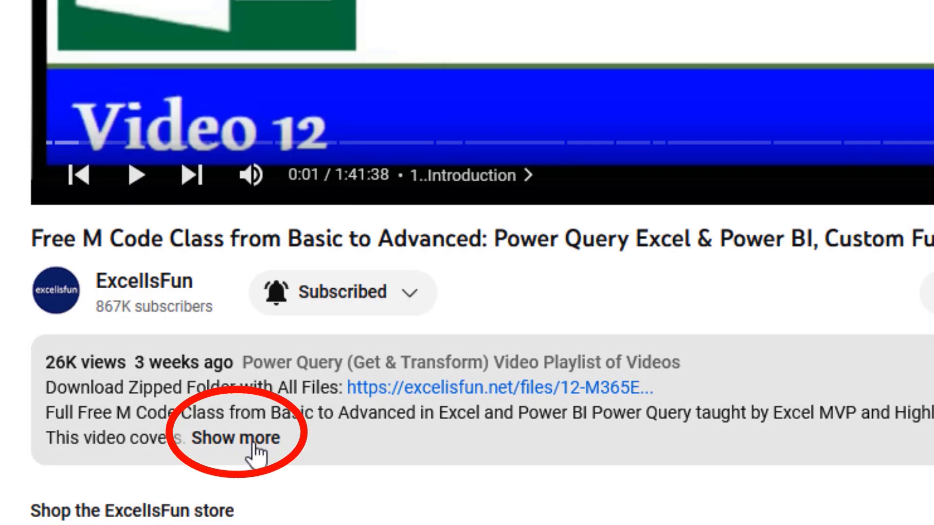
Expand the YouTube video's description to reveal its full chapter list.
{"action": "left_click", "coordinate": [253, 440]}
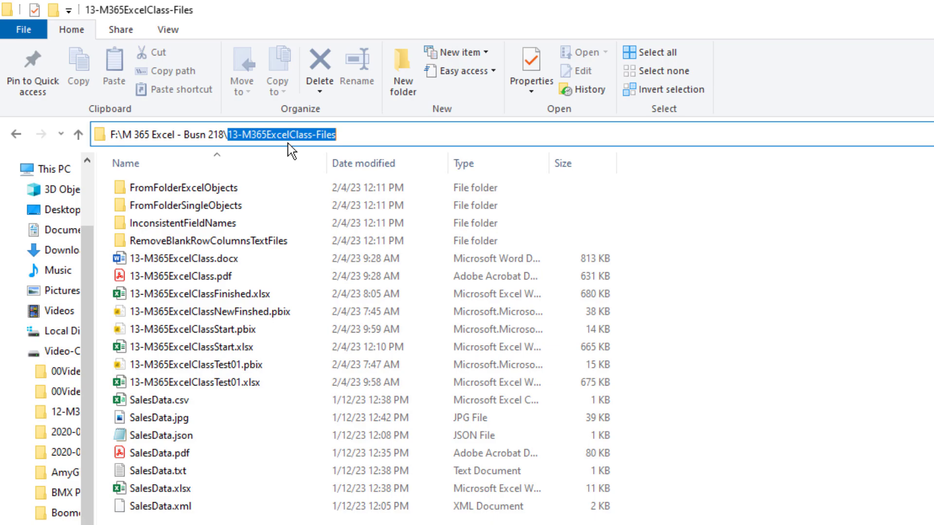
{"action": "left_click", "coordinate": [357, 134]}
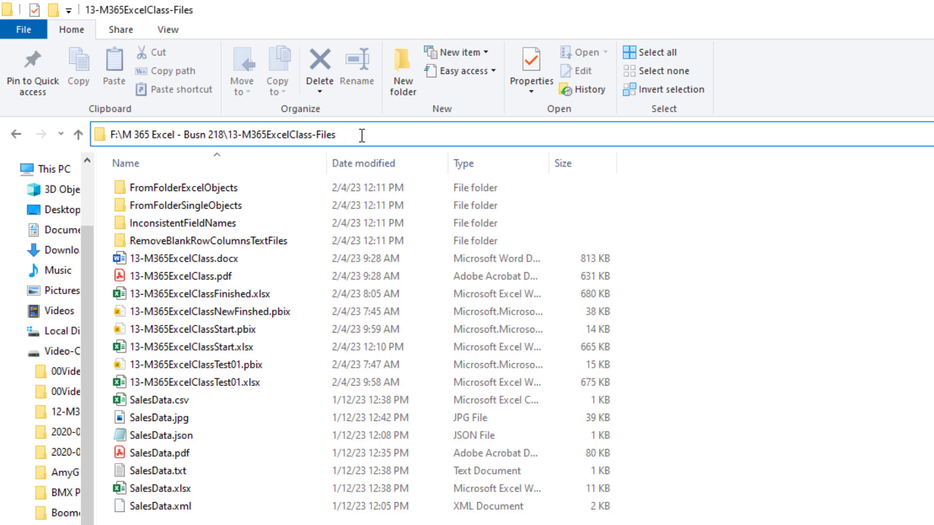
{"action": "left_click_drag", "start_coordinate": [362, 135], "coordinate": [65, 146]}
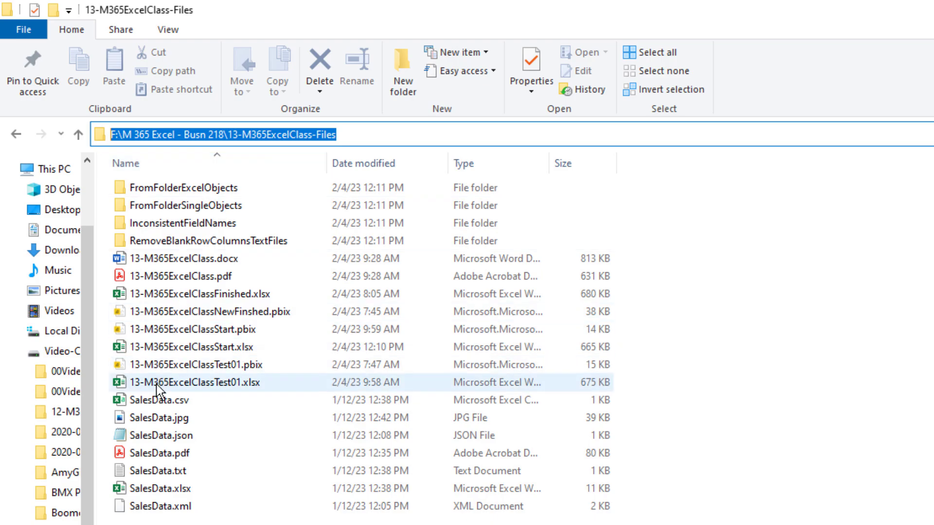
{"action": "left_click", "coordinate": [156, 401]}
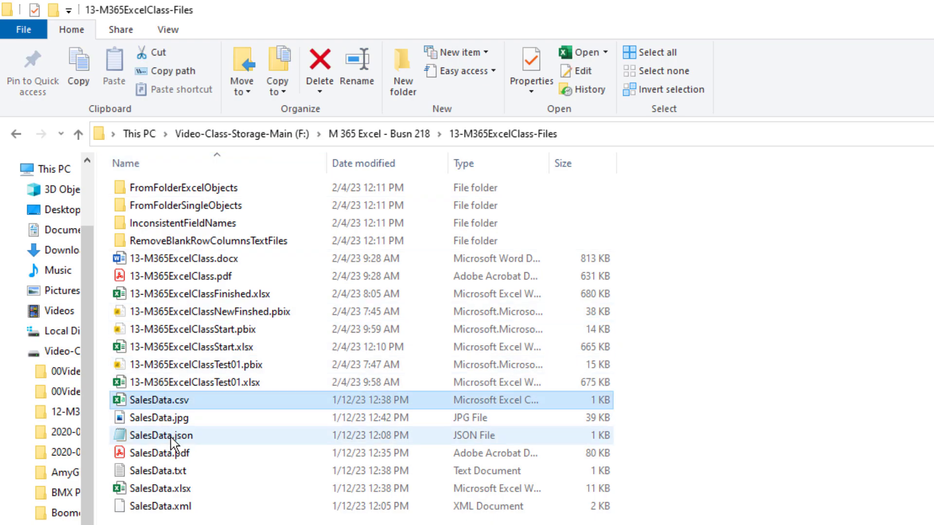
{"action": "left_click", "coordinate": [170, 438]}
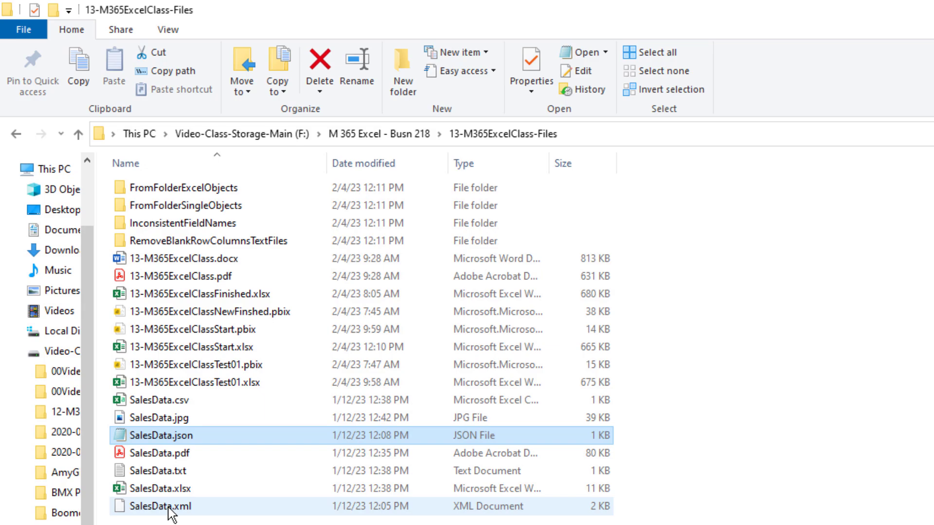
{"action": "left_click", "coordinate": [169, 508]}
{"action": "left_click", "coordinate": [165, 492]}
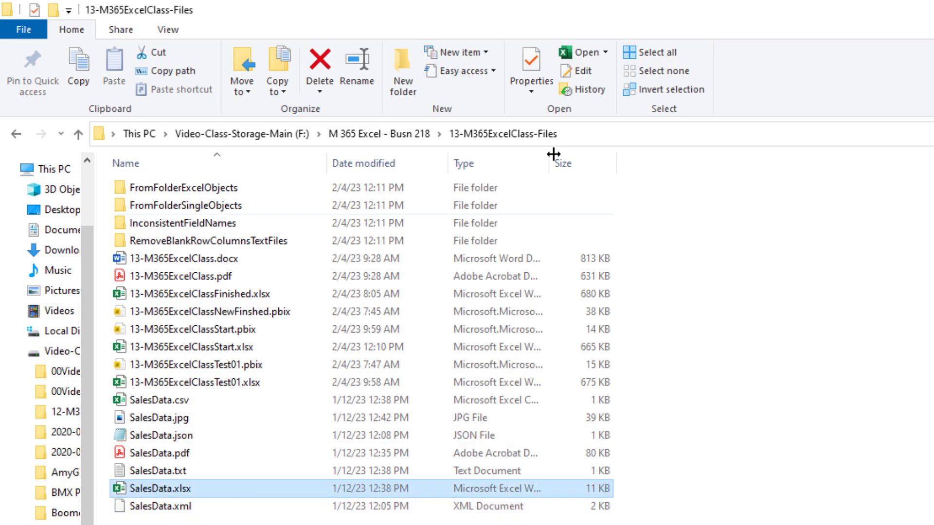
{"action": "left_click", "coordinate": [600, 141]}
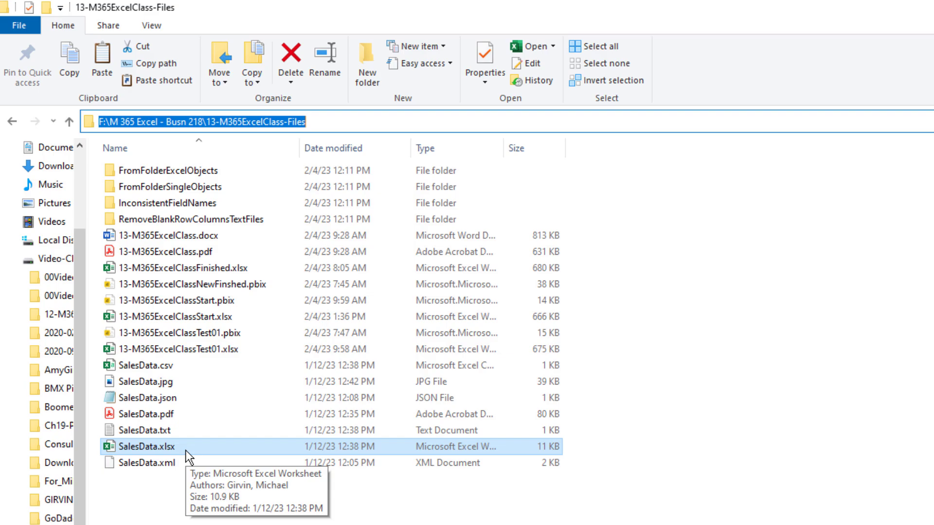
{"action": "left_click", "coordinate": [160, 433]}
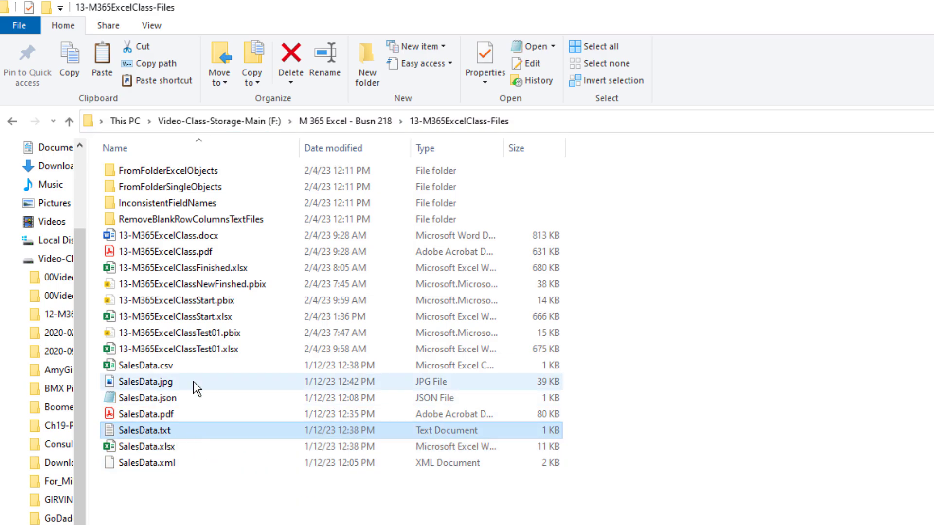
{"action": "left_click", "coordinate": [169, 369]}
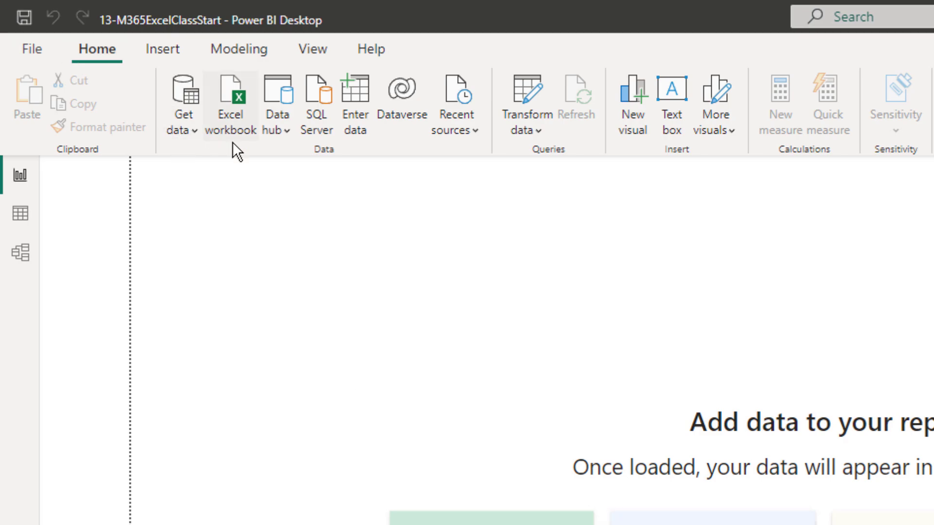
Open the Get data list of common data sources in Power BI Desktop.
{"action": "left_click", "coordinate": [196, 134]}
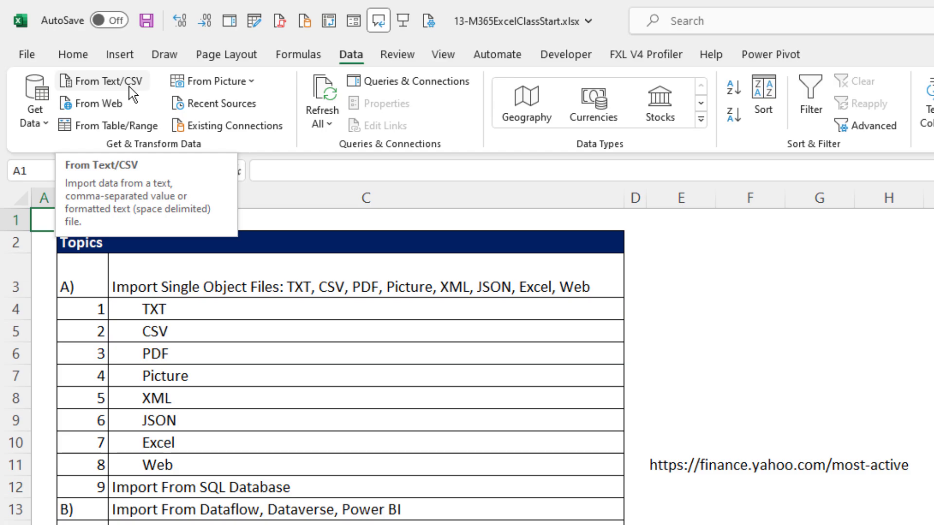
Import SalesData.txt with From Text/CSV to preview its Date, Sales and Product columns.
{"action": "left_click", "coordinate": [131, 92]}
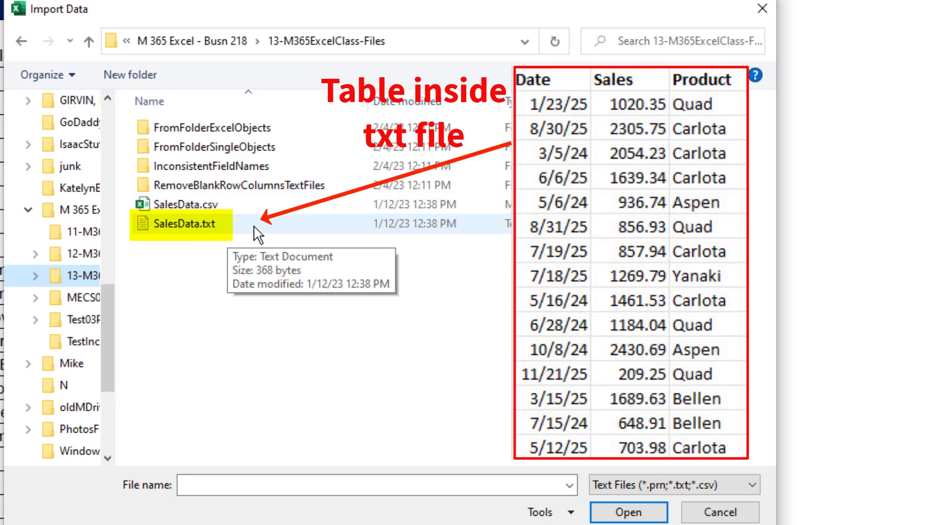
{"action": "double_click", "coordinate": [255, 231]}
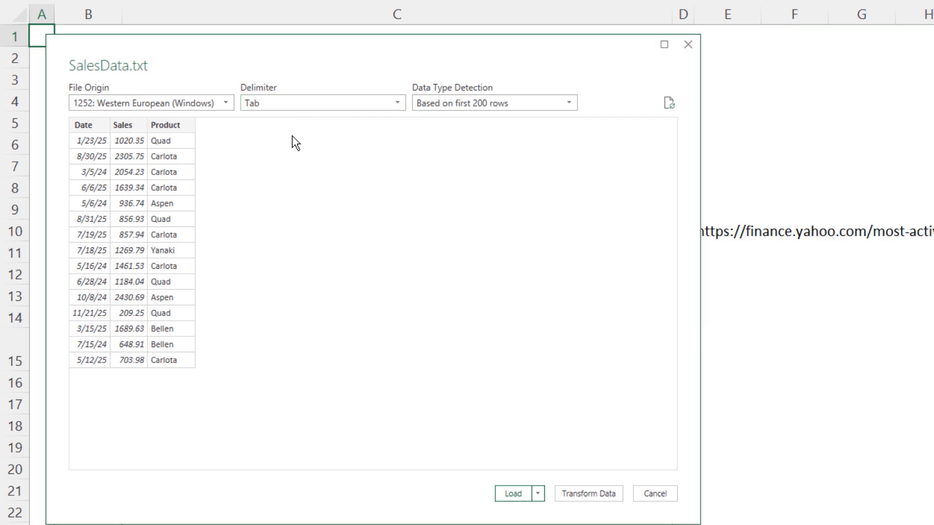
Keep Western European (Windows) encoding, Tab delimiter and first-200-rows type detection, then transform the data.
{"action": "left_click", "coordinate": [230, 110]}
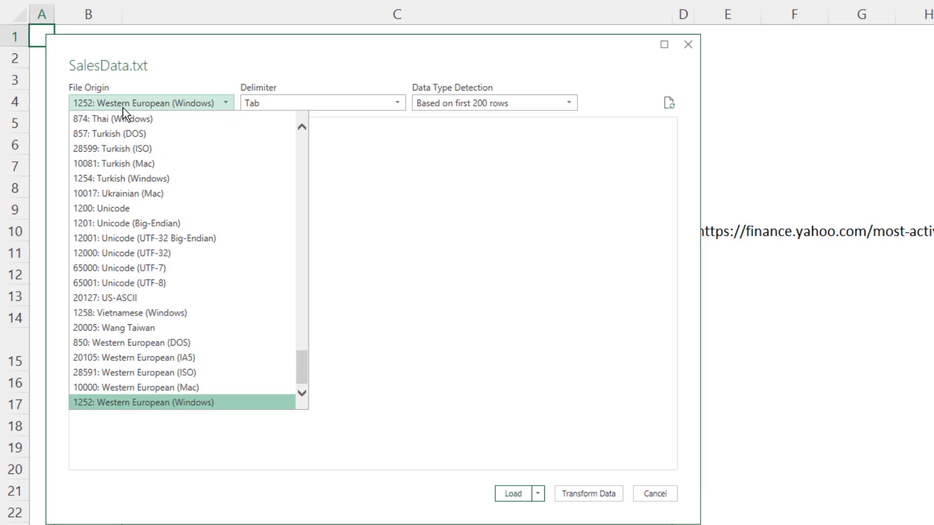
{"action": "left_click", "coordinate": [155, 106]}
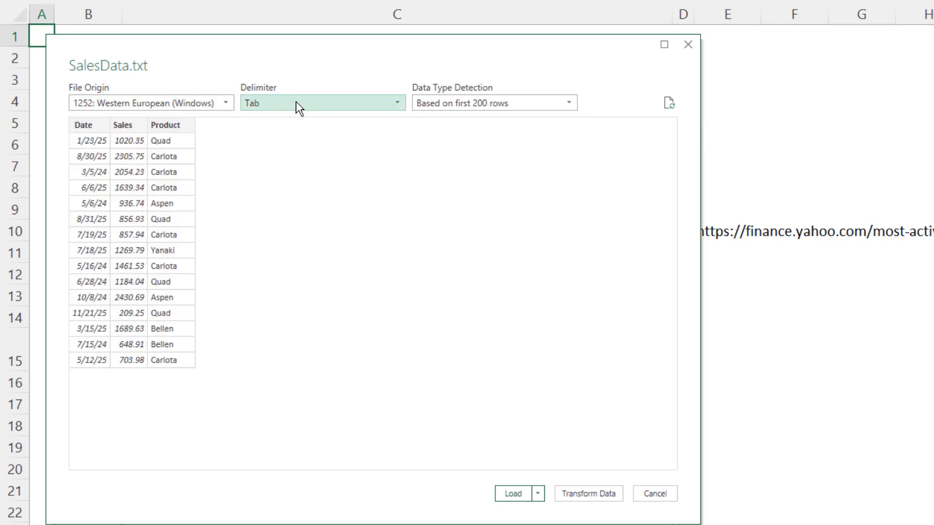
{"action": "left_click", "coordinate": [354, 103]}
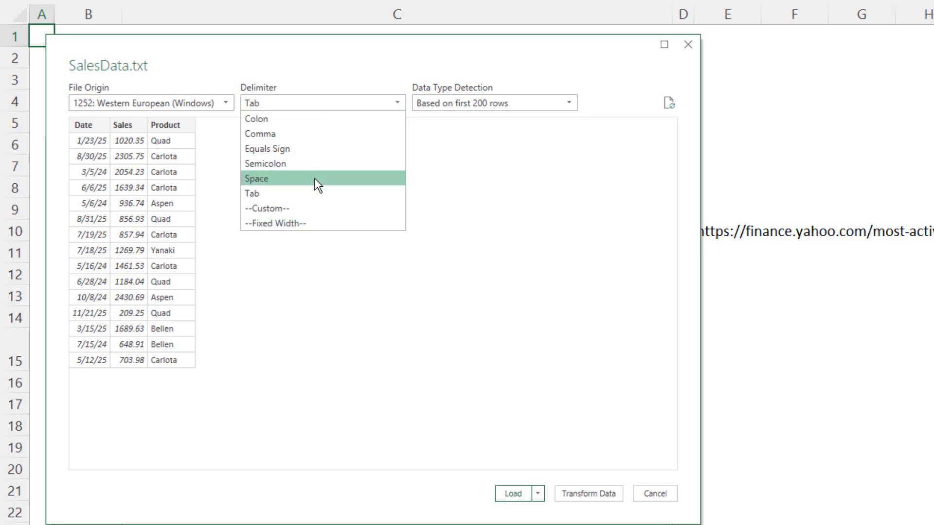
{"action": "left_click", "coordinate": [314, 193]}
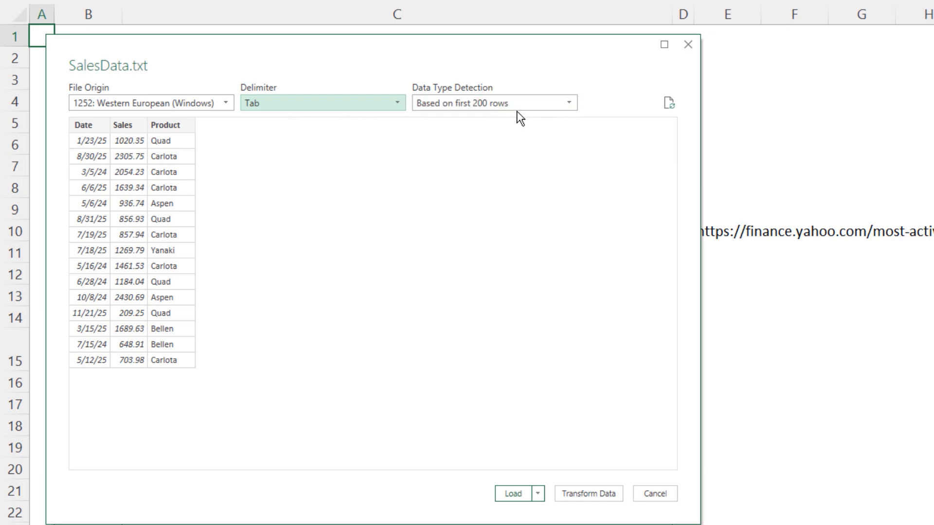
{"action": "left_click", "coordinate": [568, 104]}
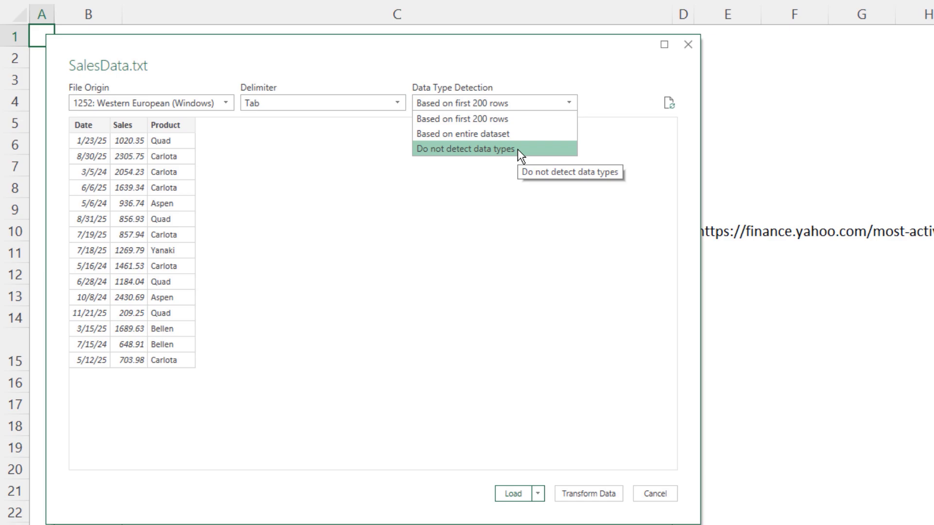
{"action": "left_click", "coordinate": [538, 276]}
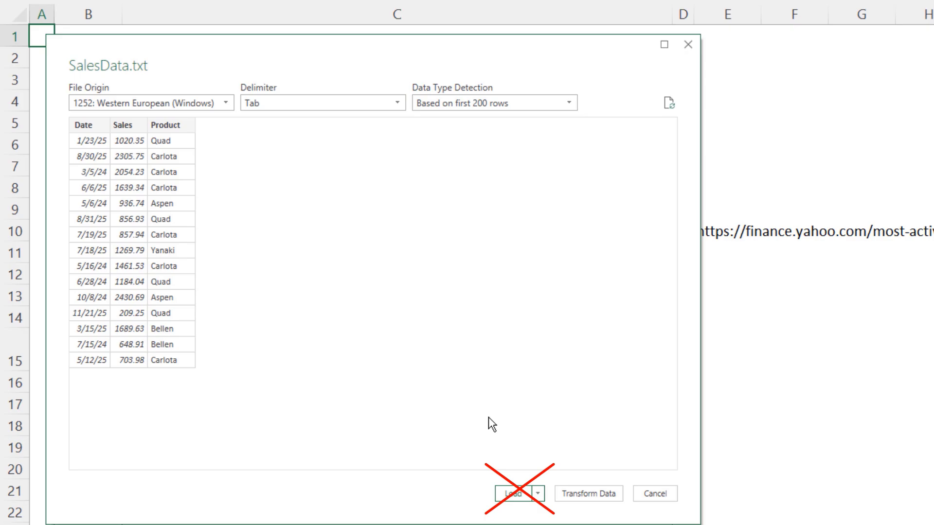
{"action": "left_click", "coordinate": [587, 495]}
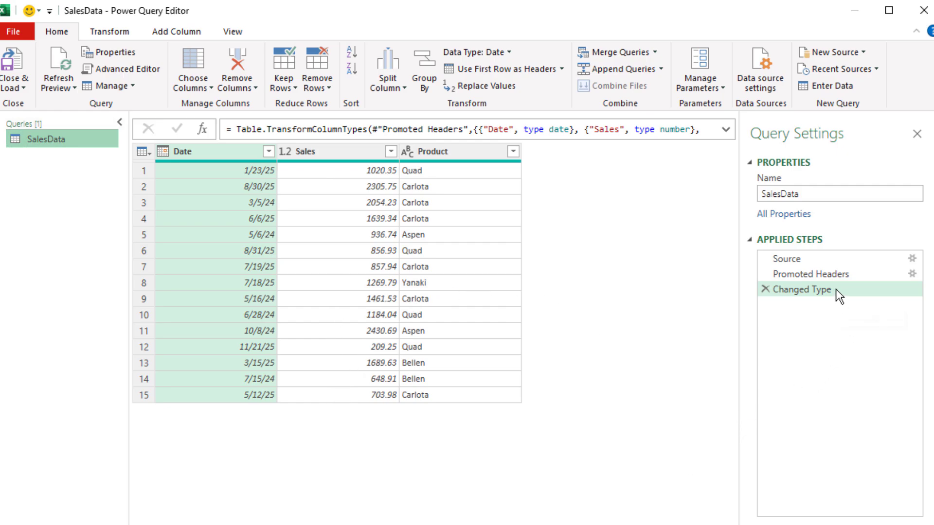
Preview Promoted Headers, Changed Type, then Source, expanding the full Csv.Document formula.
{"action": "left_click", "coordinate": [810, 274]}
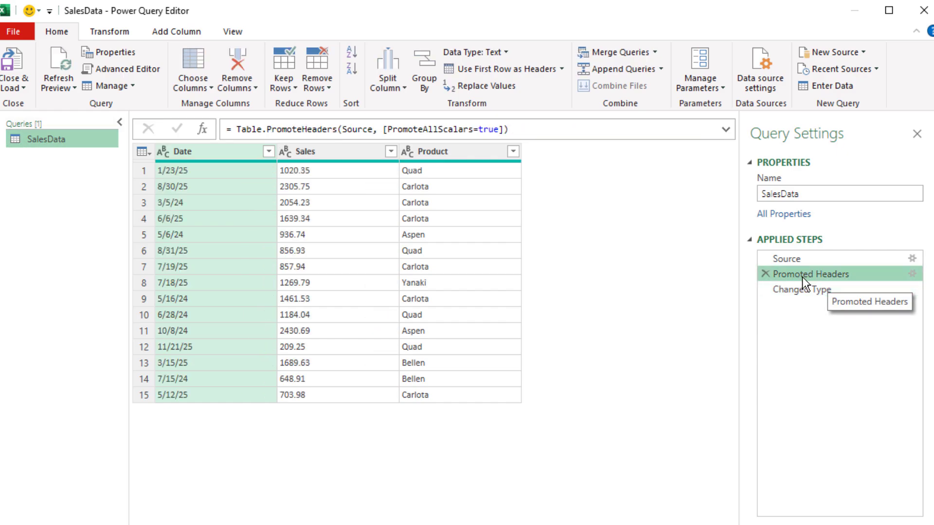
{"action": "left_click", "coordinate": [802, 292]}
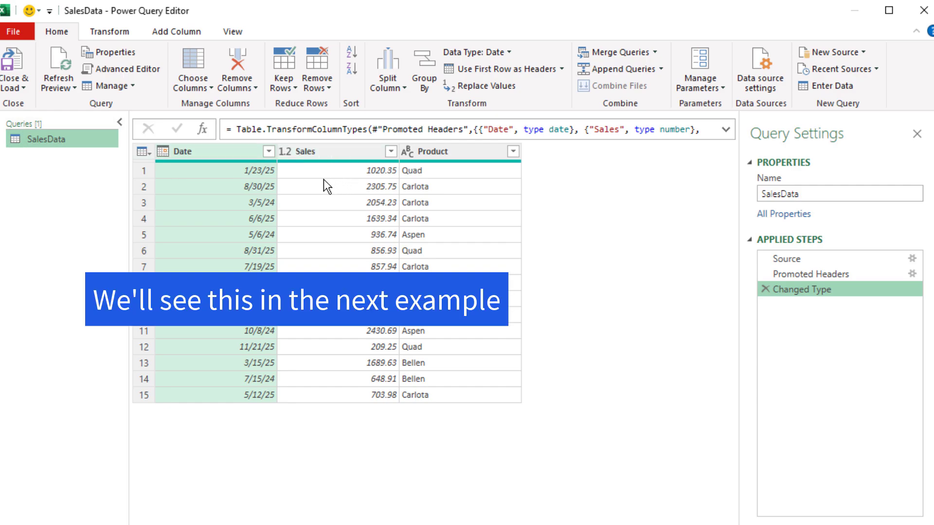
{"action": "left_click", "coordinate": [822, 258]}
{"action": "left_click", "coordinate": [726, 129]}
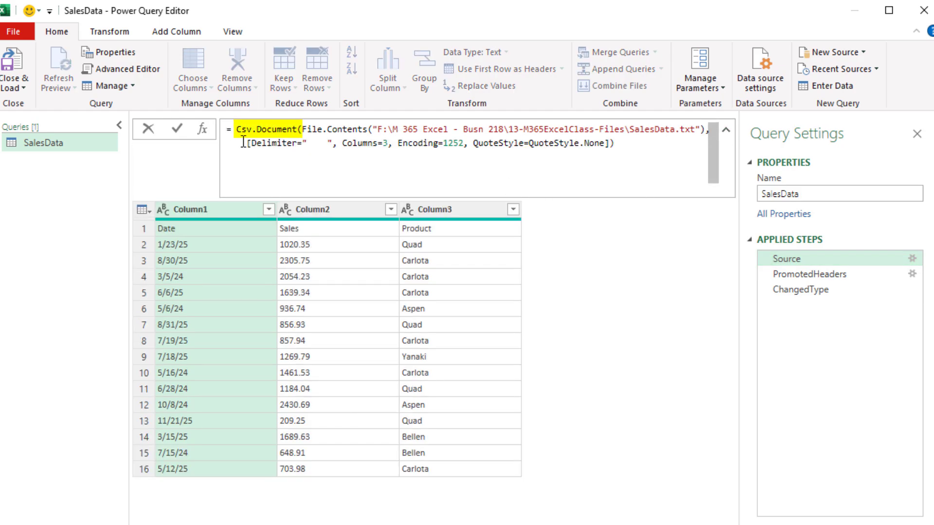
{"action": "mouse_move", "coordinate": [300, 139]}
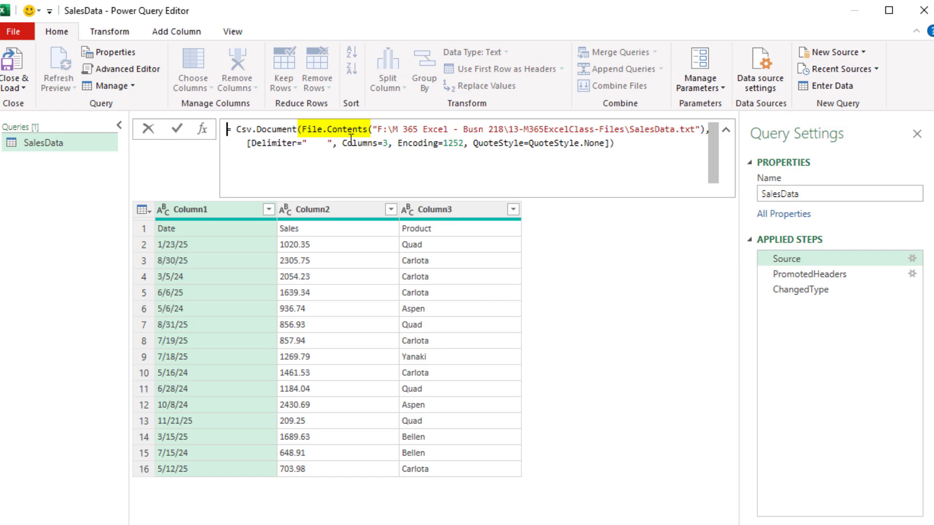
{"action": "key", "text": "Escape"}
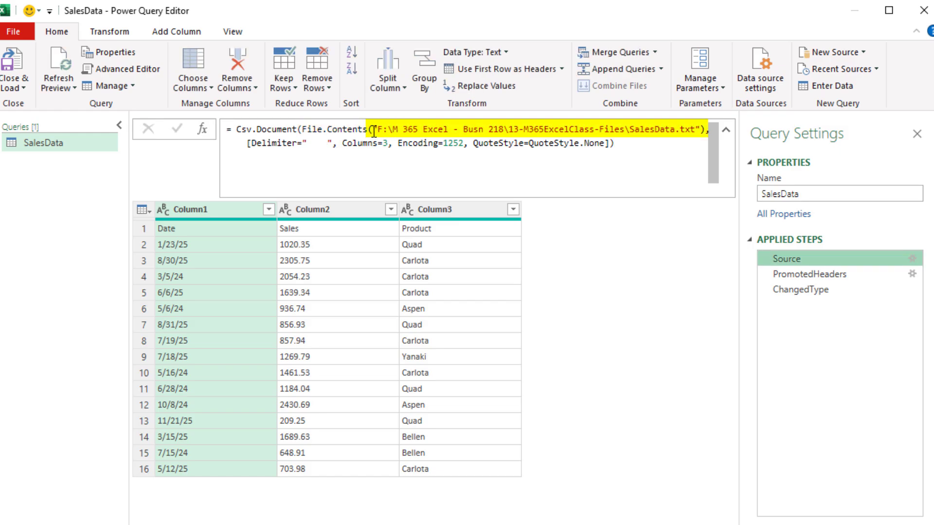
{"action": "left_click", "coordinate": [372, 130]}
{"action": "left_click_drag", "start_coordinate": [385, 130], "coordinate": [704, 129]}
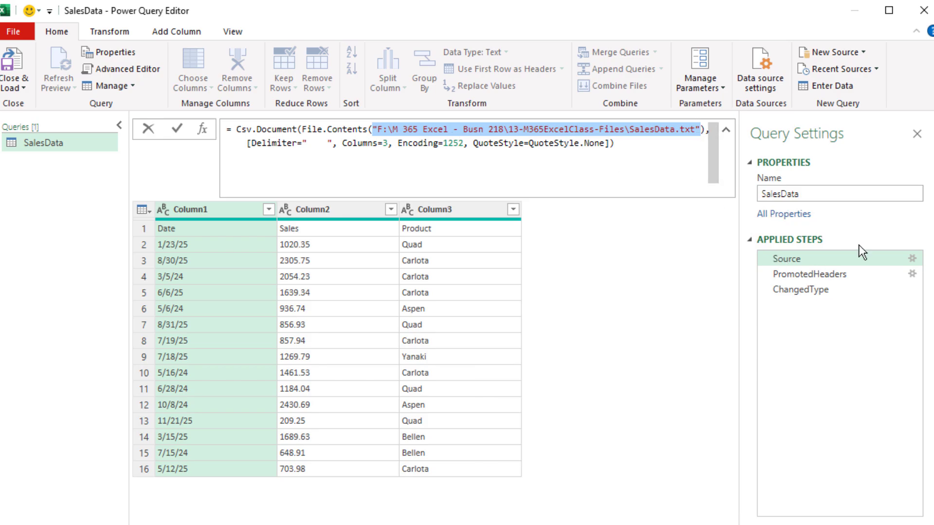
{"action": "left_click", "coordinate": [912, 259]}
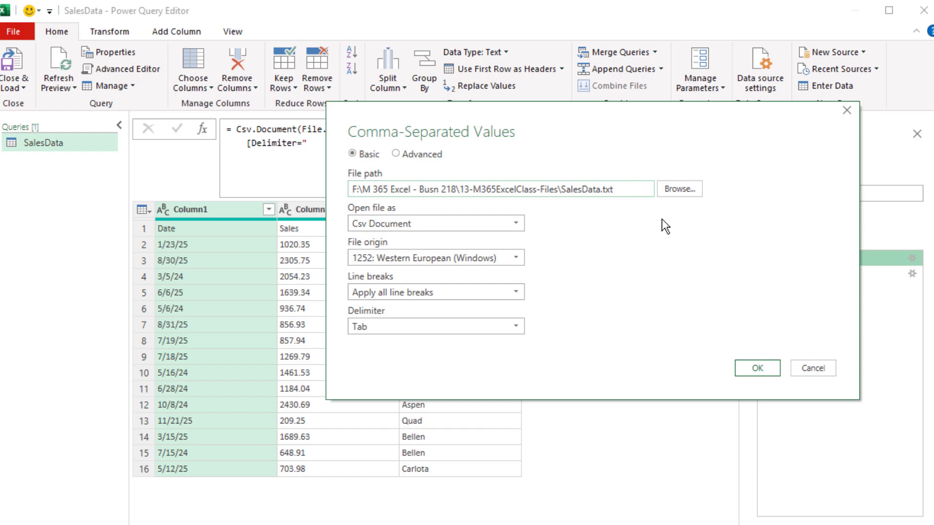
{"action": "left_click", "coordinate": [757, 368]}
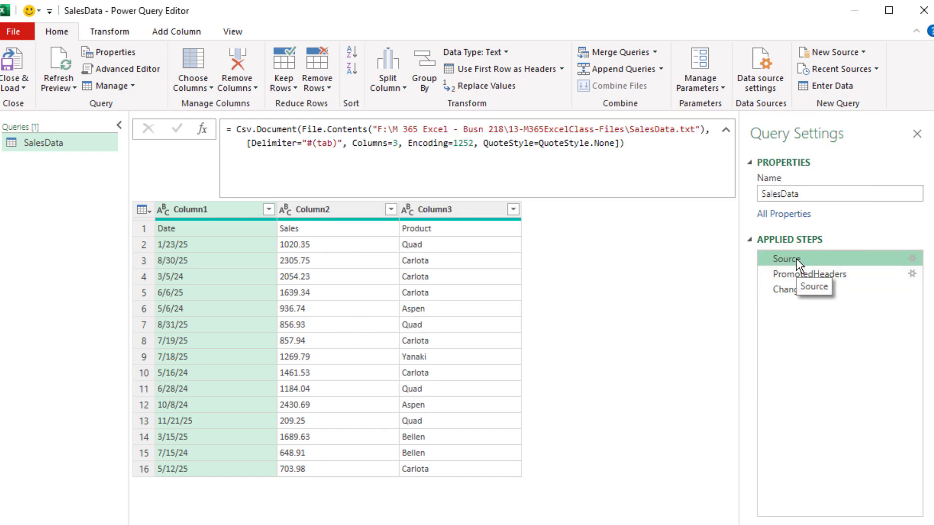
Rename the query to 01TxtFileTable.
{"action": "left_click", "coordinate": [794, 197]}
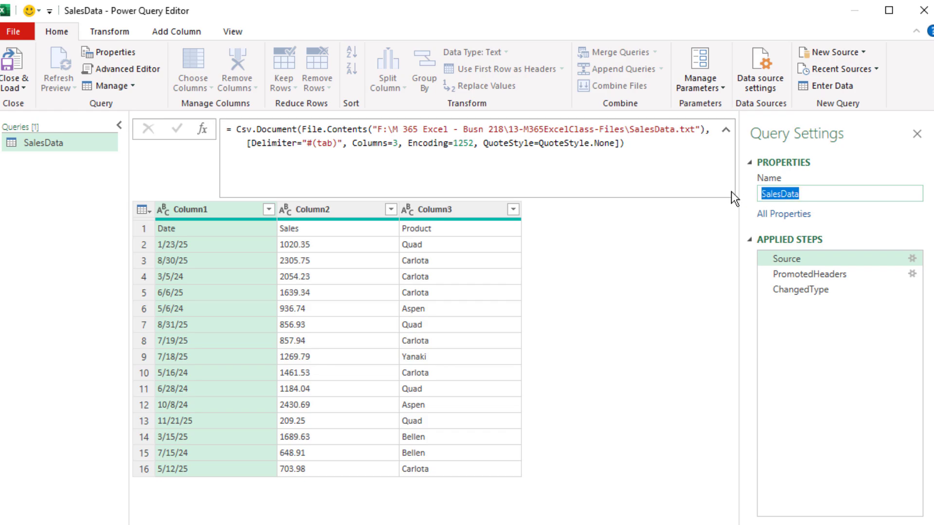
{"action": "type", "text": "01TxtF"}
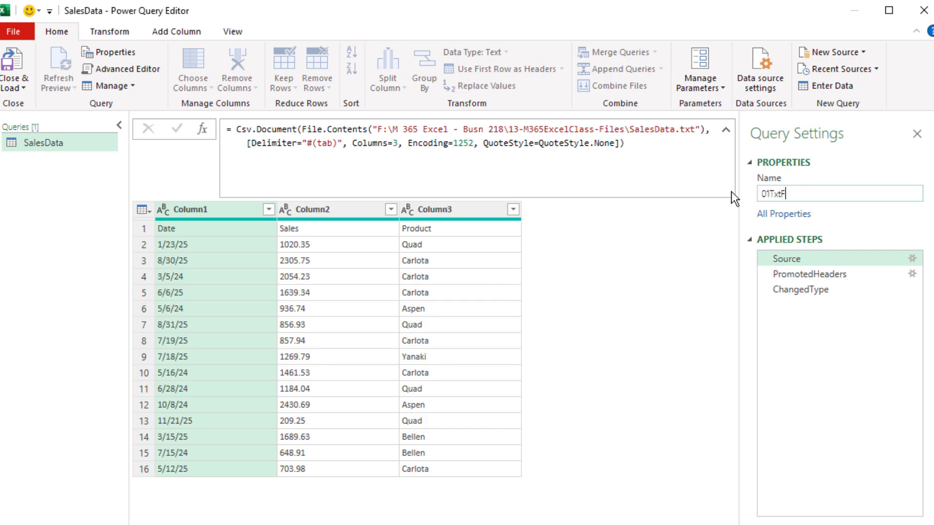
{"action": "type", "text": "ileTable"}
{"action": "key", "text": "Return"}
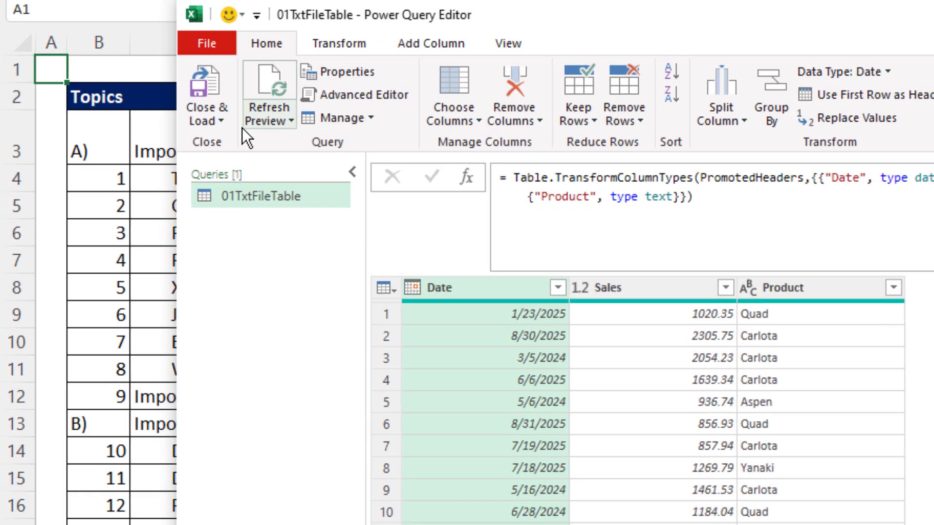
Load the query via Close & Load To with Only Create Connection selected.
{"action": "left_click", "coordinate": [220, 124]}
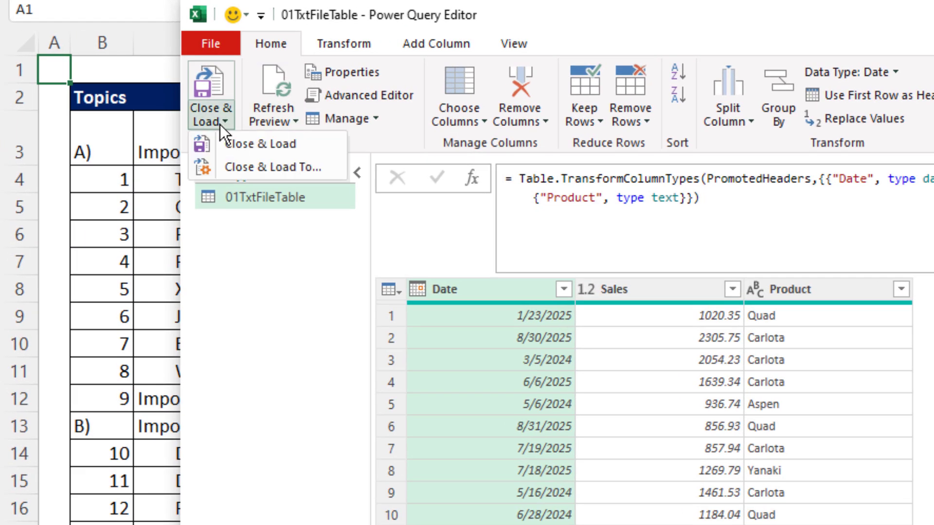
{"action": "left_click", "coordinate": [243, 168]}
{"action": "left_click", "coordinate": [565, 292]}
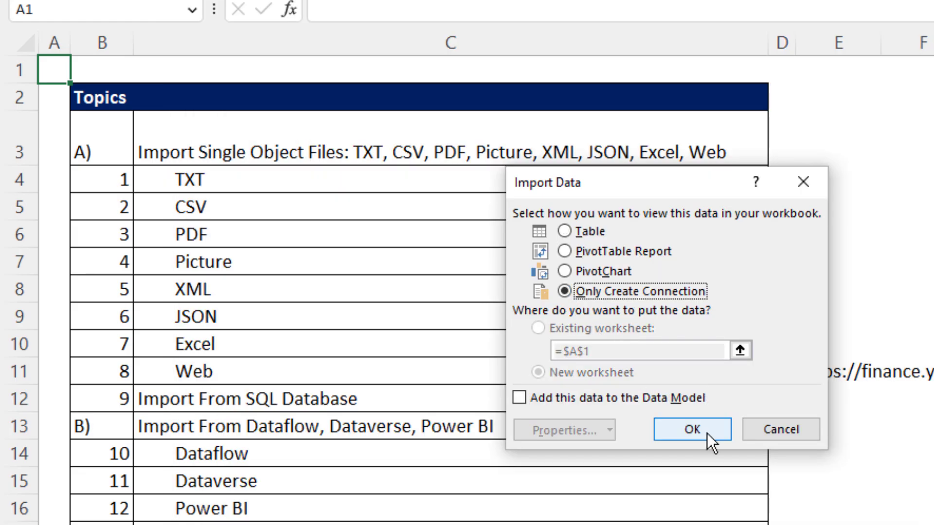
Confirm the connection-only load, turn off Enable load for 01TxtFileTable, and apply changes.
{"action": "left_click", "coordinate": [693, 430]}
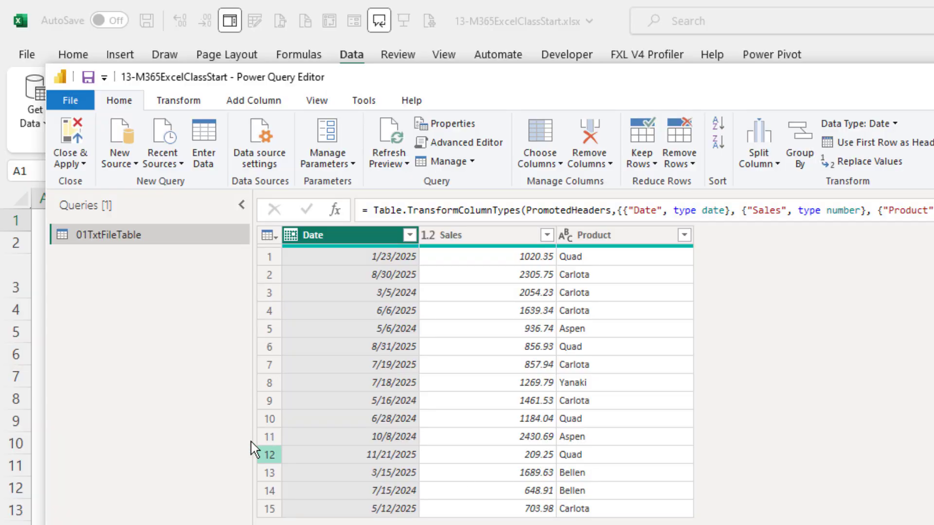
{"action": "right_click", "coordinate": [124, 238]}
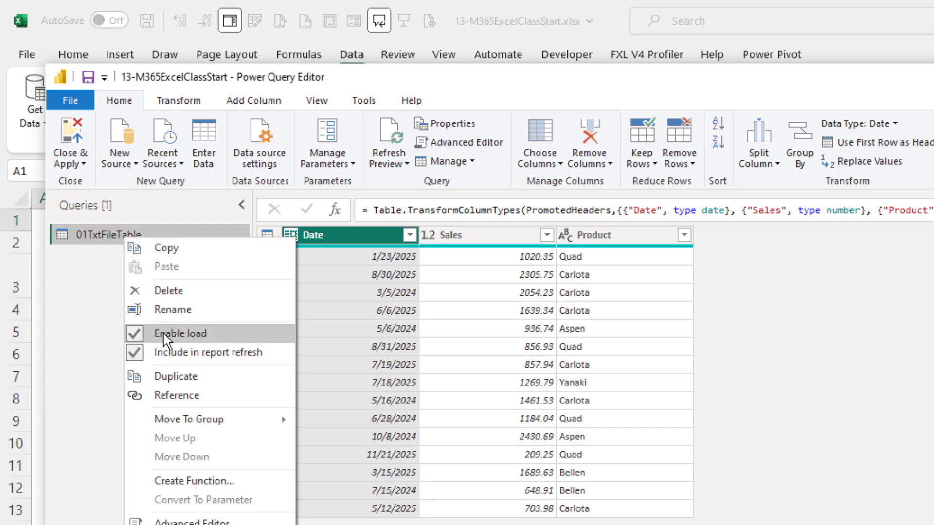
{"action": "left_click", "coordinate": [192, 334]}
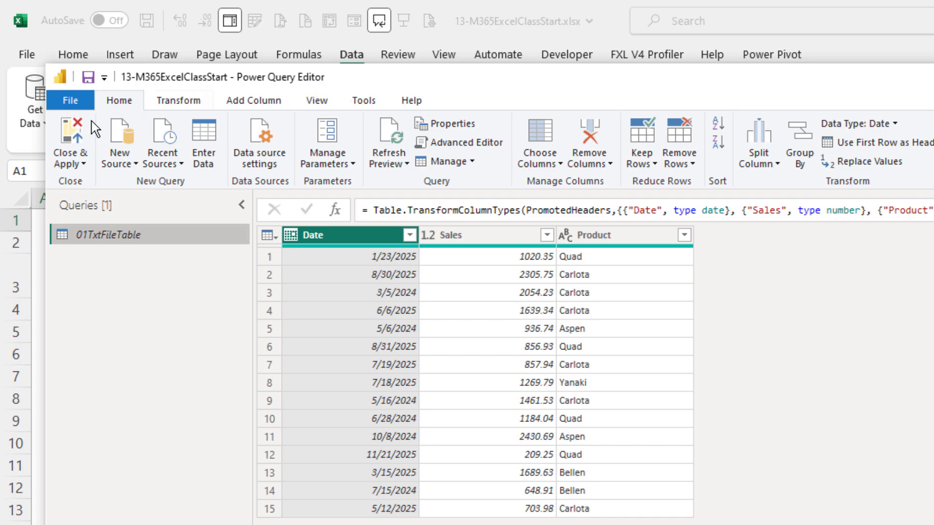
{"action": "left_click", "coordinate": [74, 132]}
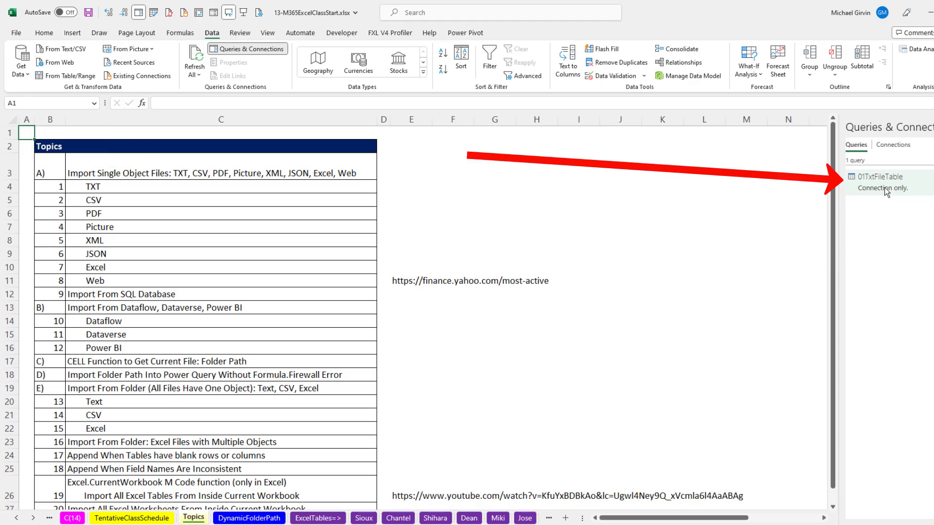
Open Data Source Settings and choose Change Source for the salesdata.txt source.
{"action": "mouse_move", "coordinate": [887, 192]}
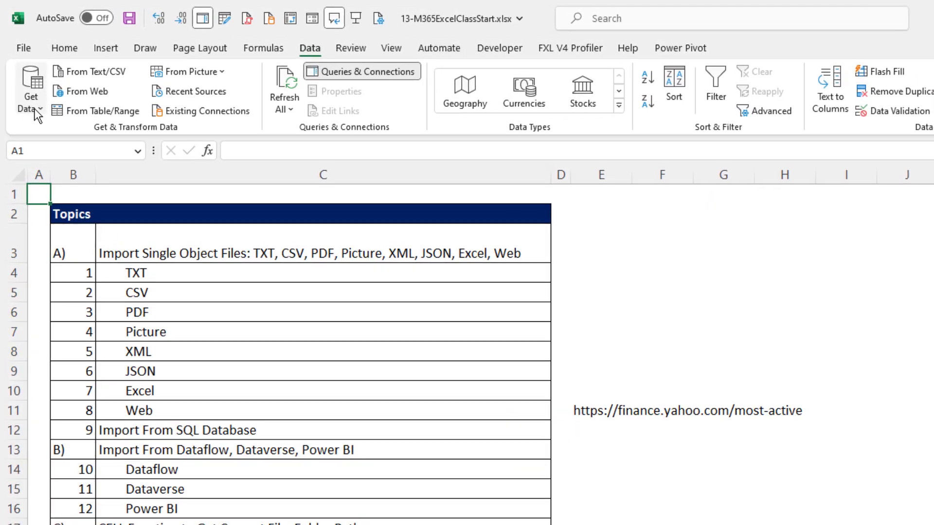
{"action": "left_click", "coordinate": [41, 115]}
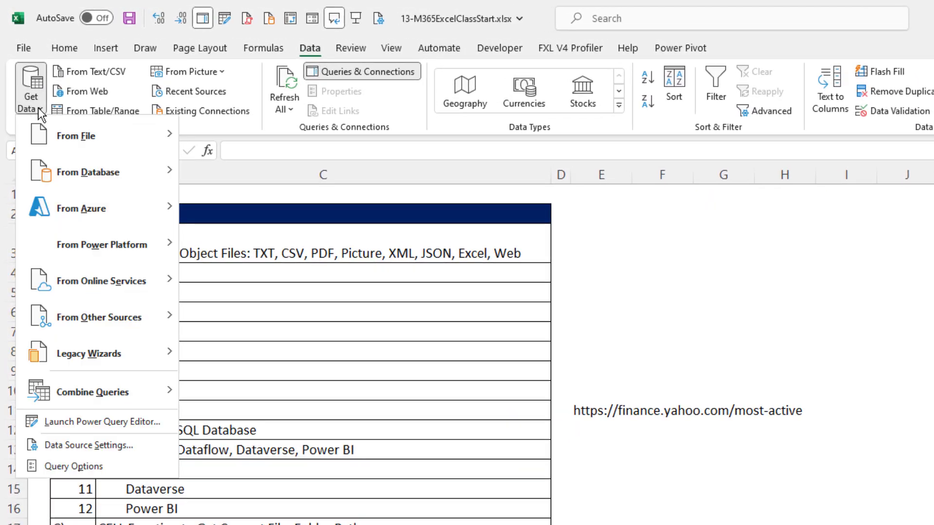
{"action": "left_click", "coordinate": [92, 446]}
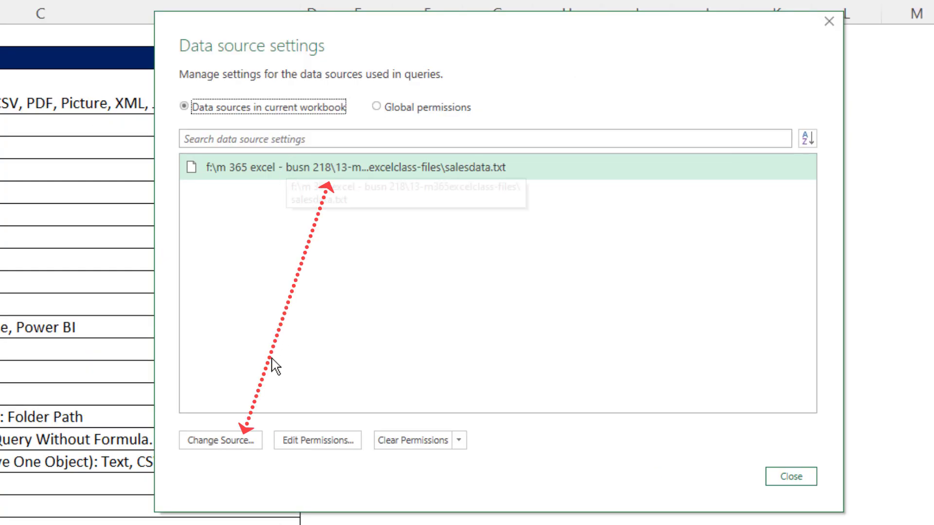
{"action": "left_click", "coordinate": [287, 175]}
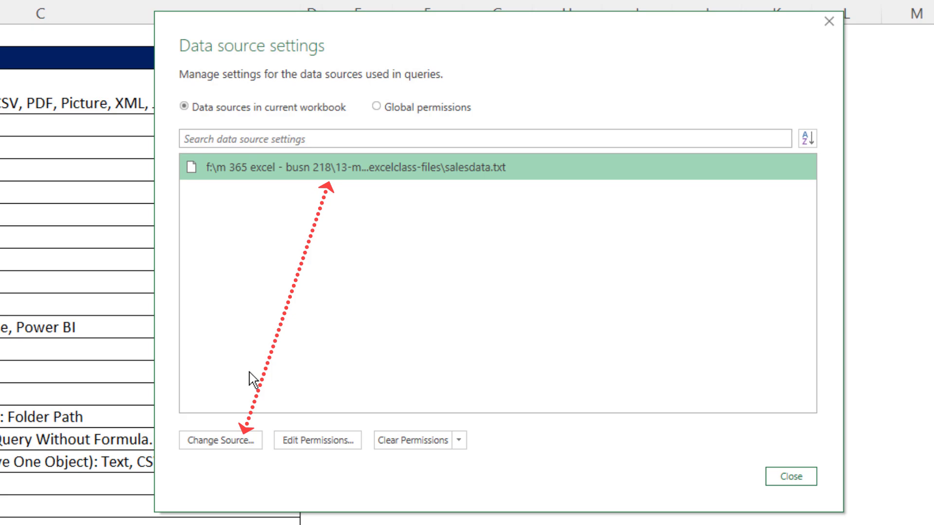
{"action": "left_click", "coordinate": [224, 441]}
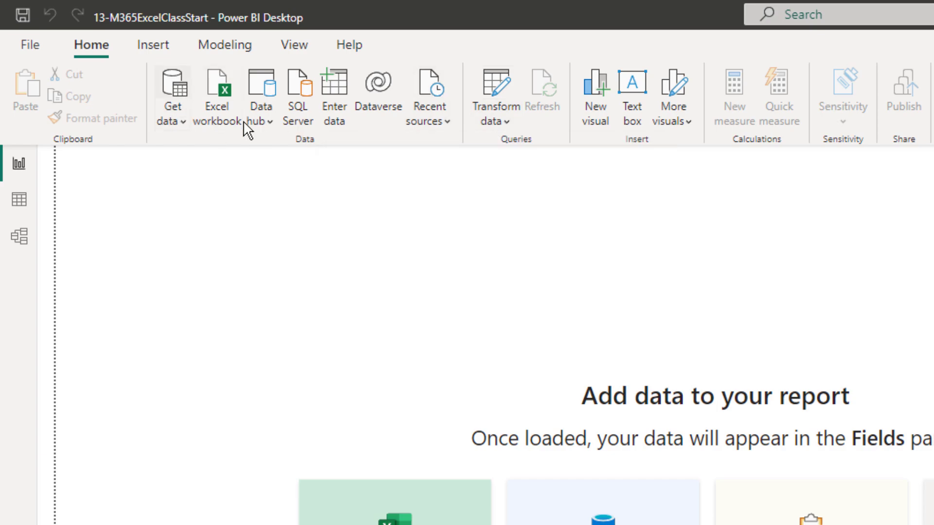
Open Data source settings from Power BI Desktop's Transform data dropdown.
{"action": "left_click", "coordinate": [506, 120]}
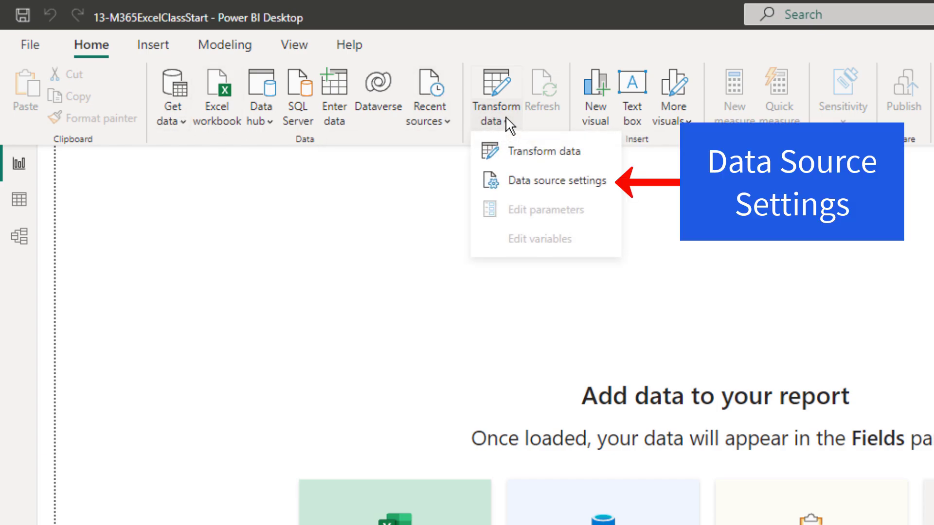
{"action": "left_click", "coordinate": [545, 184]}
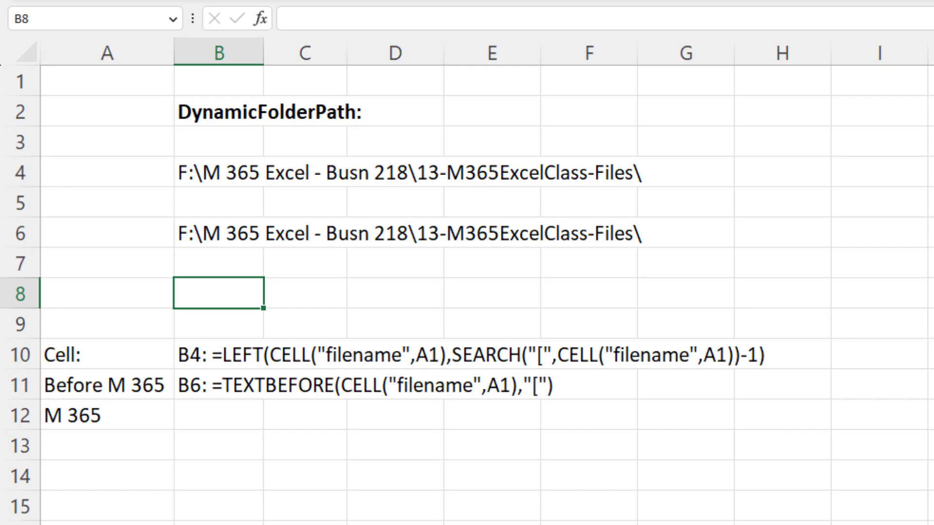
Enter =CELL("filename",A1) in B8 to return the workbook's path, file and sheet name.
{"action": "type", "text": "=cell"}
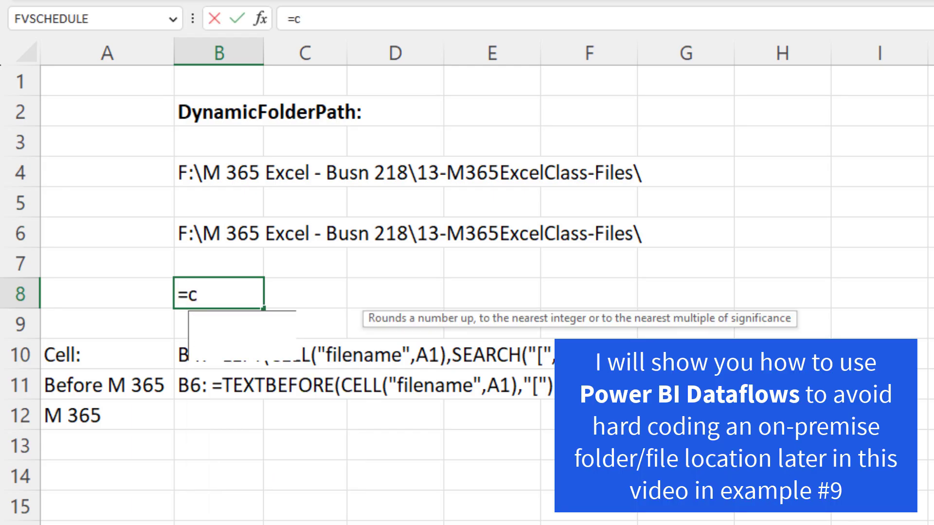
{"action": "key", "text": "Tab"}
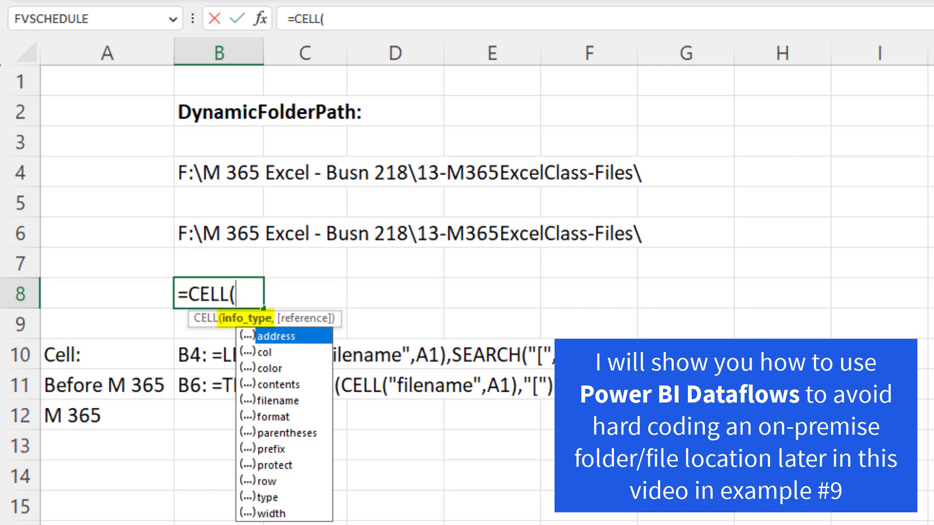
{"action": "key", "text": "Down"}
{"action": "key", "text": "Down"}
{"action": "key", "text": "Down"}
{"action": "key", "text": "Down"}
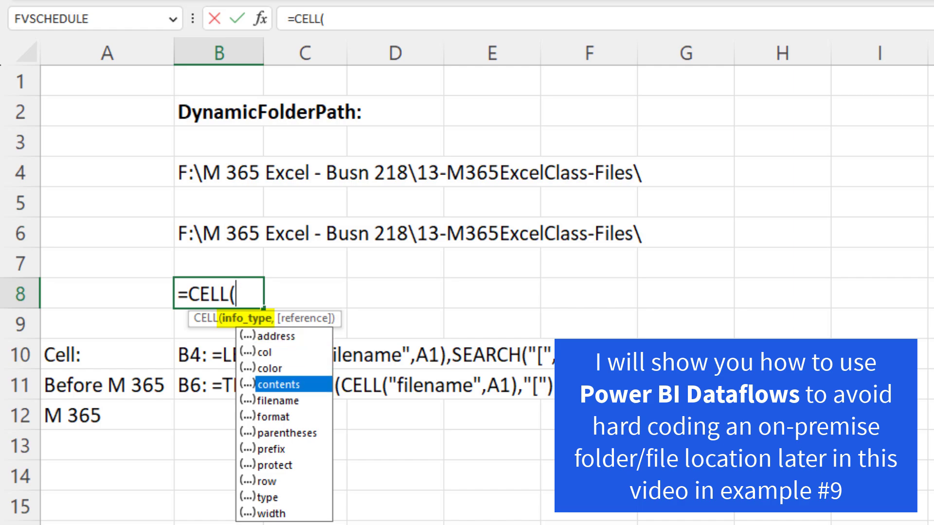
{"action": "key", "text": "Tab"}
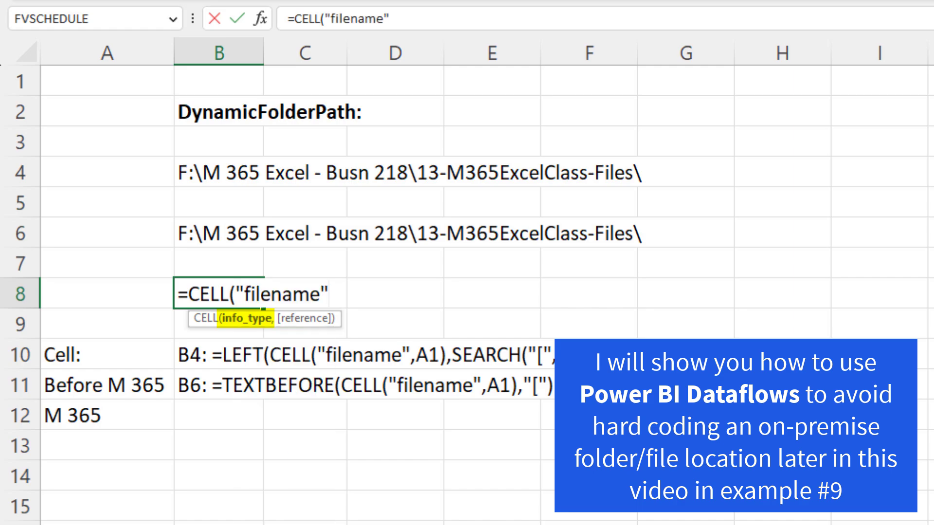
{"action": "type", "text": ","}
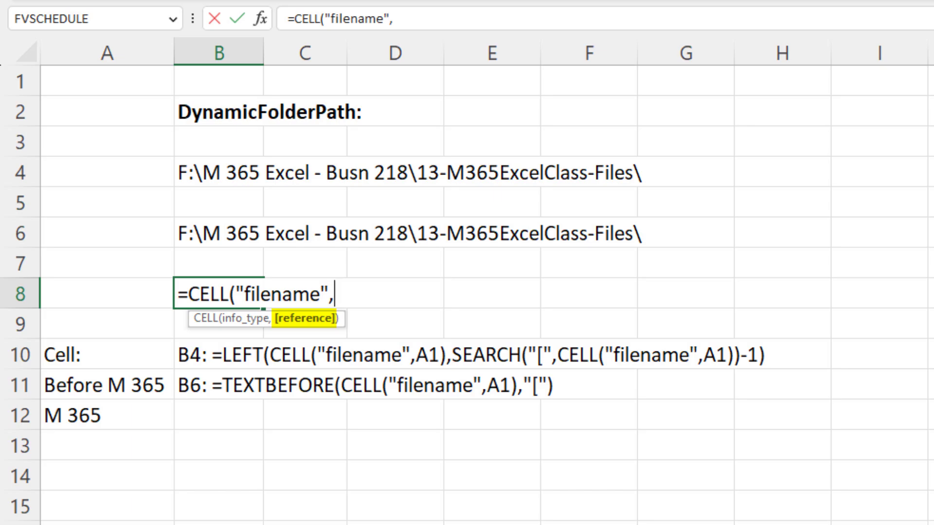
{"action": "type", "text": "A"}
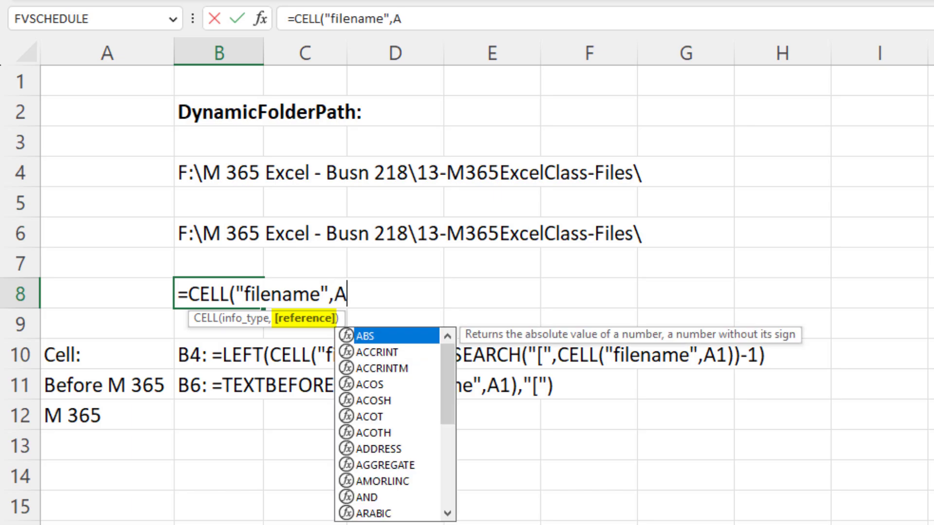
{"action": "type", "text": "1)"}
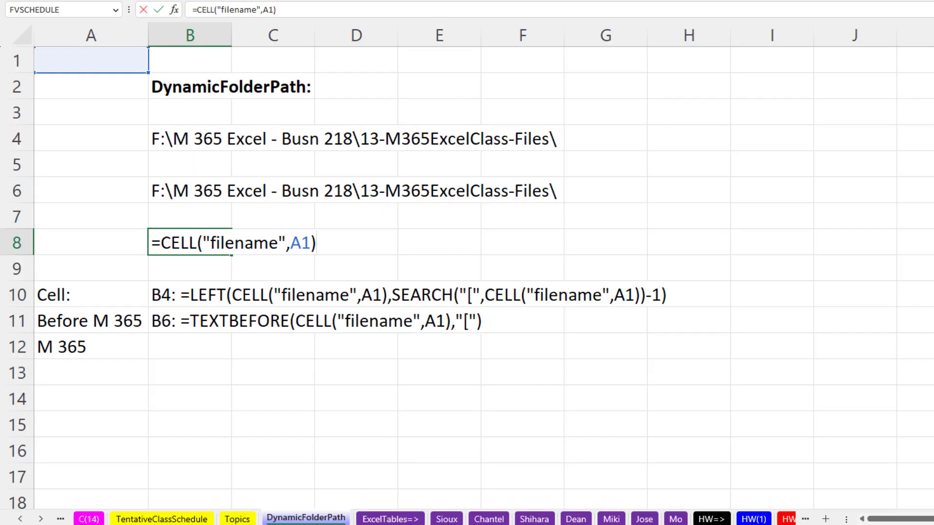
{"action": "key", "text": "Return"}
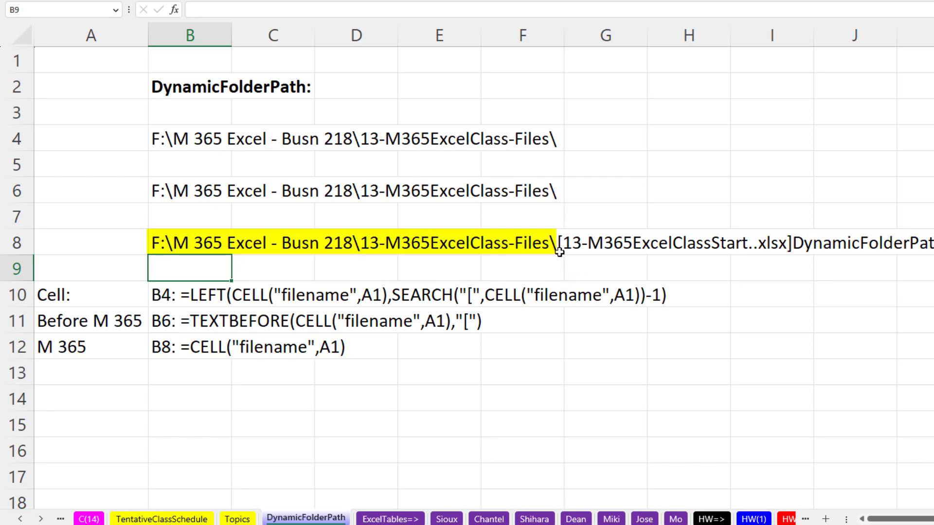
{"action": "left_click", "coordinate": [199, 138]}
{"action": "double_click", "coordinate": [218, 150]}
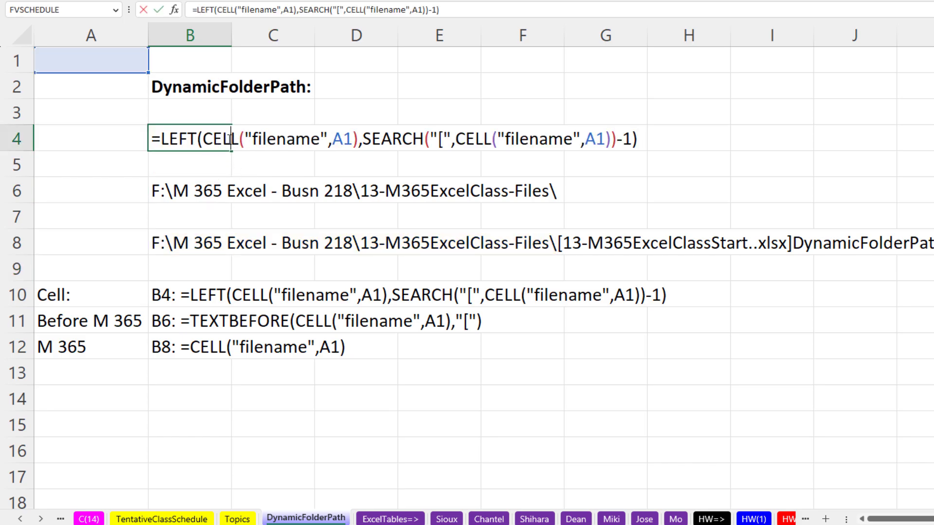
{"action": "left_click", "coordinate": [189, 158]}
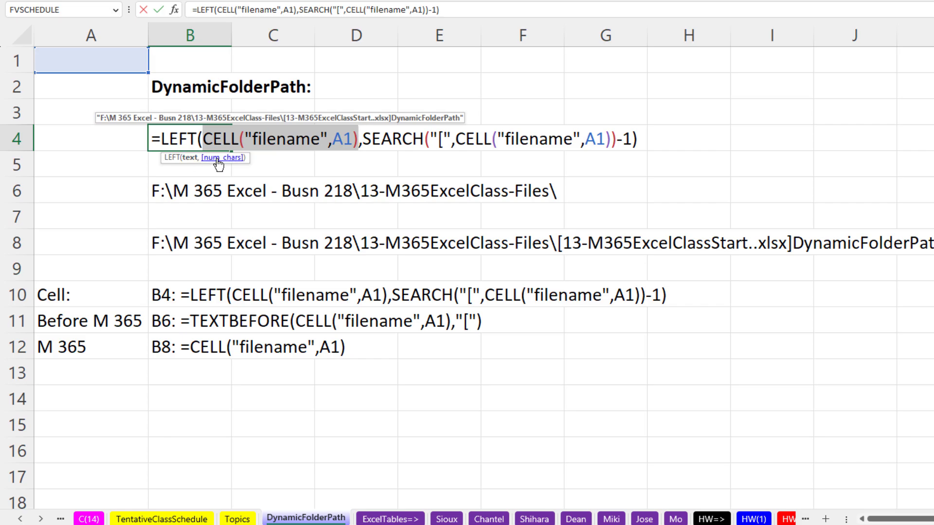
{"action": "left_click", "coordinate": [218, 158]}
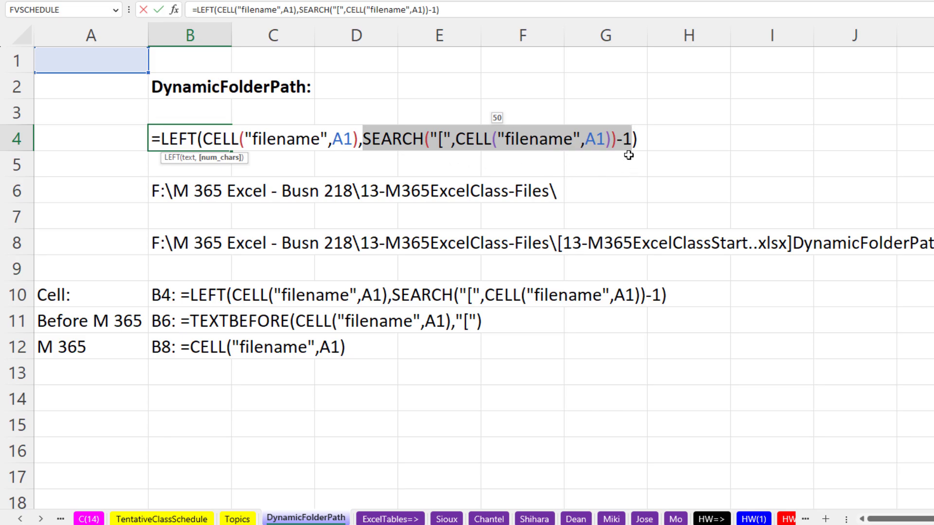
{"action": "key", "text": "Return"}
{"action": "left_click", "coordinate": [211, 187]}
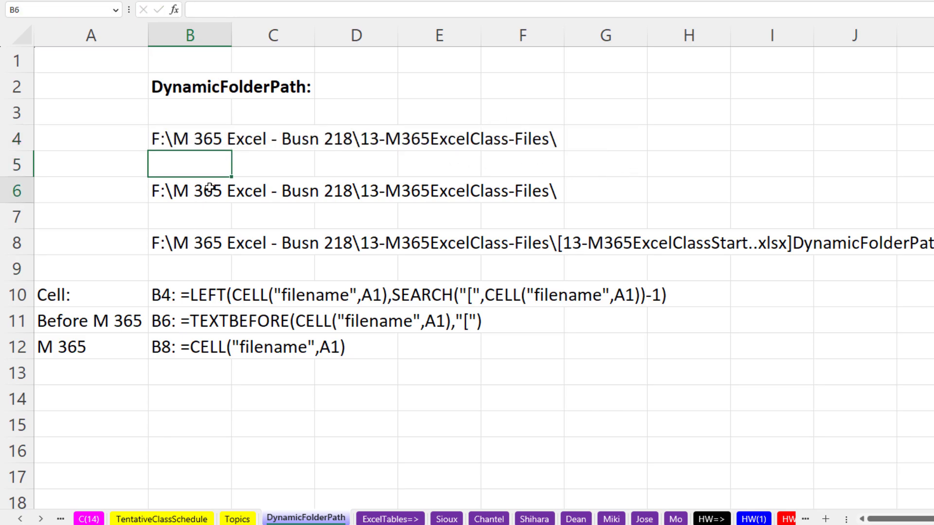
{"action": "double_click", "coordinate": [209, 194]}
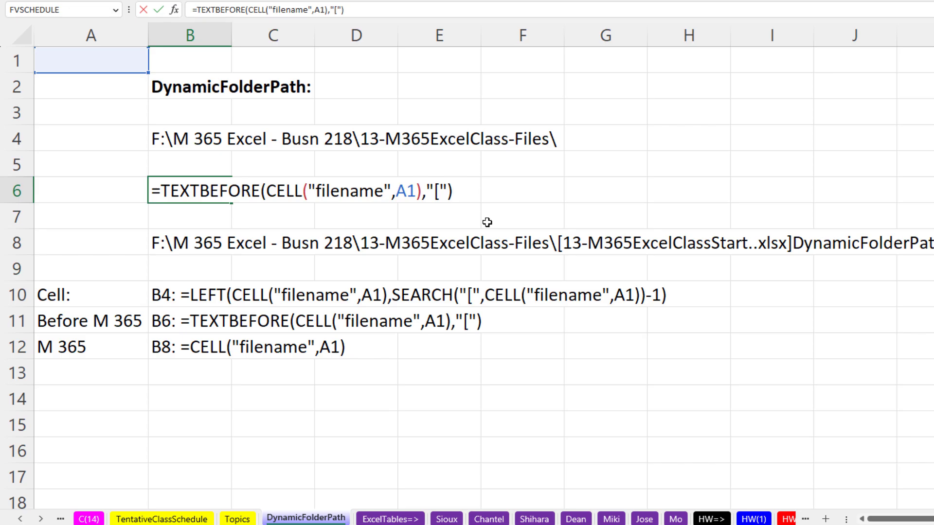
{"action": "key", "text": "Return"}
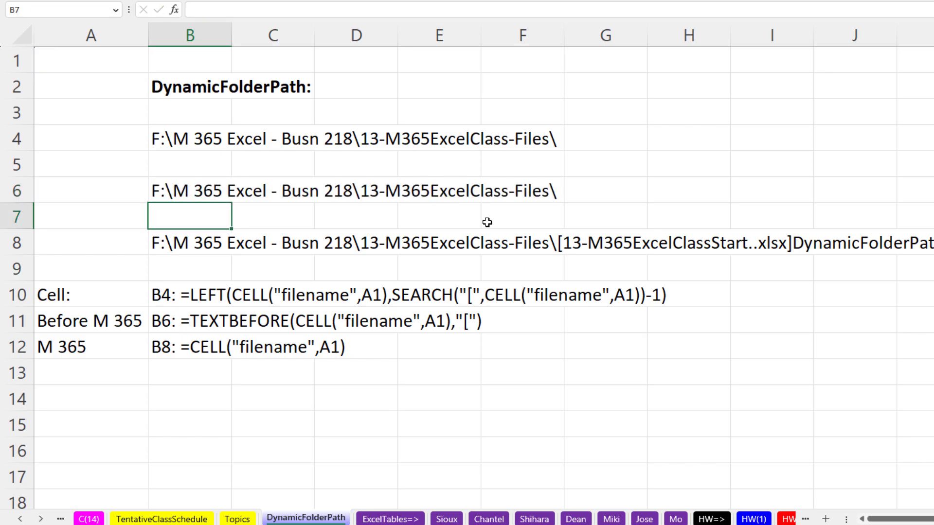
{"action": "left_click", "coordinate": [184, 191]}
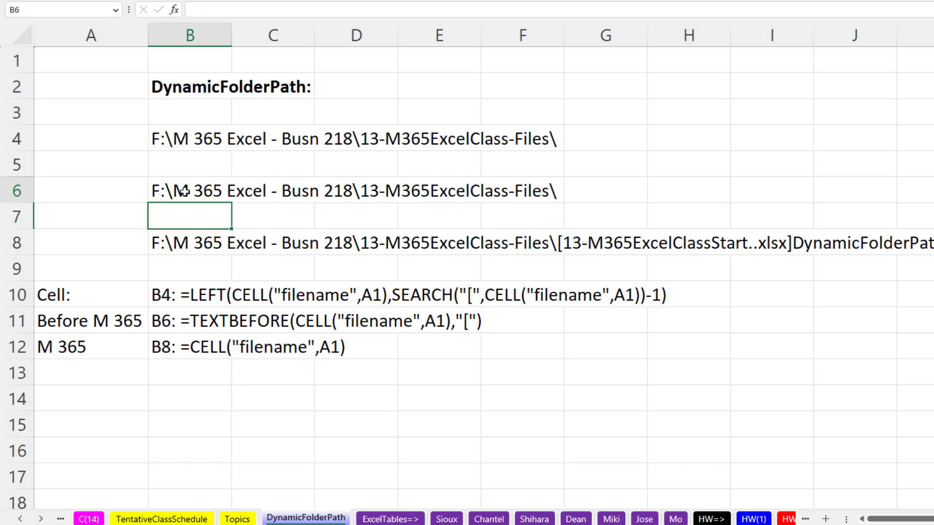
{"action": "left_click", "coordinate": [195, 132]}
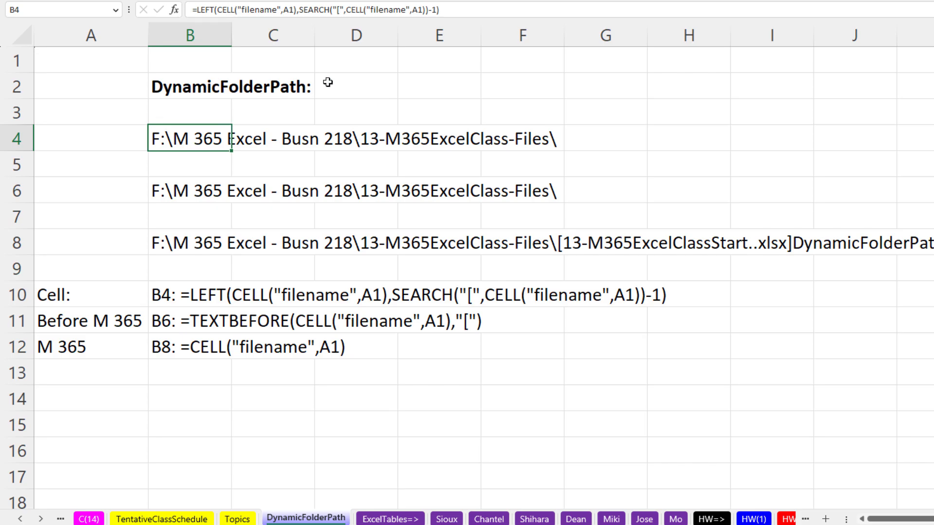
{"action": "key", "text": "Down"}
{"action": "key", "text": "Down"}
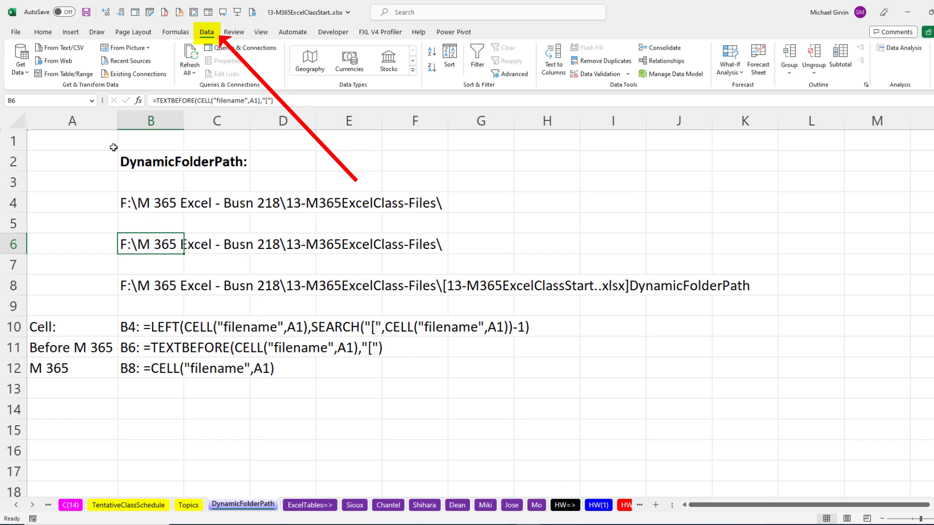
Send cell B6's range into Power Query as the FromArray_1 query.
{"action": "mouse_move", "coordinate": [29, 61]}
{"action": "left_mouse_down"}
{"action": "mouse_move", "coordinate": [30, 82]}
{"action": "mouse_move", "coordinate": [97, 66]}
{"action": "mouse_move", "coordinate": [29, 62]}
{"action": "left_mouse_up"}
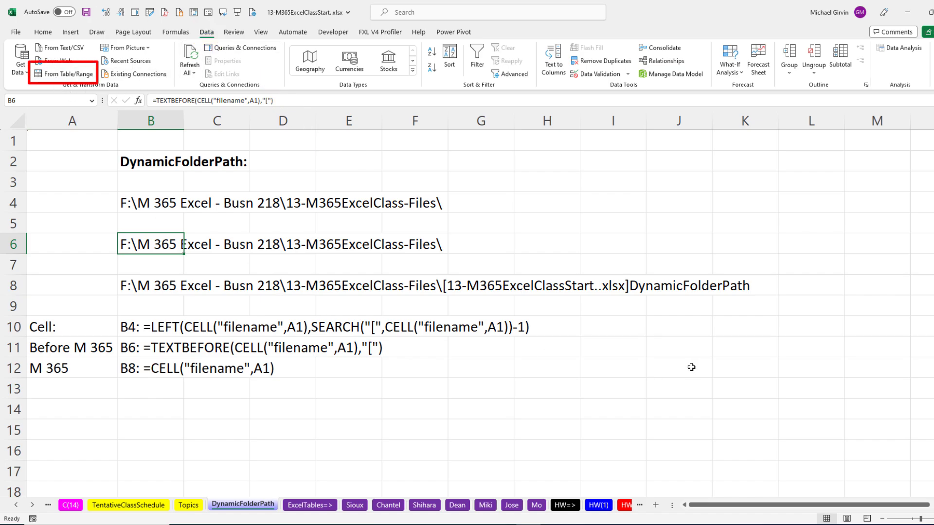
{"action": "key", "text": "Menu"}
{"action": "key", "text": "g"}
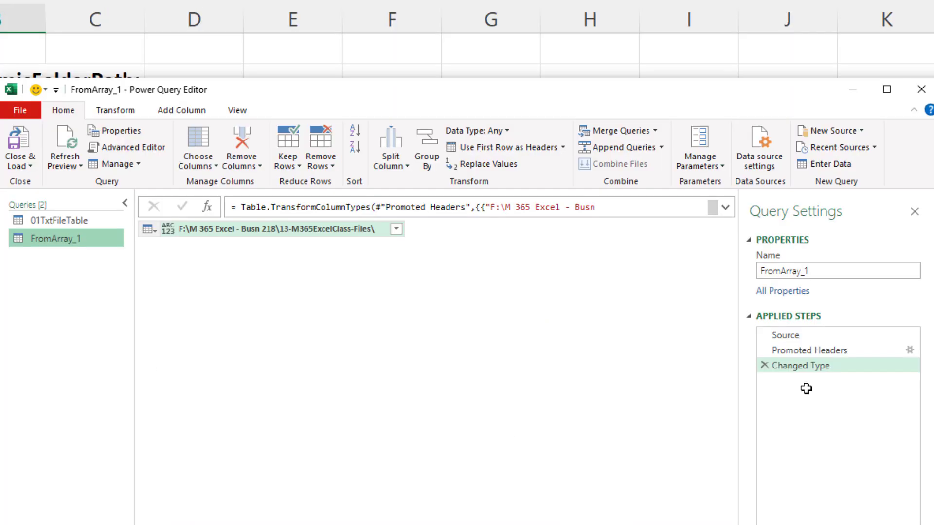
Check FromArray_1's Source step, then close the editor and discard its changes.
{"action": "left_click", "coordinate": [792, 335]}
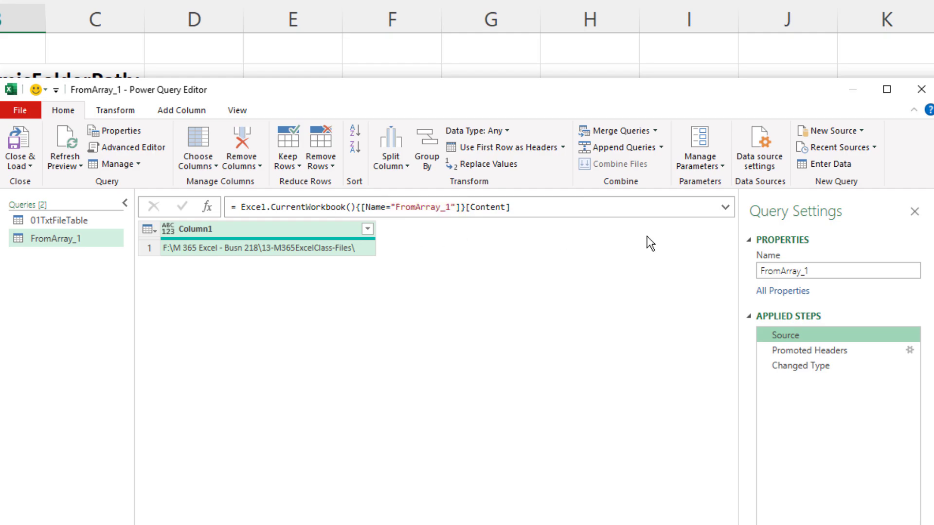
{"action": "left_click", "coordinate": [921, 93]}
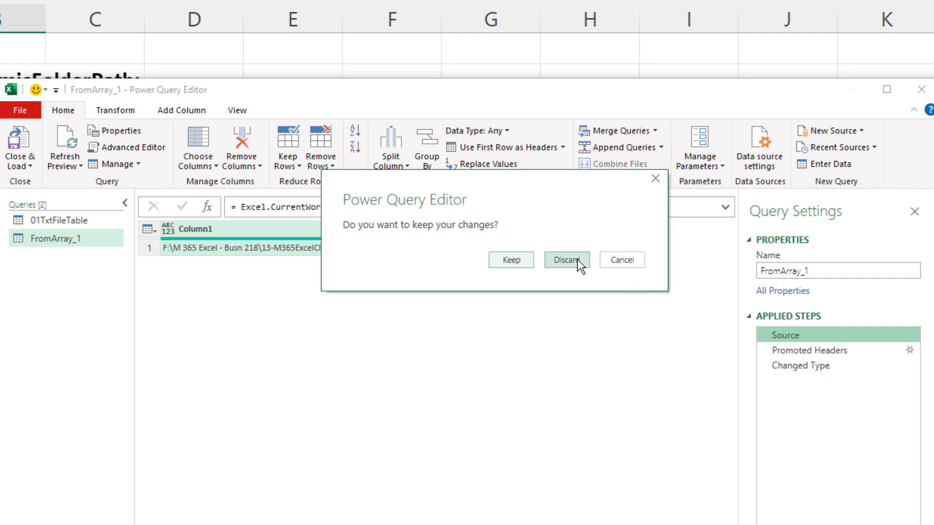
{"action": "left_click", "coordinate": [577, 259]}
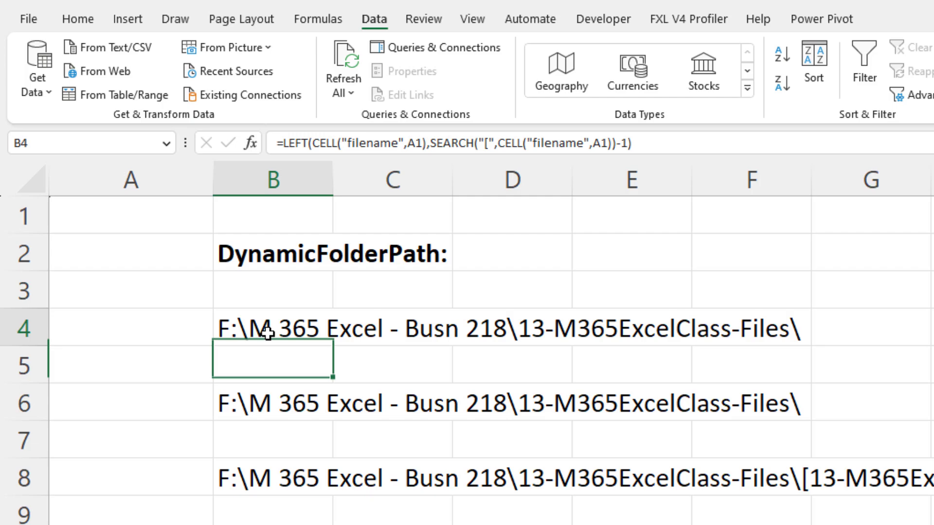
Name cell B4 'FolderPath' using the Name Box.
{"action": "left_click", "coordinate": [268, 333]}
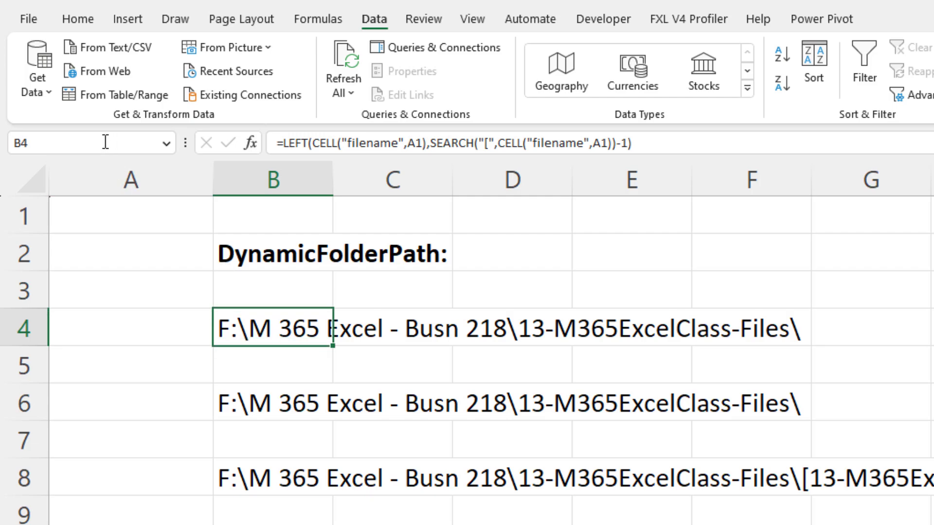
{"action": "left_click", "coordinate": [105, 143]}
{"action": "type", "text": "Fol"}
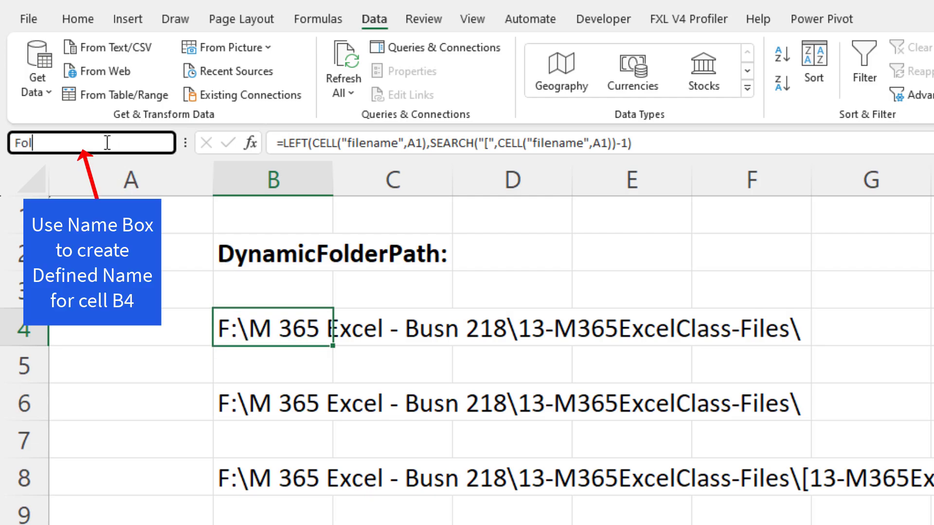
{"action": "type", "text": "derPath"}
{"action": "key", "text": "Return"}
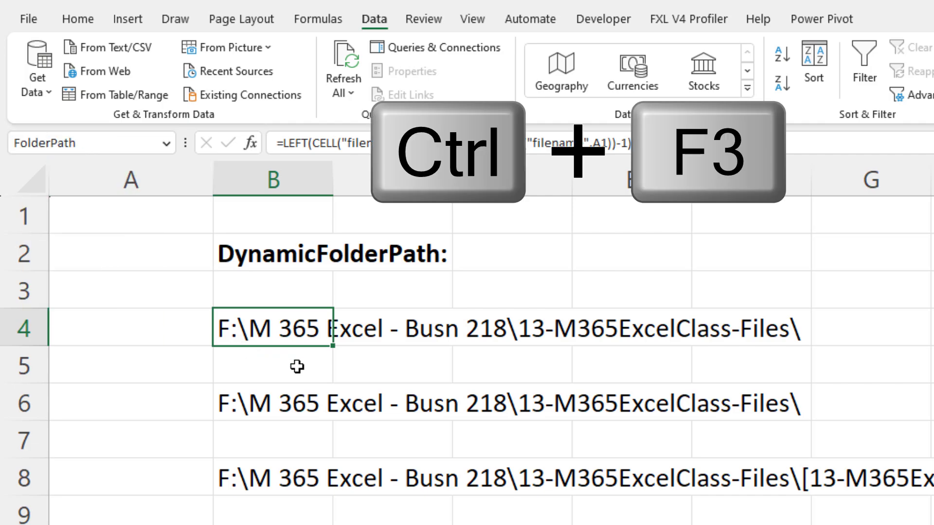
Check FolderPath and FromArray_1 in Name Manager, then load B4 into a new query.
{"action": "key", "text": "ctrl+F3"}
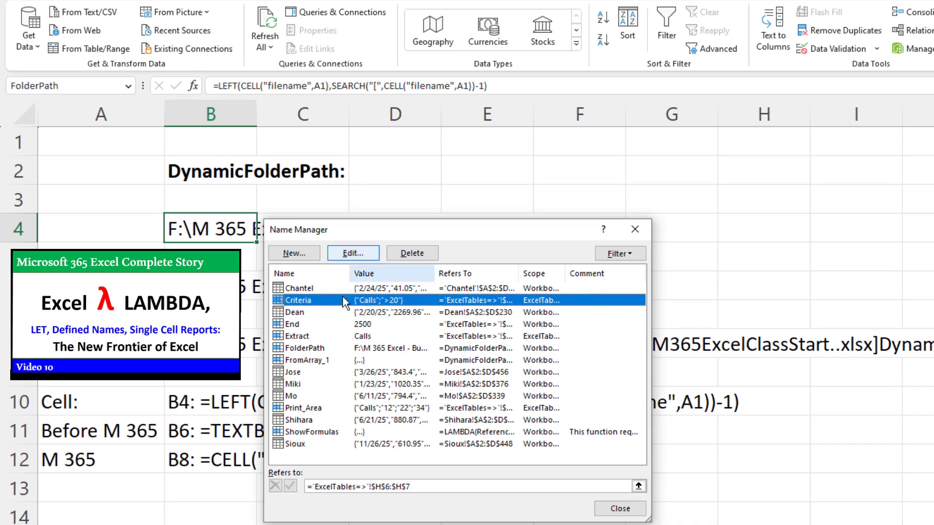
{"action": "left_click", "coordinate": [309, 349]}
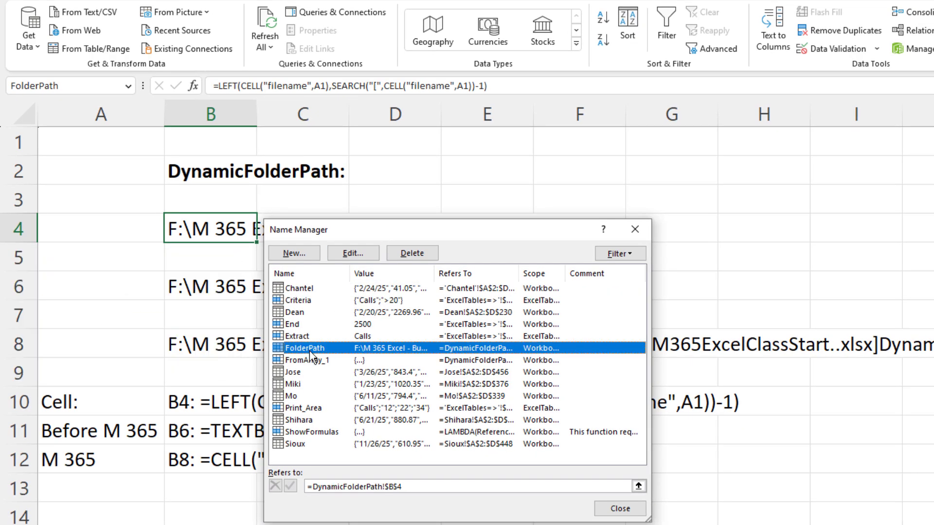
{"action": "left_click", "coordinate": [314, 360]}
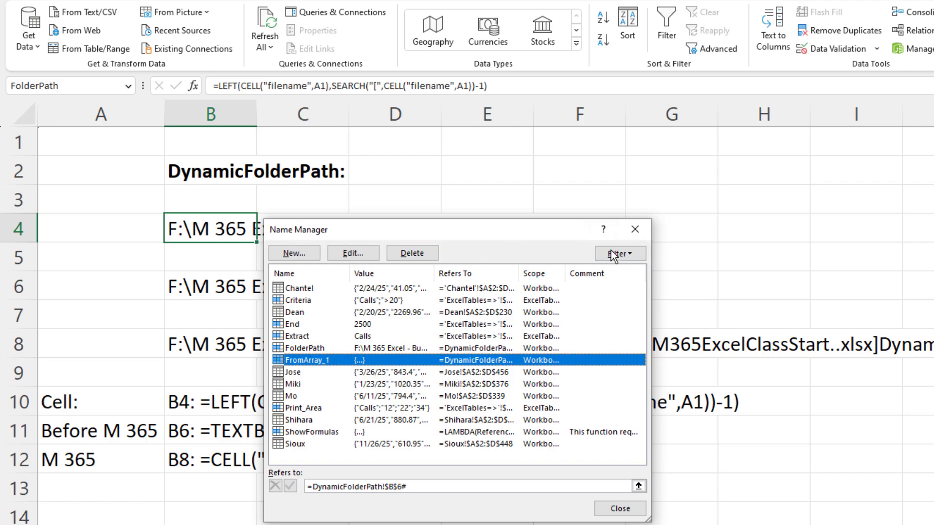
{"action": "left_click", "coordinate": [635, 230]}
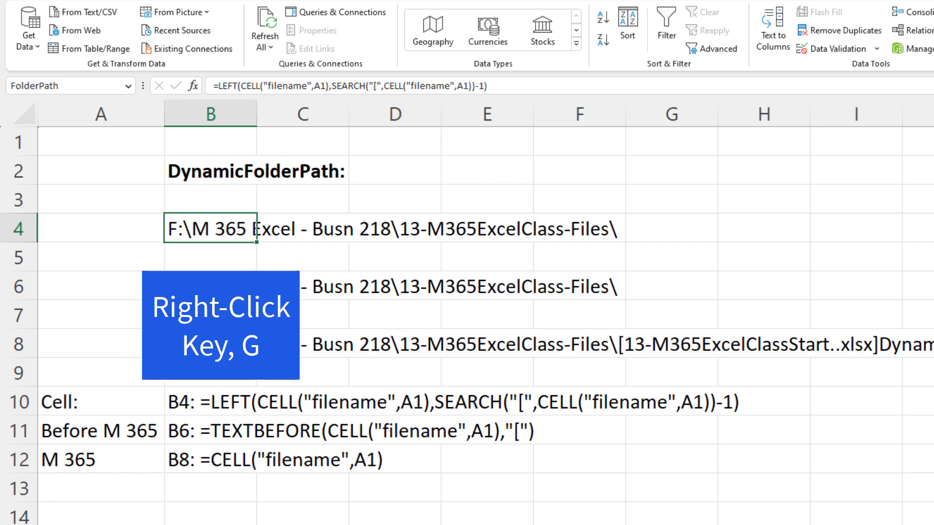
{"action": "key", "text": "Menu"}
{"action": "key", "text": "g"}
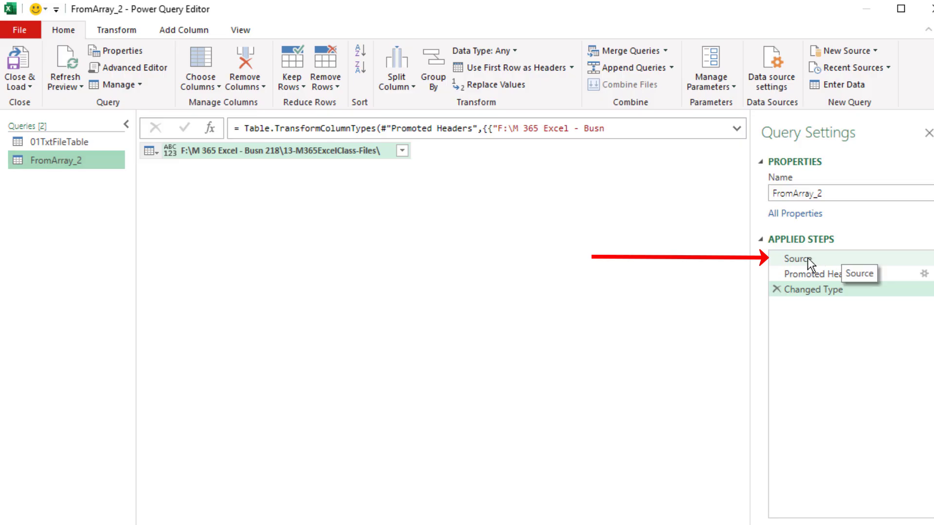
Change the Source formula to reference Name="FolderPath" instead of FromArray_2.
{"action": "left_click", "coordinate": [820, 350]}
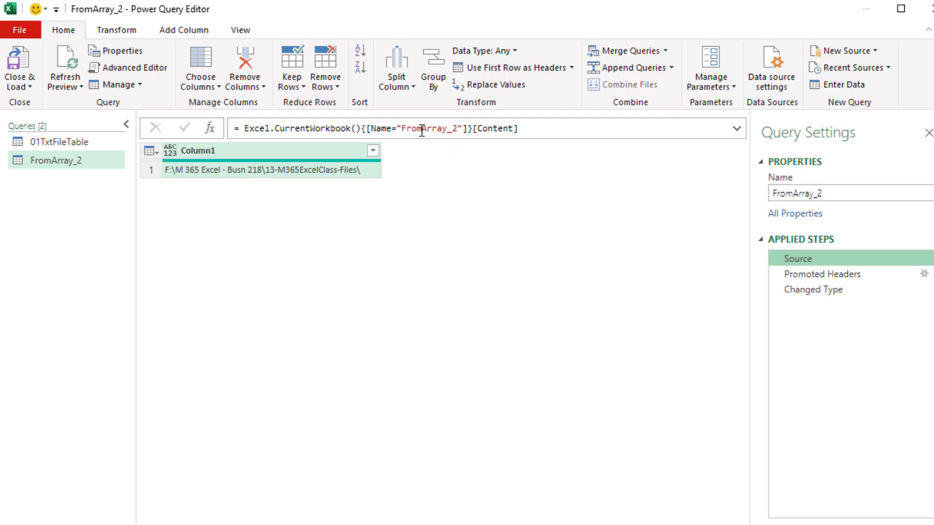
{"action": "left_click_drag", "start_coordinate": [401, 130], "coordinate": [456, 131]}
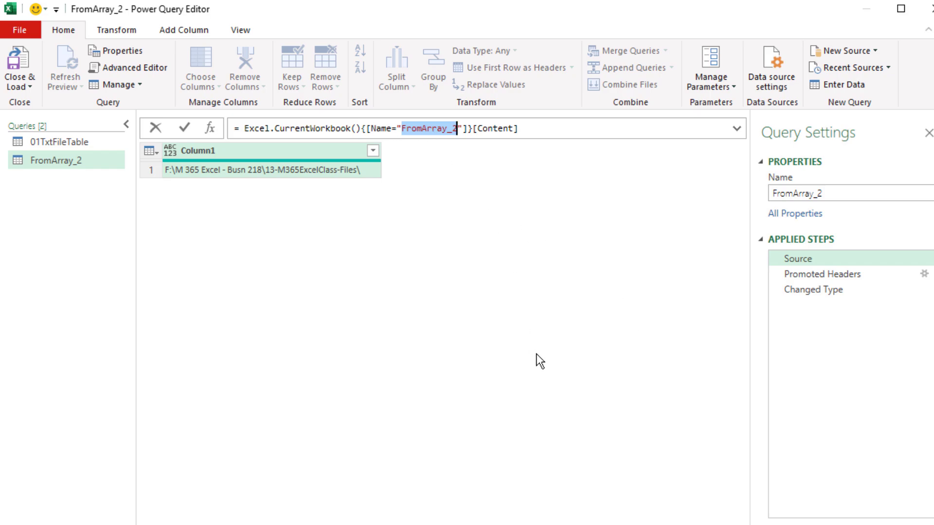
{"action": "type", "text": "FolderPath"}
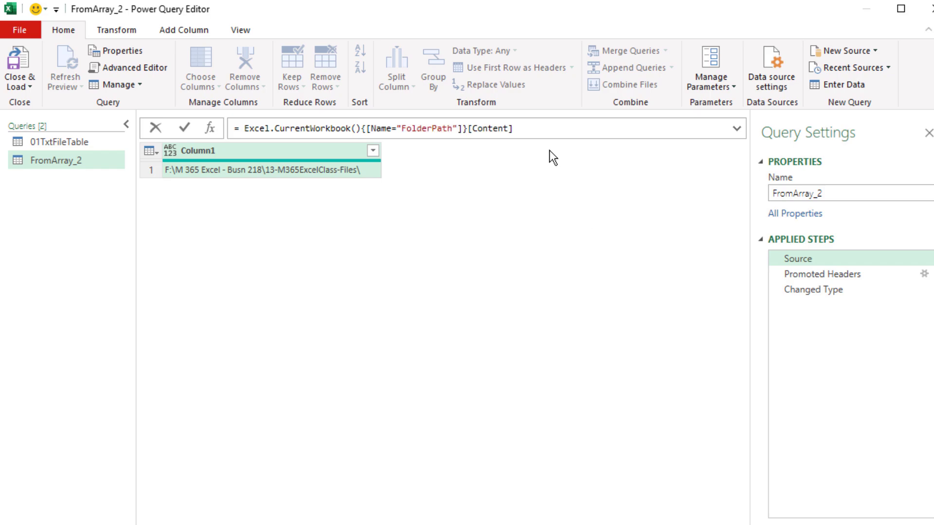
{"action": "key", "text": "Return"}
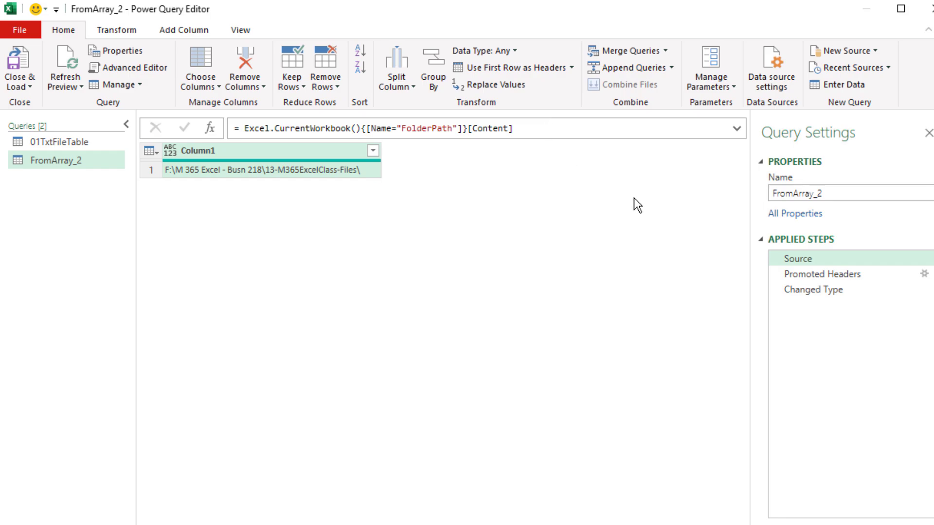
Delete the Promoted Headers step and all steps after it.
{"action": "left_click", "coordinate": [812, 274]}
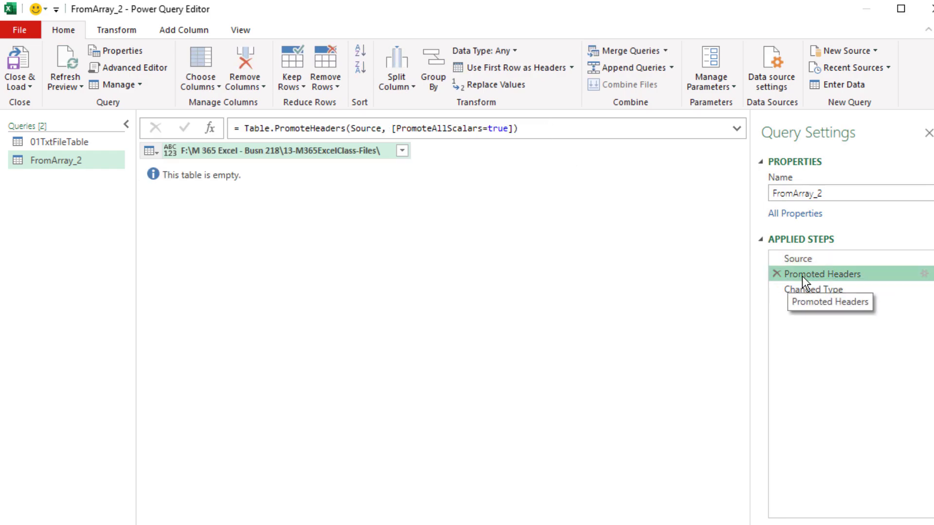
{"action": "right_click", "coordinate": [808, 275]}
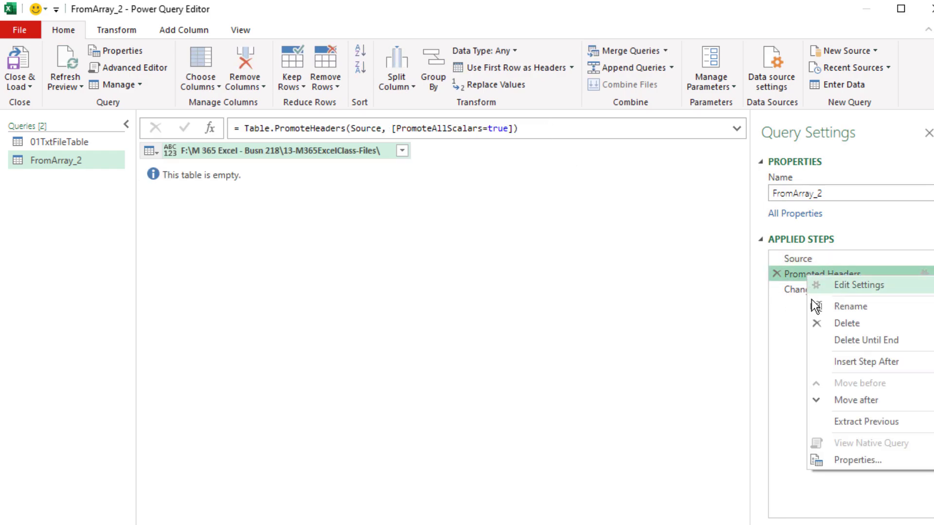
{"action": "left_click", "coordinate": [837, 339]}
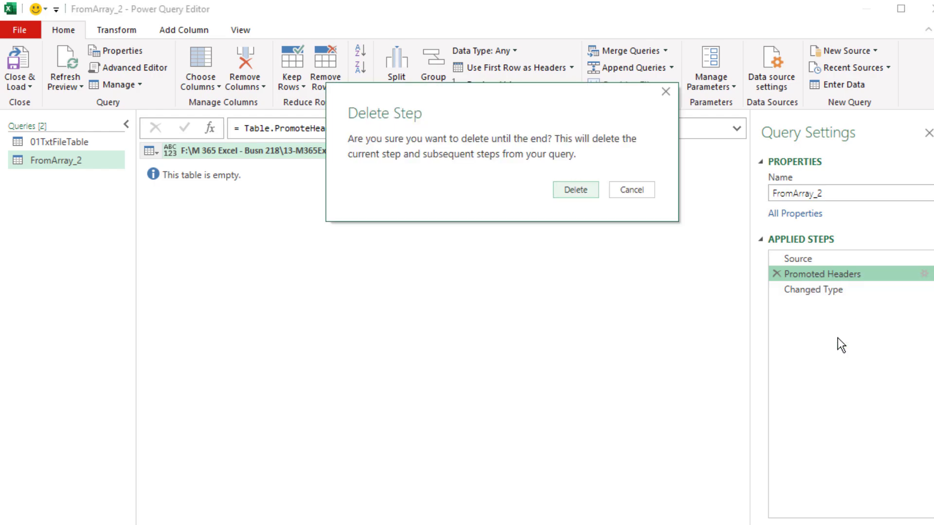
{"action": "left_click", "coordinate": [588, 193]}
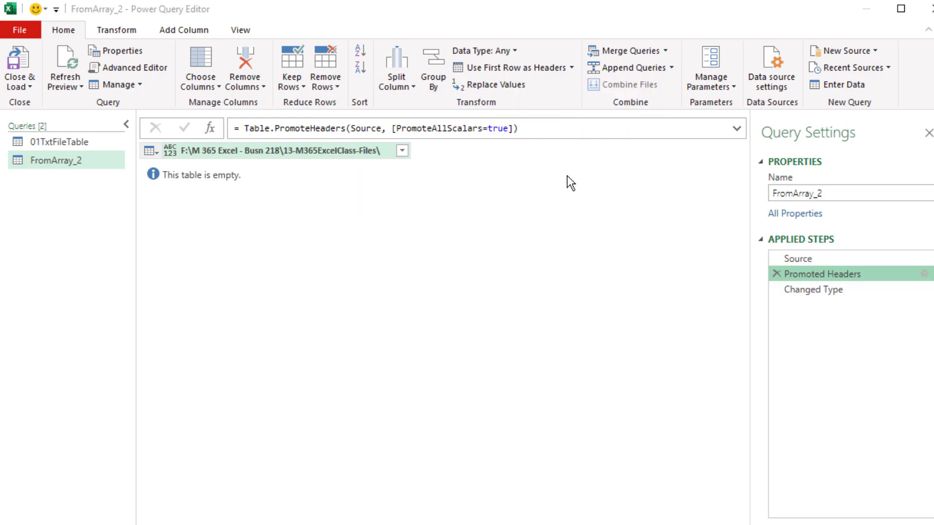
Append {0}[Column1] to the Source formula to return the folder path as text.
{"action": "double_click", "coordinate": [529, 133]}
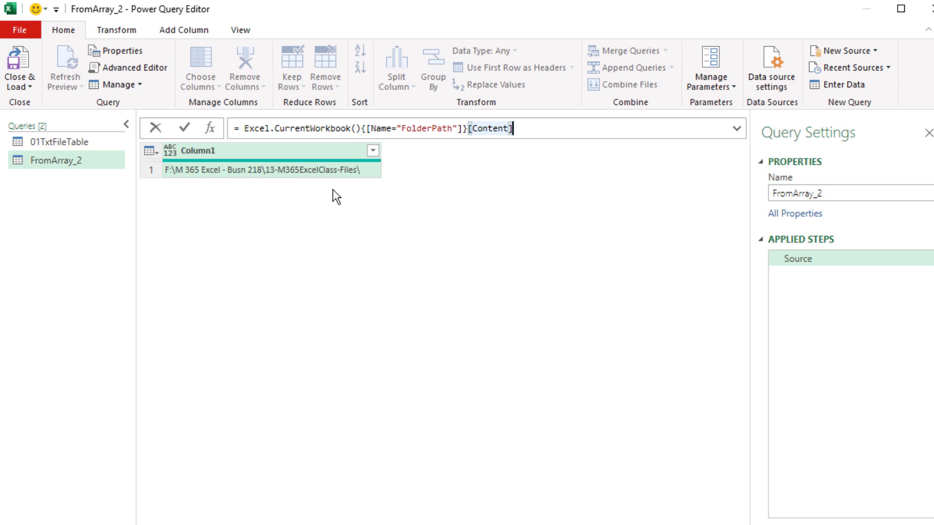
{"action": "key", "text": "End"}
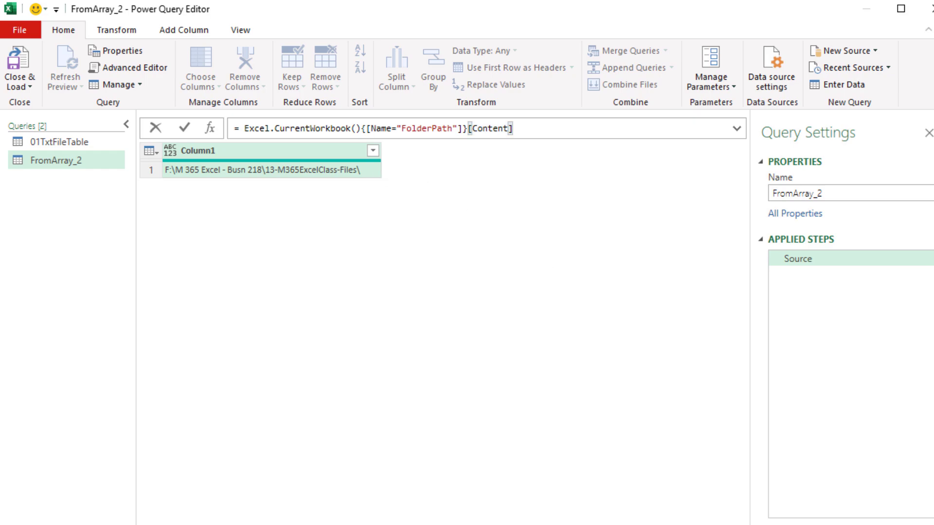
{"action": "type", "text": "{0"}
{"action": "key", "text": "Return"}
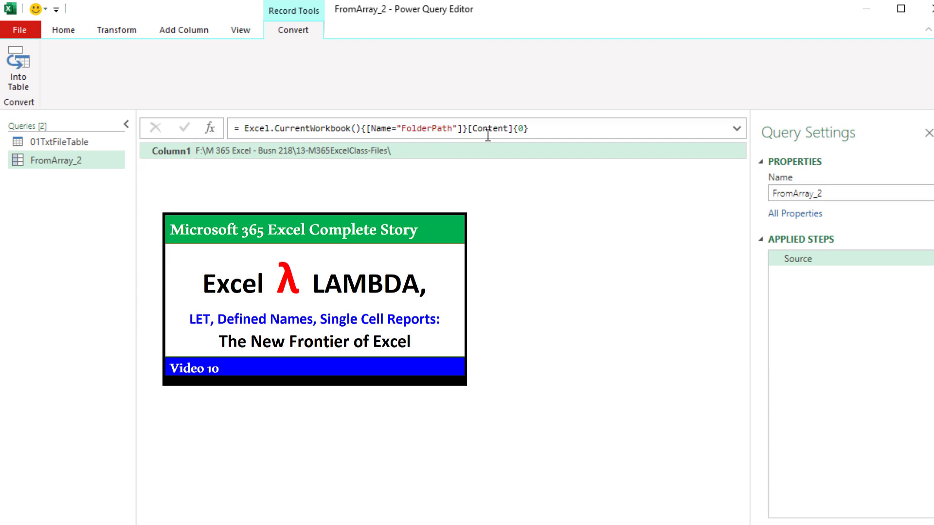
{"action": "left_click", "coordinate": [538, 129]}
{"action": "type", "text": "[Colum"}
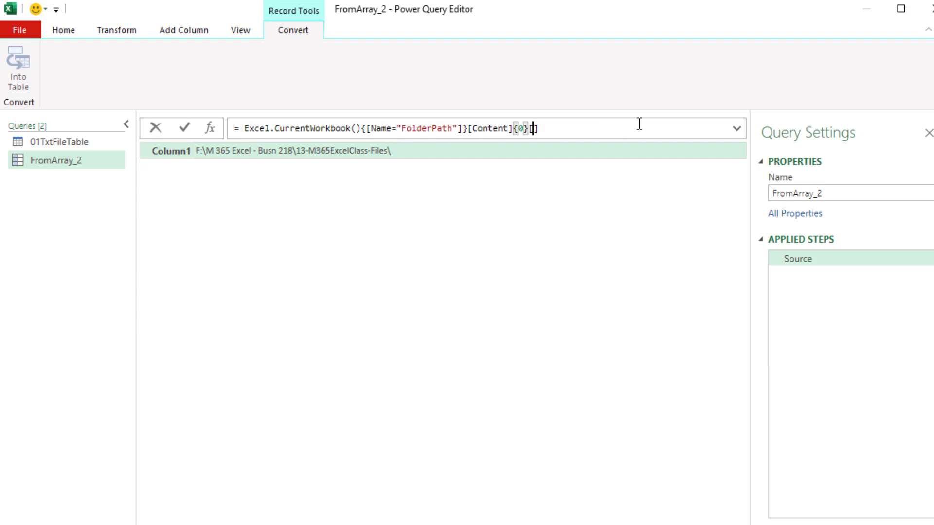
{"action": "type", "text": "n1"}
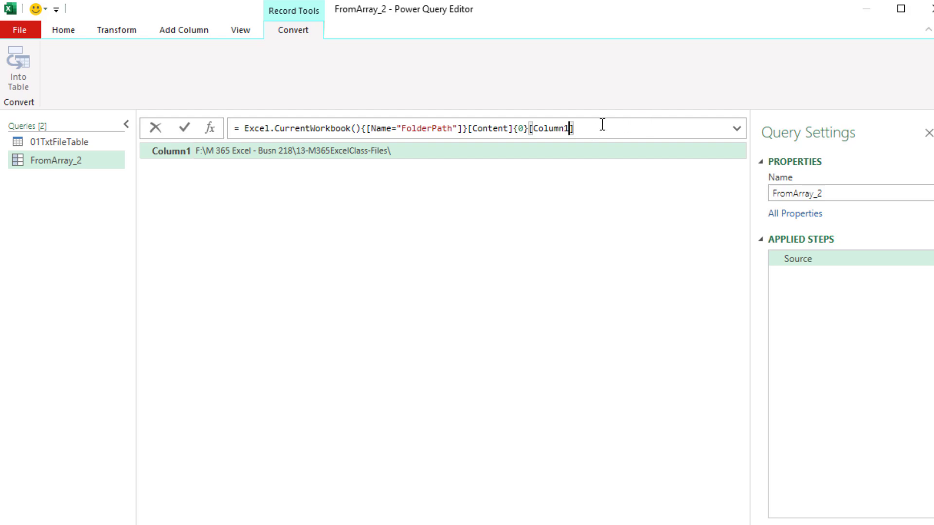
{"action": "key", "text": "End"}
{"action": "key", "text": "Return"}
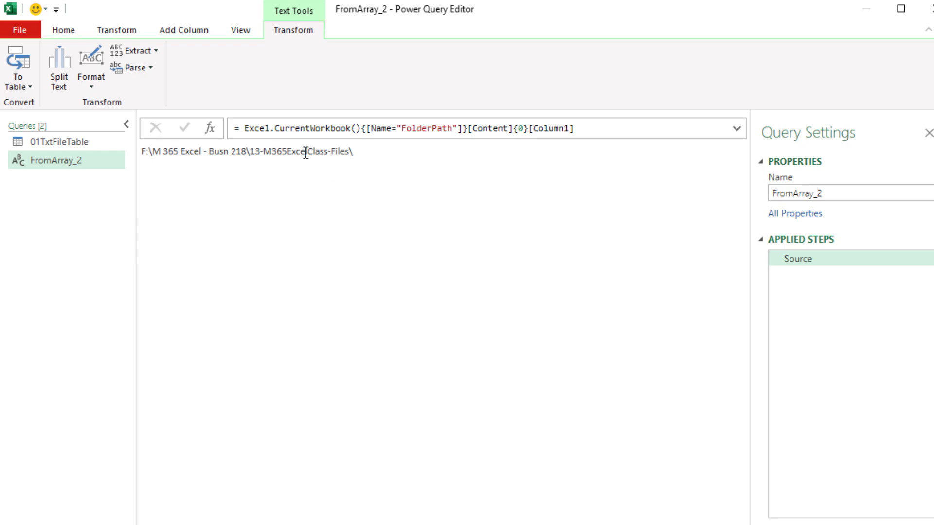
Wrap the Source formula in Folder.Contents( ) to list the folder's 21 files and subfolders.
{"action": "left_click", "coordinate": [242, 129]}
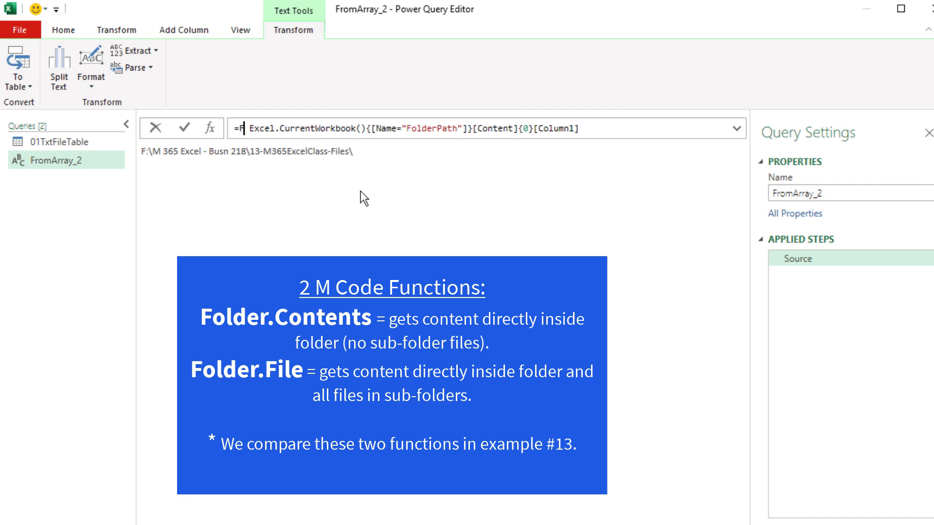
{"action": "type", "text": "Folder.Cont"}
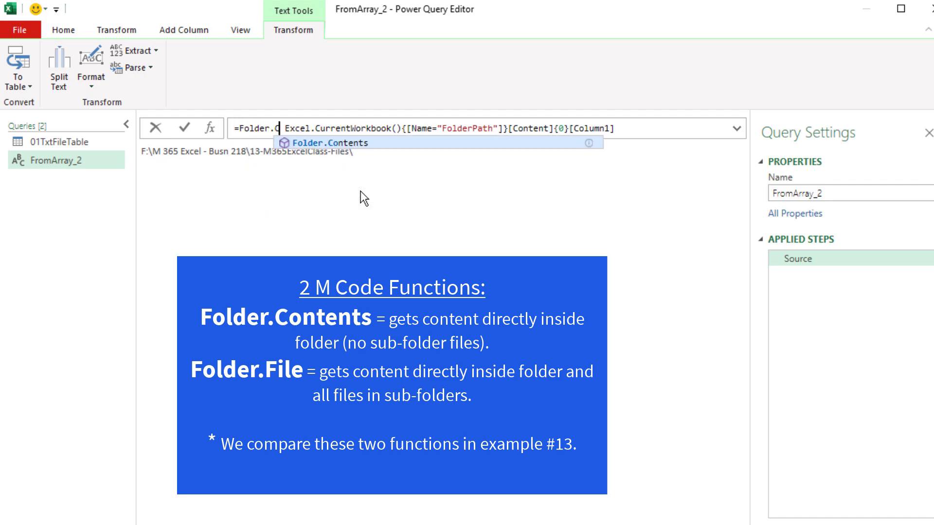
{"action": "type", "text": "ents("}
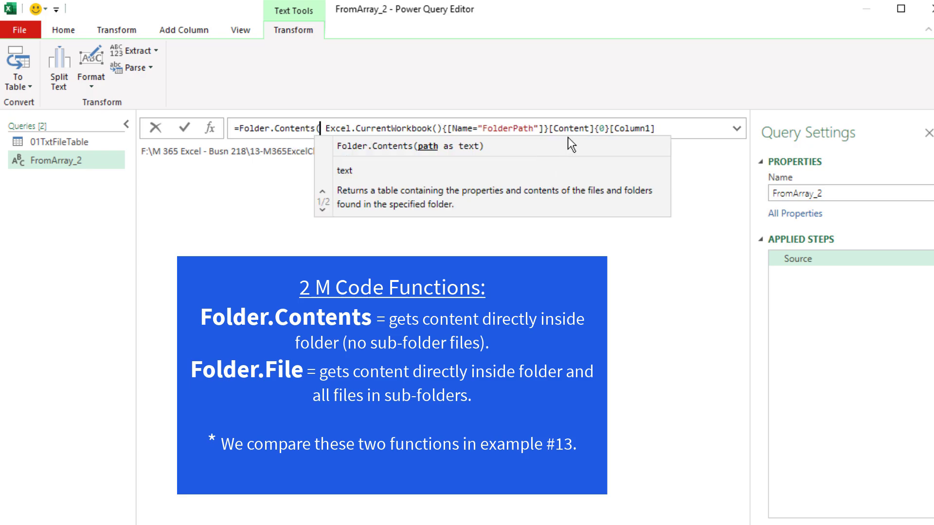
{"action": "key", "text": "Delete"}
{"action": "left_click", "coordinate": [680, 132]}
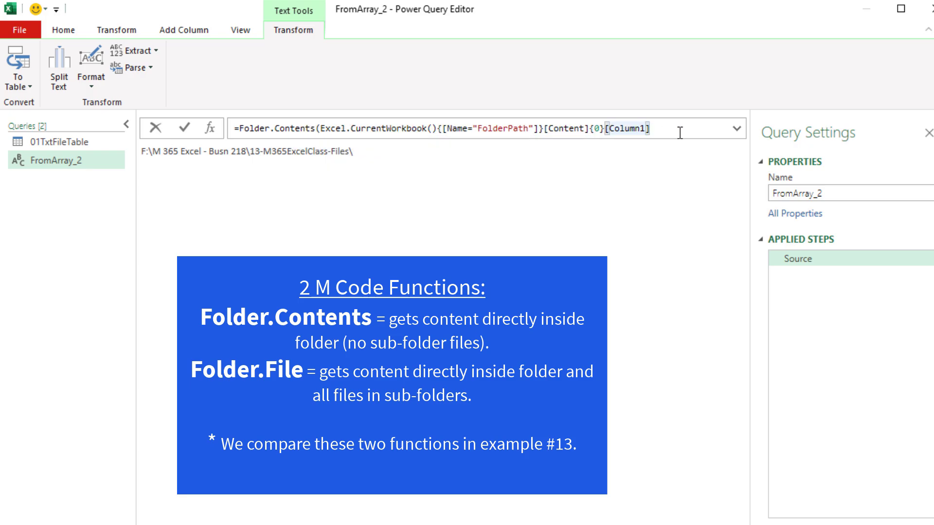
{"action": "type", "text": ")"}
{"action": "key", "text": "Return"}
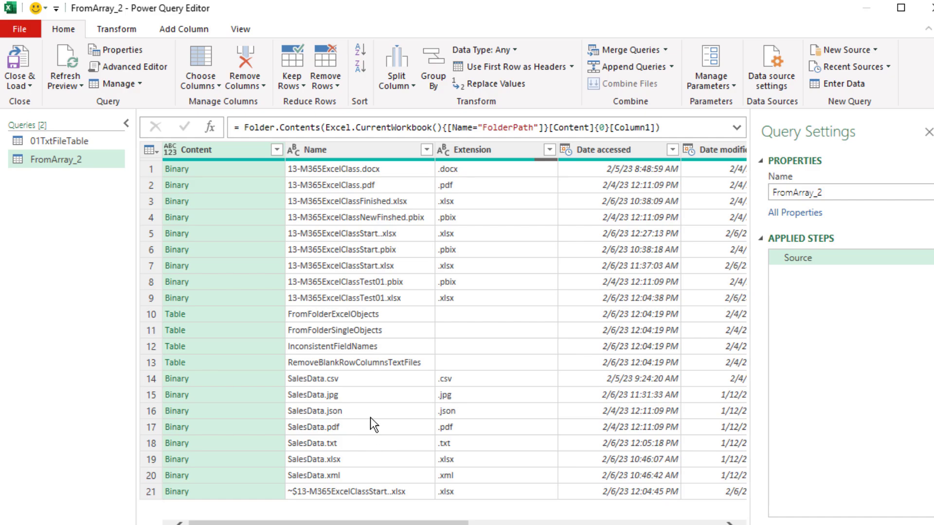
Drill down into the Binary content of SalesData.txt.
{"action": "left_click", "coordinate": [334, 442]}
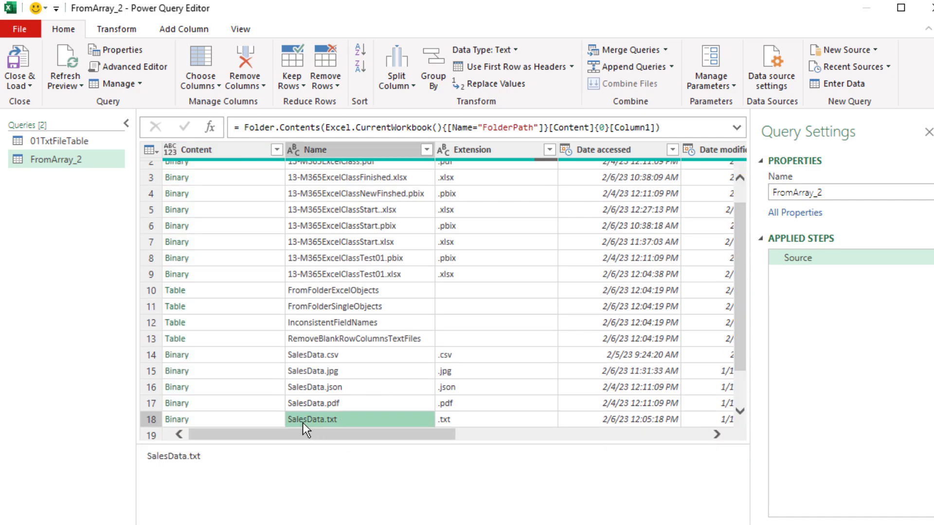
{"action": "left_click", "coordinate": [219, 420]}
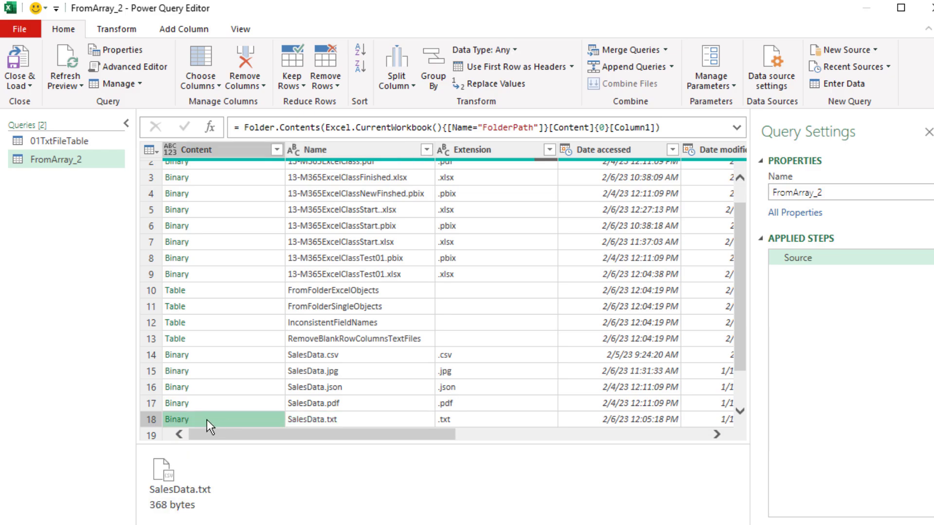
{"action": "right_click", "coordinate": [206, 420]}
{"action": "left_click", "coordinate": [238, 448]}
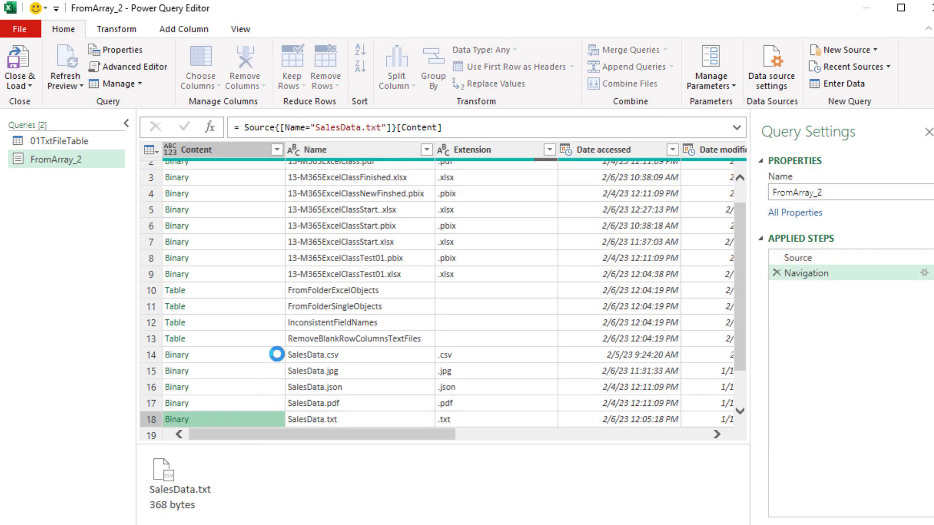
Review the Imported CSV, Promoted Headers and Changed Type steps, then return to Source.
{"action": "left_click", "coordinate": [808, 276]}
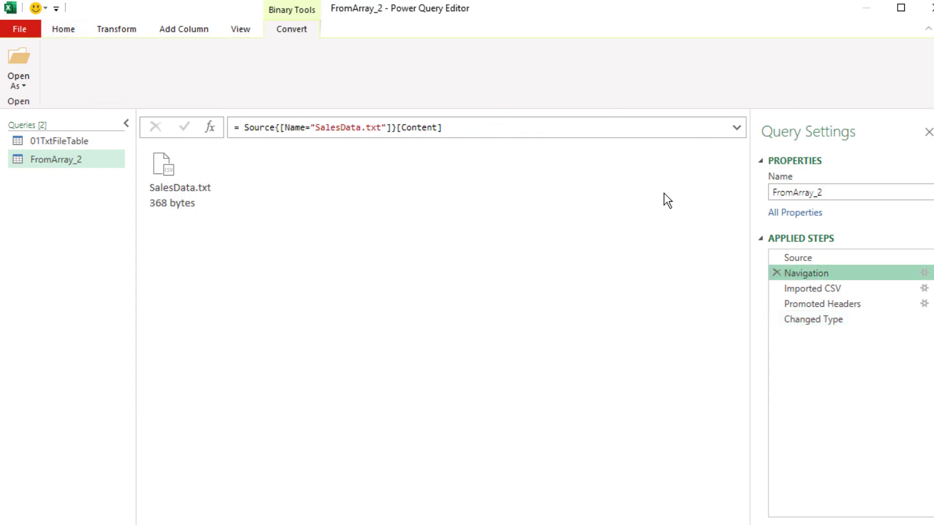
{"action": "left_click", "coordinate": [810, 291]}
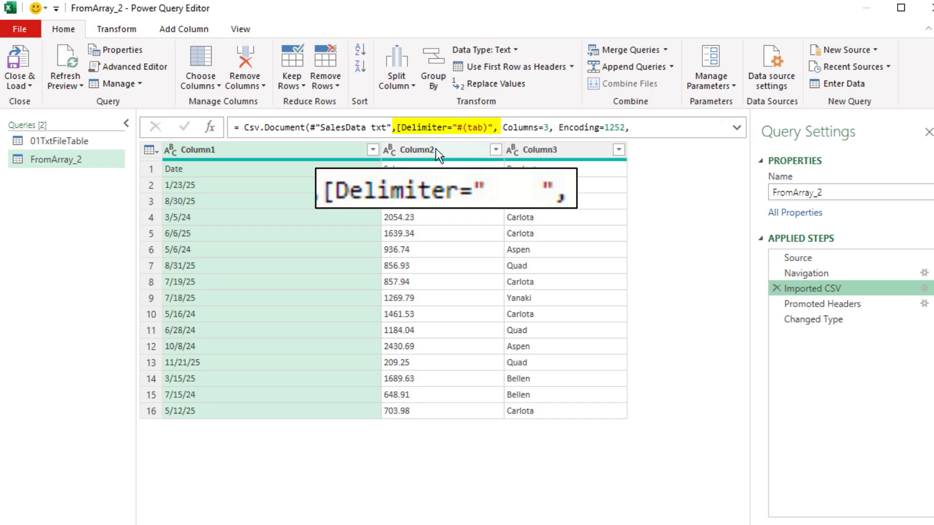
{"action": "left_click", "coordinate": [842, 301]}
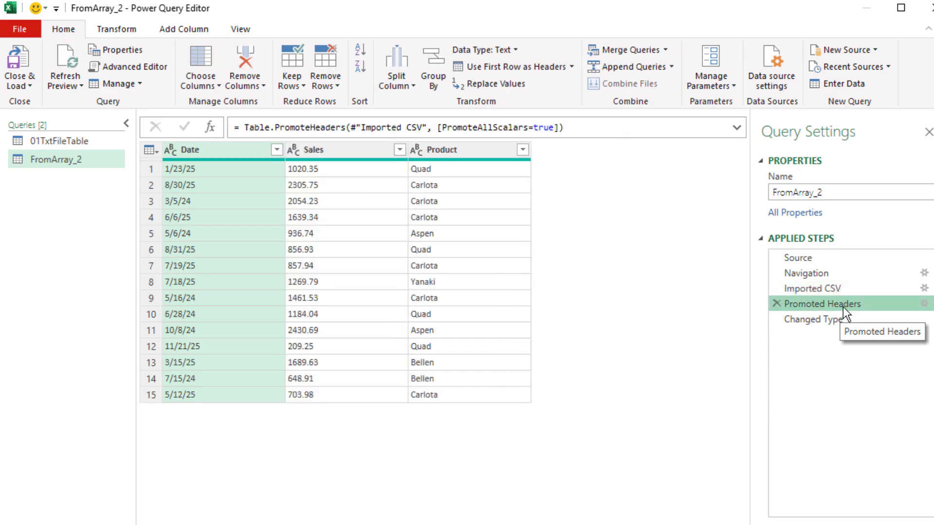
{"action": "left_click", "coordinate": [828, 323]}
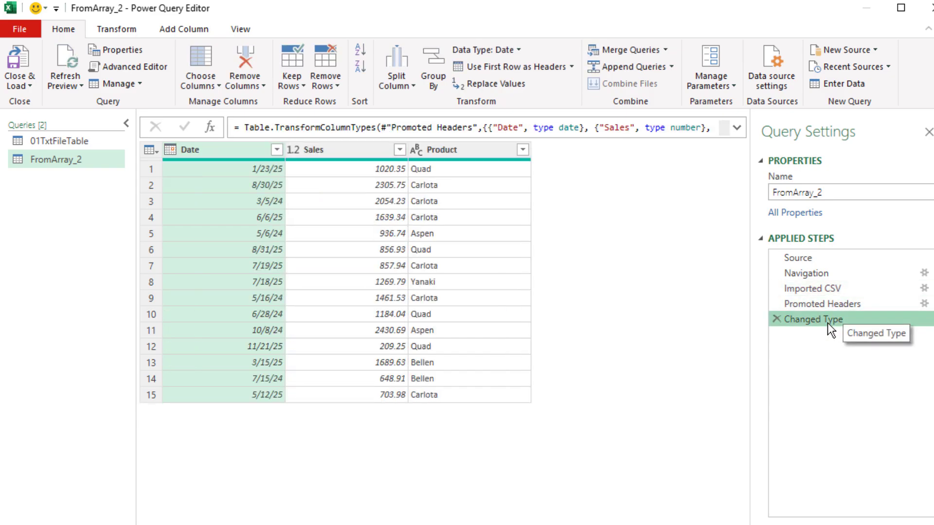
{"action": "left_click", "coordinate": [793, 257]}
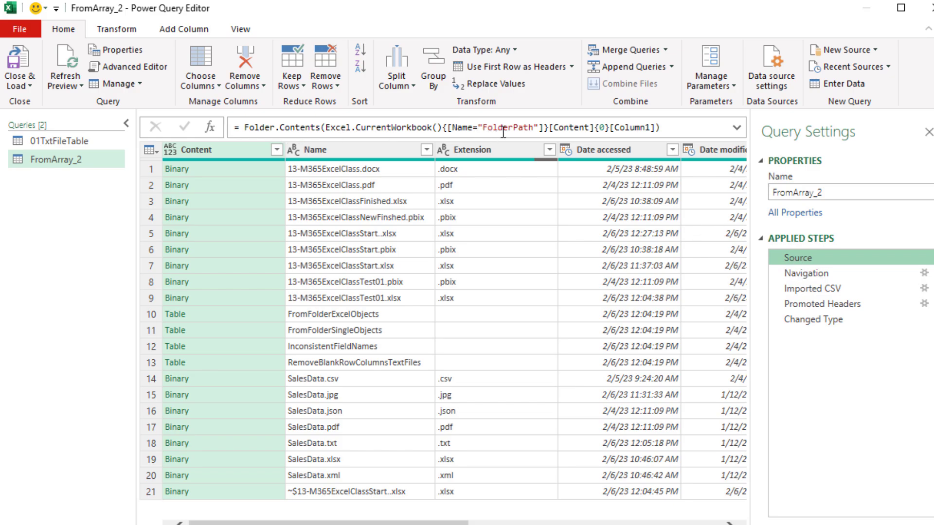
Rename the query to 01-01-DynamicTextFileTable and choose Close & Load To.
{"action": "double_click", "coordinate": [506, 129]}
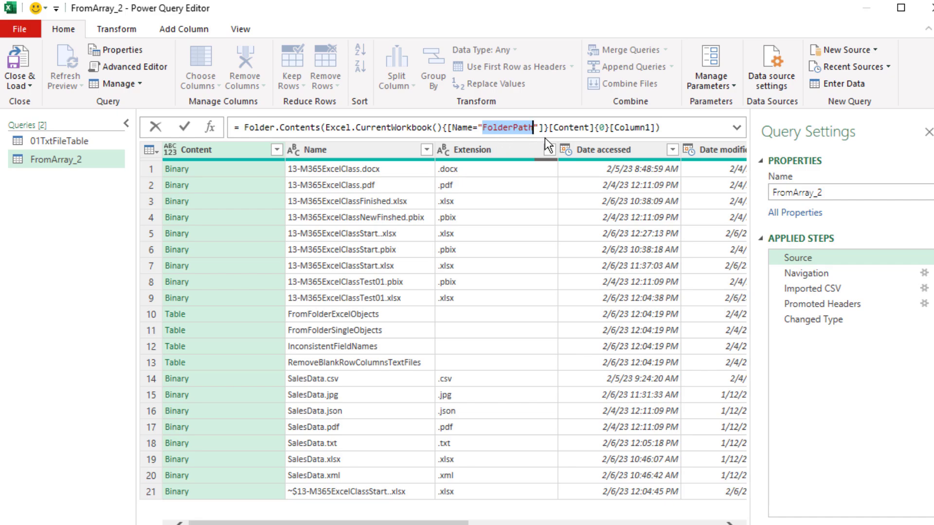
{"action": "left_click", "coordinate": [854, 193]}
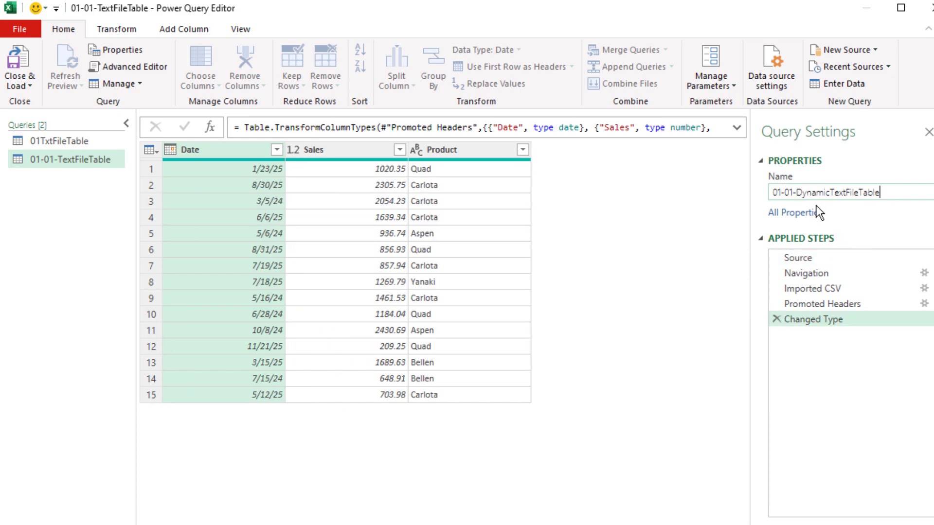
{"action": "key", "text": "Return"}
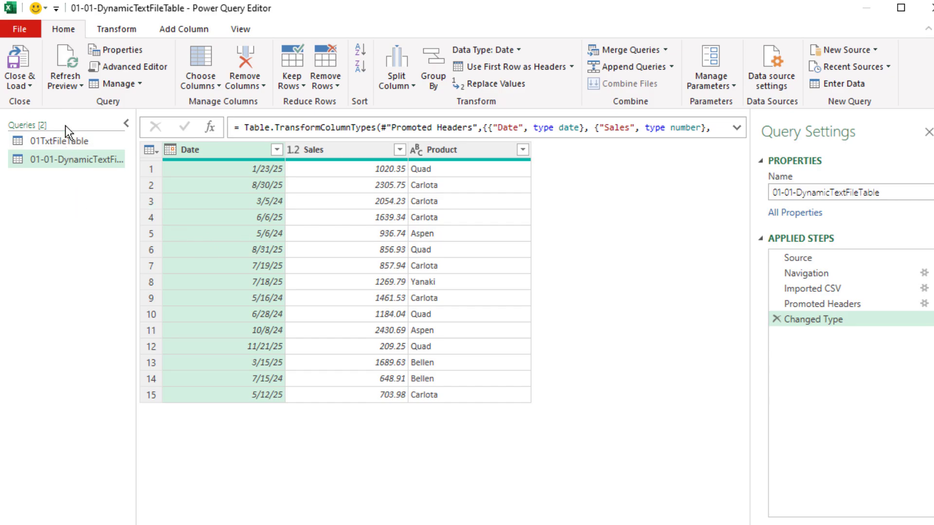
{"action": "left_click", "coordinate": [30, 87]}
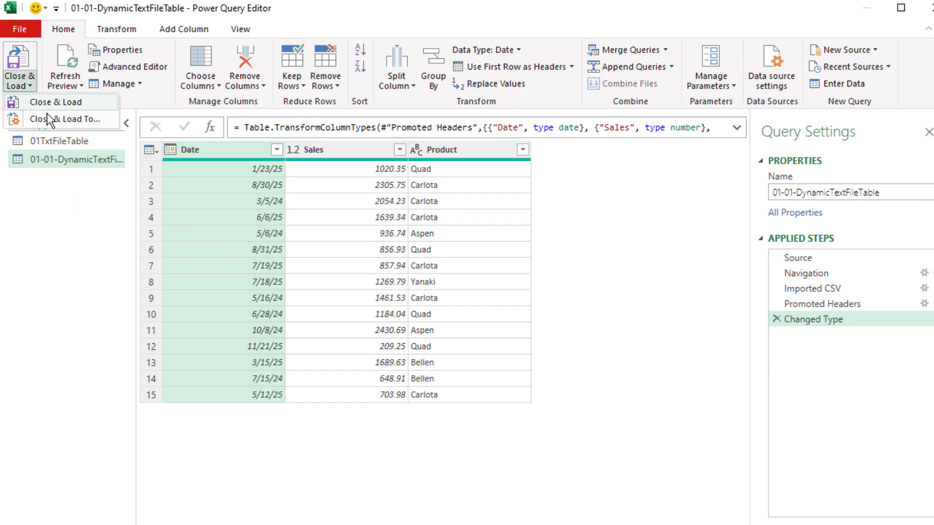
{"action": "left_click", "coordinate": [49, 119]}
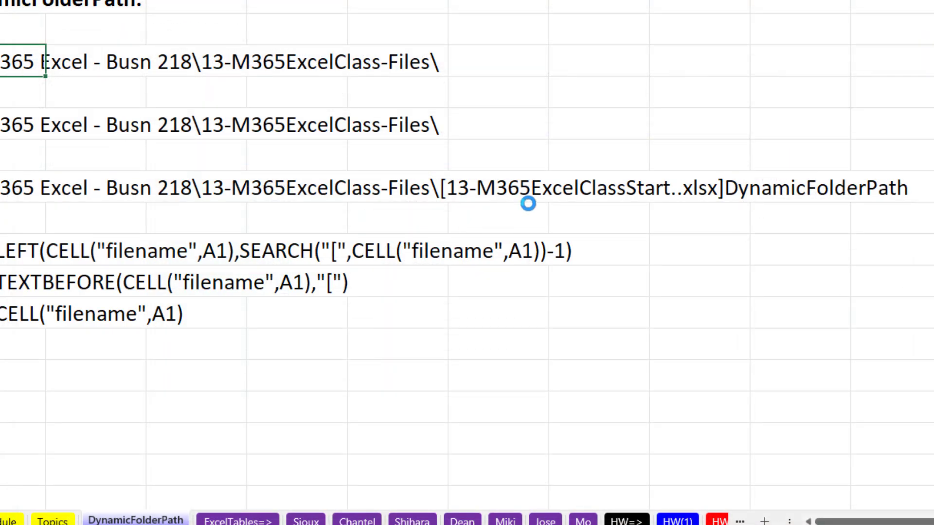
Load 01-01-DynamicTextFileTable with Only Create Connection selected.
{"action": "left_click", "coordinate": [122, 142]}
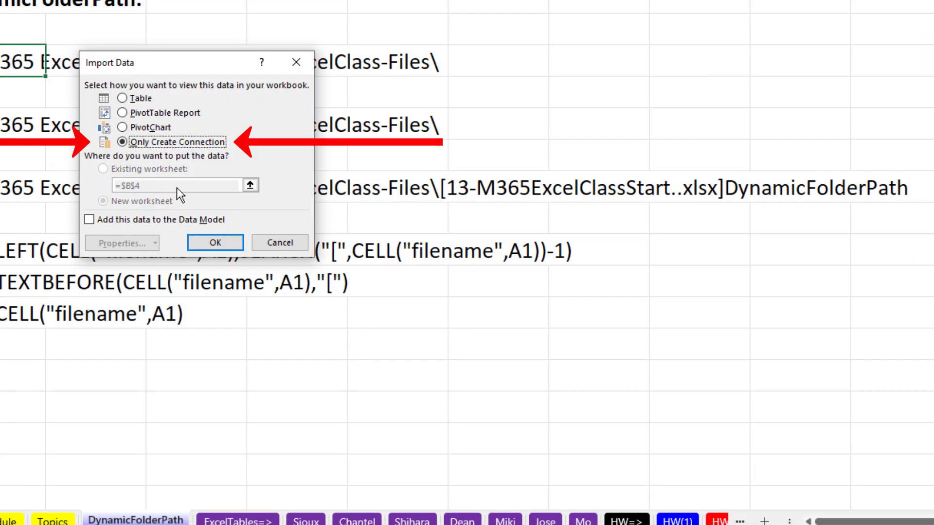
{"action": "left_click", "coordinate": [232, 244]}
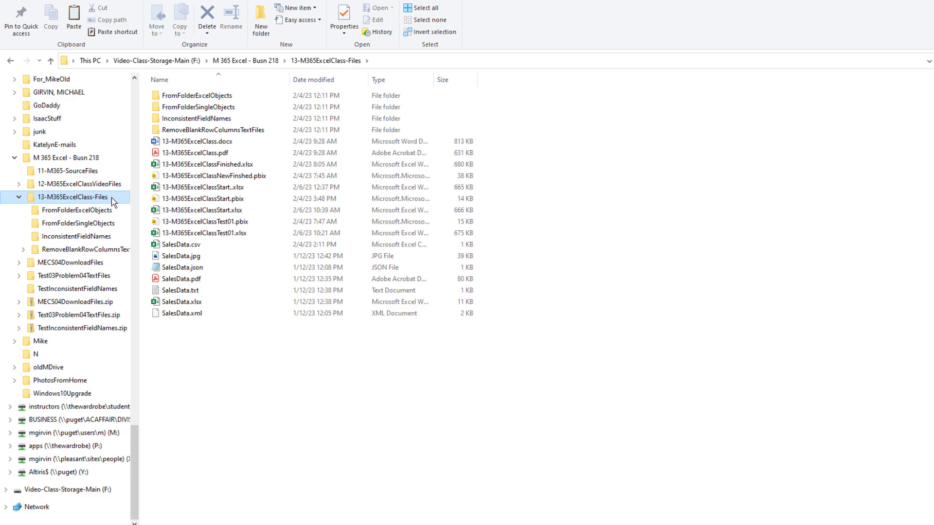
Open 13-M365ExcelClassStart..xlsx from the Desktop's 13-M365ExcelClass-Files folder.
{"action": "left_click", "coordinate": [189, 293]}
{"action": "left_click", "coordinate": [237, 212], "text": "ctrl"}
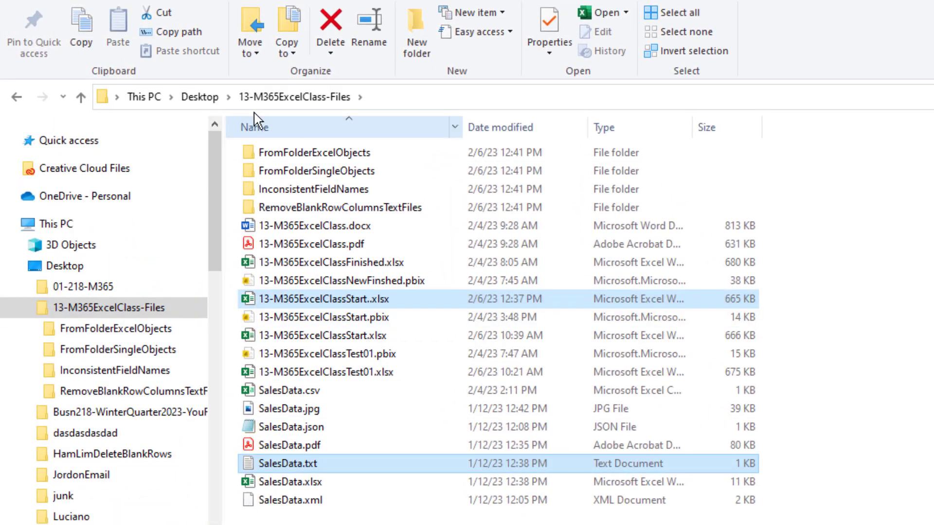
{"action": "left_click", "coordinate": [392, 302]}
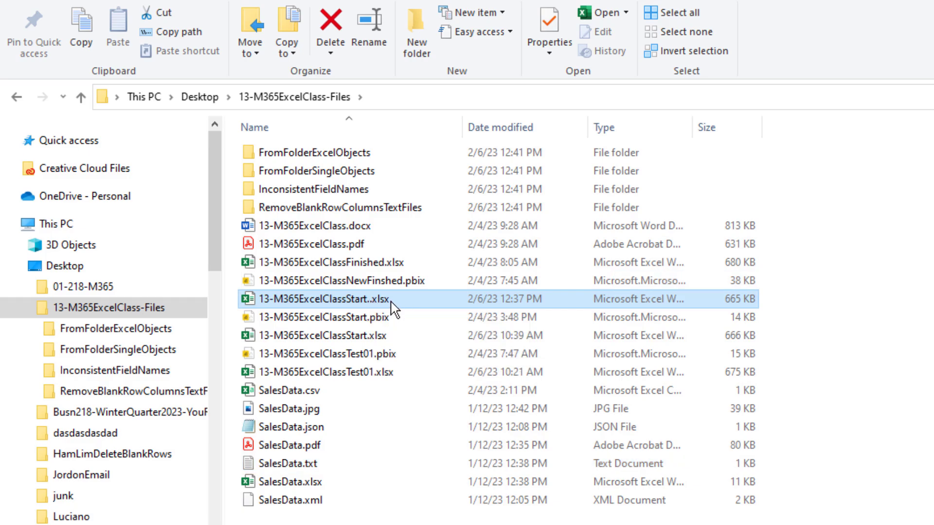
{"action": "double_click", "coordinate": [392, 299]}
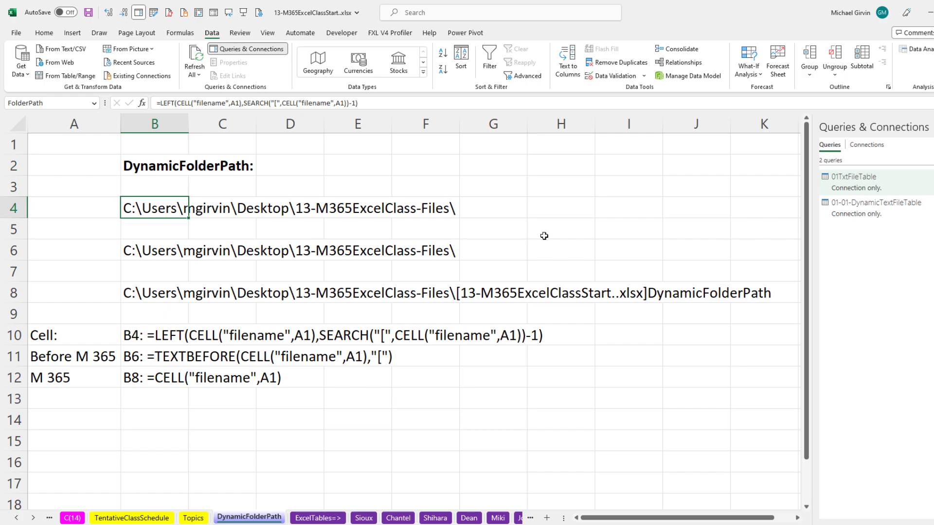
Compare 01TxtFileTable's old F: drive path with 01-01-DynamicTextFileTable's dynamic Source step.
{"action": "double_click", "coordinate": [865, 177]}
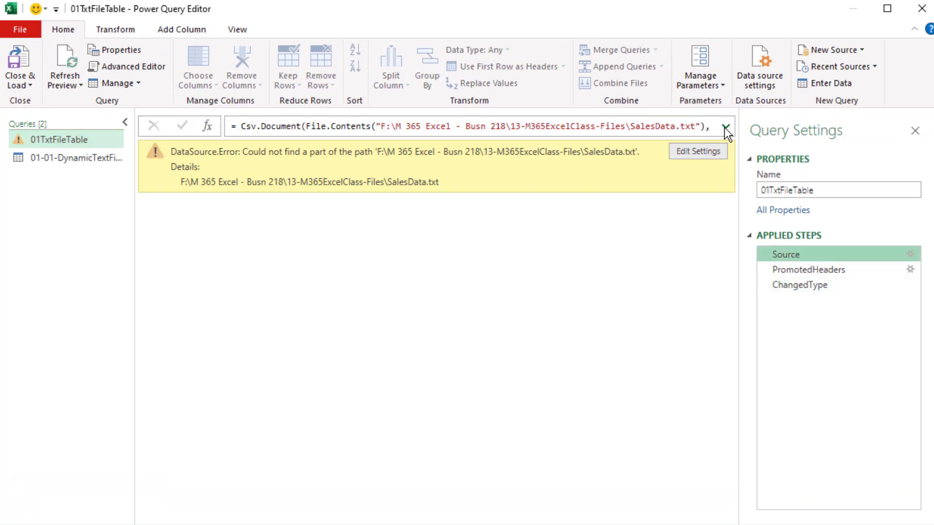
{"action": "left_click", "coordinate": [725, 127]}
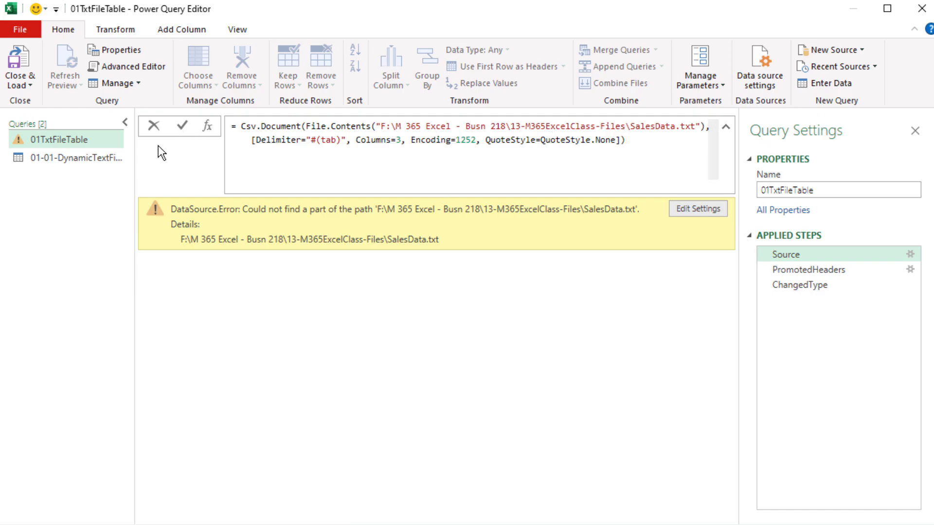
{"action": "left_click", "coordinate": [45, 157]}
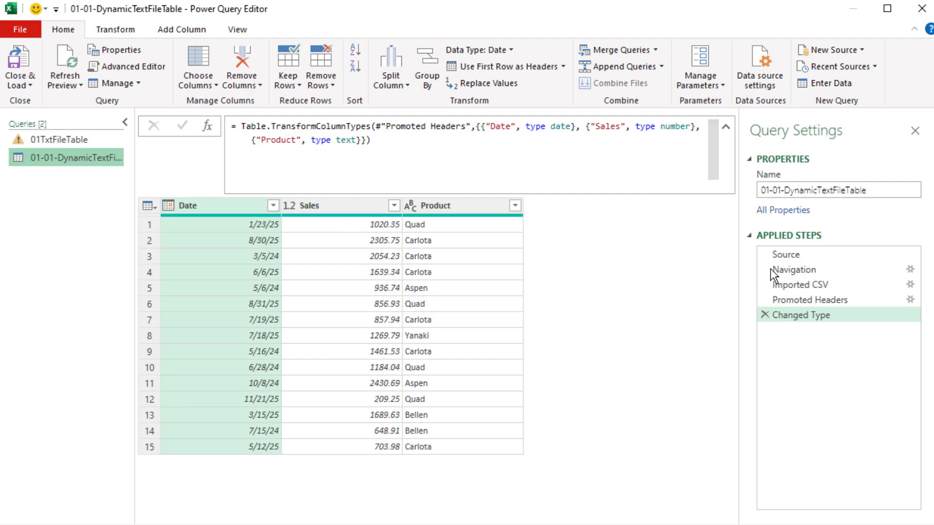
{"action": "left_click", "coordinate": [798, 257]}
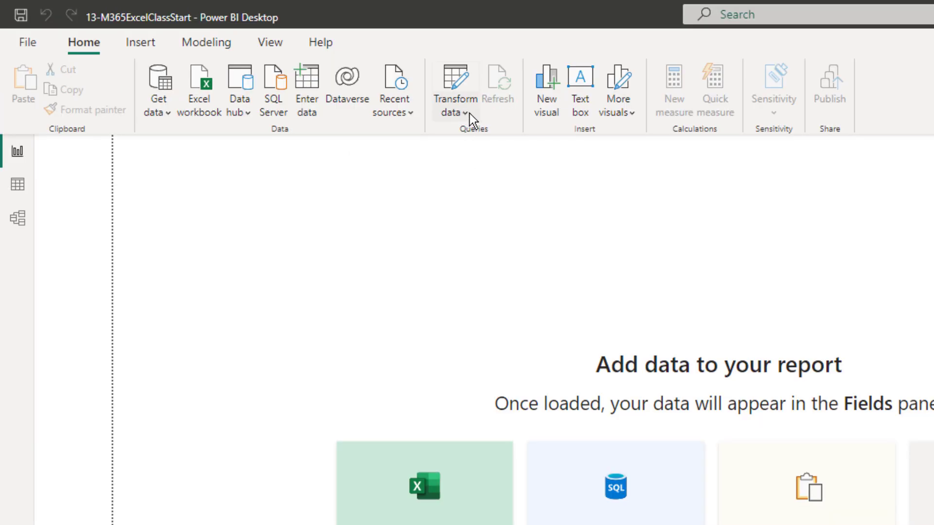
Expand the Transform data dropdown on Power BI Desktop's Home tab.
{"action": "left_click", "coordinate": [469, 113]}
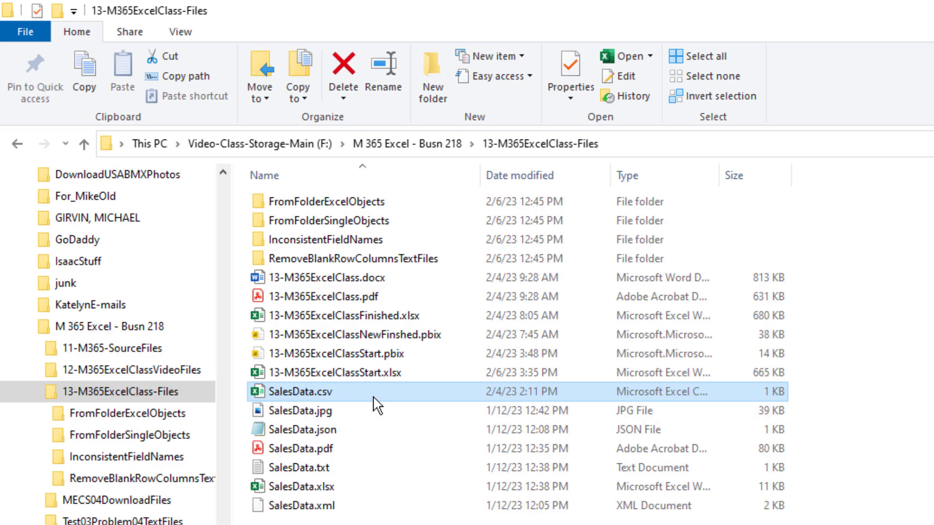
Open SalesData.csv in Excel from the 13-M365ExcelClass-Files folder.
{"action": "mouse_move", "coordinate": [361, 392]}
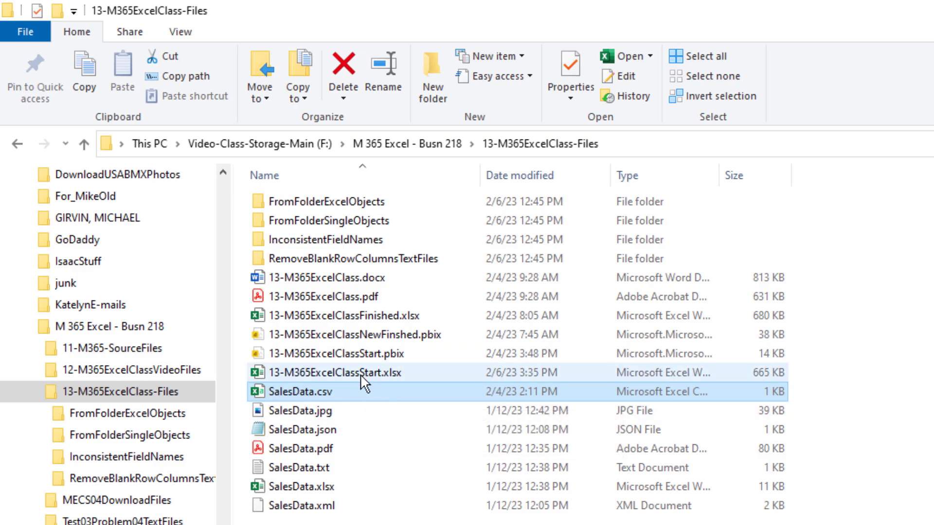
{"action": "mouse_move", "coordinate": [273, 395]}
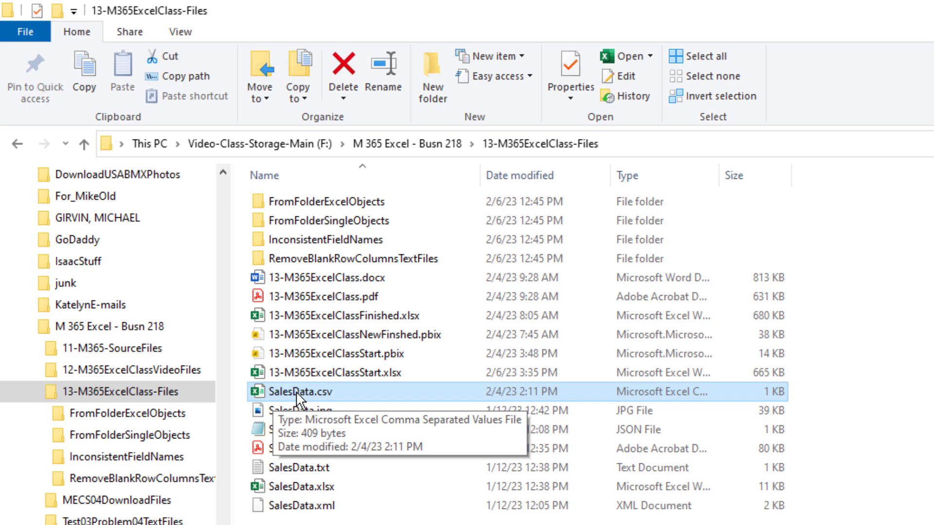
{"action": "double_click", "coordinate": [298, 392]}
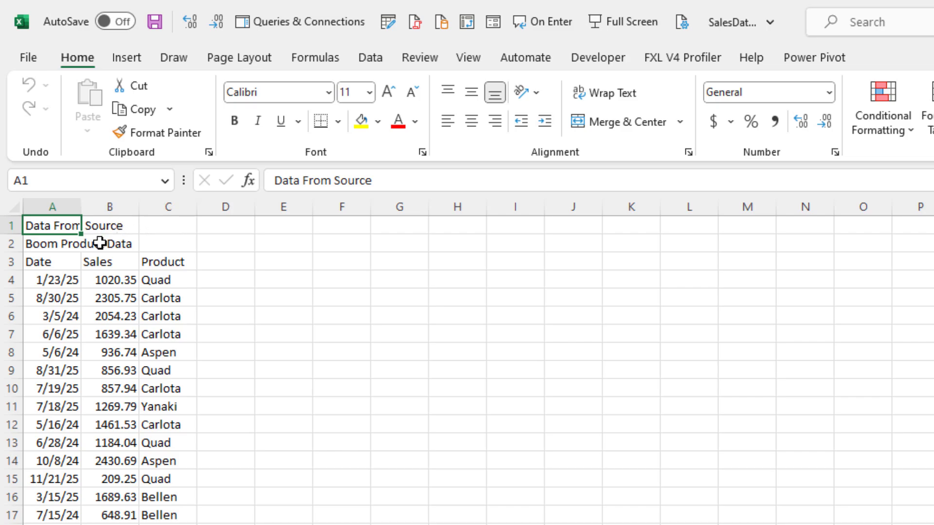
Point out that the CSV's real Date, Sales, Product headers begin in row 3.
{"action": "left_click", "coordinate": [62, 263]}
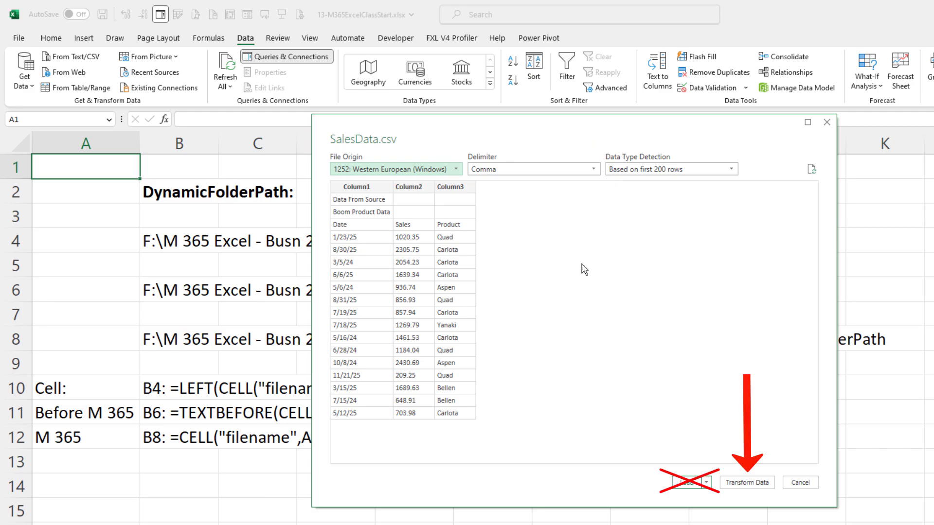
In Power Query, delete Changed Type, remove the top 2 rows, and promote the first row to headers.
{"action": "left_click", "coordinate": [748, 482]}
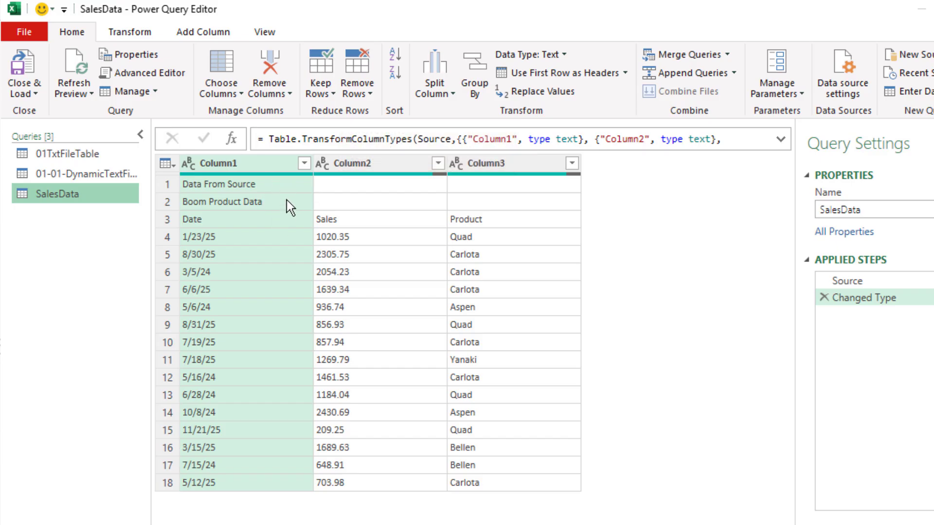
{"action": "left_click", "coordinate": [823, 297]}
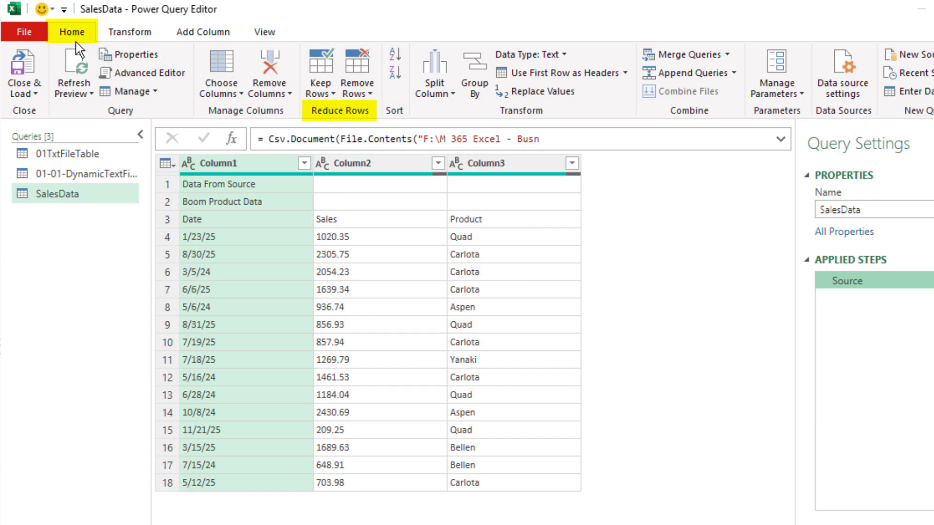
{"action": "left_click", "coordinate": [370, 94]}
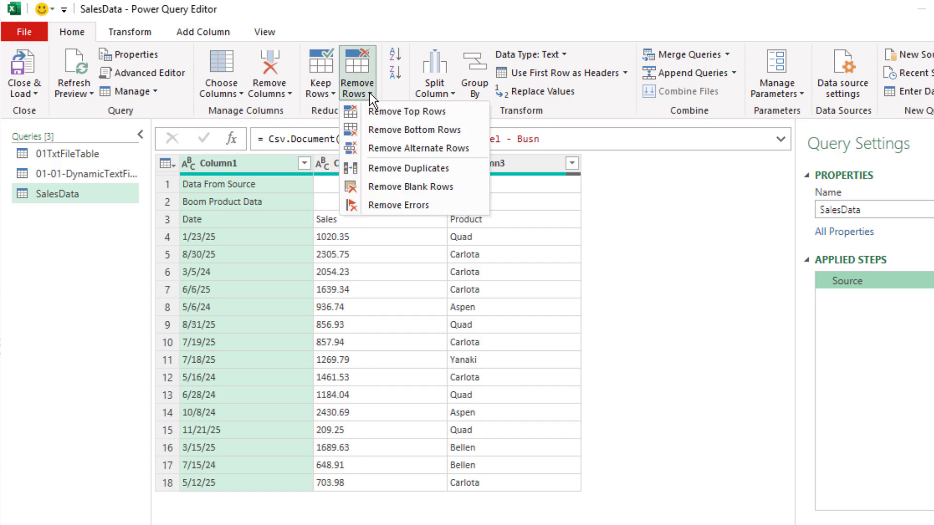
{"action": "left_click", "coordinate": [392, 112]}
{"action": "type", "text": "2"}
{"action": "left_click", "coordinate": [808, 262]}
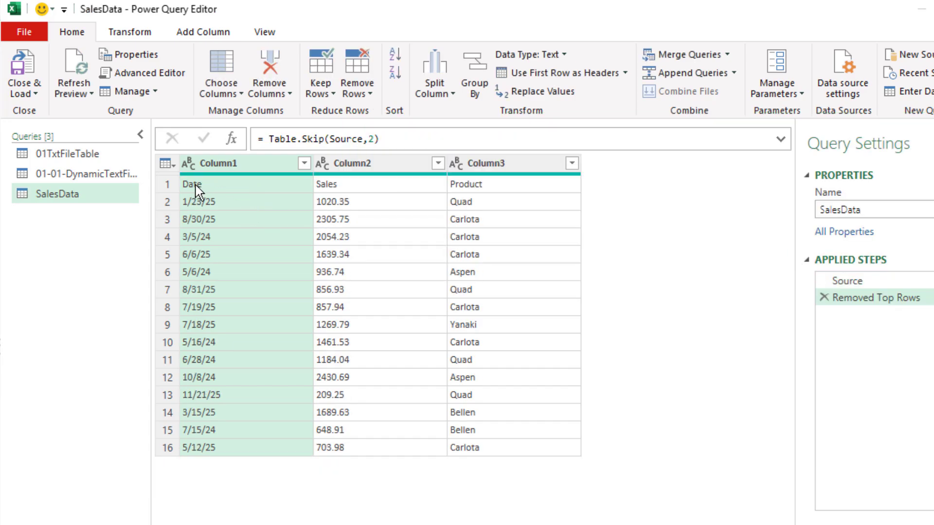
{"action": "left_click", "coordinate": [174, 166]}
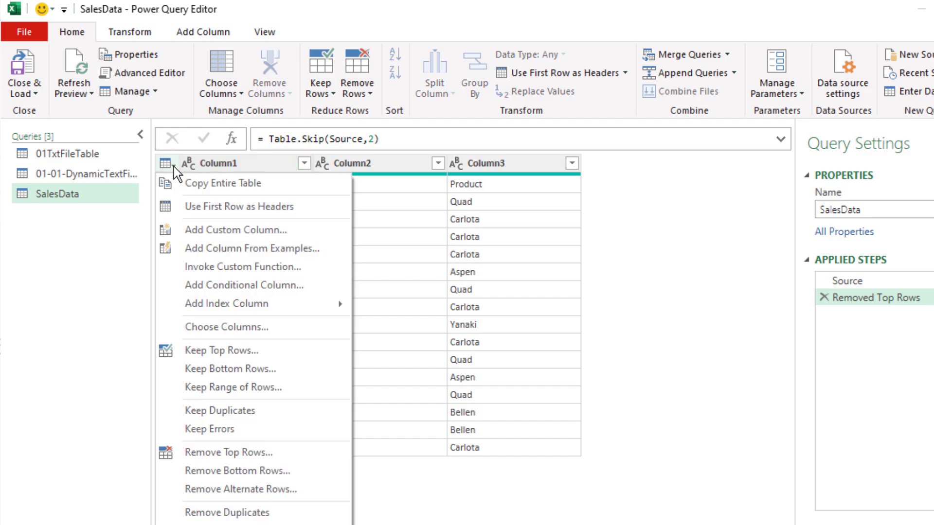
{"action": "left_click", "coordinate": [178, 208]}
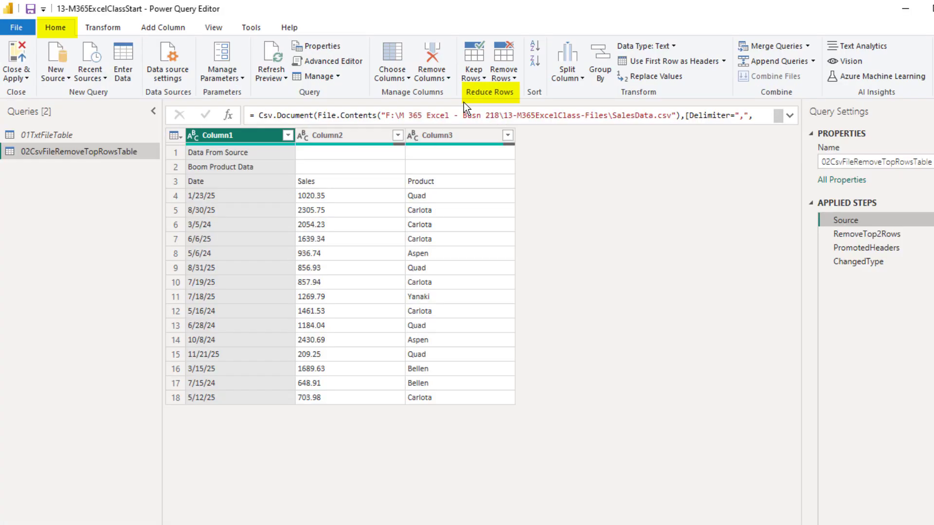
Turn off Enable load for the 02CsvFileRemoveTopRowsTable query.
{"action": "left_click", "coordinate": [515, 79]}
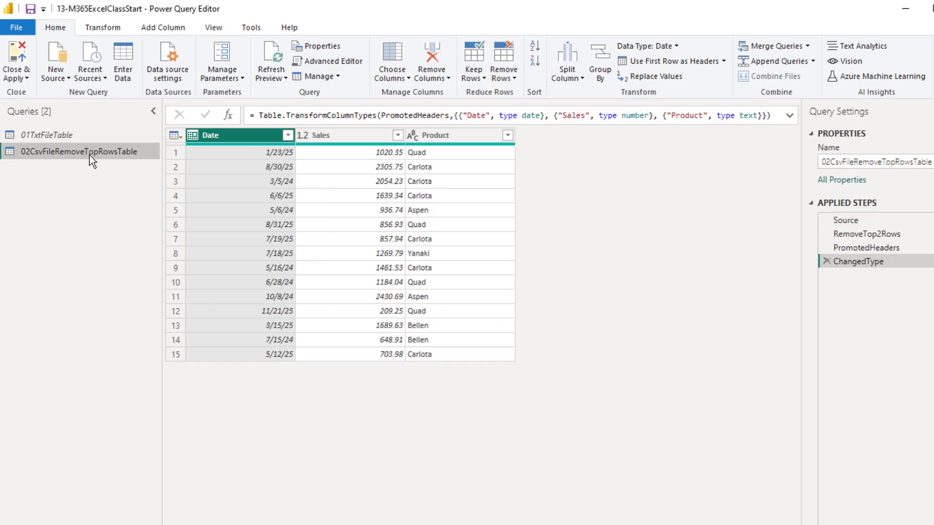
{"action": "right_click", "coordinate": [90, 156]}
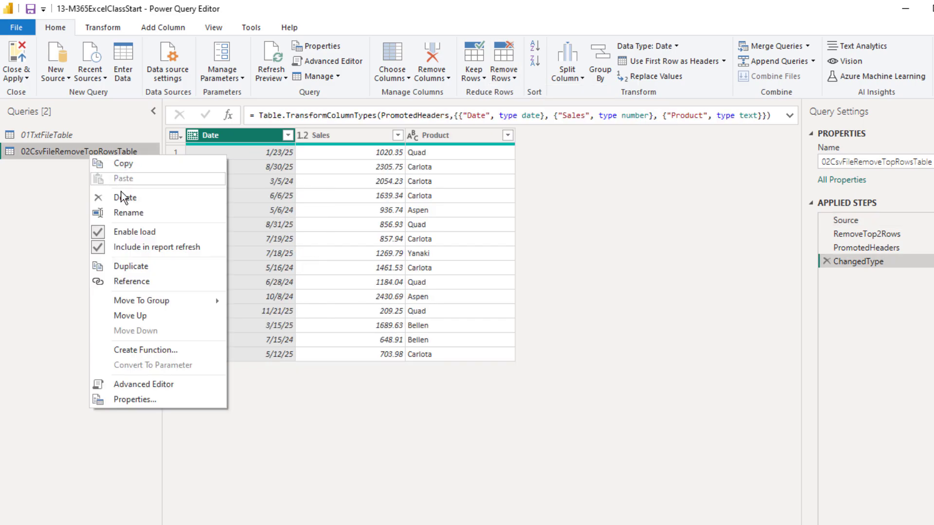
{"action": "left_click", "coordinate": [153, 234]}
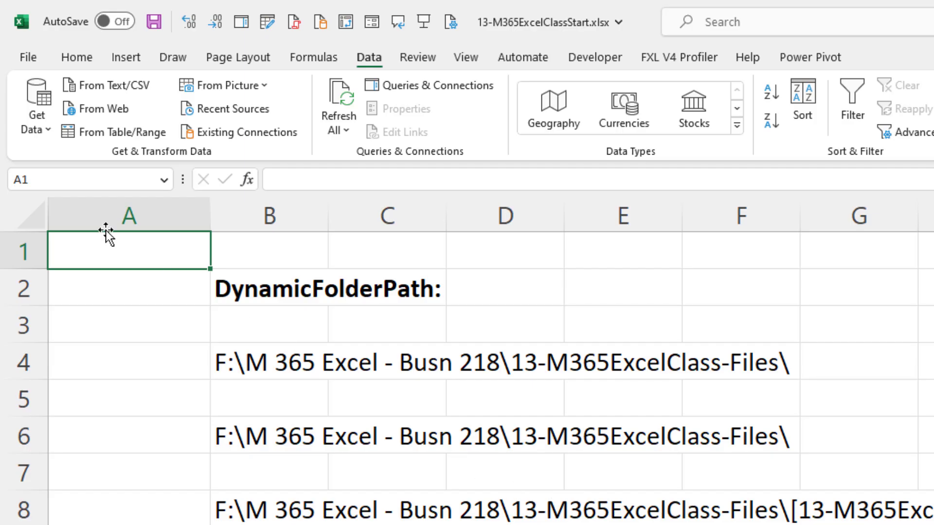
Show the Get Data > From File list of importable file types.
{"action": "left_click", "coordinate": [49, 127]}
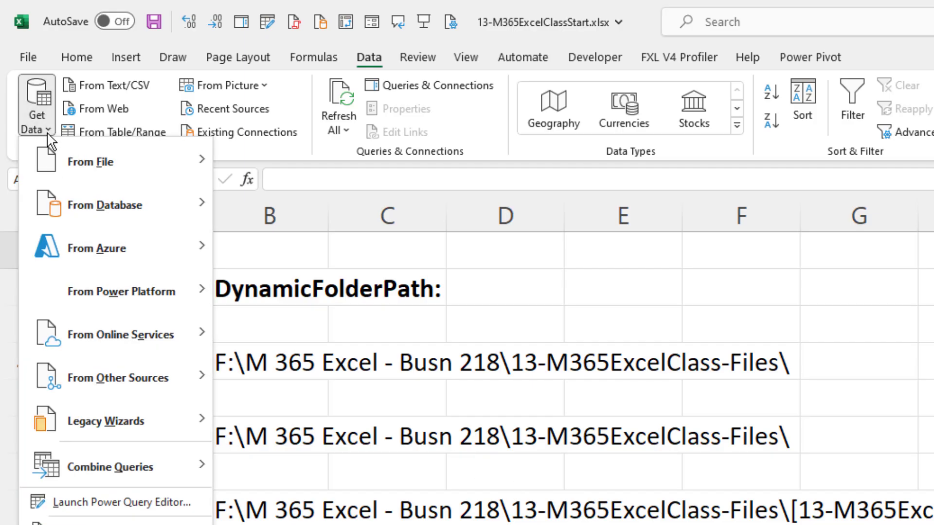
{"action": "mouse_move", "coordinate": [94, 178]}
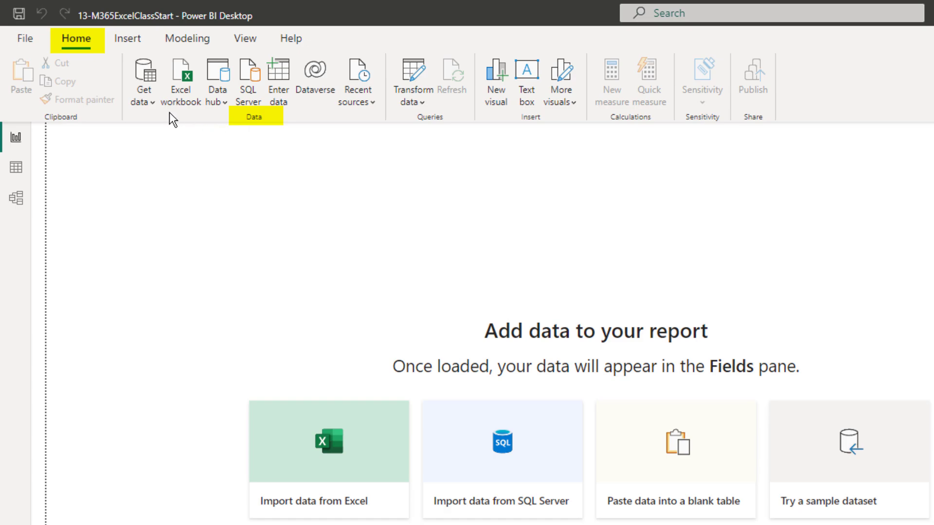
In Power BI Desktop, open the full Get Data connector list and pick PDF.
{"action": "left_click", "coordinate": [148, 101]}
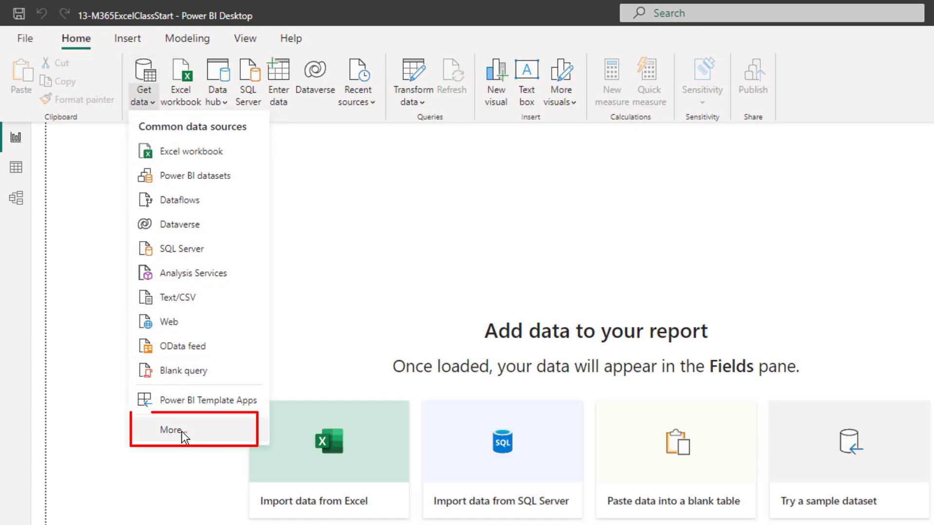
{"action": "left_click", "coordinate": [181, 430]}
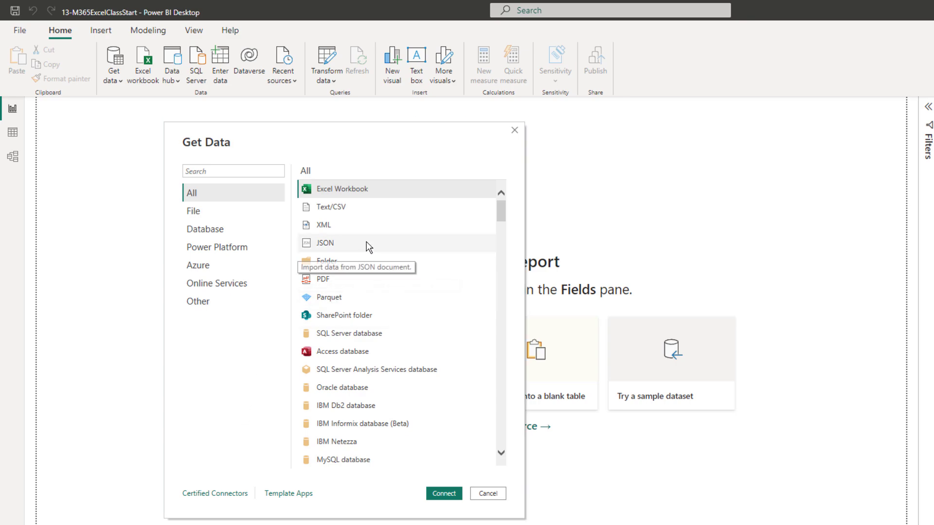
{"action": "left_click", "coordinate": [326, 281]}
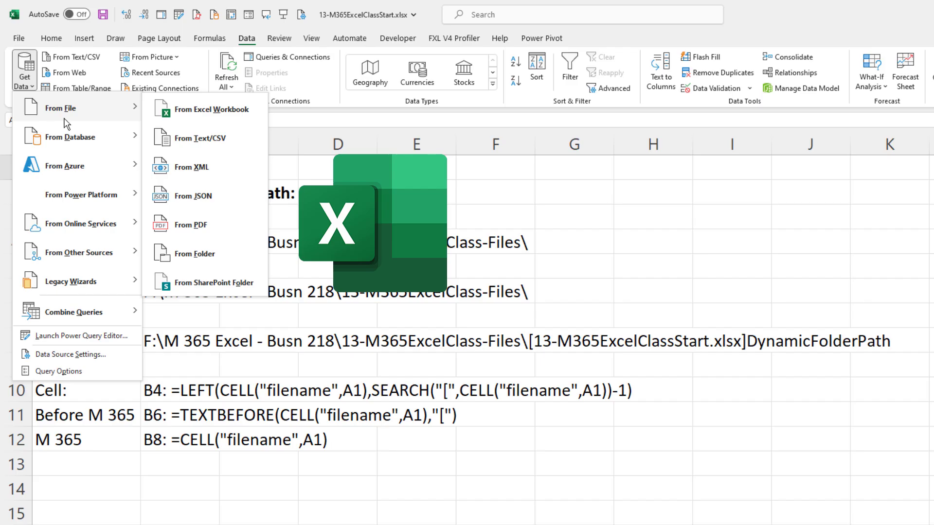
Import SalesData.pdf and send its Table001 (Page 1) table to Power Query.
{"action": "left_click", "coordinate": [218, 238]}
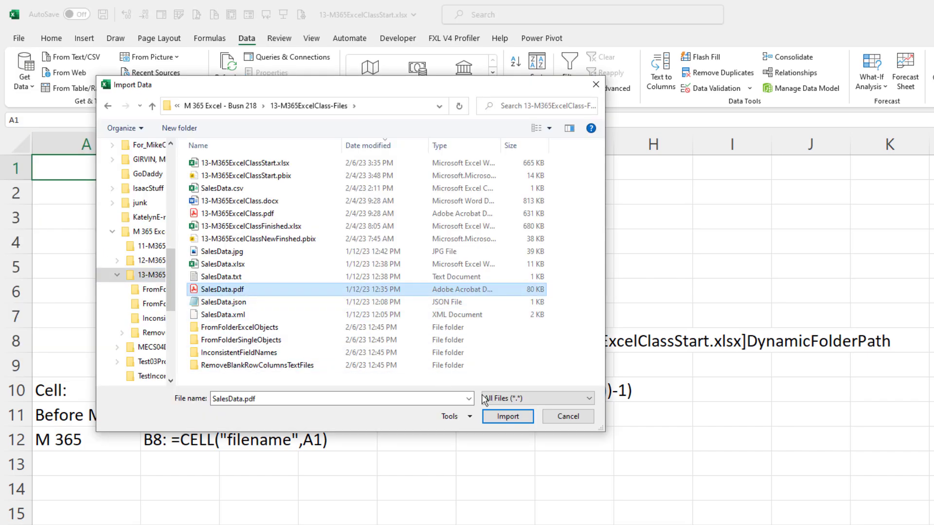
{"action": "left_click", "coordinate": [522, 419]}
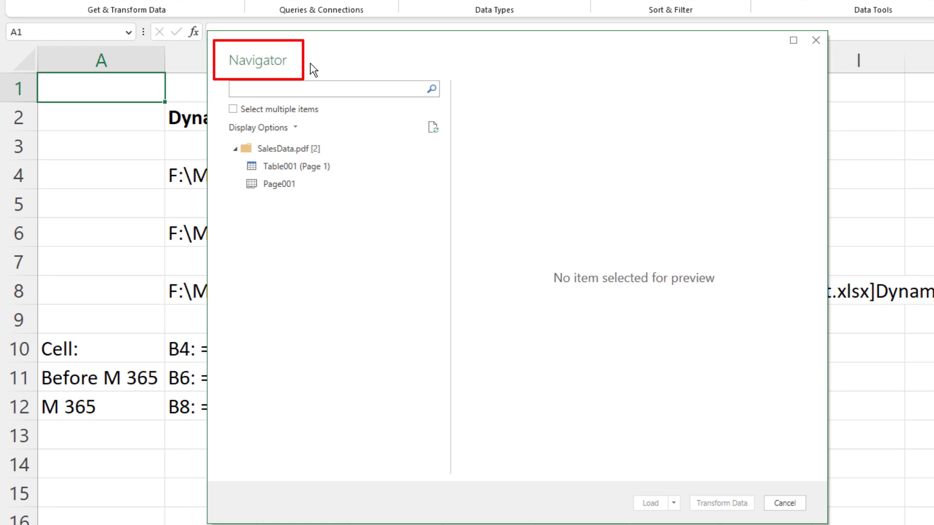
{"action": "left_click", "coordinate": [278, 168]}
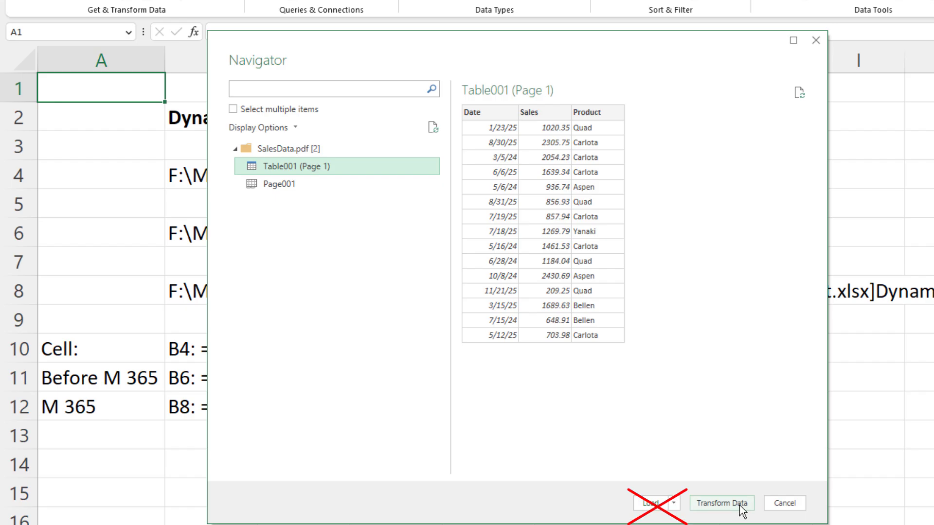
{"action": "left_click", "coordinate": [722, 503]}
{"action": "left_click", "coordinate": [876, 324]}
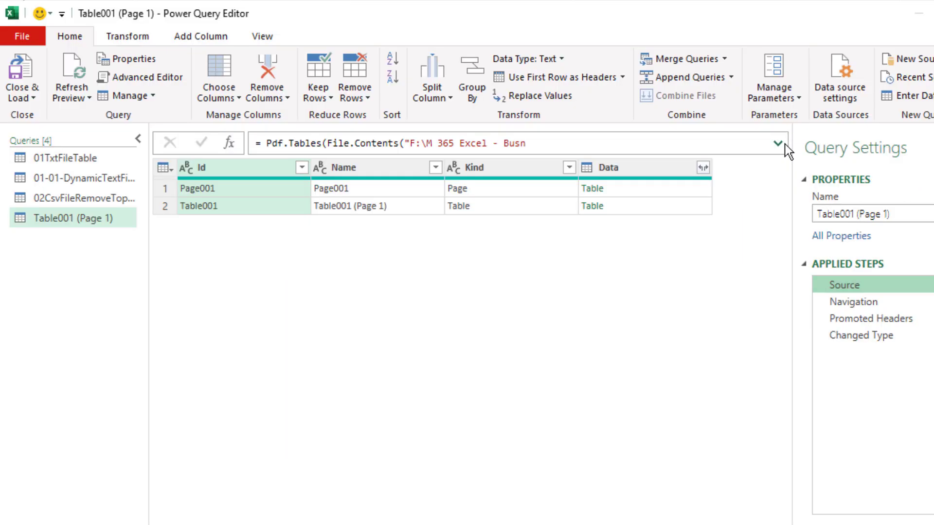
Inspect the PDF query's full Pdf.Tables source formula and the data at each applied step.
{"action": "left_click", "coordinate": [778, 144]}
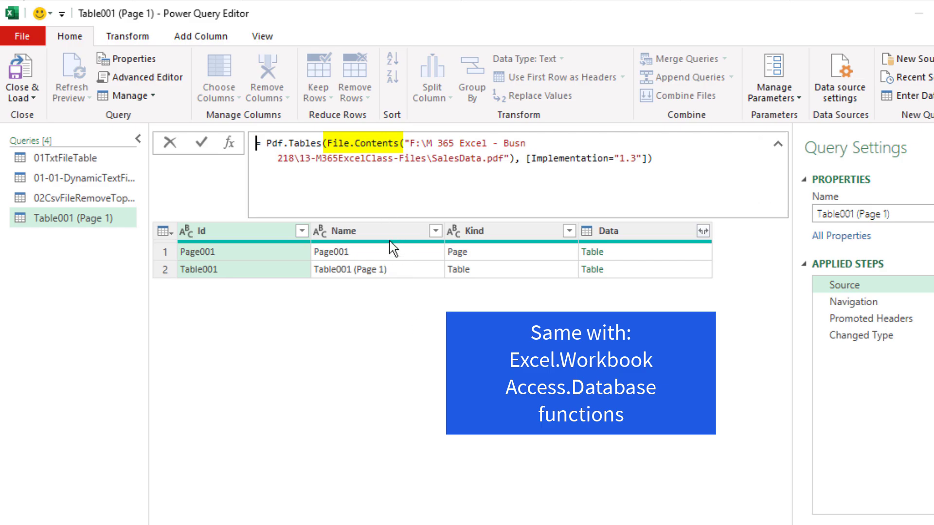
{"action": "left_click", "coordinate": [860, 302]}
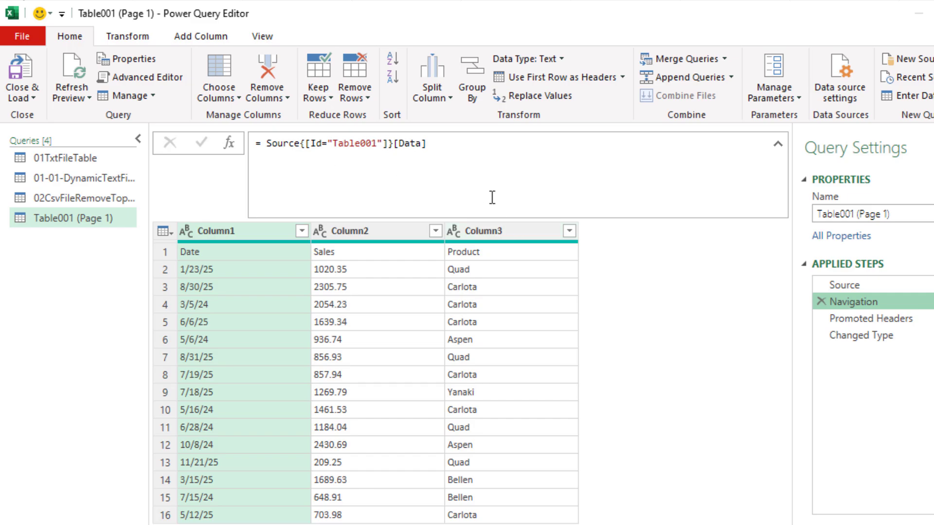
{"action": "left_click", "coordinate": [845, 313]}
{"action": "left_click", "coordinate": [848, 338]}
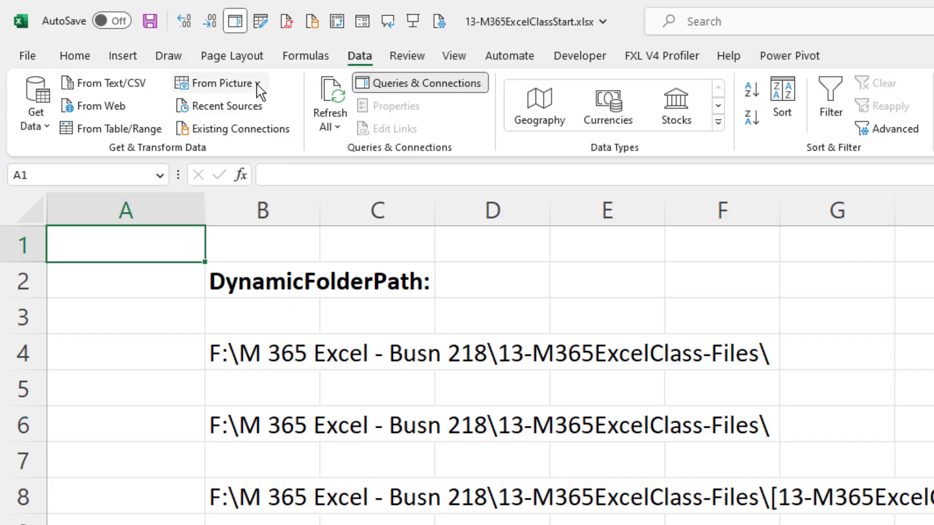
Insert SalesData.jpg with Data From Picture to extract its sales table.
{"action": "left_click", "coordinate": [258, 84]}
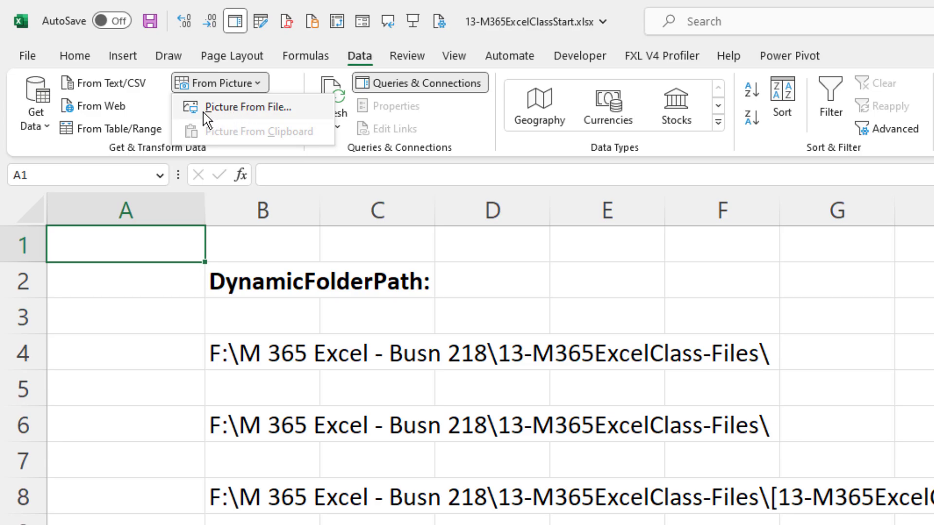
{"action": "left_click", "coordinate": [223, 108]}
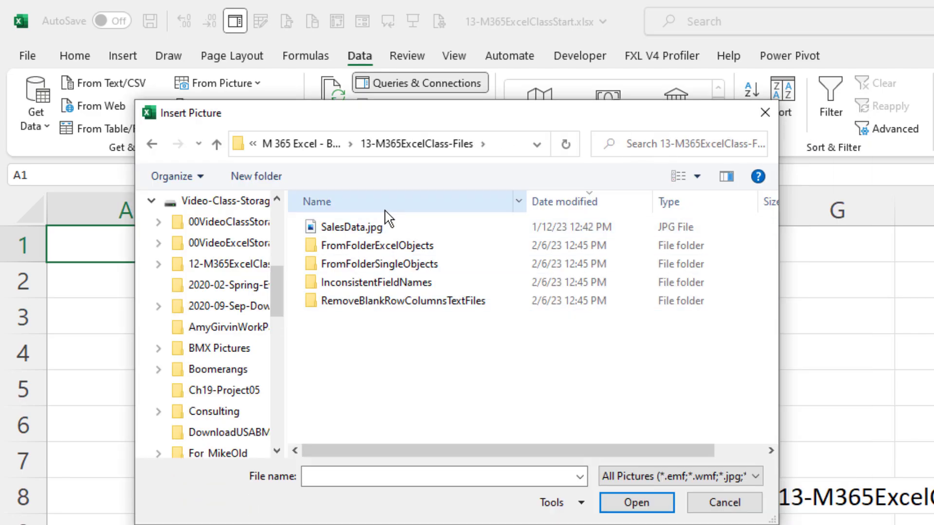
{"action": "left_click", "coordinate": [370, 227]}
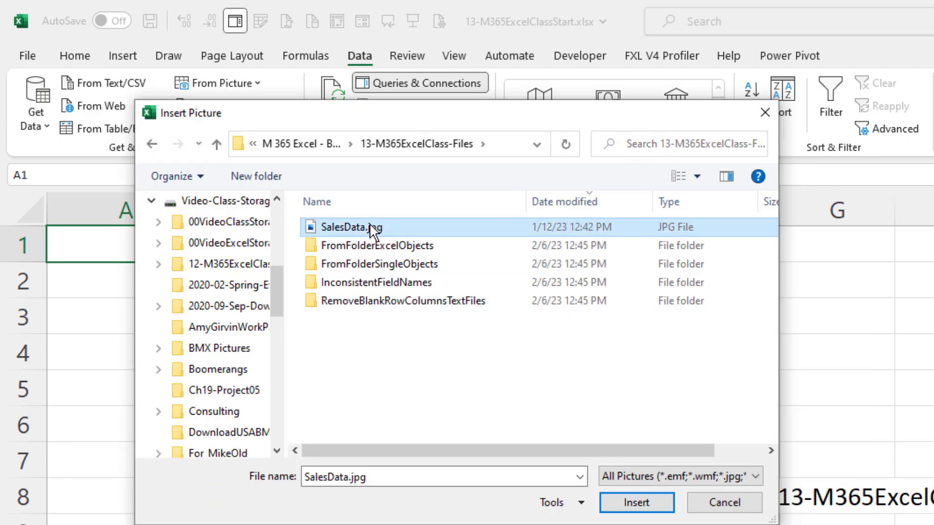
{"action": "left_click", "coordinate": [657, 508]}
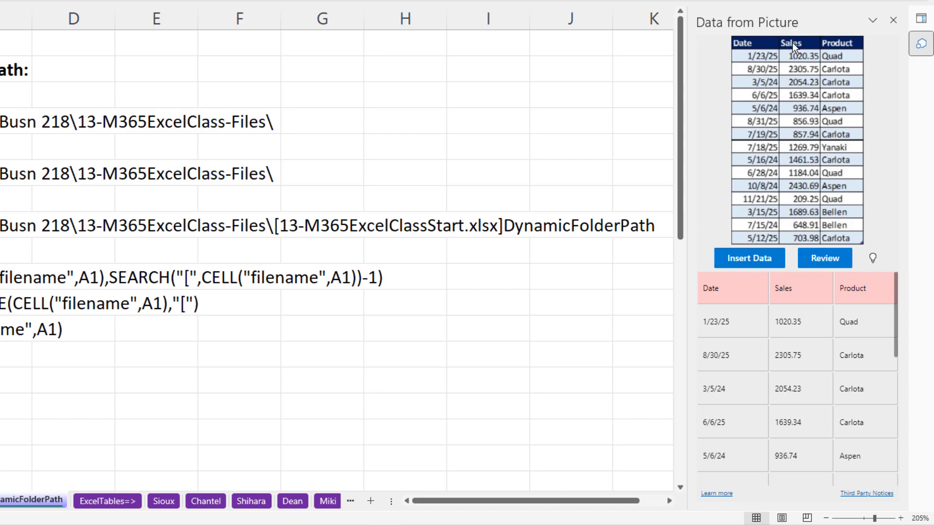
Accept the four flagged values: the Date, Sales and Product headers and Carlota.
{"action": "mouse_move", "coordinate": [855, 283]}
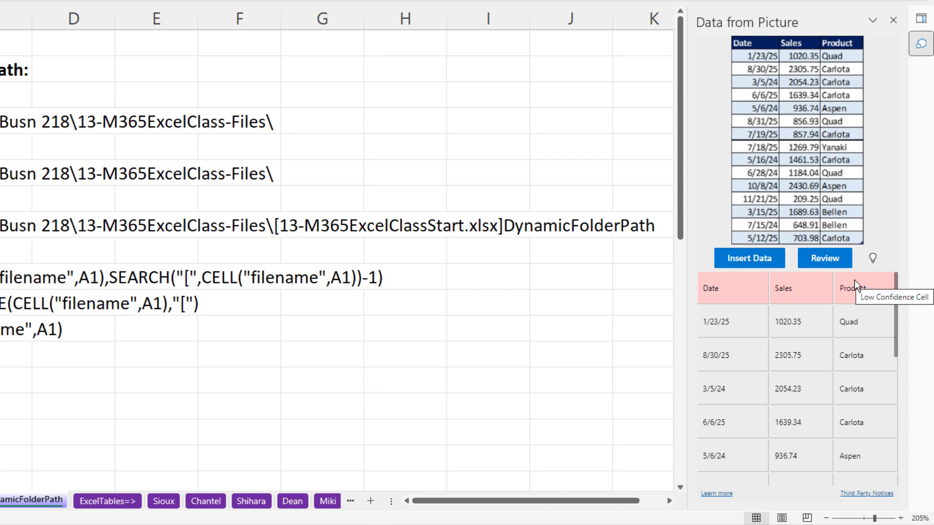
{"action": "left_click", "coordinate": [839, 263]}
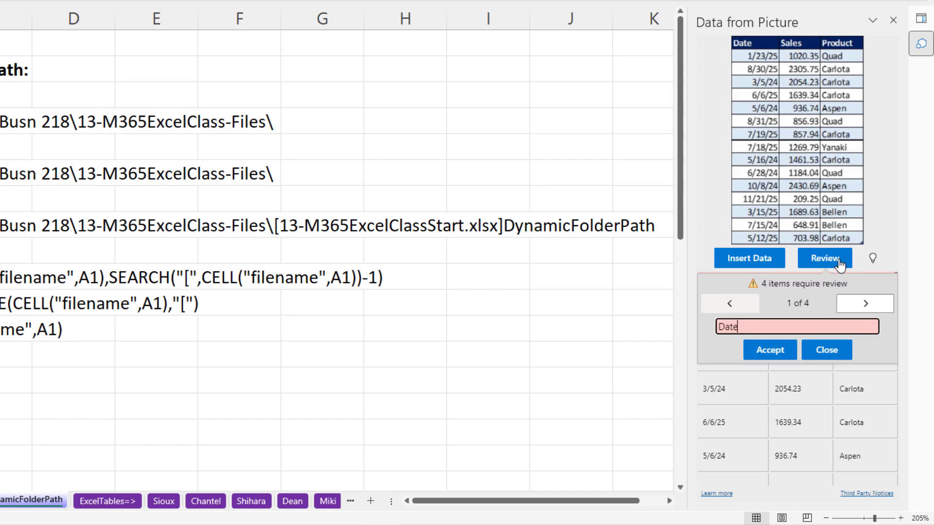
{"action": "left_click", "coordinate": [778, 355]}
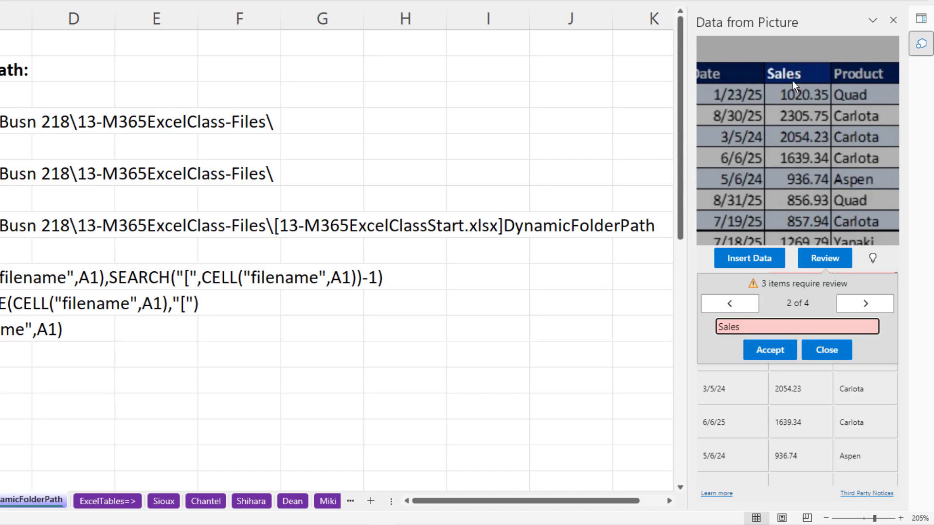
{"action": "left_click", "coordinate": [781, 352]}
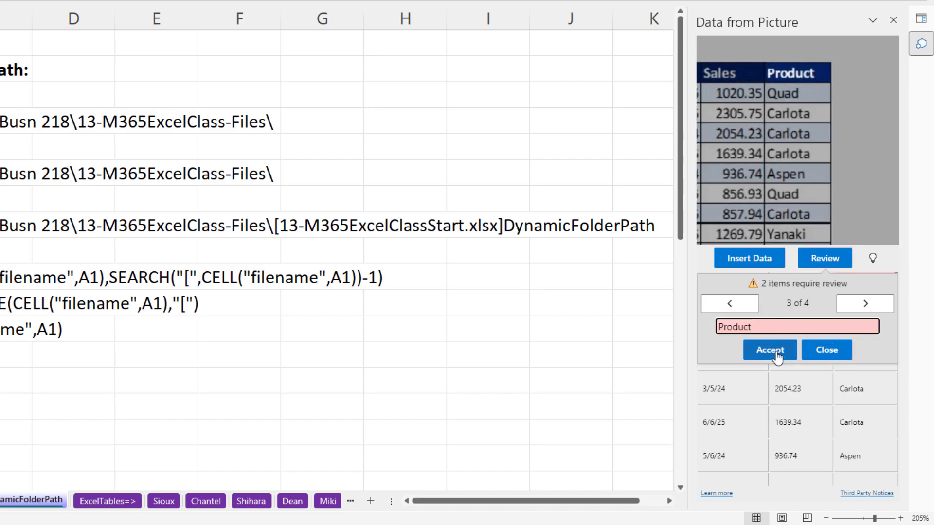
{"action": "left_click", "coordinate": [777, 351]}
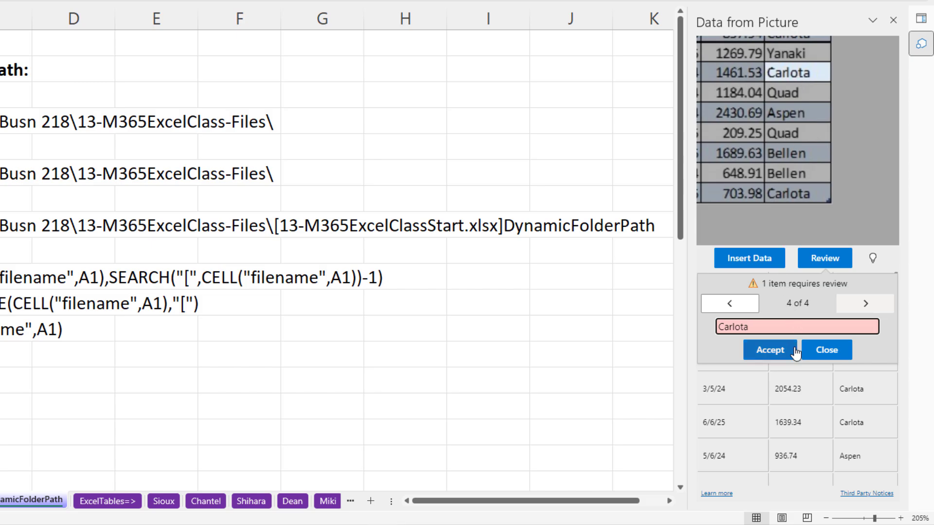
{"action": "left_click", "coordinate": [771, 352]}
{"action": "left_click", "coordinate": [771, 351]}
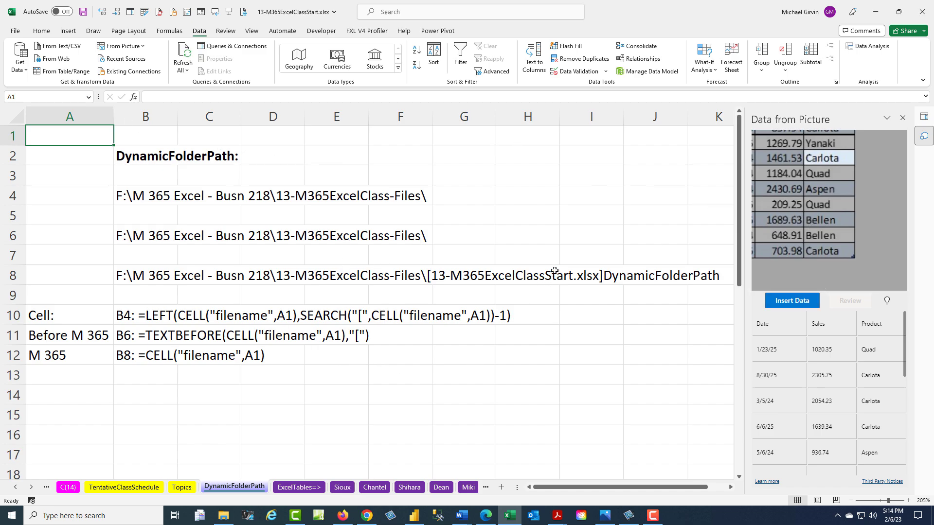
Add a new worksheet after ExcelTables=> and name it 04JpgPictureFileTable.
{"action": "left_click", "coordinate": [293, 486]}
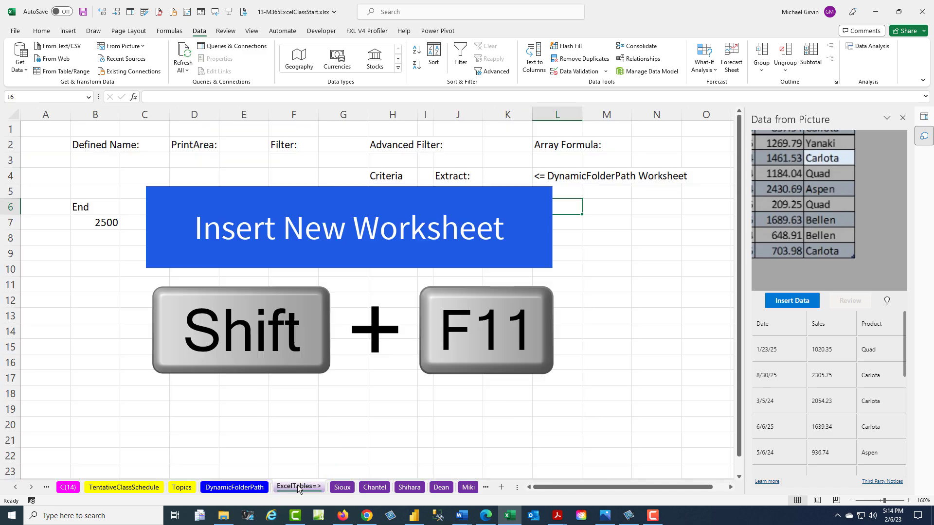
{"action": "key", "text": "shift+F11"}
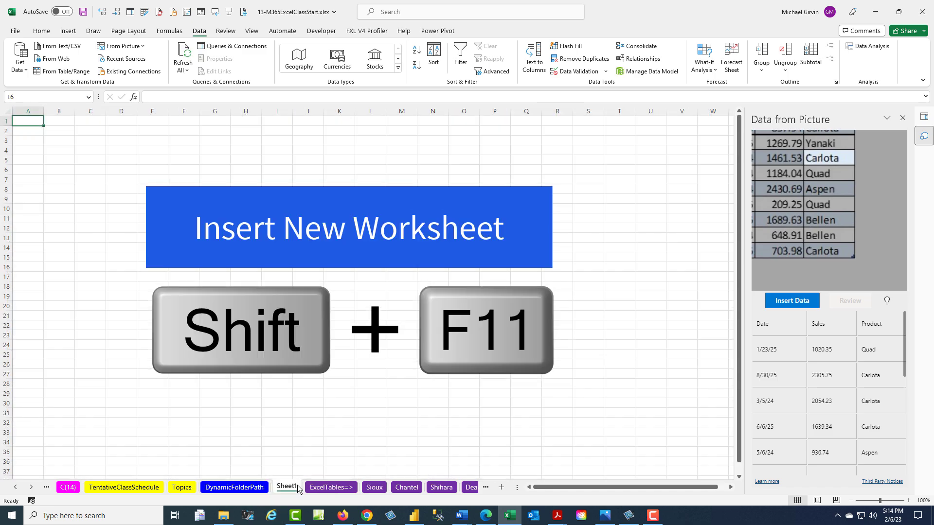
{"action": "double_click", "coordinate": [287, 487]}
{"action": "type", "text": "04JpgPictureFileTable"}
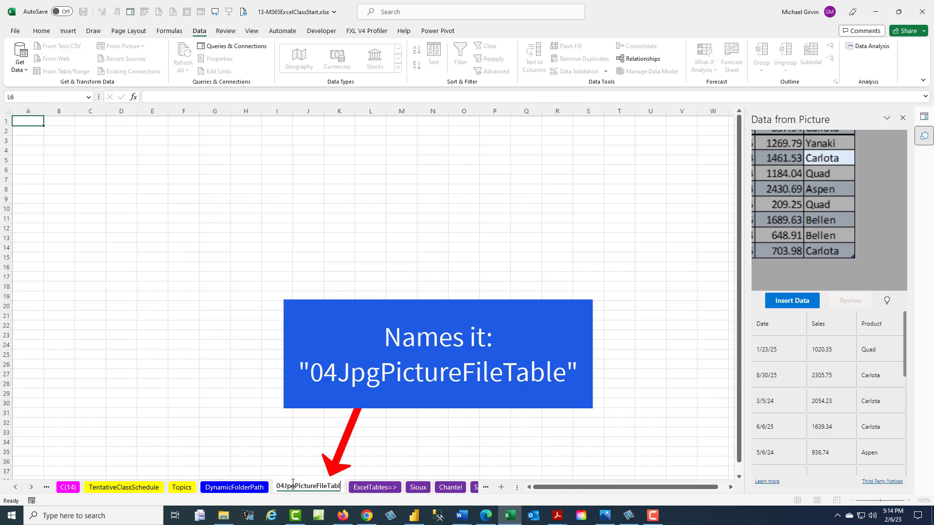
{"action": "key", "text": "Return"}
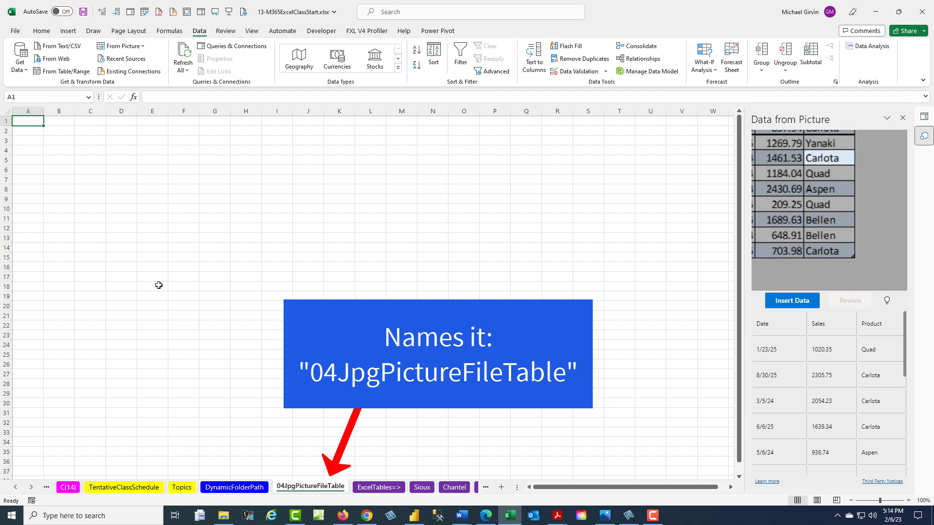
Insert the picture's extracted sales table into the sheet, accepting the review warning.
{"action": "left_click", "coordinate": [791, 301]}
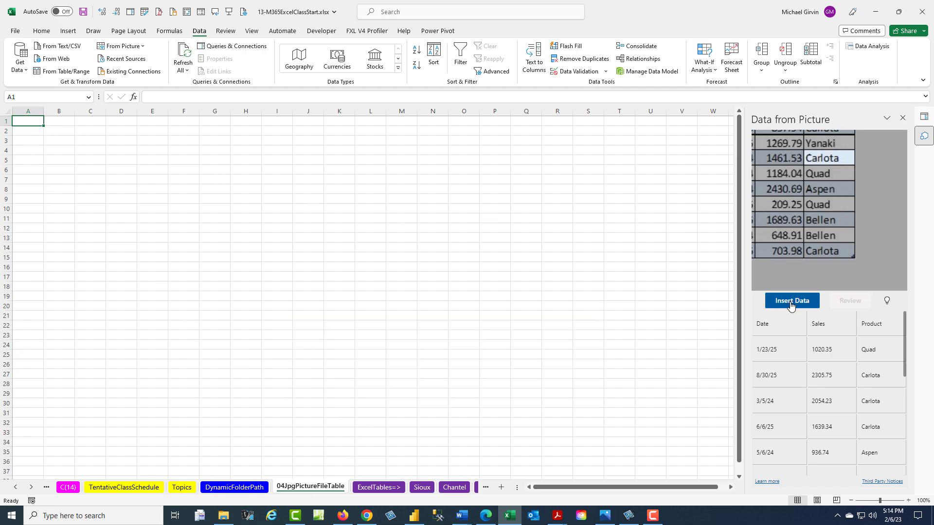
{"action": "left_click", "coordinate": [819, 358]}
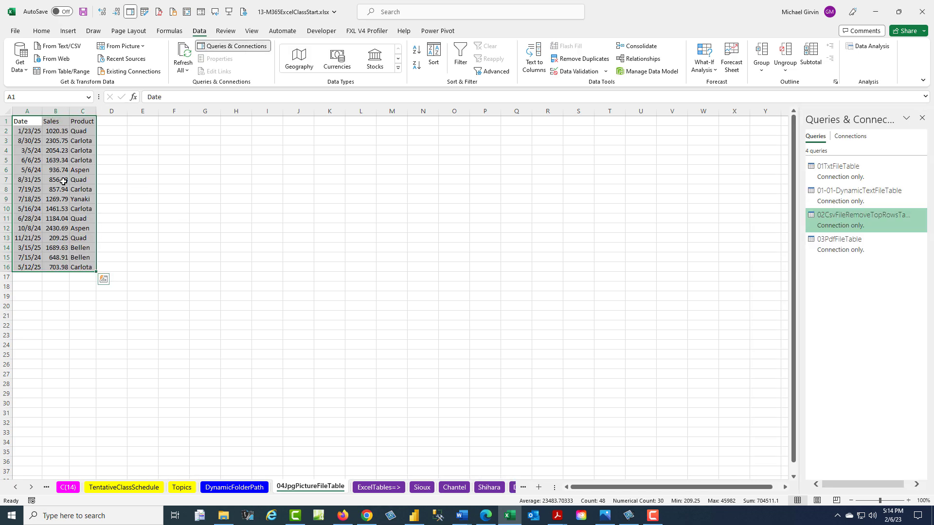
{"action": "scroll", "coordinate": [40, 161], "scroll_direction": "up", "scroll_amount": 4, "text": "ctrl"}
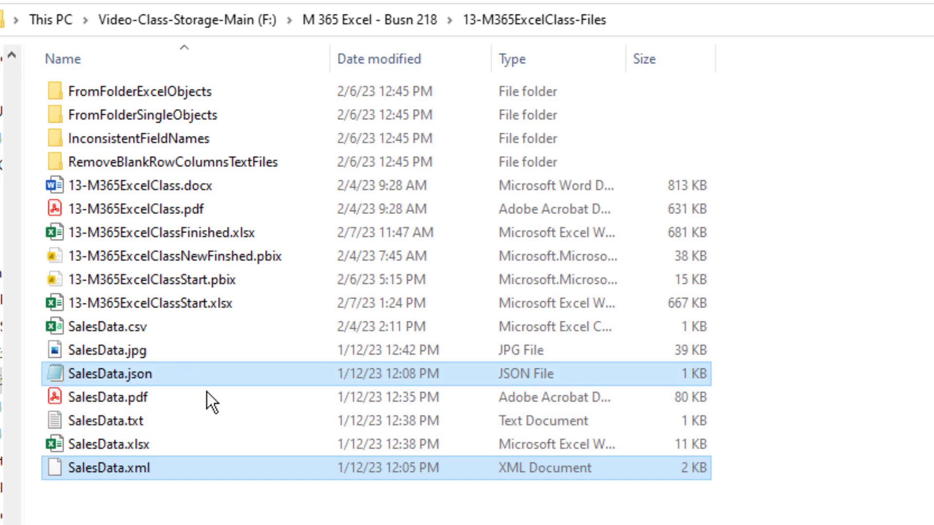
View SalesData.xml in WordPad, close it, then open SalesData.json in Notepad.
{"action": "double_click", "coordinate": [143, 470]}
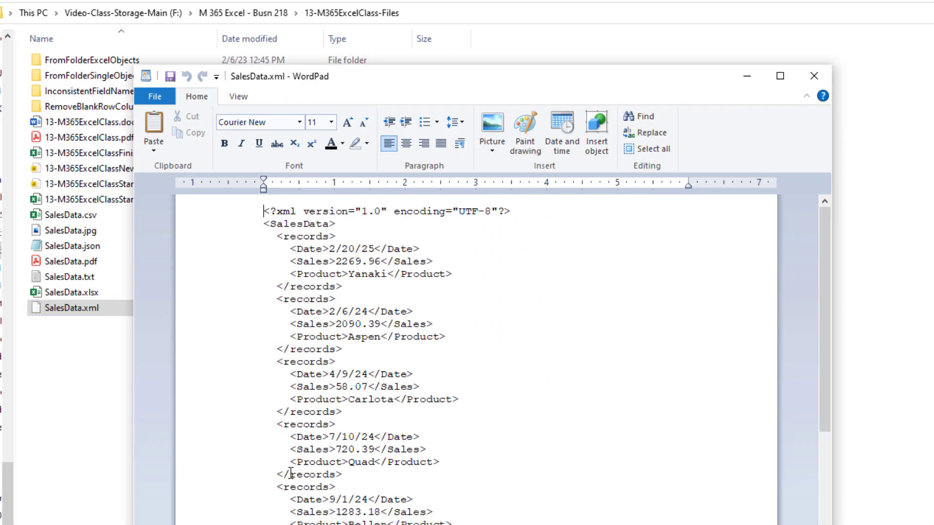
{"action": "key", "text": "alt+F4"}
{"action": "double_click", "coordinate": [97, 251]}
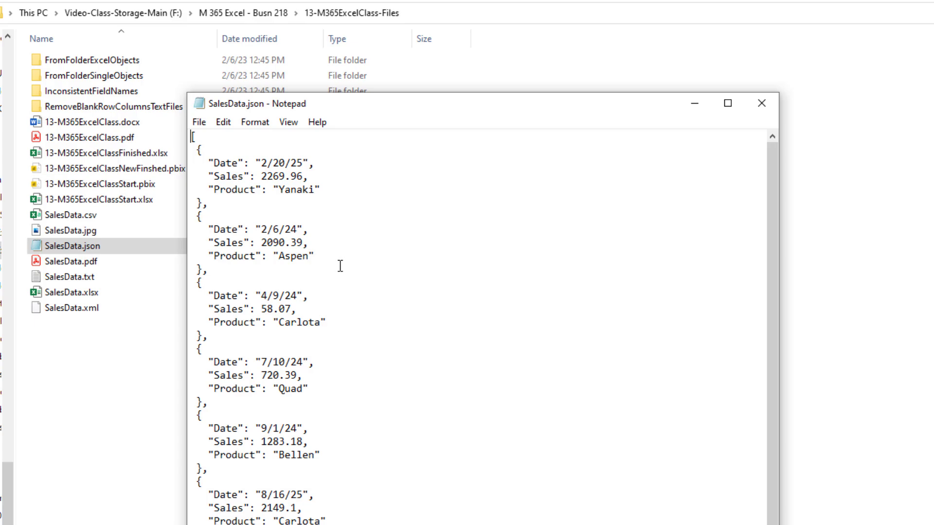
Show Power BI Desktop's full Get Data connector catalogue, then return to Excel's Get Data menu.
{"action": "key", "text": "alt+Tab"}
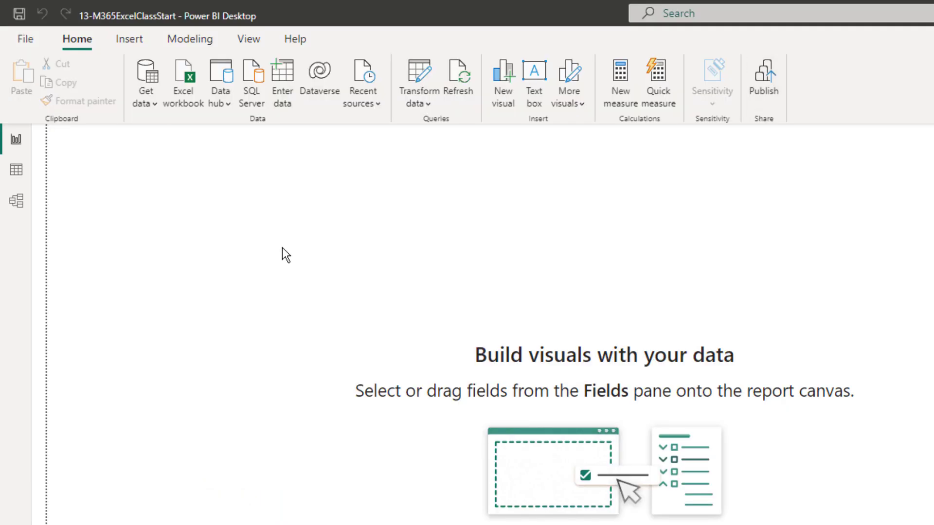
{"action": "left_click", "coordinate": [153, 104]}
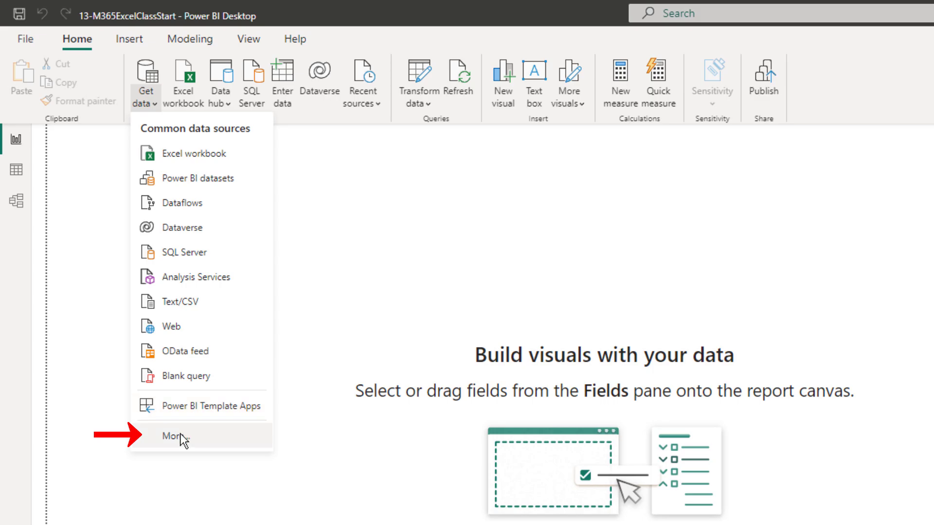
{"action": "left_click", "coordinate": [183, 440]}
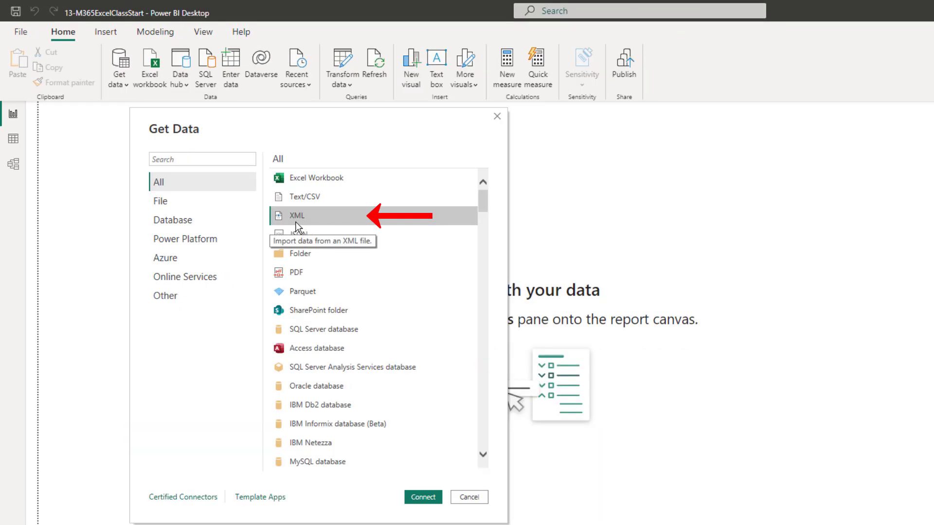
{"action": "key", "text": "alt+Tab"}
{"action": "left_click", "coordinate": [25, 75]}
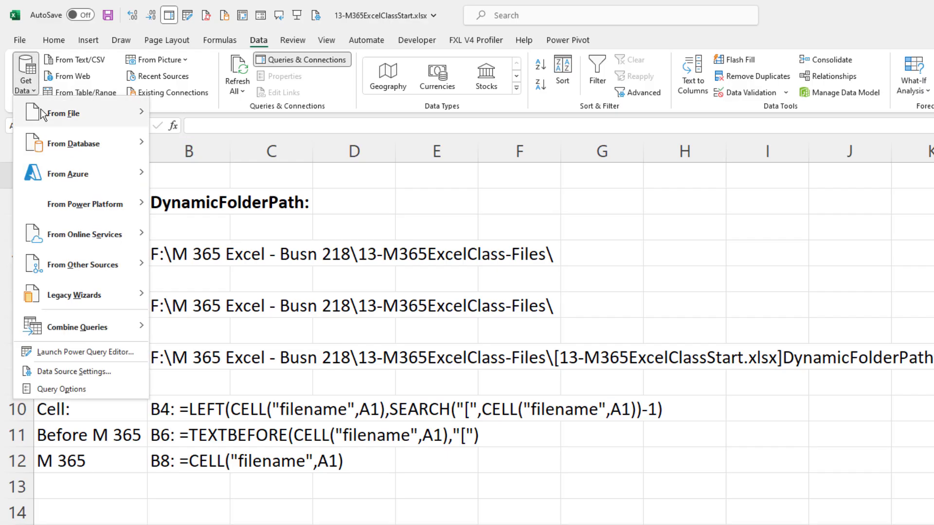
Import SalesData.xml's records table into Power Query using From XML.
{"action": "mouse_move", "coordinate": [43, 115]}
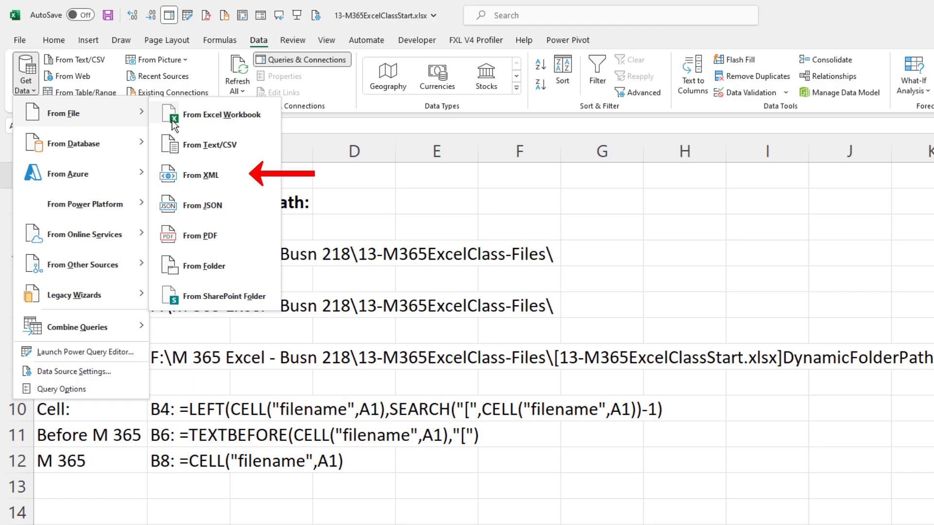
{"action": "left_click", "coordinate": [205, 181]}
{"action": "left_click", "coordinate": [513, 256]}
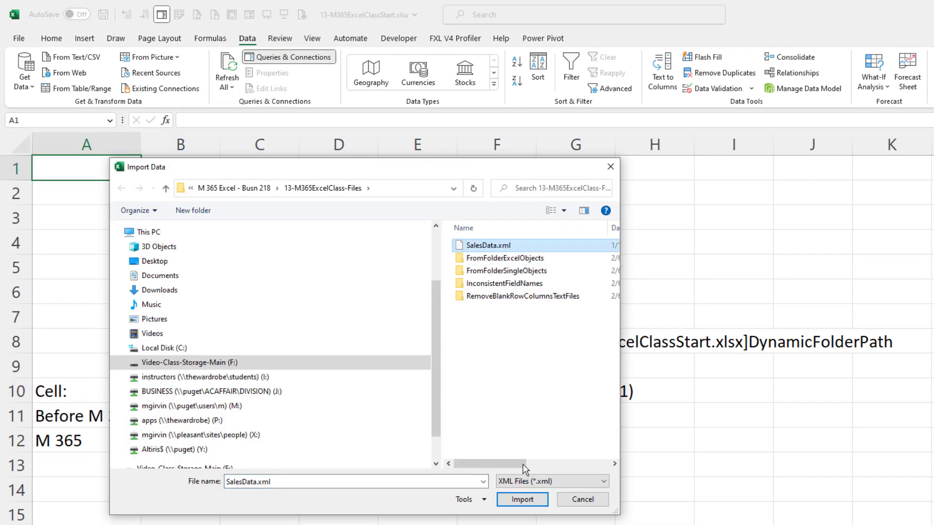
{"action": "left_click", "coordinate": [532, 504]}
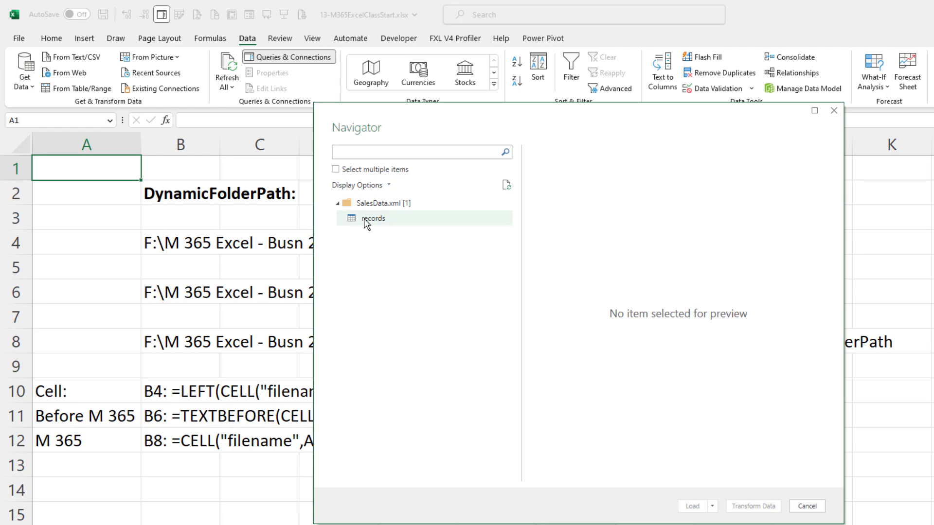
{"action": "left_click", "coordinate": [371, 219]}
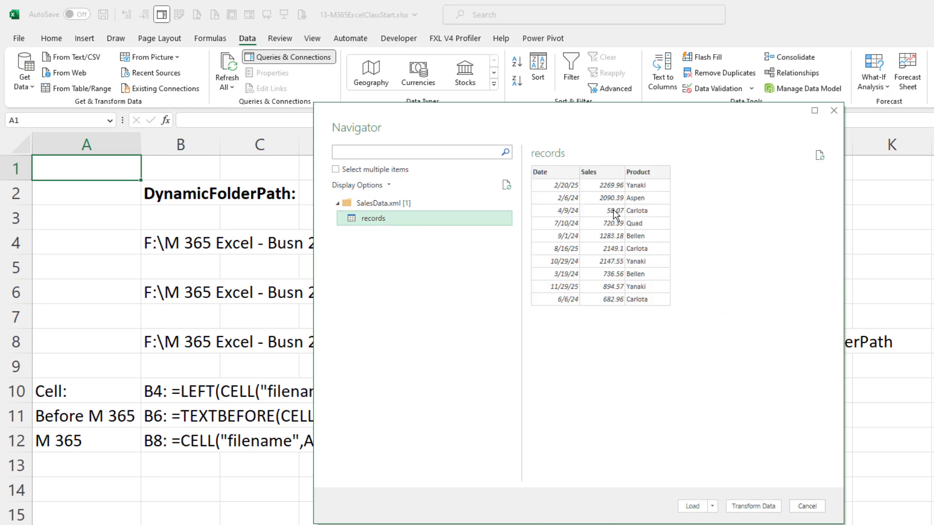
{"action": "left_click", "coordinate": [753, 507]}
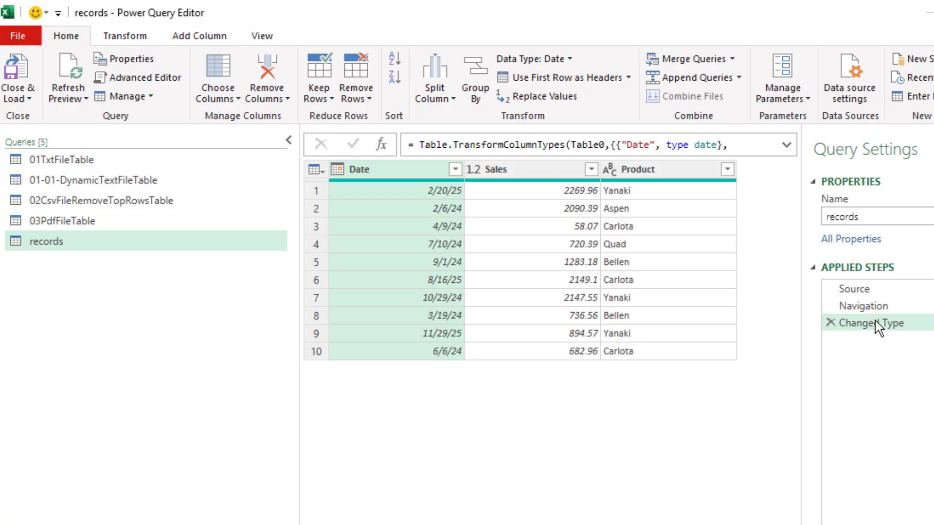
Review the Source, Navigation and Changed Type steps, then close and load the XML query.
{"action": "left_click", "coordinate": [864, 287]}
{"action": "left_click", "coordinate": [787, 144]}
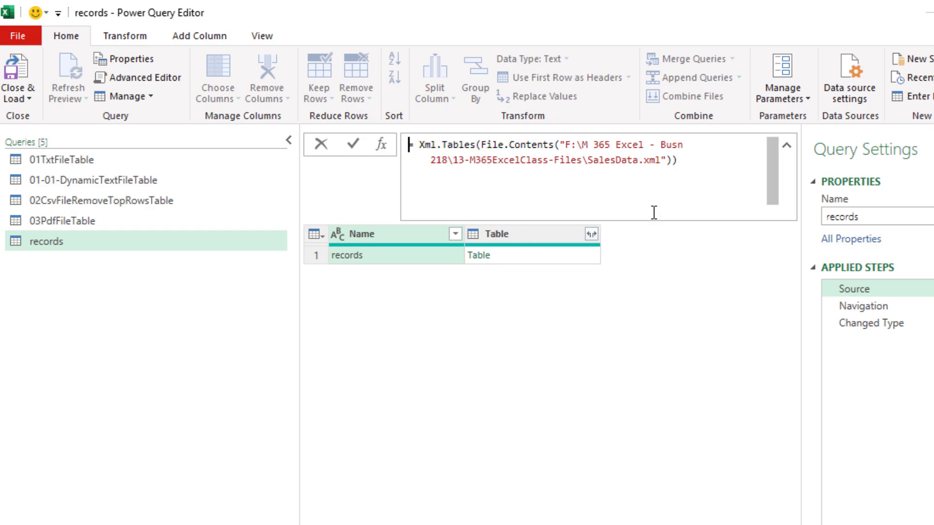
{"action": "left_click", "coordinate": [862, 307]}
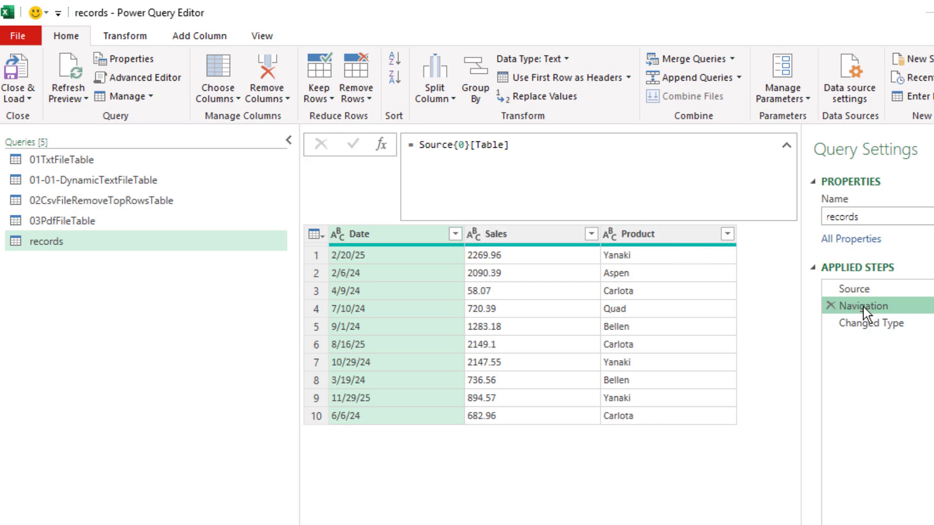
{"action": "left_click", "coordinate": [873, 290]}
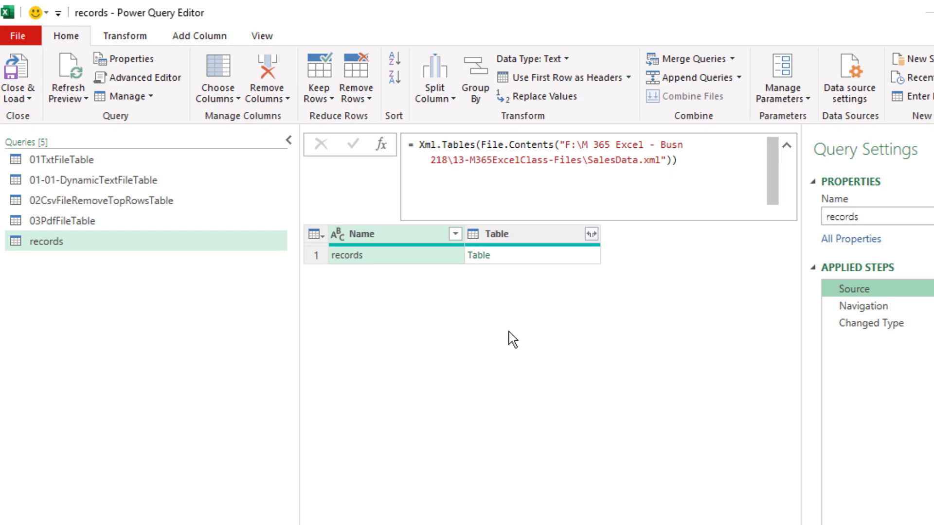
{"action": "left_click", "coordinate": [872, 326]}
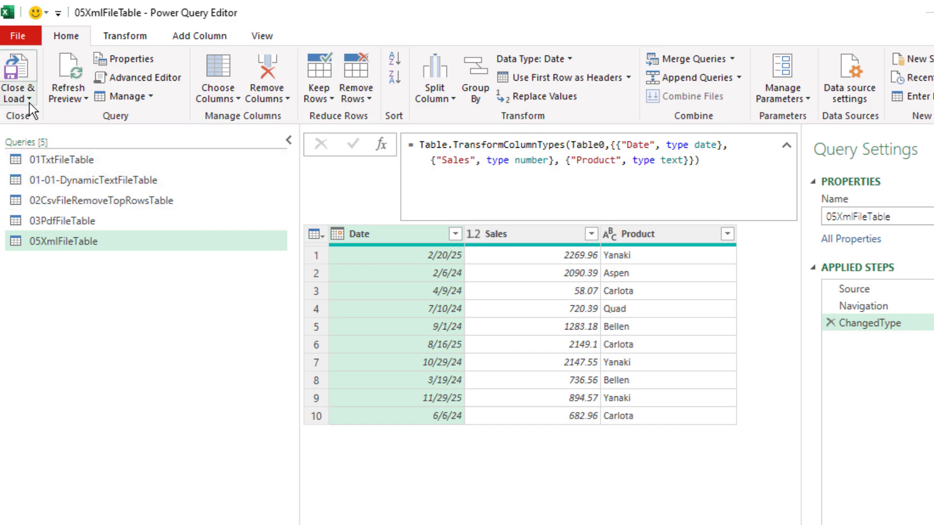
{"action": "left_click", "coordinate": [25, 78]}
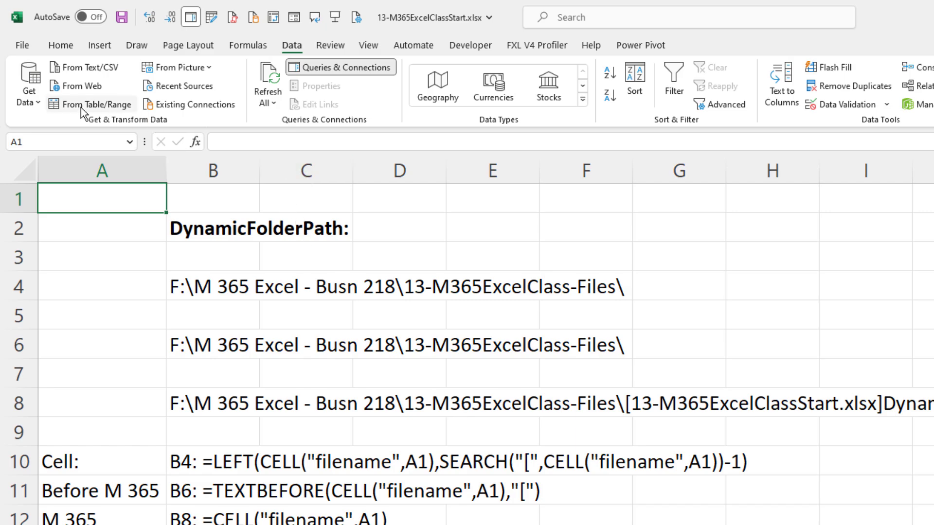
Import SalesData.json into Power Query with Get Data From JSON.
{"action": "left_click", "coordinate": [41, 100]}
{"action": "mouse_move", "coordinate": [47, 128]}
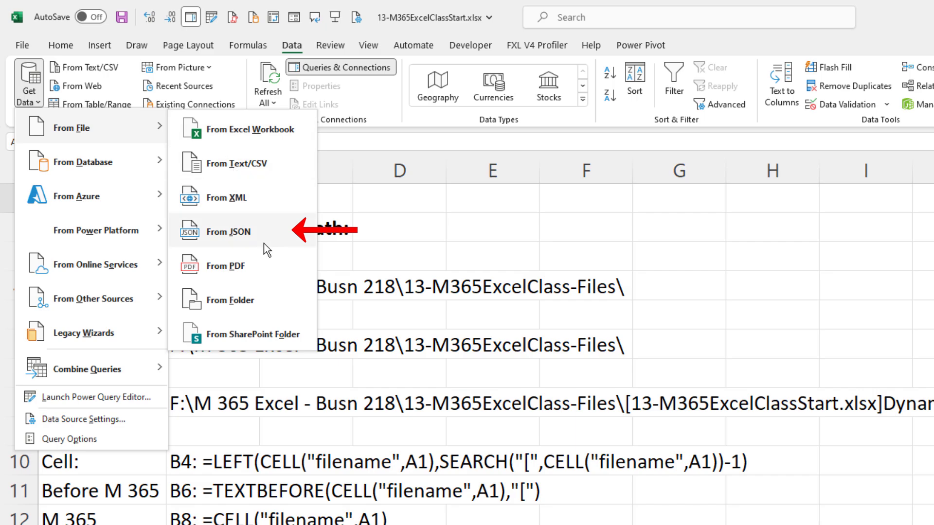
{"action": "left_click", "coordinate": [263, 243]}
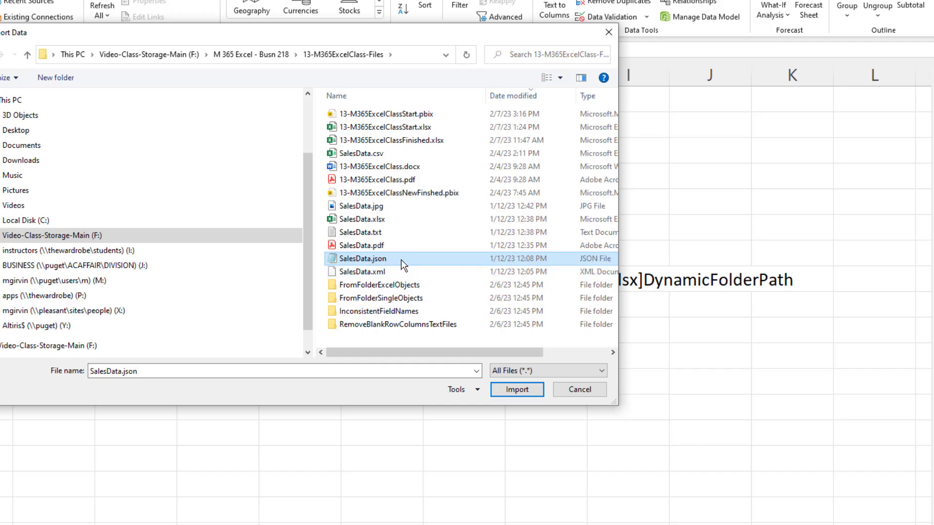
{"action": "left_click", "coordinate": [518, 391]}
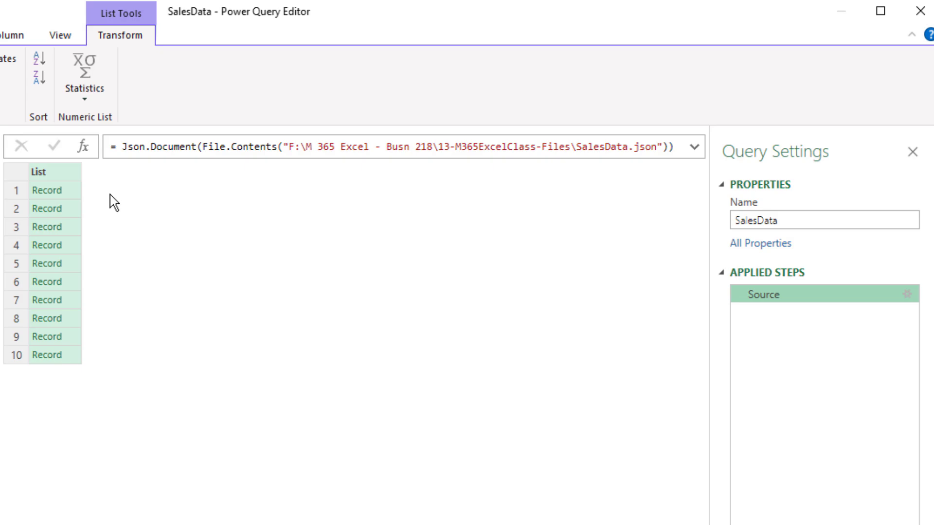
Preview the first two JSON records and start converting the list to a table.
{"action": "left_click", "coordinate": [78, 193]}
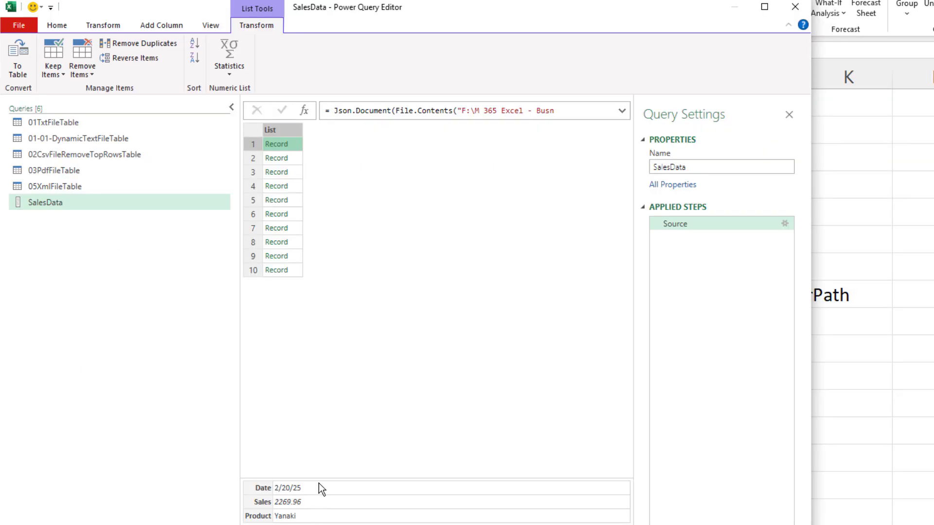
{"action": "left_click", "coordinate": [298, 160]}
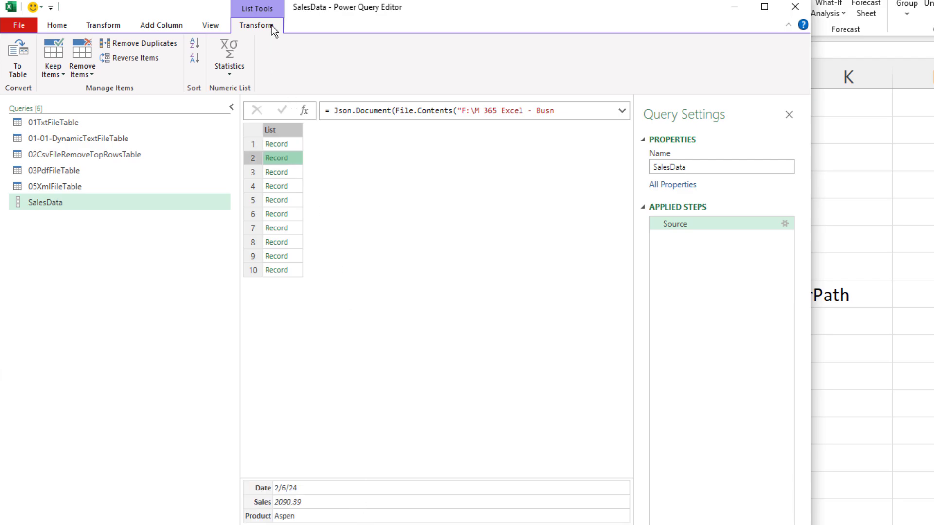
{"action": "left_click", "coordinate": [20, 57]}
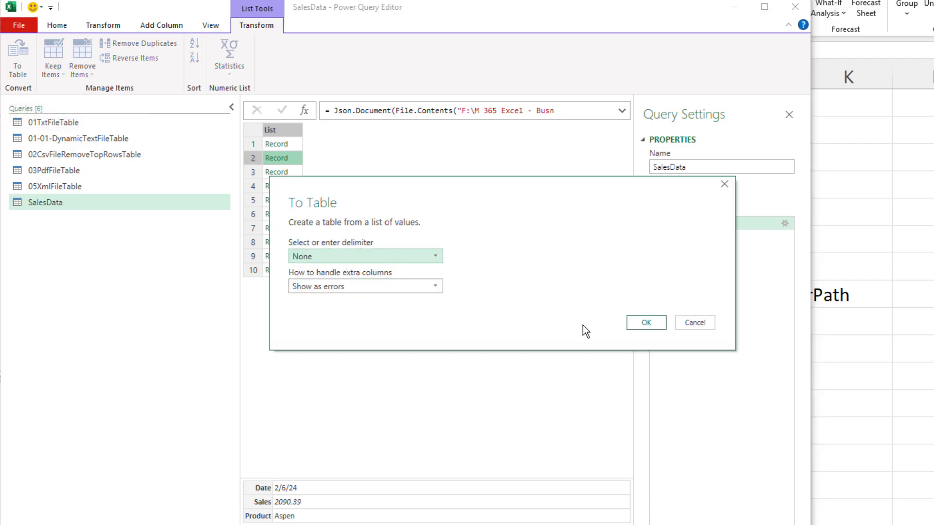
Convert the list to a table and expand Column1 into Date, Sales and Product without prefixes.
{"action": "left_click", "coordinate": [644, 324]}
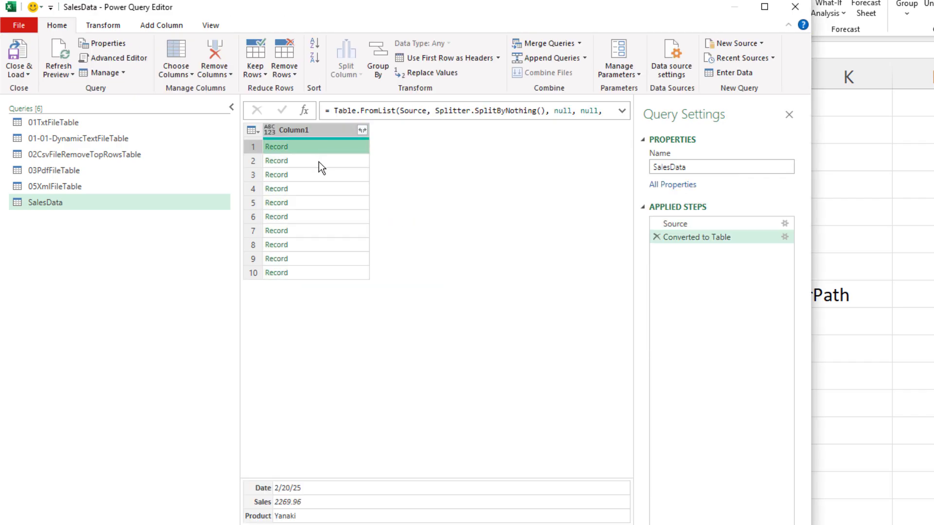
{"action": "left_click", "coordinate": [319, 162]}
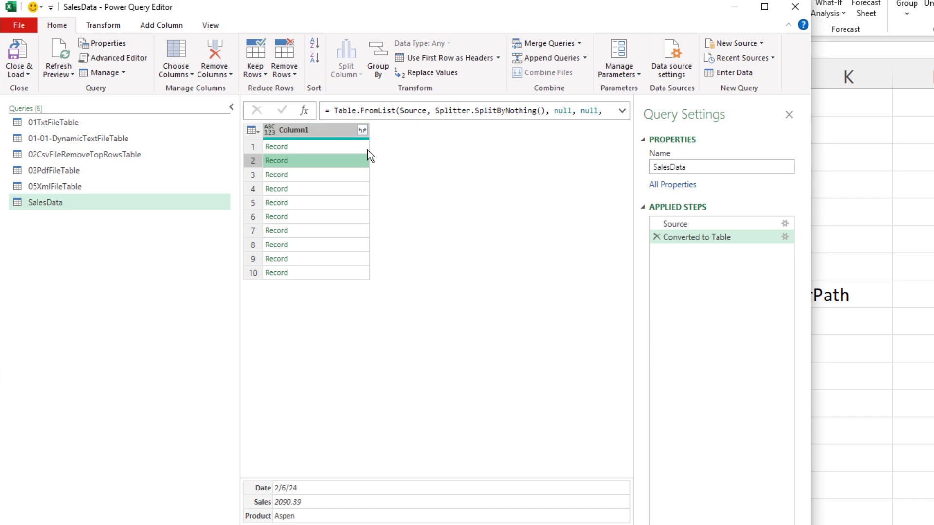
{"action": "left_click", "coordinate": [365, 130]}
{"action": "left_click", "coordinate": [161, 243]}
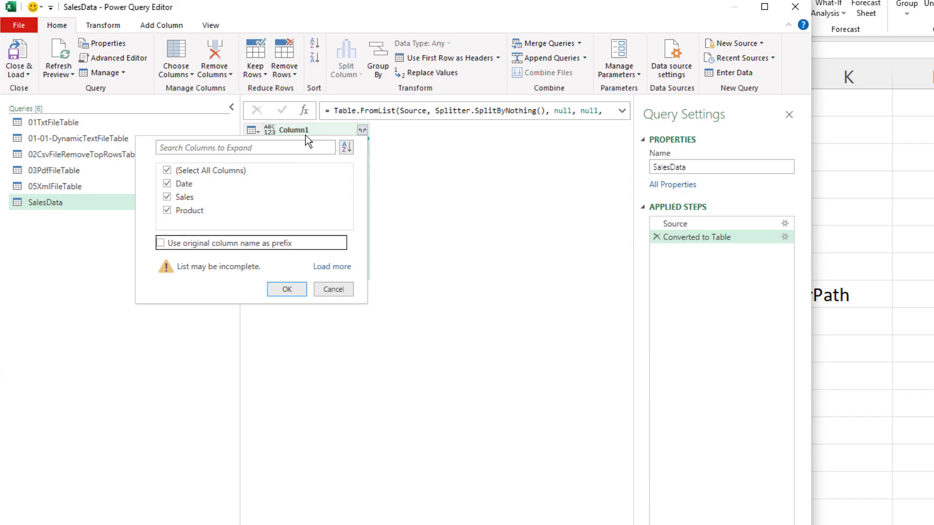
{"action": "left_click", "coordinate": [292, 290]}
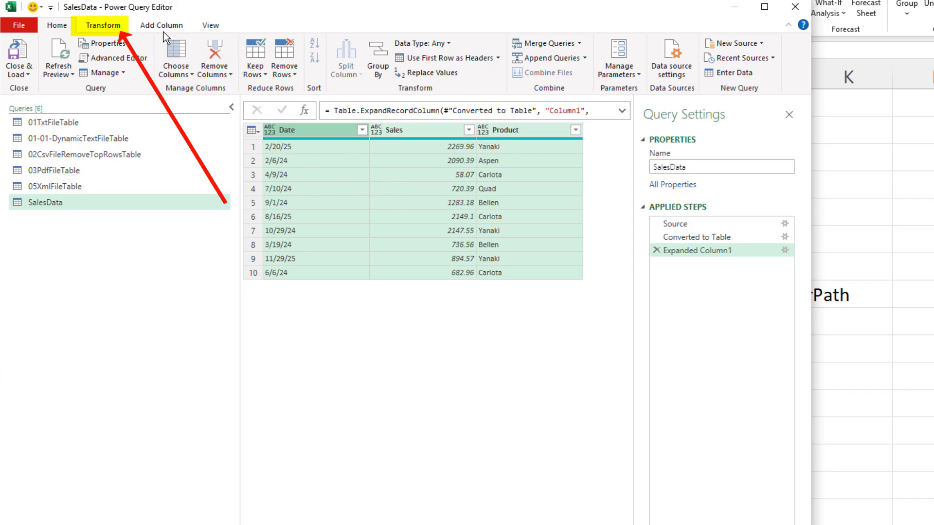
Automatically detect the data type of each column.
{"action": "left_click", "coordinate": [123, 29]}
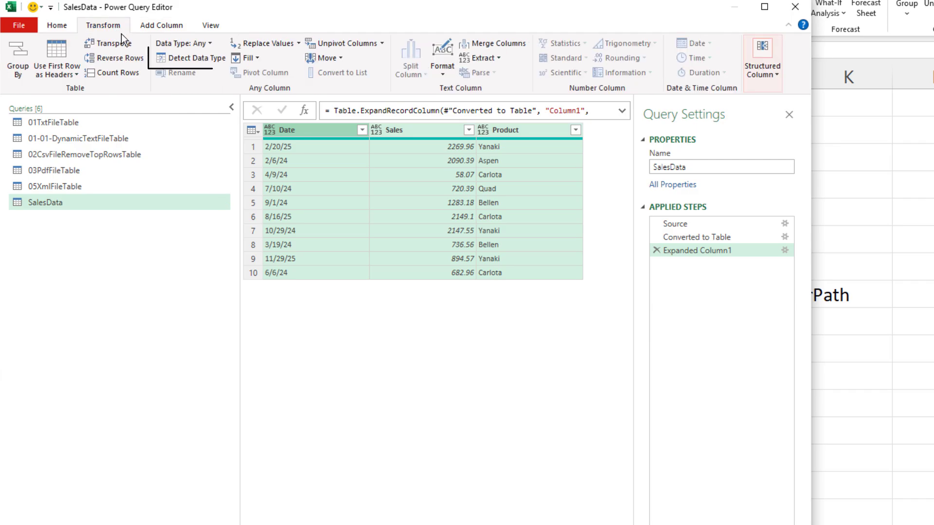
{"action": "left_click", "coordinate": [199, 59]}
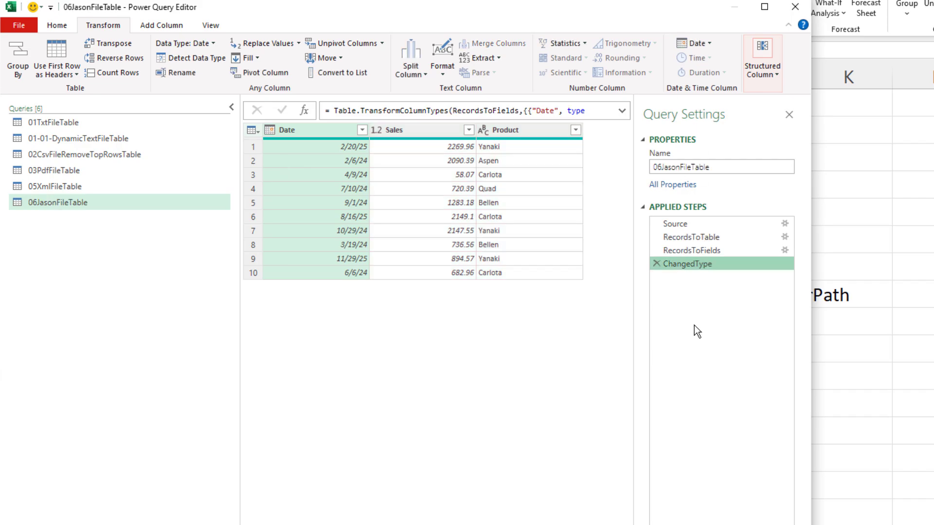
{"action": "left_click", "coordinate": [58, 26]}
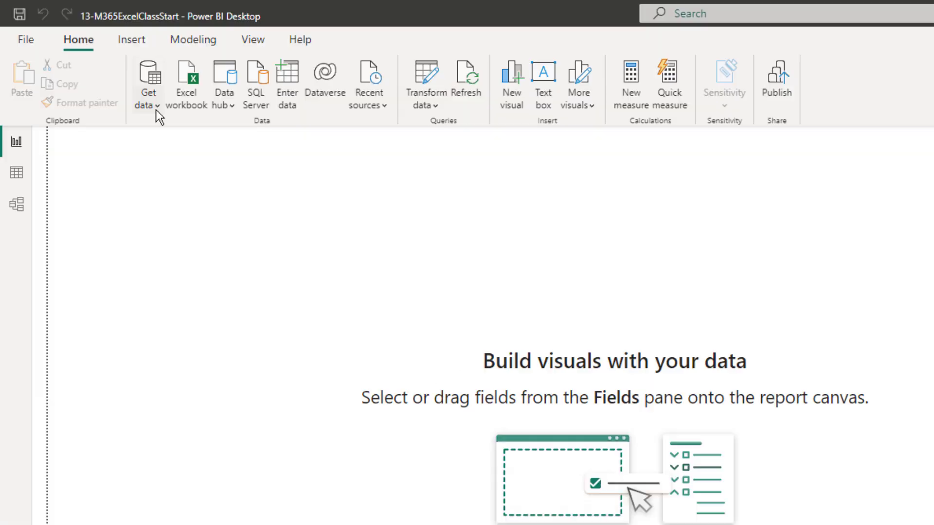
In Power BI Desktop, import SalesData.json through the JSON connector.
{"action": "left_click", "coordinate": [156, 109]}
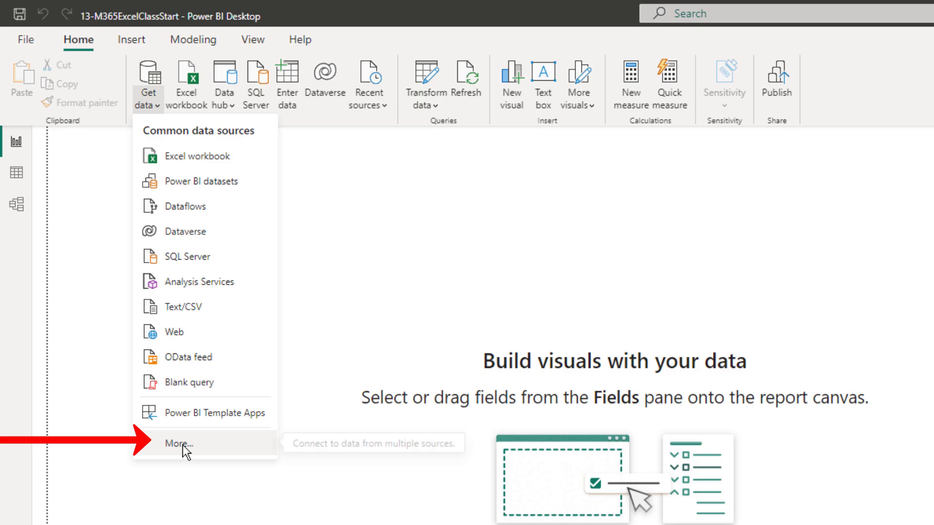
{"action": "left_click", "coordinate": [186, 452]}
{"action": "left_click", "coordinate": [343, 292]}
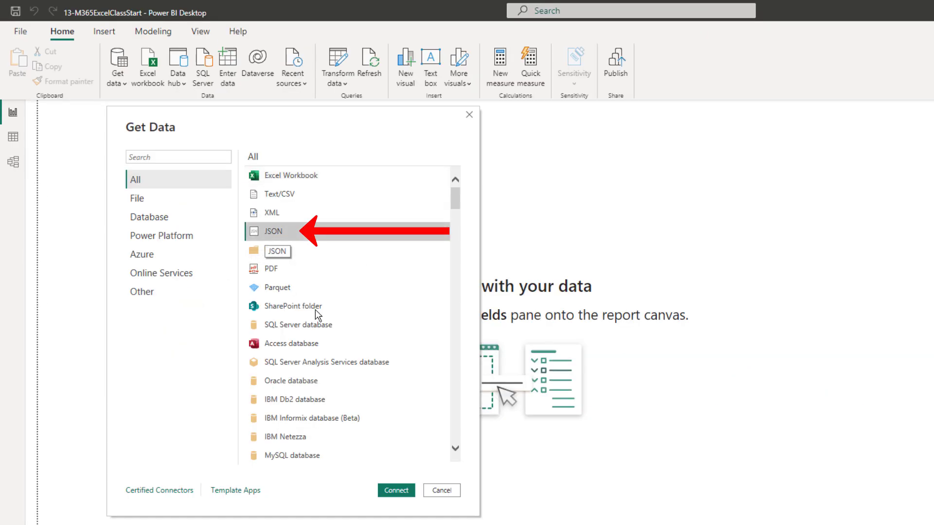
{"action": "left_click", "coordinate": [396, 490]}
{"action": "left_click", "coordinate": [231, 145]}
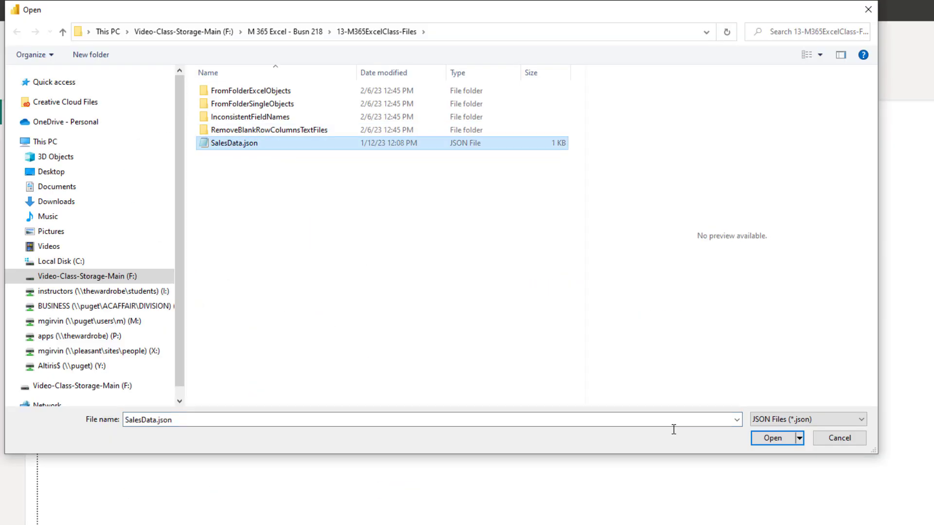
{"action": "left_click", "coordinate": [775, 436]}
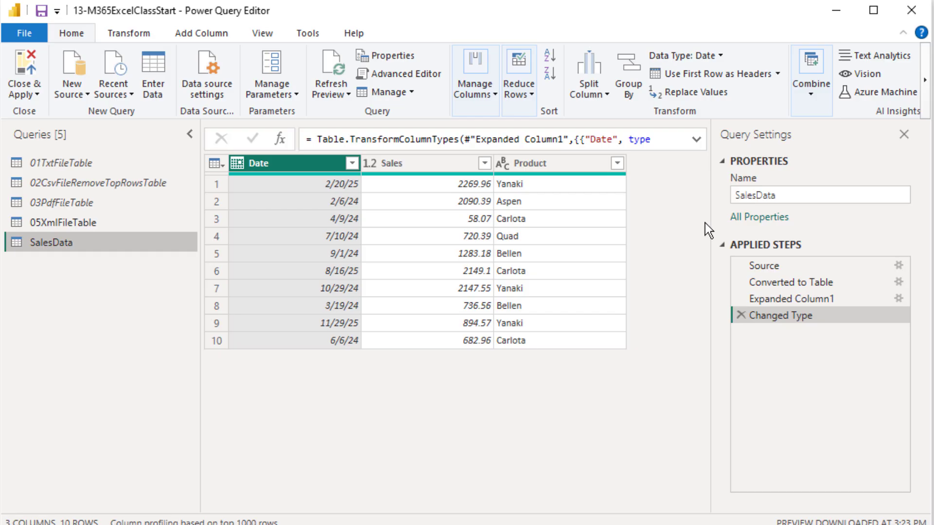
Review the Source, Converted to Table, Expanded Column1 and Changed Type steps, then open 06JsonFileTable's options.
{"action": "left_click", "coordinate": [759, 265]}
{"action": "left_click", "coordinate": [696, 139]}
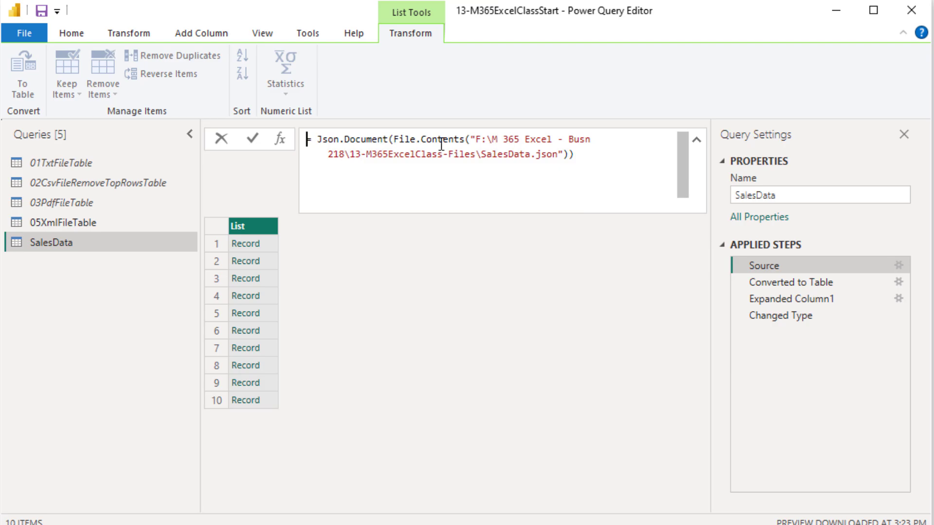
{"action": "left_click", "coordinate": [790, 284]}
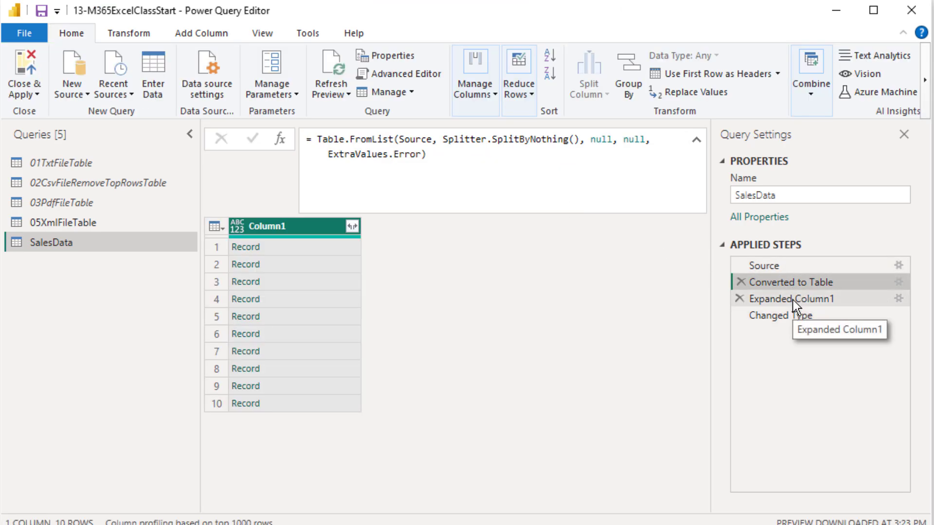
{"action": "left_click", "coordinate": [793, 299]}
{"action": "left_click", "coordinate": [792, 316]}
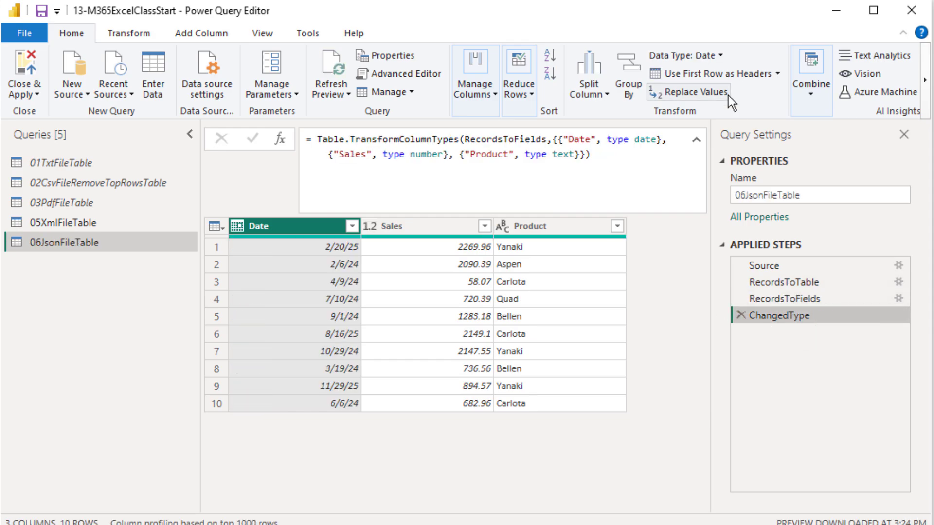
{"action": "right_click", "coordinate": [74, 248]}
Turn off loading for 06JsonFileTable, then bring up Yahoo Finance's Most Actives page.
{"action": "left_click", "coordinate": [81, 339]}
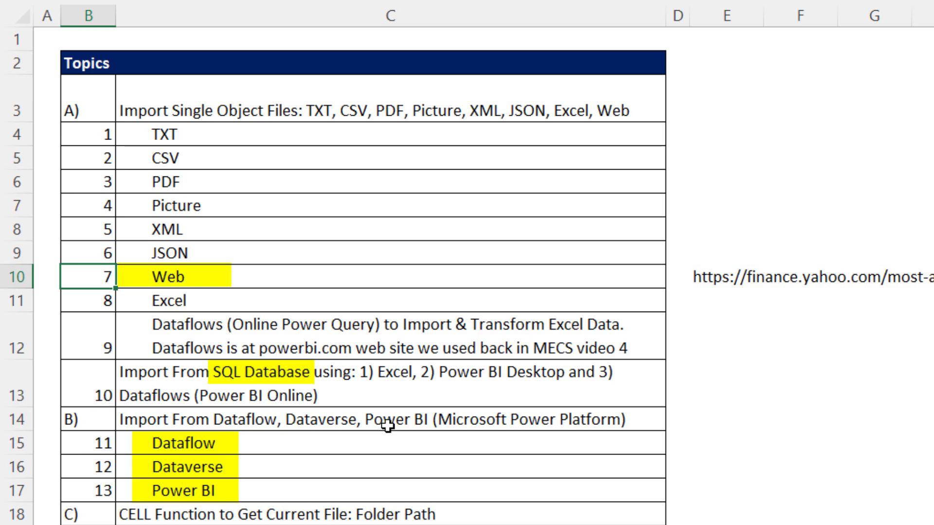
{"action": "key", "text": "alt+Tab"}
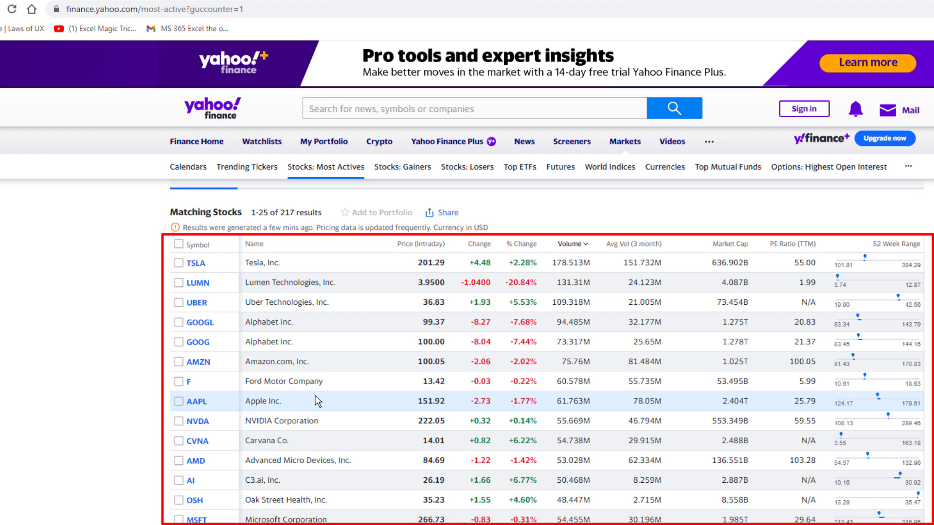
Return from the Yahoo Finance page to the Excel workbook.
{"action": "key", "text": "alt+Tab"}
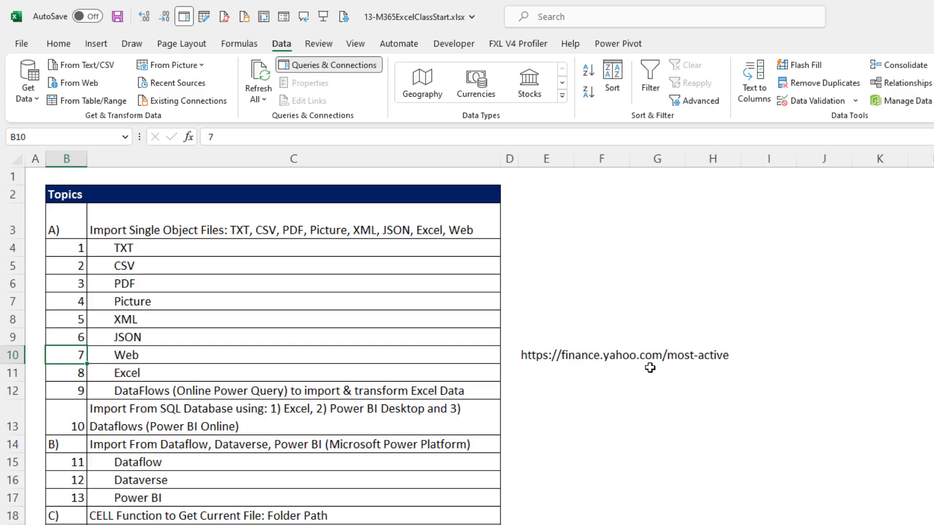
Import Table 0 from the pasted Yahoo Finance most-active URL into Power Query via From Web.
{"action": "left_click", "coordinate": [66, 86]}
{"action": "type", "text": "https://finance.yahoo.com/most-active"}
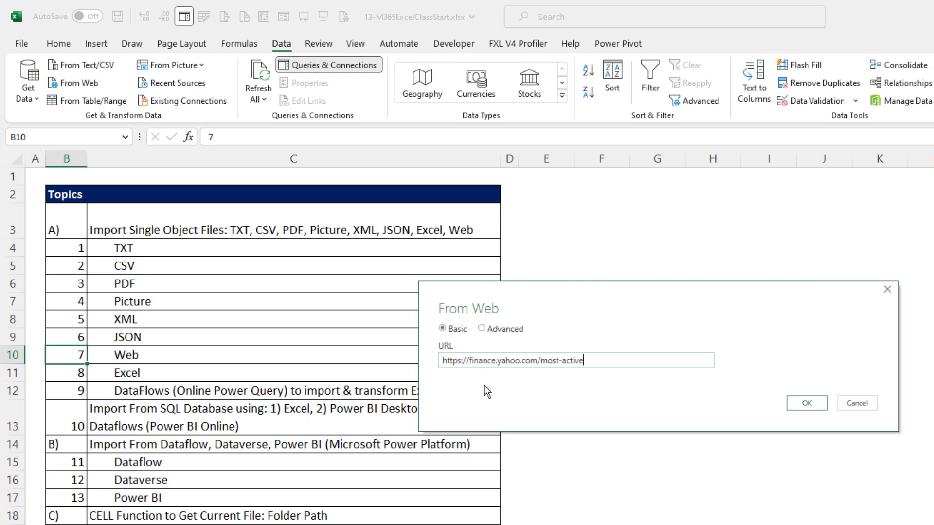
{"action": "left_click", "coordinate": [806, 405]}
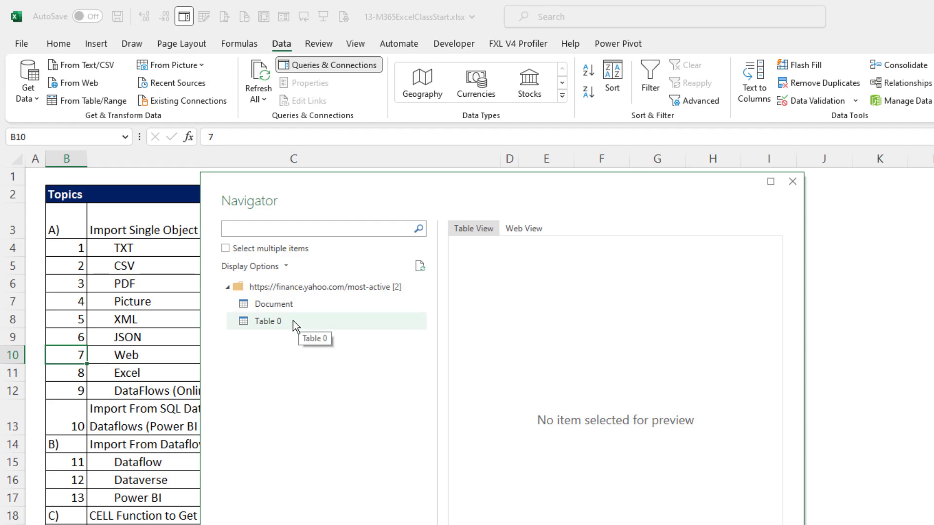
{"action": "left_click", "coordinate": [278, 326]}
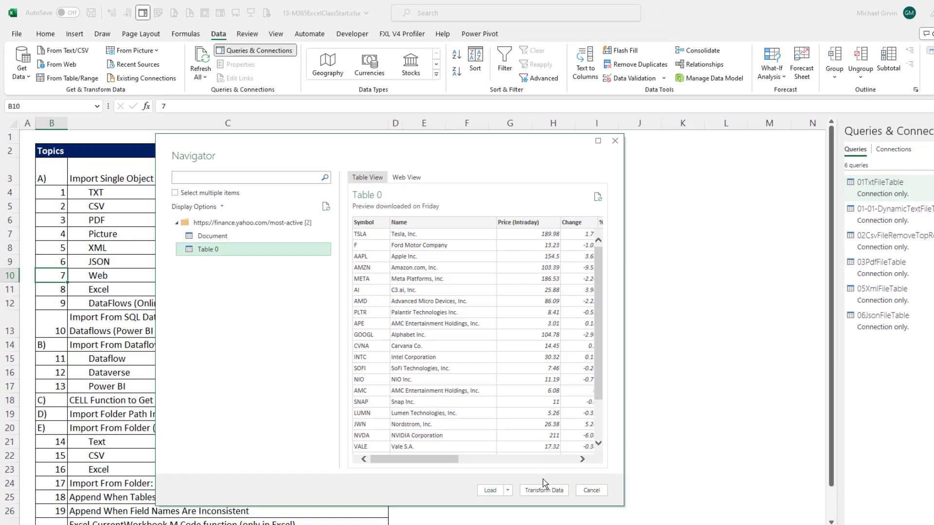
{"action": "left_click", "coordinate": [545, 490]}
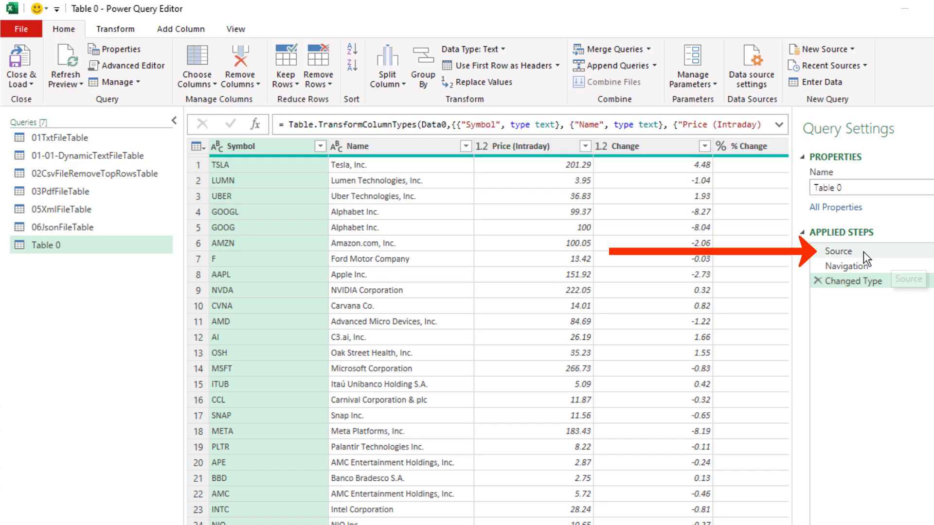
Review the Web.Page Source formula, Navigation and Changed Type steps of the stock query.
{"action": "left_click", "coordinate": [836, 252]}
{"action": "left_click", "coordinate": [780, 125]}
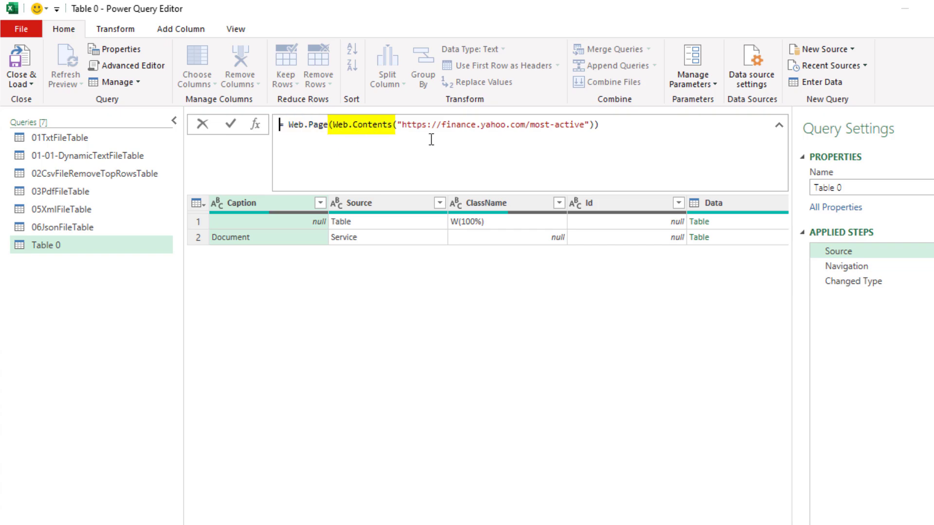
{"action": "left_click", "coordinate": [846, 267]}
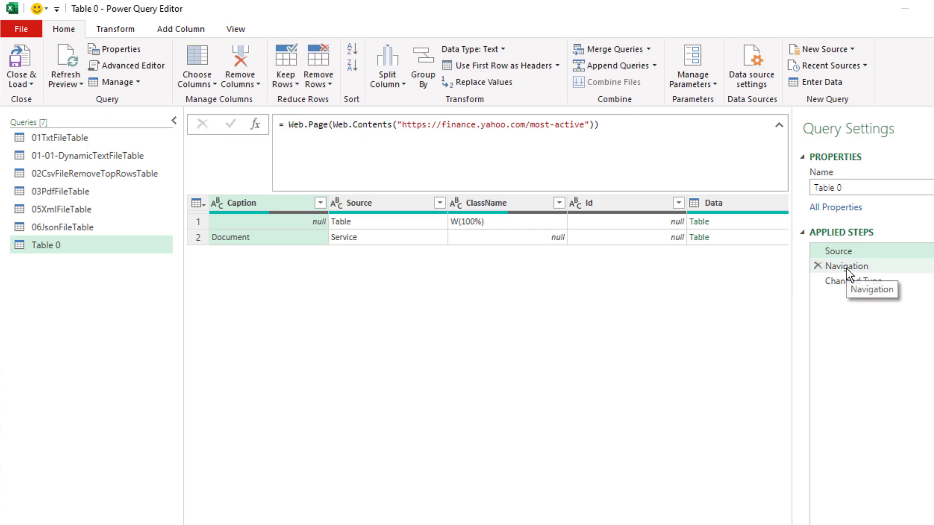
{"action": "left_click", "coordinate": [847, 266]}
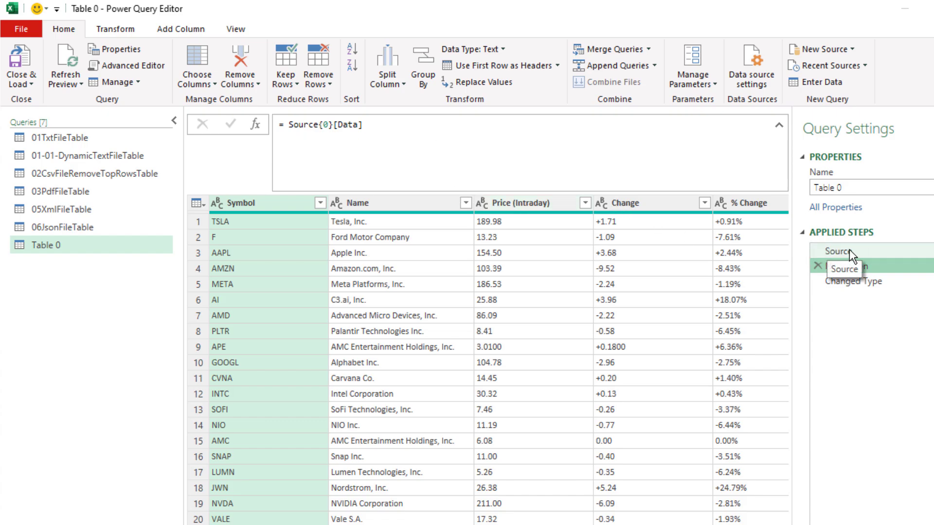
{"action": "left_click", "coordinate": [849, 282]}
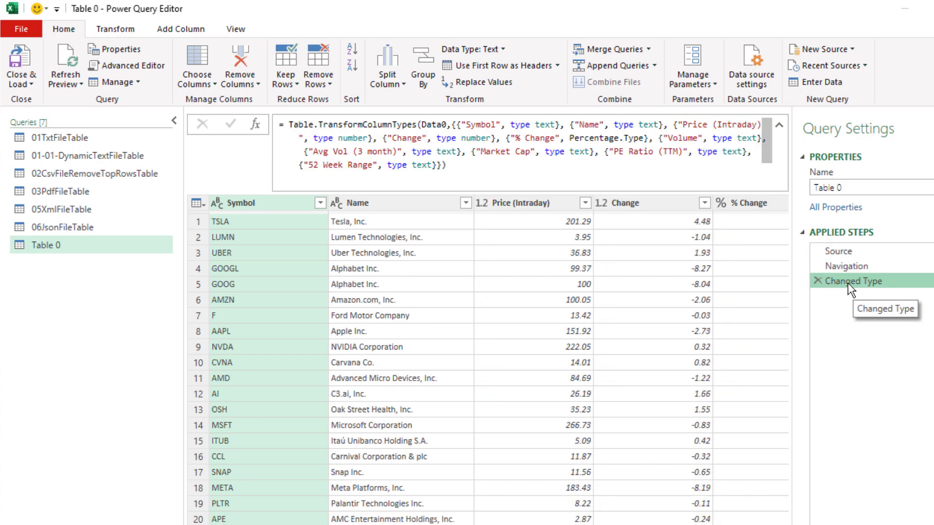
{"action": "scroll", "coordinate": [597, 421], "scroll_direction": "right", "scroll_amount": 5}
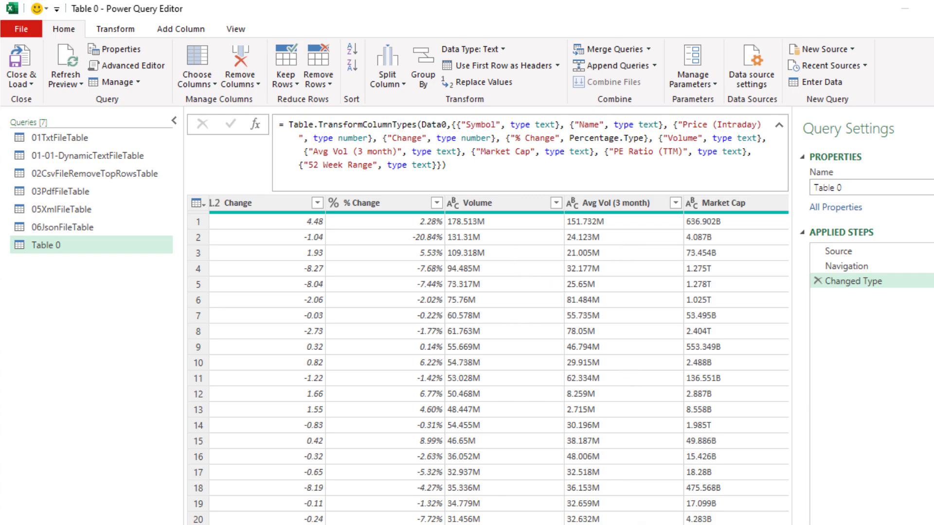
{"action": "scroll", "coordinate": [486, 360], "scroll_direction": "left", "scroll_amount": 5}
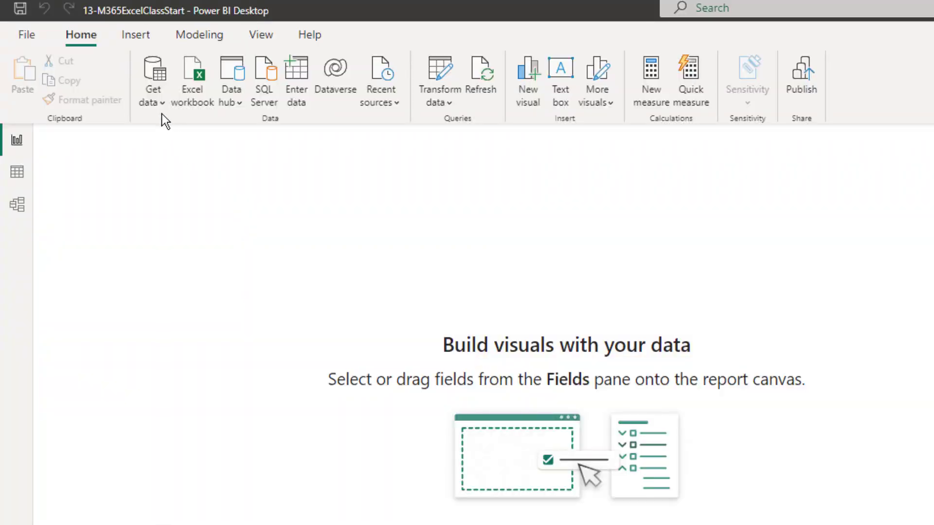
Connect to the pasted Yahoo Finance most-active URL and open Table 1 for transforming.
{"action": "left_click", "coordinate": [156, 101]}
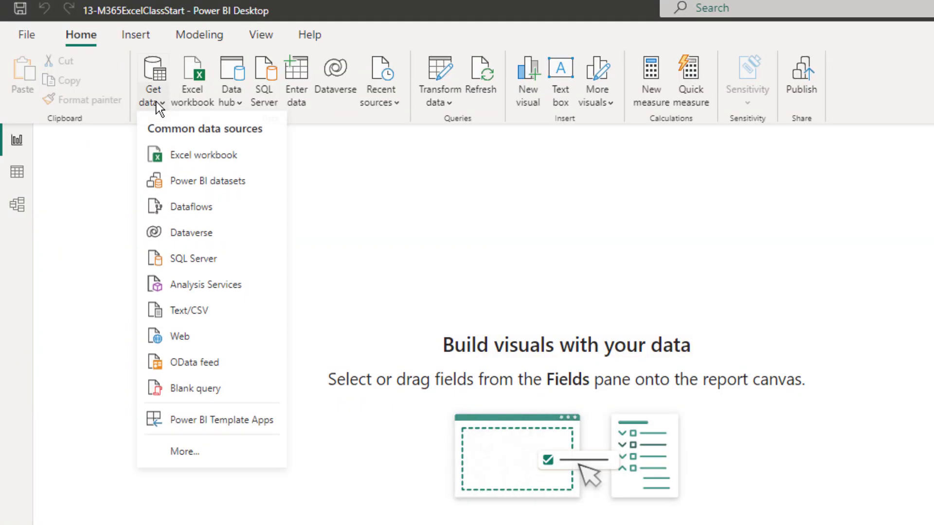
{"action": "left_click", "coordinate": [179, 341]}
{"action": "type", "text": "https://finance.yahoo.com/most-active"}
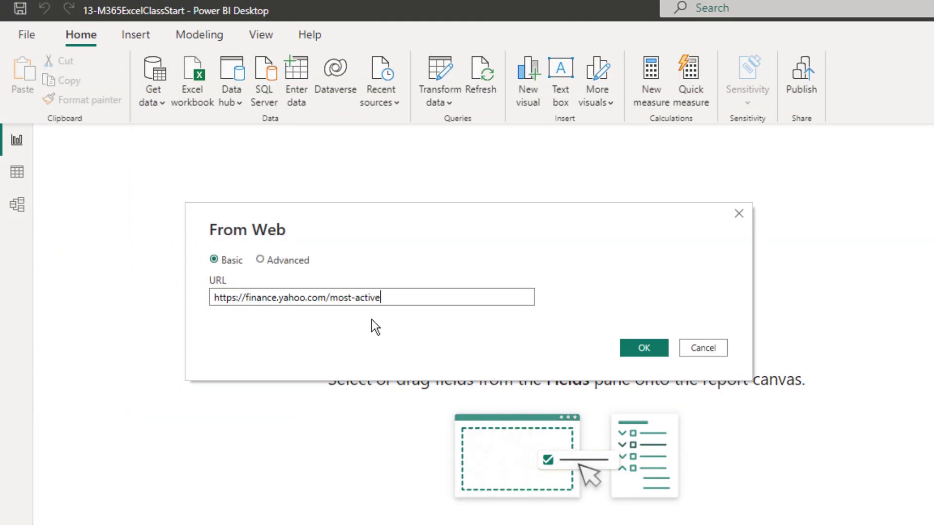
{"action": "left_click", "coordinate": [637, 347]}
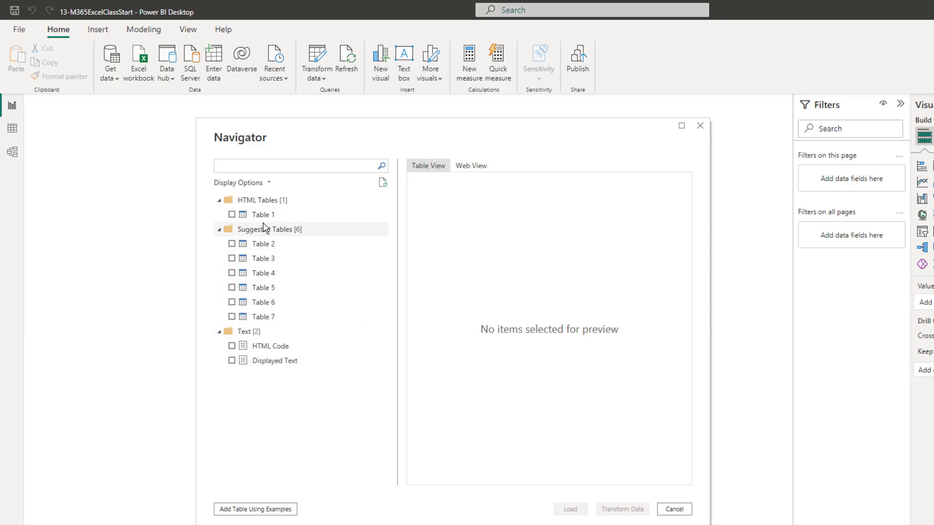
{"action": "left_click", "coordinate": [232, 215]}
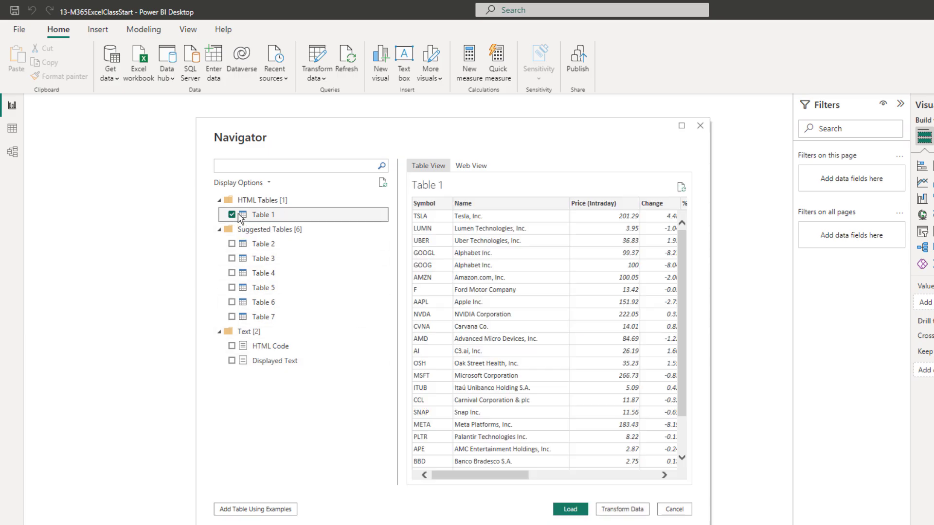
{"action": "left_click", "coordinate": [628, 509]}
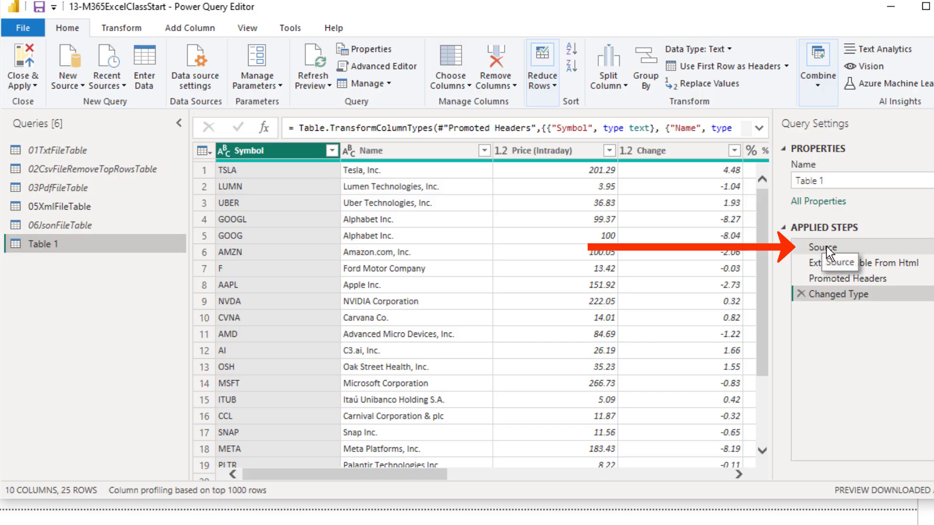
Inspect the Source, Extracted Table From Html, Promoted Headers and Changed Type steps, including the Web.BrowserContents formula.
{"action": "left_click", "coordinate": [761, 247]}
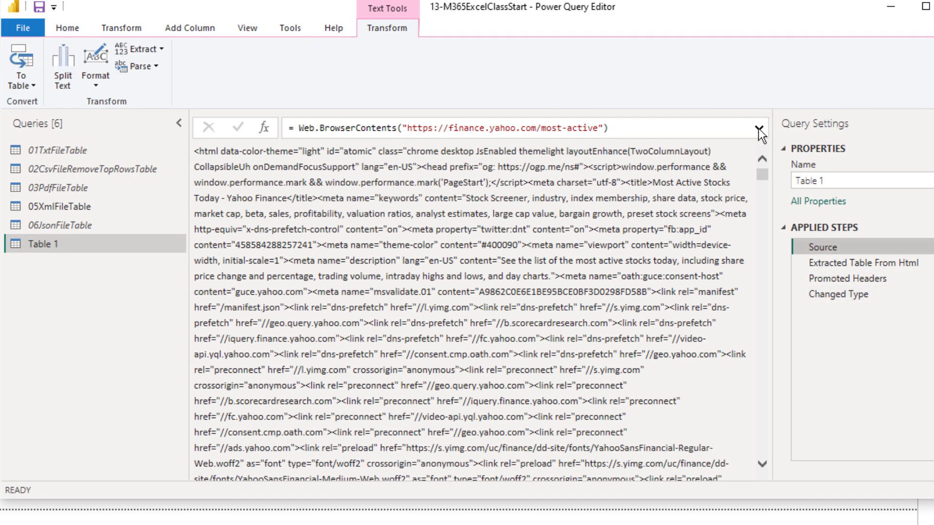
{"action": "left_click", "coordinate": [758, 128]}
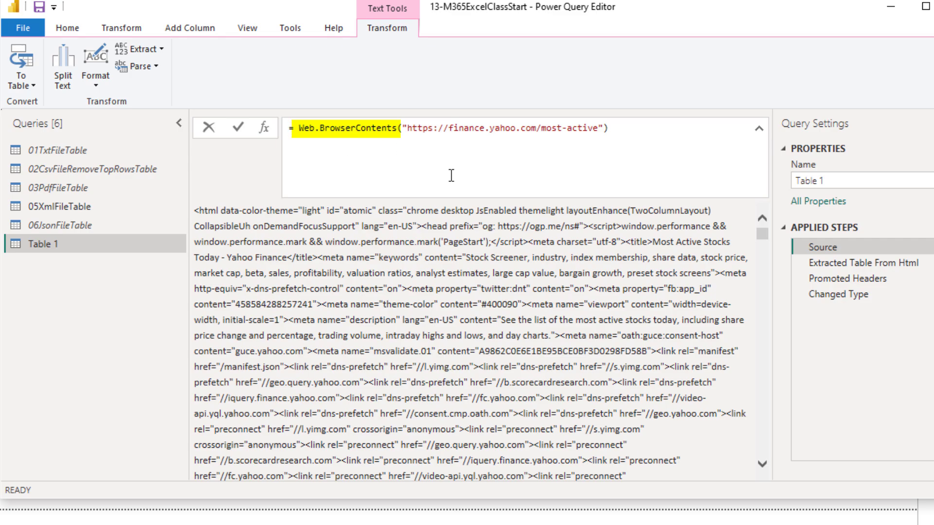
{"action": "left_click", "coordinate": [838, 262]}
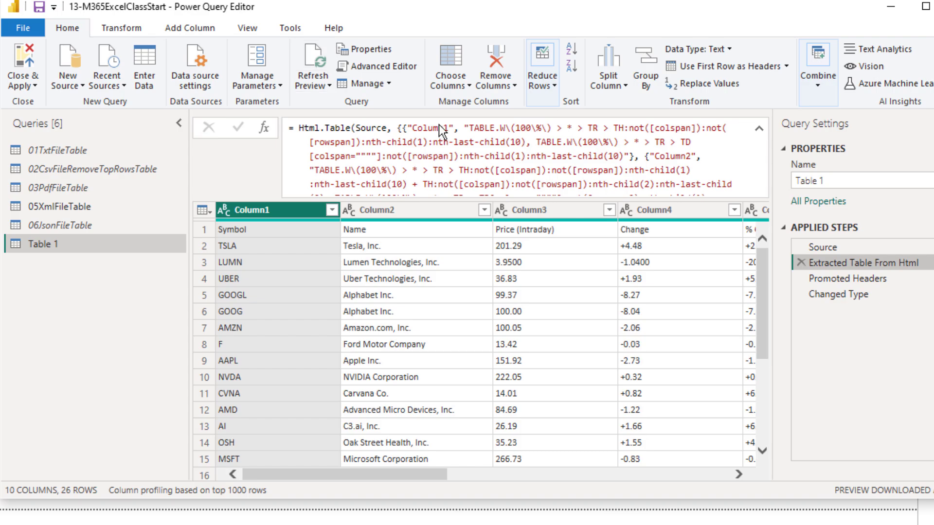
{"action": "left_click", "coordinate": [846, 278]}
{"action": "left_click", "coordinate": [830, 294]}
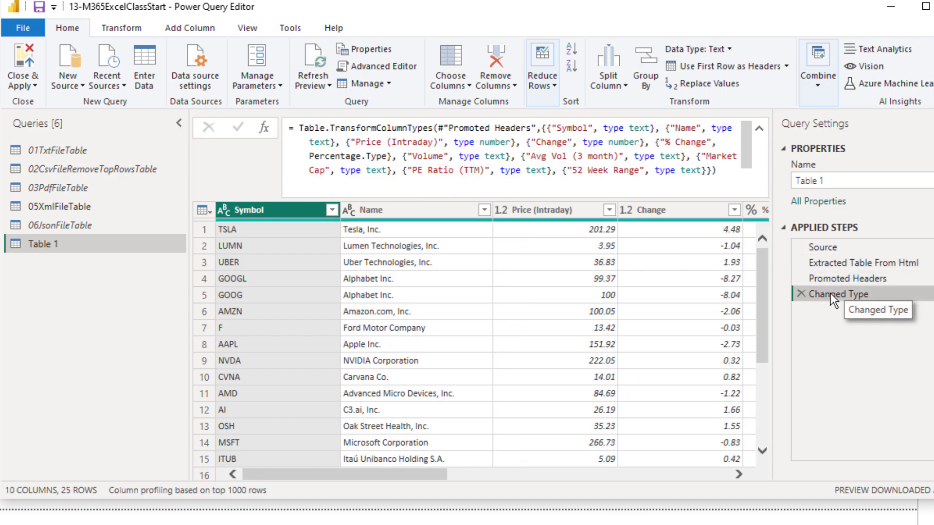
Review the query's full M code, then untick Enable load for 07WebSiteSourceTable.
{"action": "left_click", "coordinate": [395, 65]}
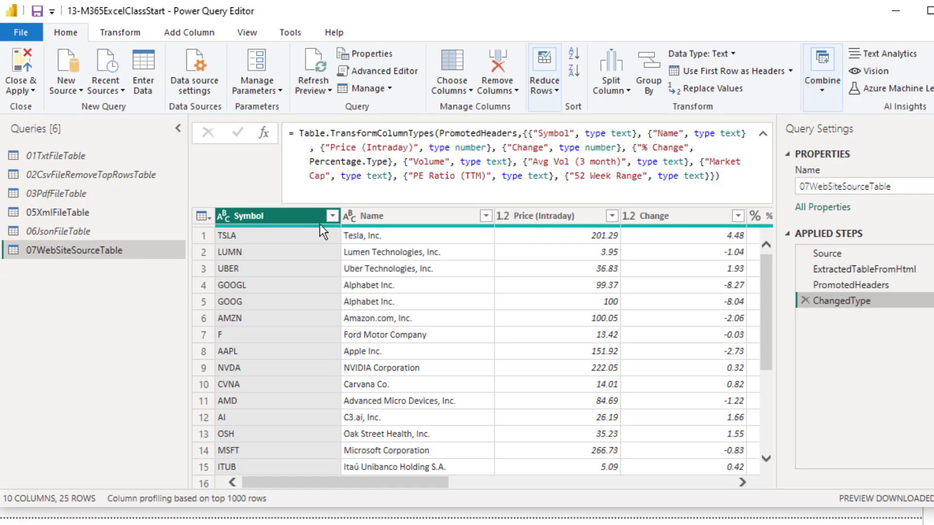
{"action": "right_click", "coordinate": [27, 250]}
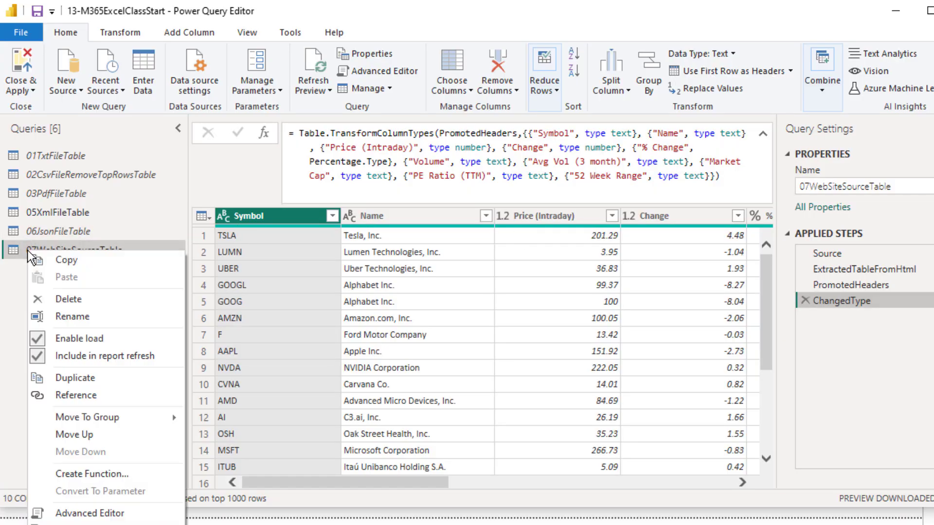
{"action": "left_click", "coordinate": [75, 337]}
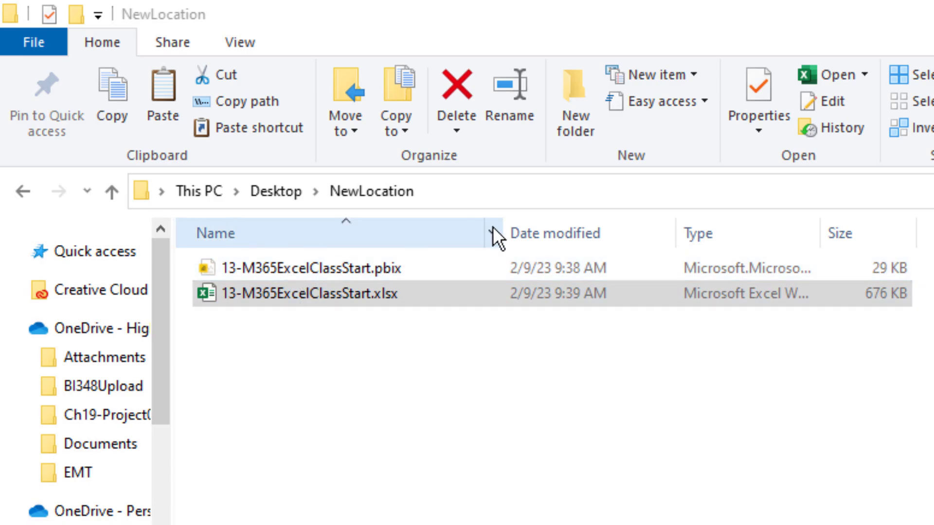
Open 13-M365ExcelClassStart.xlsx from the Desktop NewLocation folder.
{"action": "double_click", "coordinate": [353, 301]}
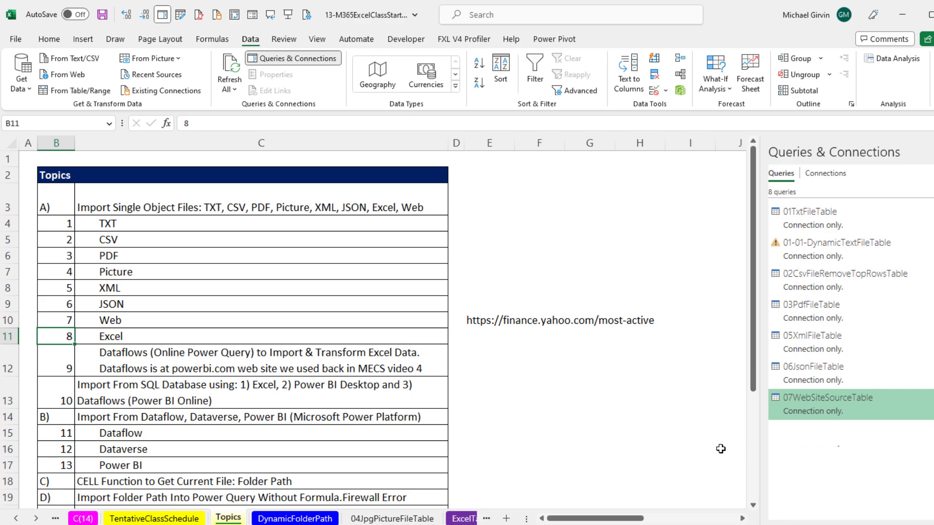
Open 07WebSiteSourceTable, refresh its preview in Excel, then refresh Power BI's copy.
{"action": "double_click", "coordinate": [786, 414]}
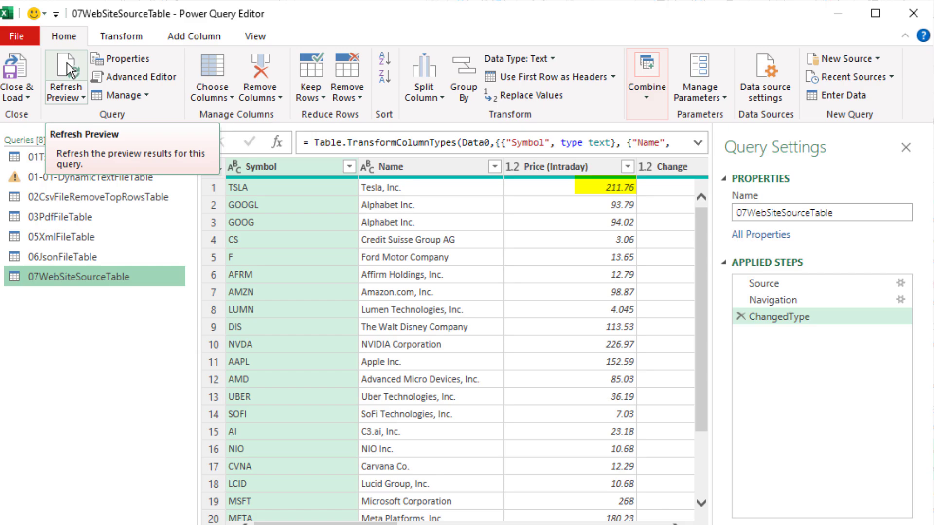
{"action": "left_click", "coordinate": [69, 68]}
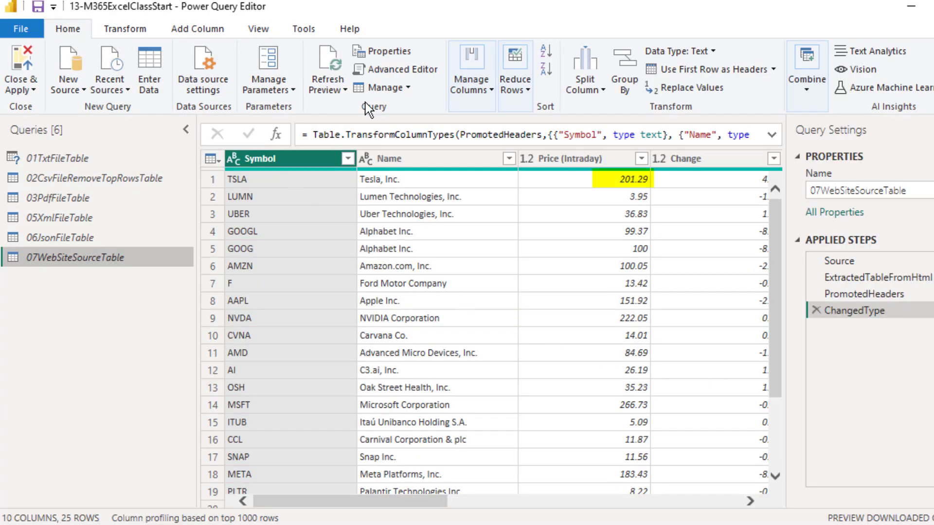
{"action": "left_click", "coordinate": [330, 61]}
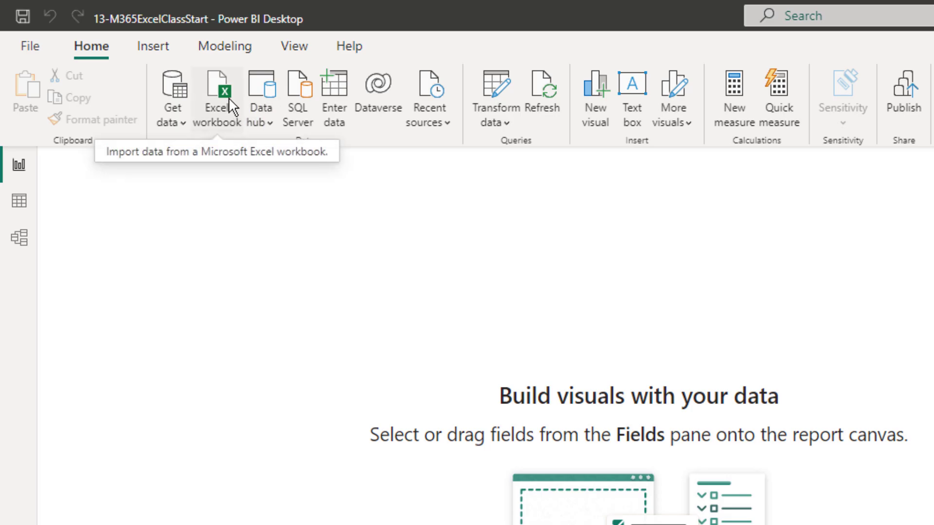
Back in Excel, import the SalesData.xlsx workbook as a data source.
{"action": "key", "text": "alt+Tab"}
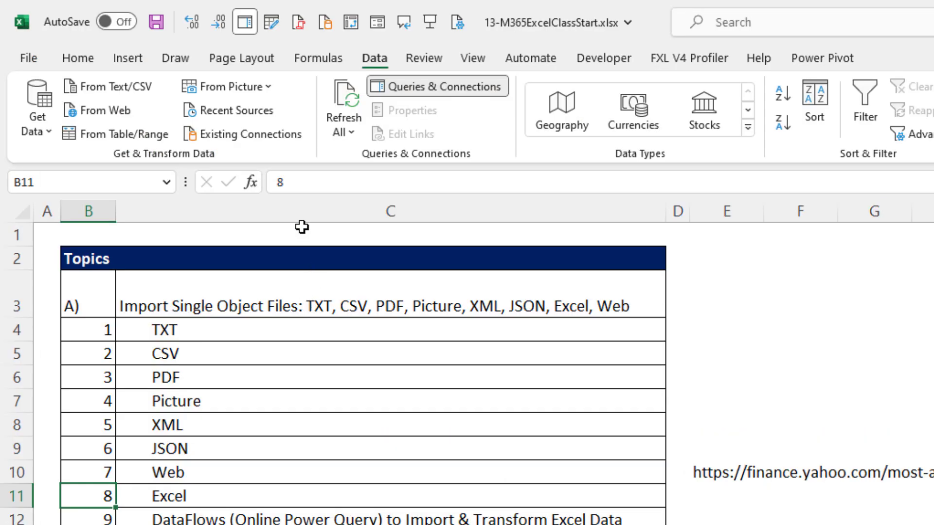
{"action": "left_click", "coordinate": [54, 141]}
{"action": "mouse_move", "coordinate": [69, 166]}
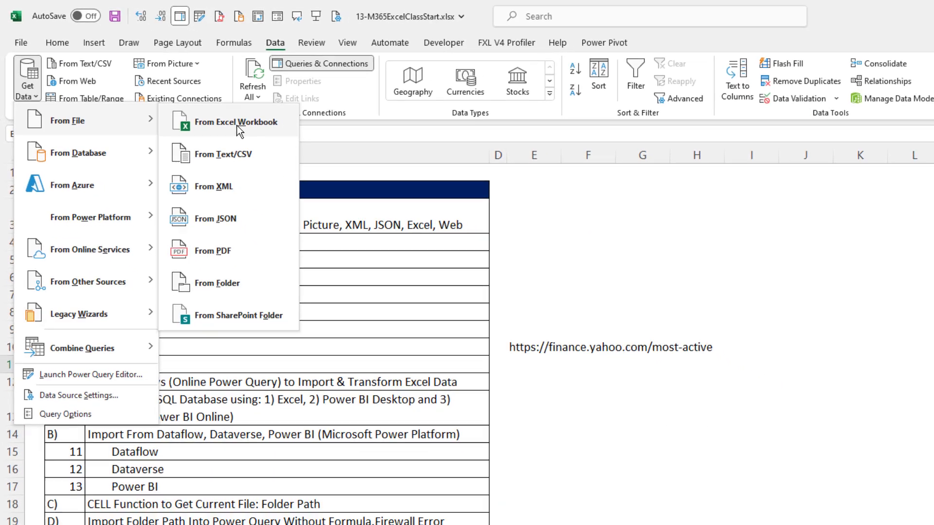
{"action": "left_click", "coordinate": [325, 178]}
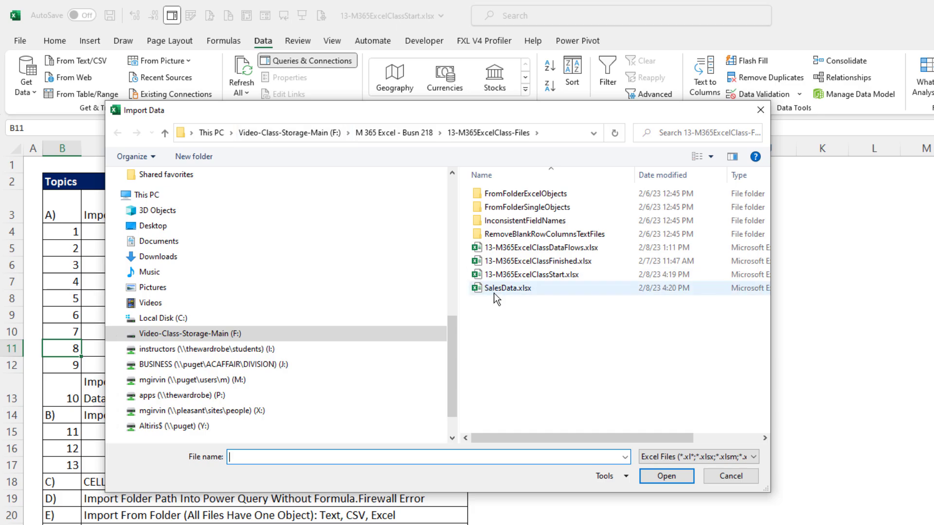
{"action": "left_click", "coordinate": [495, 292]}
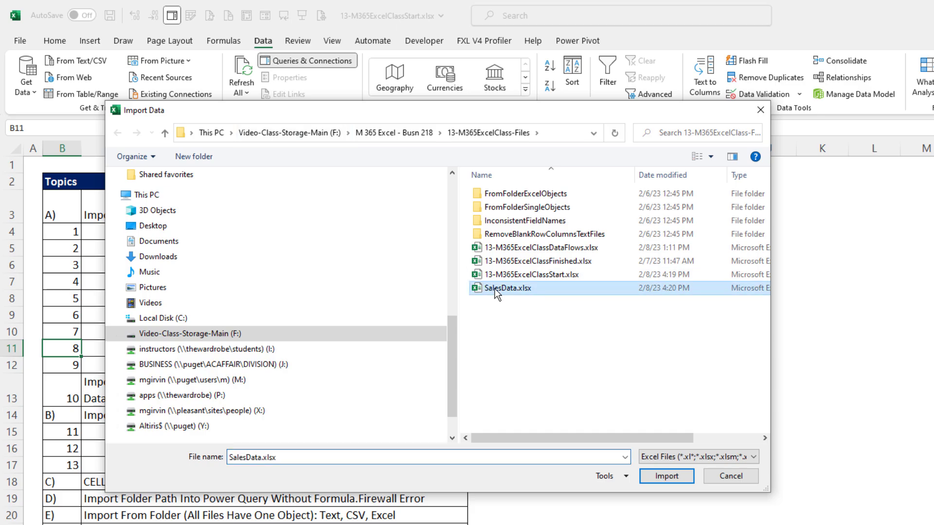
{"action": "left_click", "coordinate": [675, 478]}
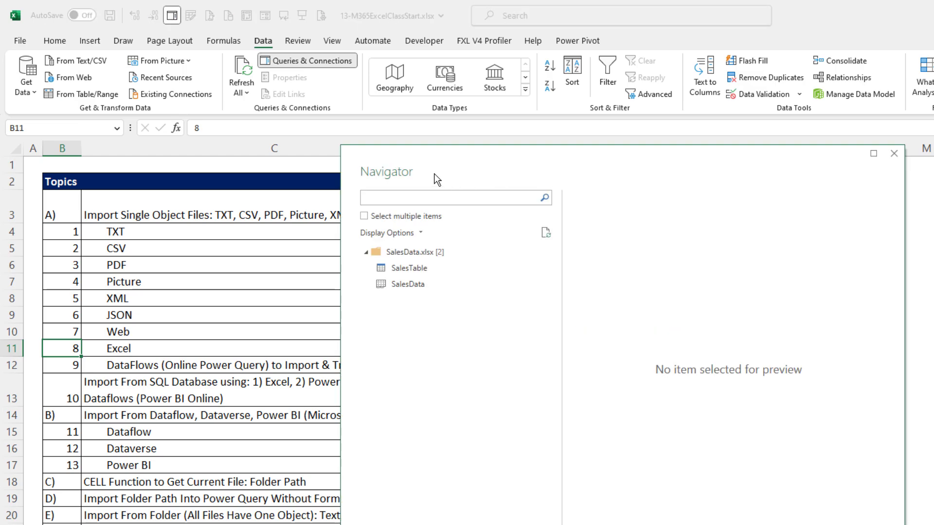
Preview the SalesData sheet and SalesTable, then load SalesTable for transforming.
{"action": "left_click", "coordinate": [405, 286]}
{"action": "left_click", "coordinate": [401, 268]}
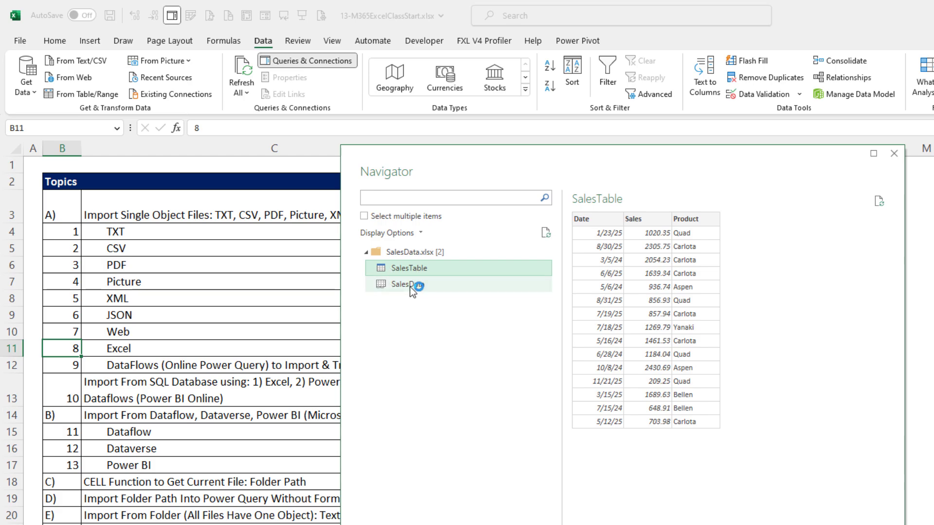
{"action": "left_click", "coordinate": [411, 287]}
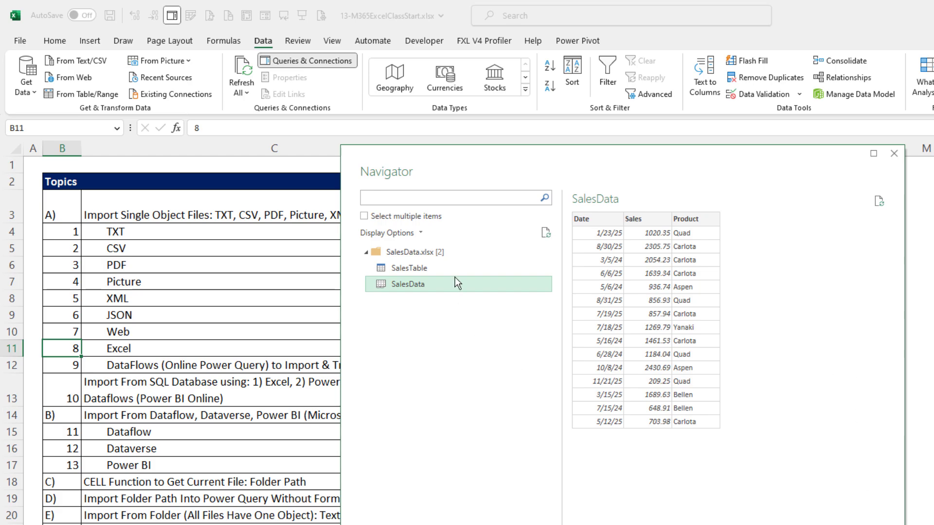
{"action": "left_click", "coordinate": [425, 269]}
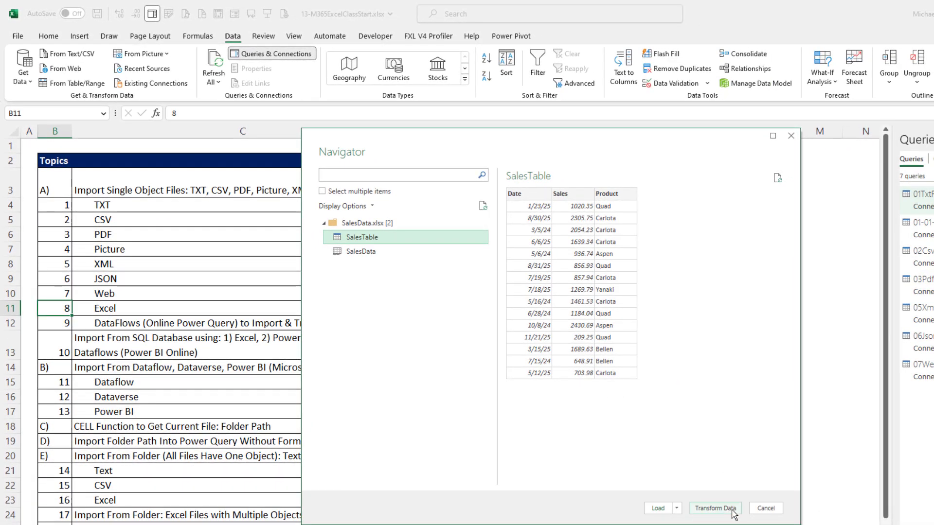
{"action": "left_click", "coordinate": [716, 508]}
{"action": "left_click", "coordinate": [764, 298]}
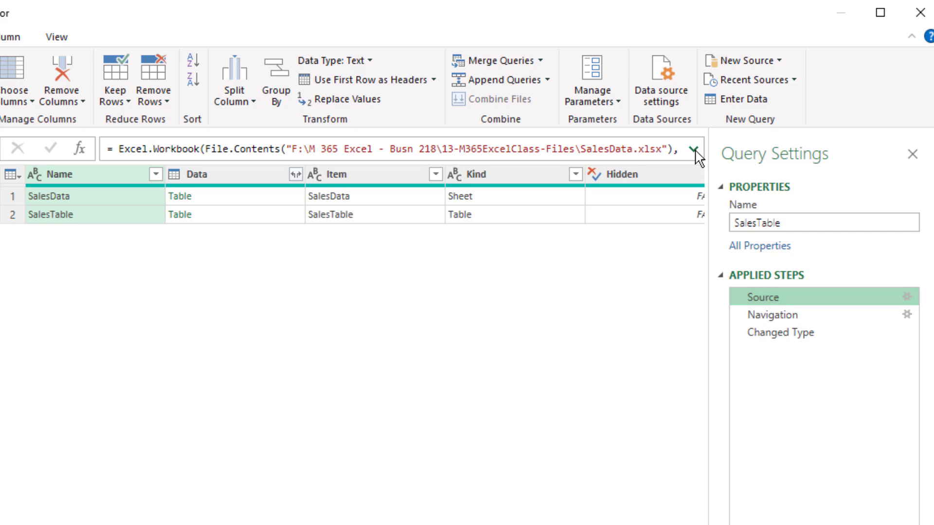
Expand the Source formula and highlight Excel.Workbook's file, null and true arguments.
{"action": "left_click", "coordinate": [694, 150]}
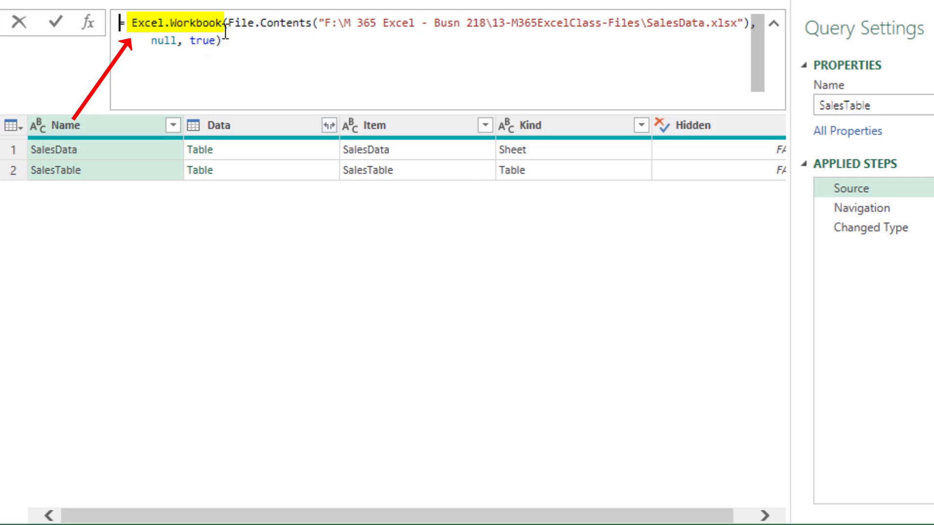
{"action": "left_click", "coordinate": [225, 22]}
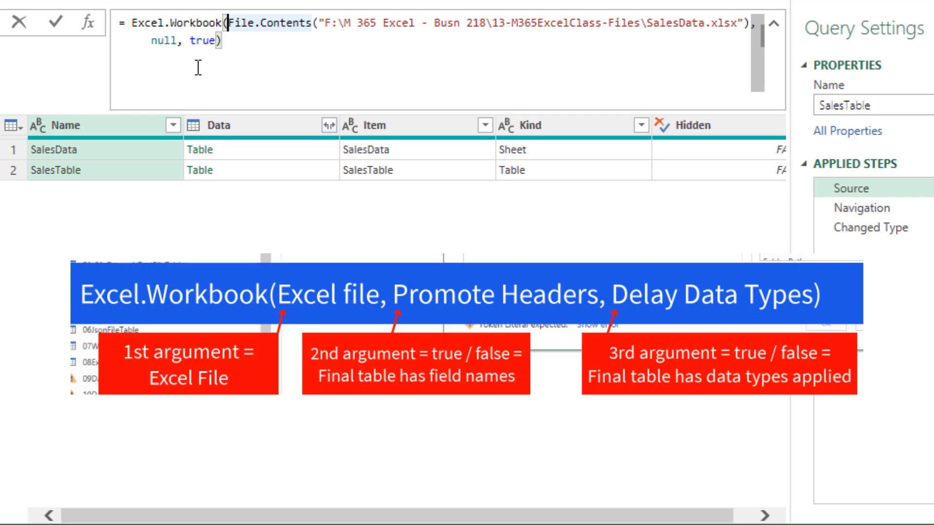
{"action": "left_click", "coordinate": [165, 41]}
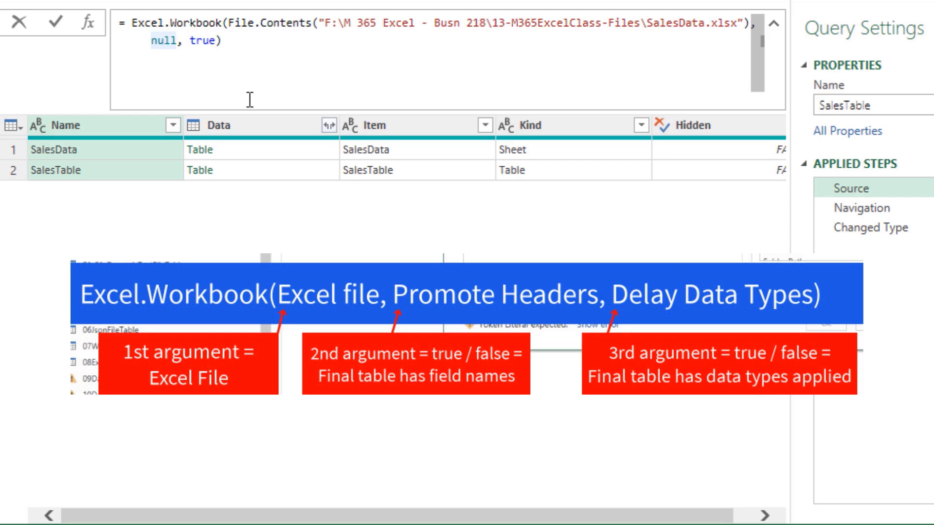
{"action": "left_click", "coordinate": [165, 43]}
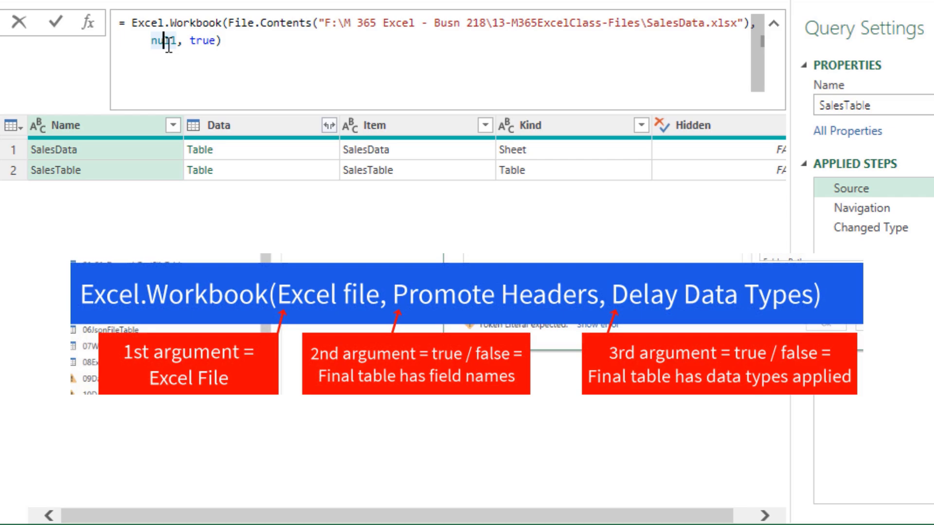
{"action": "left_click", "coordinate": [197, 43]}
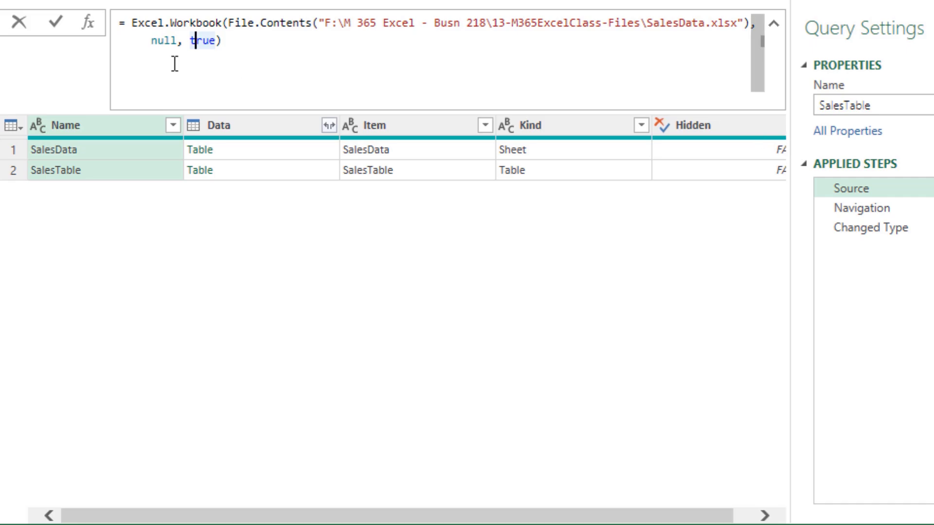
{"action": "left_click", "coordinate": [863, 207]}
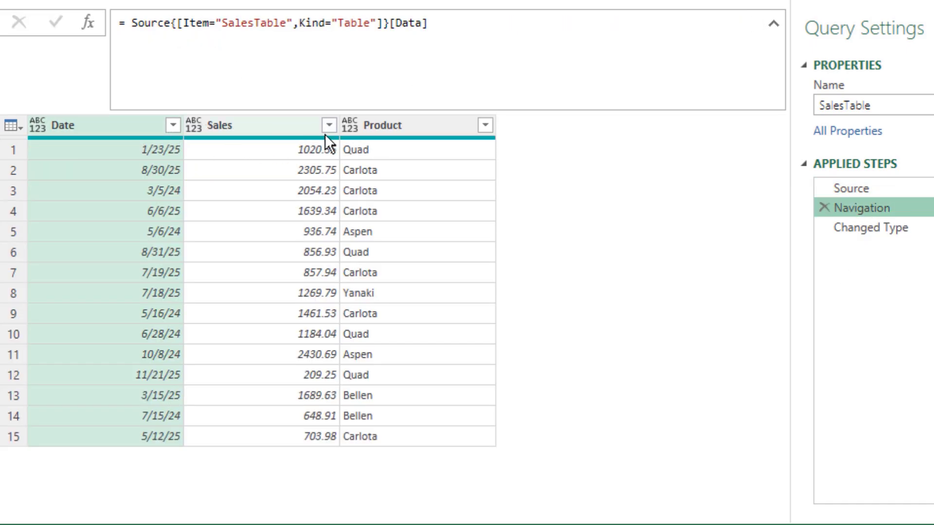
{"action": "left_click", "coordinate": [862, 229]}
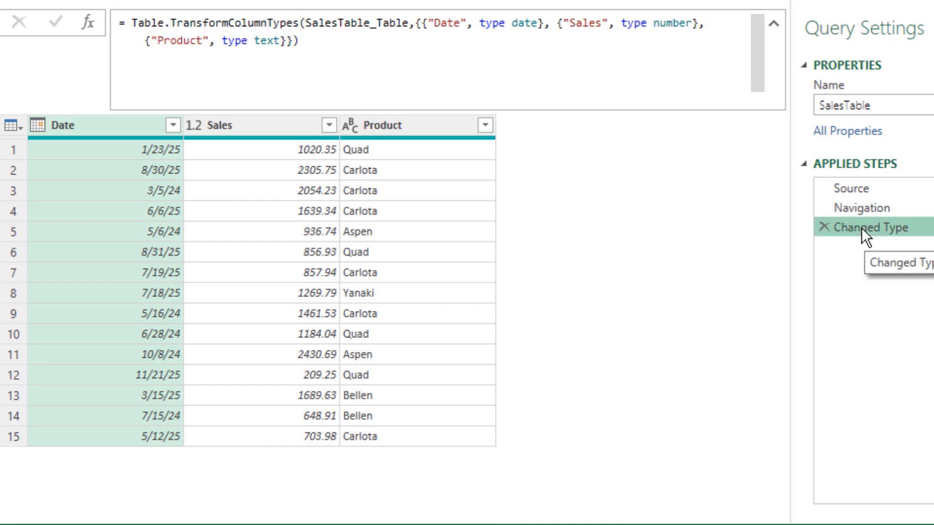
{"action": "left_click", "coordinate": [851, 189]}
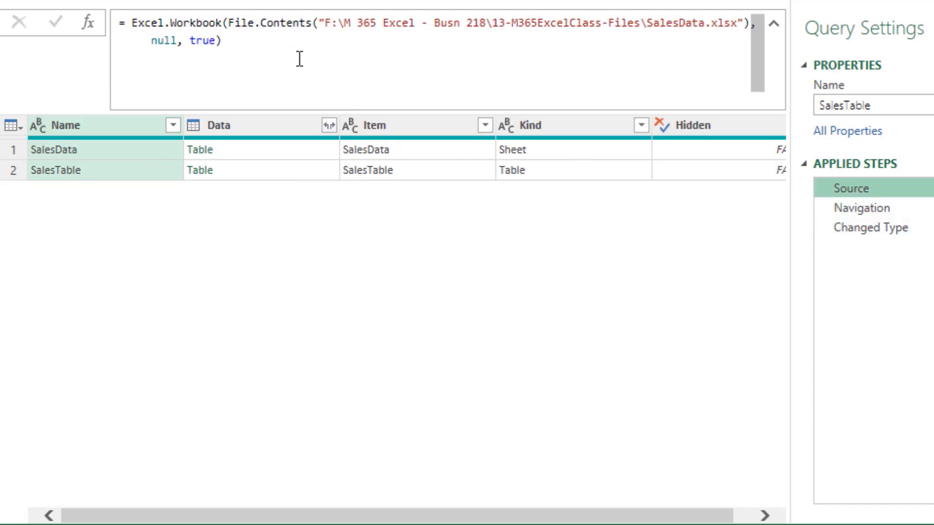
{"action": "double_click", "coordinate": [206, 40]}
{"action": "type", "text": "fals"}
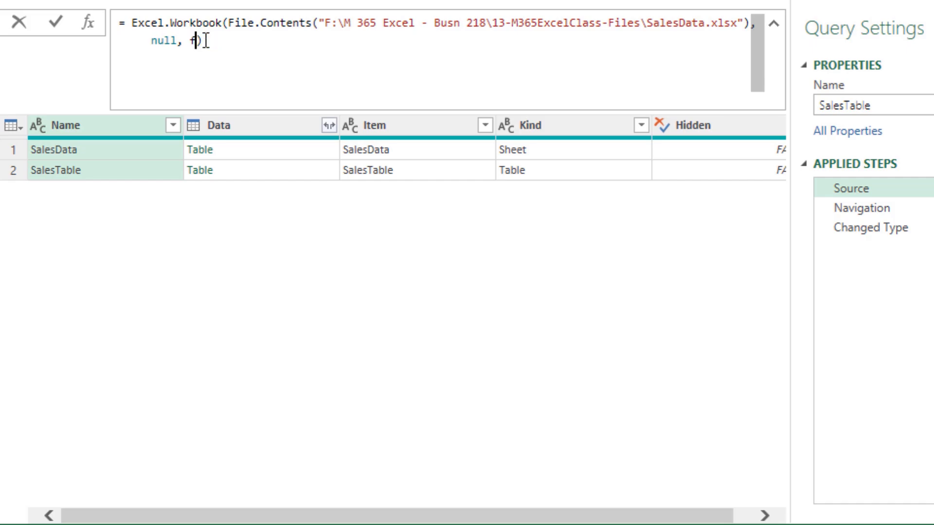
{"action": "type", "text": "e"}
{"action": "key", "text": "Return"}
{"action": "left_click", "coordinate": [850, 209]}
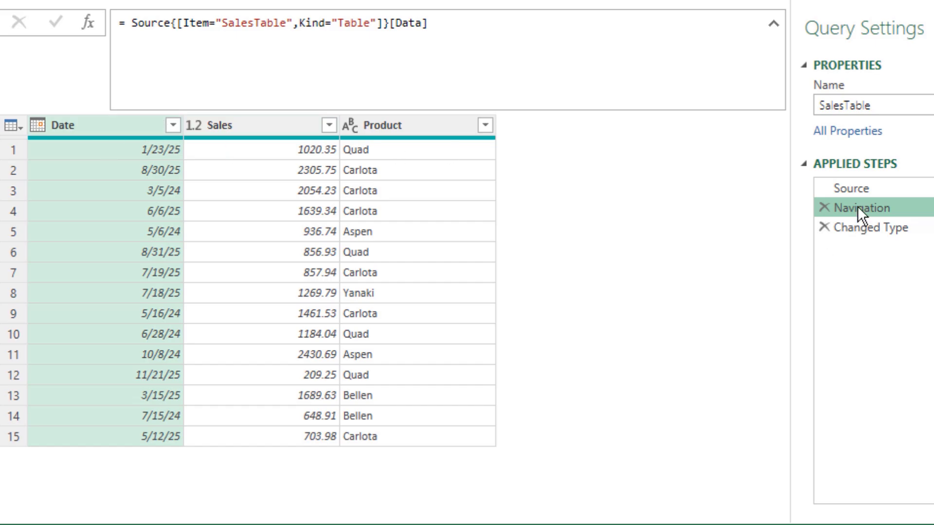
{"action": "left_click", "coordinate": [856, 189]}
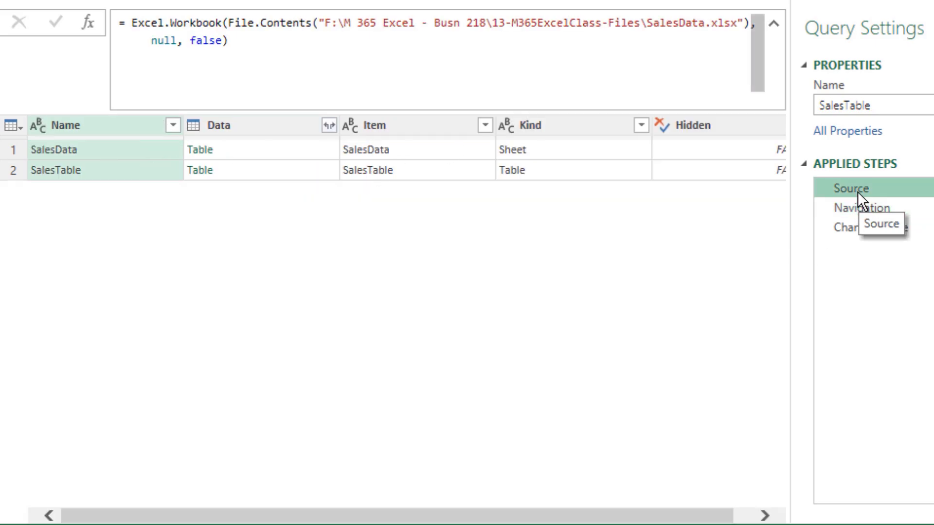
{"action": "double_click", "coordinate": [204, 42]}
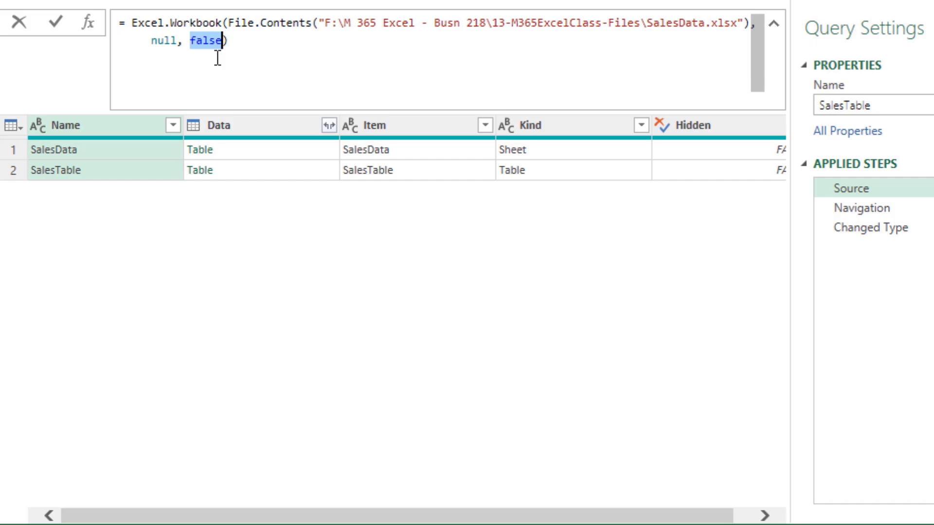
{"action": "type", "text": "true"}
{"action": "key", "text": "Escape"}
{"action": "key", "text": "Return"}
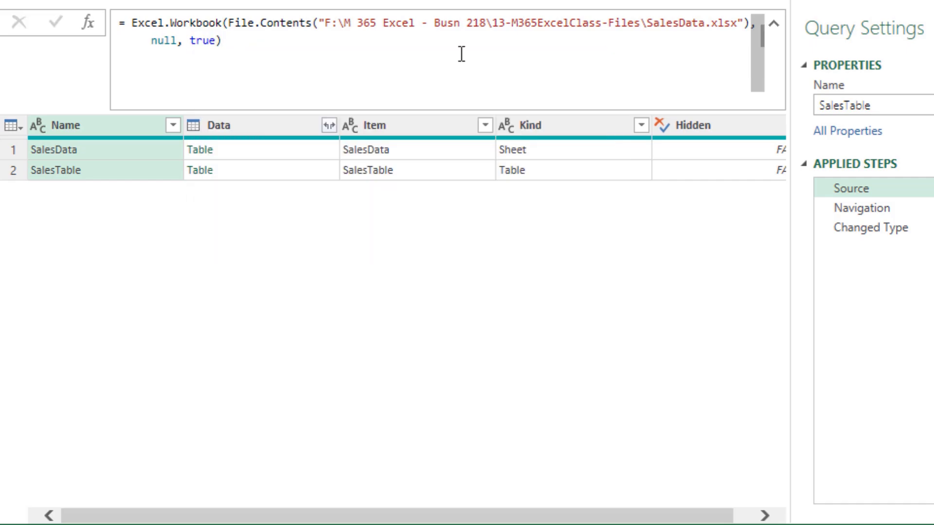
{"action": "left_click", "coordinate": [865, 207]}
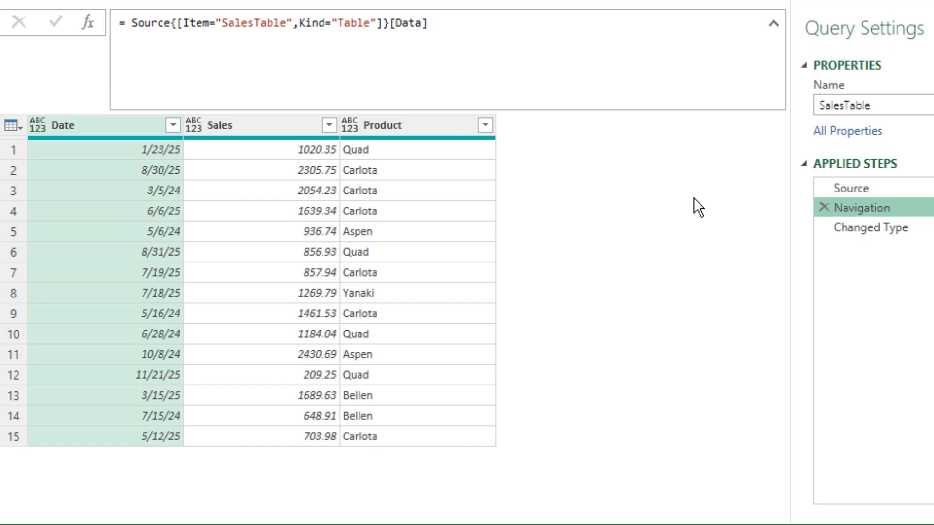
{"action": "left_click", "coordinate": [879, 232]}
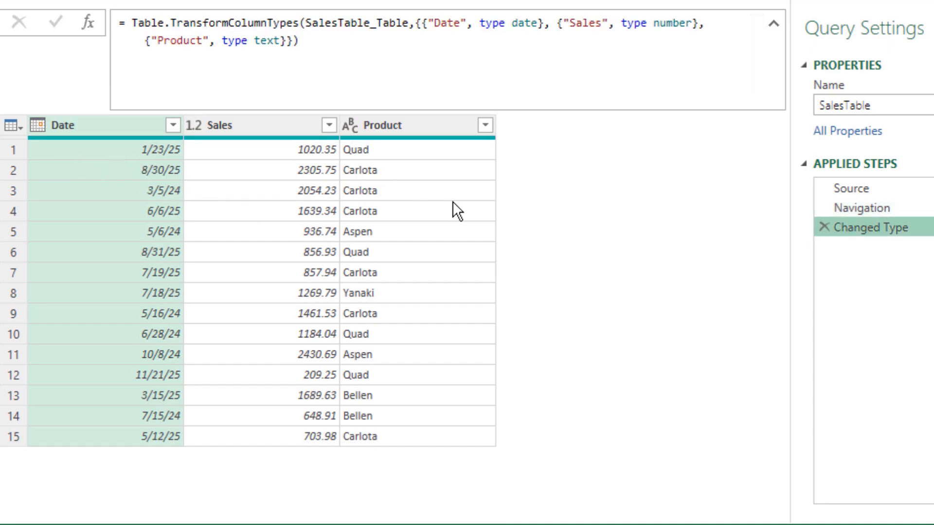
{"action": "left_click", "coordinate": [871, 191]}
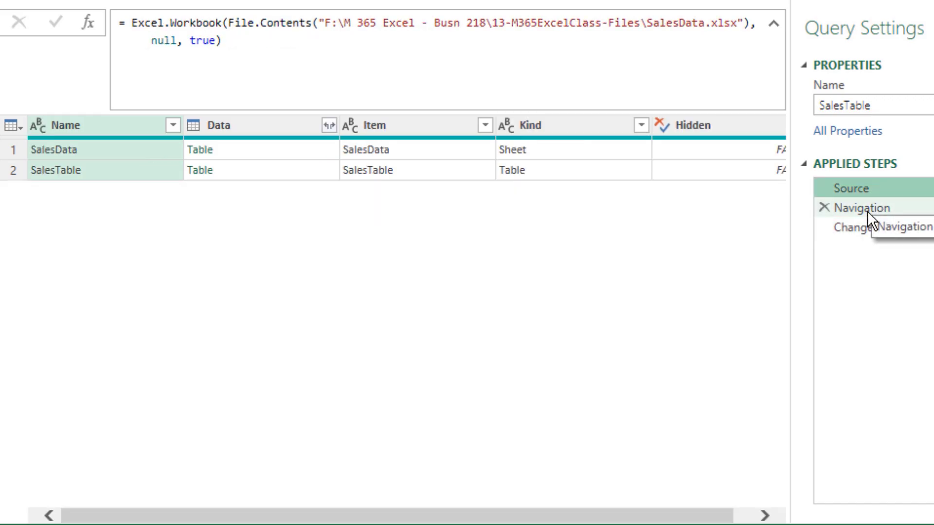
{"action": "left_click", "coordinate": [867, 209]}
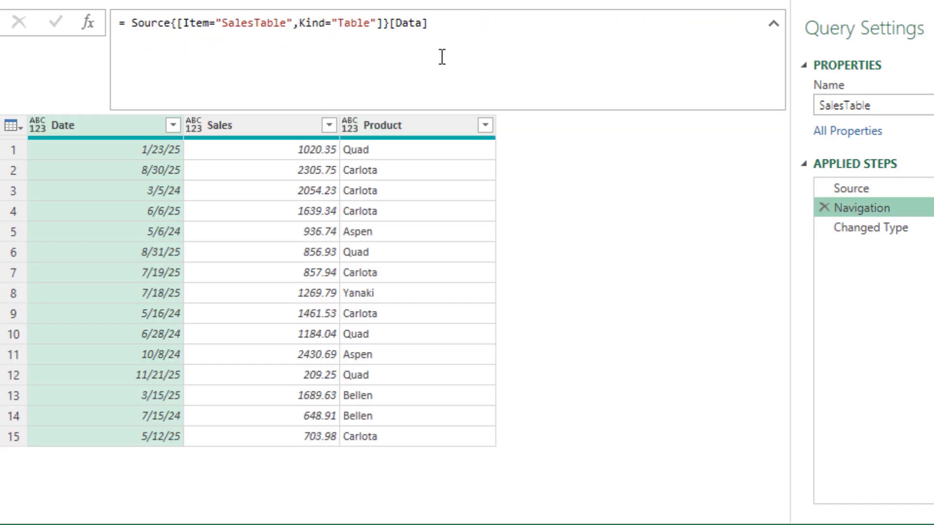
{"action": "left_click", "coordinate": [886, 232]}
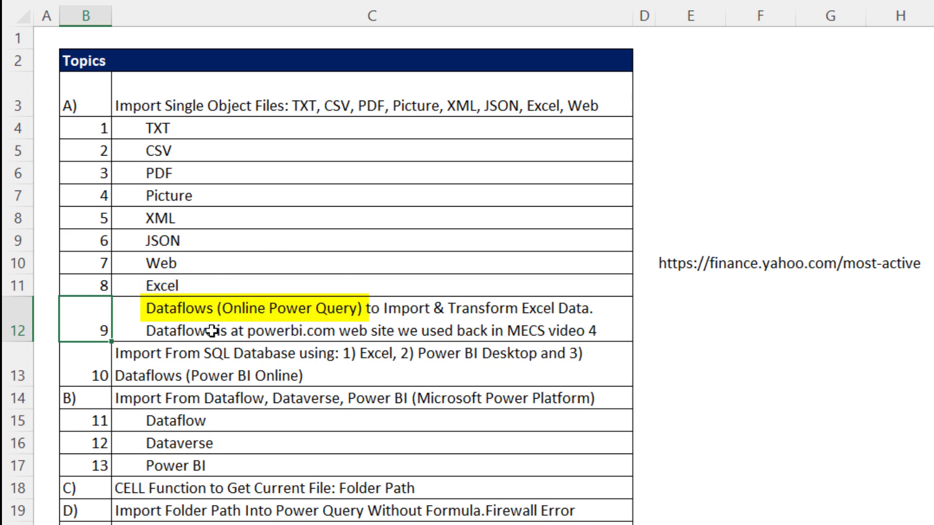
Select cell C15 beside the Dataflow topic on the Topics sheet.
{"action": "left_click", "coordinate": [193, 420]}
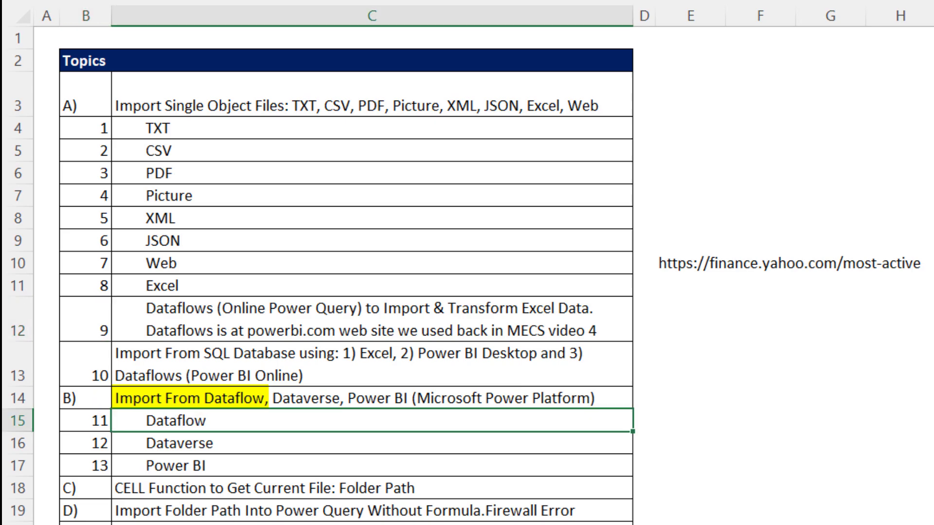
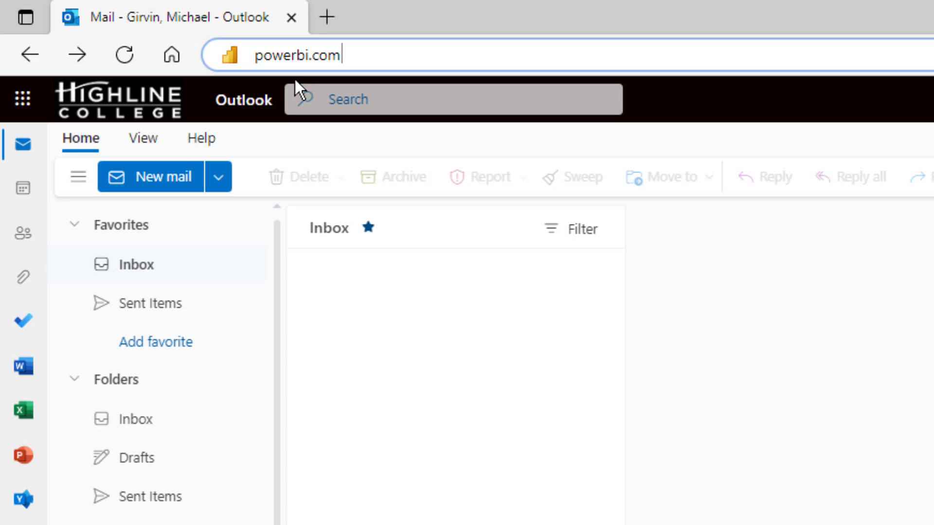
Launch Power BI in a new tab from the Outlook Microsoft 365 app launcher.
{"action": "key", "text": "Return"}
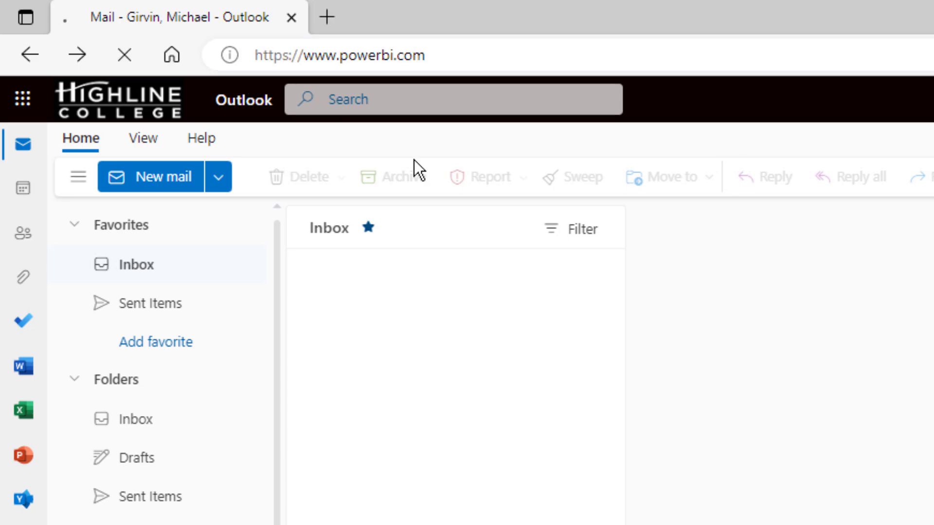
{"action": "left_click", "coordinate": [31, 56]}
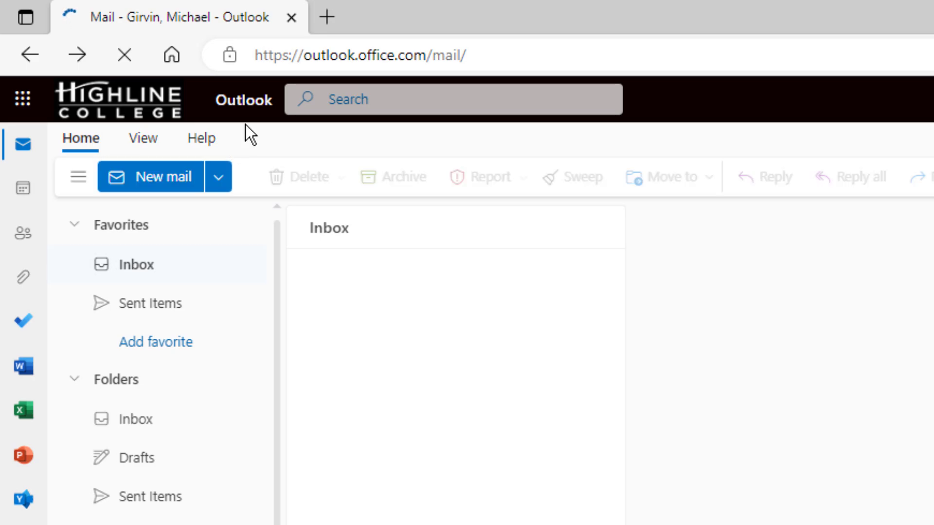
{"action": "left_click", "coordinate": [22, 107]}
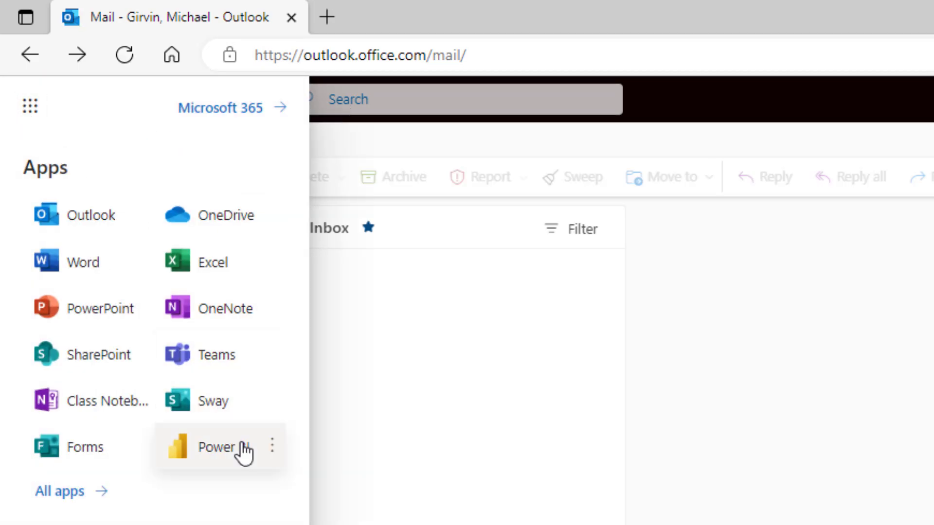
{"action": "left_click", "coordinate": [188, 454]}
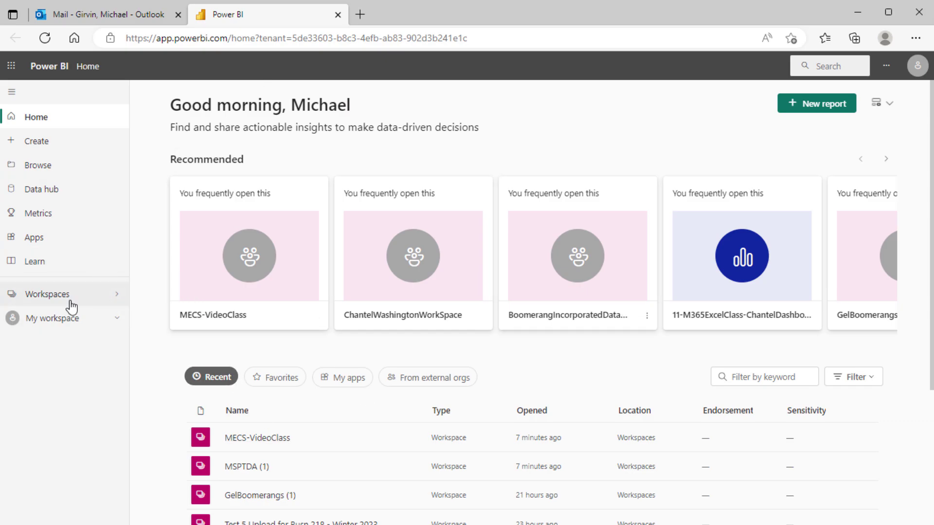
Open the MECS-VideoClass workspace and choose New > Dataflow.
{"action": "left_click", "coordinate": [117, 298]}
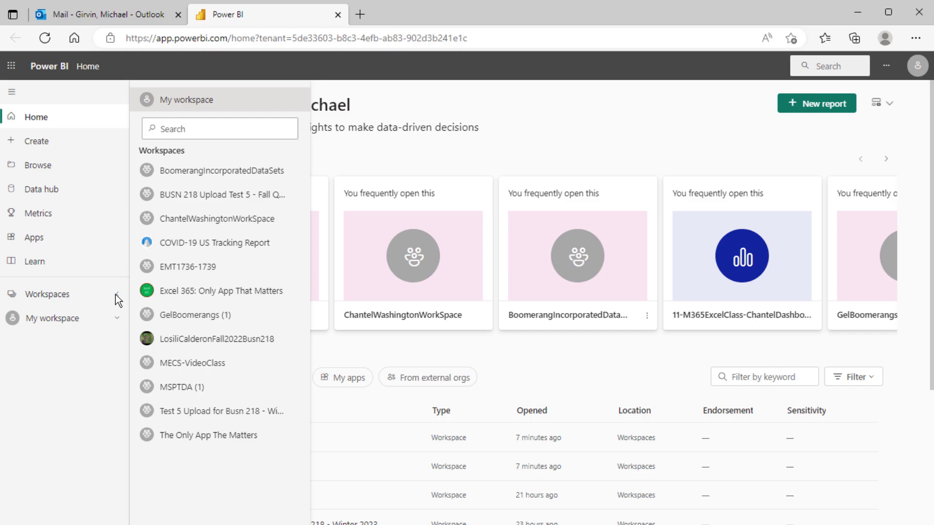
{"action": "left_click", "coordinate": [176, 370]}
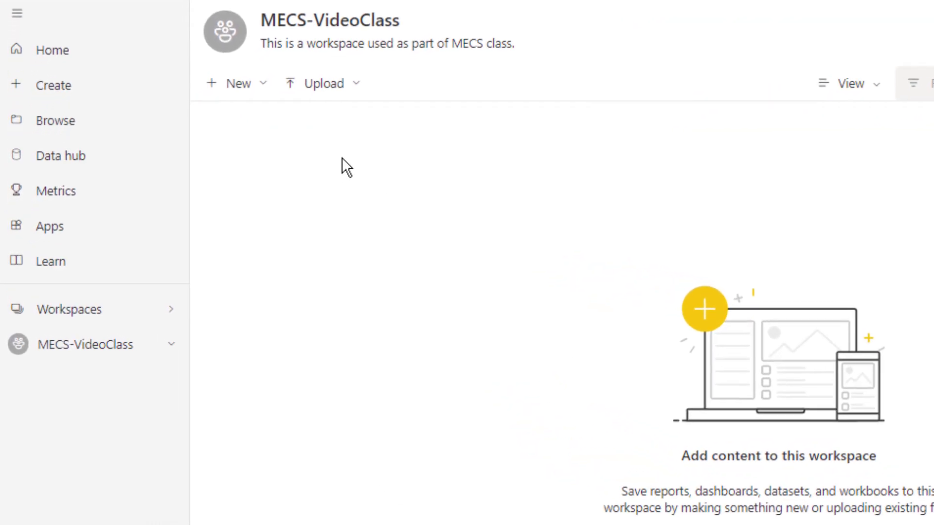
{"action": "left_click", "coordinate": [268, 90]}
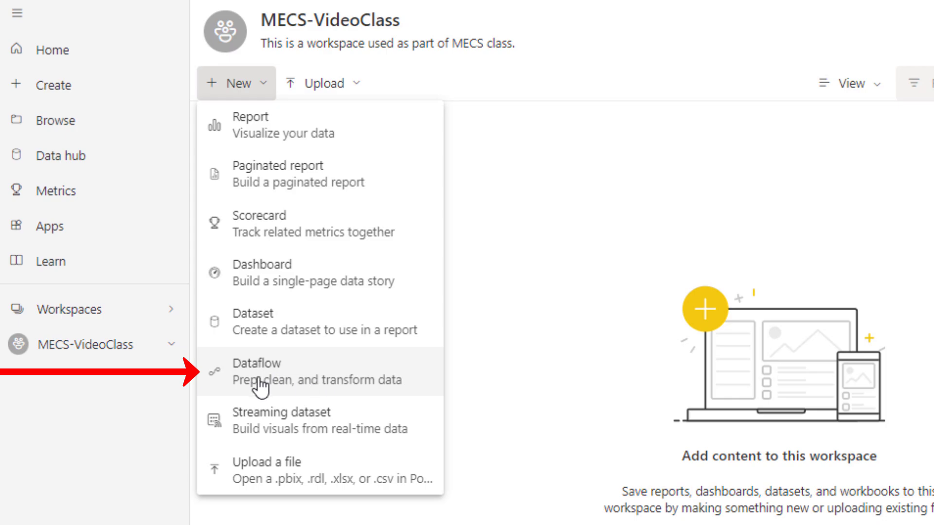
{"action": "left_click", "coordinate": [320, 384]}
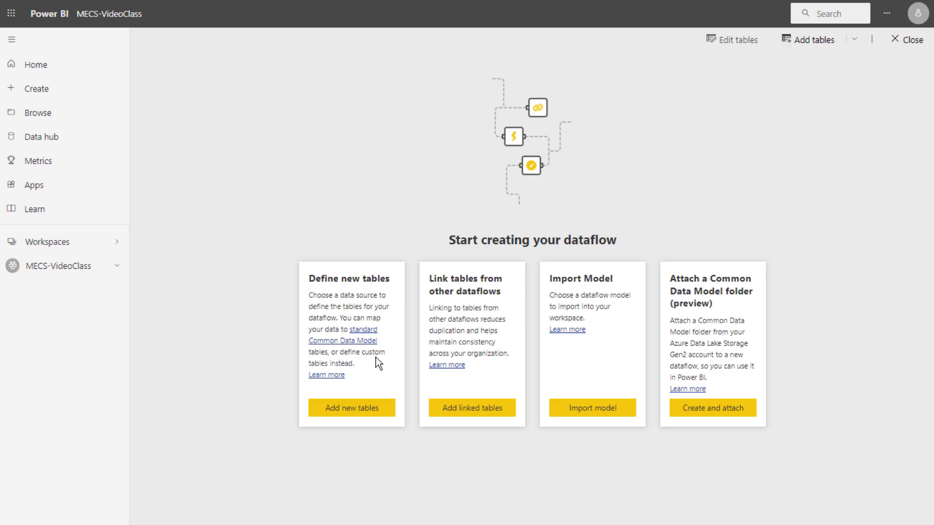
Upload 13-M365ExcelClassDataFlows.xlsx as an Excel workbook source for new tables.
{"action": "left_click", "coordinate": [371, 419]}
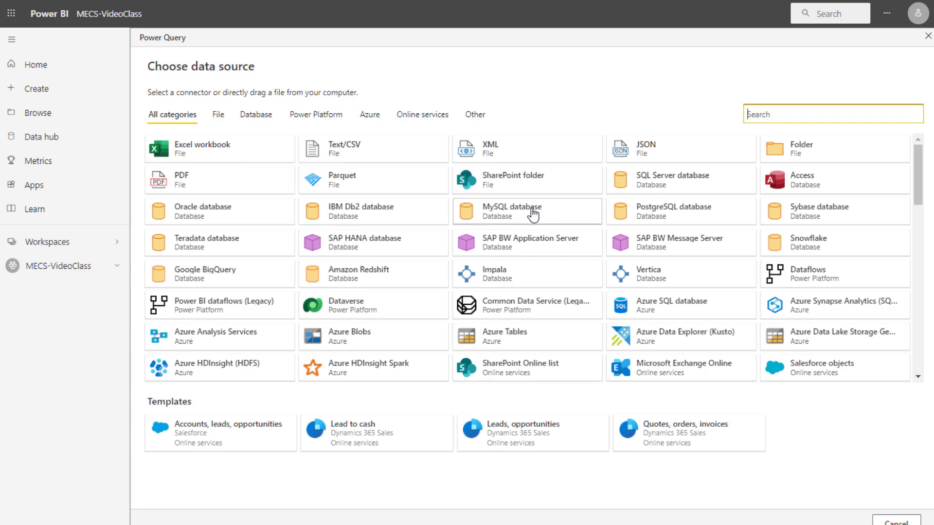
{"action": "left_click", "coordinate": [241, 159]}
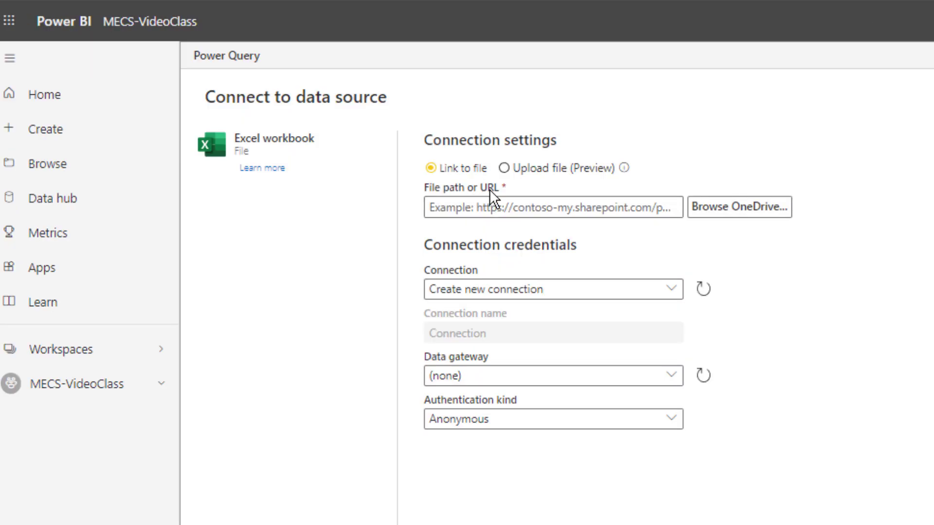
{"action": "left_click", "coordinate": [504, 168]}
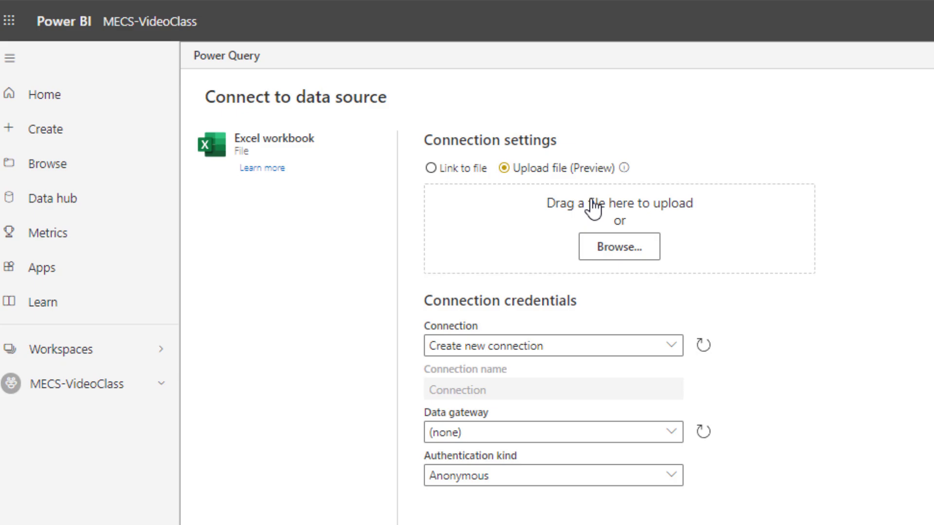
{"action": "left_click", "coordinate": [613, 249]}
{"action": "left_click", "coordinate": [261, 227]}
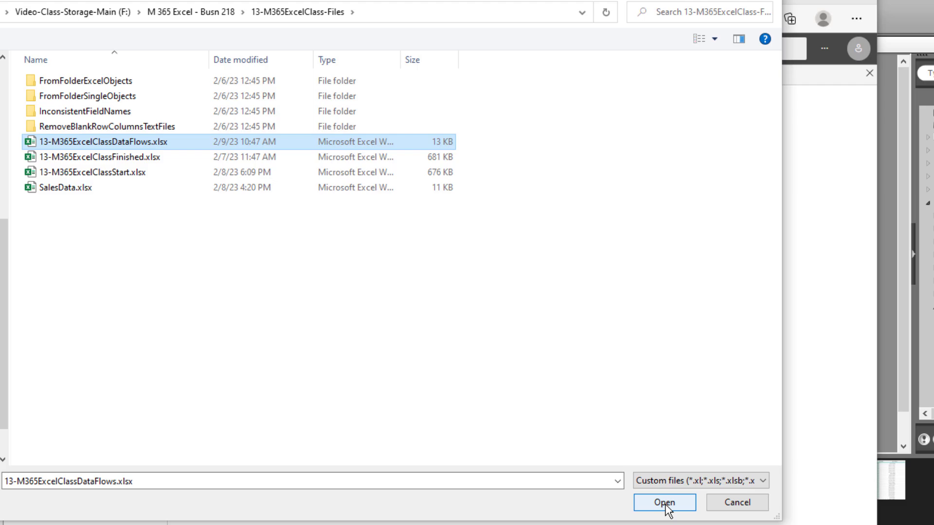
{"action": "left_click", "coordinate": [664, 504]}
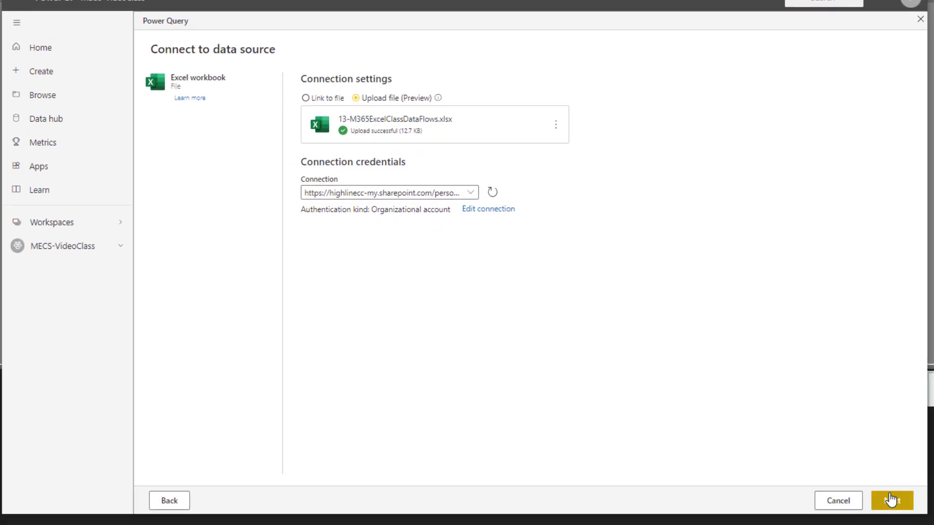
Tick the workbook's dBProducts and fPSales tables.
{"action": "left_click", "coordinate": [892, 502]}
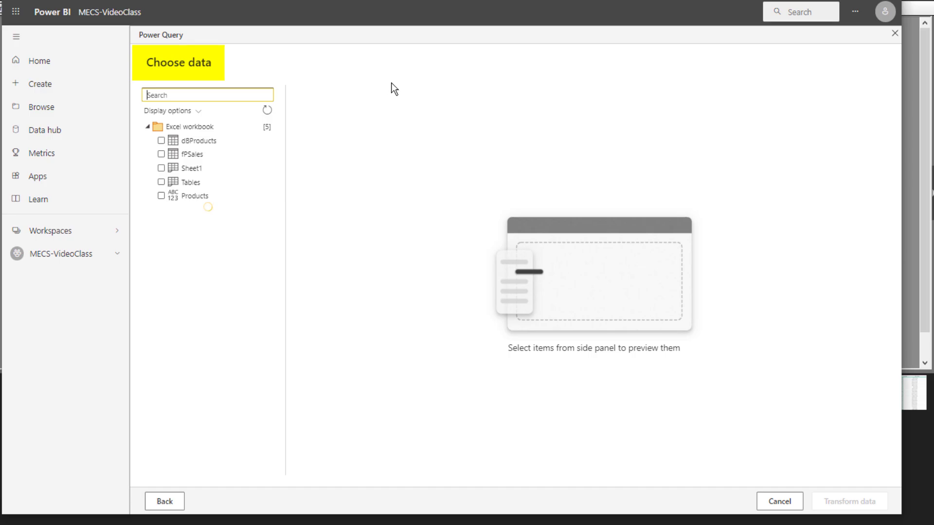
{"action": "left_click", "coordinate": [161, 140]}
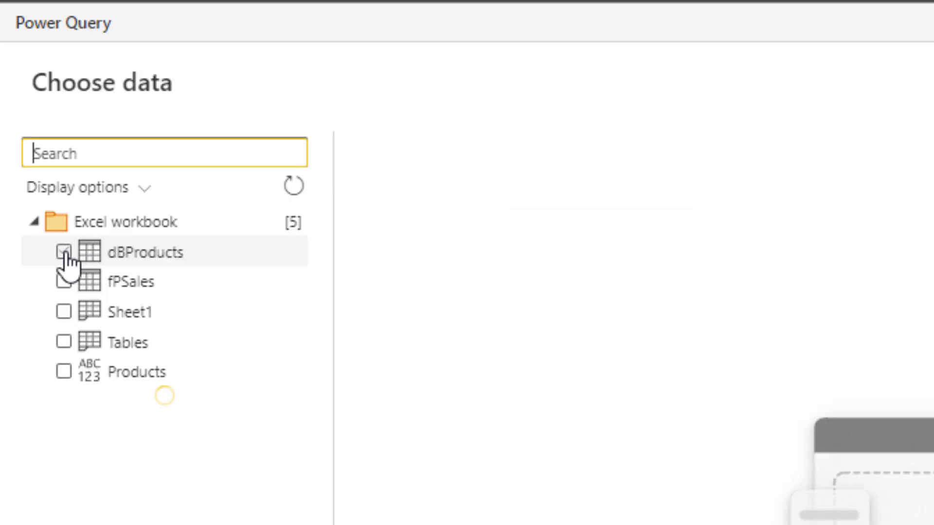
{"action": "left_click", "coordinate": [65, 252]}
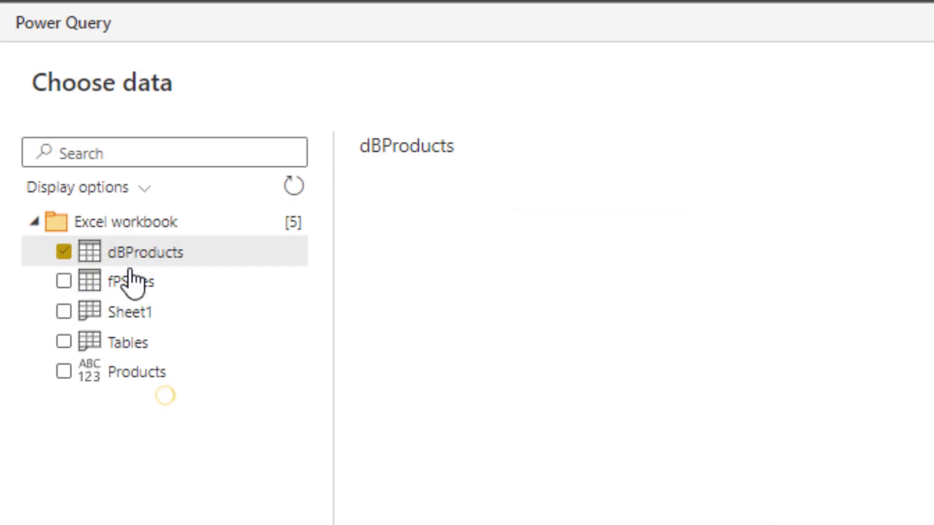
{"action": "left_click", "coordinate": [68, 284]}
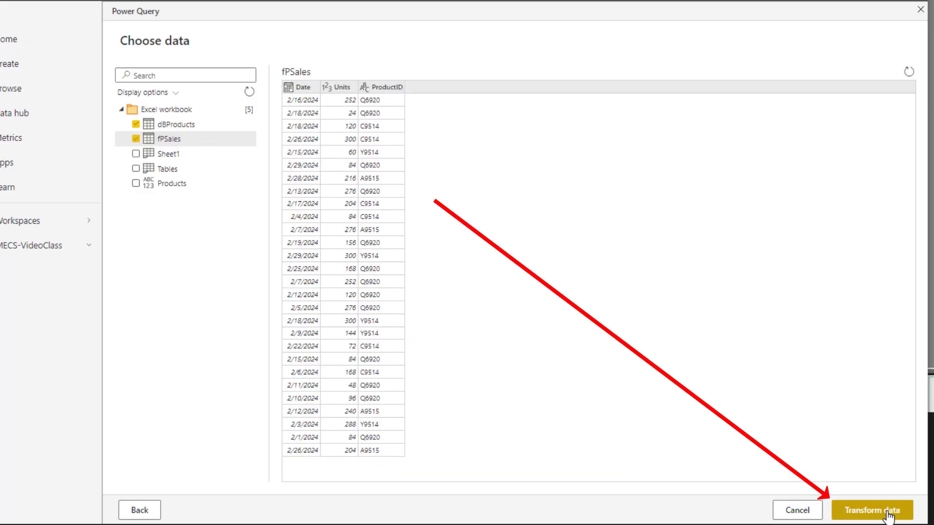
Load dBProducts and fPSales into the query editor and display the fPSales table.
{"action": "left_click", "coordinate": [880, 515]}
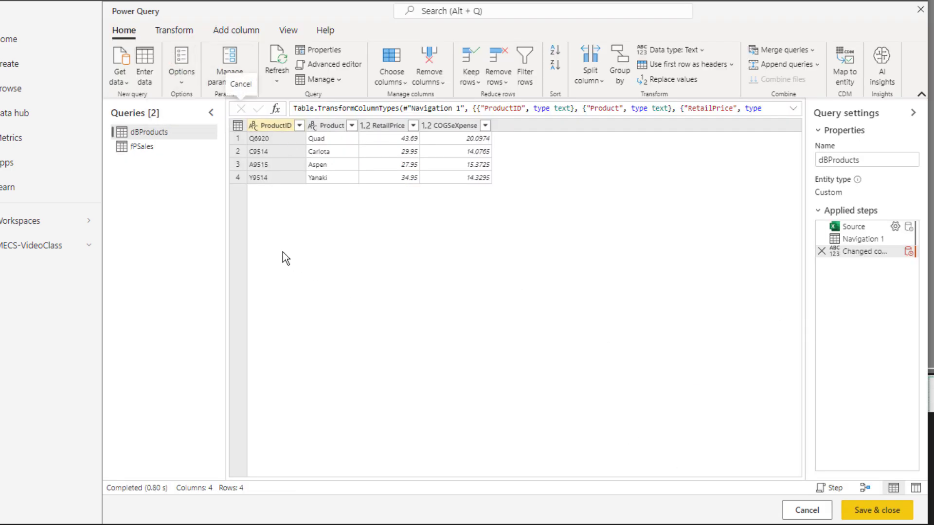
{"action": "left_click", "coordinate": [171, 32]}
{"action": "left_click", "coordinate": [251, 31]}
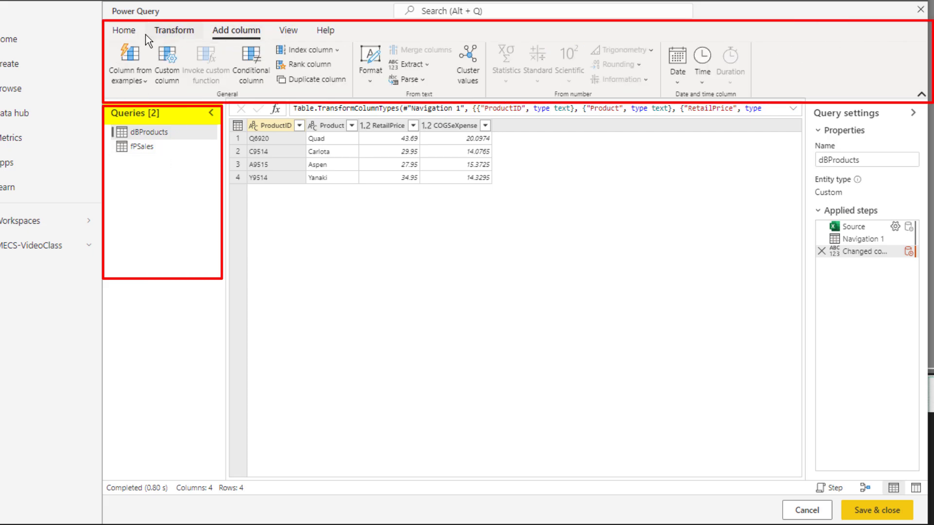
{"action": "left_click", "coordinate": [127, 32]}
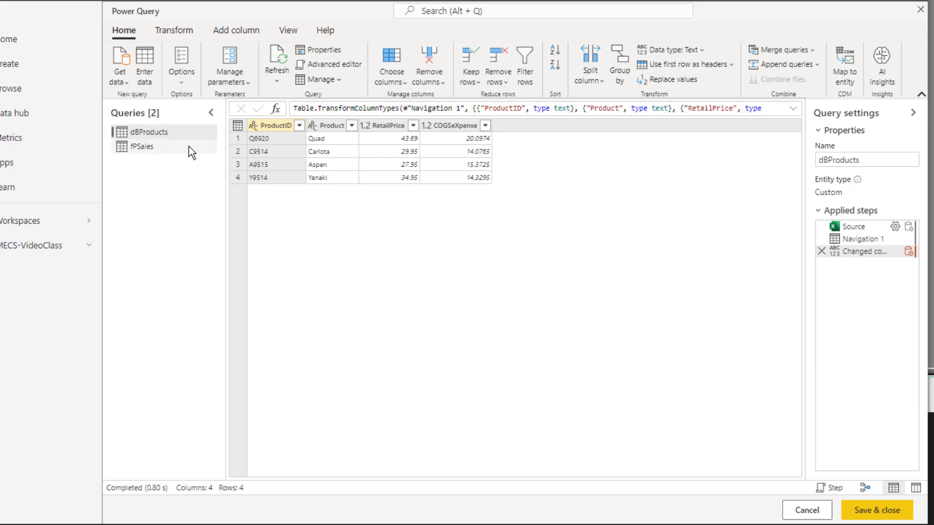
{"action": "left_click", "coordinate": [150, 148]}
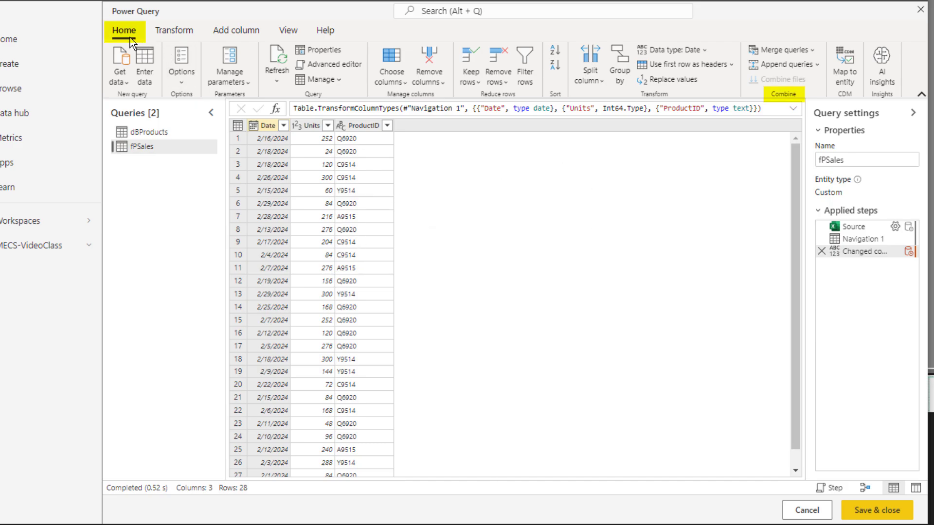
Merge fPSales with dBProducts on ProductID using fuzzy matching.
{"action": "left_click", "coordinate": [815, 52]}
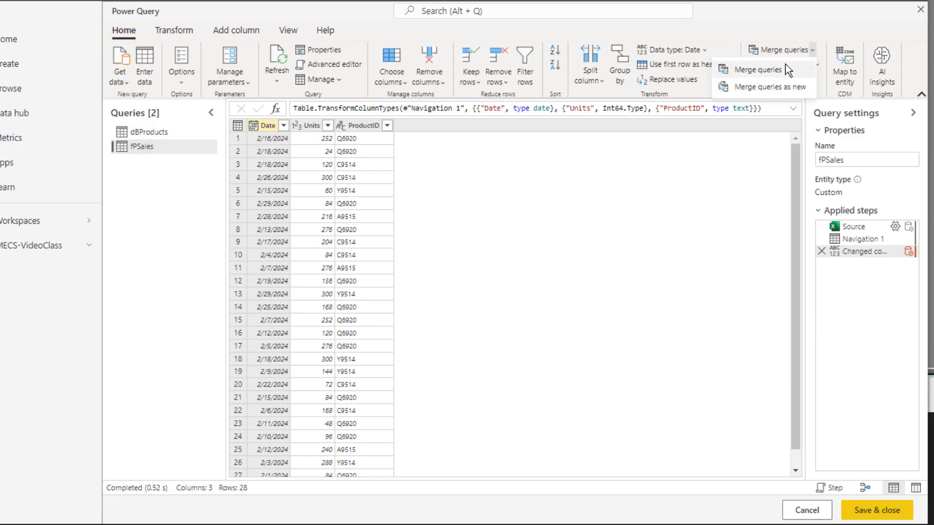
{"action": "left_click", "coordinate": [754, 72]}
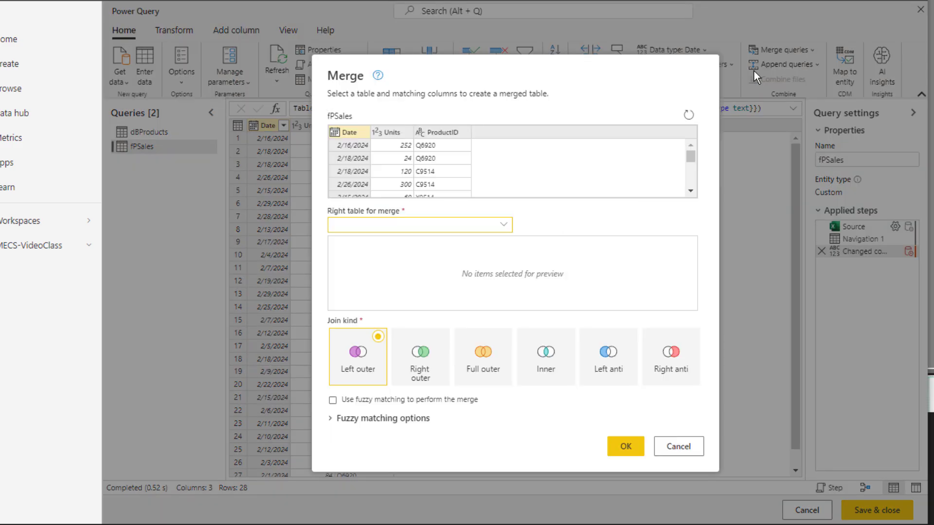
{"action": "left_click", "coordinate": [455, 132]}
{"action": "left_click", "coordinate": [395, 229]}
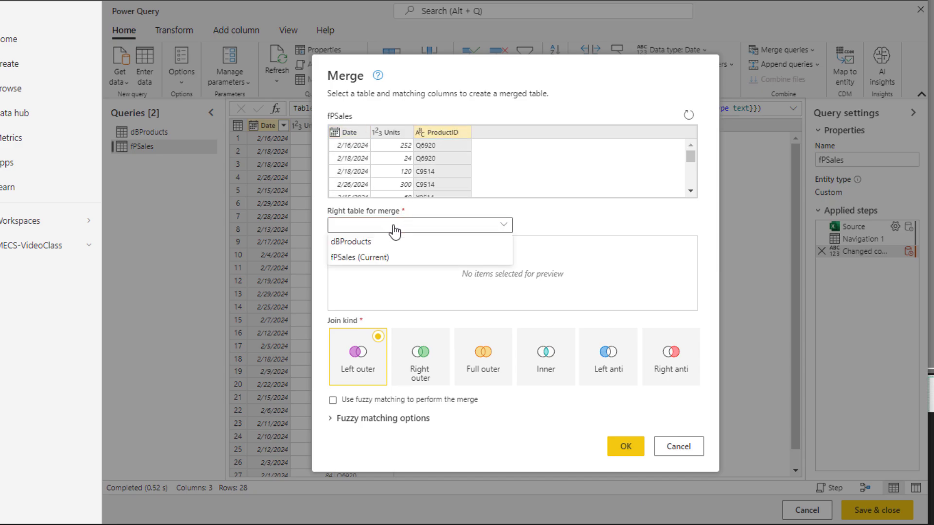
{"action": "left_click", "coordinate": [377, 242]}
{"action": "left_click", "coordinate": [360, 244]}
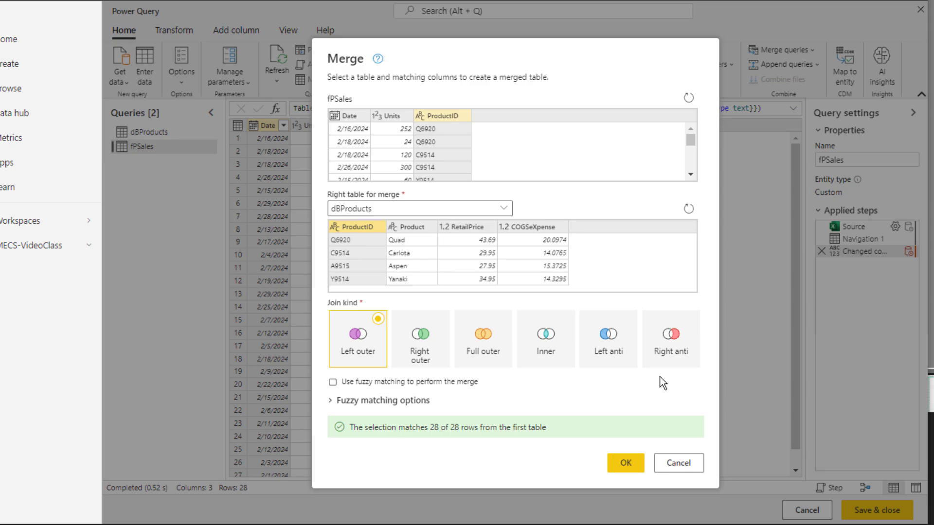
{"action": "left_click", "coordinate": [335, 382]}
{"action": "left_click", "coordinate": [627, 464]}
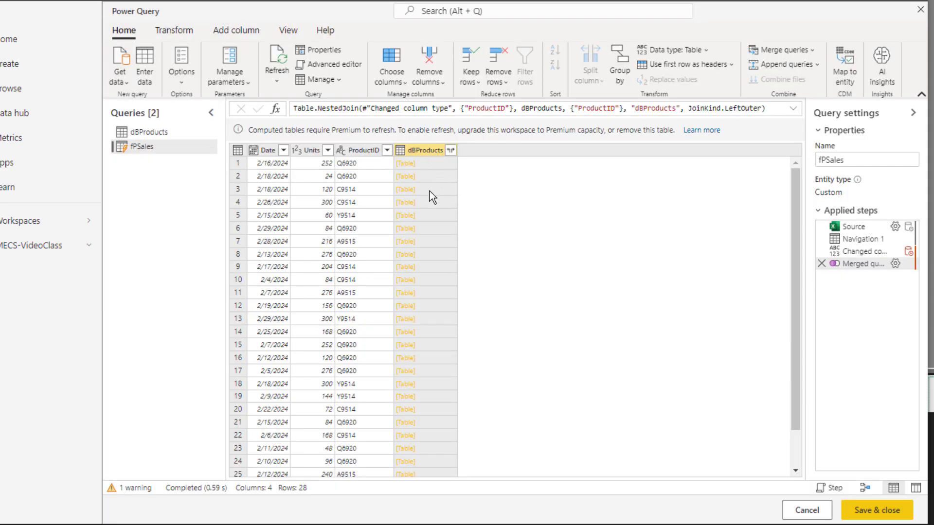
Expand the merged dBProducts column to Product, RetailPrice and COGSeXpense.
{"action": "left_click", "coordinate": [450, 151]}
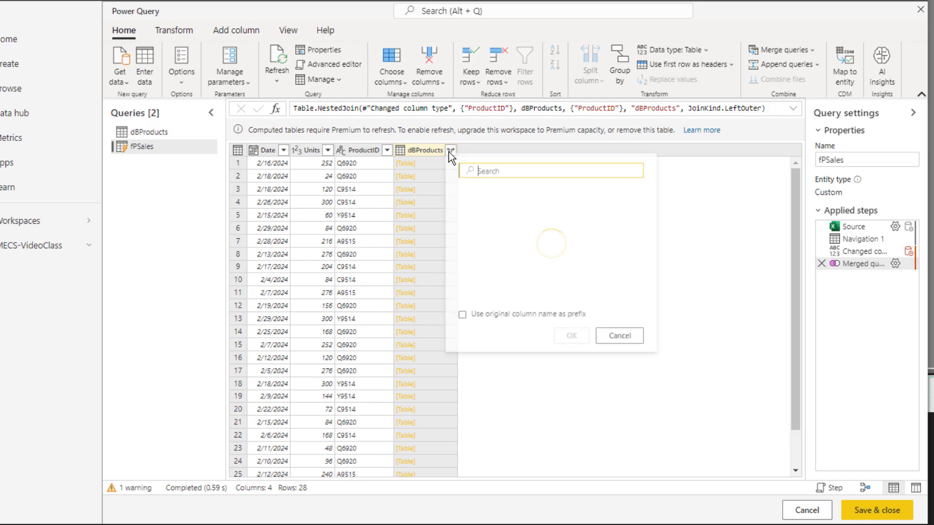
{"action": "left_click", "coordinate": [471, 194]}
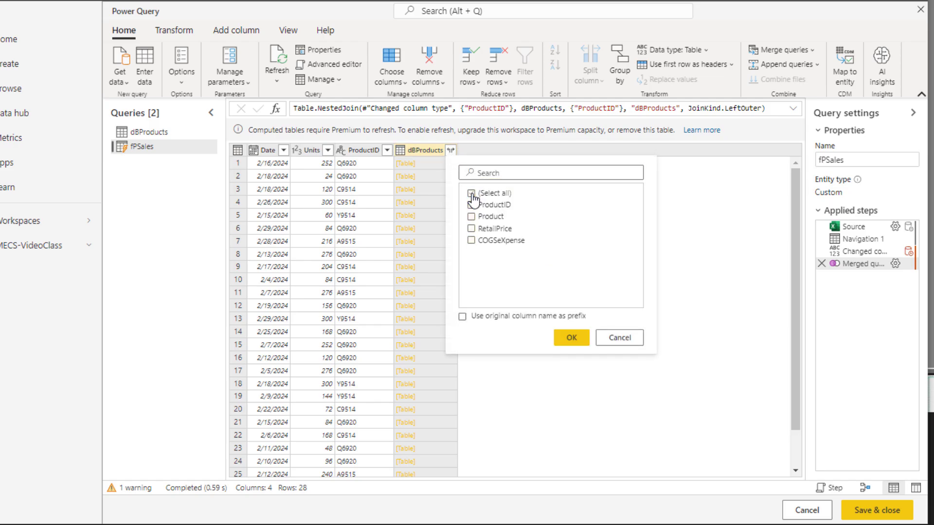
{"action": "left_click", "coordinate": [472, 216]}
{"action": "left_click", "coordinate": [472, 229]}
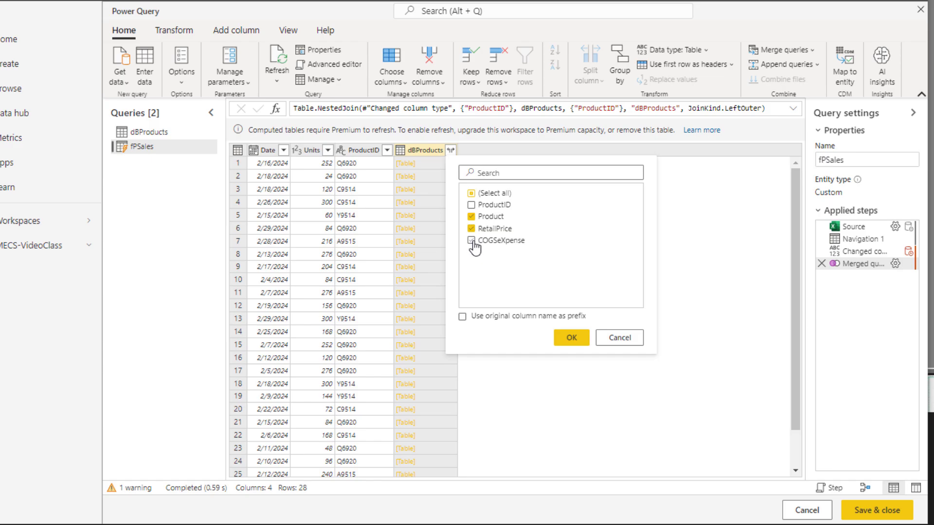
{"action": "left_click", "coordinate": [568, 345]}
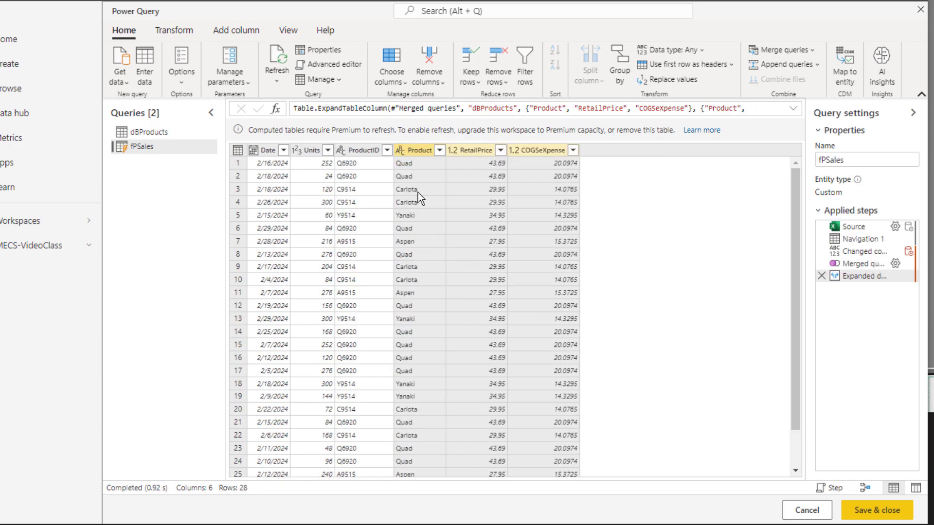
{"action": "left_click", "coordinate": [475, 151]}
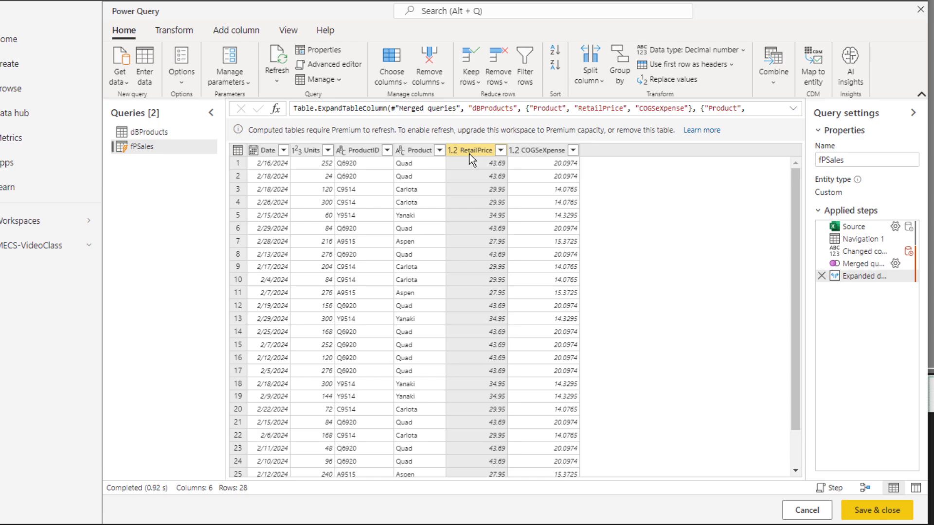
Multiply RetailPrice by Units into a new column.
{"action": "key", "text": "ctrl"}
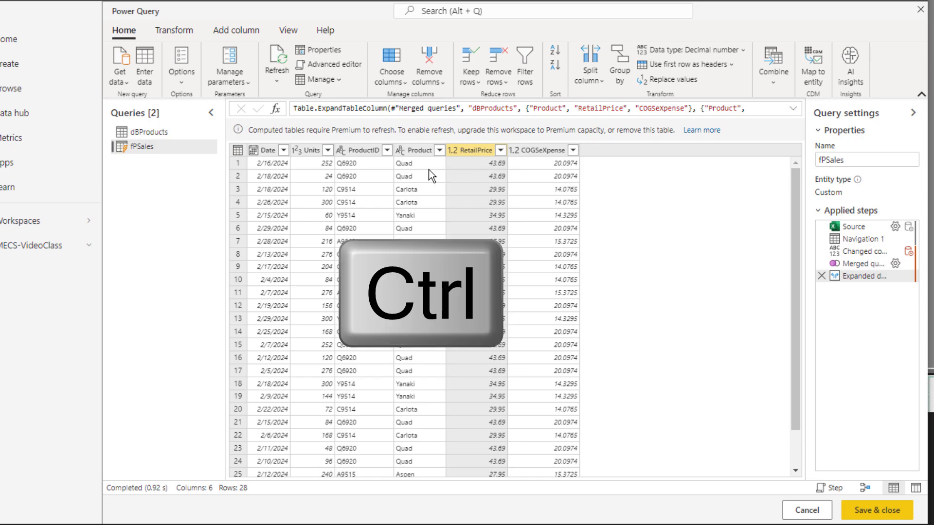
{"action": "left_click", "coordinate": [307, 152], "text": "ctrl"}
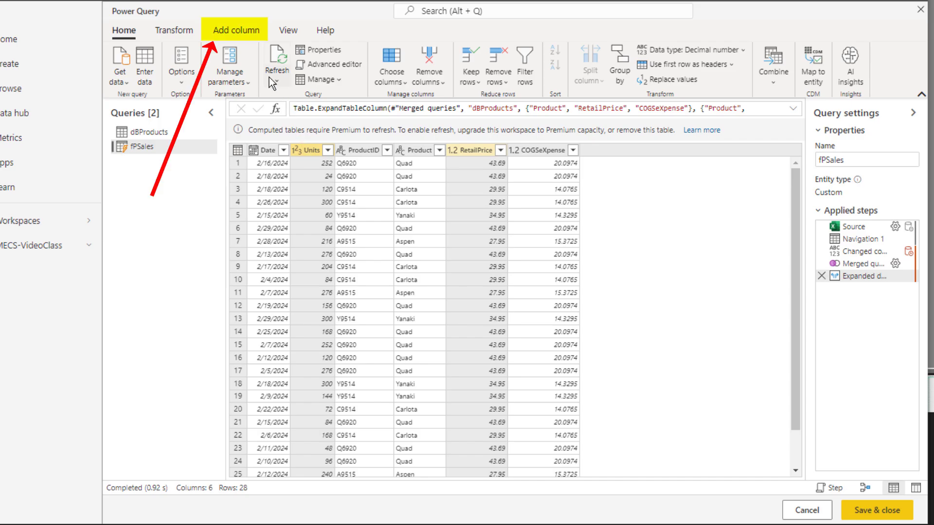
{"action": "left_click", "coordinate": [244, 32]}
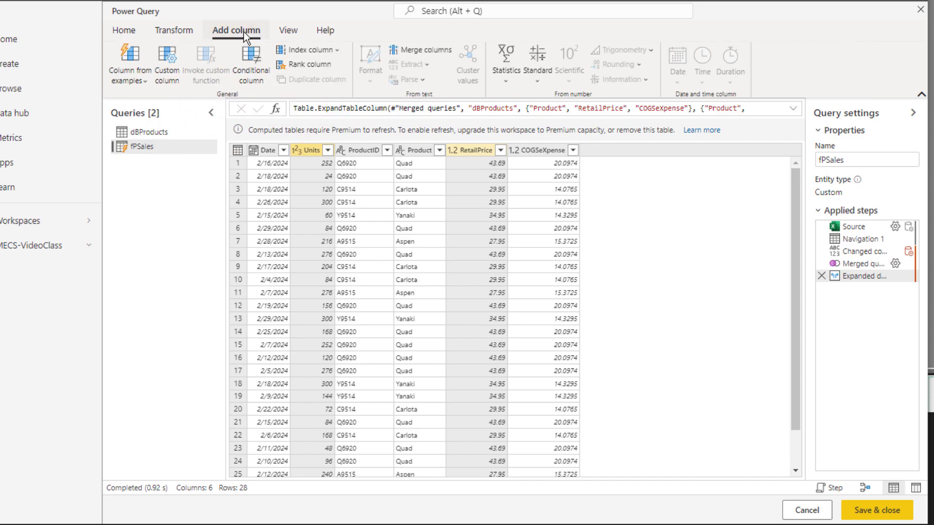
{"action": "left_click", "coordinate": [535, 83]}
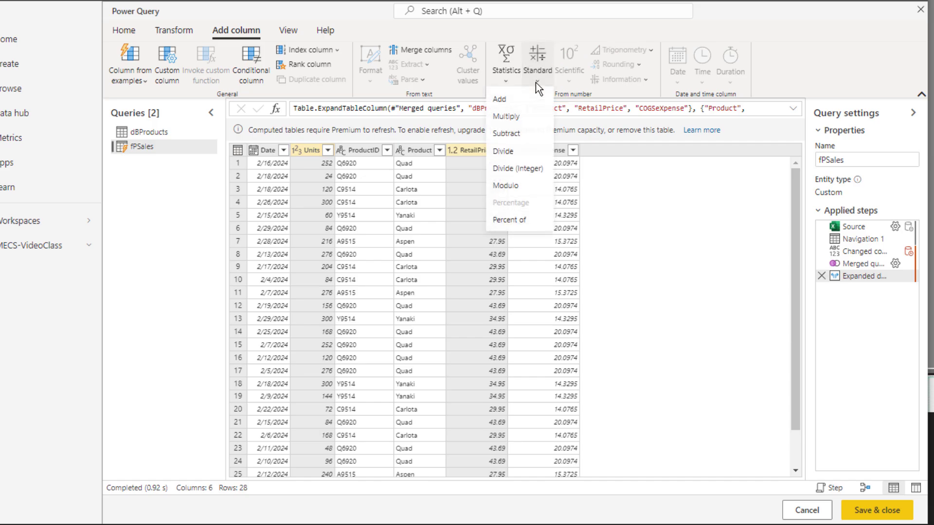
{"action": "left_click", "coordinate": [524, 121]}
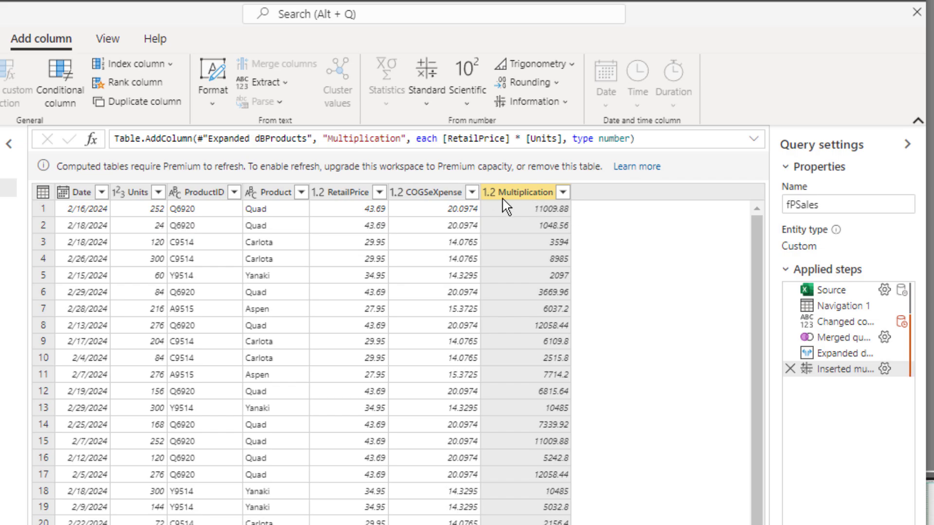
Rename the new column Revenue and round it to 2 decimals with Number.Round.
{"action": "double_click", "coordinate": [375, 139]}
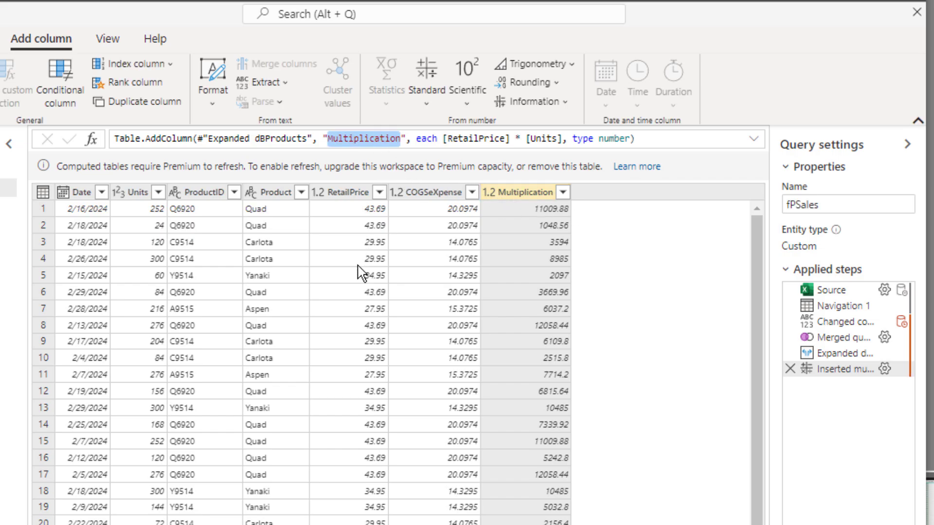
{"action": "type", "text": "Revenue"}
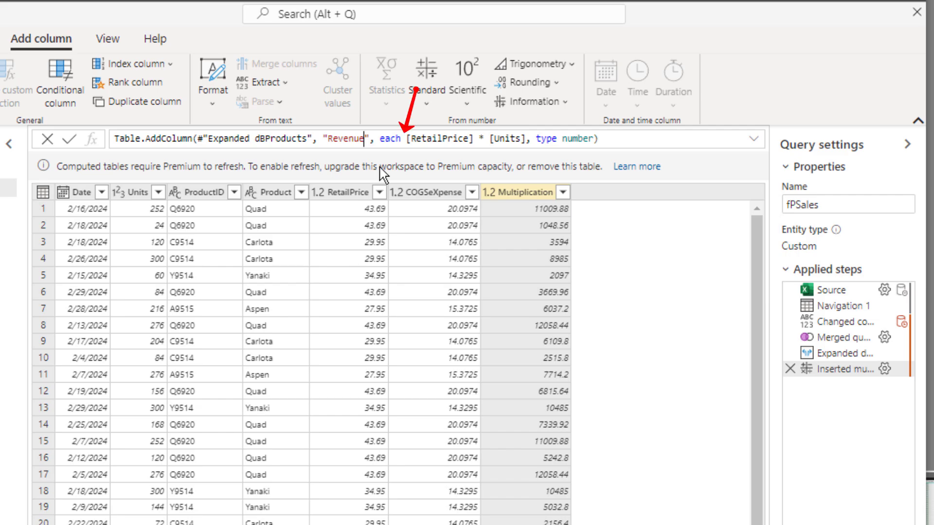
{"action": "left_click", "coordinate": [401, 141]}
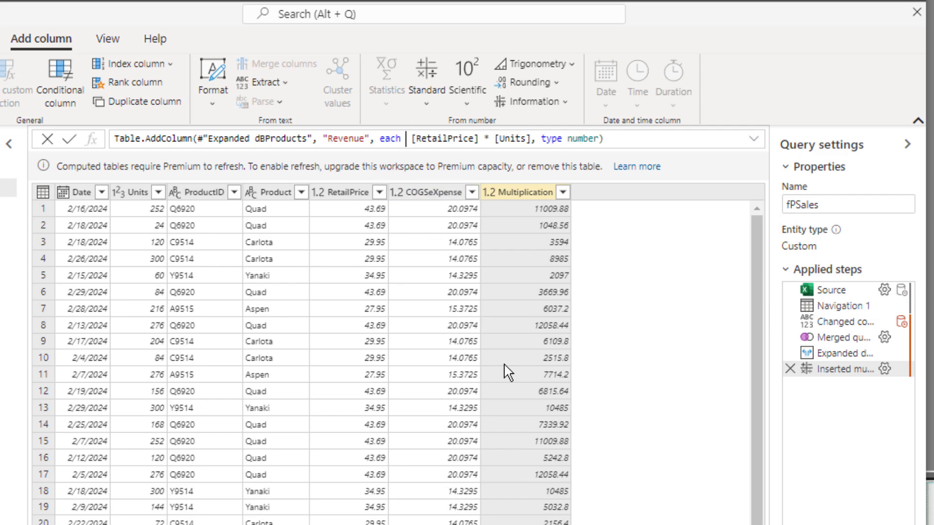
{"action": "type", "text": "Number."}
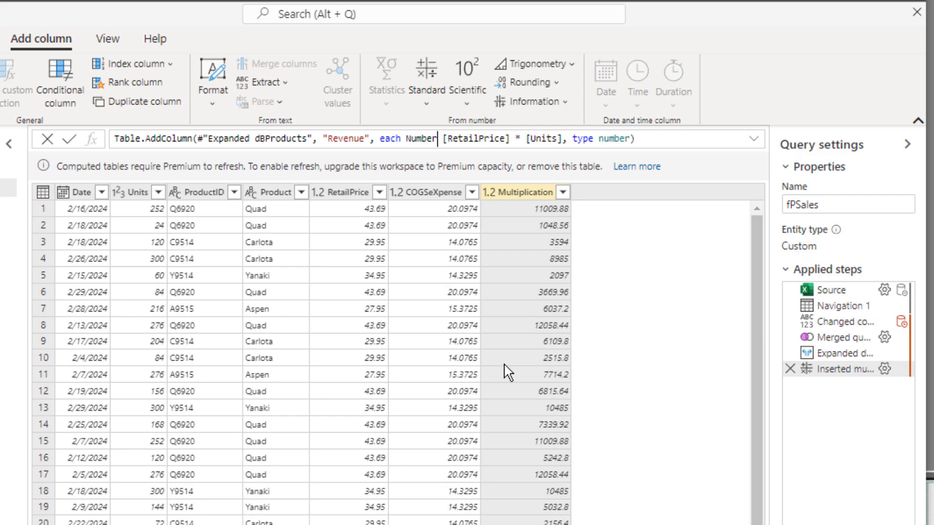
{"action": "type", "text": "Round"}
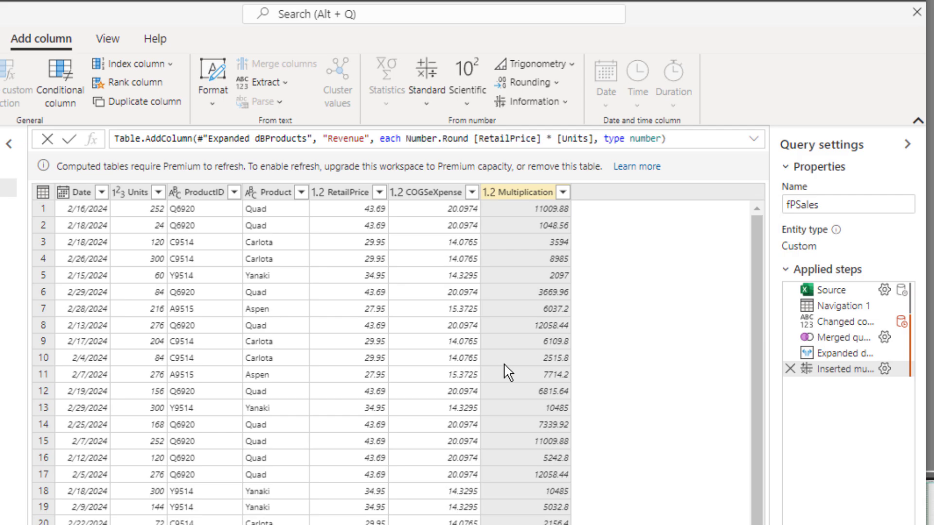
{"action": "type", "text": "("}
{"action": "key", "text": "Delete"}
{"action": "key", "text": "Delete"}
{"action": "left_click", "coordinate": [595, 139]}
{"action": "type", "text": ",2),"}
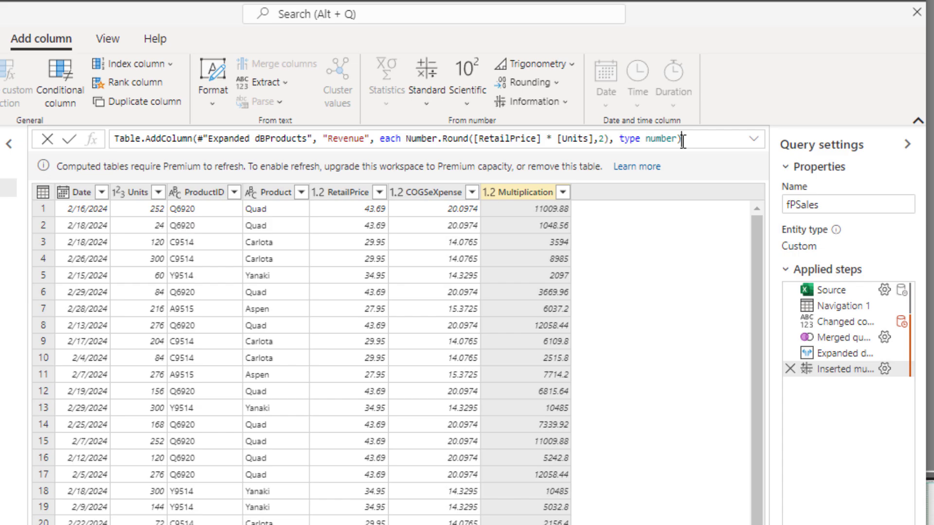
{"action": "key", "text": "Return"}
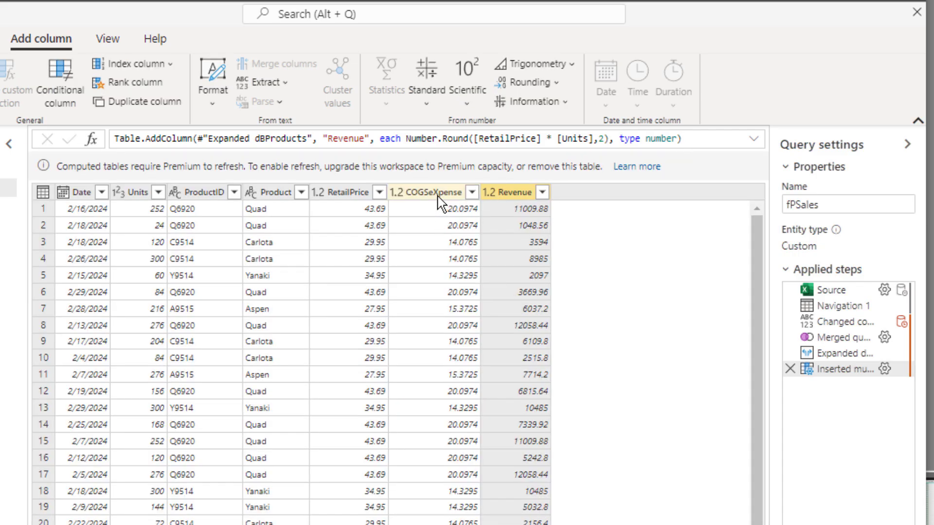
Multiply COGSeXpense by Units into a new COGS column.
{"action": "left_click", "coordinate": [437, 194]}
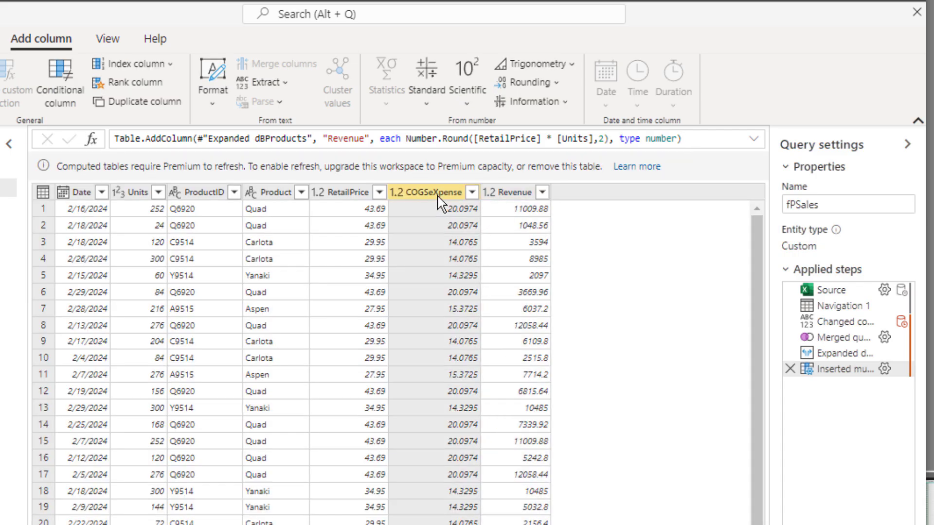
{"action": "left_click", "coordinate": [138, 197], "text": "ctrl"}
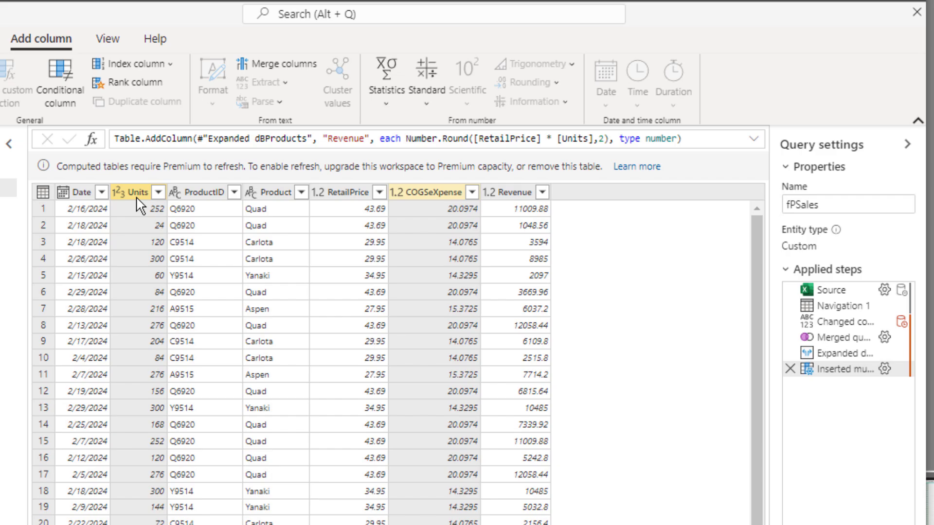
{"action": "left_click", "coordinate": [427, 103]}
{"action": "left_click", "coordinate": [403, 148]}
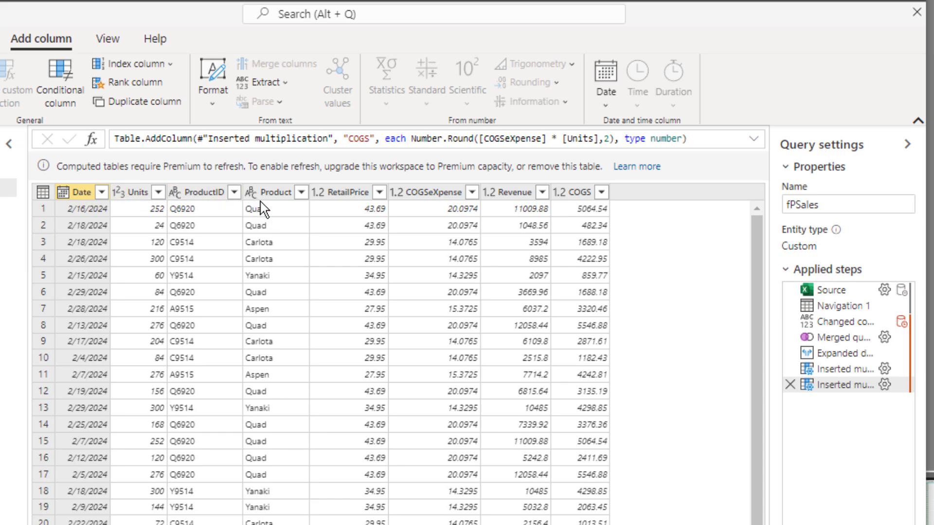
Select the Date, Product, Units and Revenue columns together.
{"action": "left_click", "coordinate": [283, 196], "text": "ctrl"}
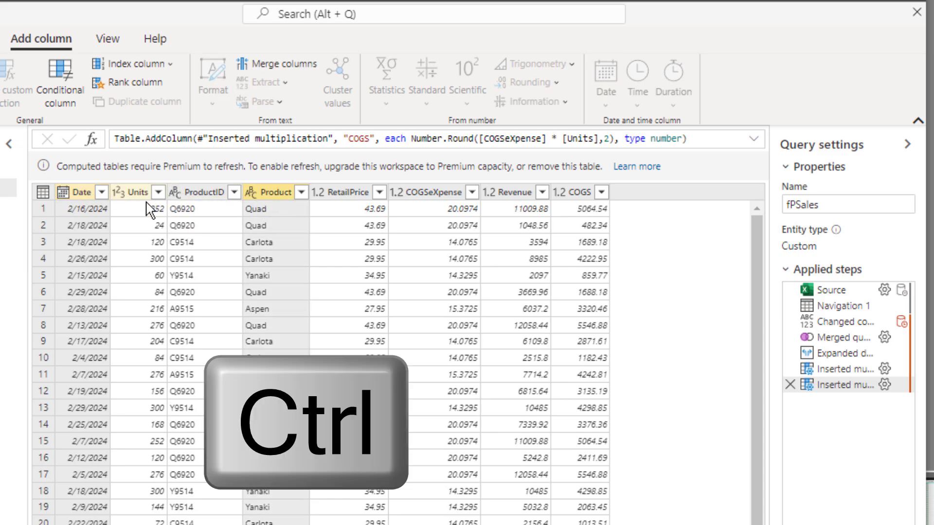
{"action": "left_click", "coordinate": [134, 195], "text": "ctrl"}
{"action": "left_click", "coordinate": [509, 196], "text": "ctrl"}
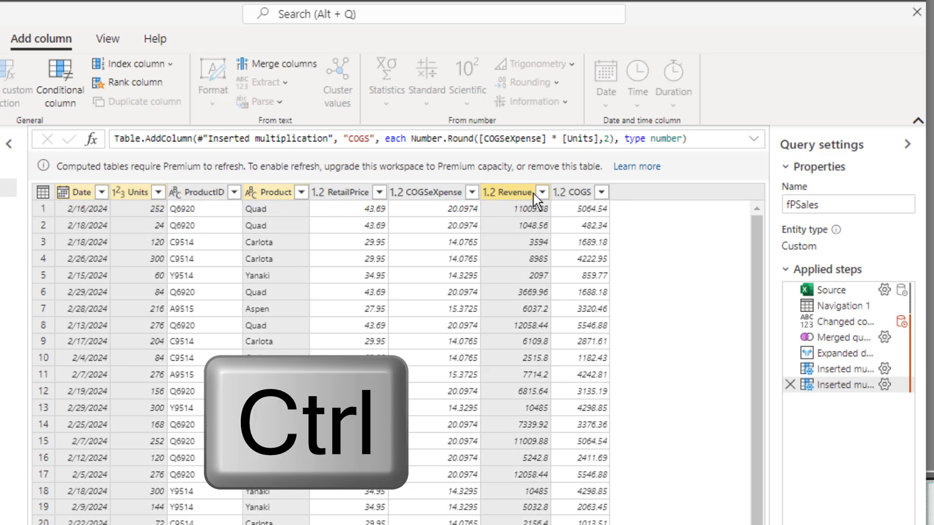
Keep only Date, Product, Units, Revenue and COGS via Remove other columns.
{"action": "left_click", "coordinate": [582, 192], "text": "ctrl"}
{"action": "right_click", "coordinate": [503, 196]}
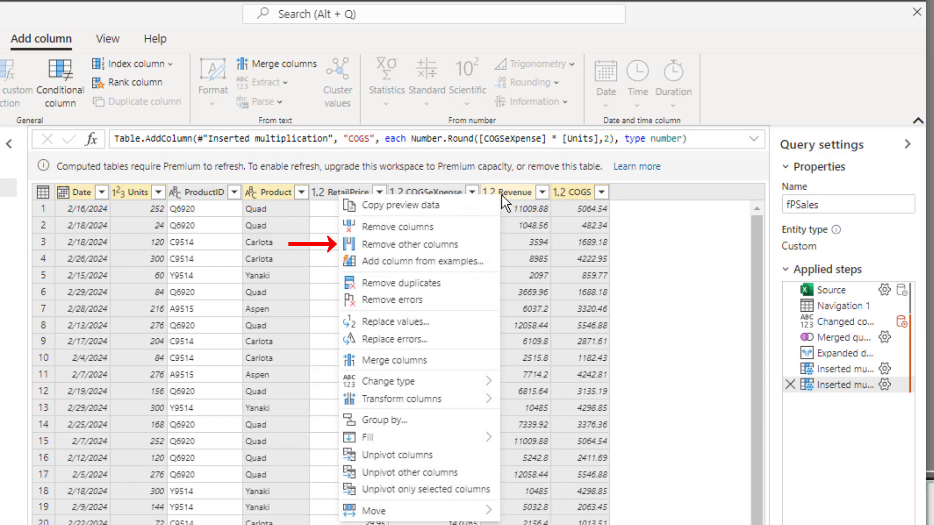
{"action": "left_click", "coordinate": [459, 245]}
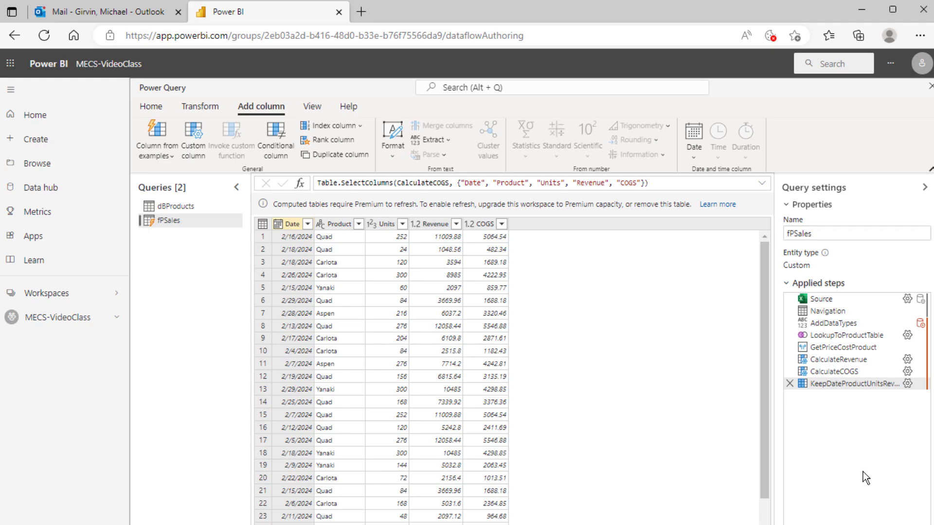
Rename the query steps descriptively in the Advanced editor, e.g. KeepDateProductUnitsRevCOGS.
{"action": "left_click", "coordinate": [156, 110]}
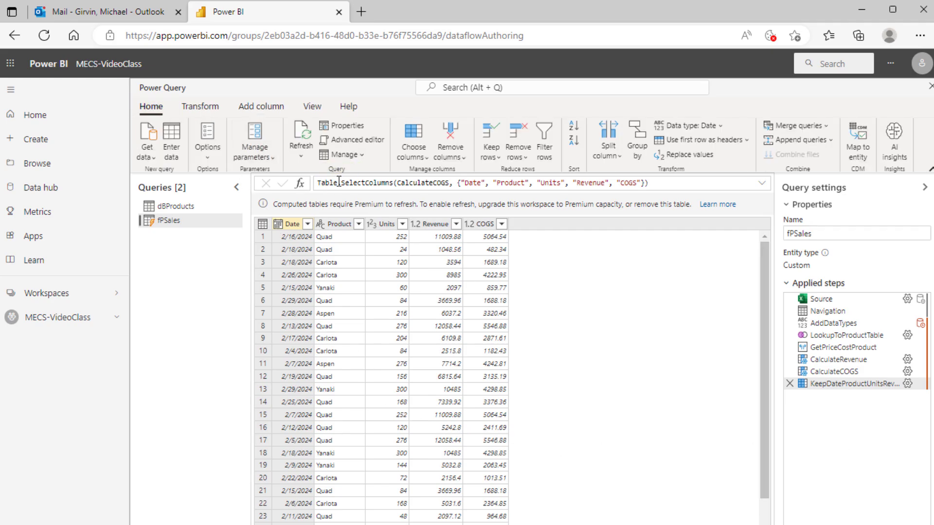
{"action": "left_click", "coordinate": [353, 145]}
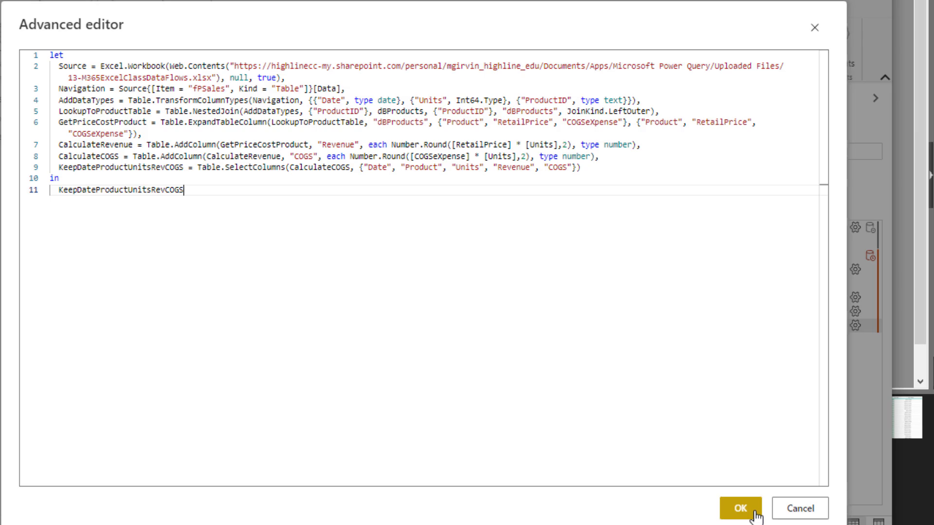
{"action": "left_click", "coordinate": [741, 508]}
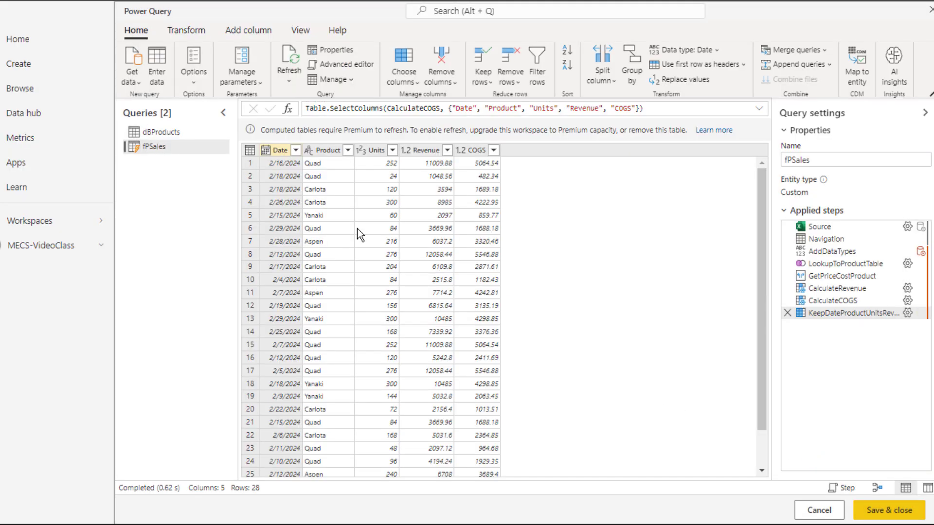
Disable loading for the dBProducts query.
{"action": "left_click", "coordinate": [176, 138]}
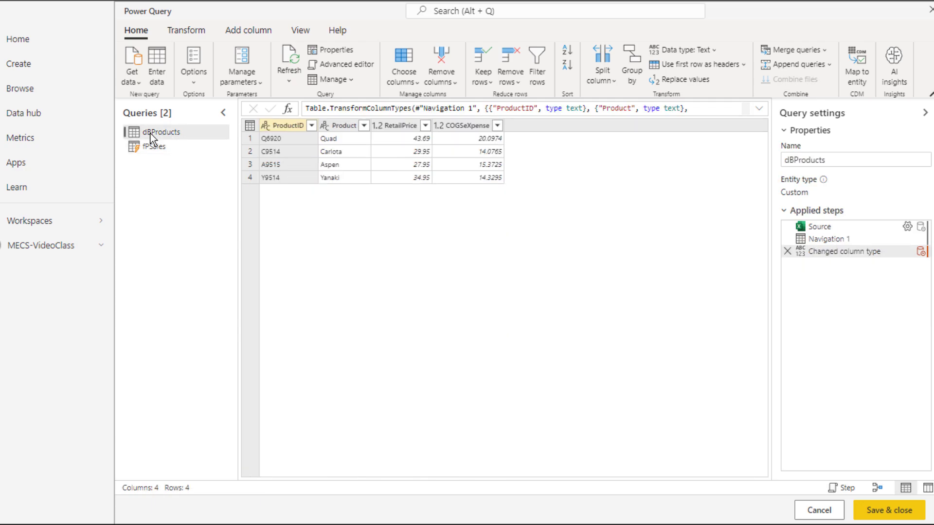
{"action": "right_click", "coordinate": [164, 138]}
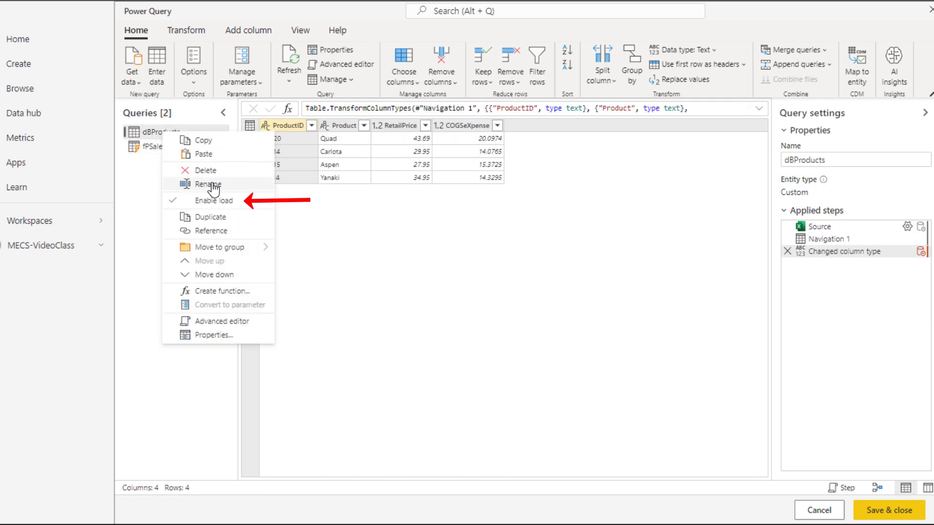
{"action": "left_click", "coordinate": [222, 203]}
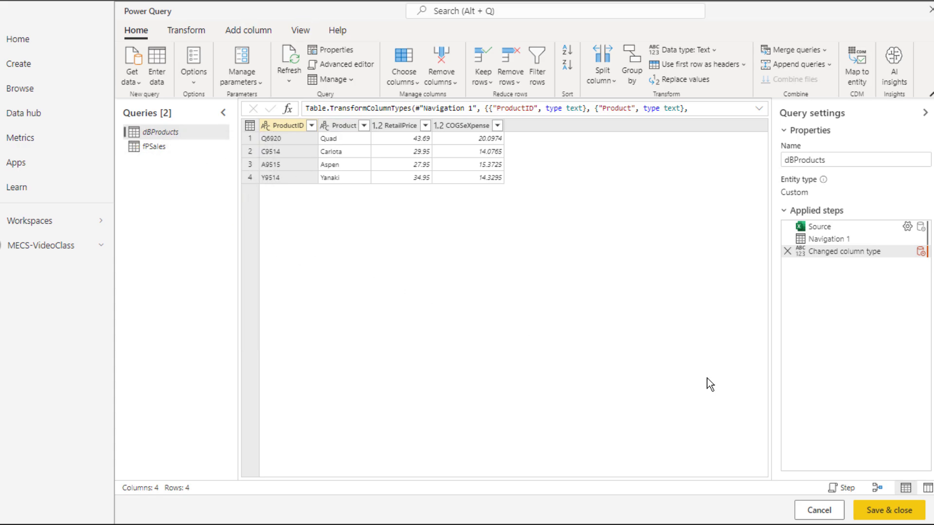
Save the dataflow as MECS13ProductSales with a description about combining two Excel tables.
{"action": "left_click", "coordinate": [890, 512]}
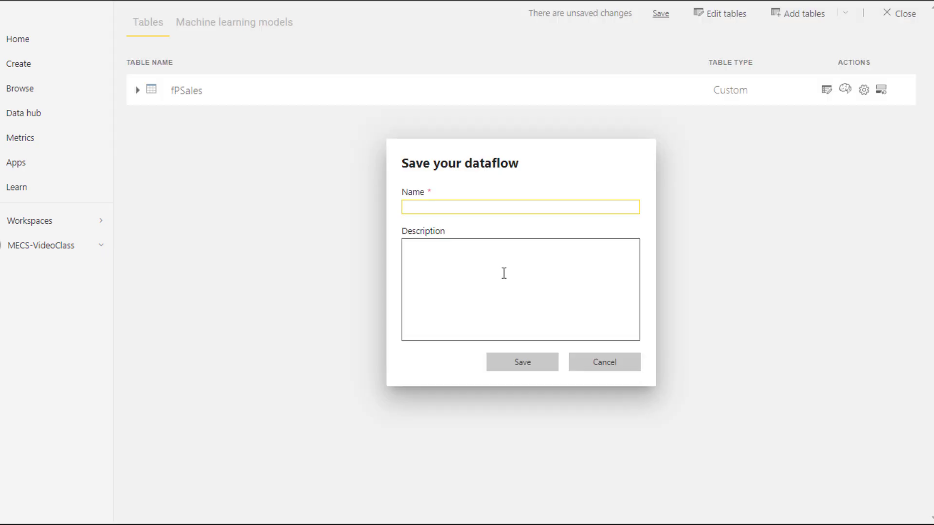
{"action": "type", "text": "MECS13ProductSales"}
{"action": "left_click", "coordinate": [504, 273]}
{"action": "type", "text": "Converted two tables from Excel file into single table using Dataflows to make table available to workspace members."}
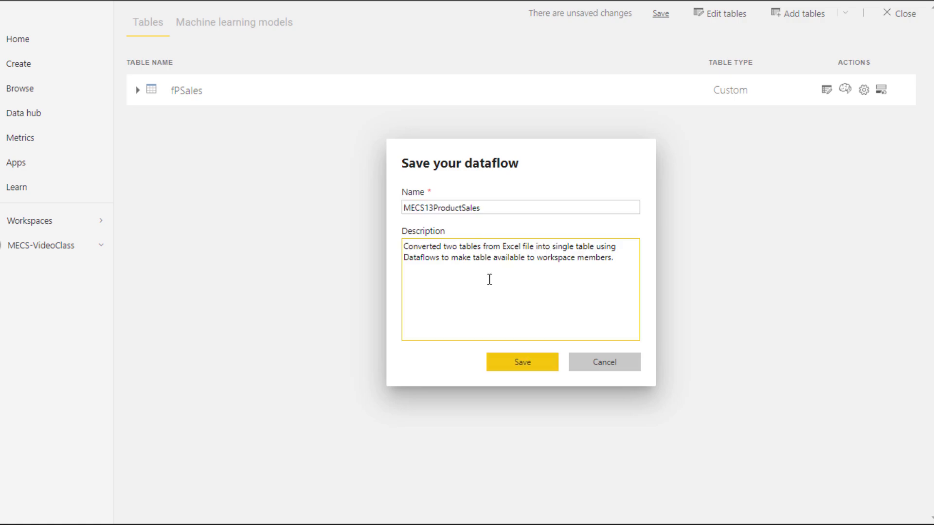
{"action": "left_click", "coordinate": [532, 363]}
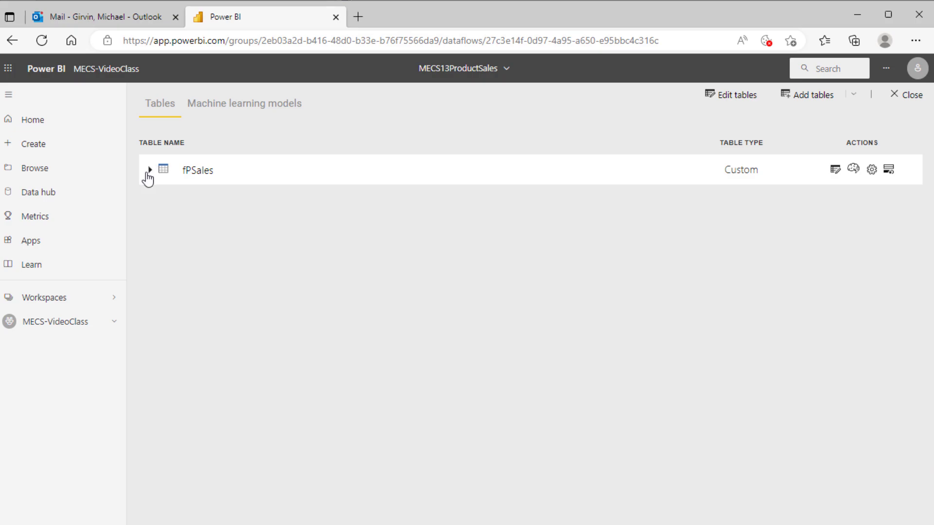
Inspect fPSales' column types, open its query in Power Query Online, then save and close.
{"action": "left_click", "coordinate": [149, 171]}
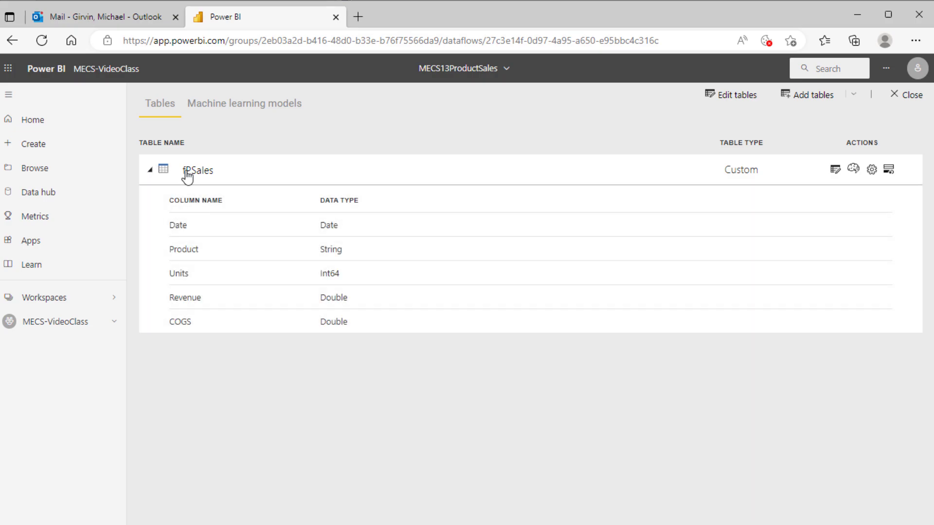
{"action": "left_click", "coordinate": [836, 170]}
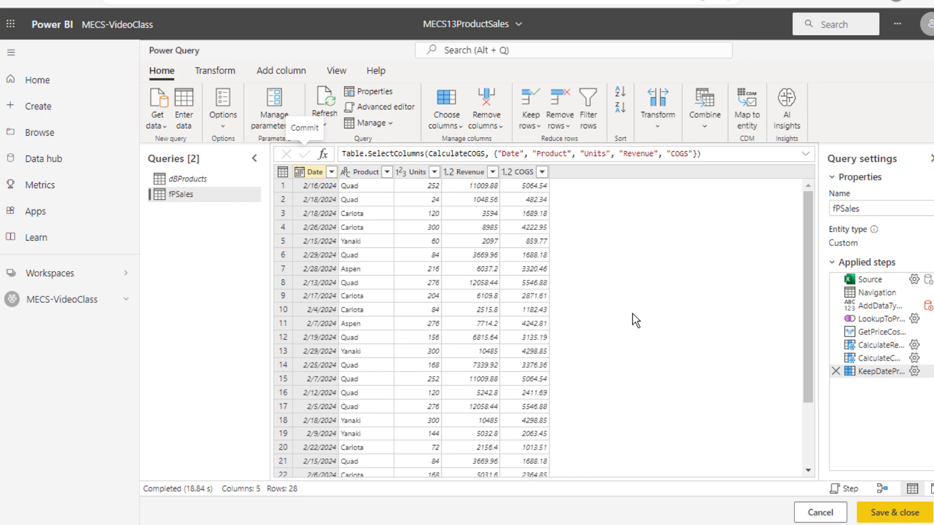
{"action": "left_click", "coordinate": [890, 514]}
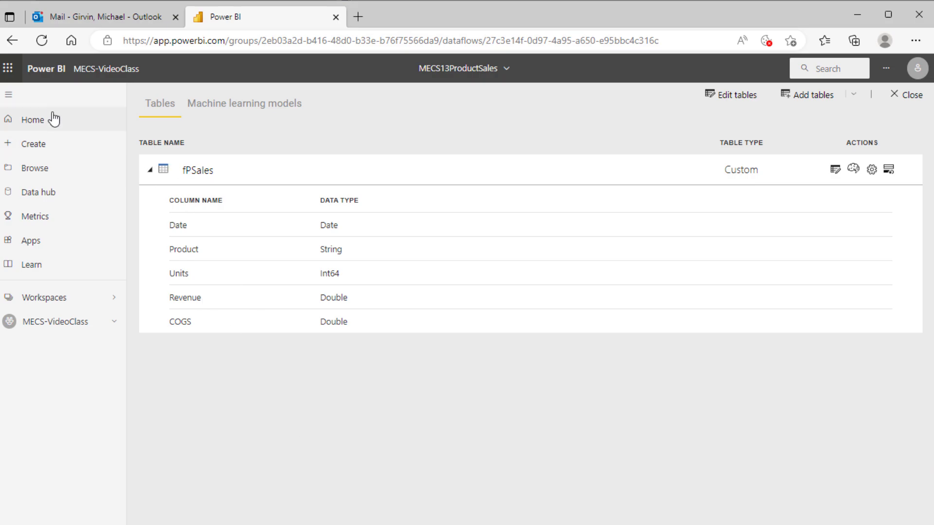
Open OneDrive and navigate My files > Apps > Microsoft Power Query > Uploaded Files.
{"action": "left_click", "coordinate": [8, 68]}
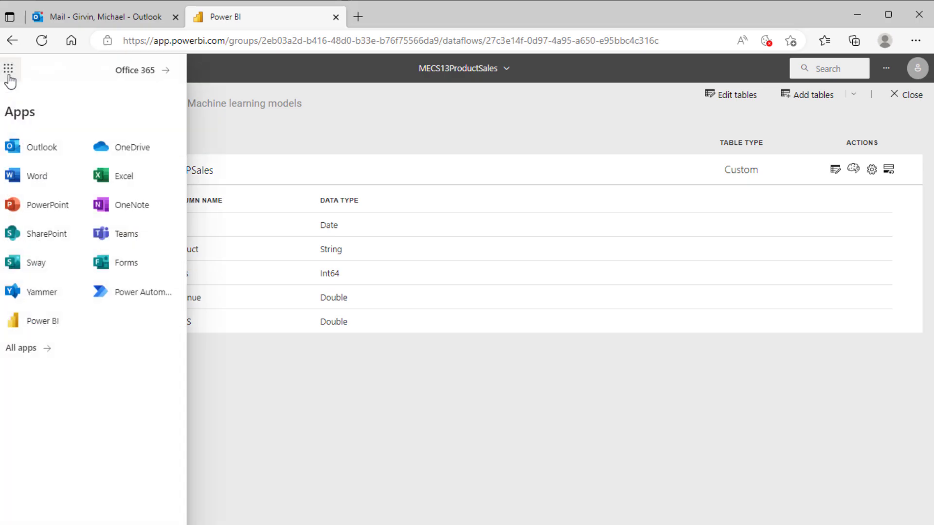
{"action": "left_click", "coordinate": [129, 155]}
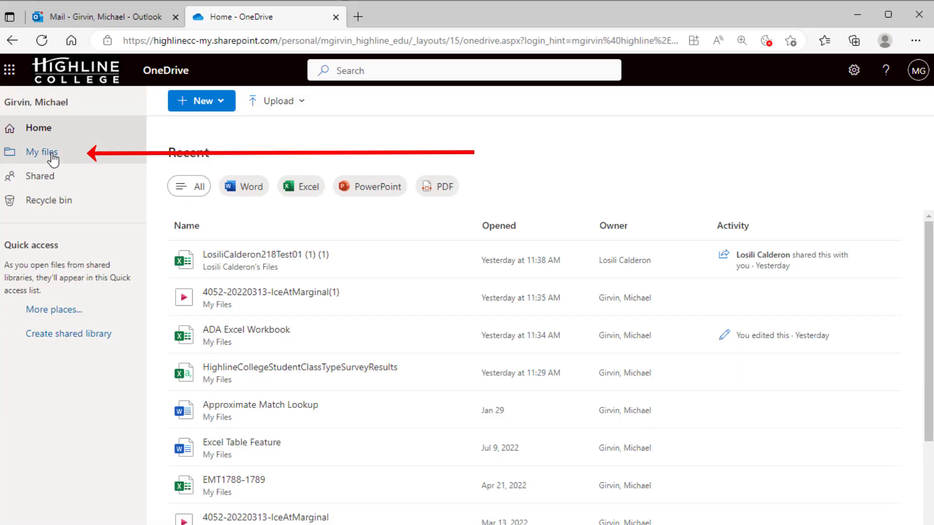
{"action": "left_click", "coordinate": [51, 152]}
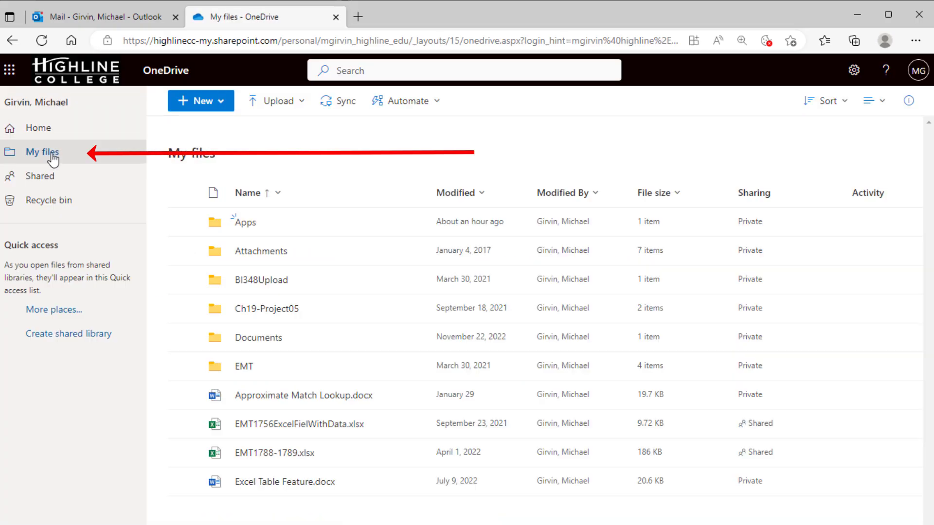
{"action": "left_click", "coordinate": [270, 225]}
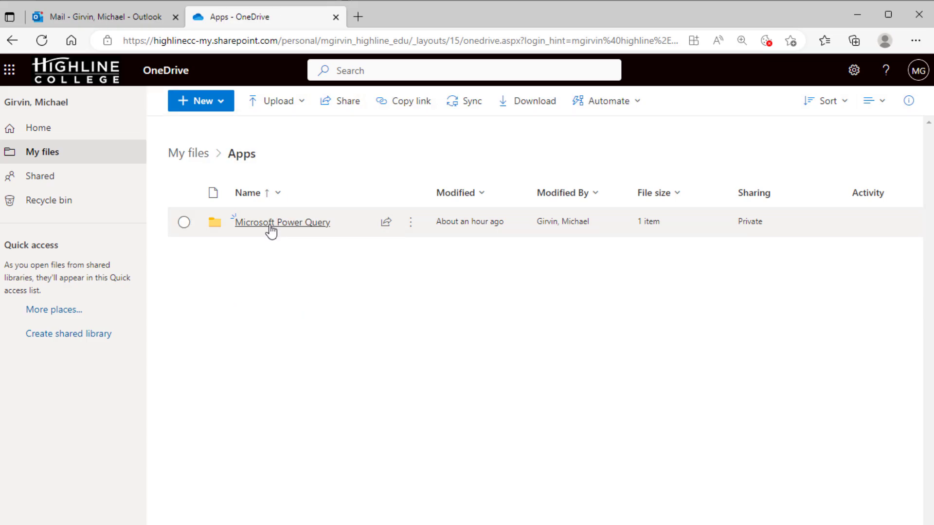
{"action": "left_click", "coordinate": [270, 225]}
{"action": "left_click", "coordinate": [270, 227]}
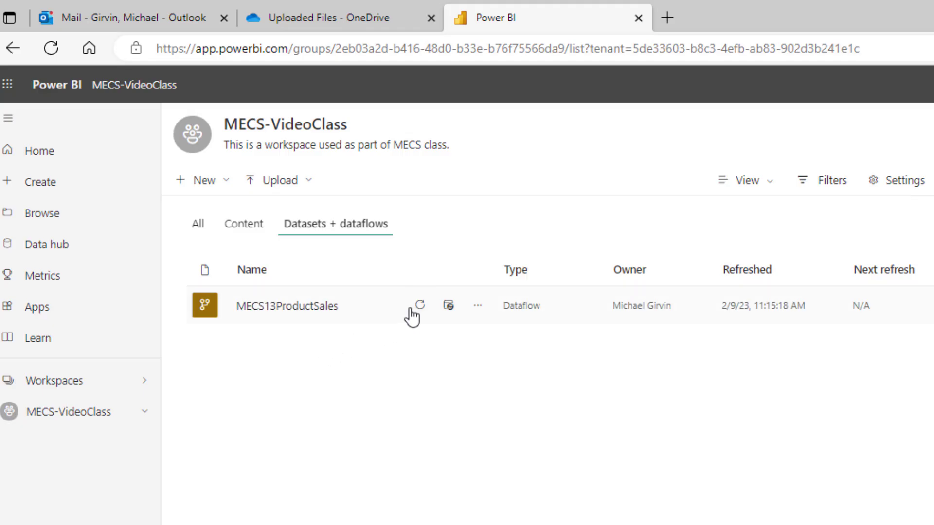
Turn on scheduled refresh for the MECS13ProductSales dataflow, then return to the Excel workbook.
{"action": "left_click", "coordinate": [446, 308]}
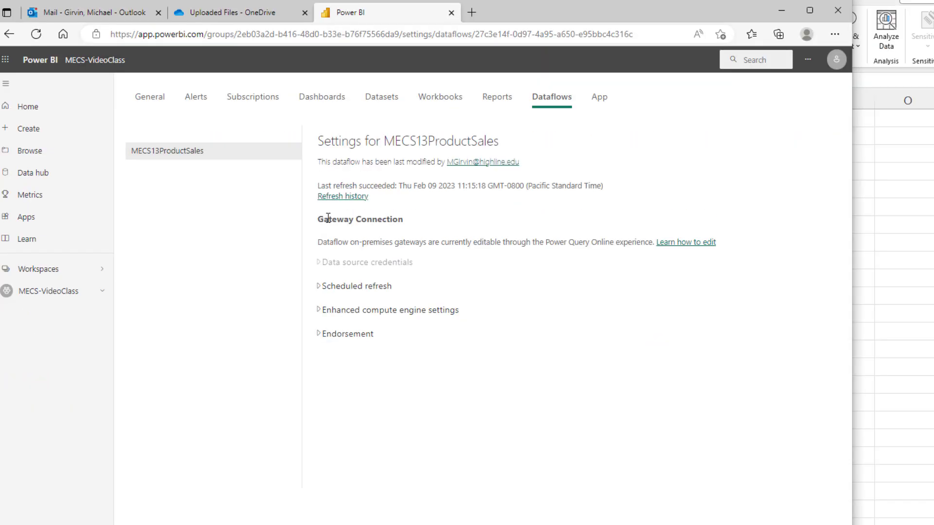
{"action": "left_click", "coordinate": [321, 288]}
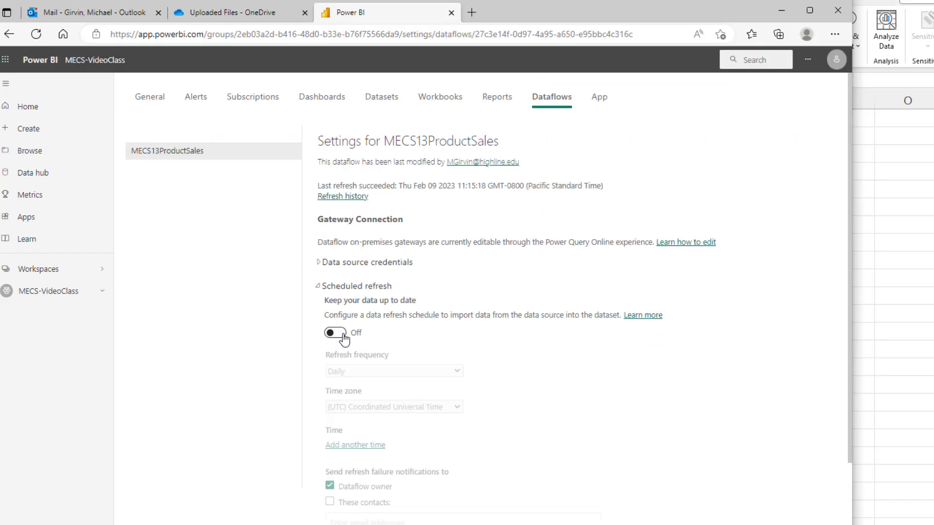
{"action": "left_click", "coordinate": [338, 334]}
{"action": "key", "text": "alt+Left"}
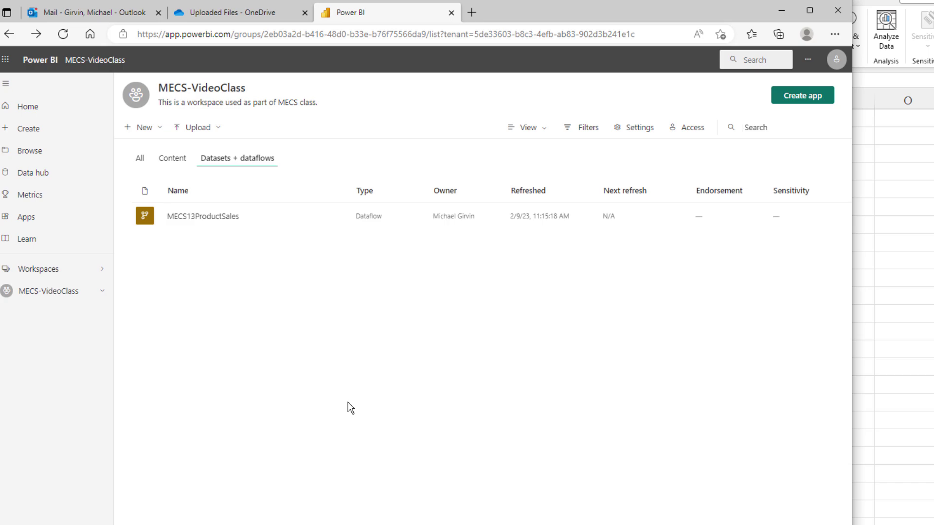
{"action": "key", "text": "alt+Tab"}
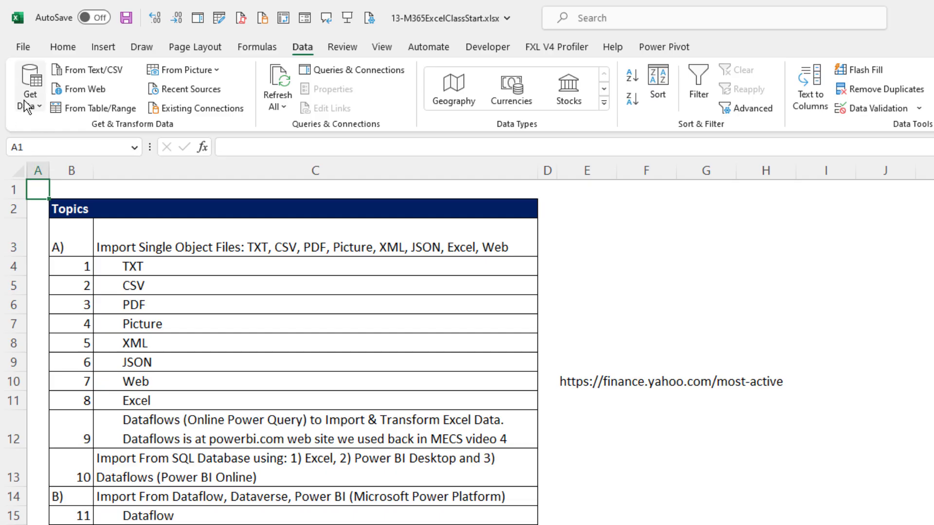
Start a Power Platform Dataflows import, signing in with the organizational account and connecting.
{"action": "left_click", "coordinate": [35, 108]}
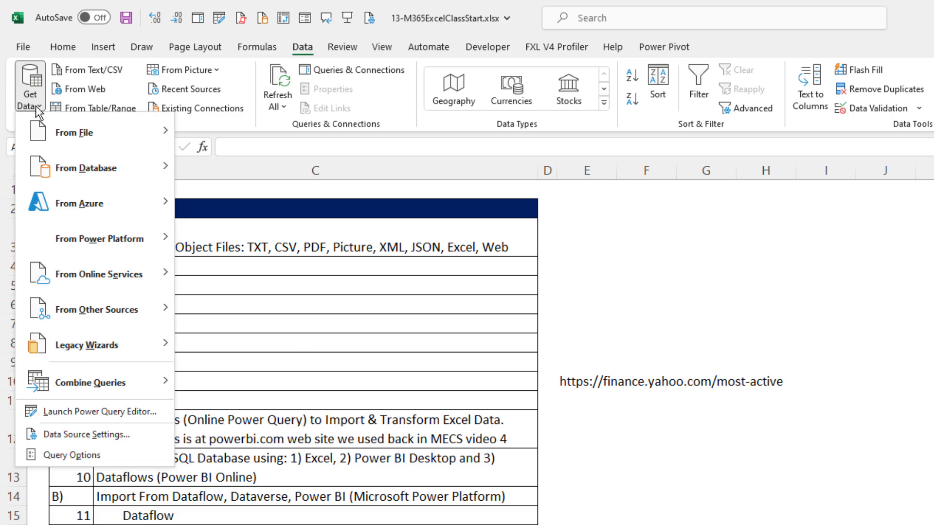
{"action": "mouse_move", "coordinate": [54, 252]}
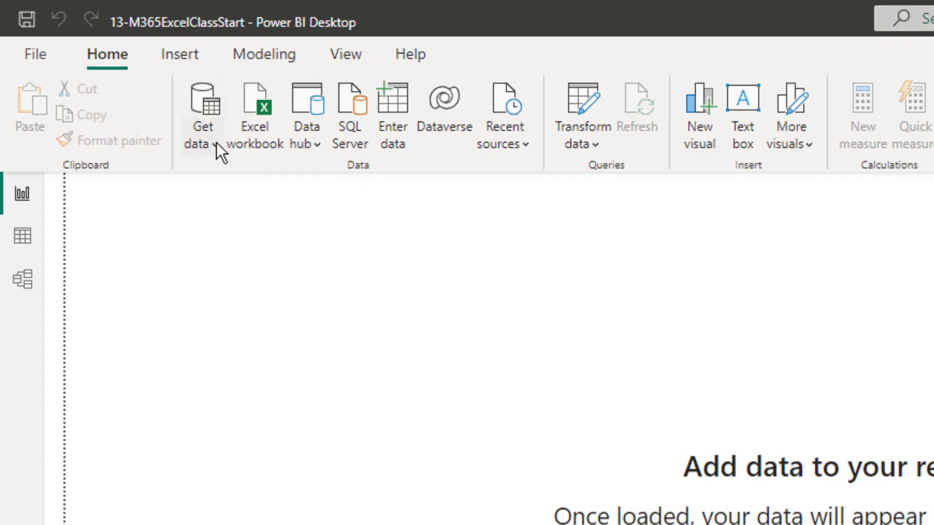
{"action": "left_click", "coordinate": [210, 141]}
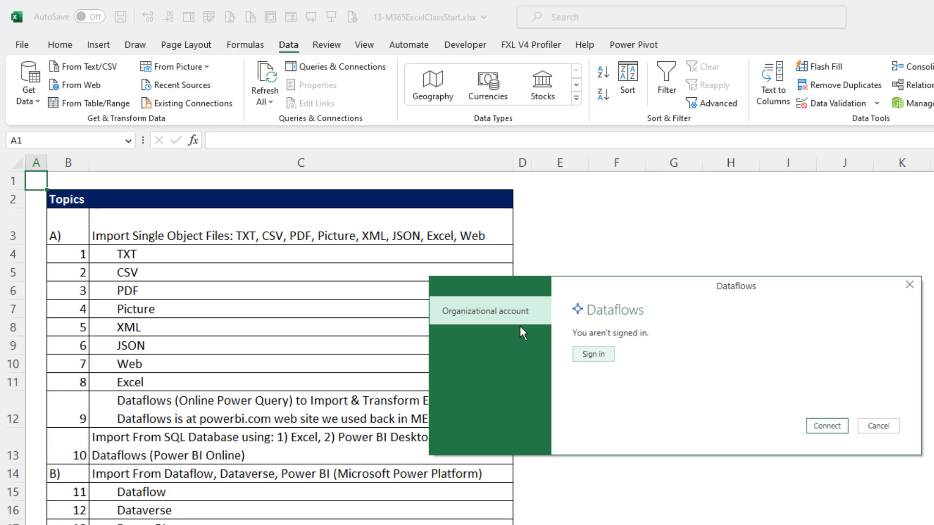
{"action": "left_click", "coordinate": [593, 355]}
{"action": "left_click", "coordinate": [826, 426]}
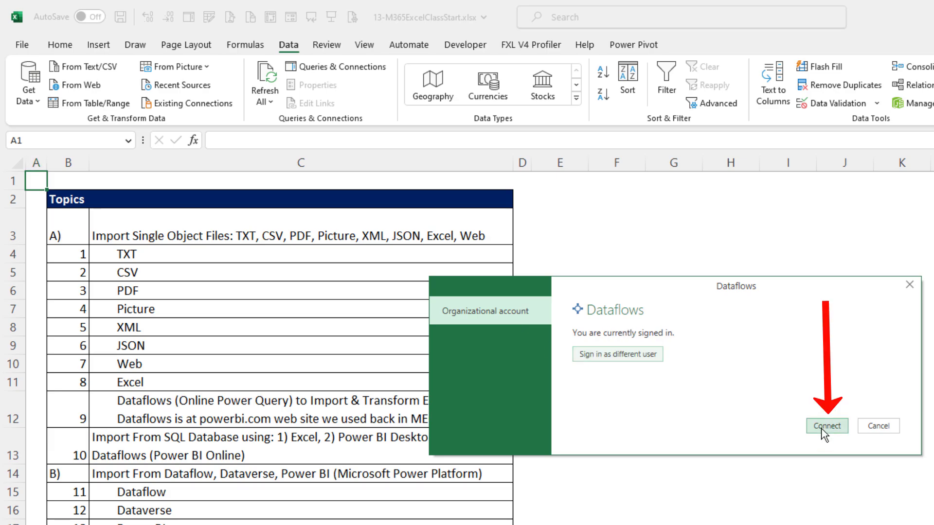
Browse Workspaces > MECS-VideoClass > MECS13ProductSales and open fPSales in the Power Query Editor.
{"action": "left_click", "coordinate": [398, 273]}
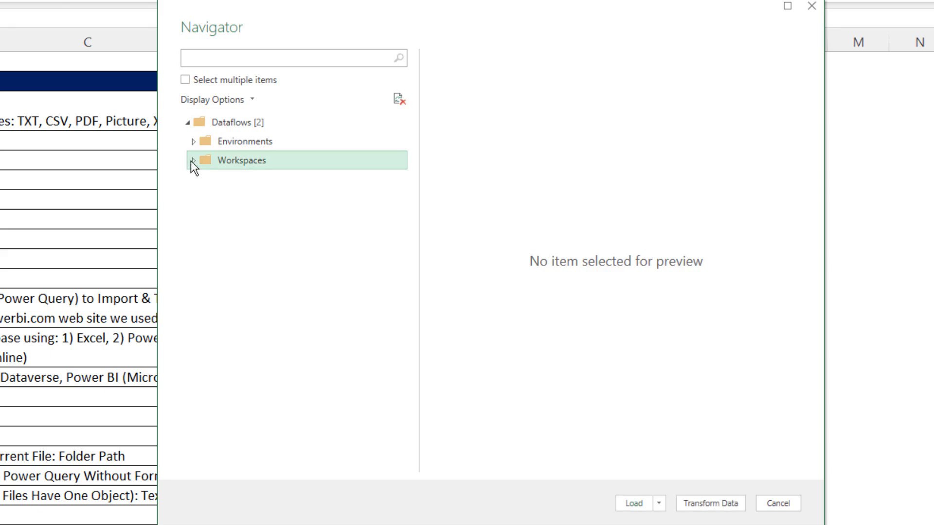
{"action": "left_click", "coordinate": [192, 160]}
{"action": "left_click", "coordinate": [200, 217]}
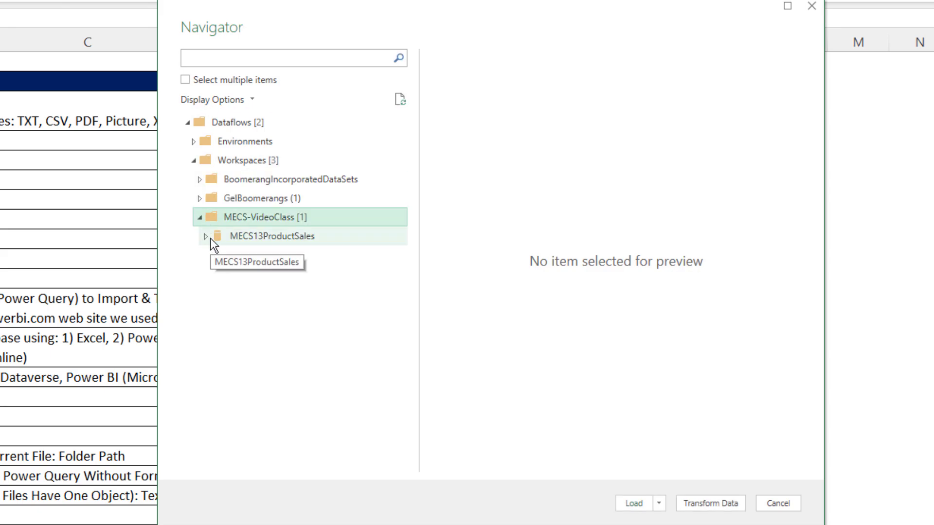
{"action": "left_click", "coordinate": [287, 241]}
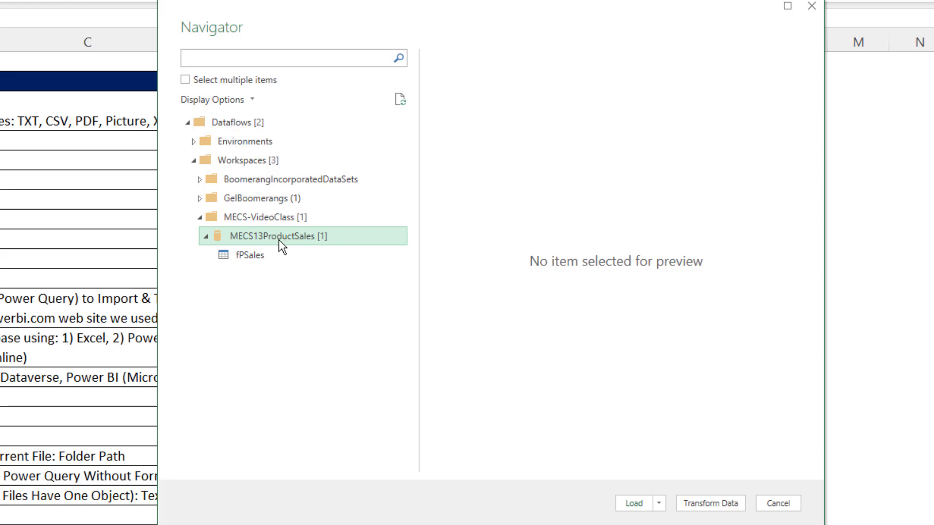
{"action": "left_click", "coordinate": [251, 257]}
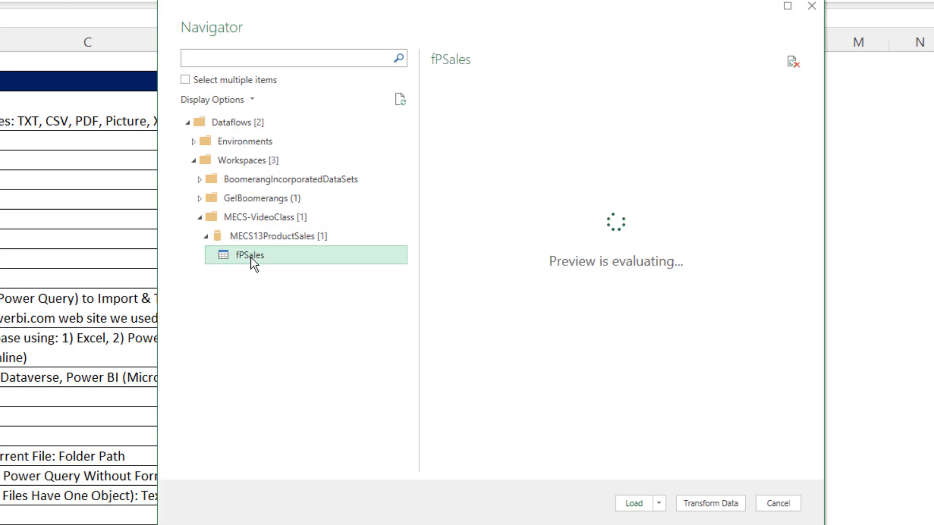
{"action": "left_click", "coordinate": [720, 506]}
{"action": "left_click", "coordinate": [781, 291]}
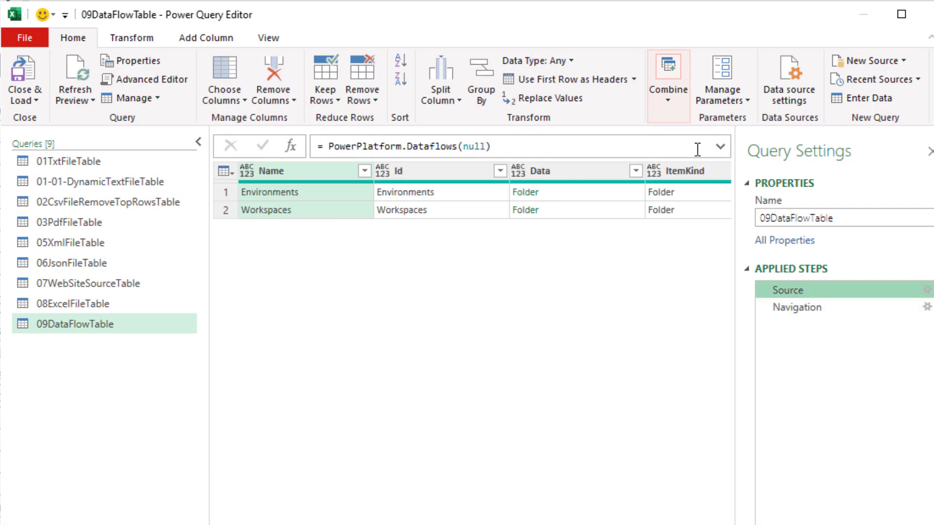
Expand the formula bar and review the query's Source and Navigation step formulas.
{"action": "left_click", "coordinate": [721, 147]}
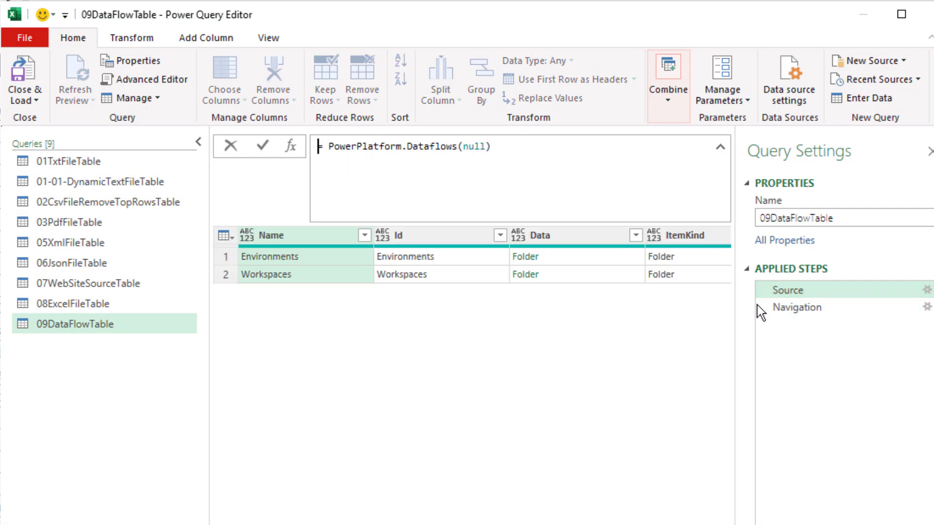
{"action": "left_click", "coordinate": [786, 309]}
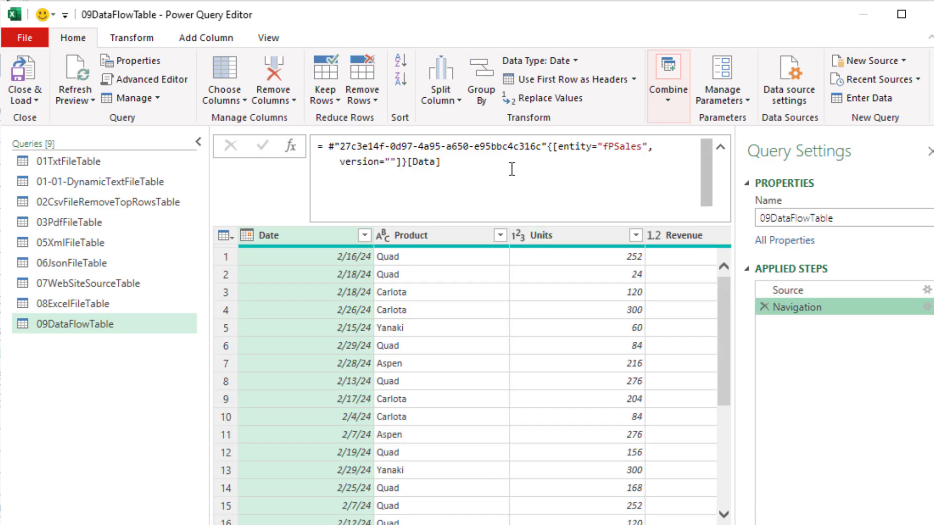
{"action": "left_click", "coordinate": [795, 292]}
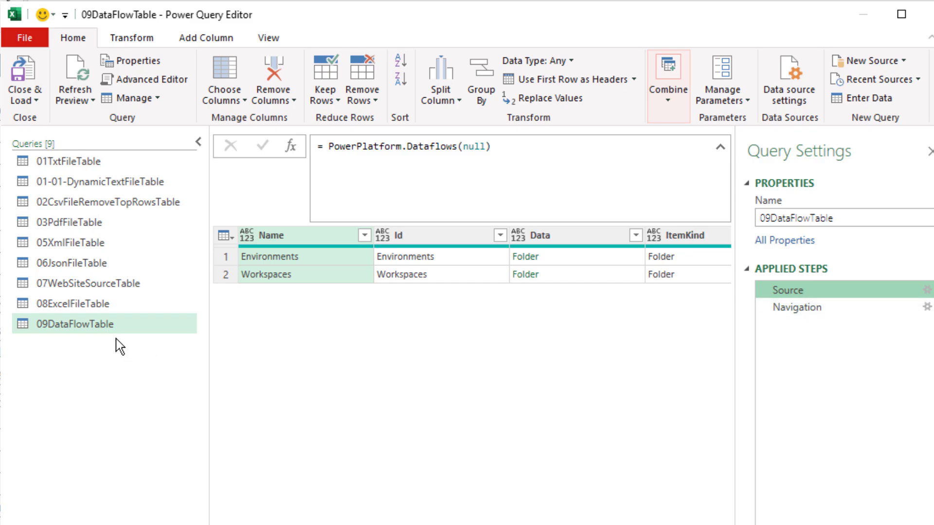
Load fPSales as a PivotTable Report on a new worksheet and save the workbook.
{"action": "left_click", "coordinate": [24, 97]}
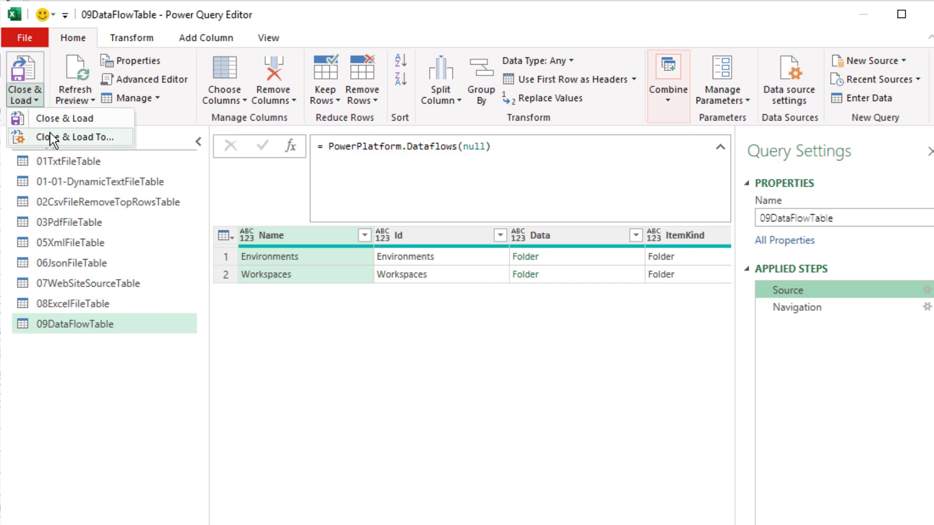
{"action": "left_click", "coordinate": [53, 139]}
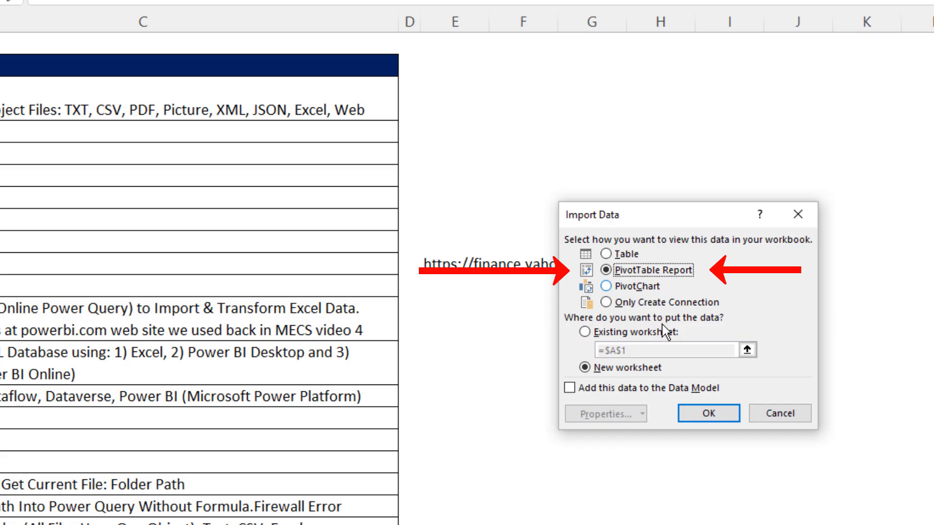
{"action": "left_click", "coordinate": [710, 413]}
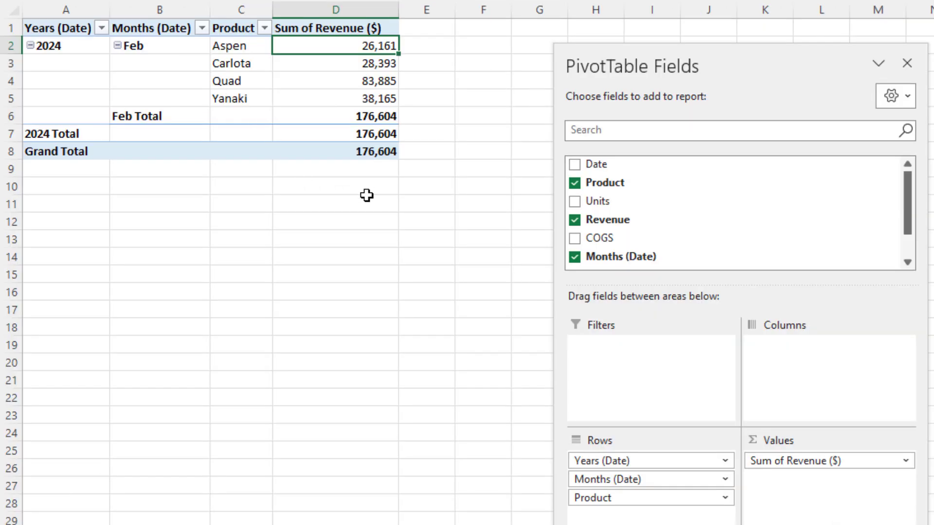
{"action": "key", "text": "ctrl+s"}
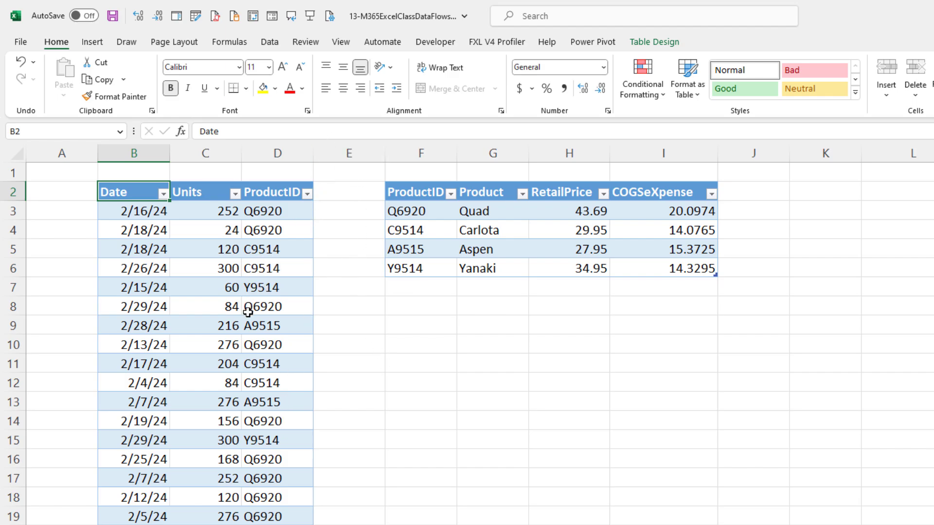
Extend the sales table to include the March rows, save, and save under a new name.
{"action": "scroll", "coordinate": [248, 313], "scroll_direction": "down", "scroll_amount": 8}
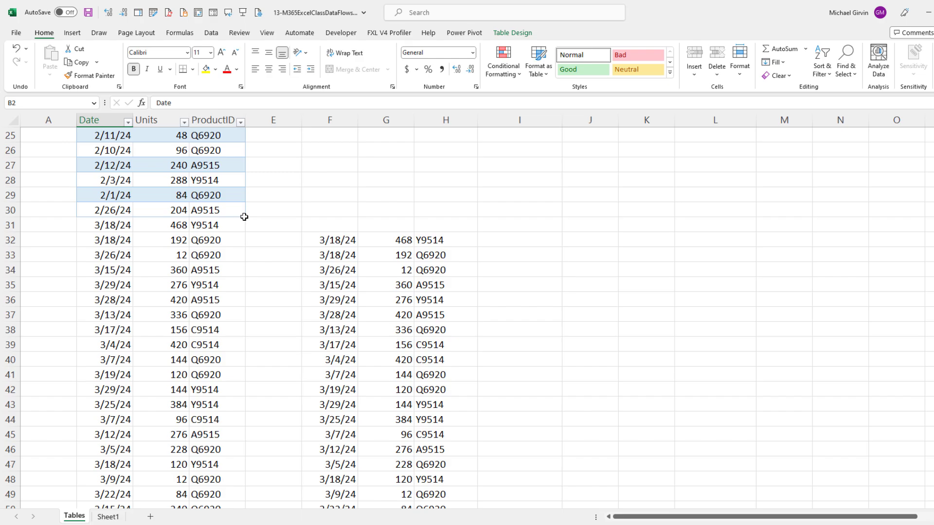
{"action": "left_click_drag", "start_coordinate": [244, 216], "coordinate": [251, 396]}
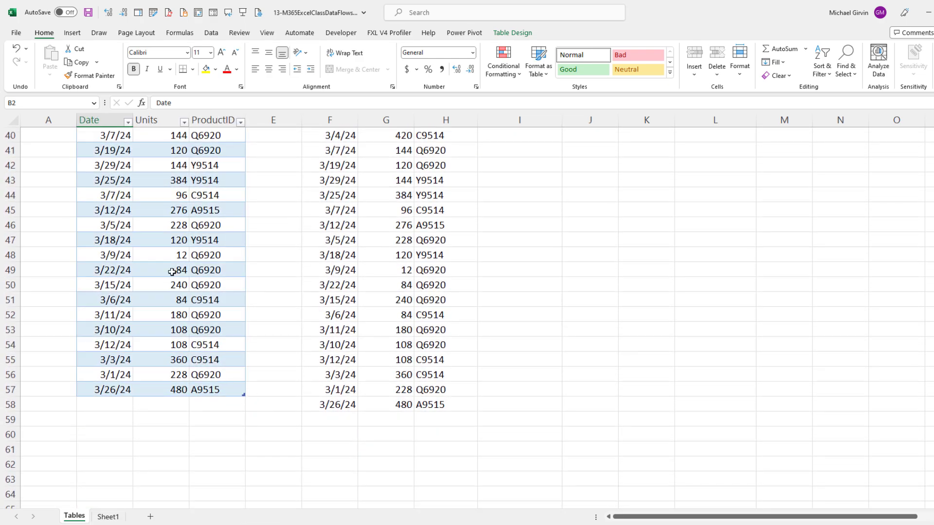
{"action": "scroll", "coordinate": [194, 386], "scroll_direction": "up", "scroll_amount": 13}
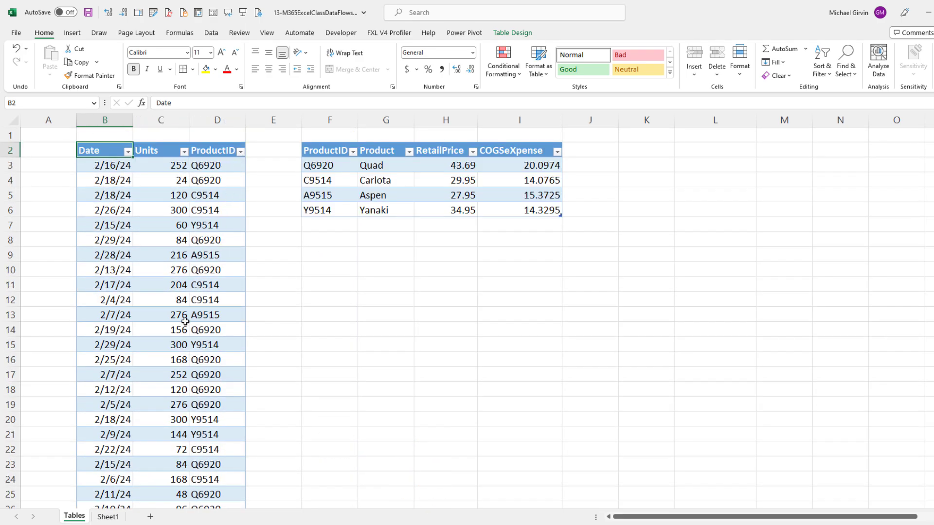
{"action": "key", "text": "ctrl+s"}
{"action": "key", "text": "F12"}
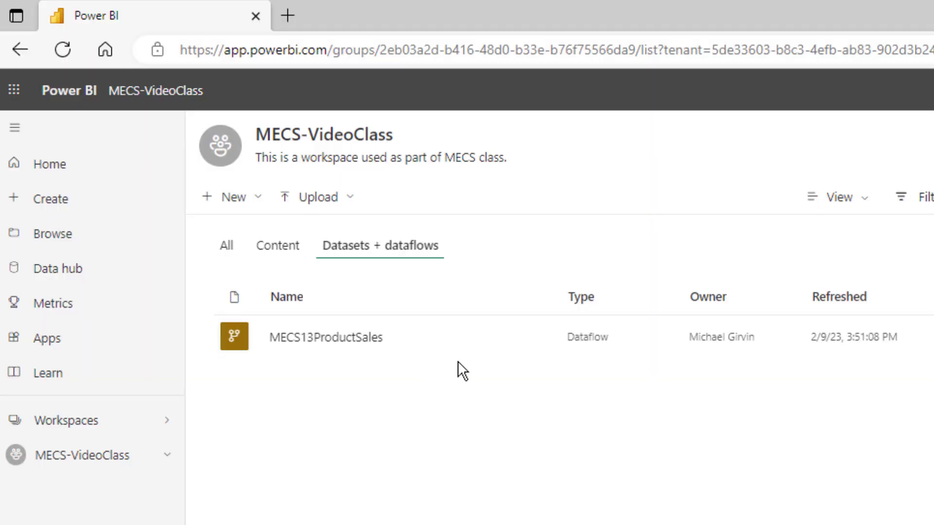
{"action": "mouse_move", "coordinate": [494, 336]}
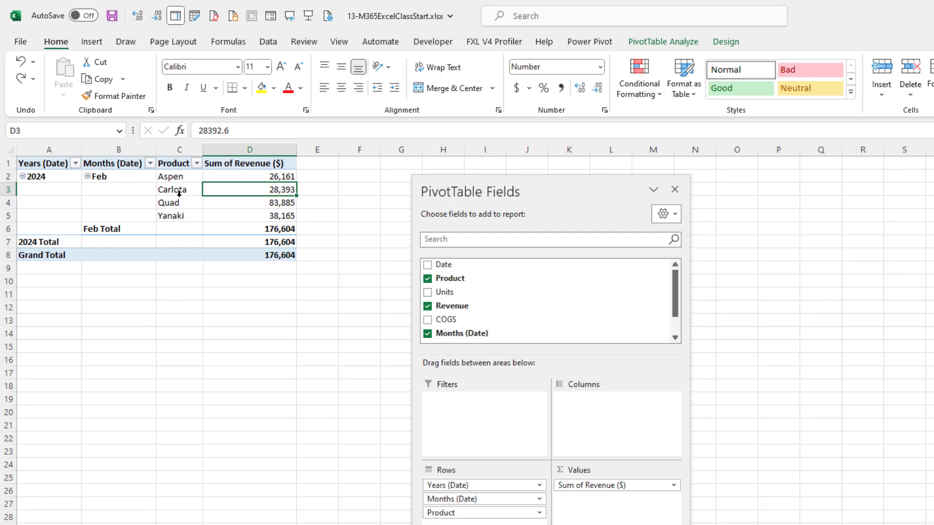
Refresh the revenue PivotTable to pull in March data, then list the Power Platform data sources.
{"action": "right_click", "coordinate": [174, 191]}
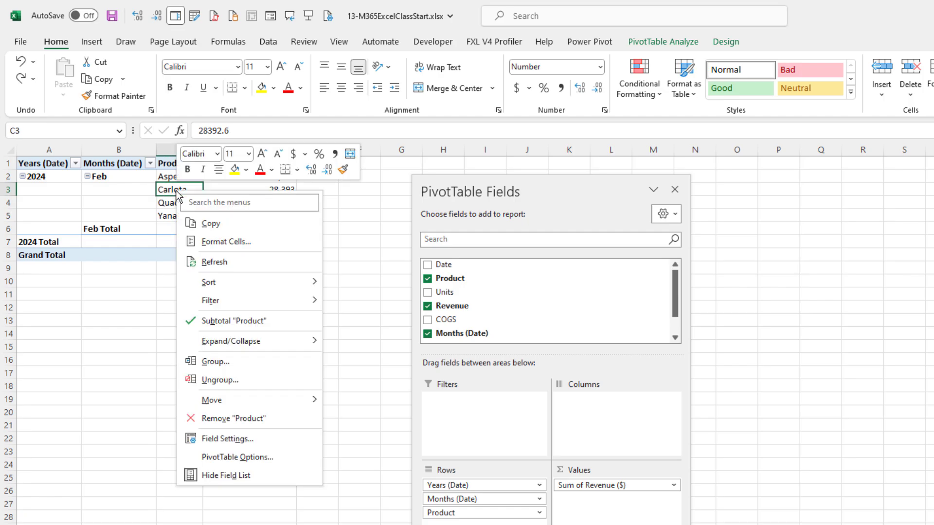
{"action": "left_click", "coordinate": [214, 263]}
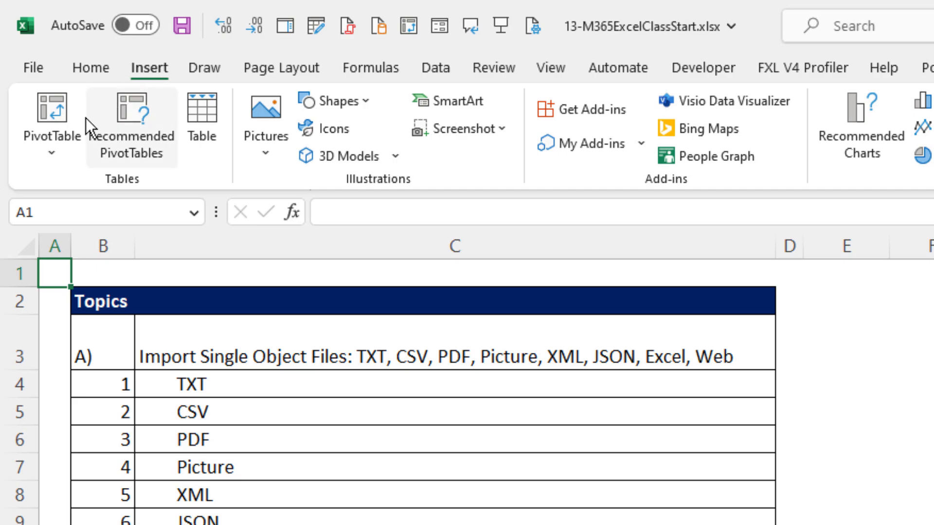
{"action": "left_click", "coordinate": [47, 152]}
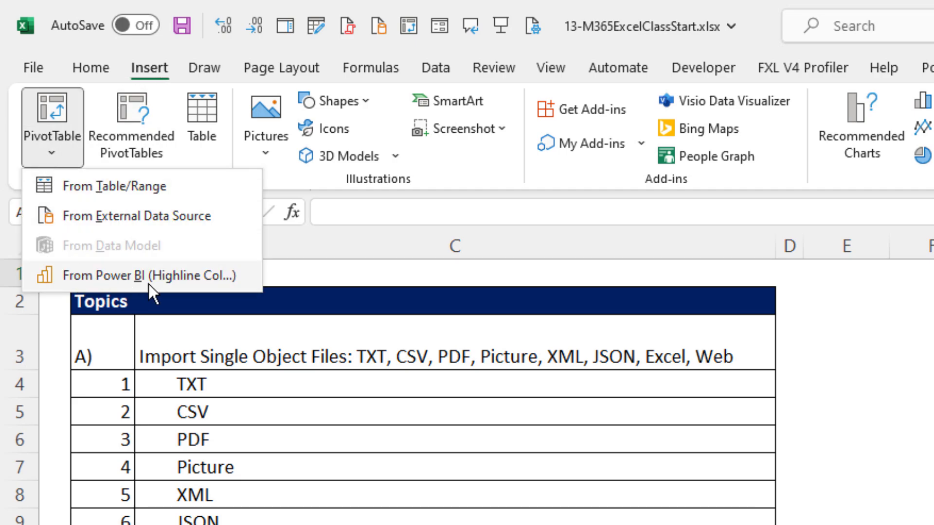
{"action": "left_click", "coordinate": [439, 72]}
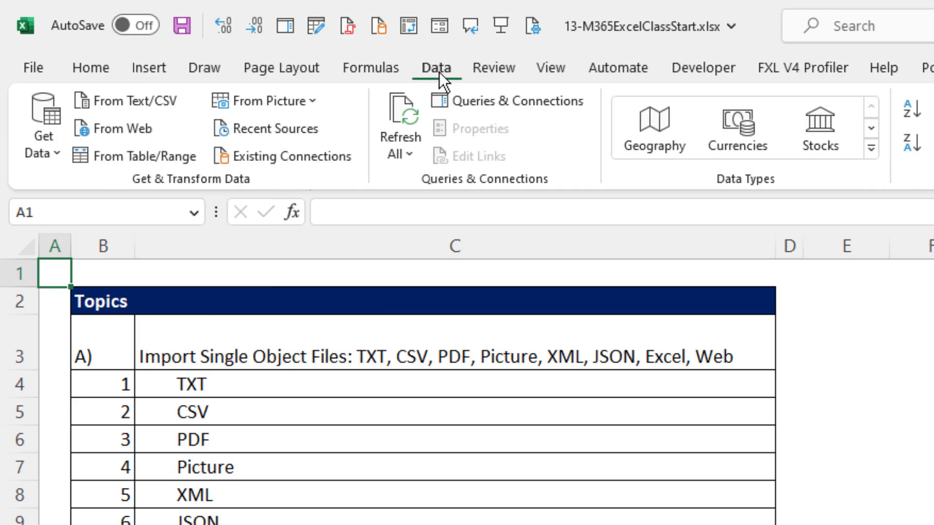
{"action": "left_click", "coordinate": [52, 152]}
Insert a PivotTable on a new sheet connected to the class dashboard Power BI dataset.
{"action": "mouse_move", "coordinate": [175, 355]}
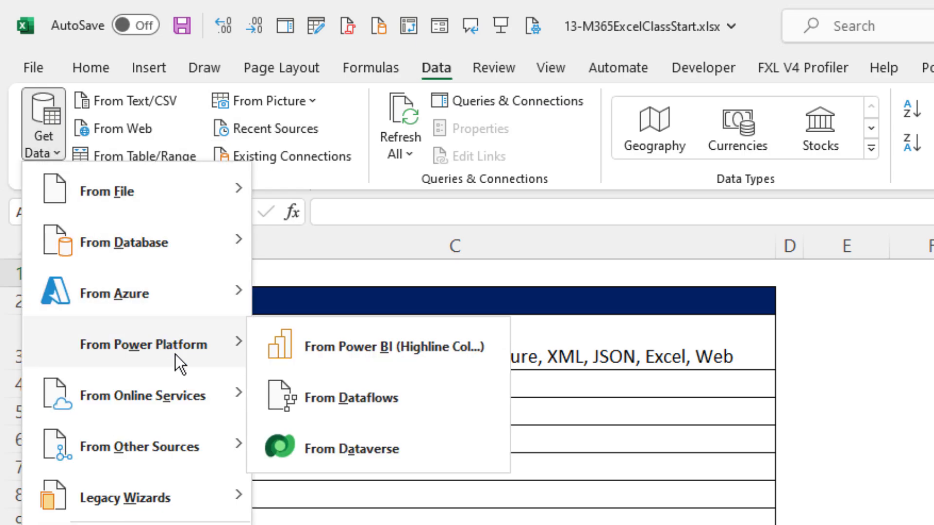
{"action": "left_click", "coordinate": [343, 352]}
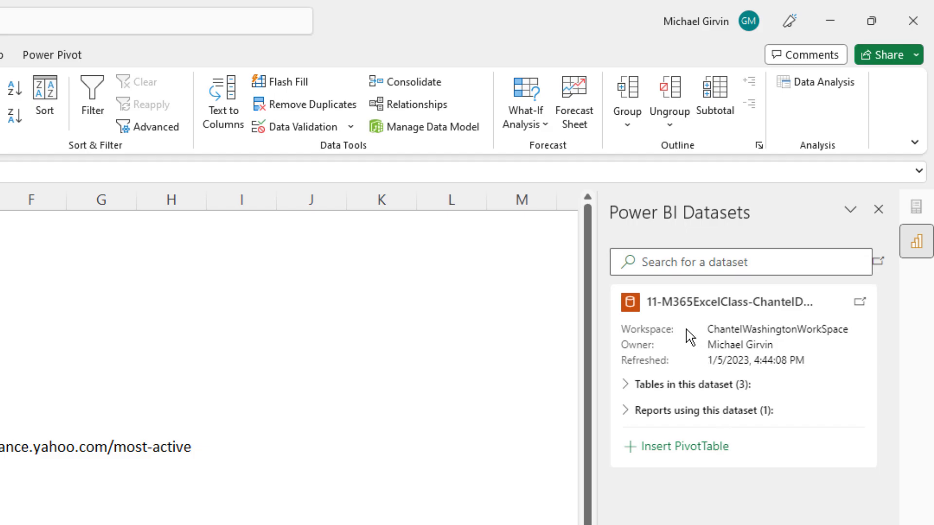
{"action": "left_click", "coordinate": [679, 448]}
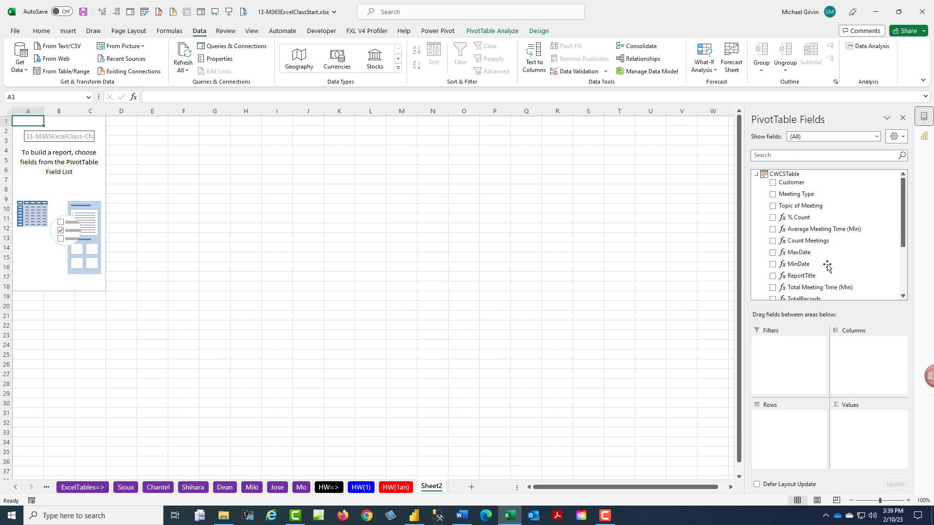
Review the Power BI dataset connection in the Queries & Connections pane's Connections list.
{"action": "scroll", "coordinate": [835, 291], "scroll_direction": "down", "scroll_amount": 3}
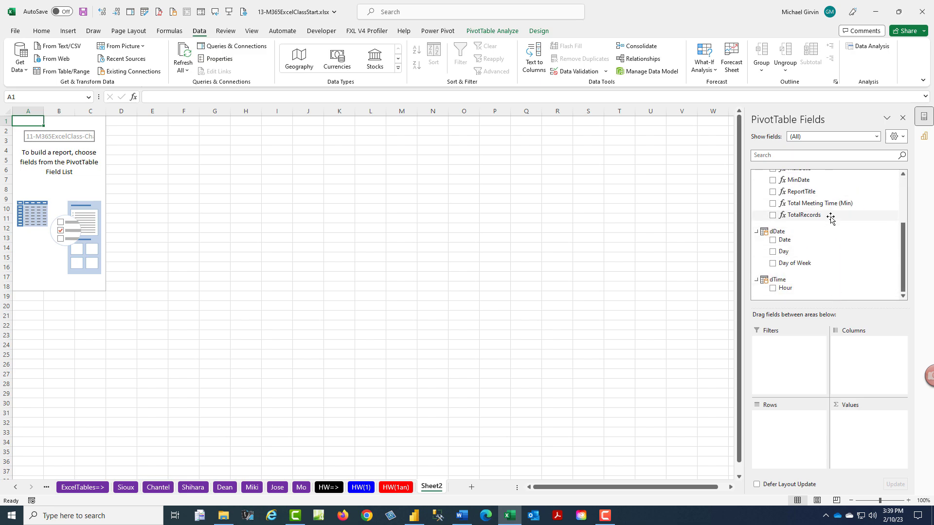
{"action": "left_click", "coordinate": [226, 49]}
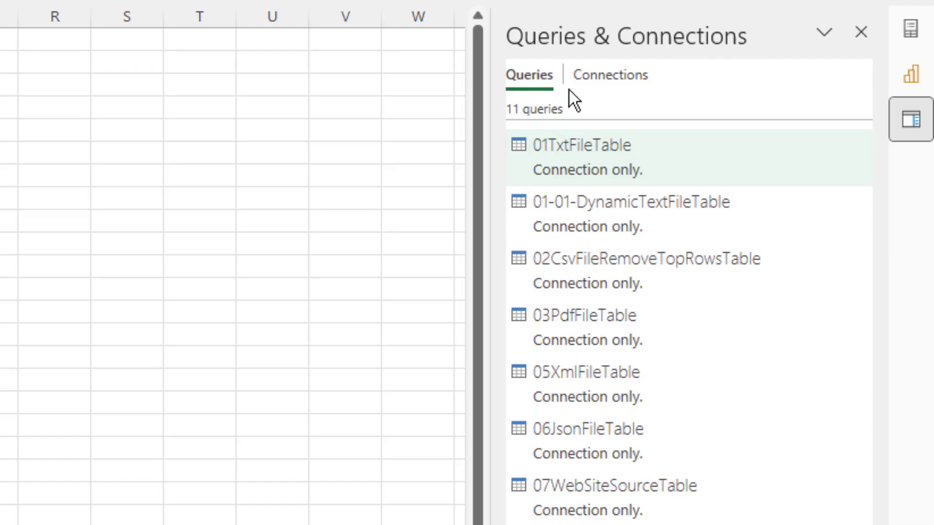
{"action": "left_click", "coordinate": [600, 76]}
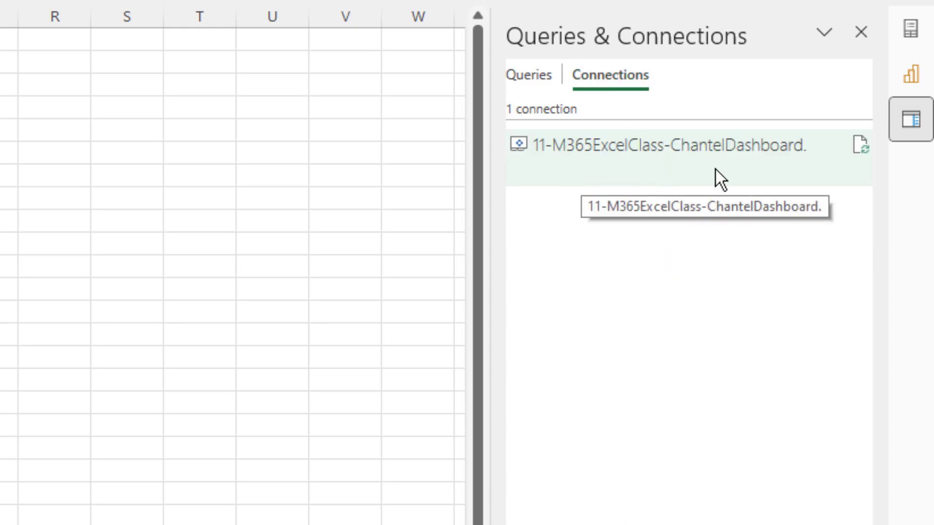
{"action": "right_click", "coordinate": [605, 164]}
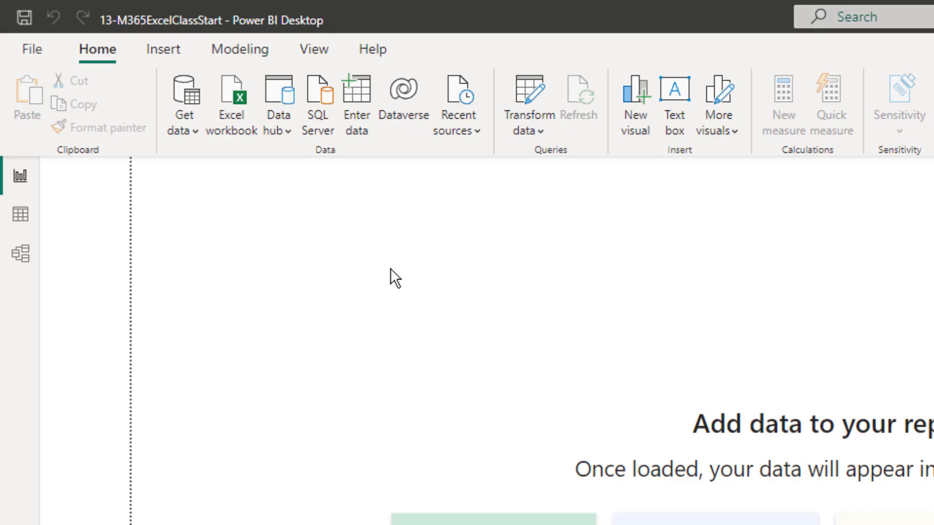
Connect live to the 11-M365ExcelClass-ChantelDashboard dataset, loading CWCSTable, dDate and dTime.
{"action": "left_click", "coordinate": [290, 133]}
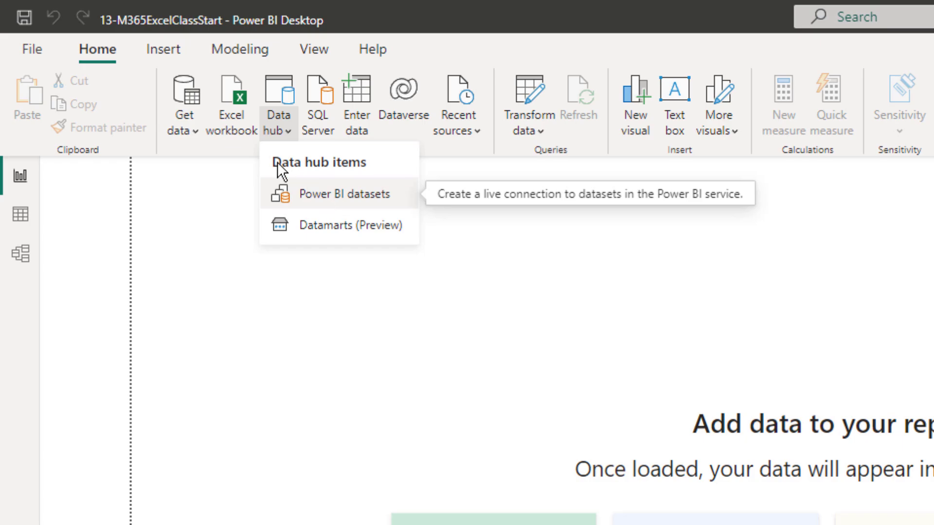
{"action": "left_click", "coordinate": [195, 129]}
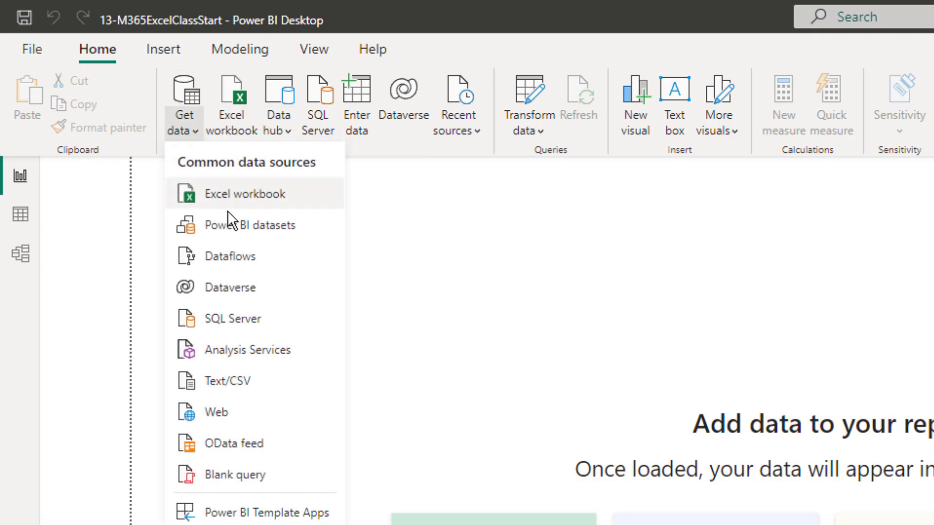
{"action": "left_click", "coordinate": [326, 226]}
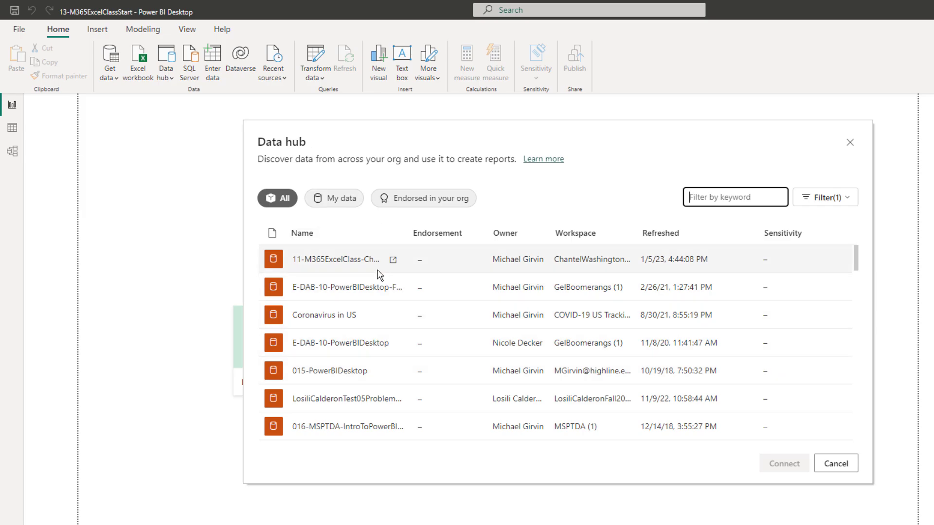
{"action": "left_click", "coordinate": [337, 262]}
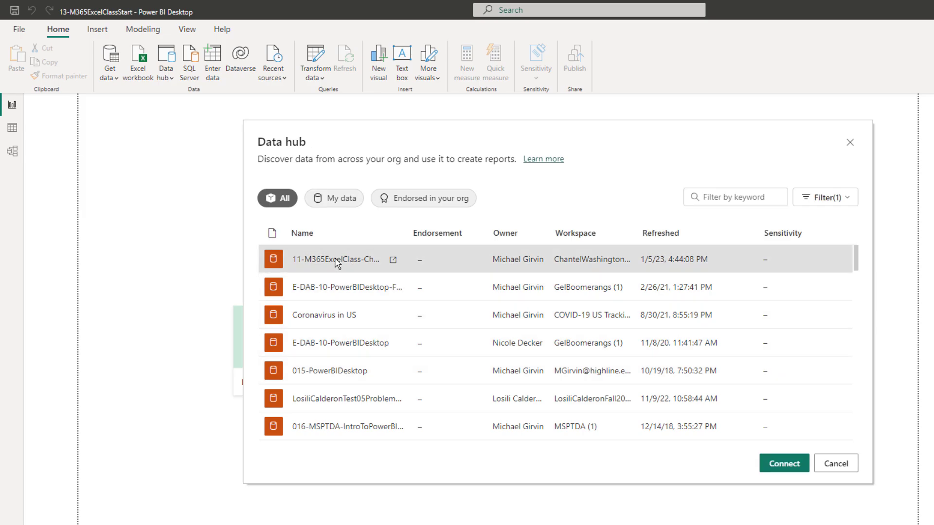
{"action": "left_click", "coordinate": [788, 466]}
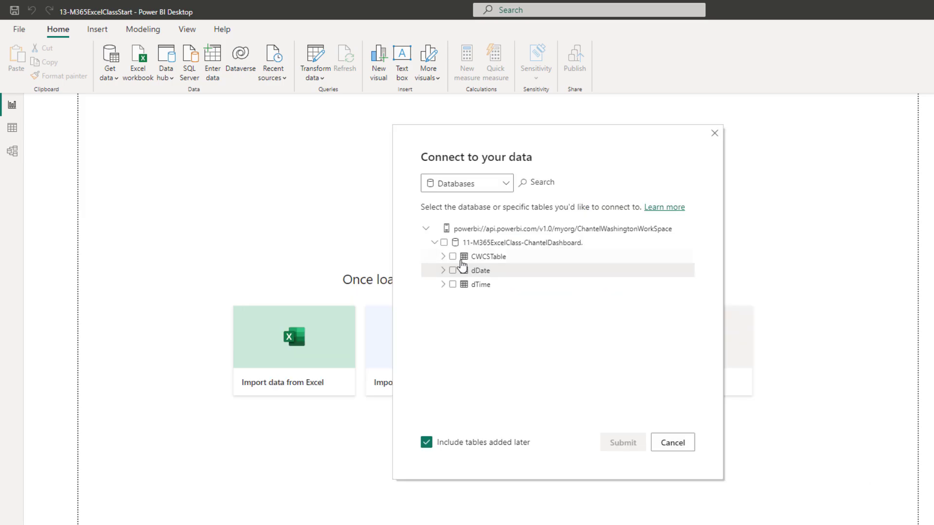
{"action": "left_click", "coordinate": [443, 243]}
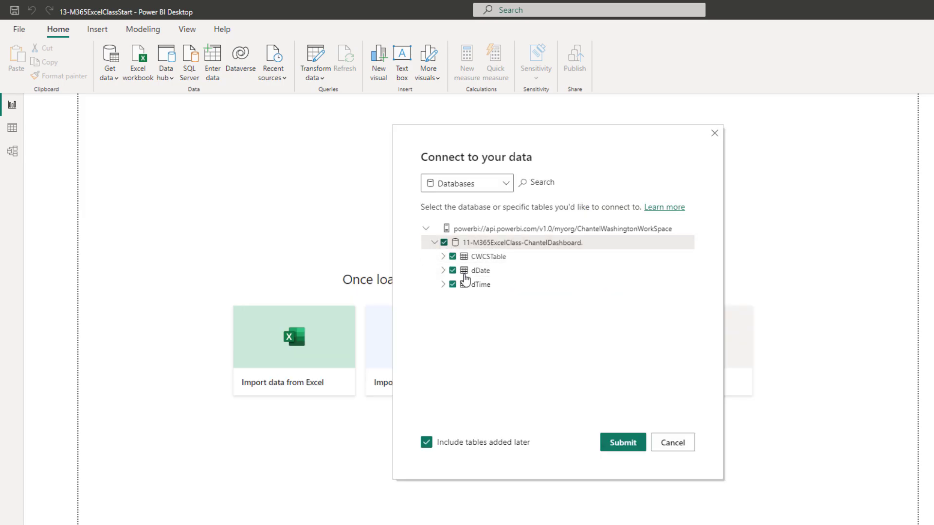
{"action": "left_click", "coordinate": [620, 444]}
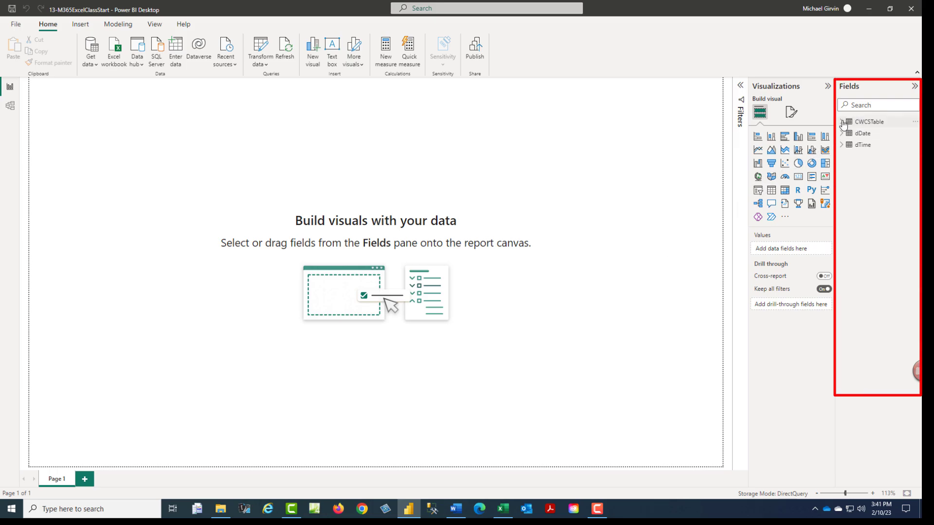
Expand CWCSTable, dDate and dTime in the Fields pane and inspect their relationships in Model view.
{"action": "left_click", "coordinate": [847, 124]}
{"action": "left_click", "coordinate": [846, 263]}
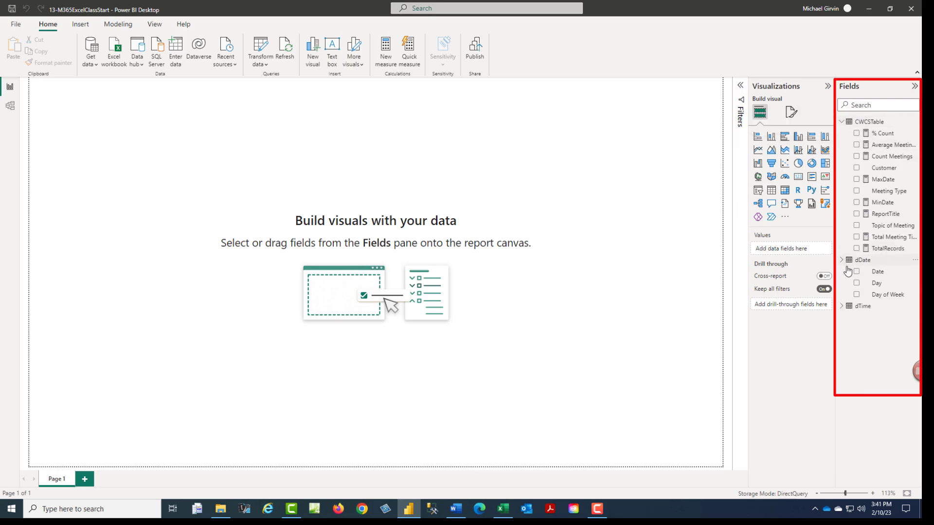
{"action": "left_click", "coordinate": [845, 308]}
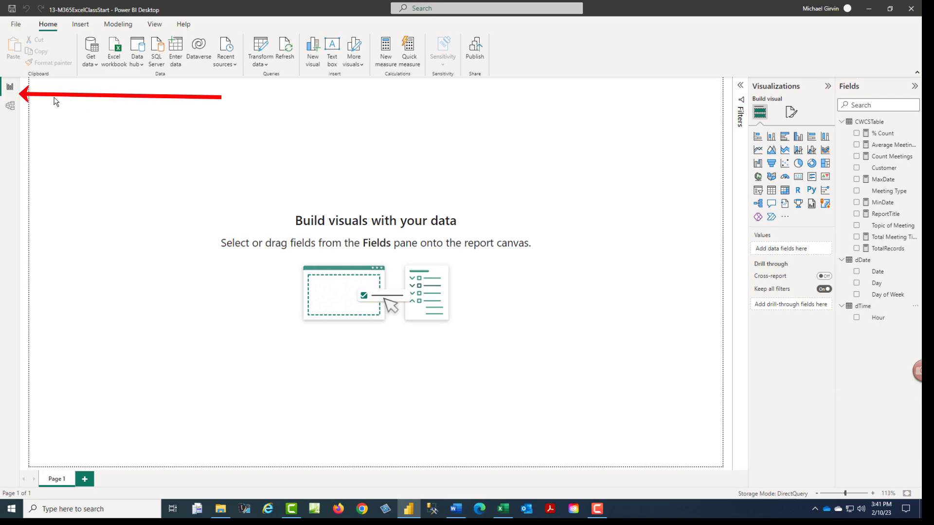
{"action": "left_click", "coordinate": [10, 106]}
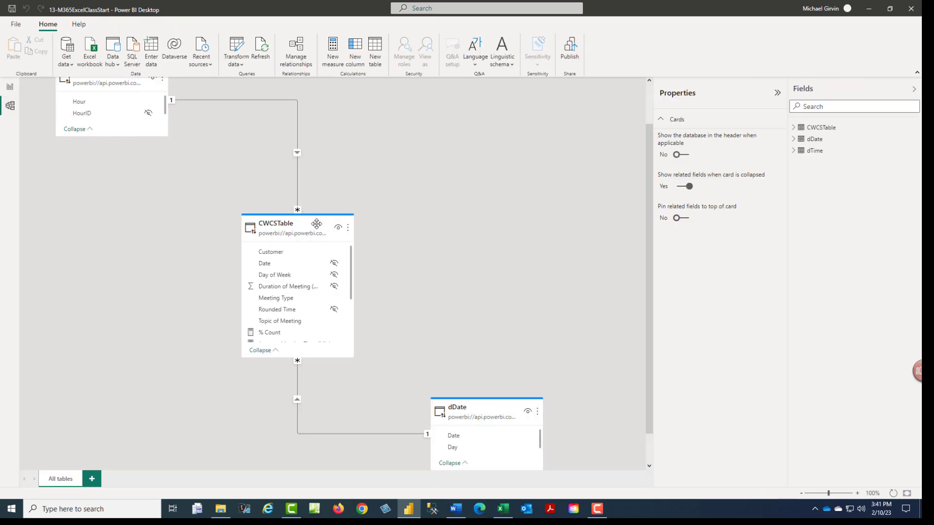
{"action": "mouse_move", "coordinate": [316, 223]}
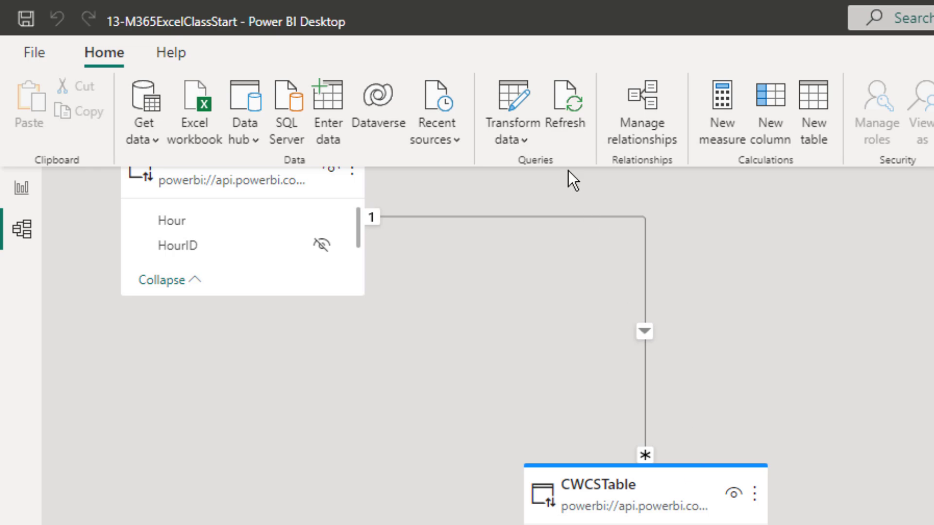
Check the DirectQuery source under Data source settings, then return to the empty report.
{"action": "left_click", "coordinate": [525, 139]}
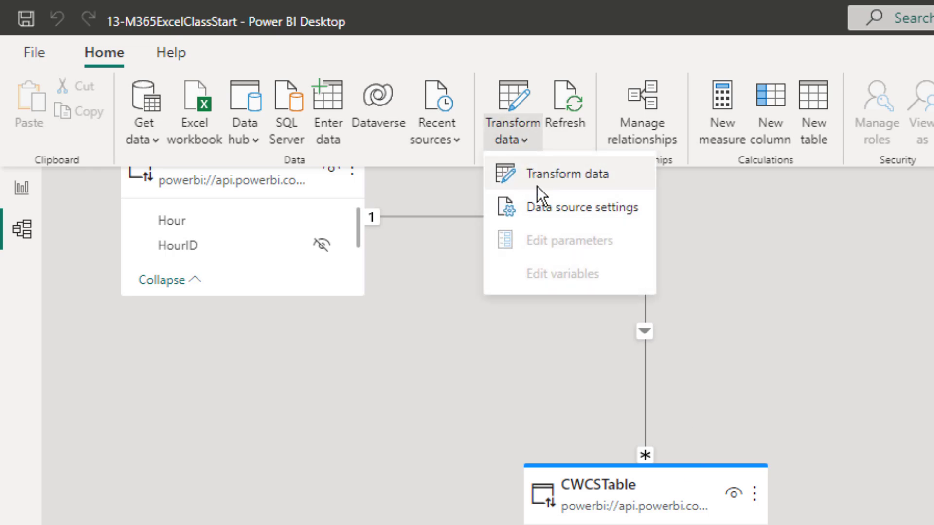
{"action": "left_click", "coordinate": [538, 215]}
{"action": "right_click", "coordinate": [535, 269]}
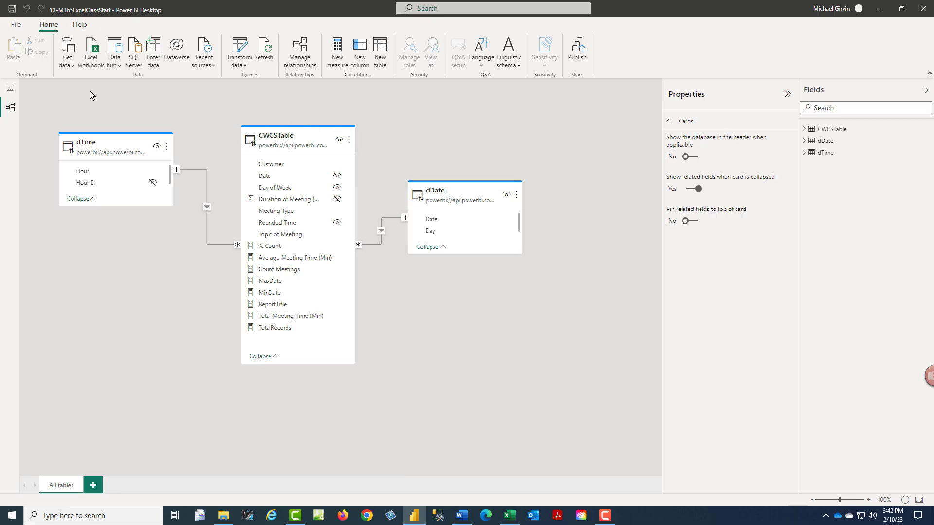
{"action": "left_click", "coordinate": [9, 88]}
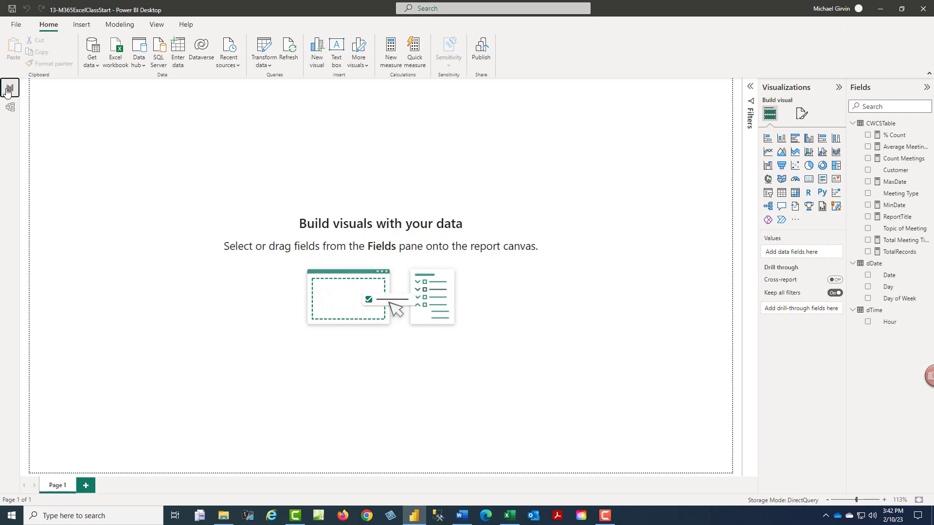
{"action": "key", "text": "alt+Tab"}
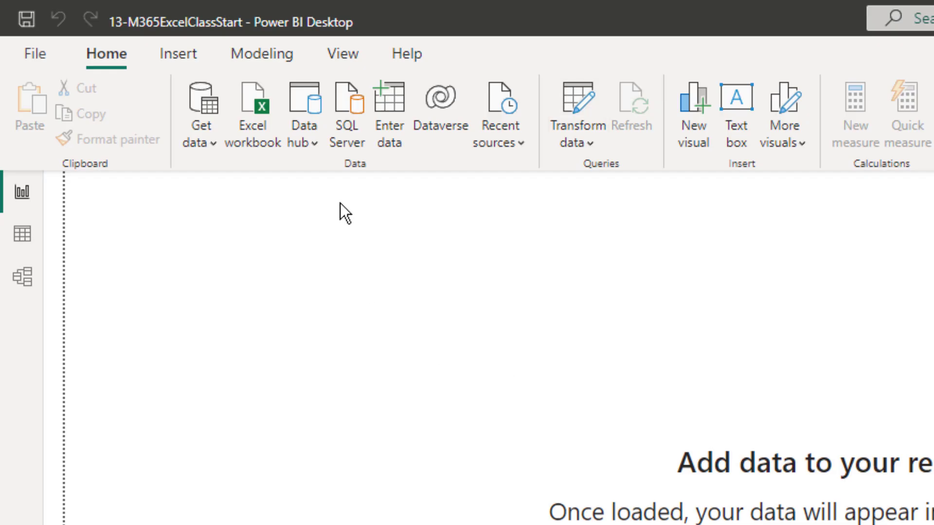
Start a SQL Server import with server pond.highline.edu and database BoomData.
{"action": "left_click", "coordinate": [215, 144]}
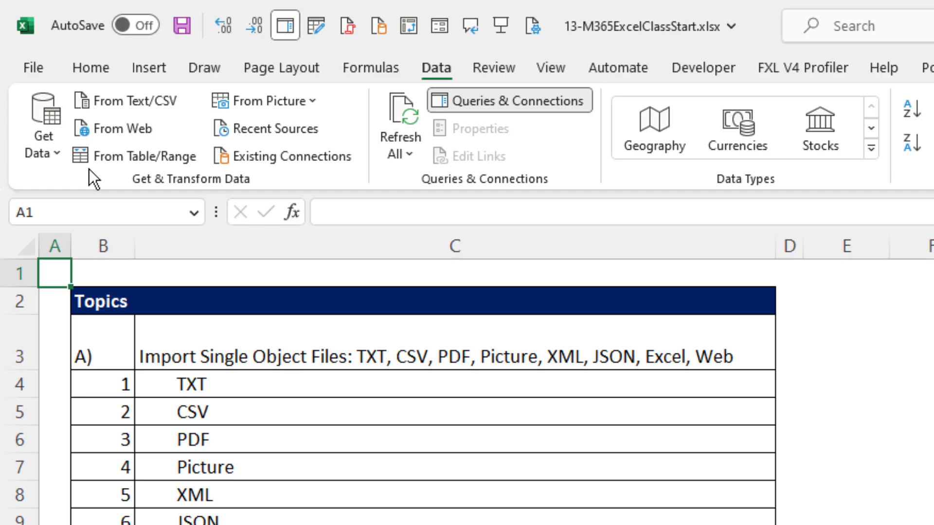
{"action": "left_click", "coordinate": [60, 151]}
{"action": "mouse_move", "coordinate": [152, 357]}
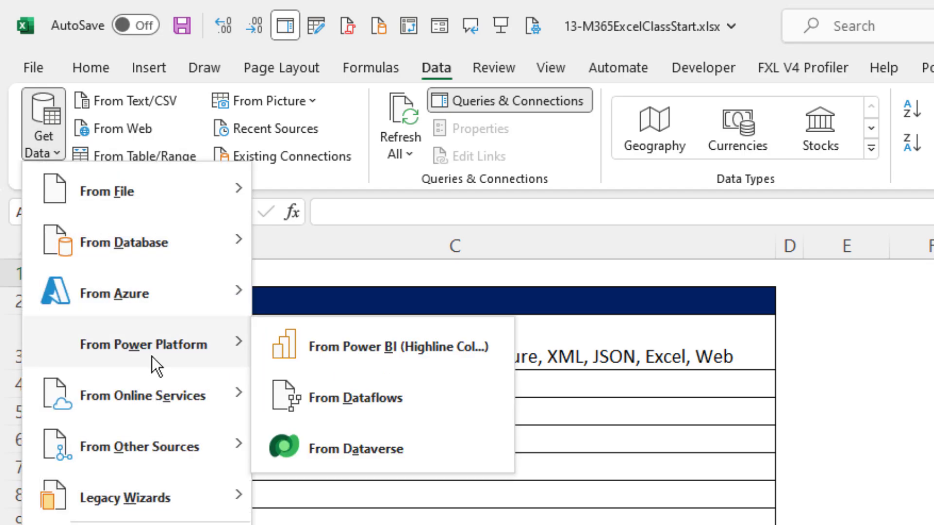
{"action": "left_click", "coordinate": [383, 448]}
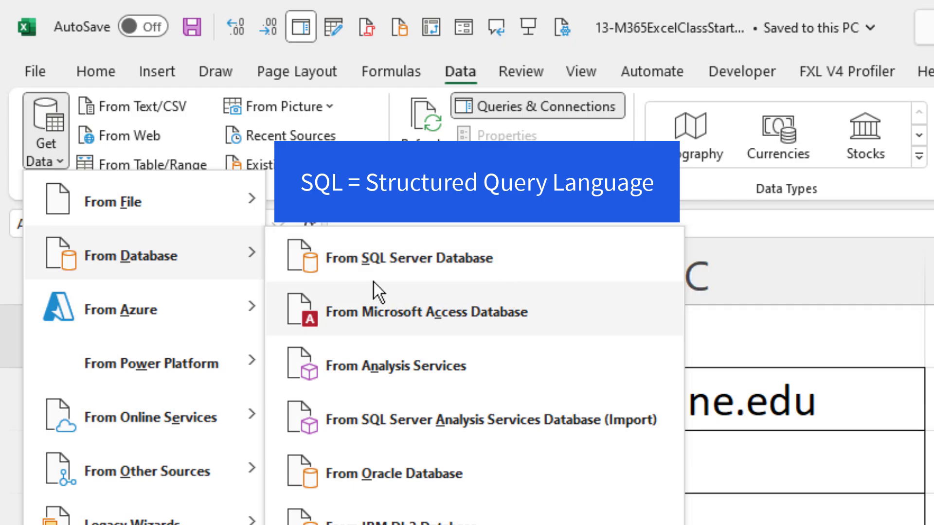
{"action": "left_click", "coordinate": [478, 282]}
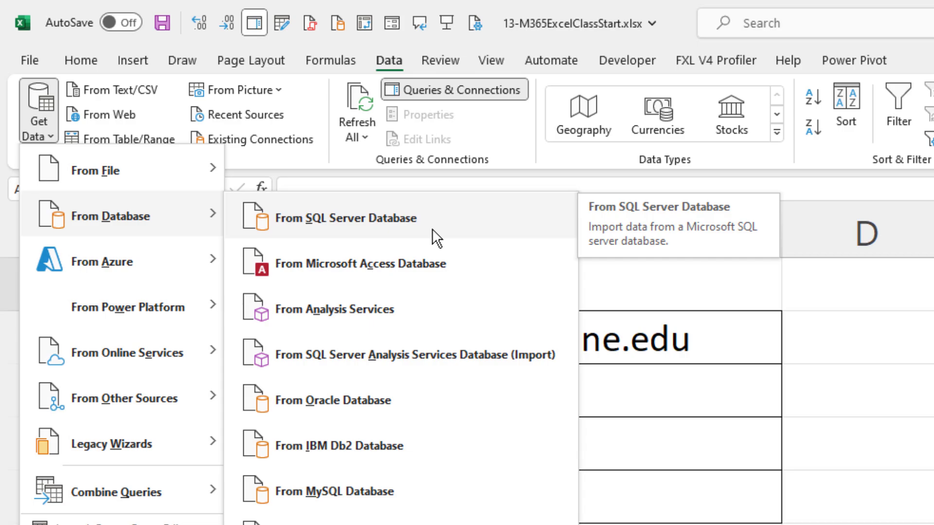
{"action": "left_click", "coordinate": [398, 218]}
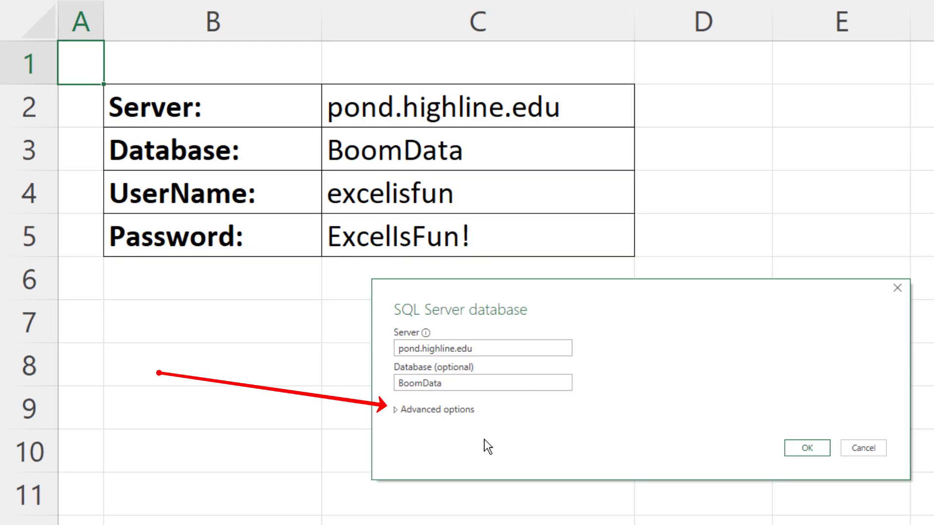
Sign in with database credentials scoped to pond.highline.edu;BoomData, accepting an unencrypted connection.
{"action": "left_click", "coordinate": [395, 413]}
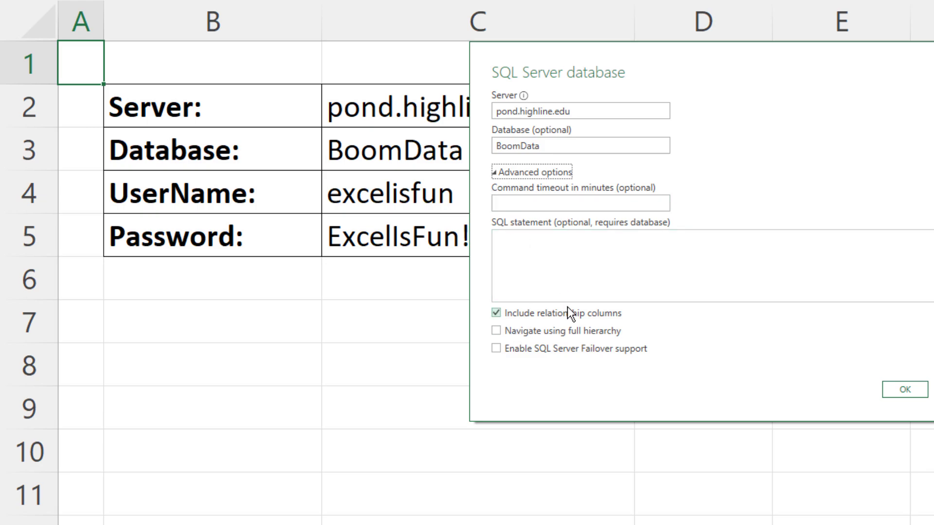
{"action": "left_click", "coordinate": [495, 174]}
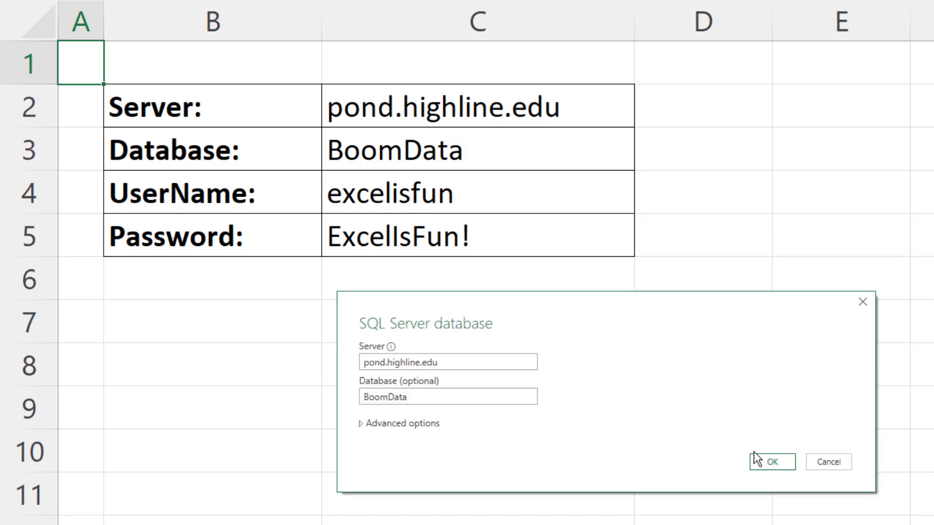
{"action": "left_click", "coordinate": [772, 463]}
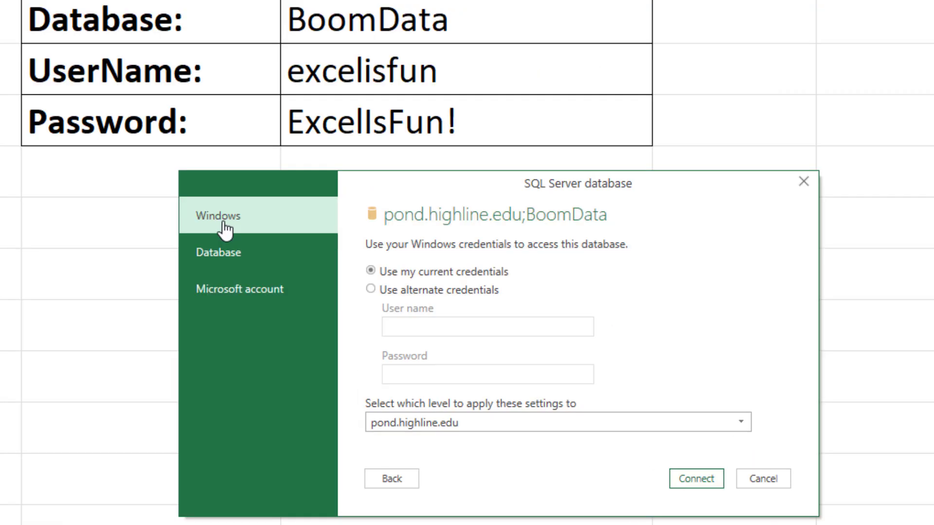
{"action": "left_click", "coordinate": [232, 248]}
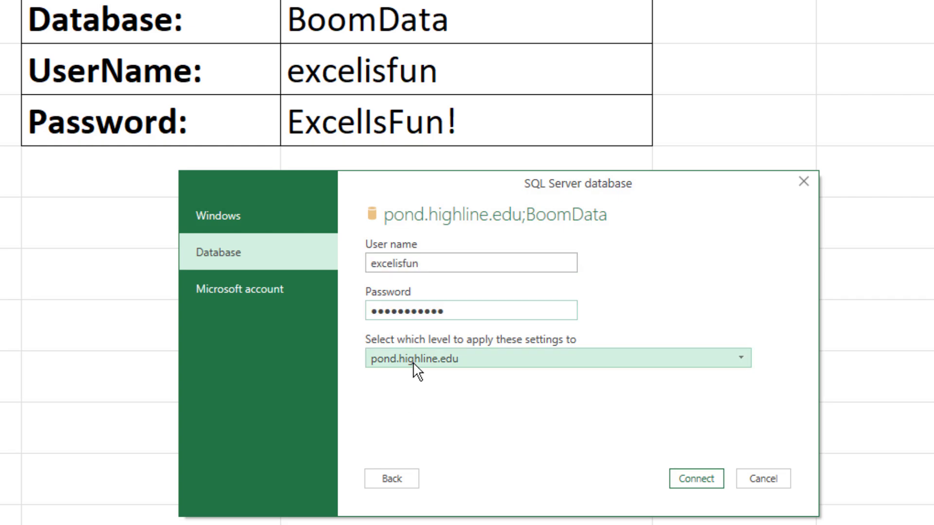
{"action": "left_click", "coordinate": [413, 362]}
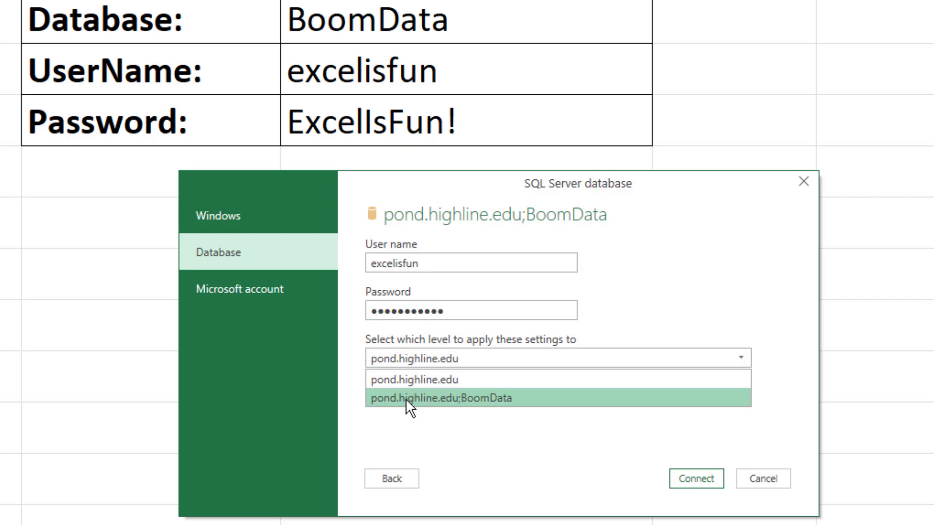
{"action": "left_click", "coordinate": [474, 399]}
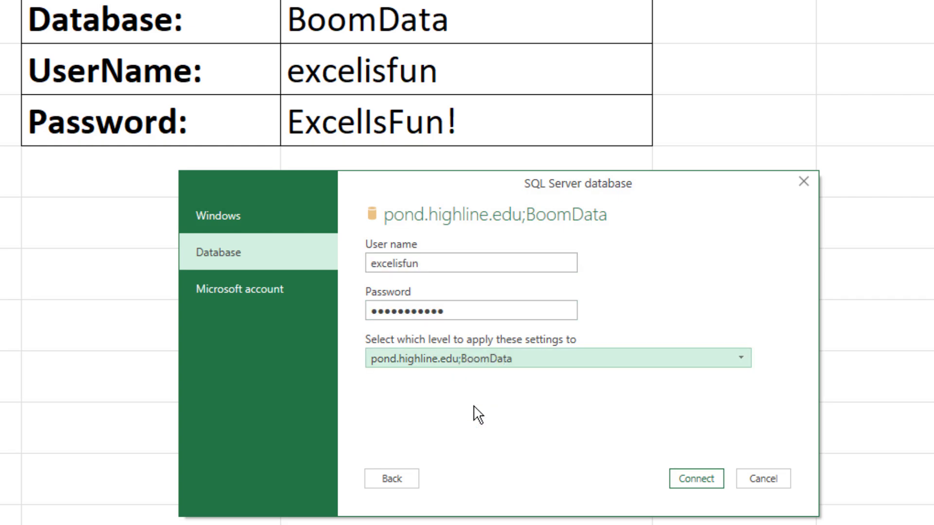
{"action": "left_click", "coordinate": [696, 480]}
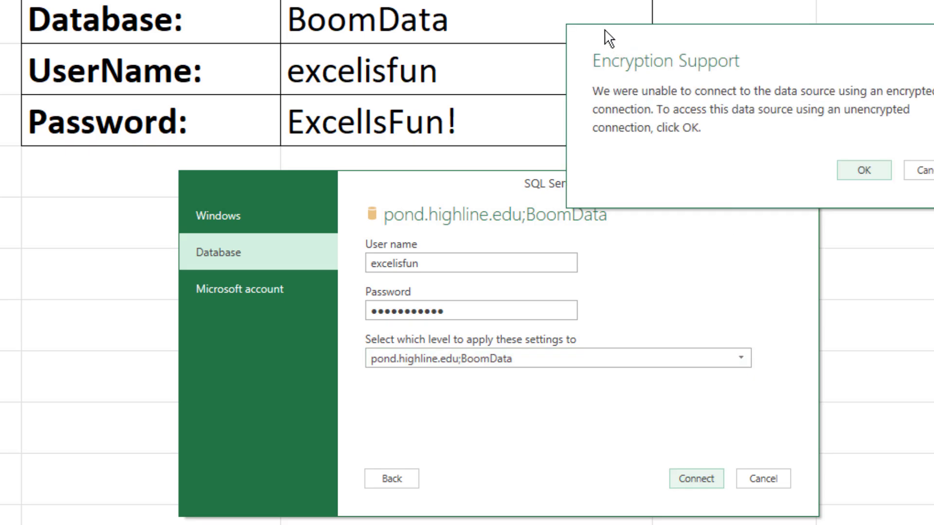
{"action": "left_click", "coordinate": [863, 171]}
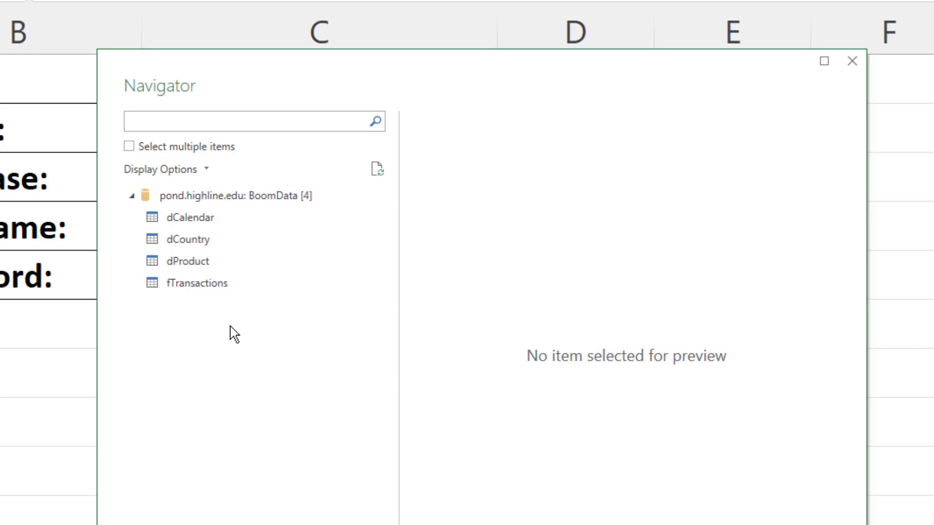
Preview the fTransactions table in Navigator and load it into the Power Query Editor.
{"action": "left_click", "coordinate": [187, 291]}
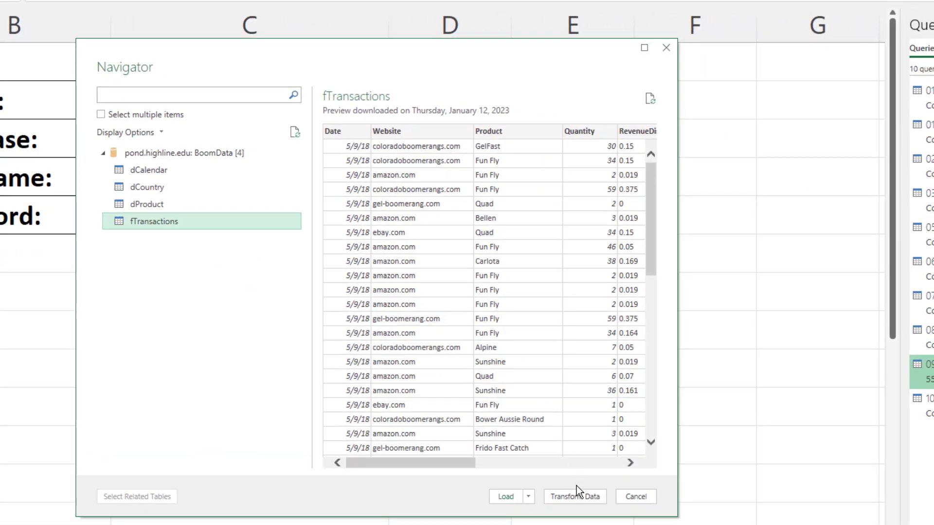
{"action": "left_click", "coordinate": [576, 496]}
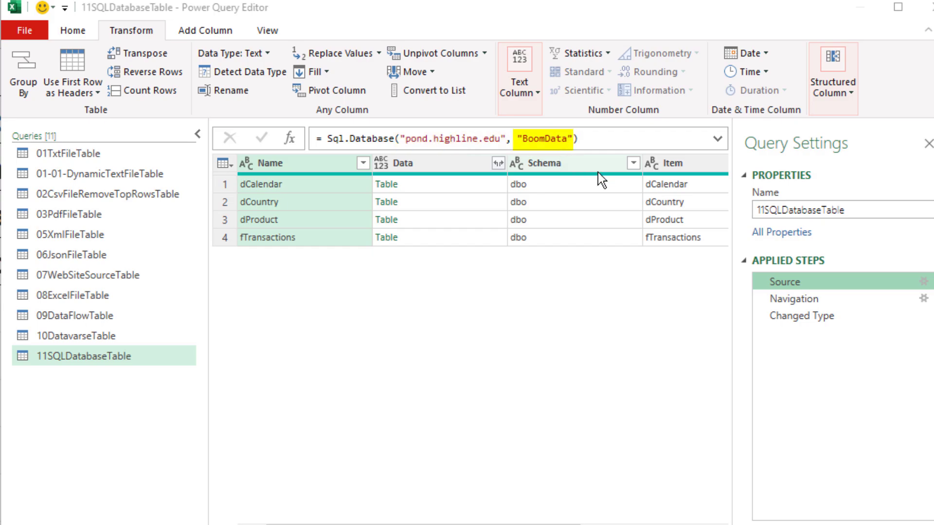
Compare the data at the Navigation and Changed Type steps and view the Navigation step's native SQL.
{"action": "left_click", "coordinate": [785, 304]}
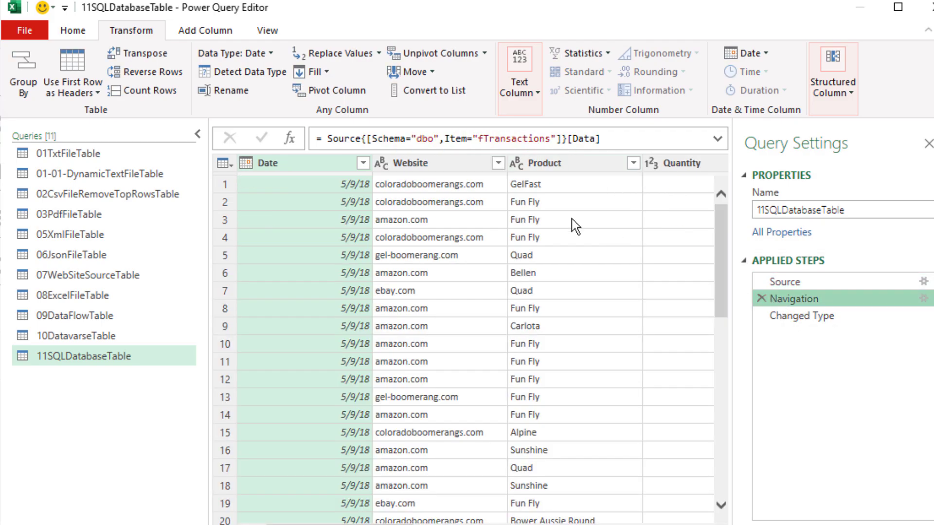
{"action": "left_click", "coordinate": [793, 317]}
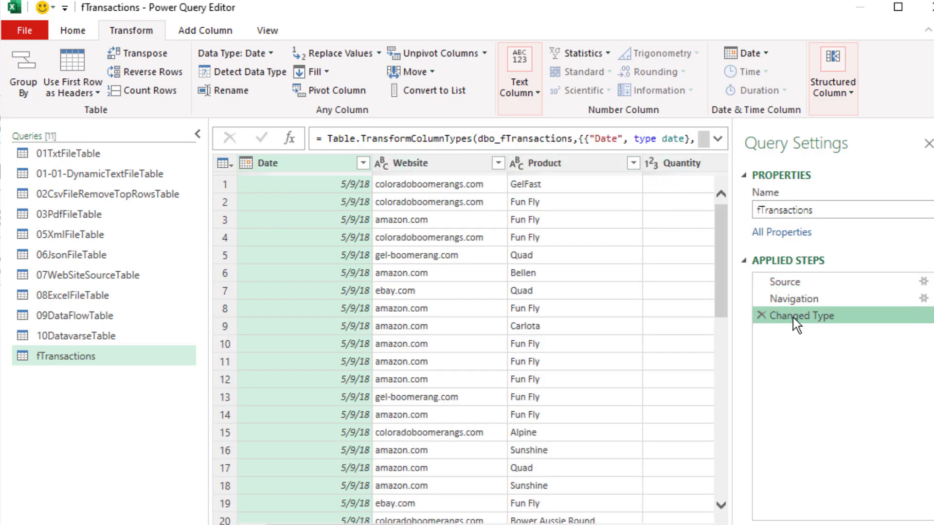
{"action": "left_click", "coordinate": [793, 299]}
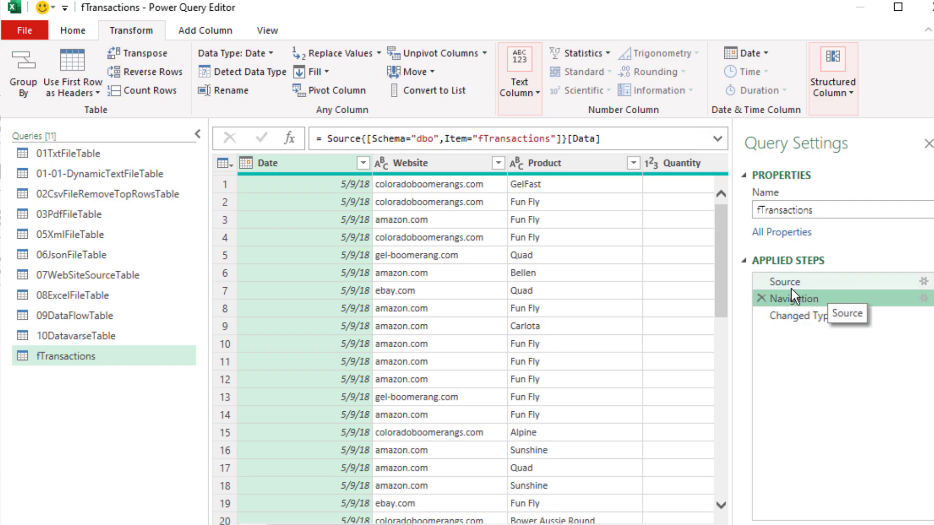
{"action": "right_click", "coordinate": [789, 299]}
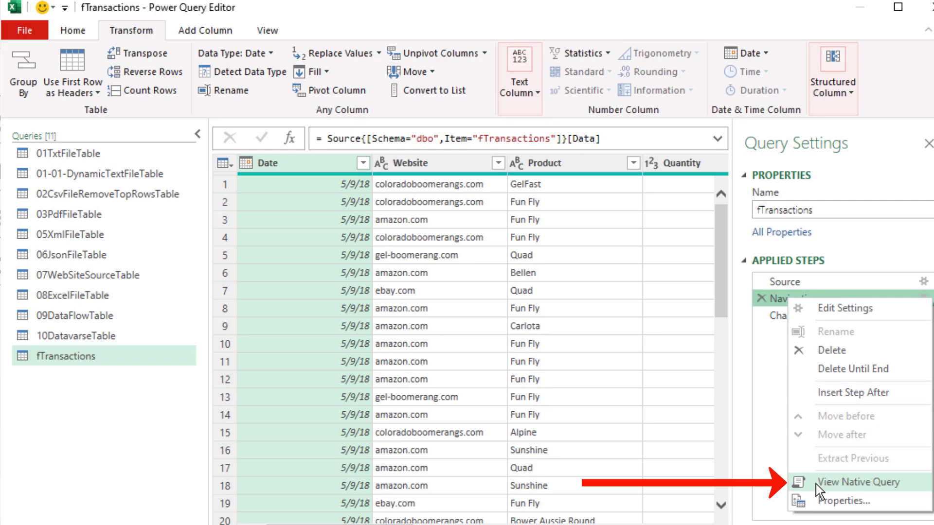
{"action": "left_click", "coordinate": [863, 485]}
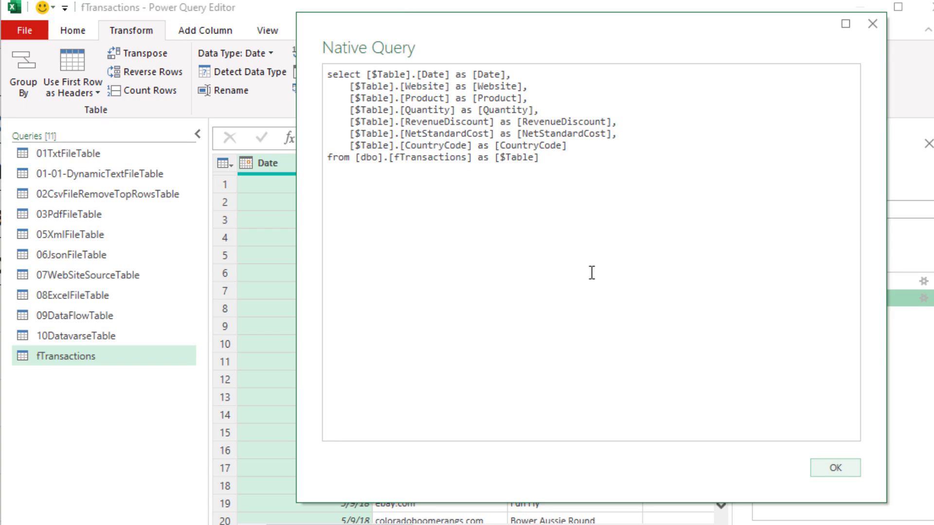
{"action": "left_click", "coordinate": [830, 466]}
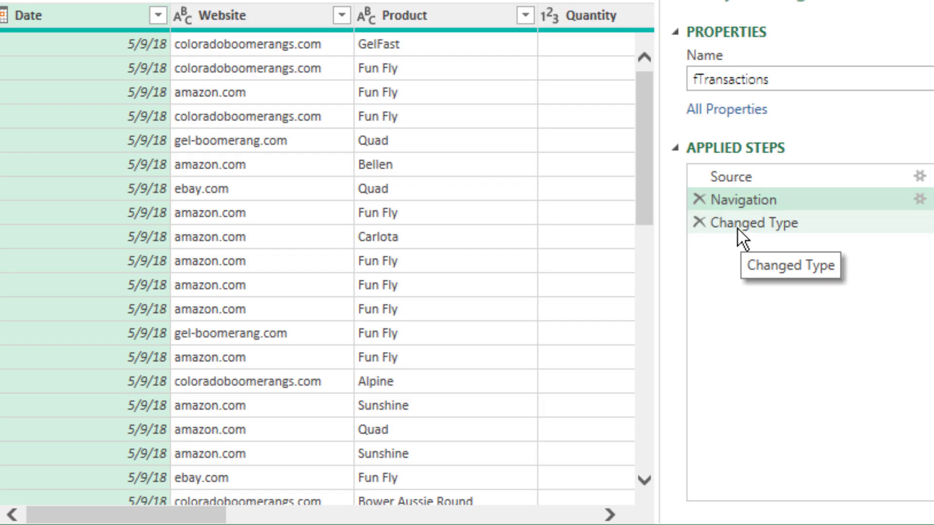
Delete the Changed Type step, leaving only Source and Navigation.
{"action": "right_click", "coordinate": [737, 226]}
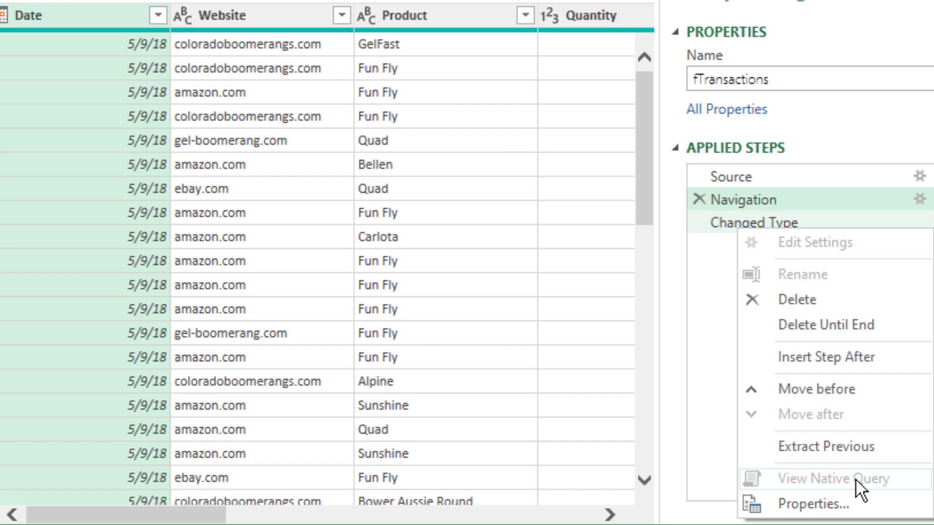
{"action": "left_click", "coordinate": [714, 261]}
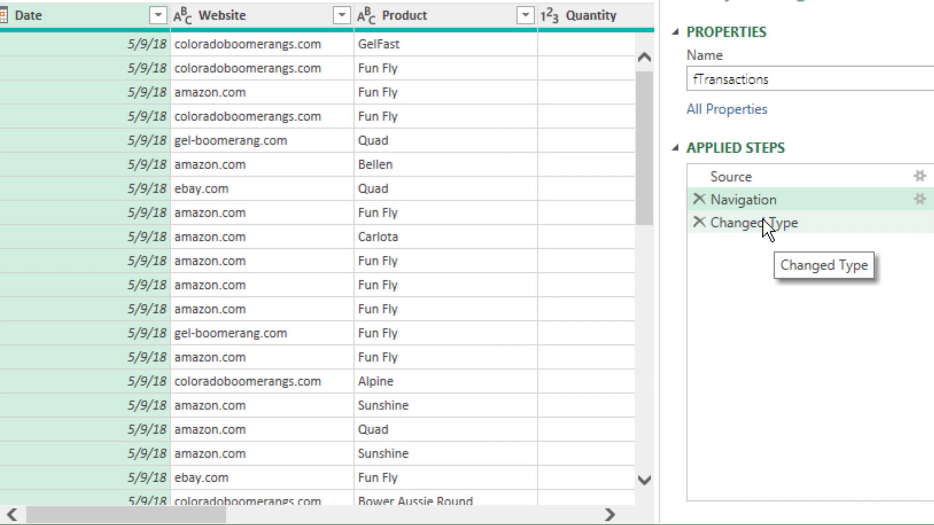
{"action": "right_click", "coordinate": [751, 205]}
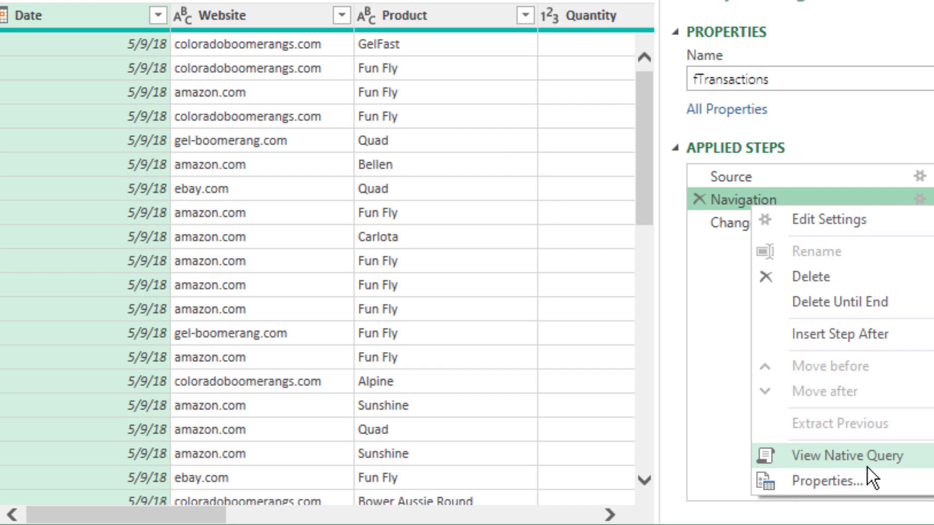
{"action": "left_click", "coordinate": [737, 232]}
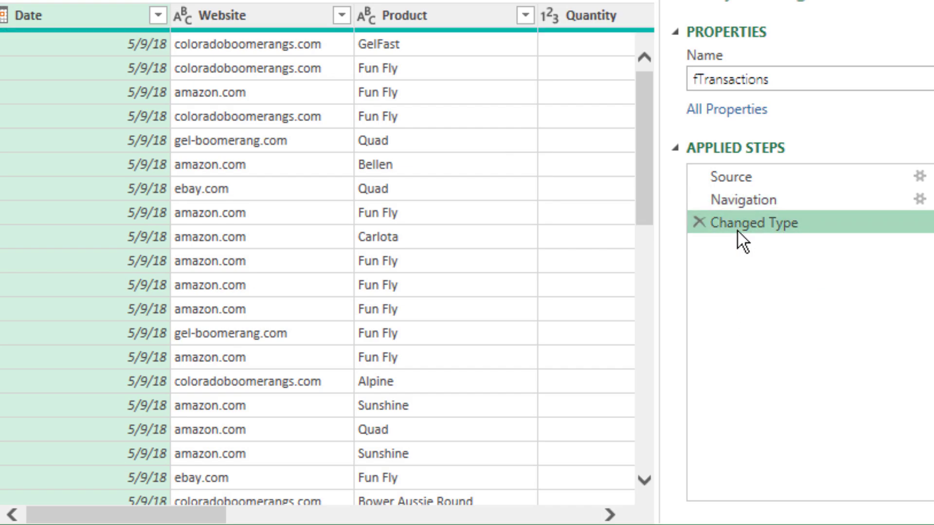
{"action": "right_click", "coordinate": [737, 229]}
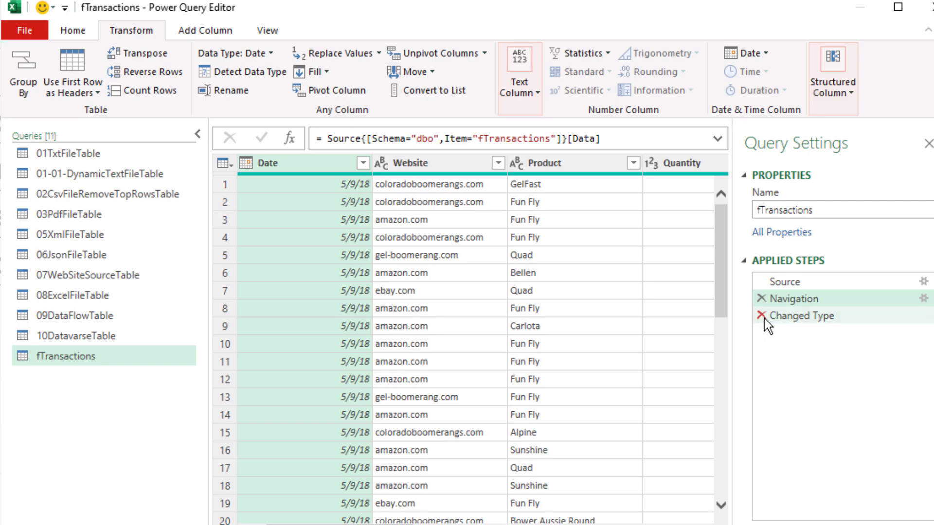
{"action": "left_click", "coordinate": [762, 316]}
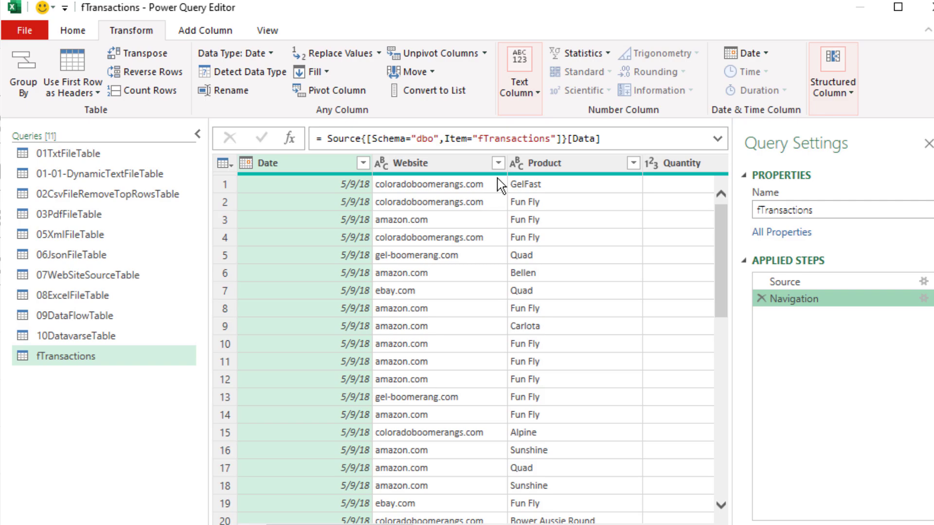
Filter the Website column to coloradoboomerangs.com only and check the folded SQL WHERE clause.
{"action": "left_click", "coordinate": [499, 163]}
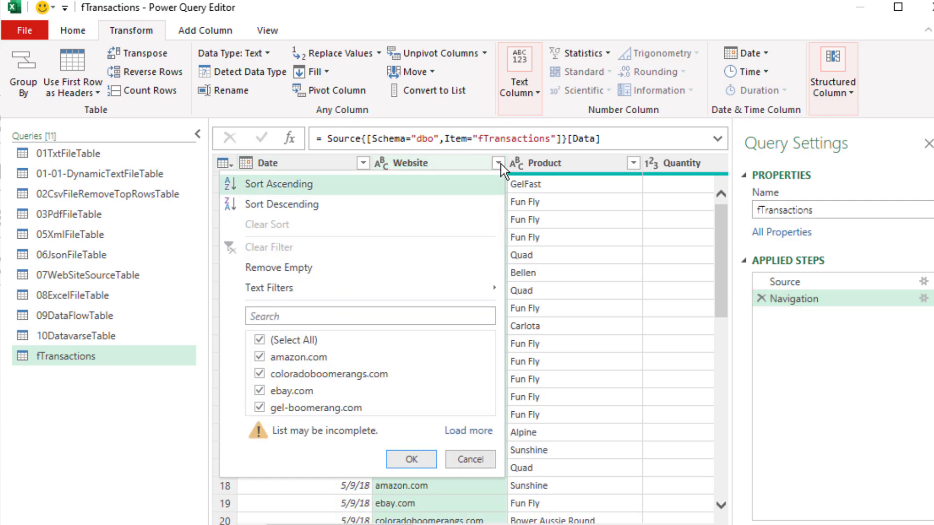
{"action": "left_click", "coordinate": [260, 340]}
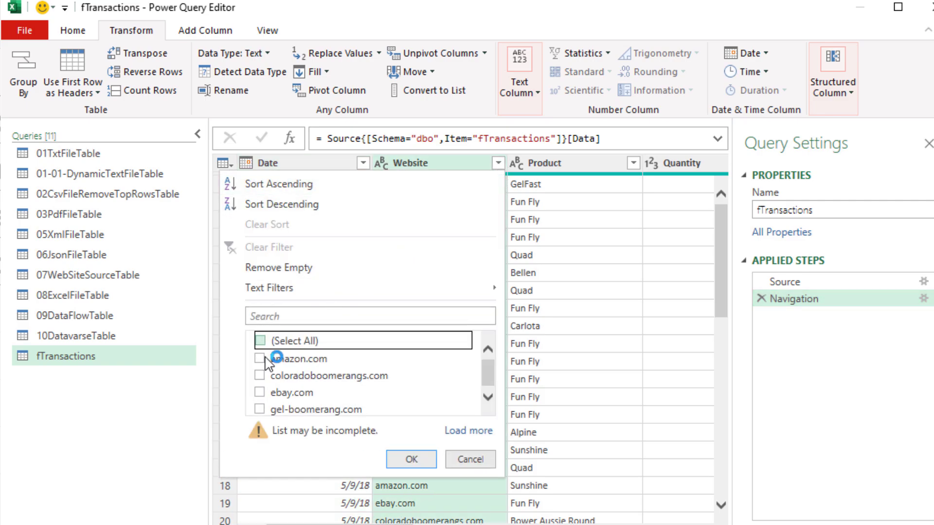
{"action": "left_click", "coordinate": [260, 376]}
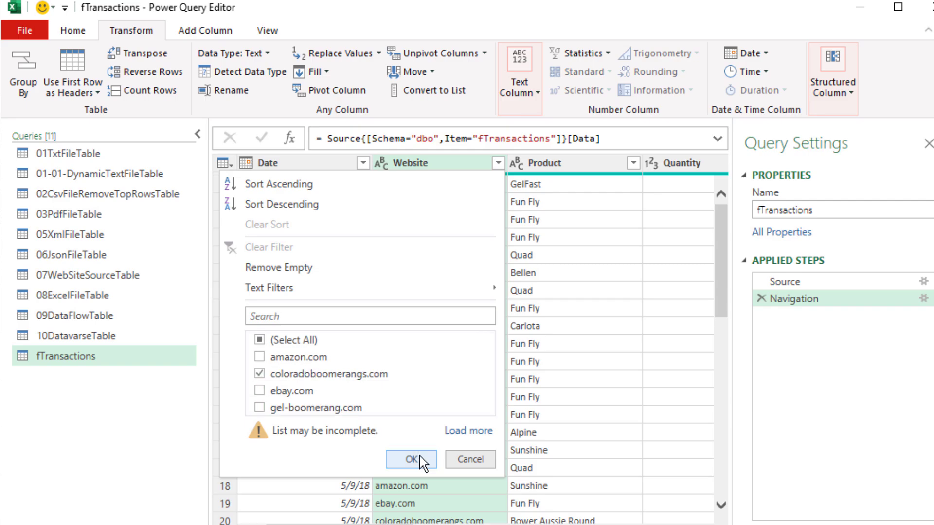
{"action": "left_click", "coordinate": [412, 460]}
{"action": "right_click", "coordinate": [780, 316]}
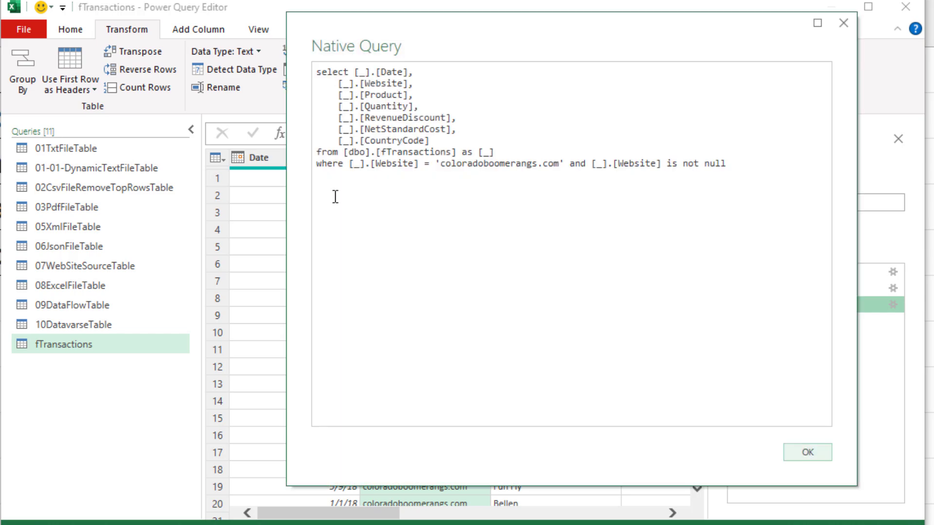
{"action": "left_click", "coordinate": [804, 451]}
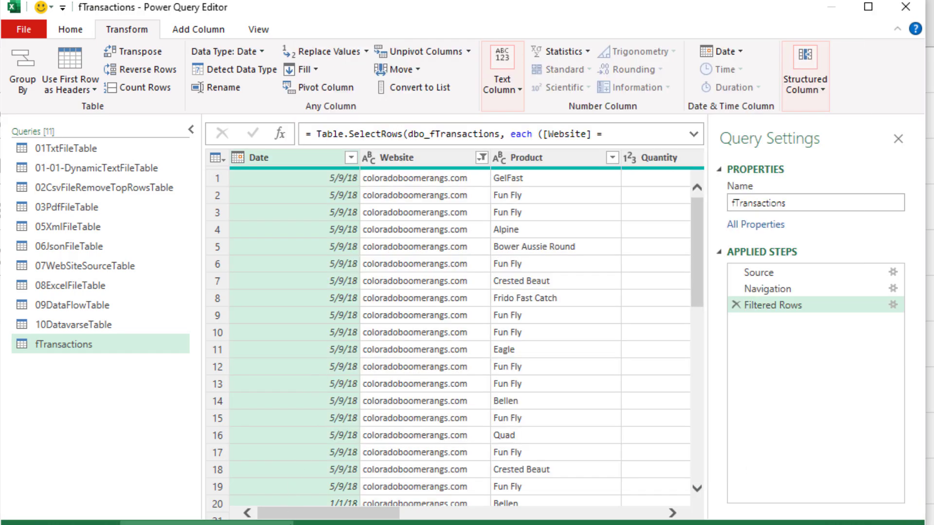
{"action": "left_click_drag", "start_coordinate": [271, 514], "coordinate": [558, 518]}
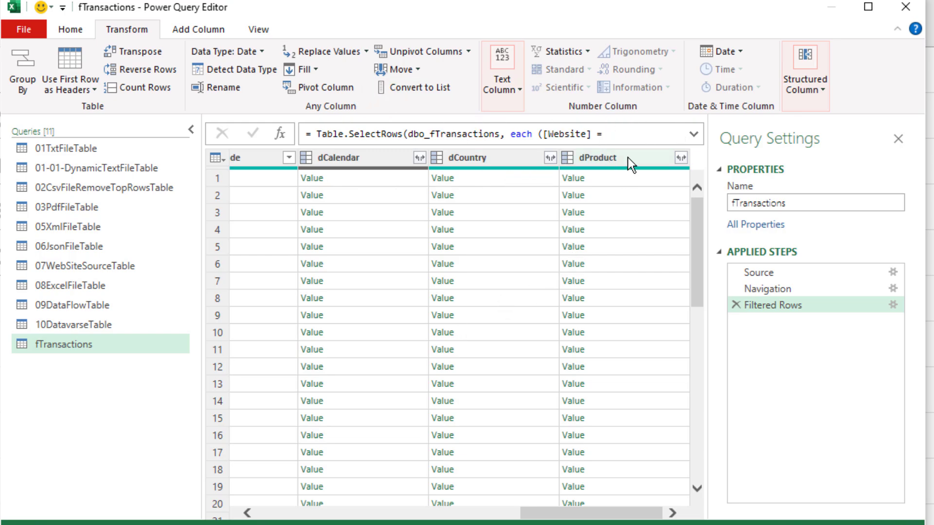
Expand dProduct to bring in only Standard Cost, without the dProduct prefix.
{"action": "left_click", "coordinate": [600, 159]}
{"action": "left_click", "coordinate": [681, 158]}
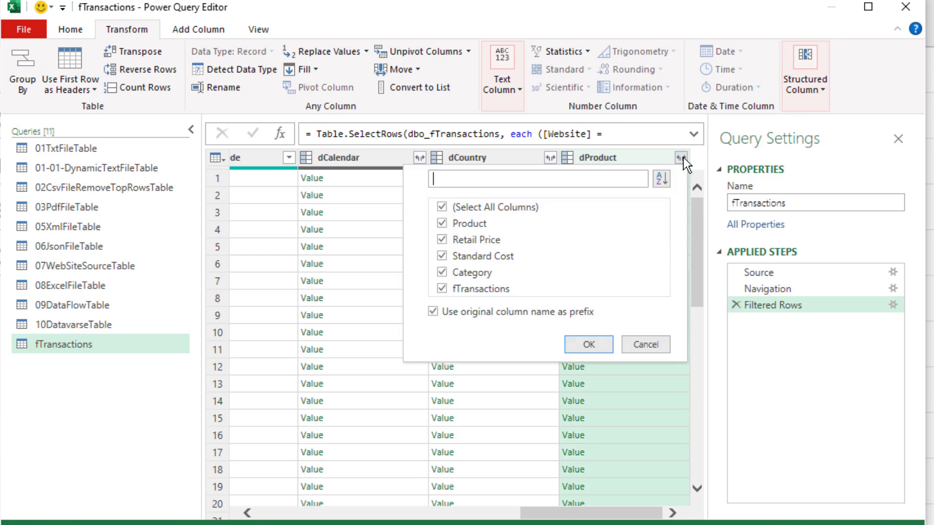
{"action": "left_click", "coordinate": [443, 208]}
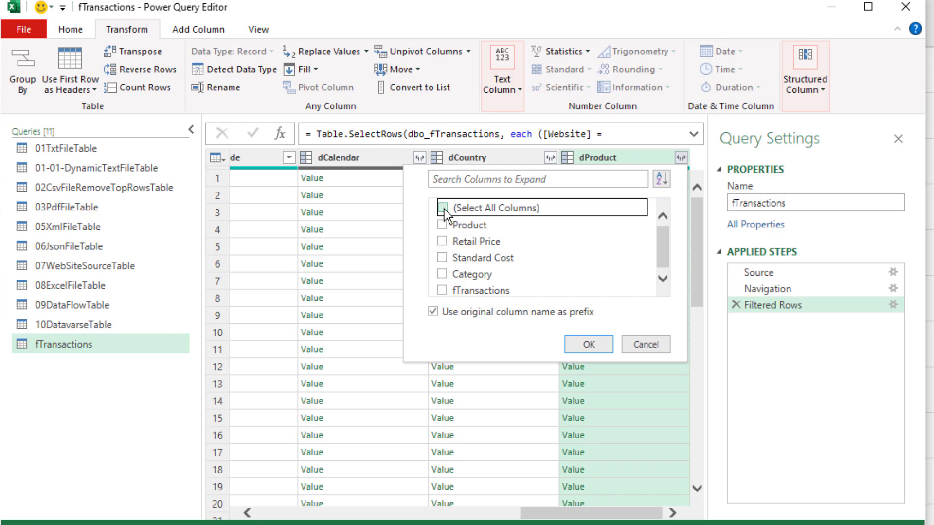
{"action": "left_click", "coordinate": [445, 259]}
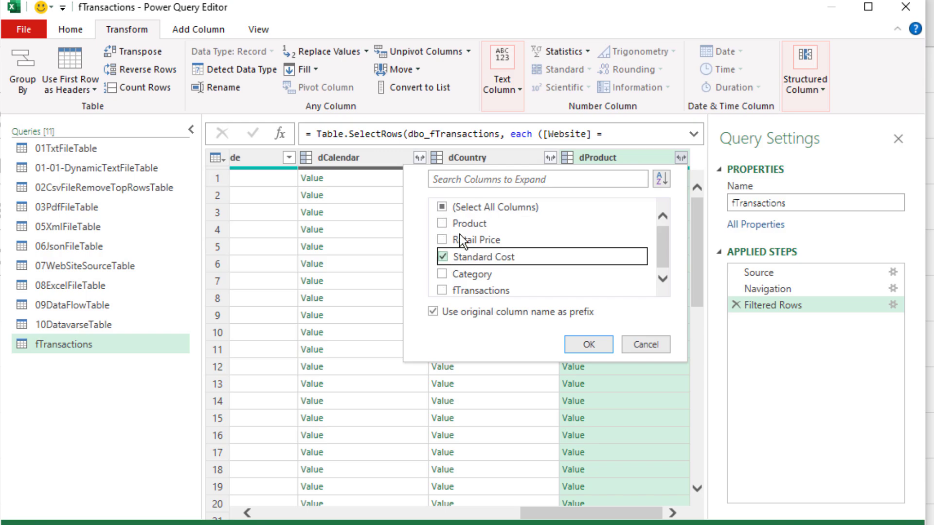
{"action": "left_click", "coordinate": [434, 312]}
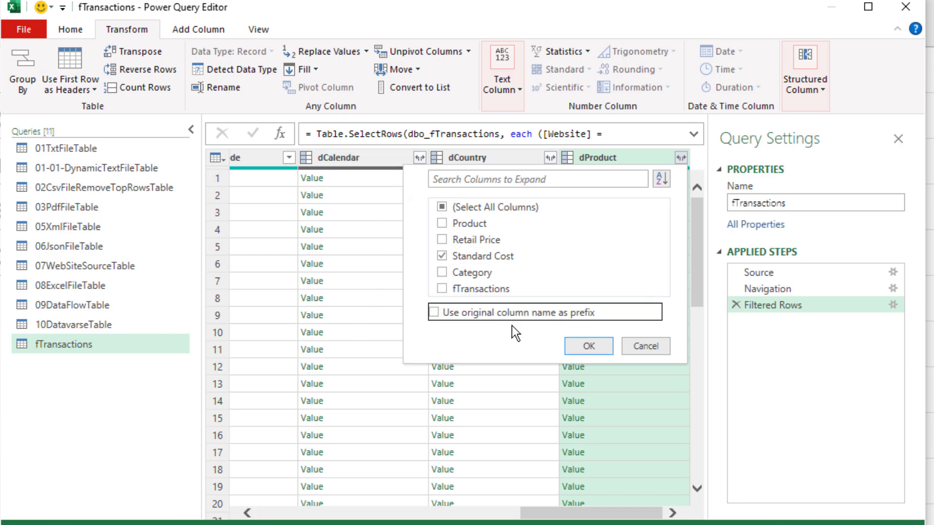
{"action": "left_click", "coordinate": [589, 346]}
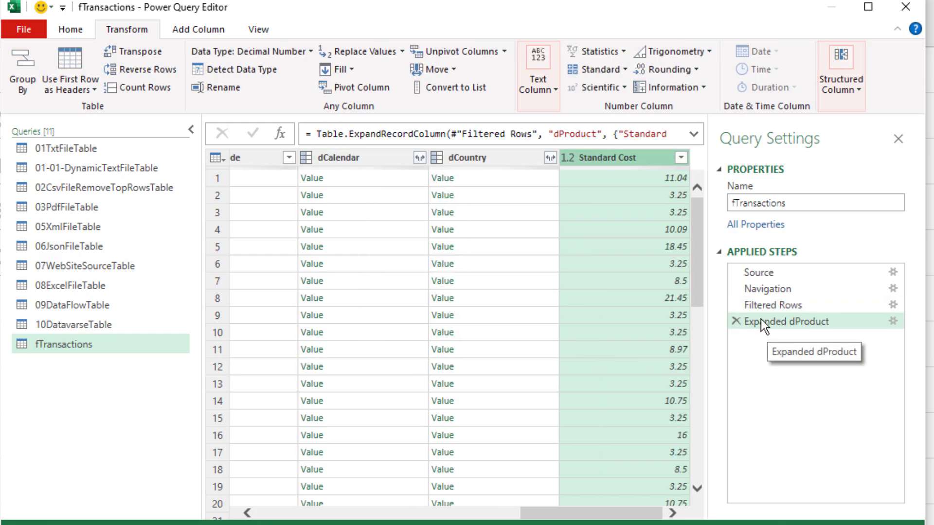
Confirm the Expanded dProduct step folds into native SQL as a left outer join.
{"action": "right_click", "coordinate": [762, 321]}
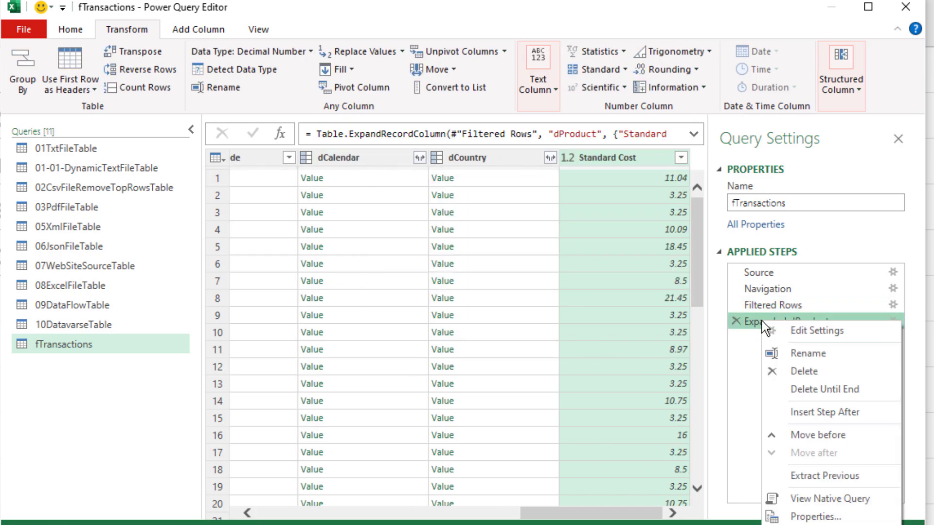
{"action": "left_click", "coordinate": [807, 497]}
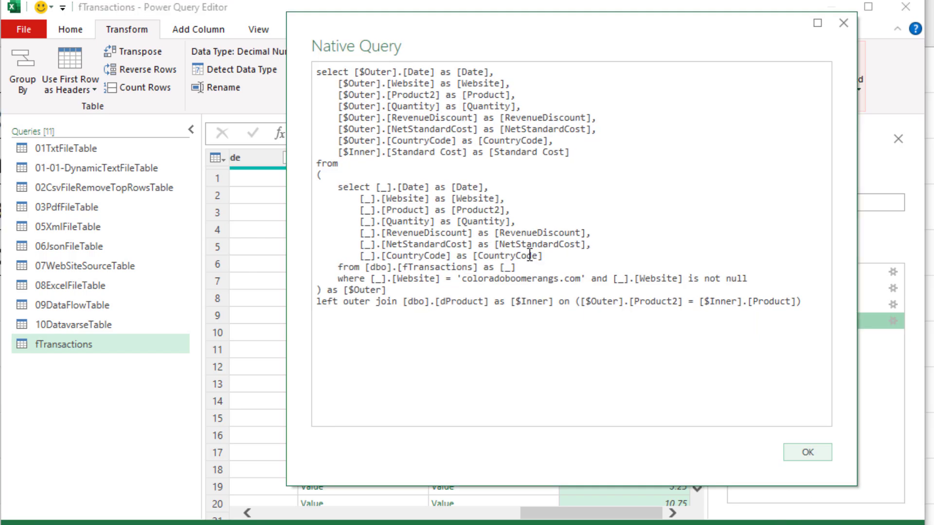
{"action": "left_click", "coordinate": [808, 453]}
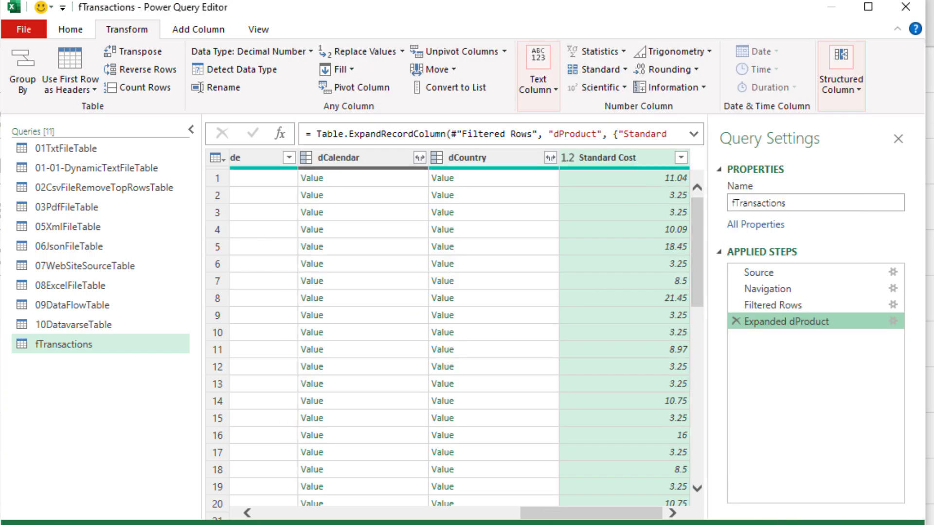
{"action": "left_click_drag", "start_coordinate": [552, 515], "coordinate": [368, 515]}
{"action": "key", "text": "ctrl"}
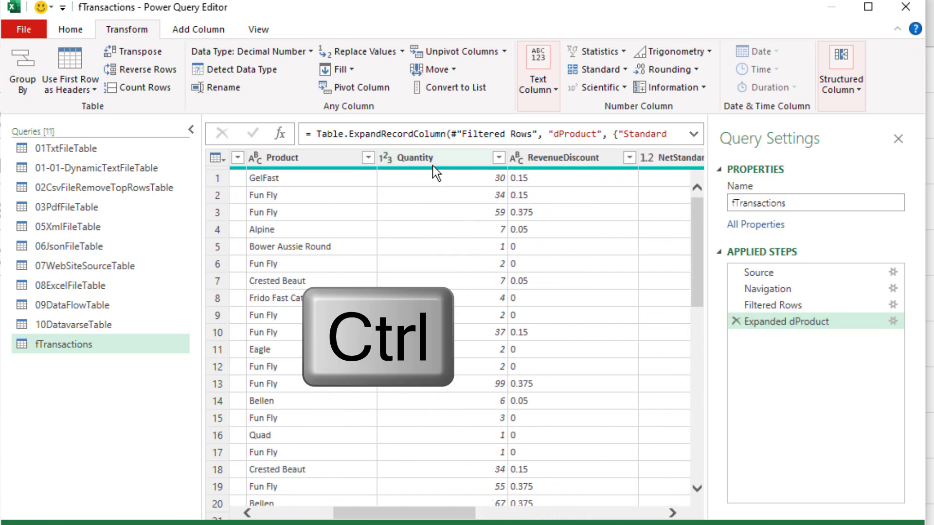
Multiply Standard Cost by Quantity into a new column named COGS.
{"action": "left_click", "coordinate": [427, 161], "text": "ctrl"}
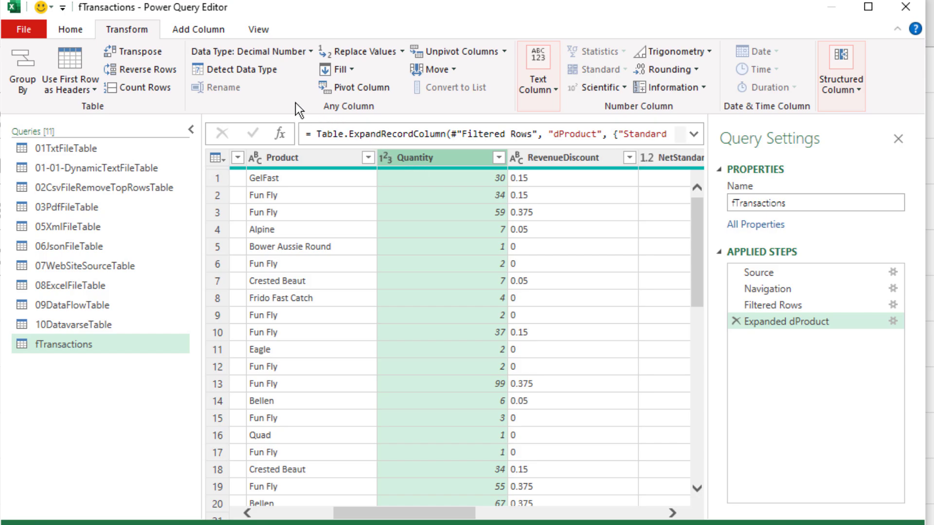
{"action": "left_click", "coordinate": [220, 30]}
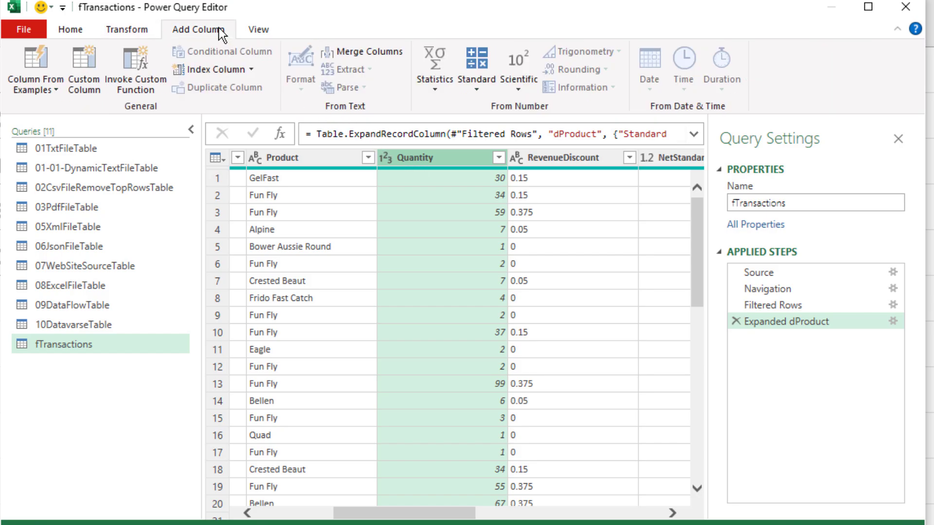
{"action": "left_click", "coordinate": [478, 87]}
{"action": "left_click", "coordinate": [498, 124]}
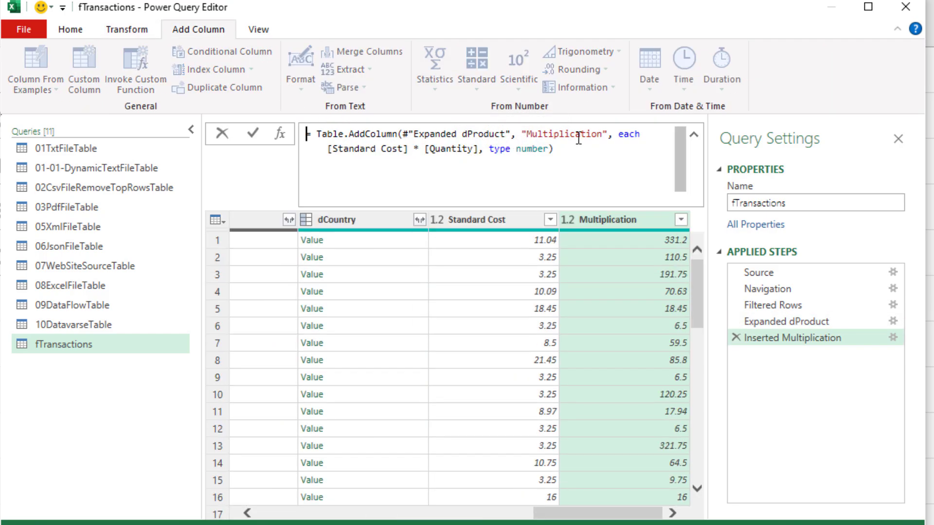
{"action": "double_click", "coordinate": [572, 135]}
{"action": "type", "text": "COGS"}
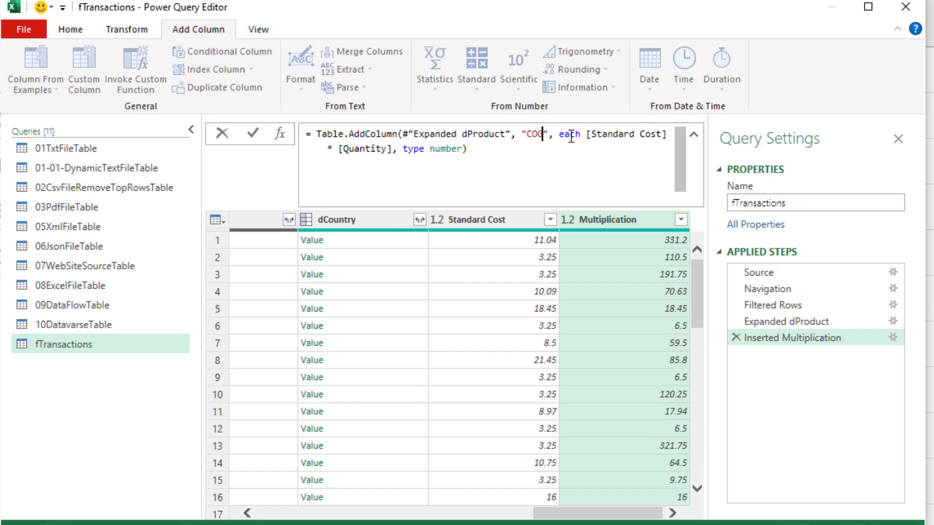
{"action": "left_click", "coordinate": [491, 149]}
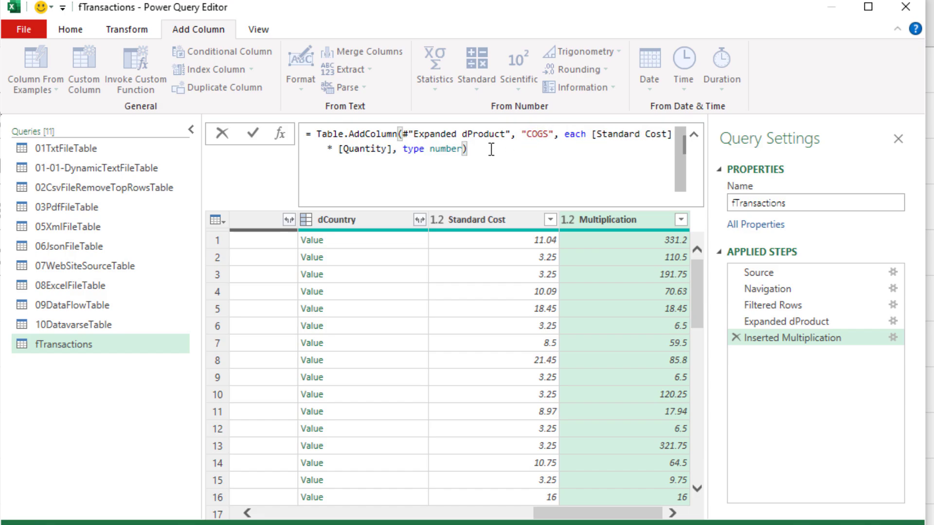
{"action": "key", "text": "Return"}
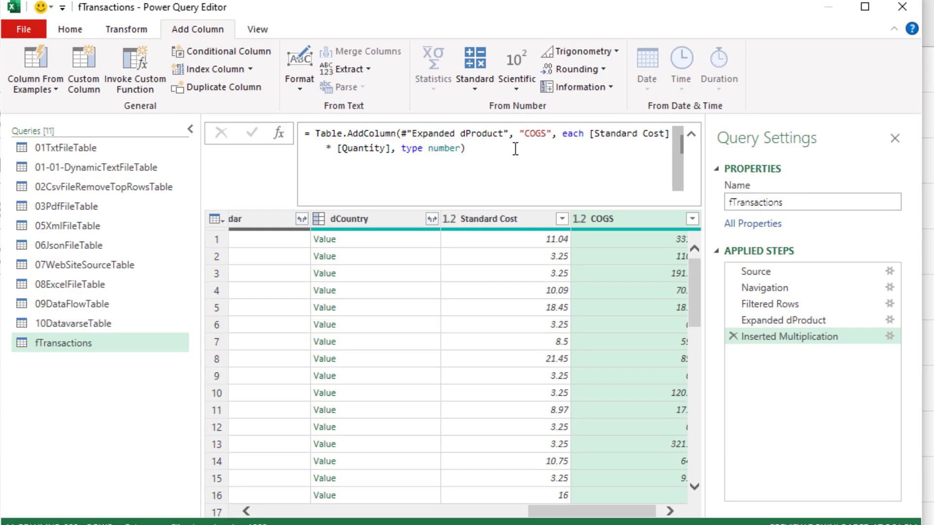
Verify the Inserted Multiplication step for COGS still folds into native SQL.
{"action": "right_click", "coordinate": [774, 334]}
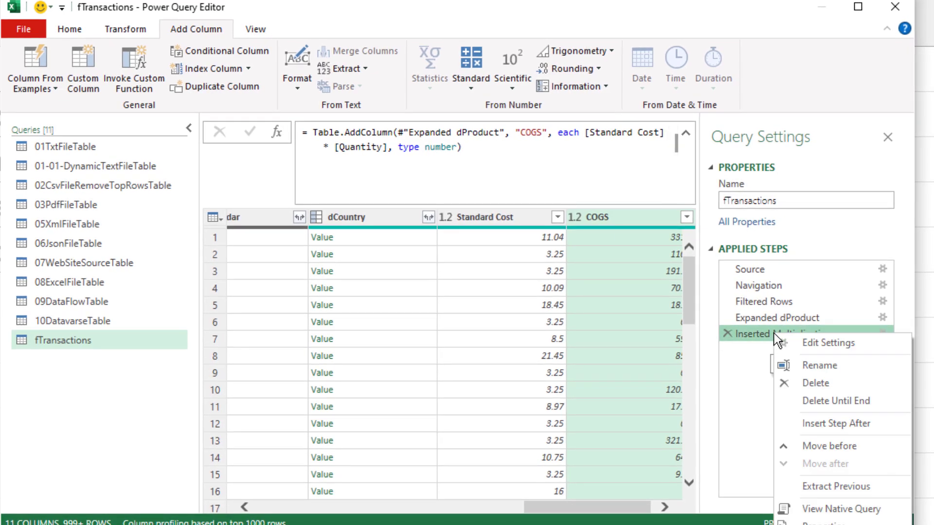
{"action": "left_click", "coordinate": [816, 511]}
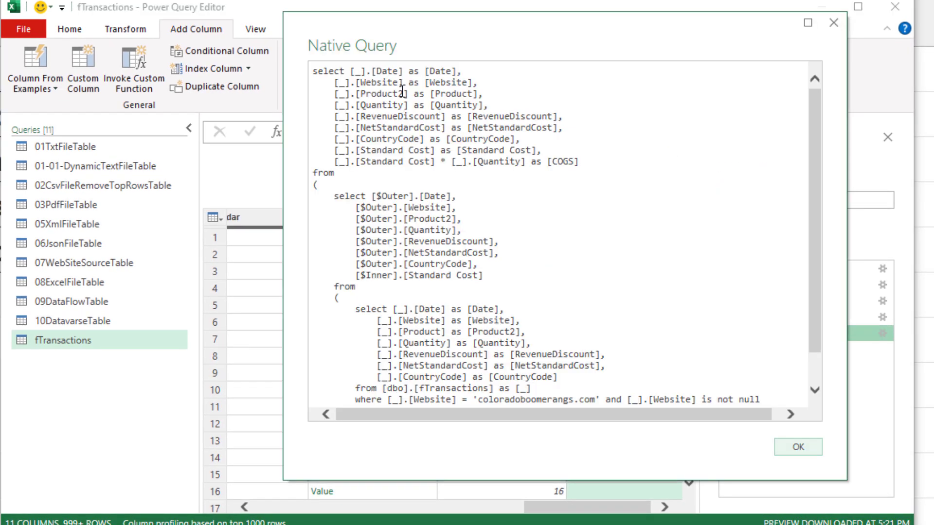
{"action": "left_click", "coordinate": [812, 450]}
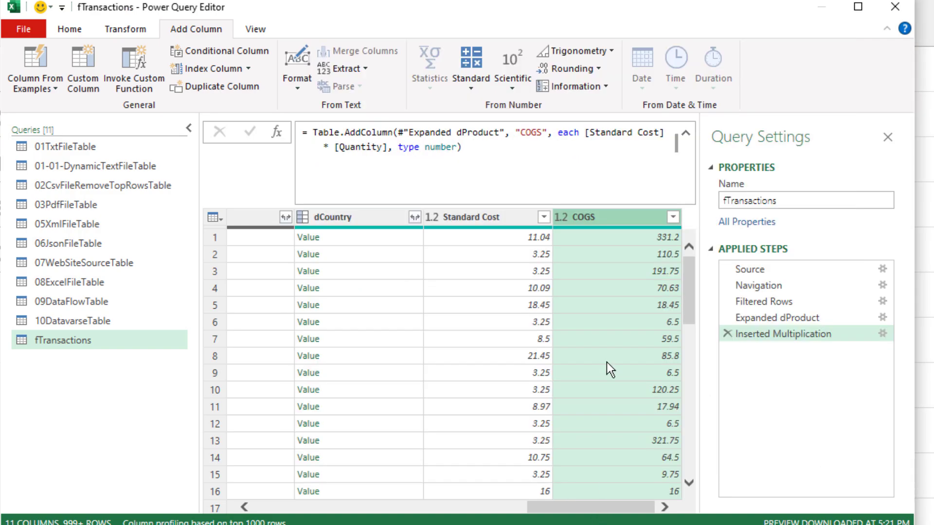
{"action": "left_click_drag", "start_coordinate": [604, 508], "coordinate": [362, 516]}
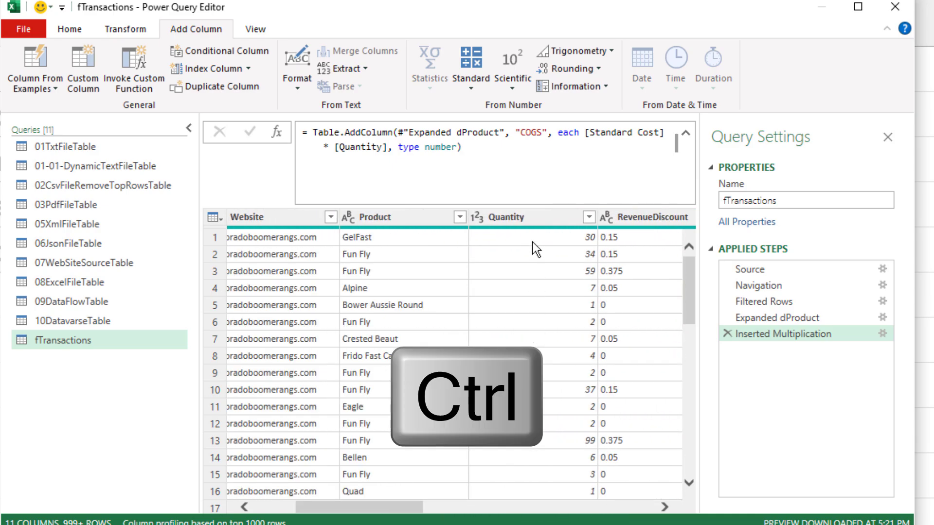
Remove all columns except COGS and Product, then view that step's native SQL.
{"action": "left_click", "coordinate": [363, 217], "text": "ctrl"}
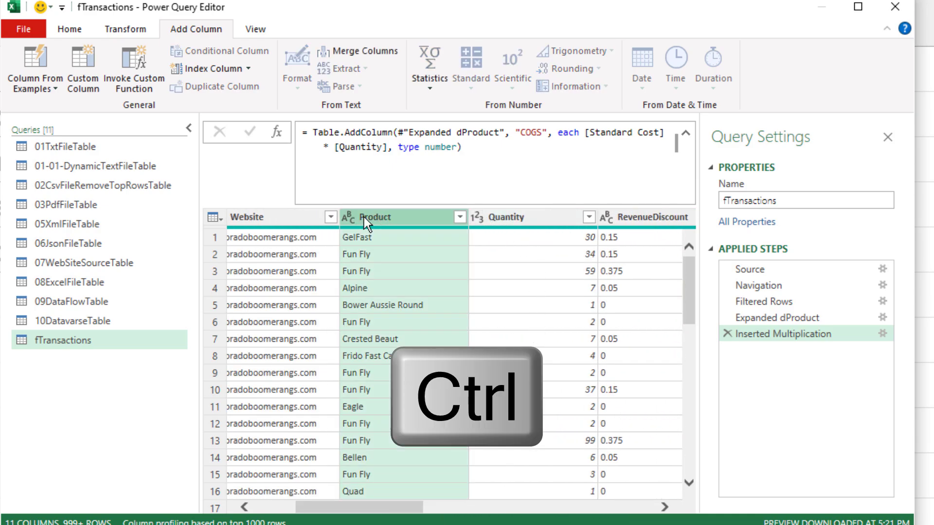
{"action": "right_click", "coordinate": [364, 217]}
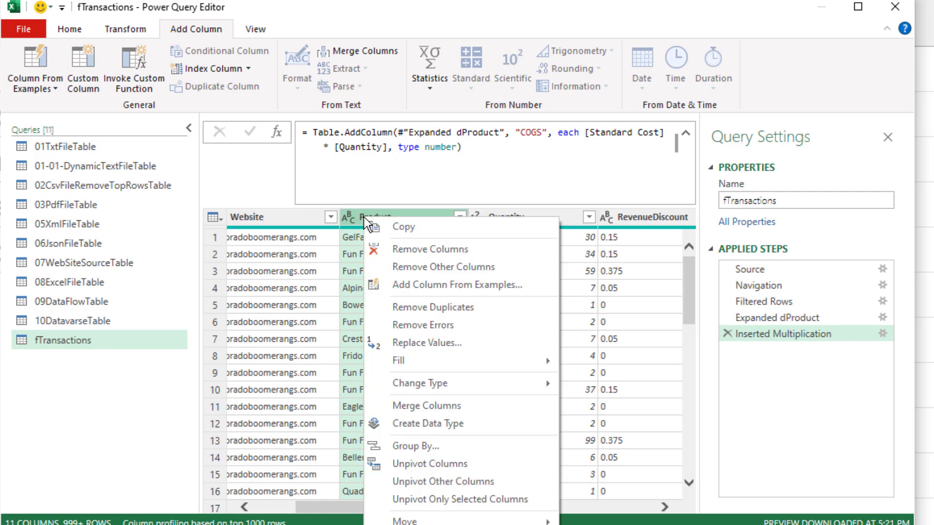
{"action": "left_click", "coordinate": [408, 270]}
{"action": "right_click", "coordinate": [760, 354]}
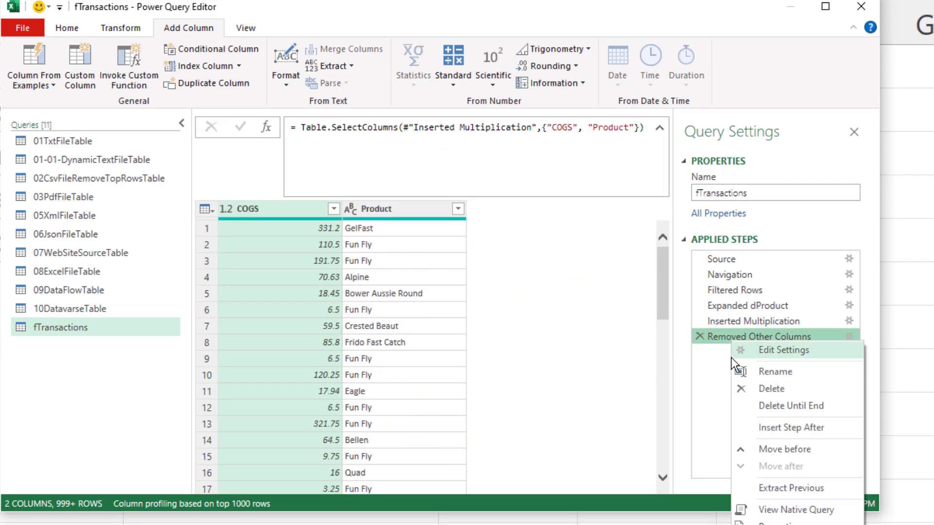
{"action": "left_click", "coordinate": [768, 510]}
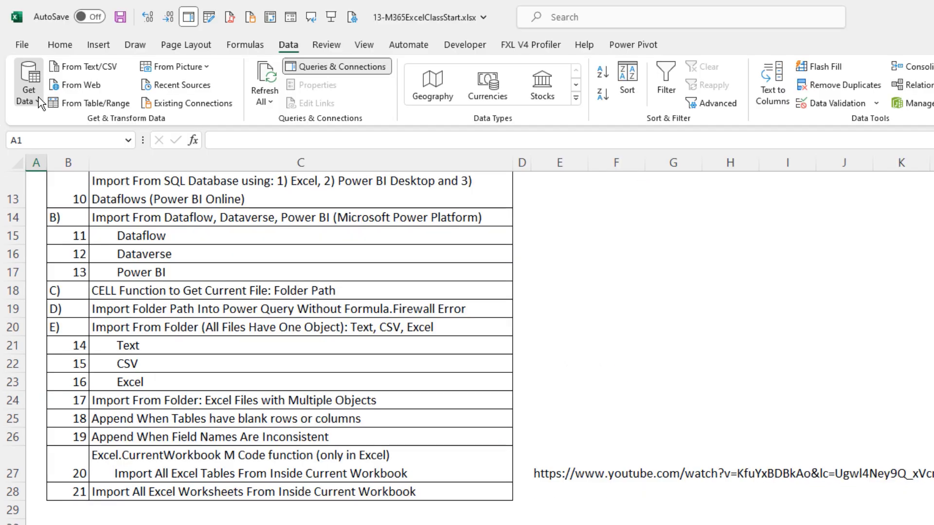
Browse the Get Data source list, including the Combine Queries options.
{"action": "left_click", "coordinate": [29, 85]}
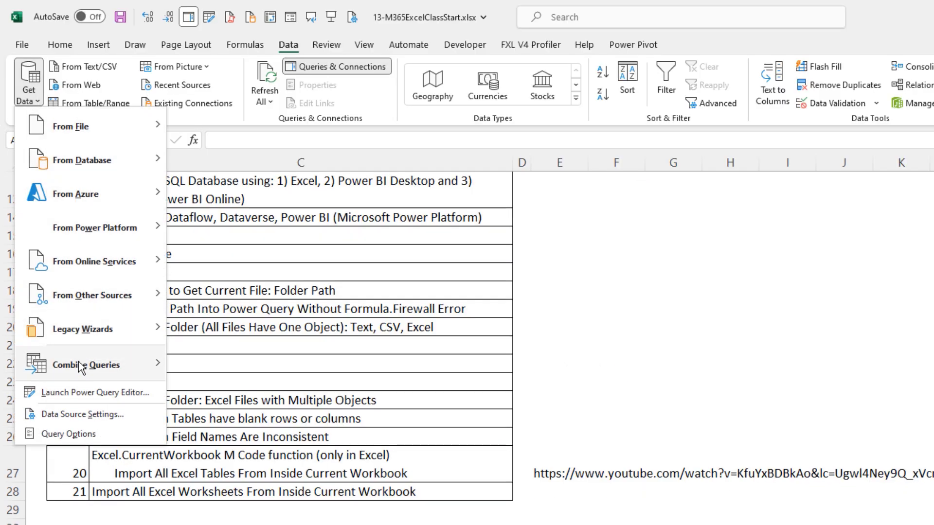
{"action": "mouse_move", "coordinate": [80, 368]}
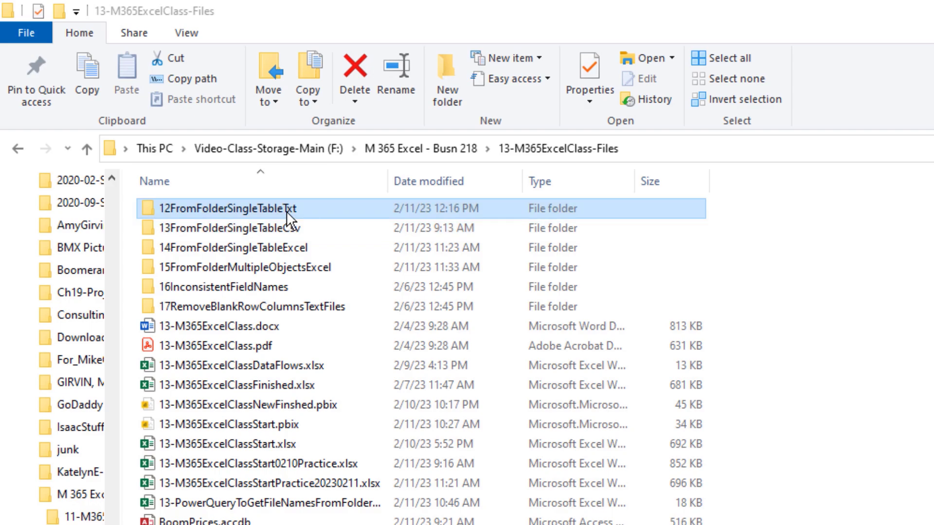
Inspect Chantel.txt in 12FromFolderSingleTableTxt, then list all Power BI Get Data sources.
{"action": "double_click", "coordinate": [287, 212]}
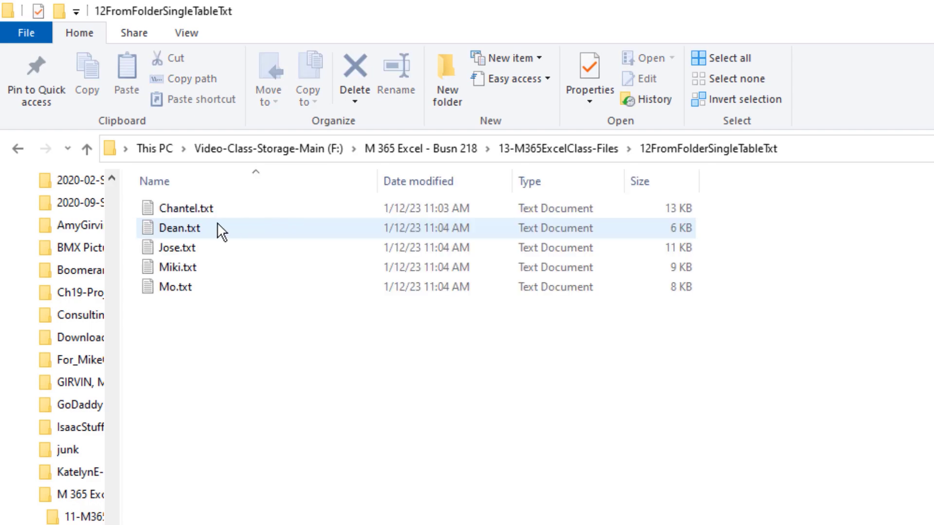
{"action": "left_click", "coordinate": [162, 211]}
{"action": "double_click", "coordinate": [162, 212]}
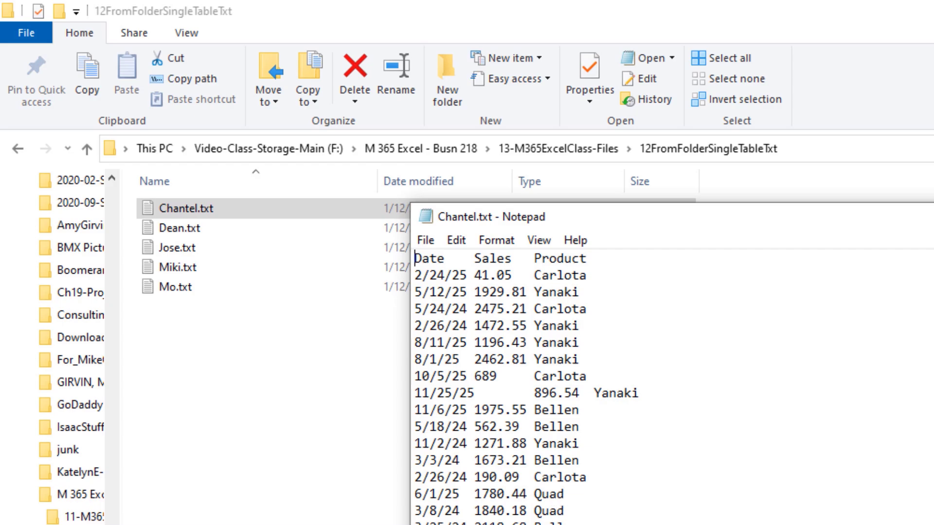
{"action": "key", "text": "alt+F4"}
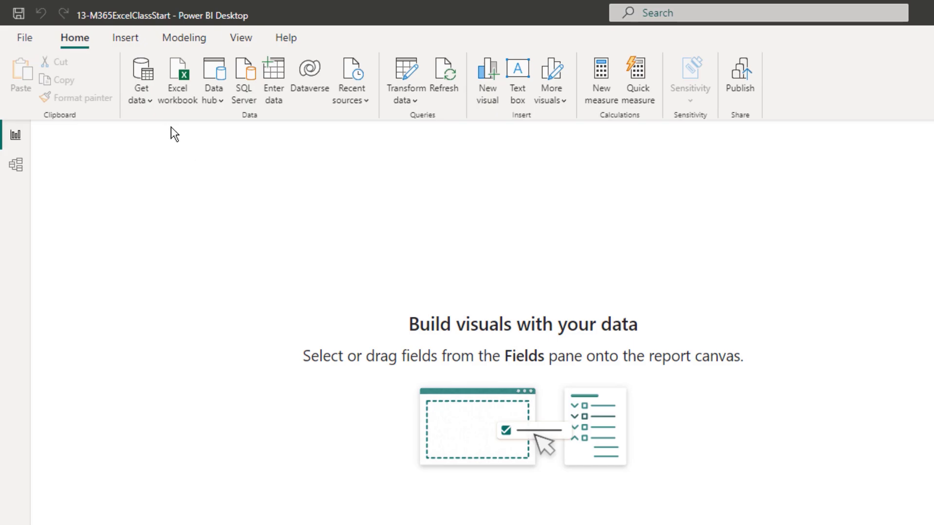
{"action": "left_click", "coordinate": [151, 103]}
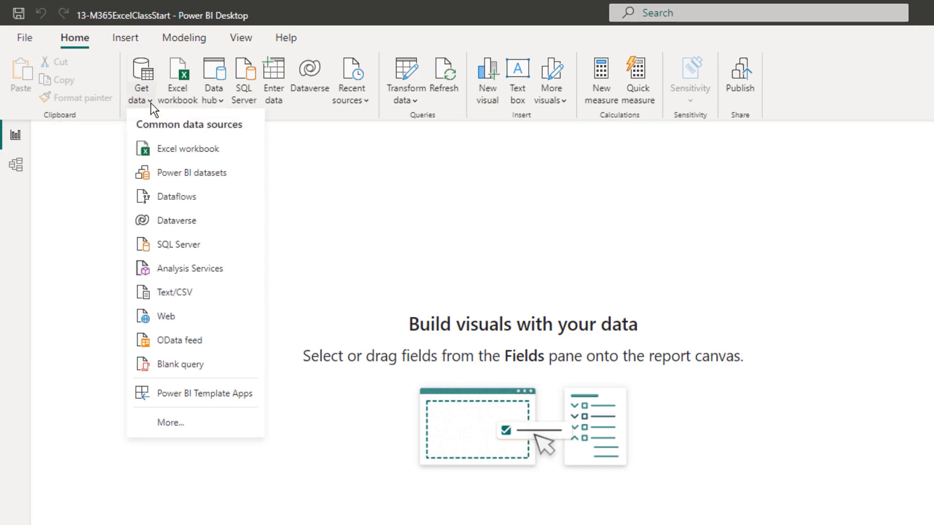
{"action": "left_click", "coordinate": [180, 426]}
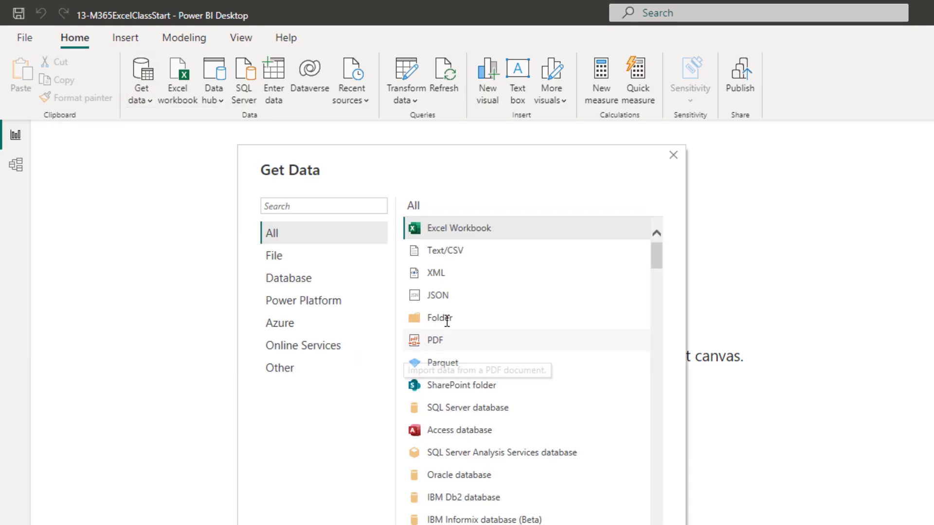
Back in Excel, import from the 12FromFolderSingleTableTxt folder to preview its five .txt files.
{"action": "key", "text": "alt+Tab"}
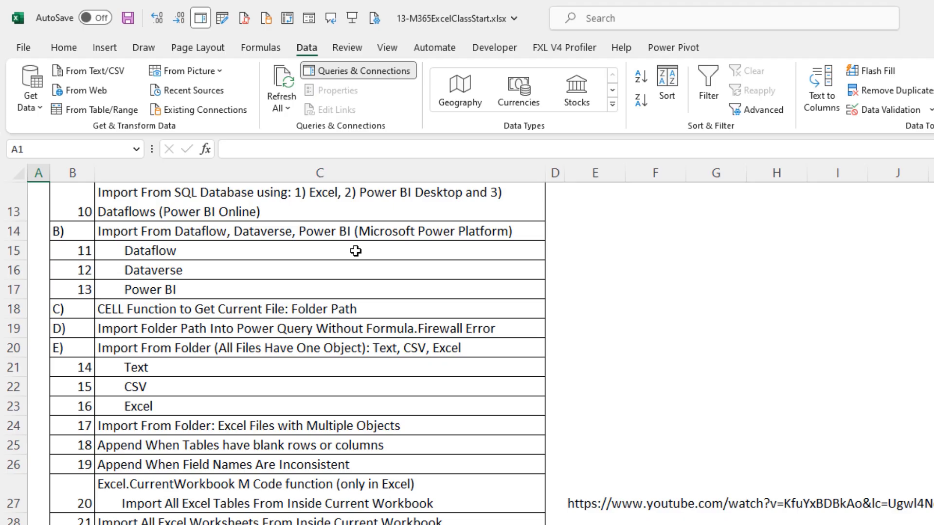
{"action": "left_click", "coordinate": [30, 103]}
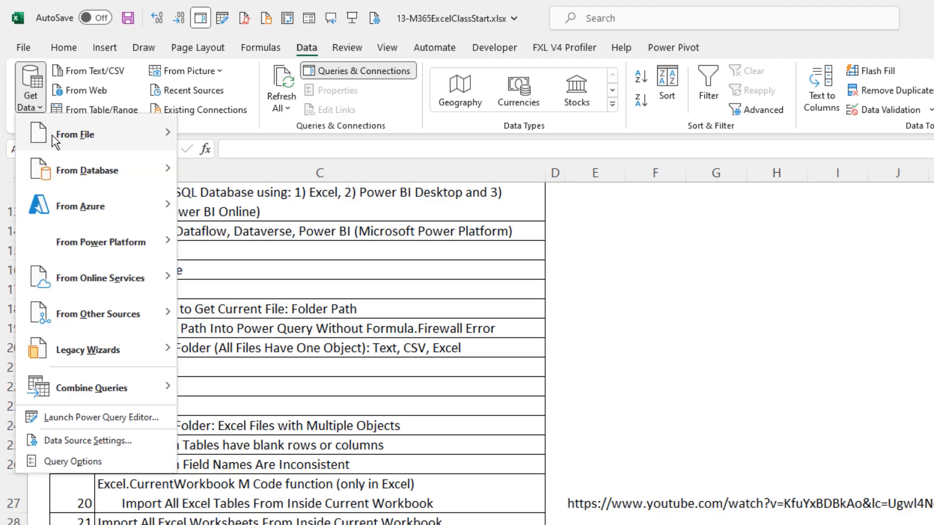
{"action": "mouse_move", "coordinate": [70, 141]}
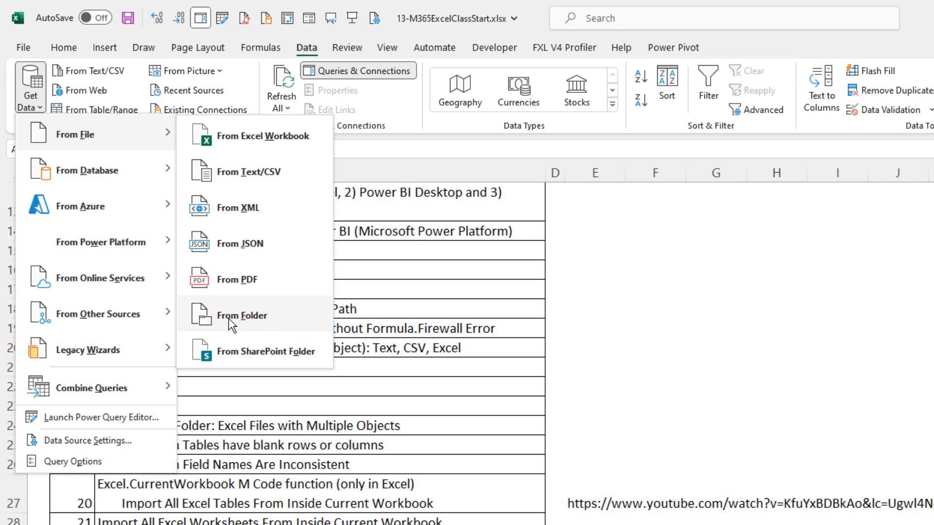
{"action": "left_click", "coordinate": [291, 319]}
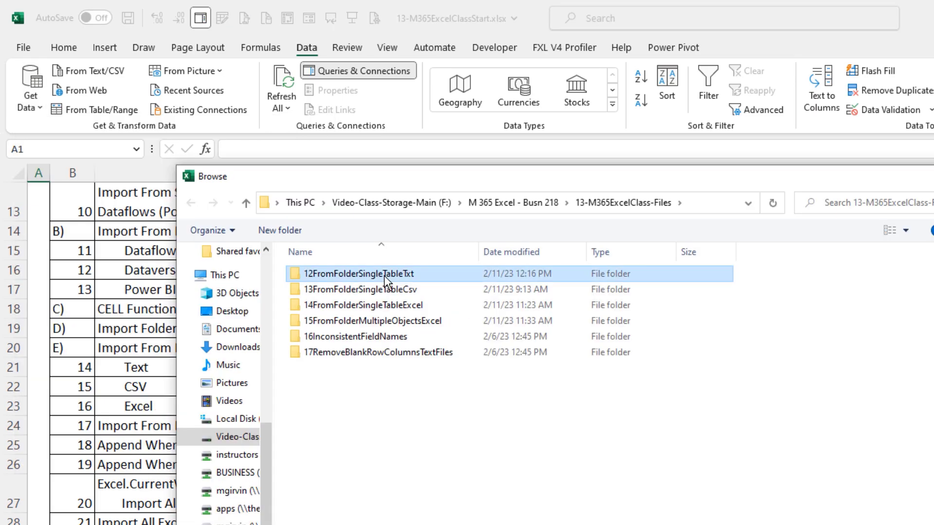
{"action": "double_click", "coordinate": [384, 276]}
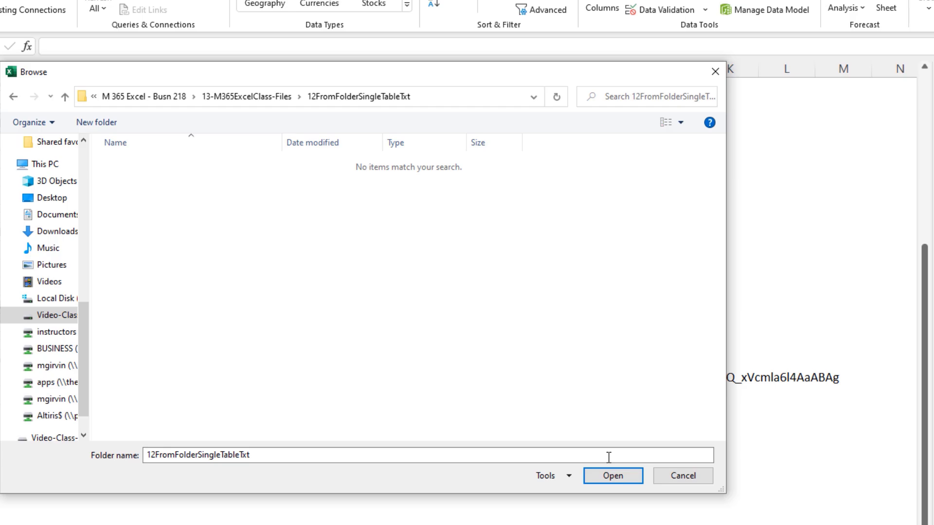
{"action": "left_click", "coordinate": [614, 475]}
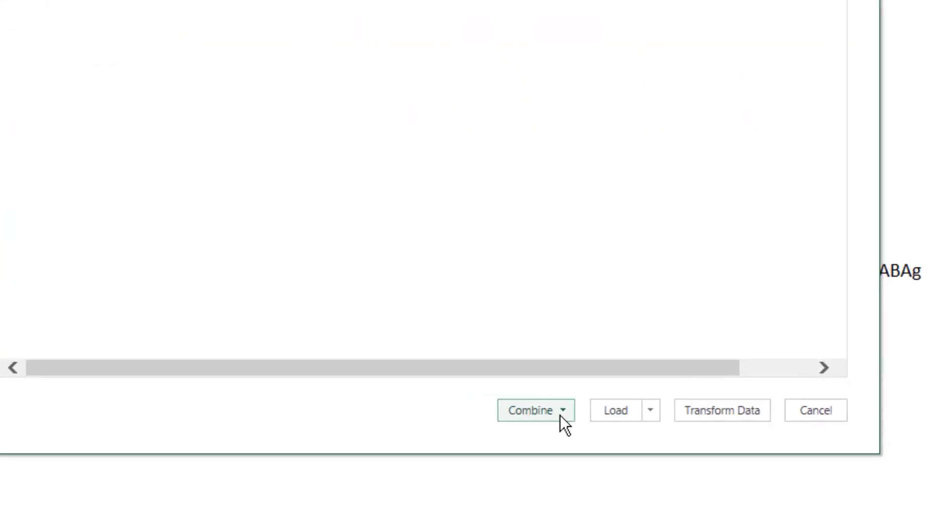
Combine & Transform the text files with First file as sample, then inspect the Sample File query.
{"action": "left_click", "coordinate": [565, 412]}
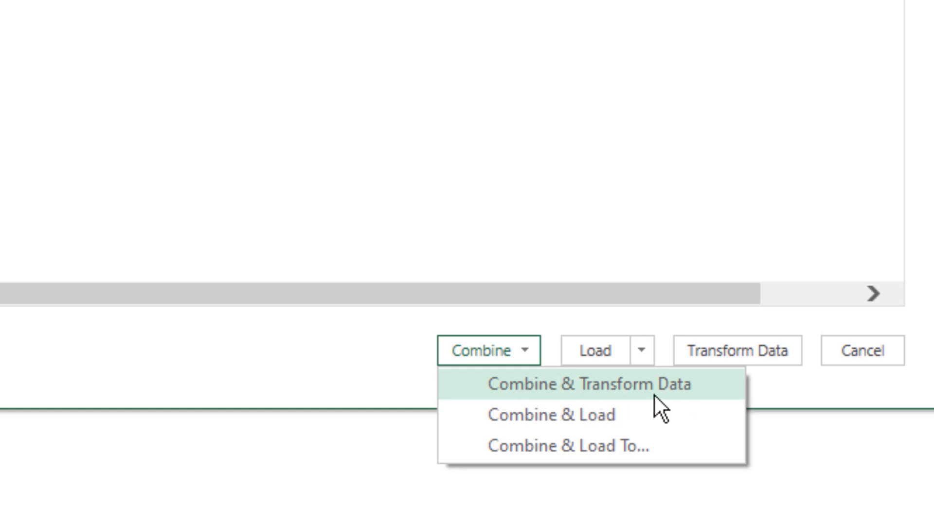
{"action": "left_click", "coordinate": [562, 394]}
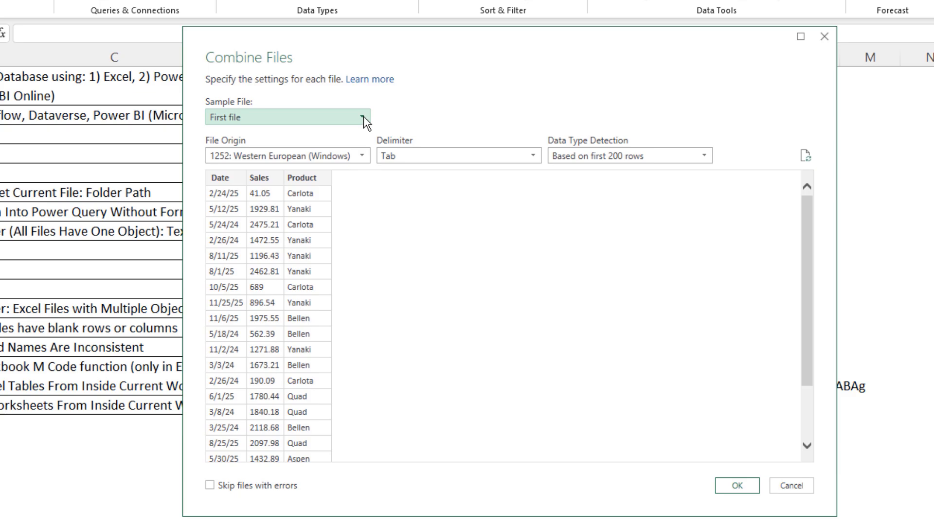
{"action": "left_click", "coordinate": [364, 119]}
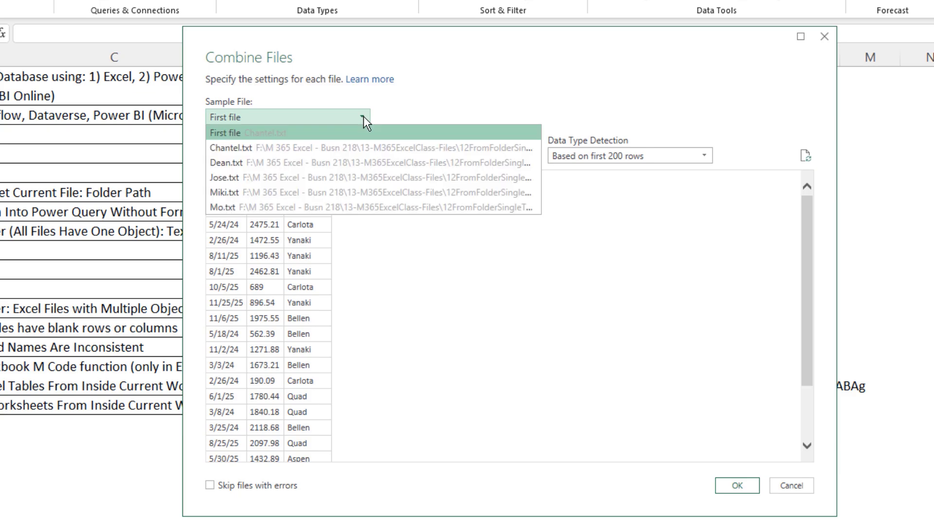
{"action": "left_click", "coordinate": [363, 119]}
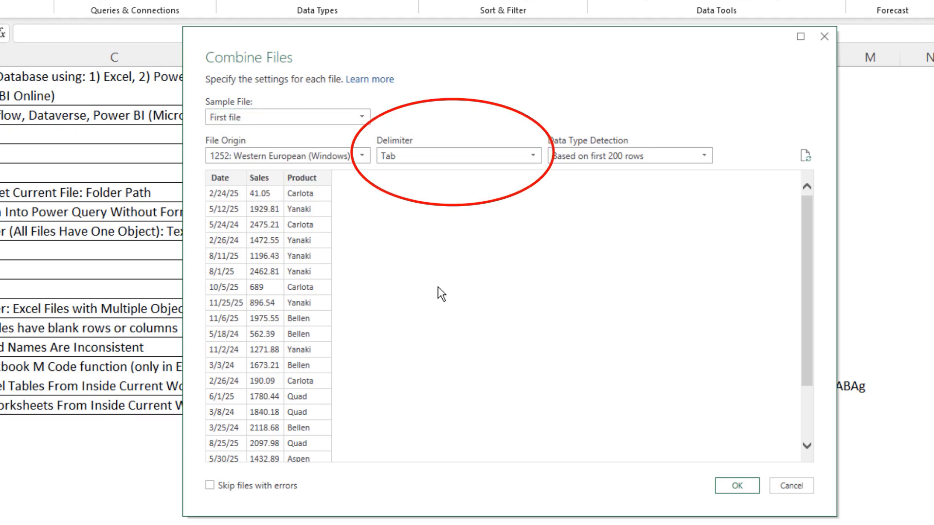
{"action": "left_click", "coordinate": [732, 486]}
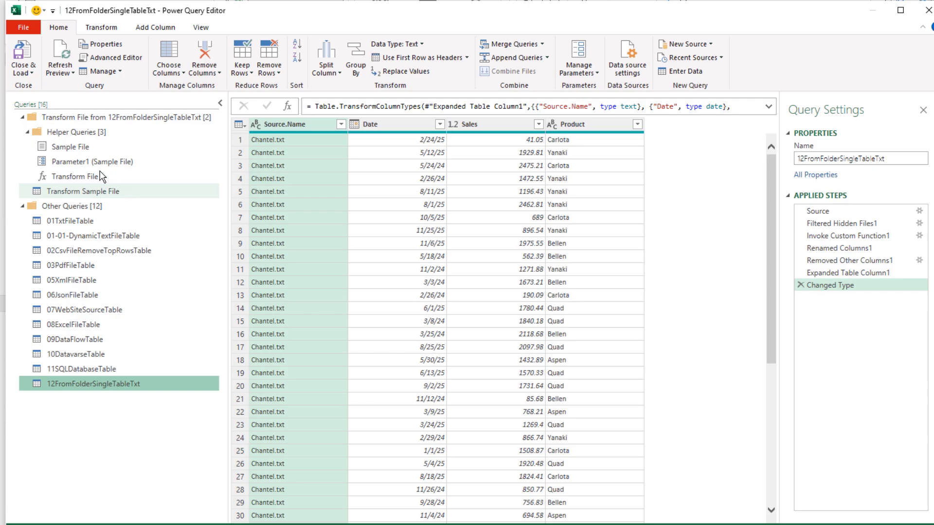
{"action": "left_click", "coordinate": [81, 149]}
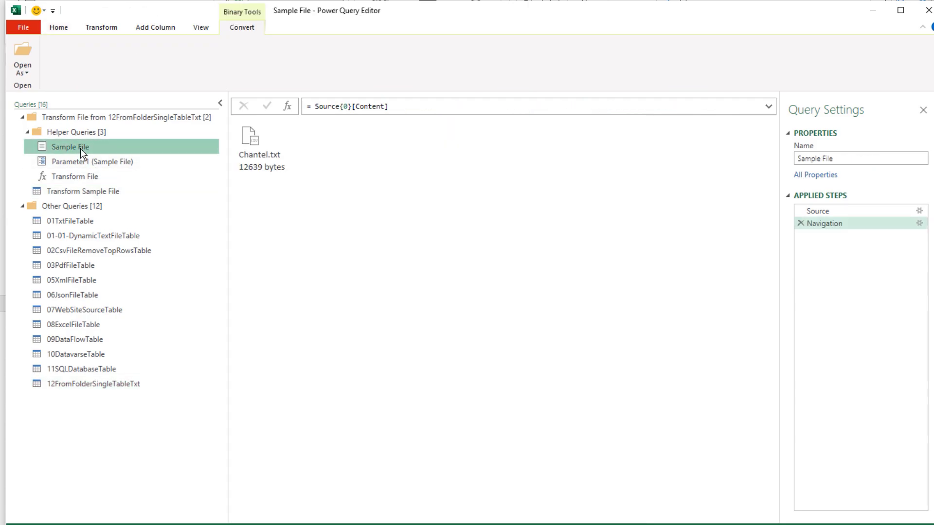
{"action": "left_click", "coordinate": [82, 161]}
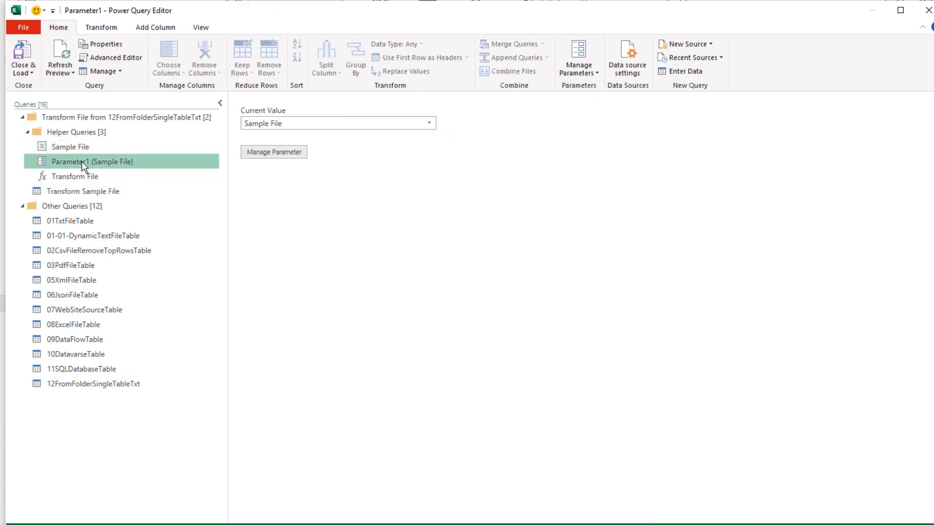
{"action": "left_click", "coordinate": [78, 192]}
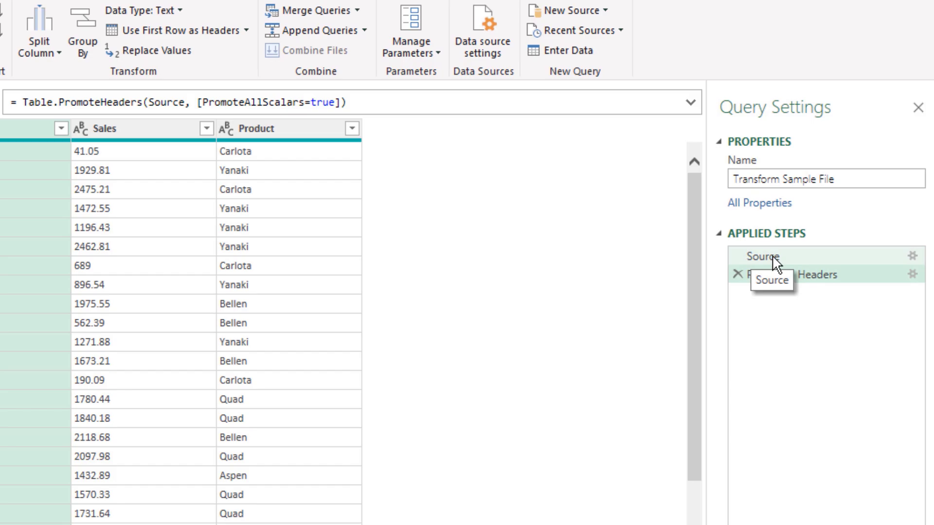
{"action": "left_click", "coordinate": [772, 256]}
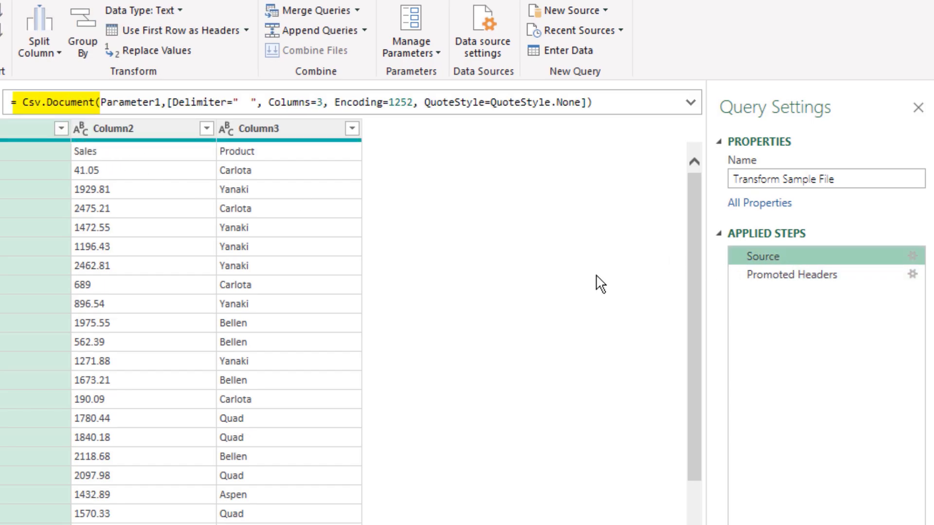
{"action": "left_click", "coordinate": [781, 275]}
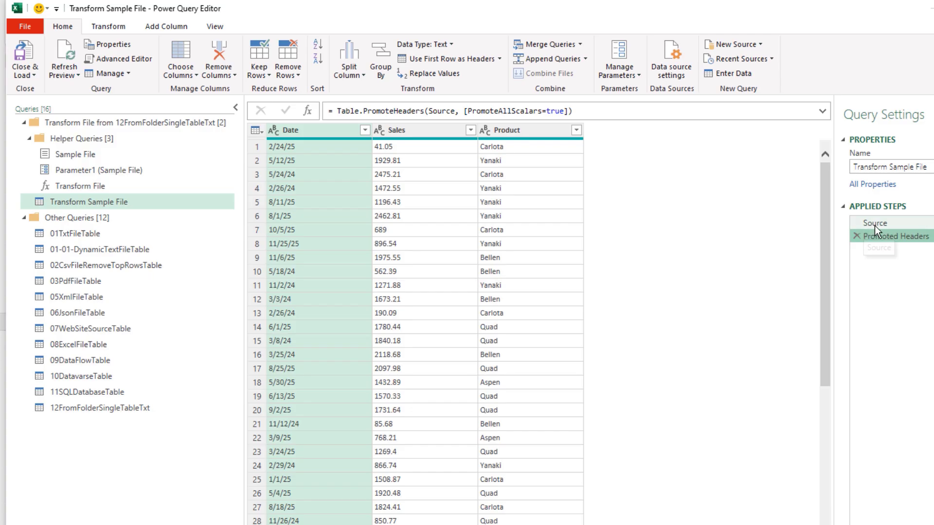
{"action": "left_click", "coordinate": [767, 256]}
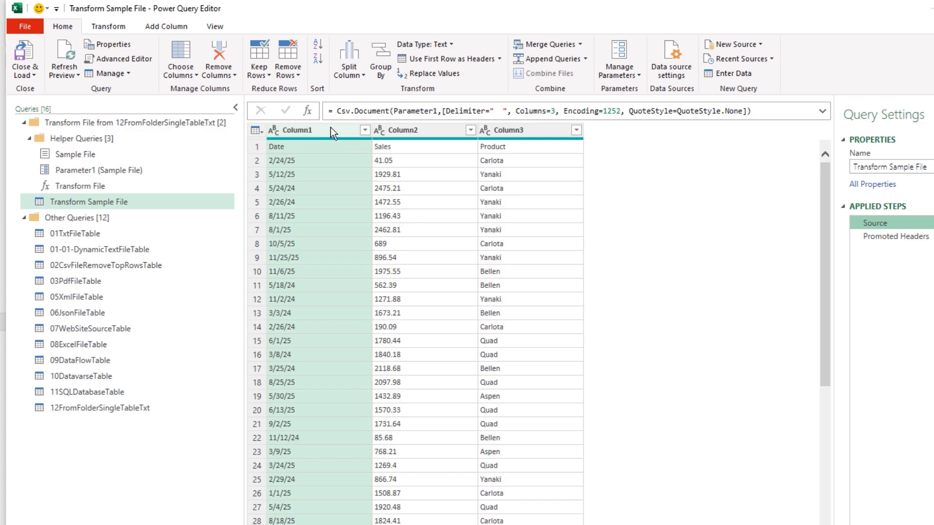
{"action": "left_click", "coordinate": [897, 238]}
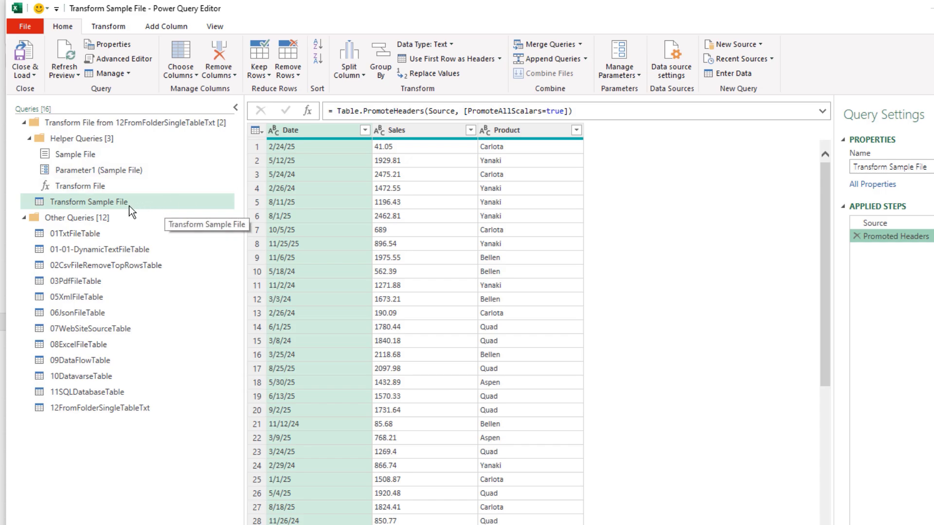
{"action": "left_click", "coordinate": [90, 185]}
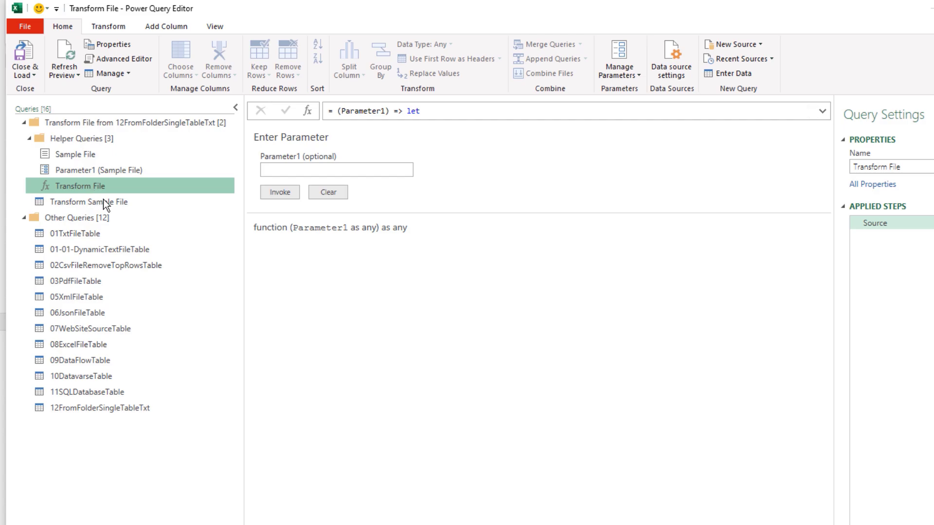
Step through the 12FromFolderSingleTableTxt query's applied steps, previewing the first and third files' tables.
{"action": "left_click", "coordinate": [100, 409]}
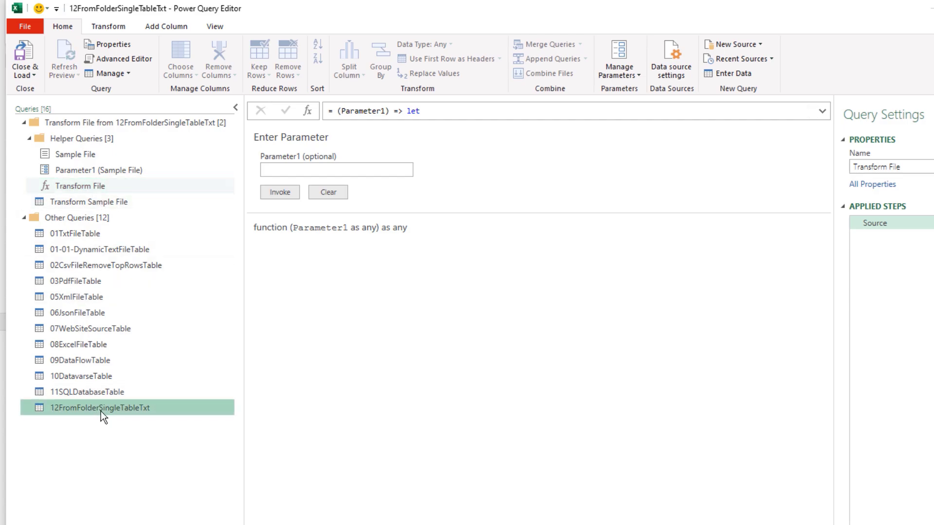
{"action": "left_click", "coordinate": [870, 241]}
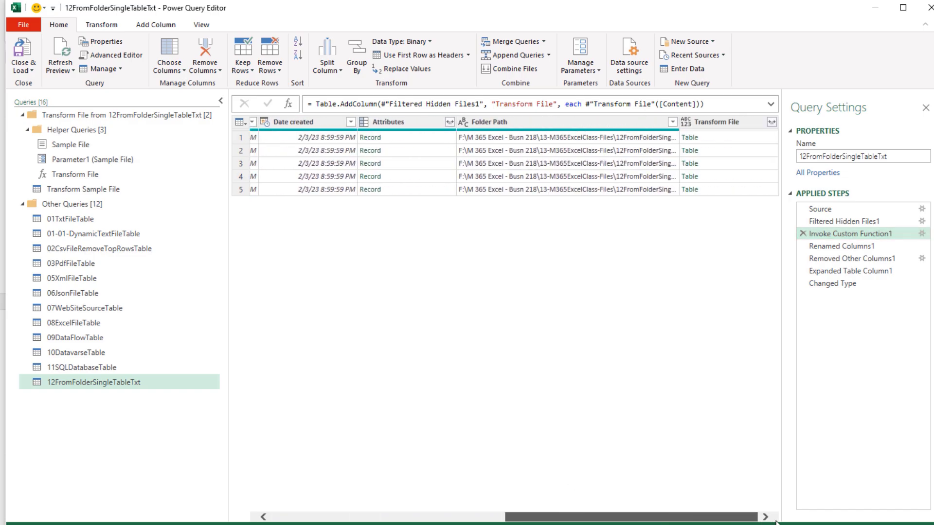
{"action": "left_click", "coordinate": [733, 138]}
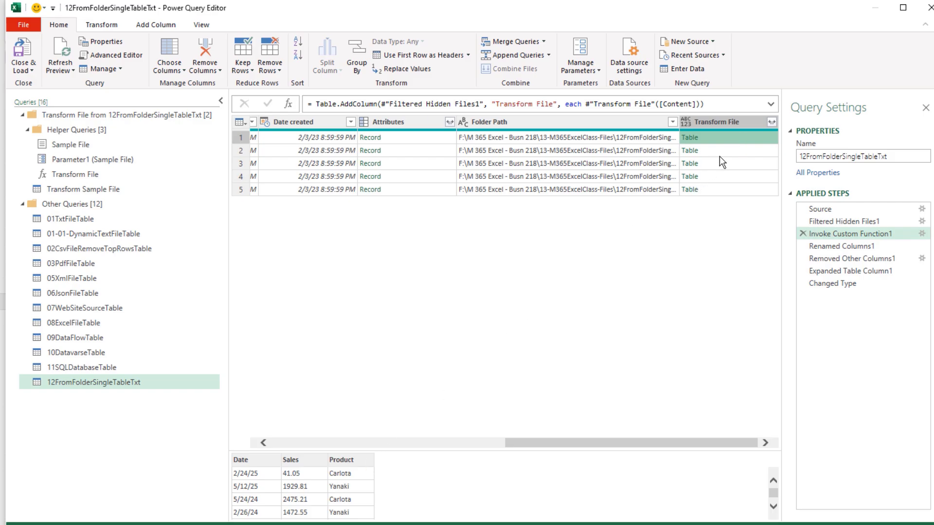
{"action": "left_click", "coordinate": [712, 164]}
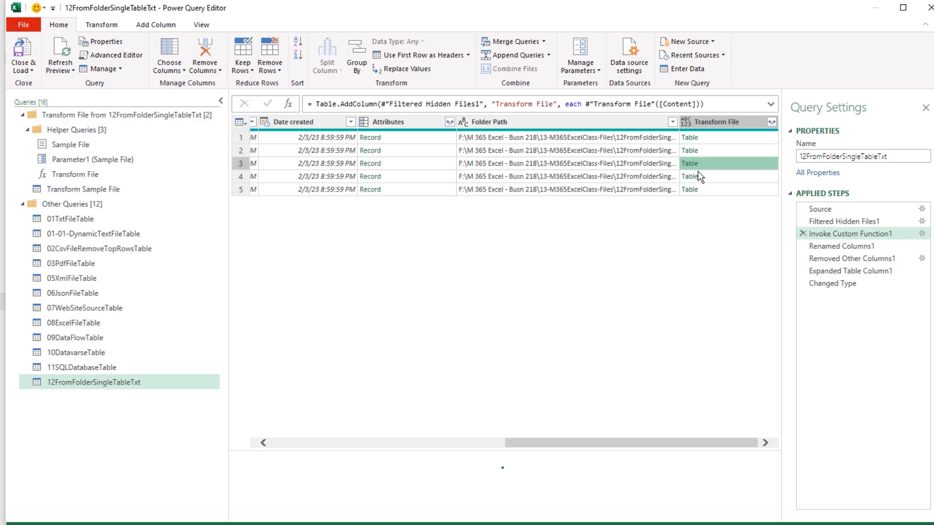
{"action": "left_click", "coordinate": [853, 247]}
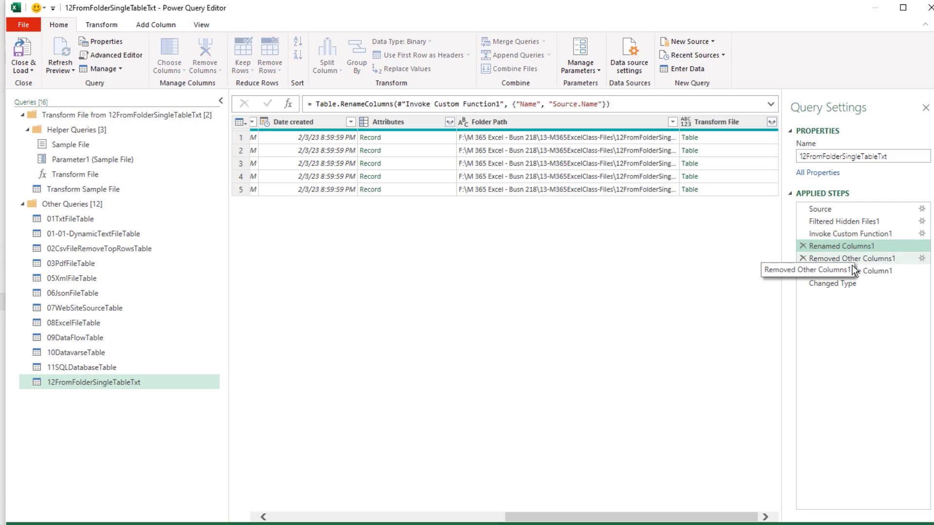
{"action": "left_click", "coordinate": [852, 261]}
{"action": "left_click", "coordinate": [854, 271]}
{"action": "left_click", "coordinate": [833, 284]}
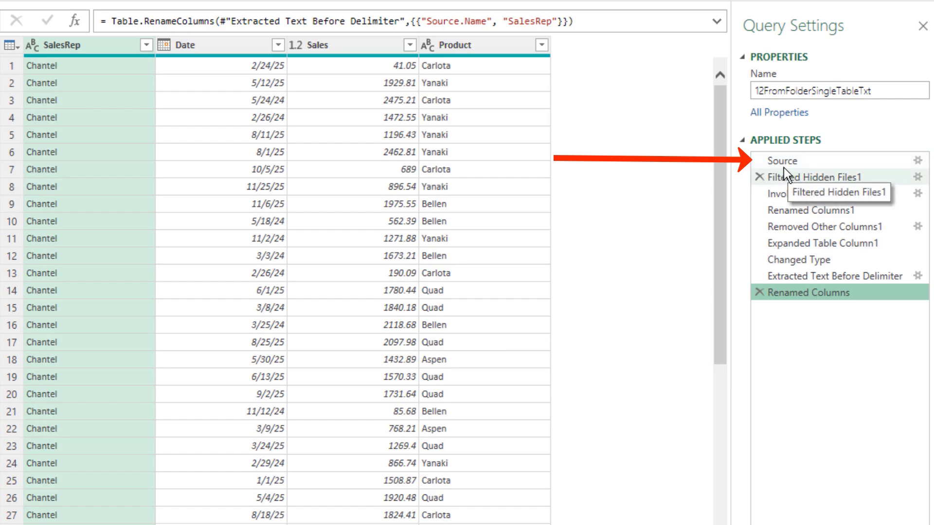
{"action": "left_click", "coordinate": [784, 162]}
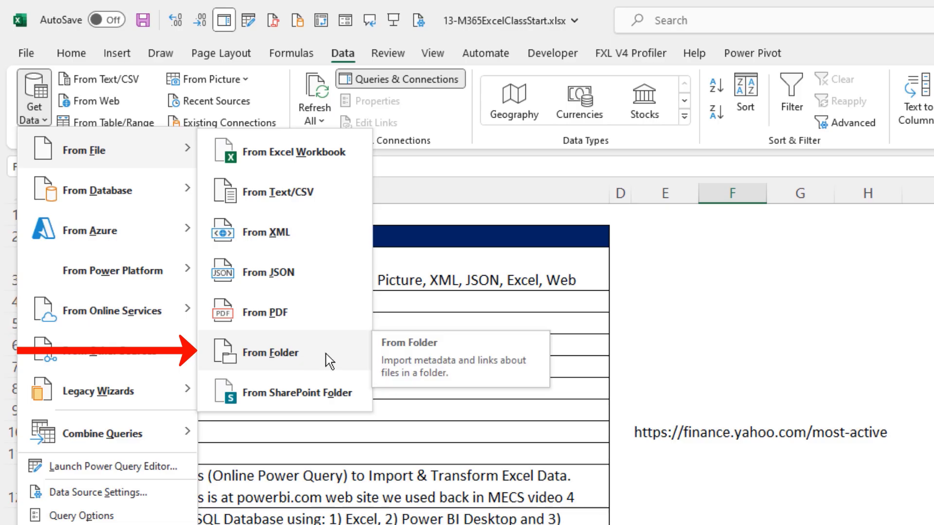
Start a From Folder import using the 14FromFolderSingleTableExcel folder and preview its files.
{"action": "left_click", "coordinate": [326, 354]}
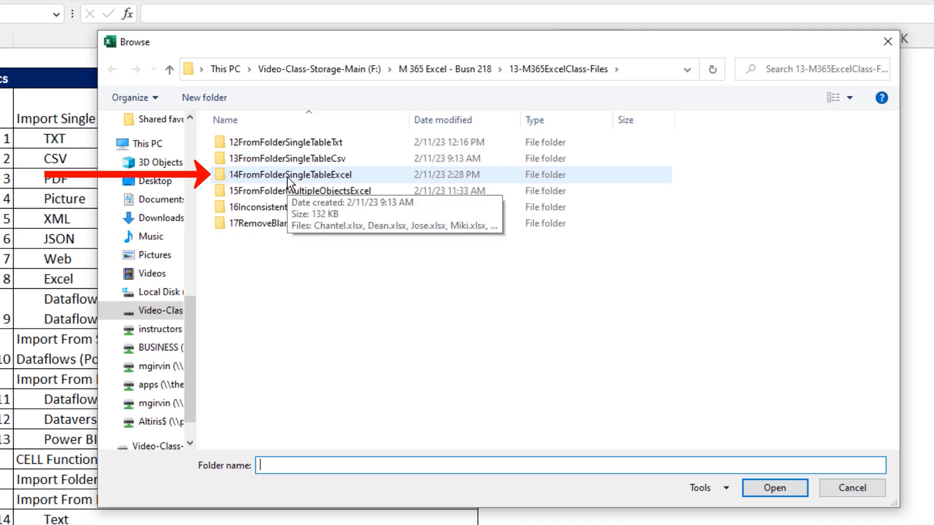
{"action": "left_click", "coordinate": [328, 174]}
{"action": "left_click", "coordinate": [775, 488]}
{"action": "left_click", "coordinate": [774, 488]}
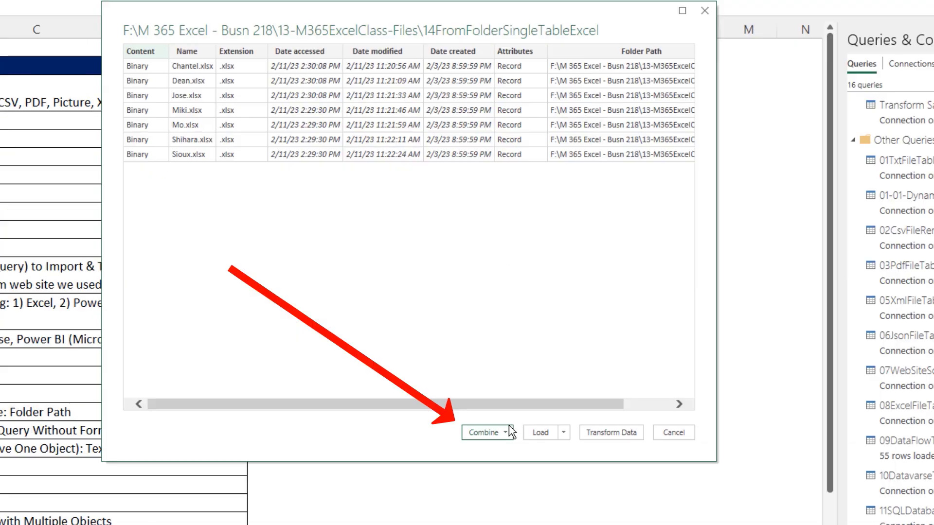
Combine and load the files, keeping First file as sample and choosing Sheet1.
{"action": "left_click", "coordinate": [506, 432]}
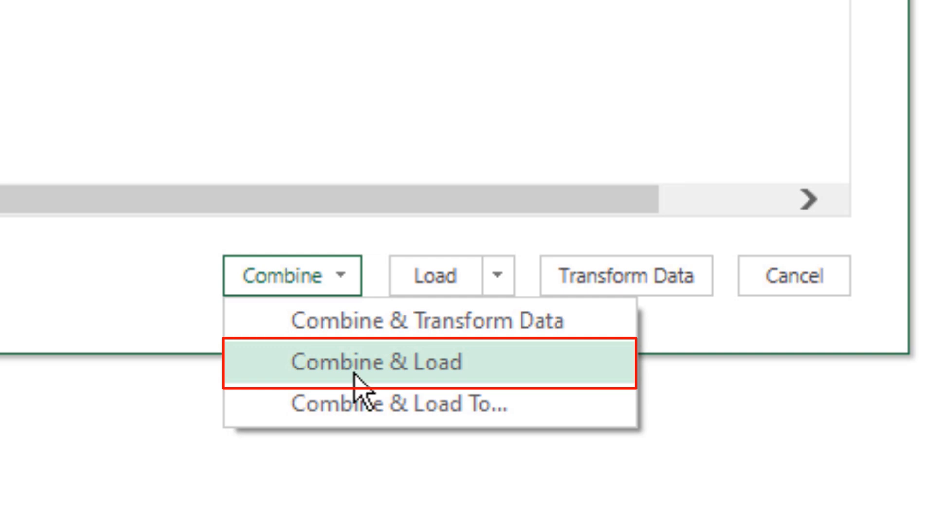
{"action": "left_click", "coordinate": [355, 374]}
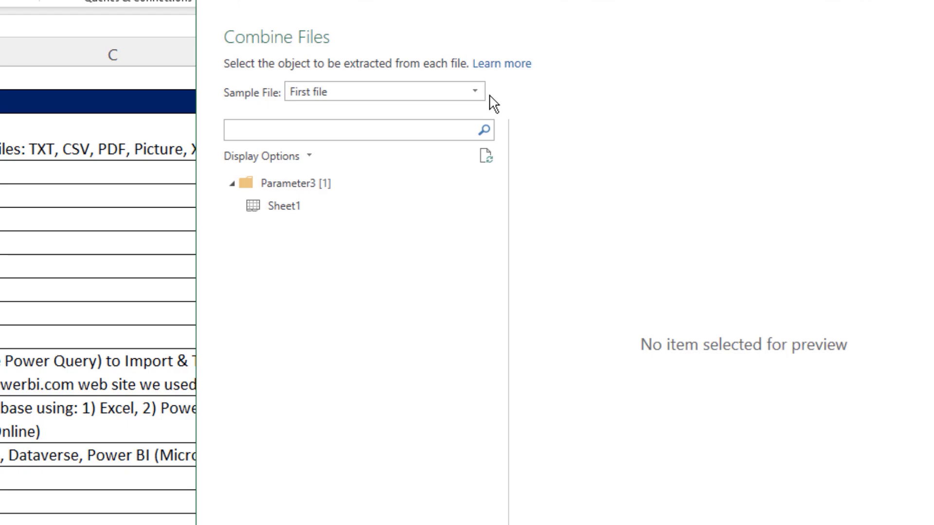
{"action": "left_click", "coordinate": [476, 93]}
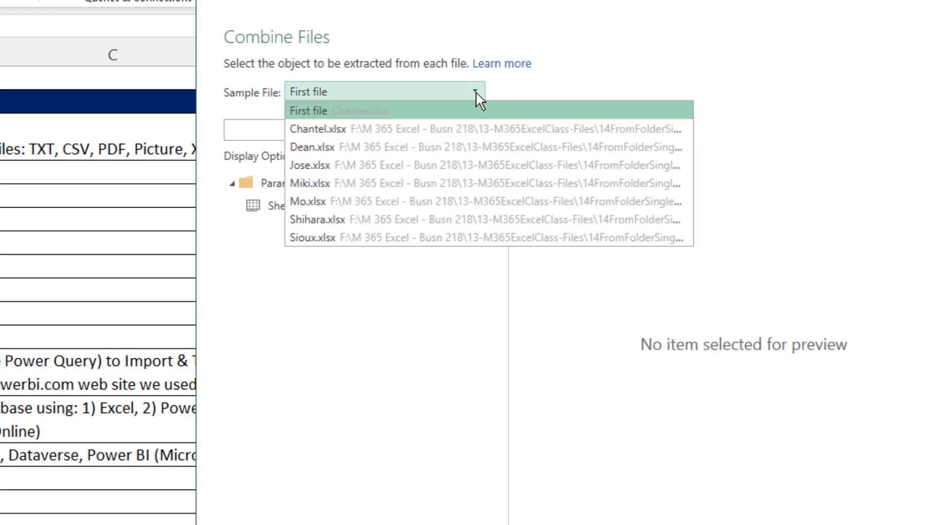
{"action": "left_click", "coordinate": [476, 94]}
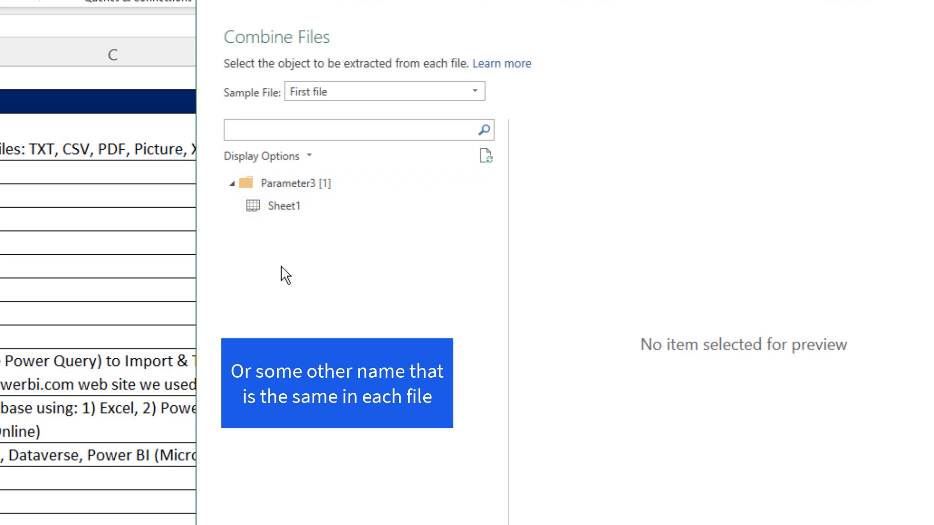
{"action": "left_click", "coordinate": [285, 206]}
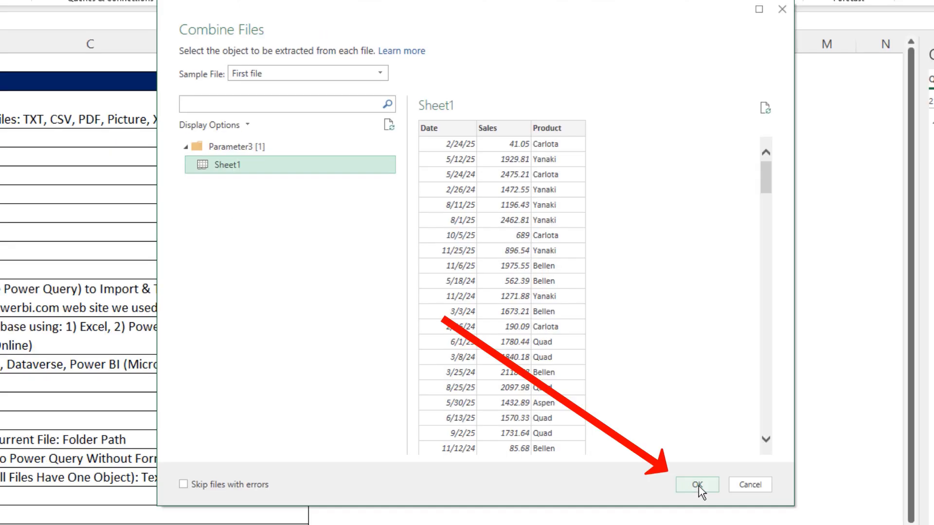
{"action": "left_click", "coordinate": [698, 485]}
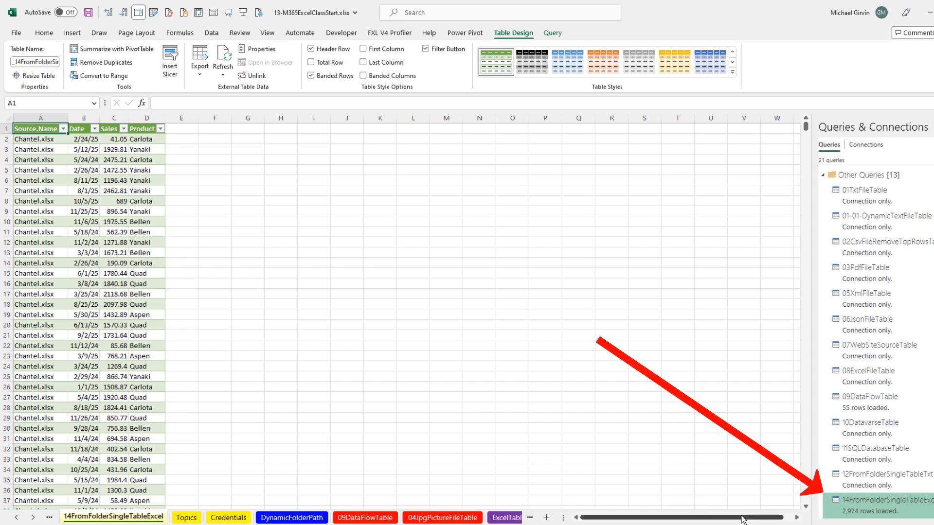
Open the 14FromFolderSingleTableExcel query and inspect the Transform Sample File (2) Source step.
{"action": "mouse_move", "coordinate": [867, 510]}
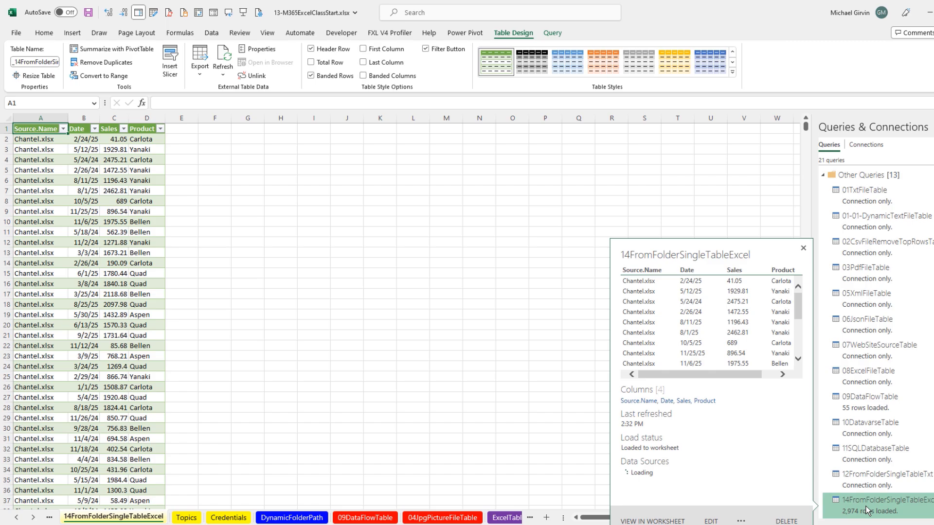
{"action": "double_click", "coordinate": [868, 510]}
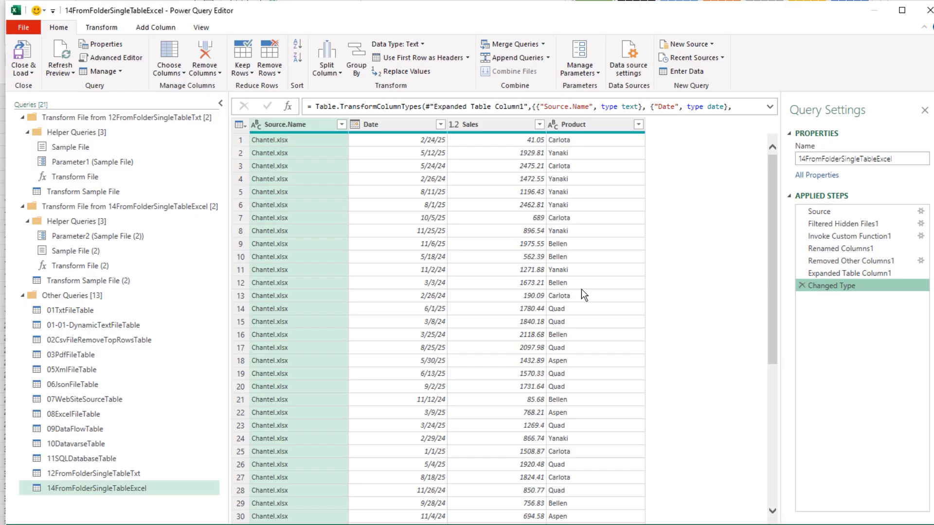
{"action": "left_click", "coordinate": [51, 282]}
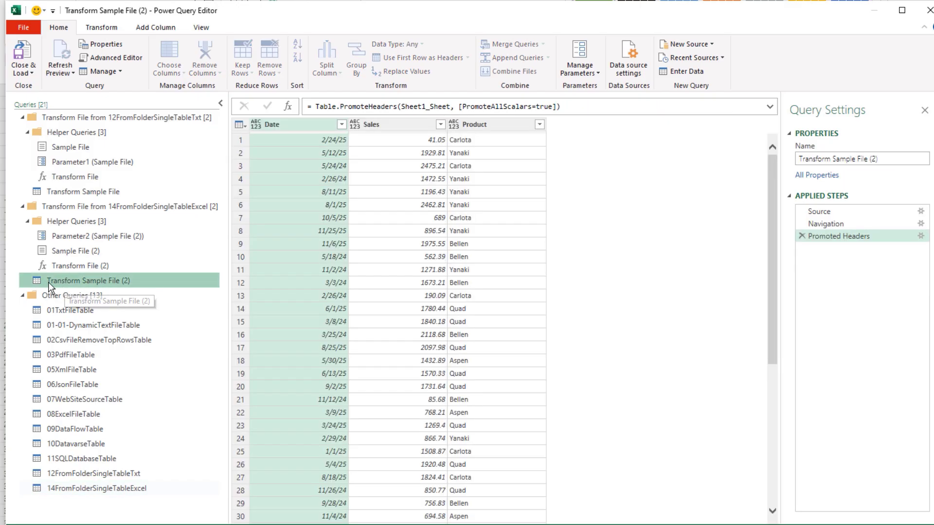
{"action": "left_click", "coordinate": [820, 212]}
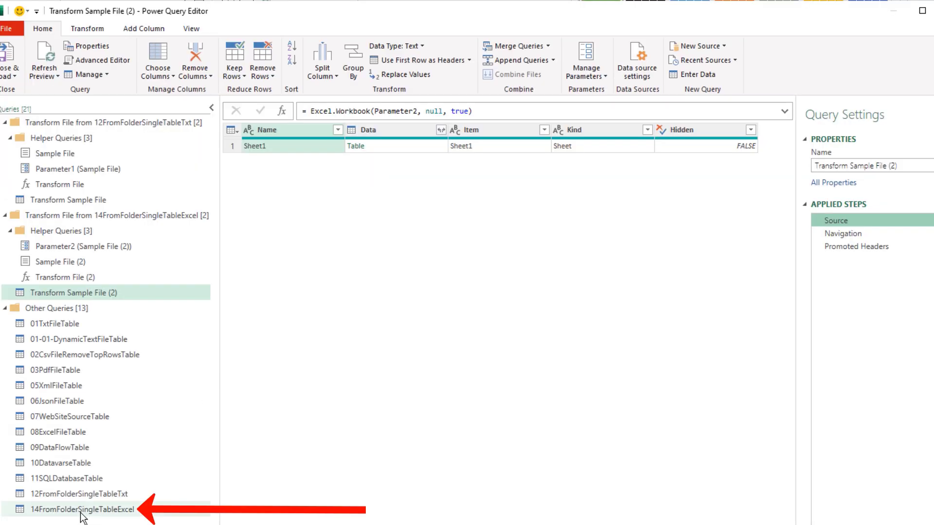
{"action": "left_click", "coordinate": [93, 510]}
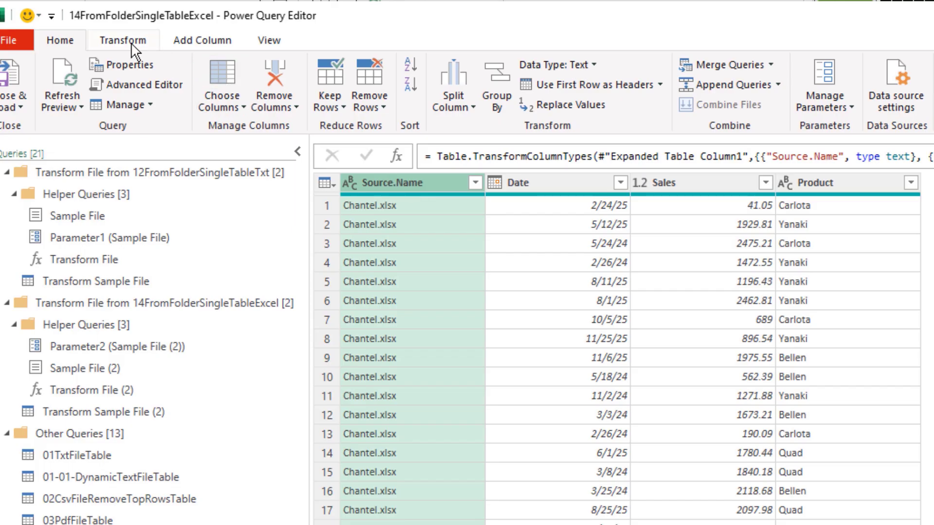
Extract Source.Name text before the "." delimiter and rename the column SalesRep.
{"action": "left_click", "coordinate": [90, 30]}
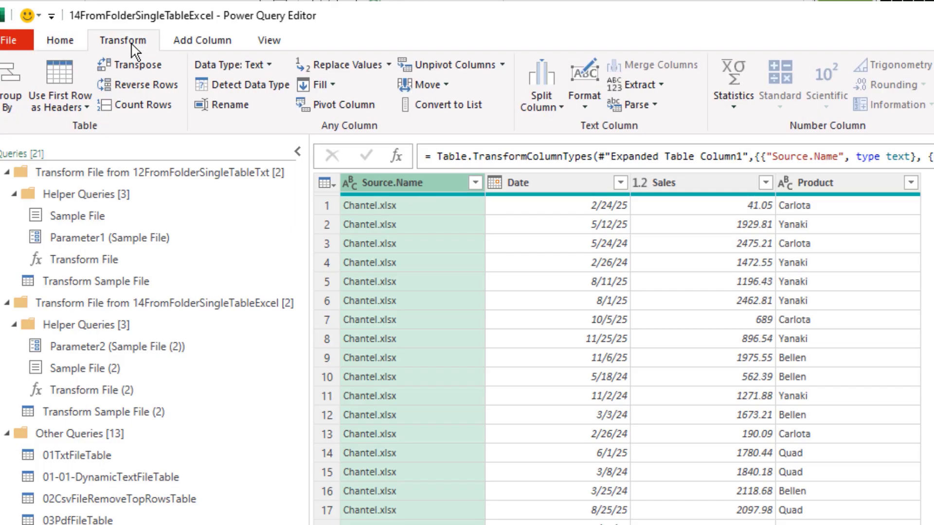
{"action": "left_click", "coordinate": [638, 85]}
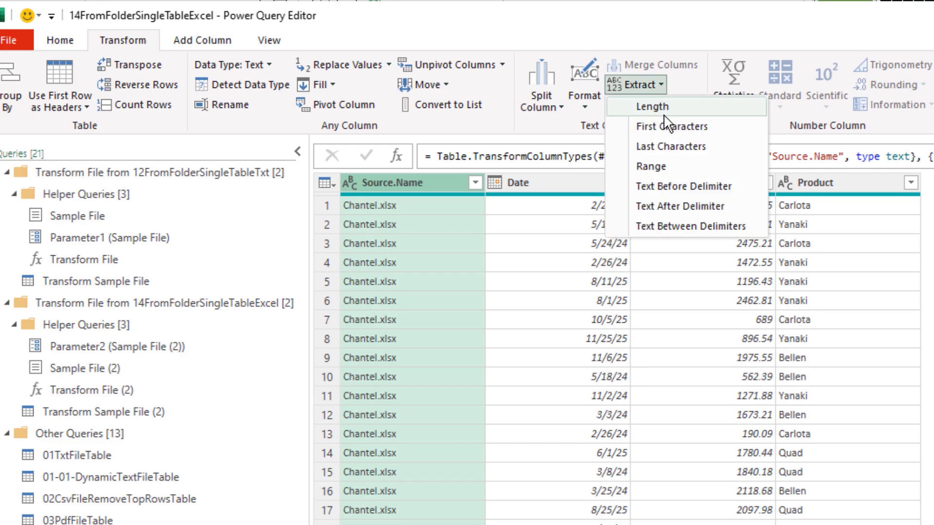
{"action": "left_click", "coordinate": [687, 187]}
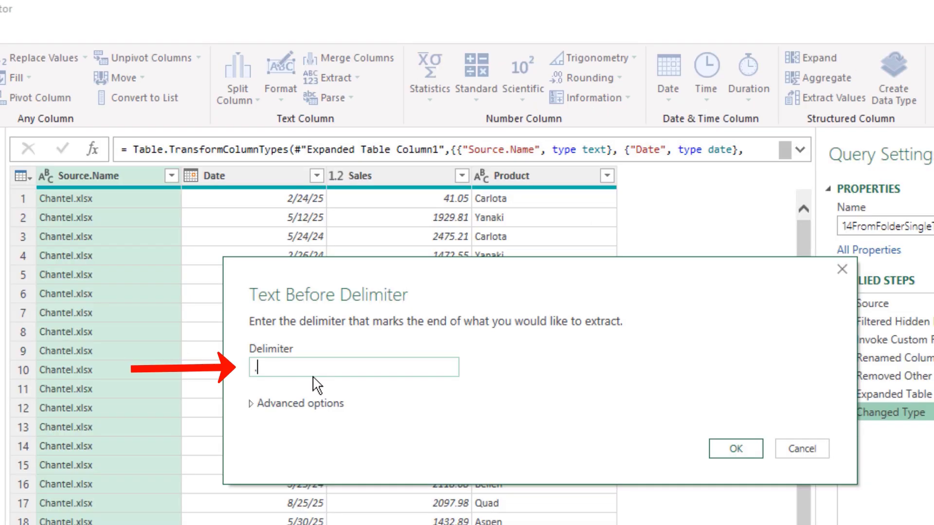
{"action": "type", "text": "."}
{"action": "left_click", "coordinate": [735, 449]}
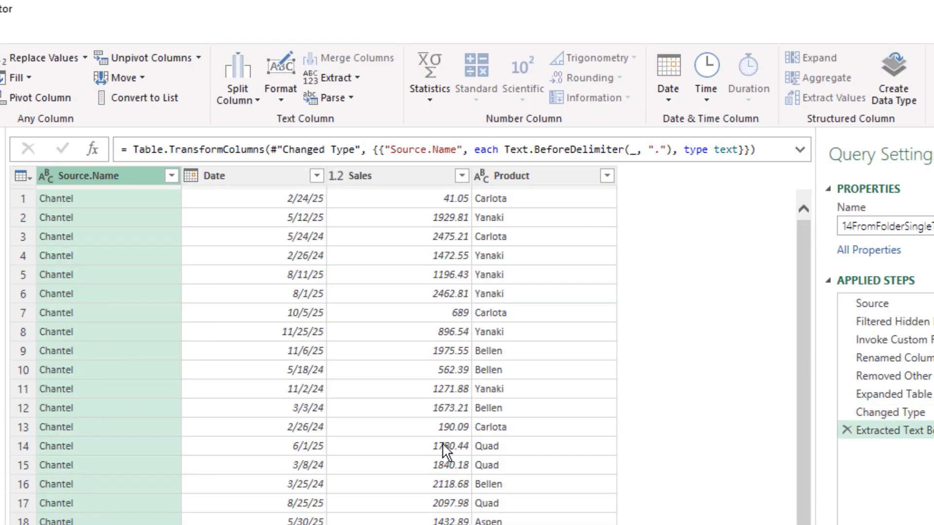
{"action": "double_click", "coordinate": [99, 175]}
{"action": "type", "text": "SalesRep"}
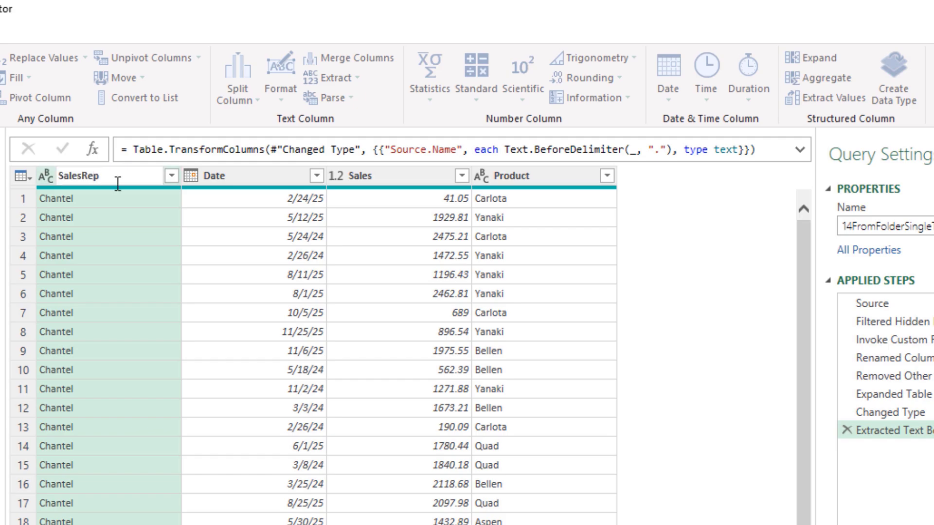
{"action": "key", "text": "Return"}
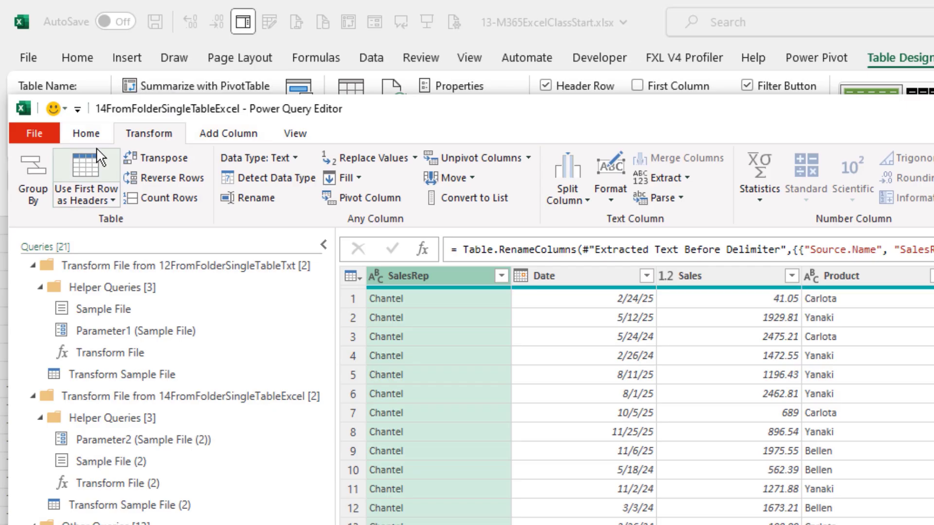
Close the Power Query Editor and load the SalesRep change to the worksheet.
{"action": "left_click", "coordinate": [88, 134]}
{"action": "left_click", "coordinate": [41, 181]}
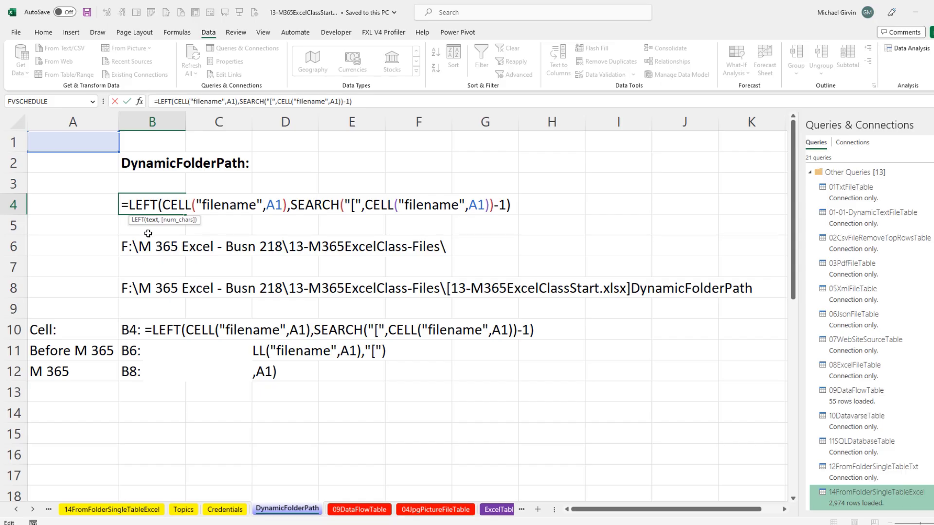
Commit the B4 folder-path formula, then copy 01-01-DynamicTextFileTable's Folder.Contents Source formula.
{"action": "key", "text": "Return"}
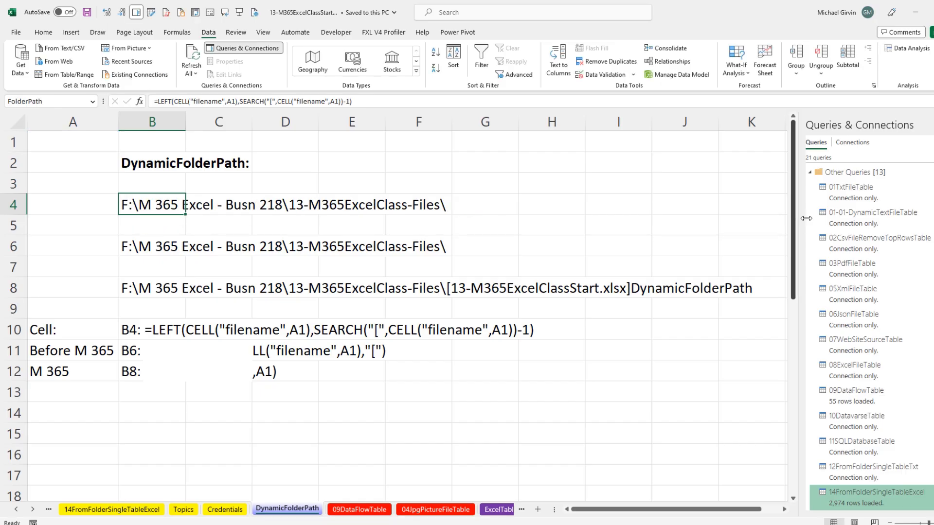
{"action": "mouse_move", "coordinate": [870, 218]}
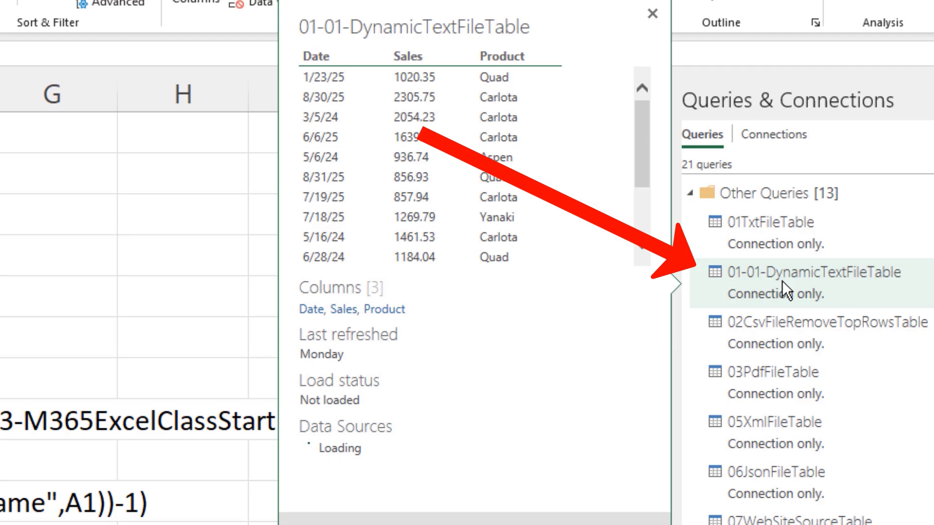
{"action": "double_click", "coordinate": [782, 281]}
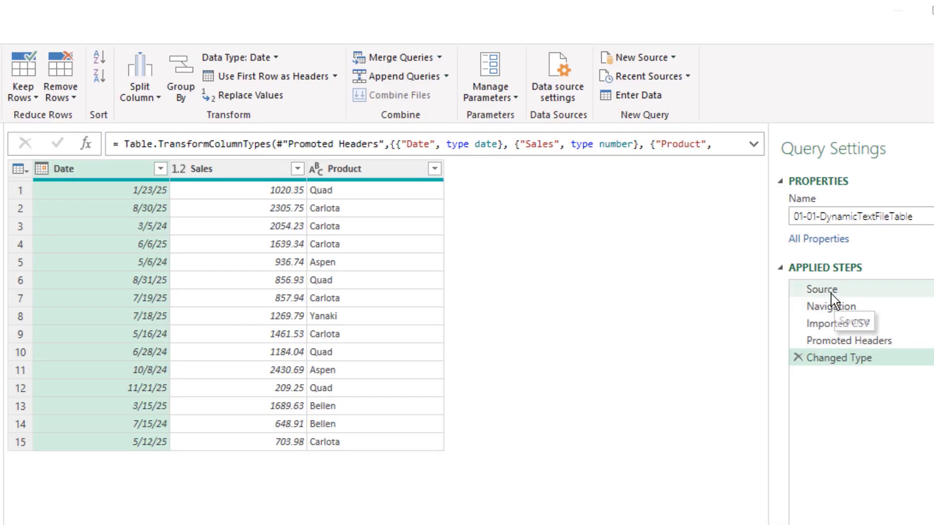
{"action": "left_click", "coordinate": [831, 292]}
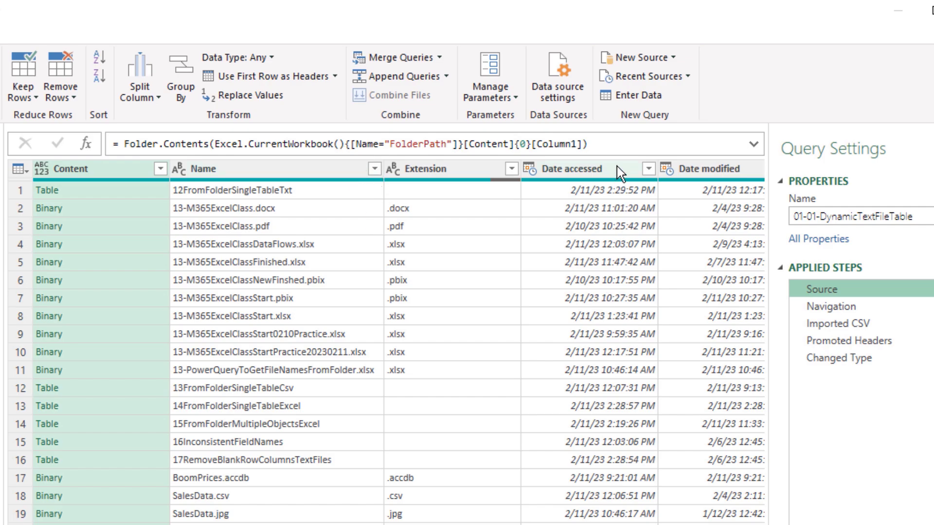
{"action": "left_click_drag", "start_coordinate": [623, 145], "coordinate": [88, 149]}
{"action": "key", "text": "ctrl+c"}
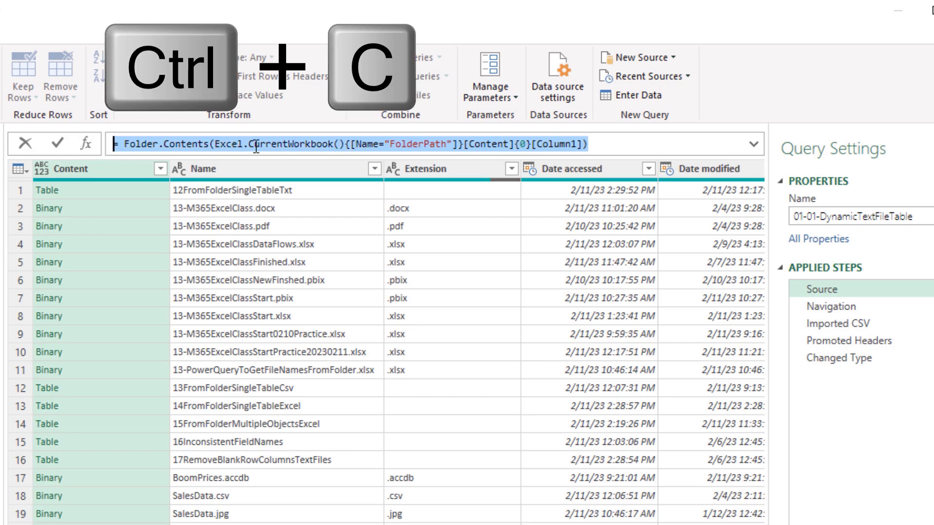
{"action": "key", "text": "Escape"}
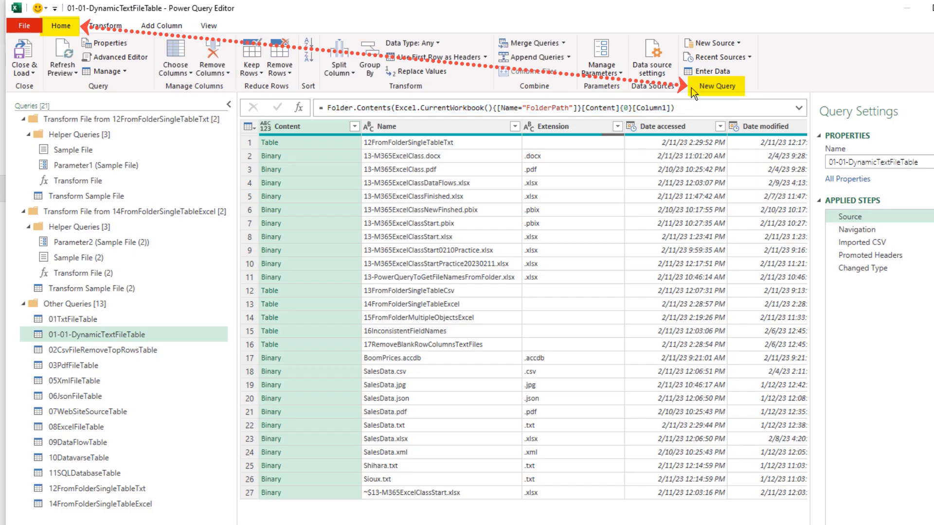
Create a blank query whose source is the pasted Folder.Contents formula reading FolderPath.
{"action": "left_click", "coordinate": [737, 46]}
{"action": "mouse_move", "coordinate": [744, 130]}
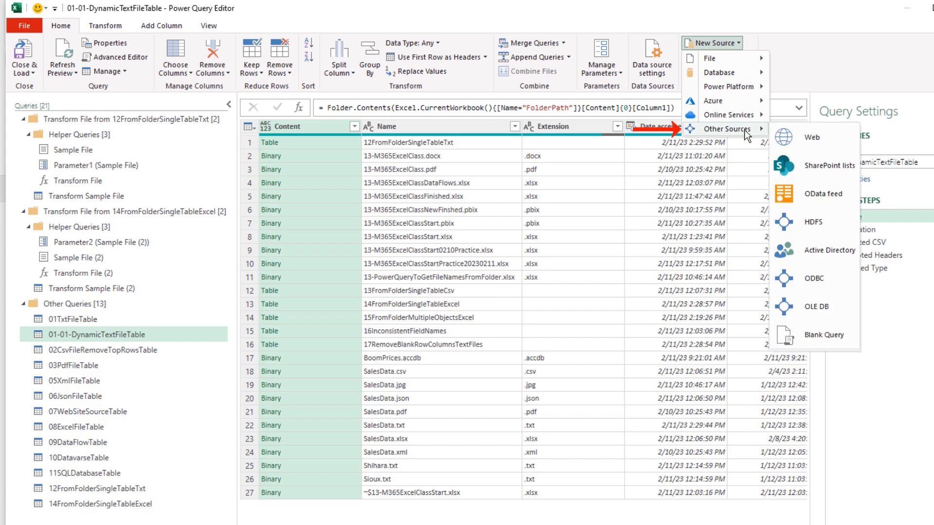
{"action": "left_click", "coordinate": [814, 343]}
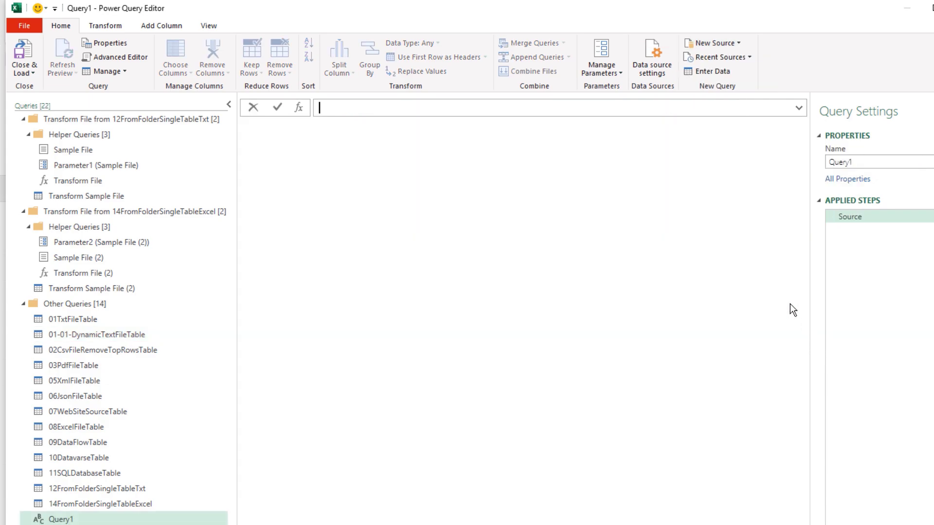
{"action": "key", "text": "ctrl+v"}
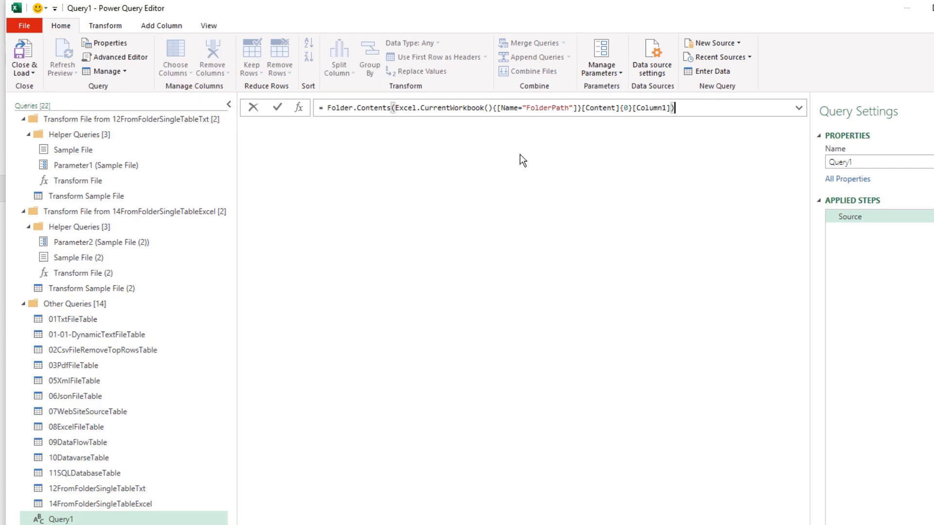
{"action": "key", "text": "Return"}
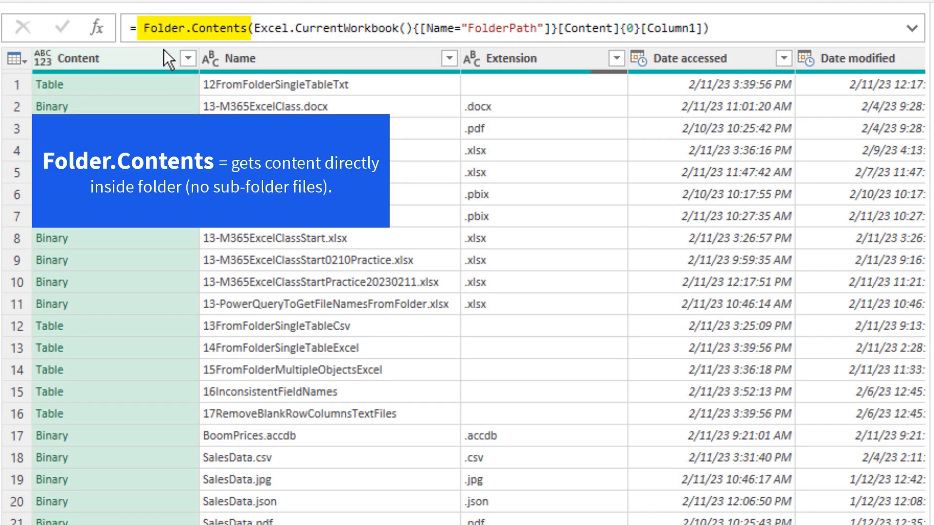
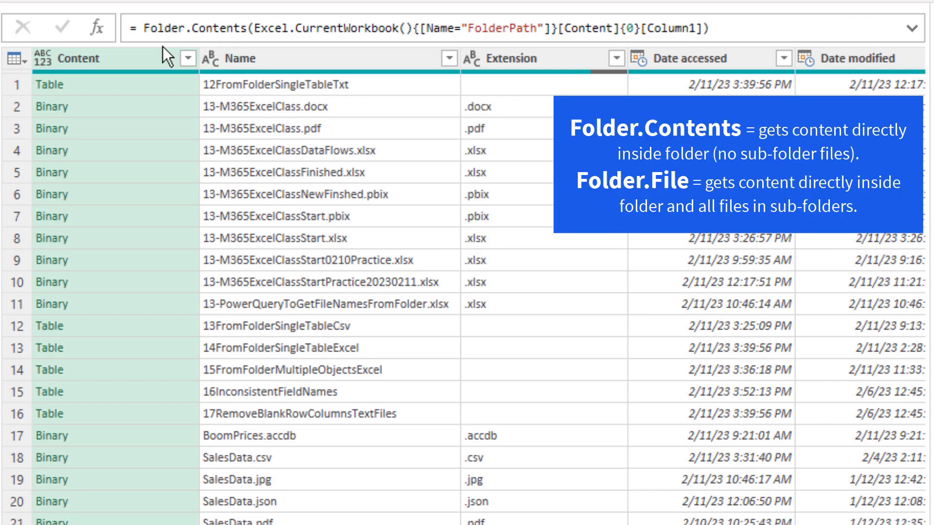
Edit the source formula from Folder.Contents to Folder.Files so sub-folder files are listed.
{"action": "double_click", "coordinate": [219, 28]}
{"action": "type", "text": "Files"}
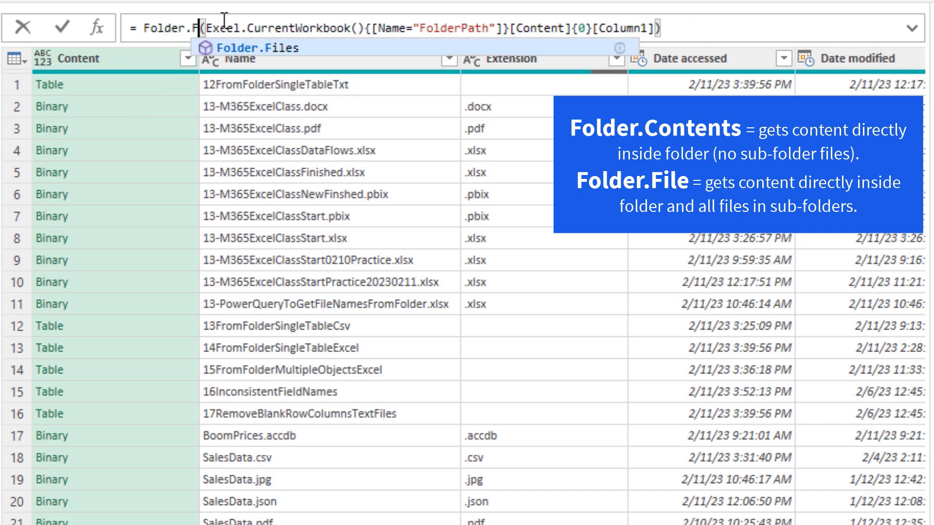
{"action": "left_click", "coordinate": [705, 30]}
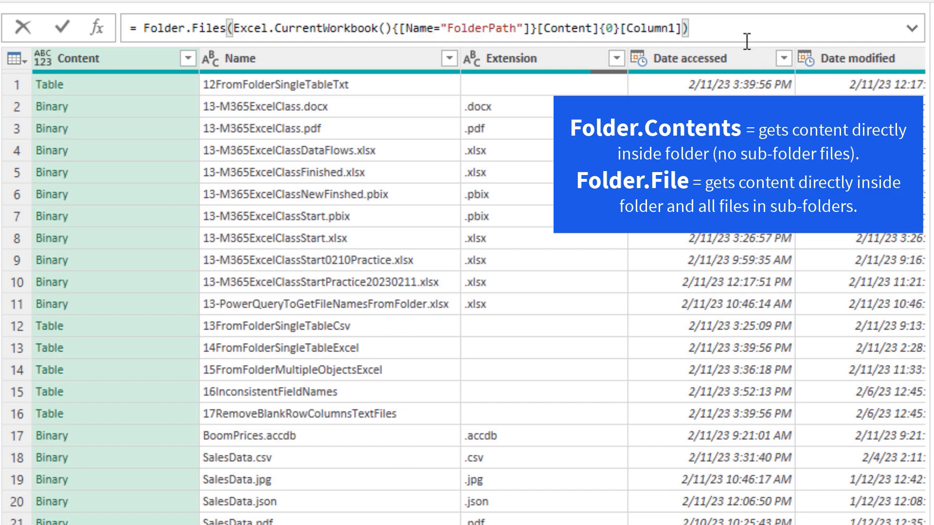
{"action": "key", "text": "Return"}
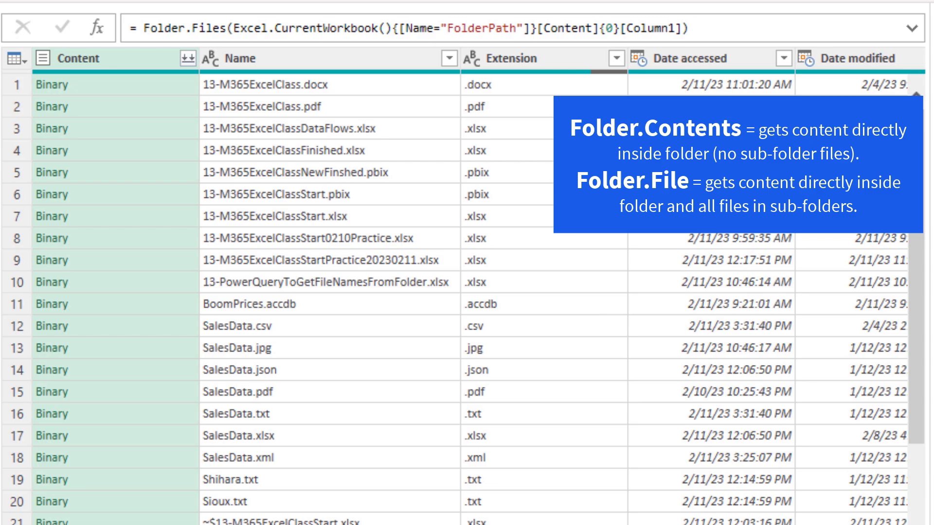
{"action": "scroll", "coordinate": [556, 306], "scroll_direction": "down", "scroll_amount": 7}
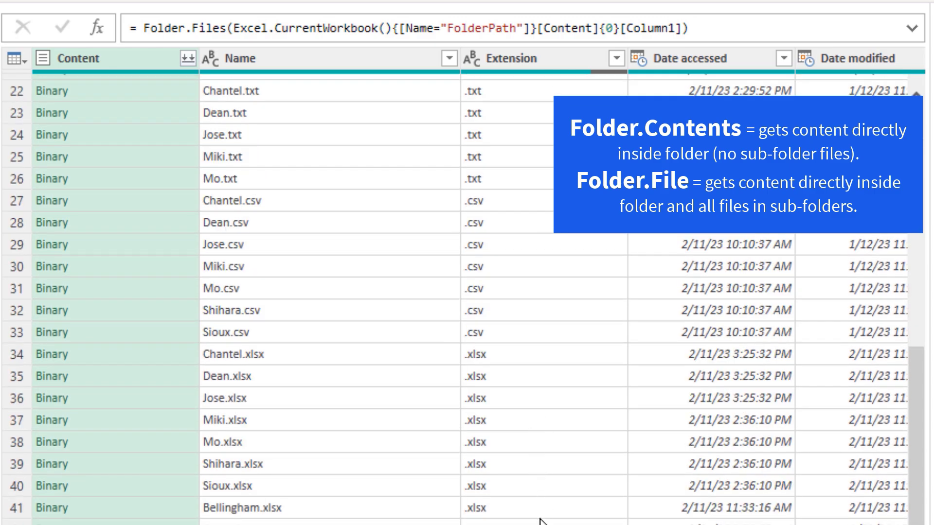
{"action": "scroll", "coordinate": [545, 515], "scroll_direction": "up", "scroll_amount": 7}
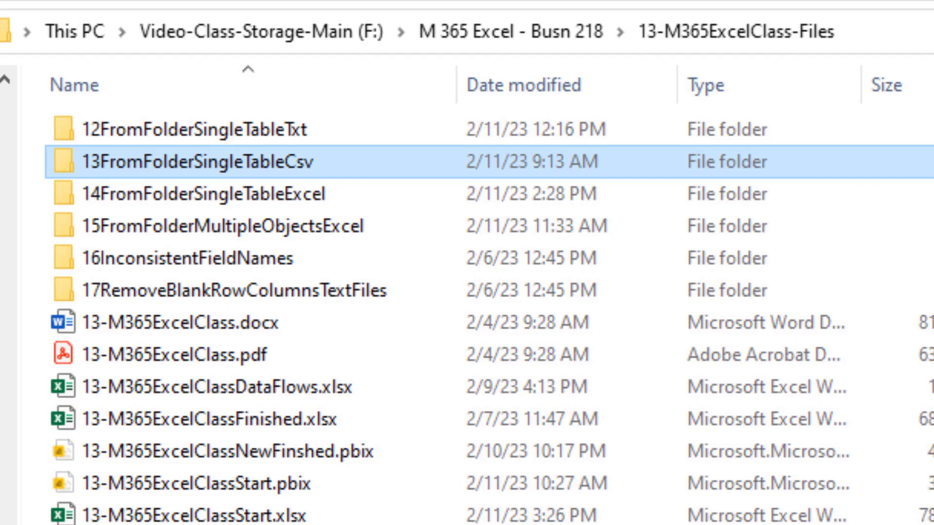
Copy the 13FromFolderSingleTableCsv folder name in File Explorer without renaming the folder.
{"action": "key", "text": "F2"}
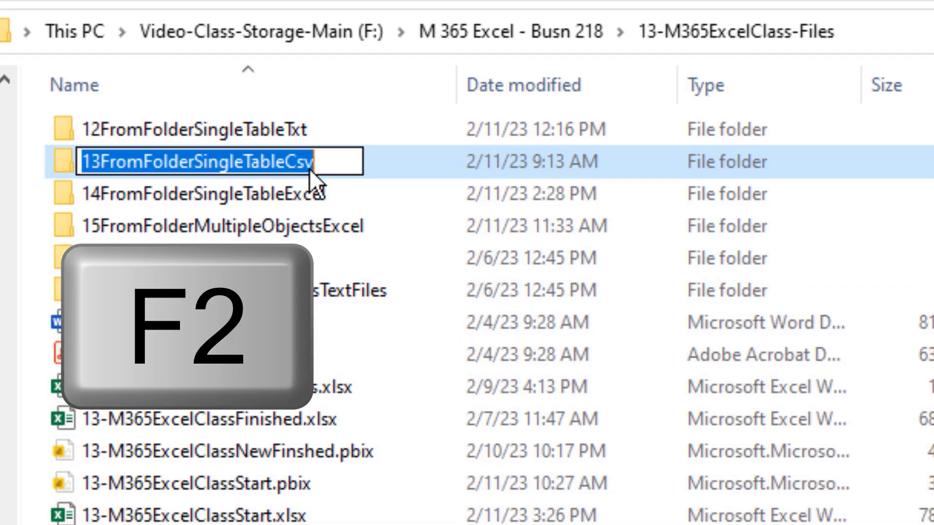
{"action": "key", "text": "ctrl+c"}
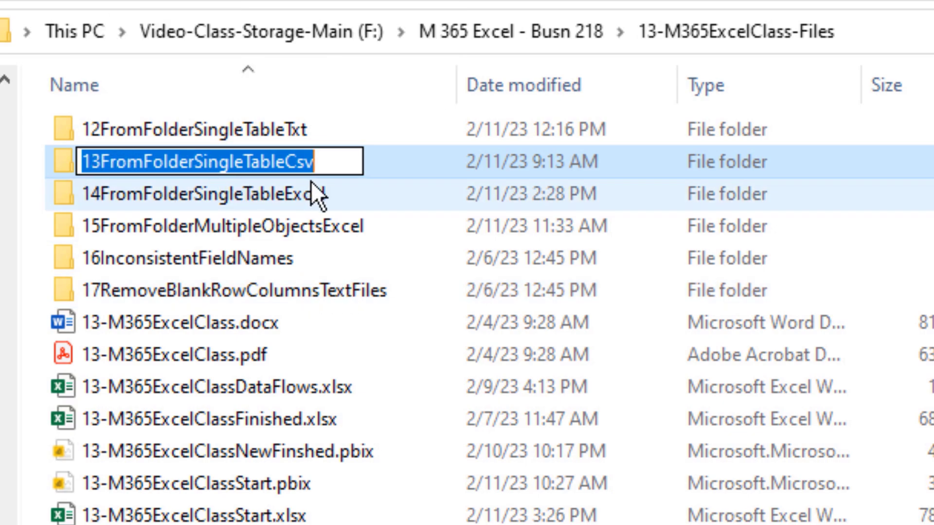
{"action": "key", "text": "Escape"}
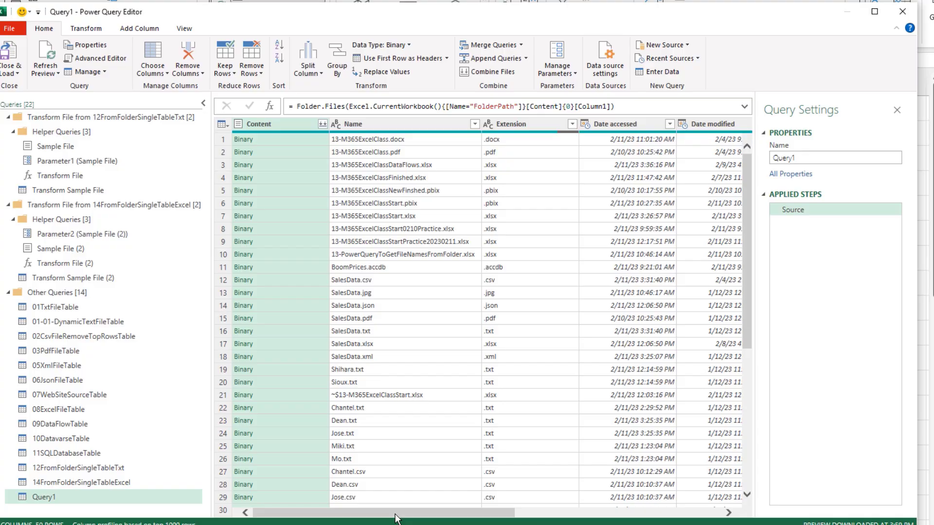
{"action": "scroll", "coordinate": [480, 311], "scroll_direction": "right", "scroll_amount": 10}
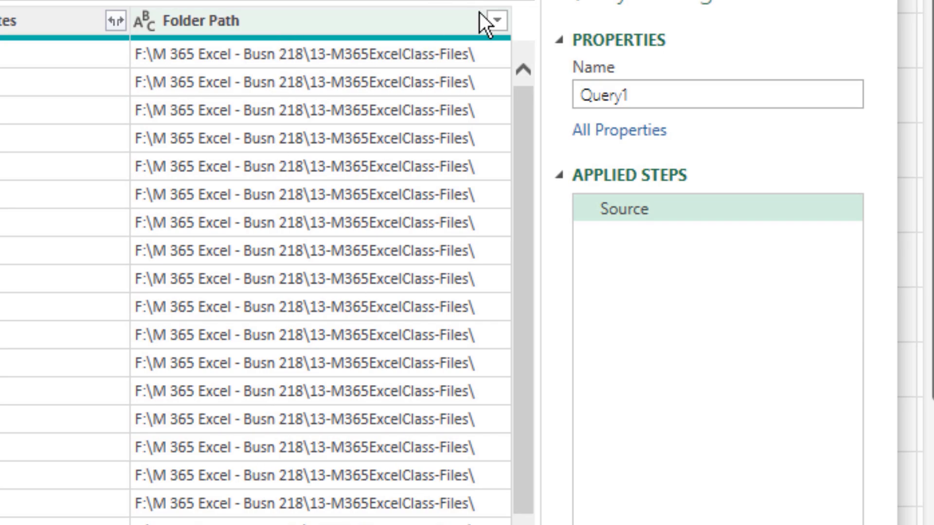
Apply a Folder Path 'Contains' text filter with the pasted value 13FromFolderSingleTableCsv.
{"action": "left_click", "coordinate": [496, 21]}
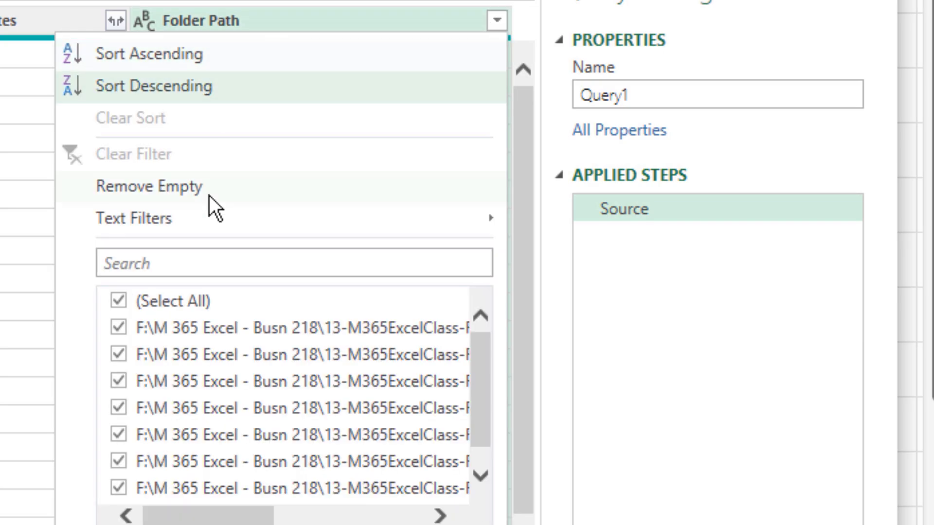
{"action": "mouse_move", "coordinate": [374, 217]}
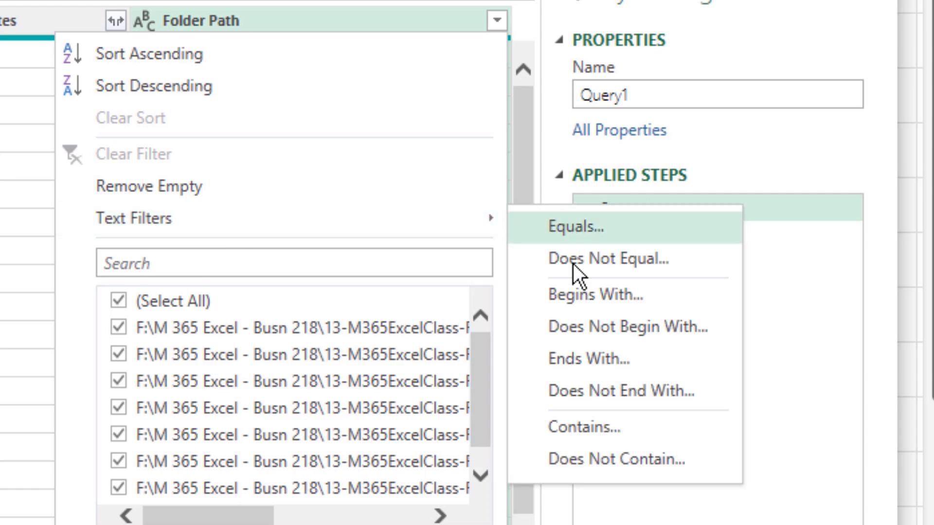
{"action": "left_click", "coordinate": [606, 434]}
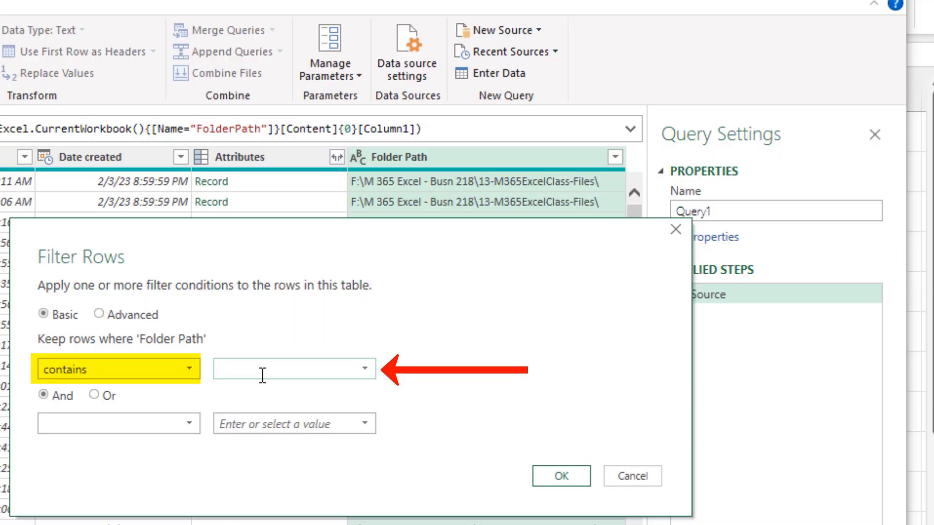
{"action": "key", "text": "ctrl+v"}
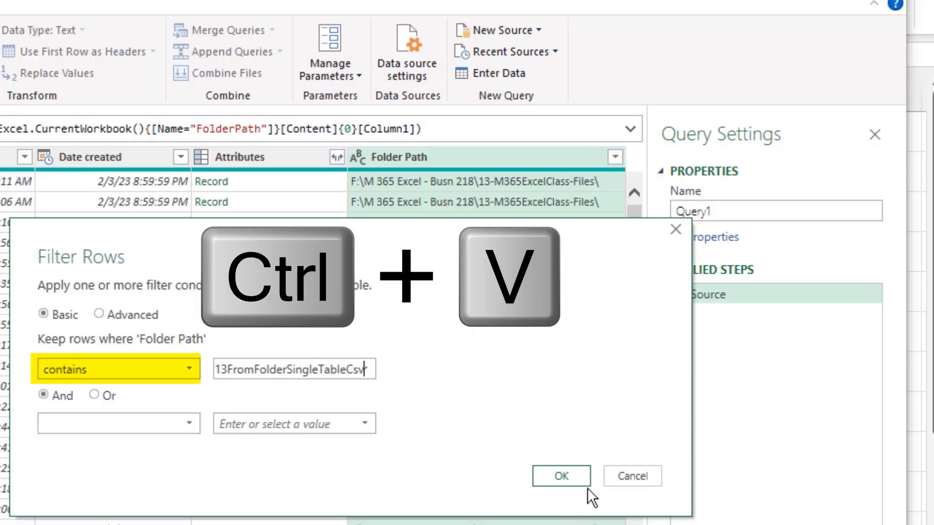
{"action": "left_click", "coordinate": [578, 475]}
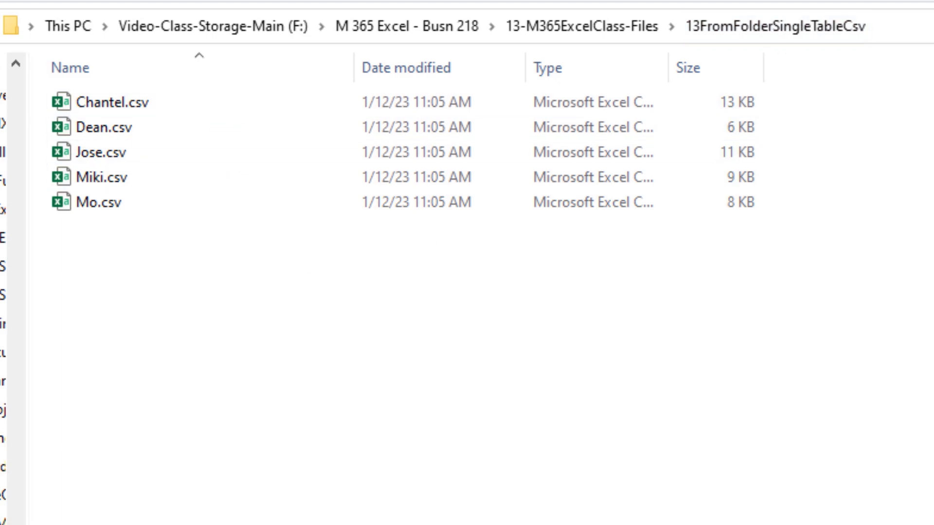
Remove \13FromFolderSingleTableCsv from the address bar and select 13-M365ExcelClassStart.xlsx in the parent folder.
{"action": "left_click", "coordinate": [772, 22]}
{"action": "left_click", "coordinate": [567, 32]}
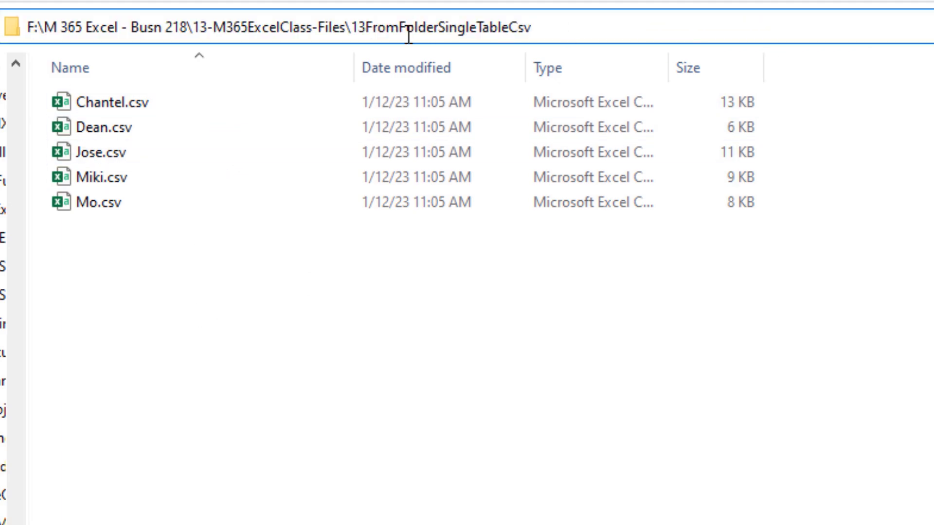
{"action": "left_click_drag", "start_coordinate": [351, 30], "coordinate": [559, 47]}
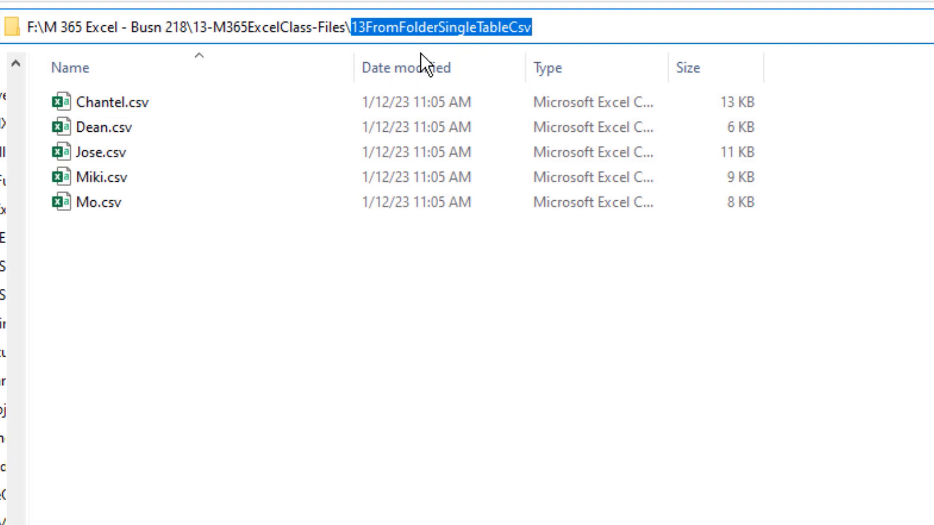
{"action": "left_click_drag", "start_coordinate": [352, 30], "coordinate": [27, 29]}
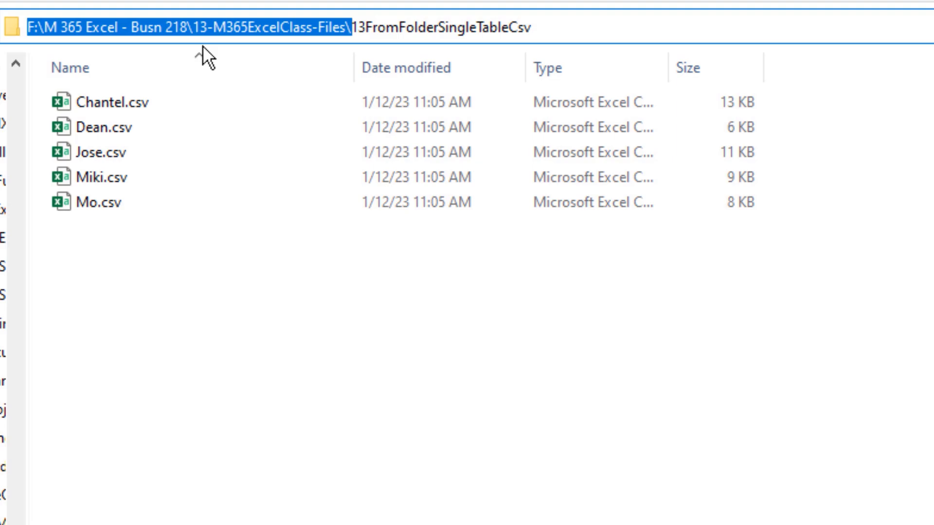
{"action": "left_click_drag", "start_coordinate": [346, 28], "coordinate": [715, 19]}
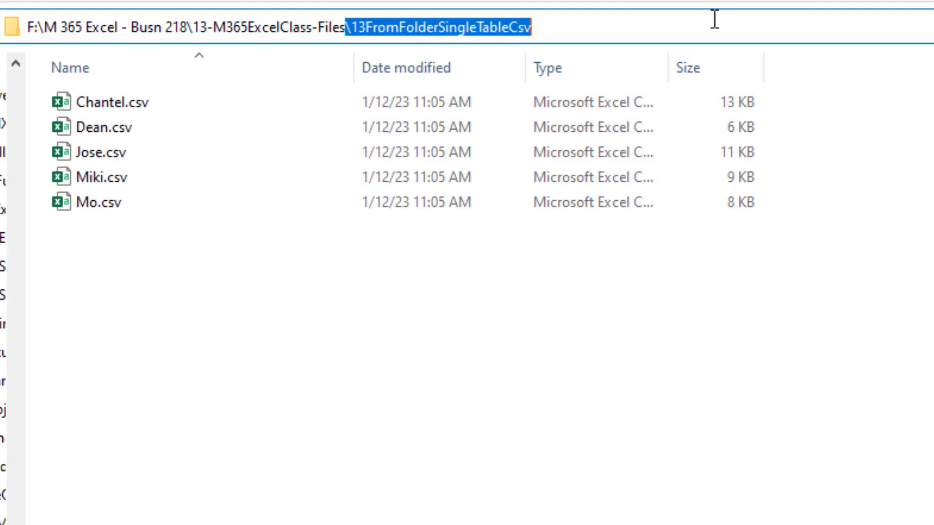
{"action": "key", "text": "BackSpace"}
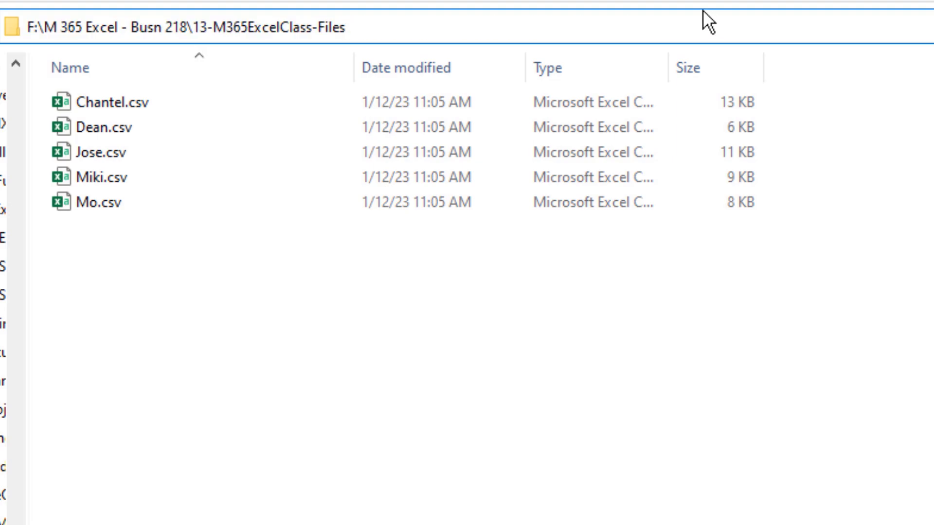
{"action": "key", "text": "Return"}
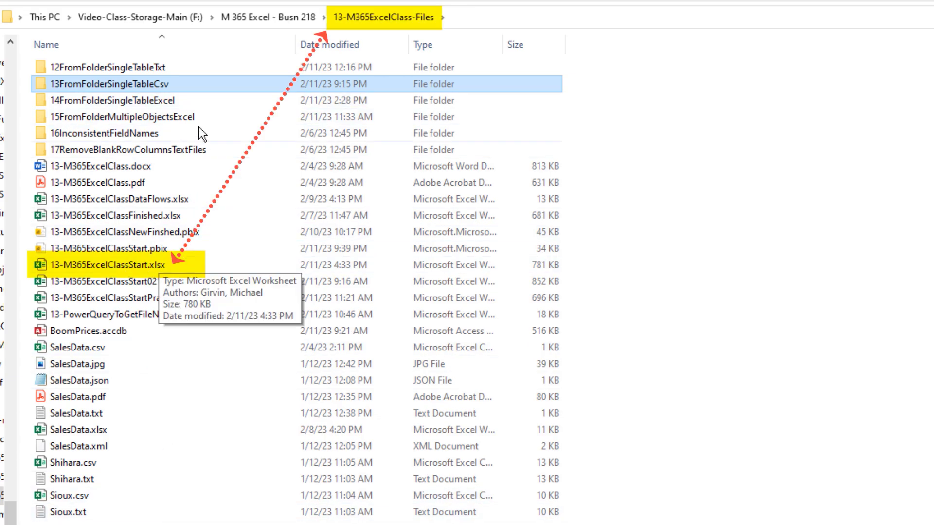
{"action": "left_click", "coordinate": [144, 268]}
{"action": "left_click", "coordinate": [90, 352], "text": "ctrl"}
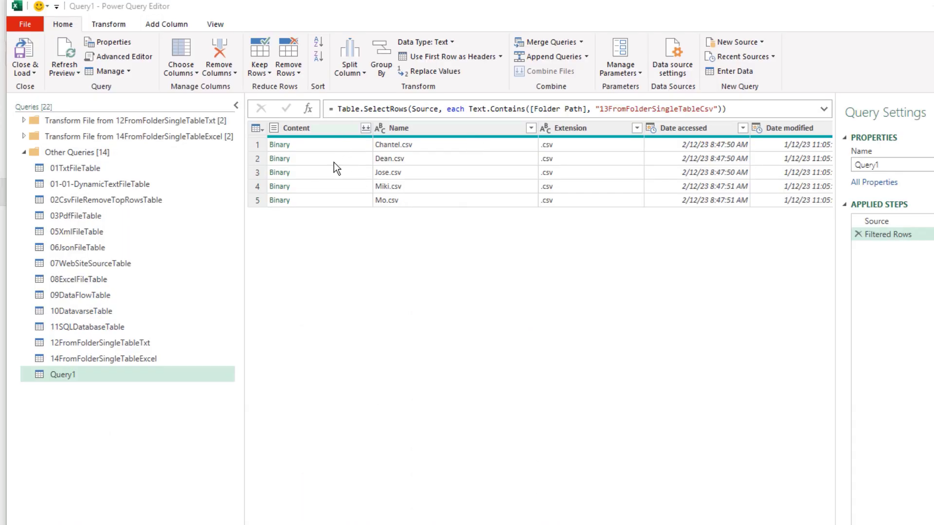
Extract the text before the "." delimiter in the Name column.
{"action": "left_click", "coordinate": [433, 132]}
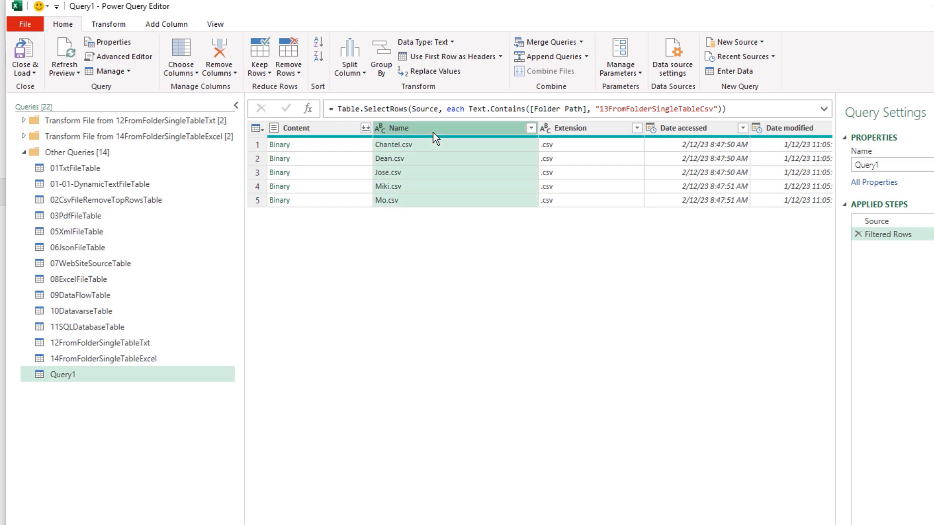
{"action": "left_click", "coordinate": [109, 23]}
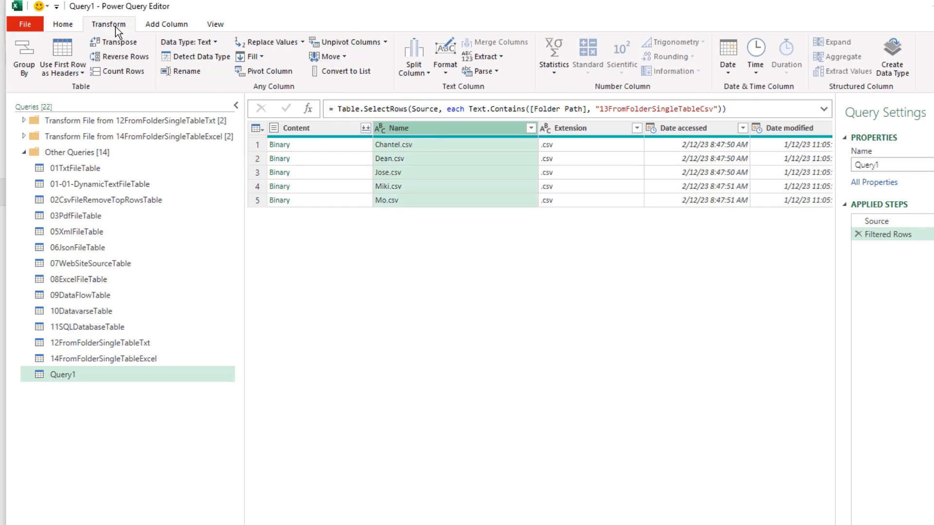
{"action": "left_click", "coordinate": [487, 57]}
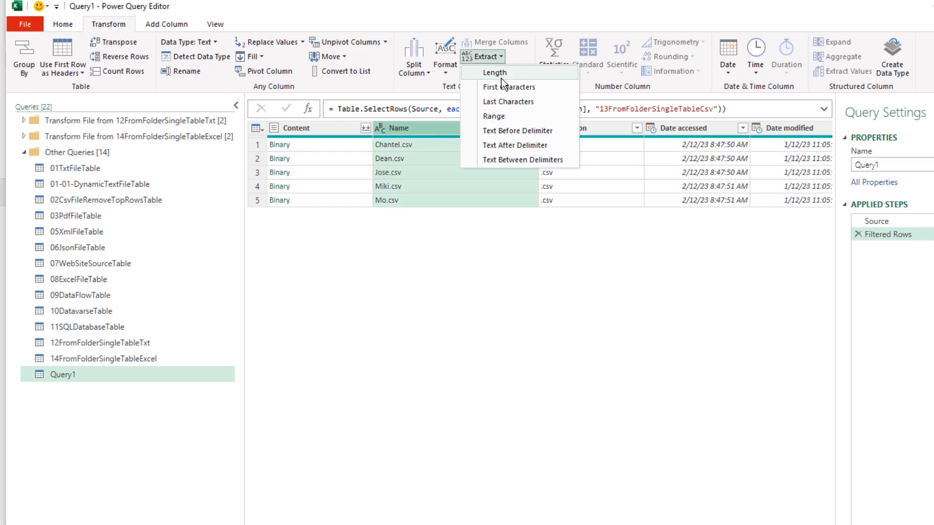
{"action": "left_click", "coordinate": [515, 130]}
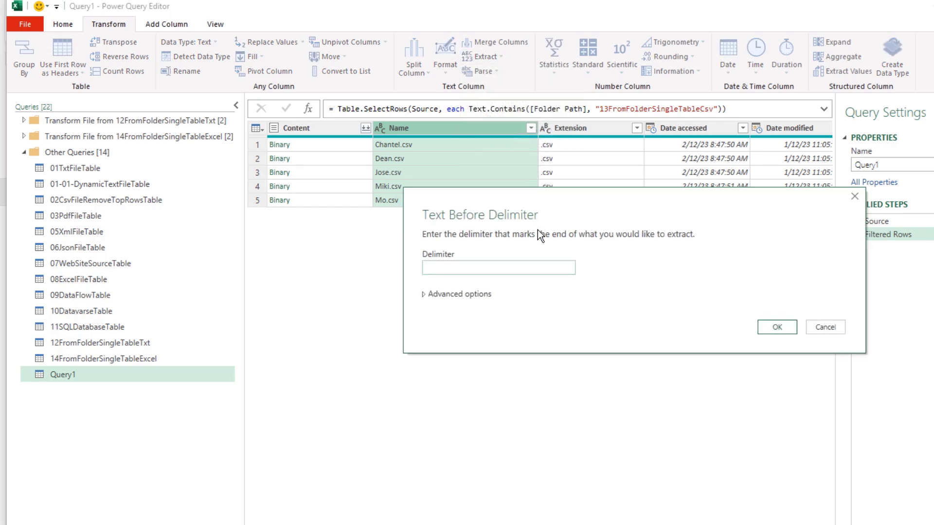
{"action": "type", "text": "."}
{"action": "left_click", "coordinate": [793, 329]}
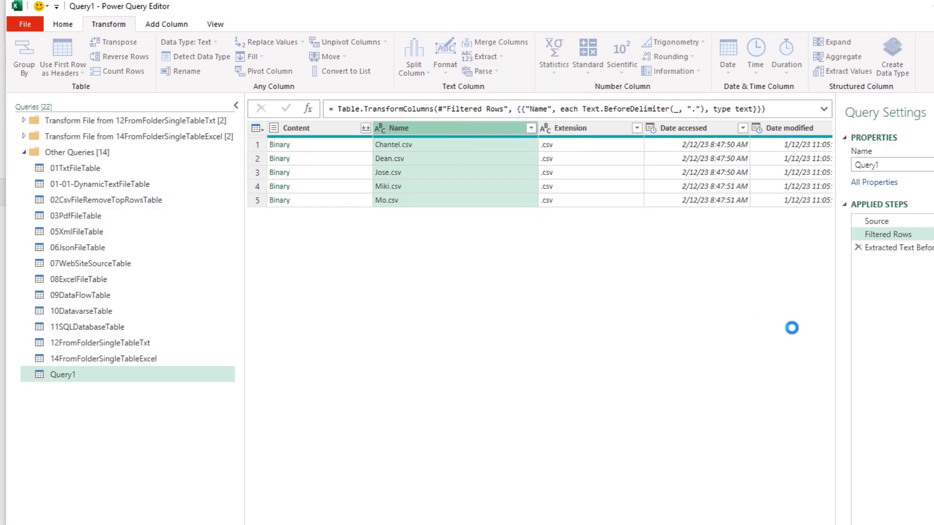
Rename the Name column to SalesRep.
{"action": "double_click", "coordinate": [439, 128]}
{"action": "type", "text": "SalesRep"}
{"action": "key", "text": "Return"}
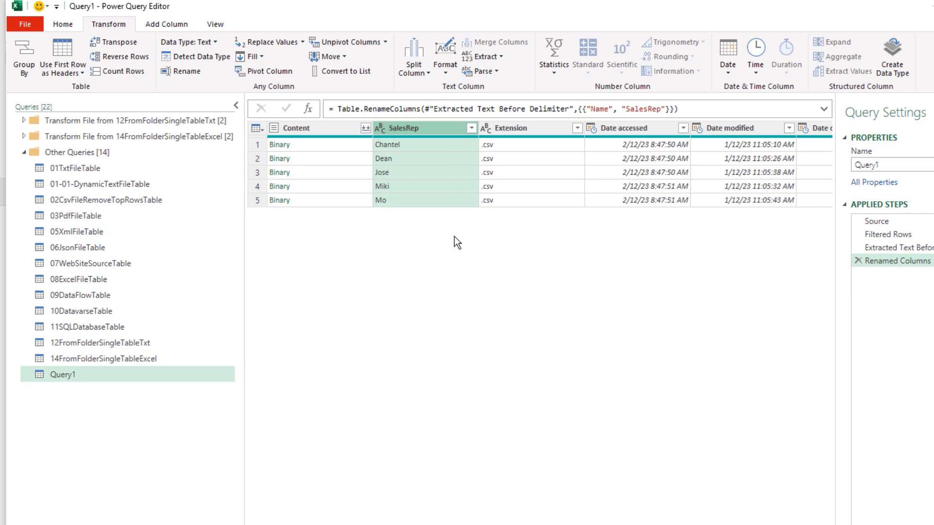
{"action": "left_click", "coordinate": [166, 26]}
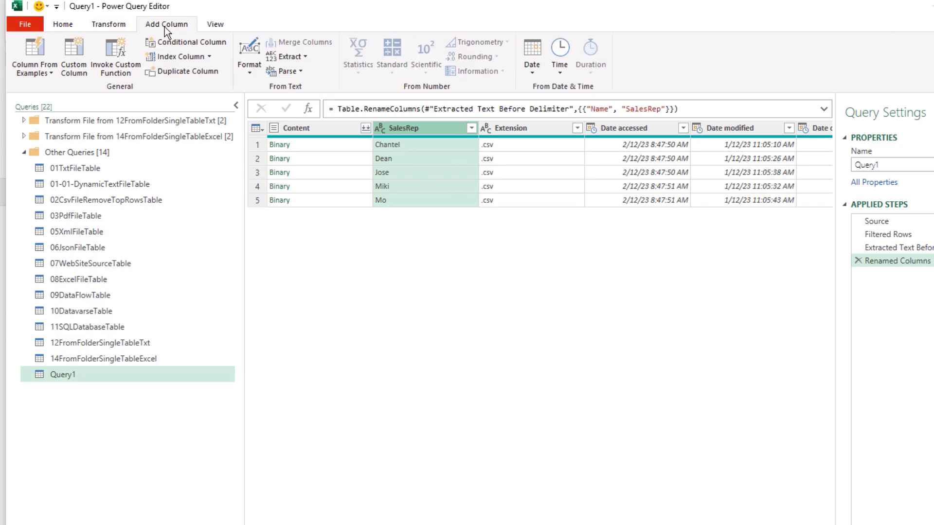
Add the GetCsvTables custom column with formula Csv.Document([Content]) and preview the file tables.
{"action": "left_click", "coordinate": [74, 55]}
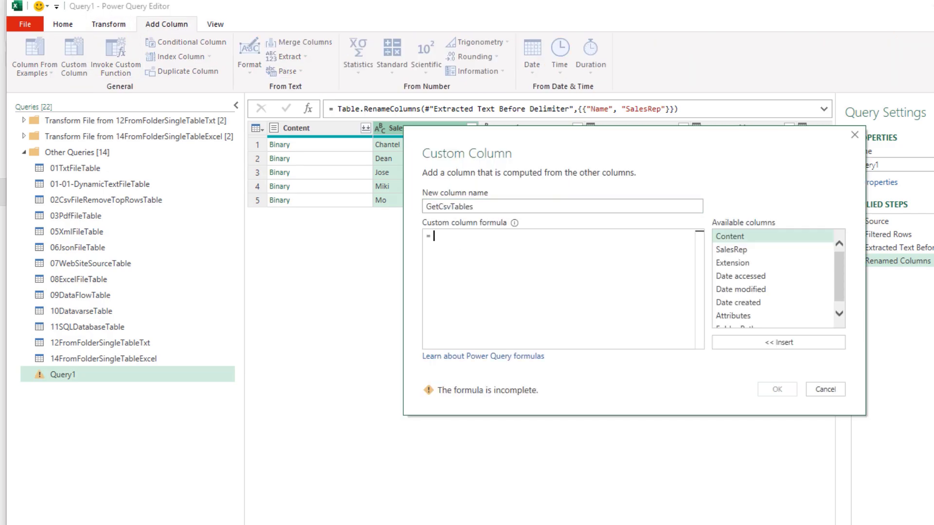
{"action": "type", "text": "Csv.Document("}
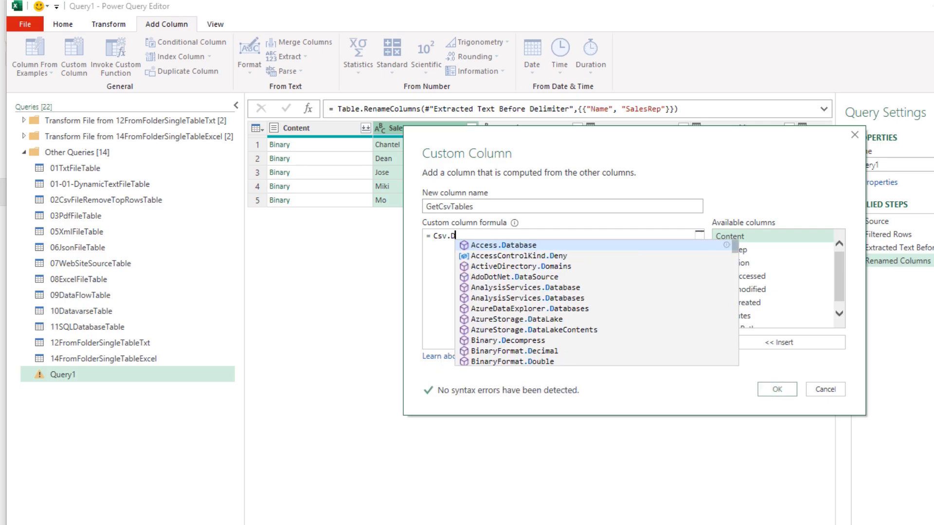
{"action": "double_click", "coordinate": [754, 236]}
{"action": "type", "text": ")"}
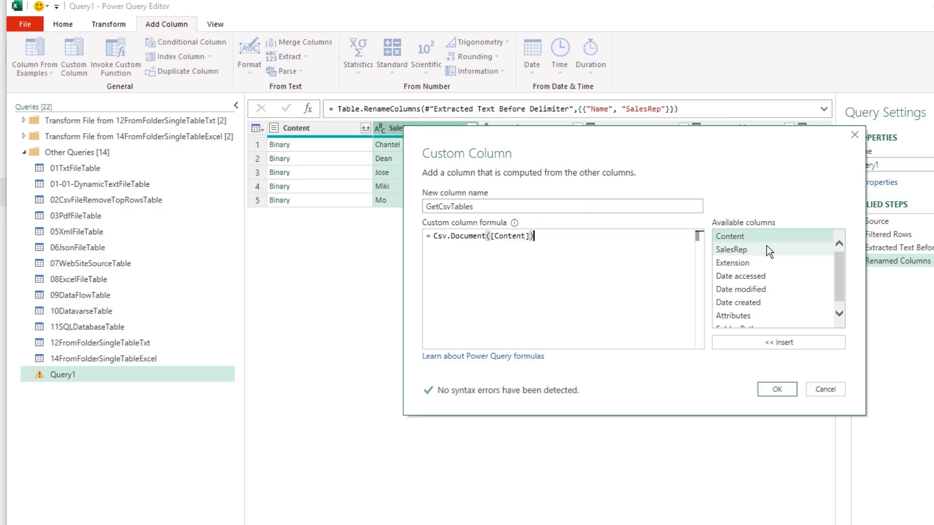
{"action": "left_click", "coordinate": [777, 390]}
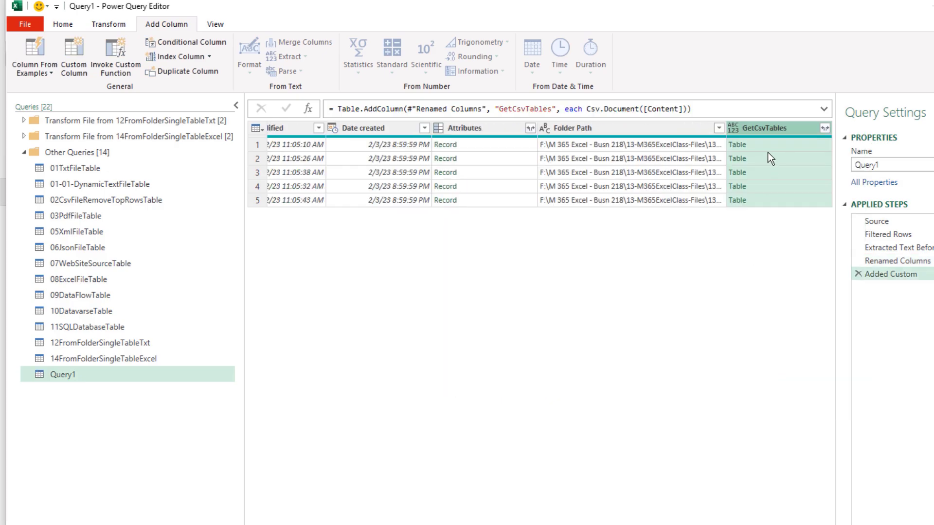
{"action": "left_click", "coordinate": [768, 147]}
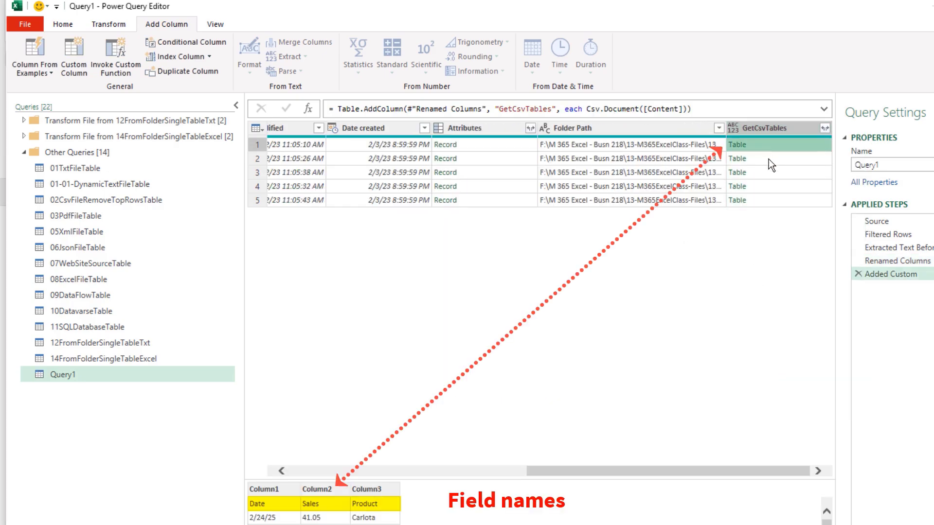
{"action": "left_click", "coordinate": [768, 159]}
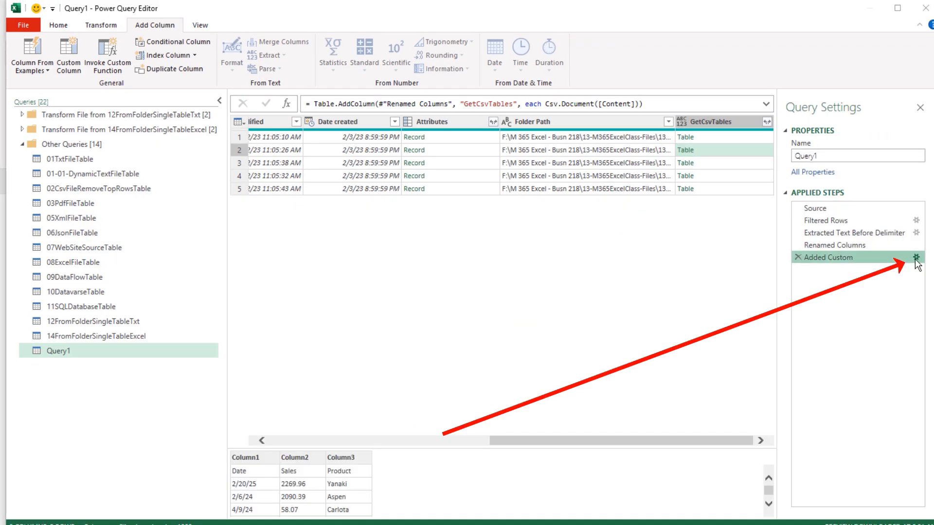
Wrap the GetCsvTables formula in Table.PromoteHeaders and check the tables now show headers.
{"action": "left_click", "coordinate": [920, 266]}
{"action": "type", "text": "Table.Pro Csv.Document([Content"}
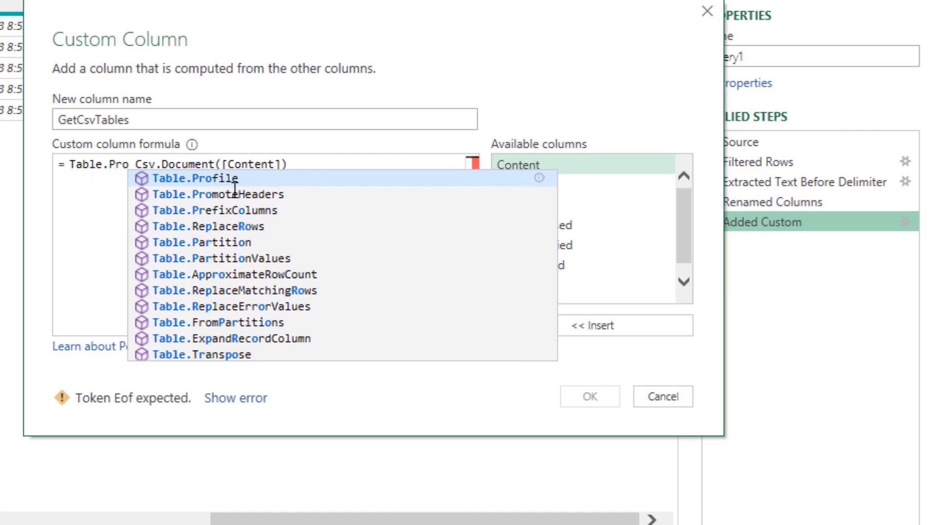
{"action": "left_click", "coordinate": [235, 194]}
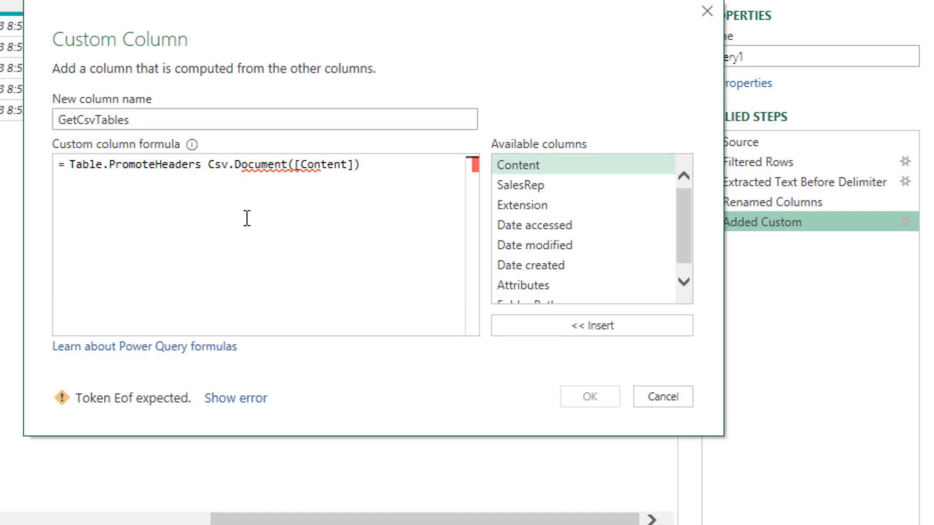
{"action": "type", "text": "("}
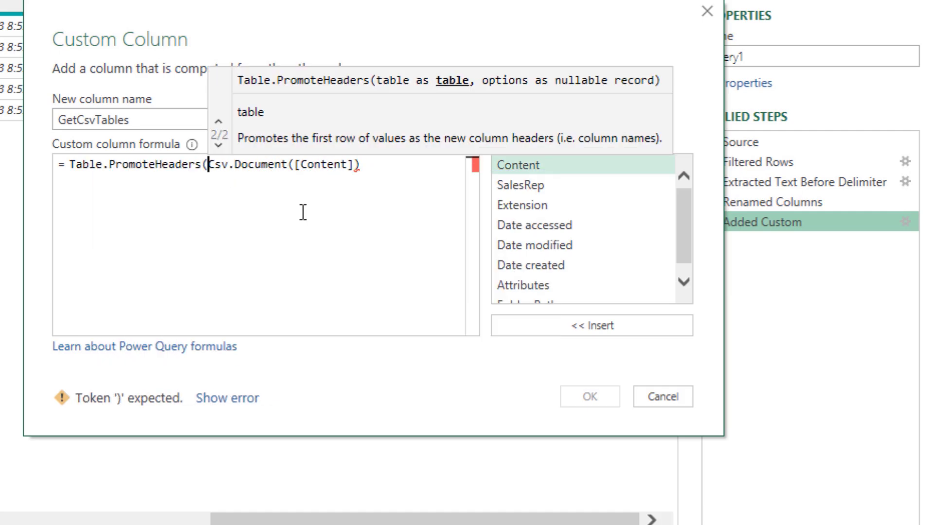
{"action": "left_click", "coordinate": [407, 158]}
{"action": "type", "text": ")"}
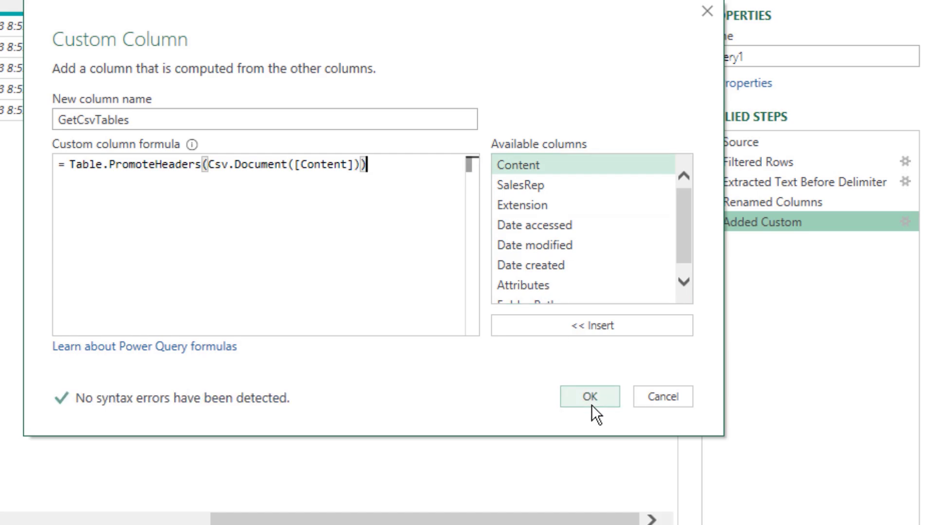
{"action": "left_click", "coordinate": [590, 398]}
{"action": "left_click", "coordinate": [573, 30]}
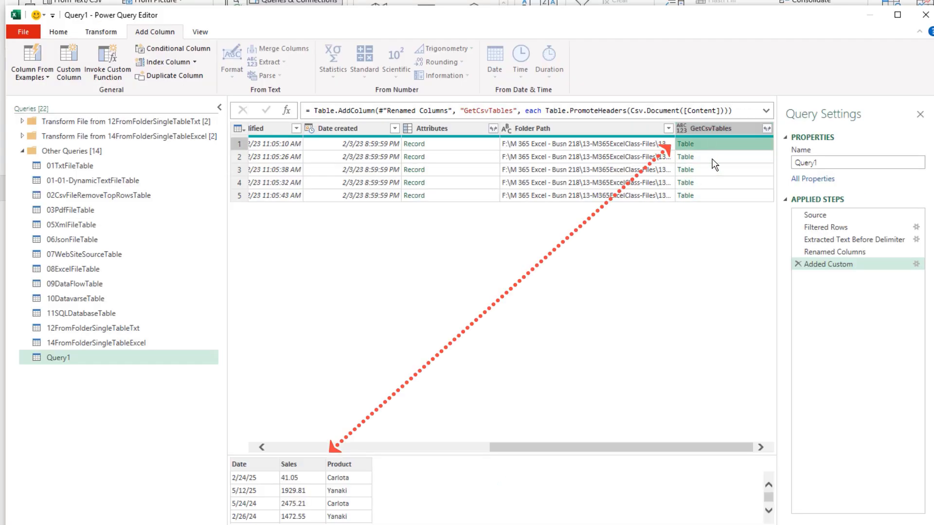
{"action": "left_click", "coordinate": [573, 47]}
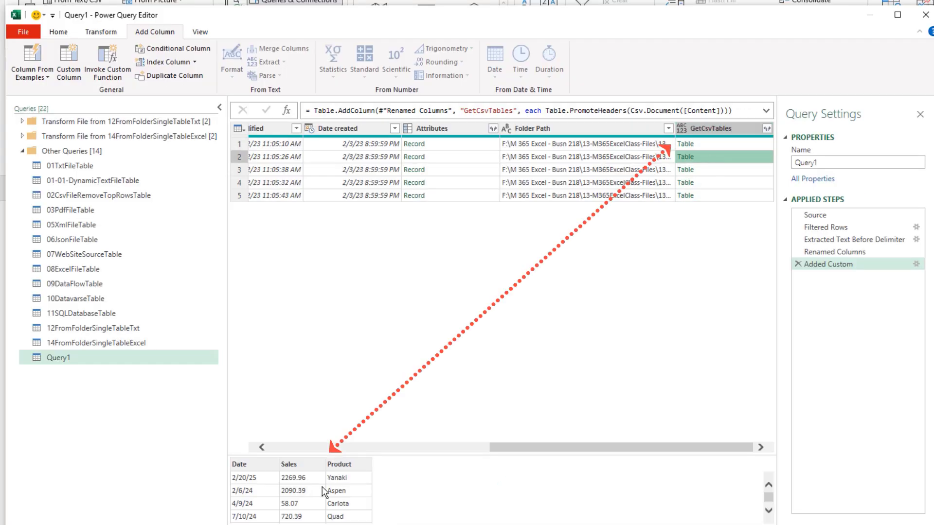
{"action": "left_click", "coordinate": [724, 166]}
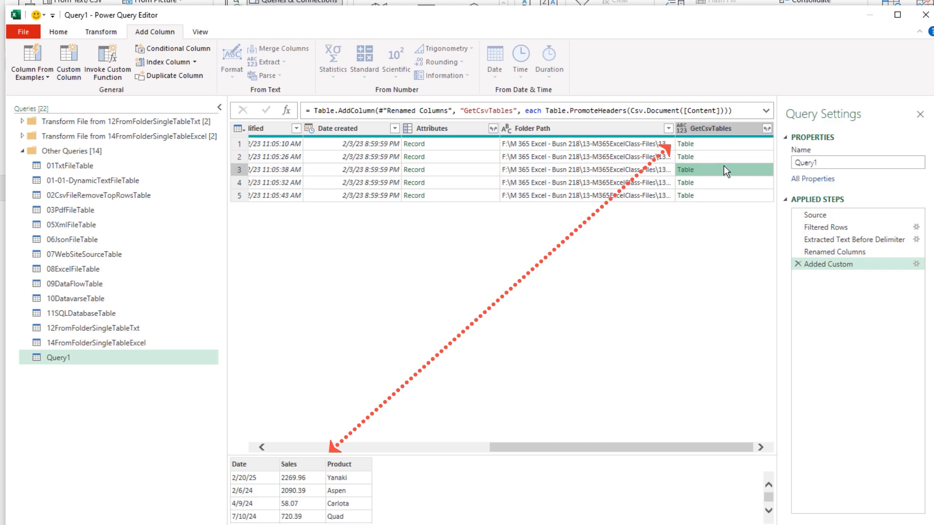
{"action": "left_click", "coordinate": [714, 131]}
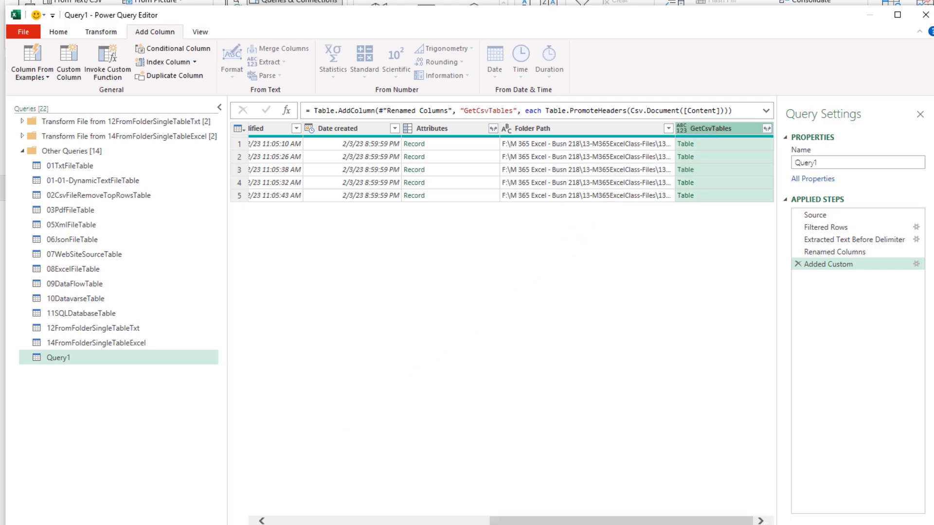
{"action": "left_click_drag", "start_coordinate": [565, 523], "coordinate": [347, 522]}
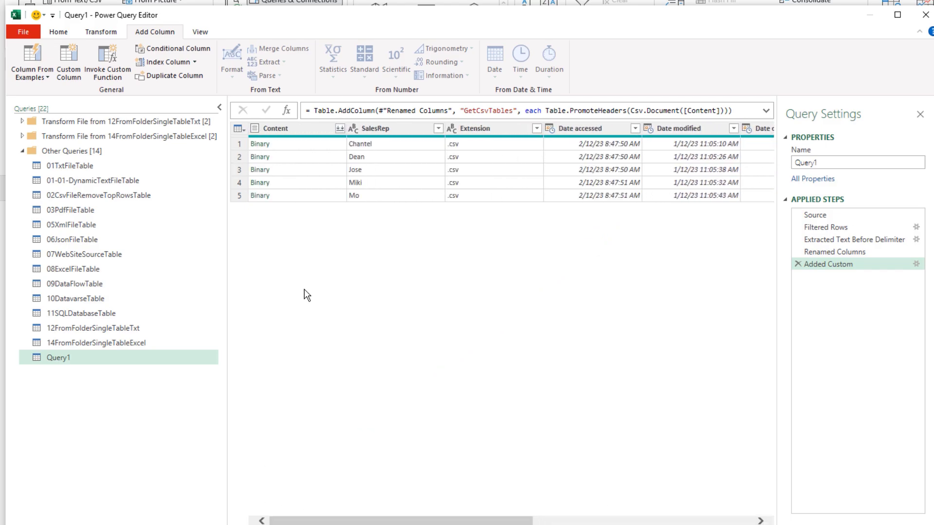
Remove all columns except GetCsvTables and SalesRep.
{"action": "left_click", "coordinate": [383, 129], "text": "ctrl"}
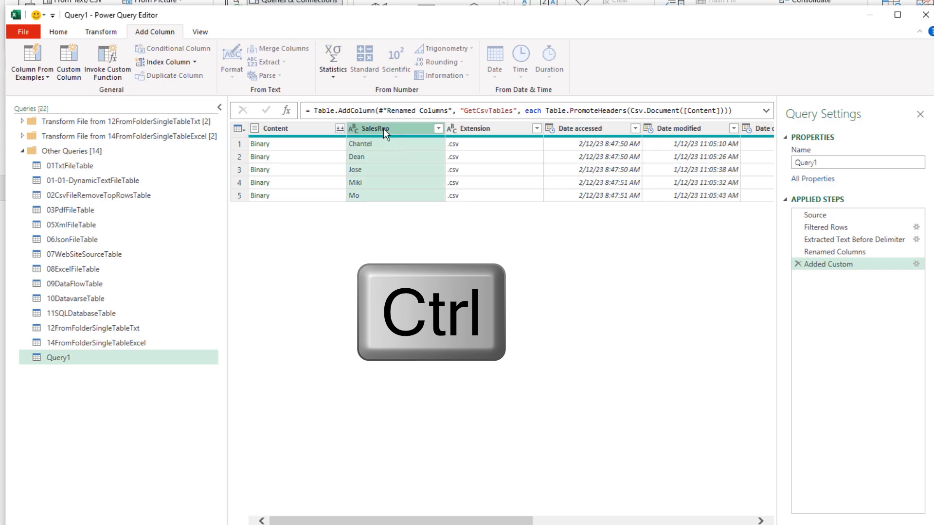
{"action": "right_click", "coordinate": [383, 129]}
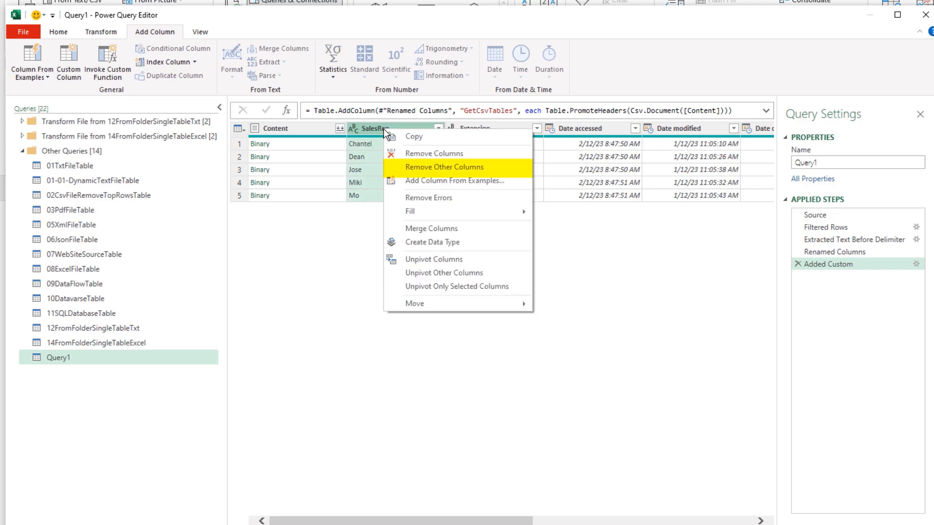
{"action": "left_click", "coordinate": [434, 169]}
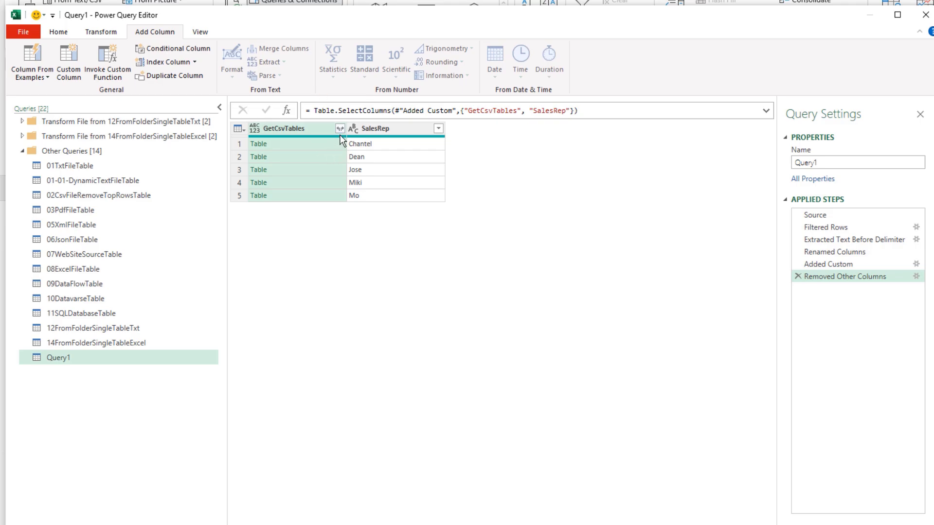
Expand GetCsvTables into Date, Sales and Product without a prefix and detect data types.
{"action": "left_click", "coordinate": [340, 129]}
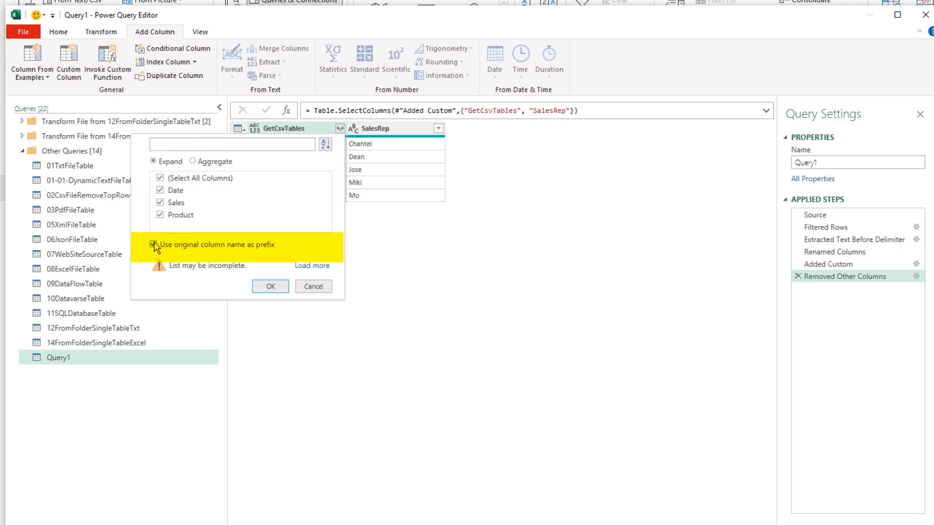
{"action": "left_click", "coordinate": [153, 245]}
{"action": "left_click", "coordinate": [262, 287]}
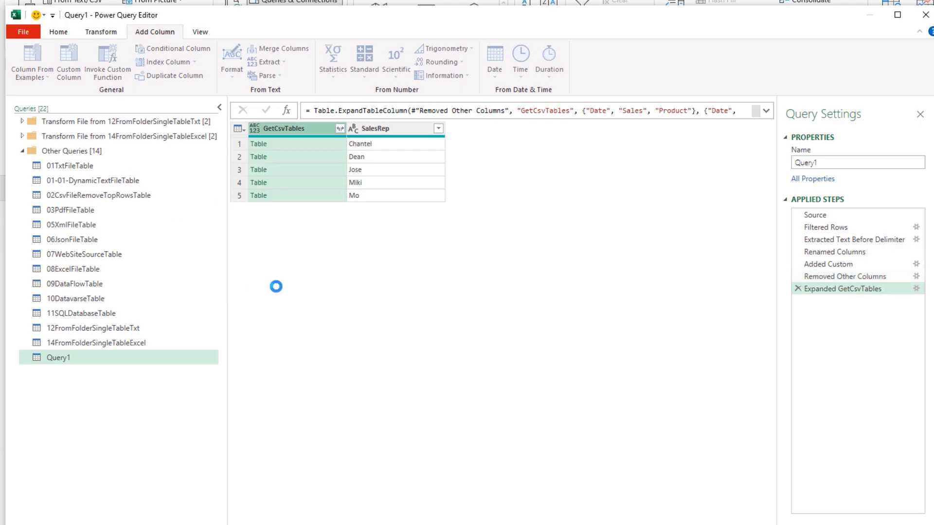
{"action": "left_click", "coordinate": [587, 130], "text": "ctrl"}
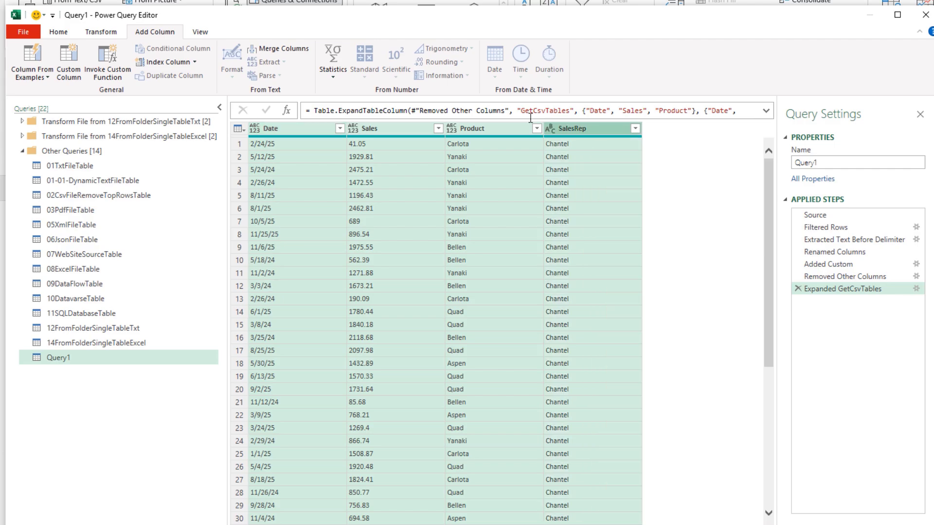
{"action": "left_click", "coordinate": [101, 32]}
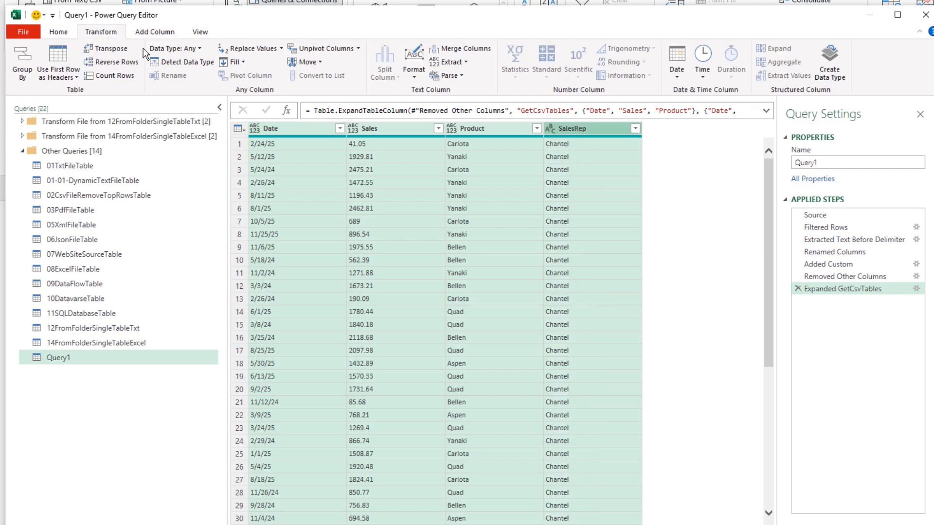
{"action": "left_click", "coordinate": [195, 62]}
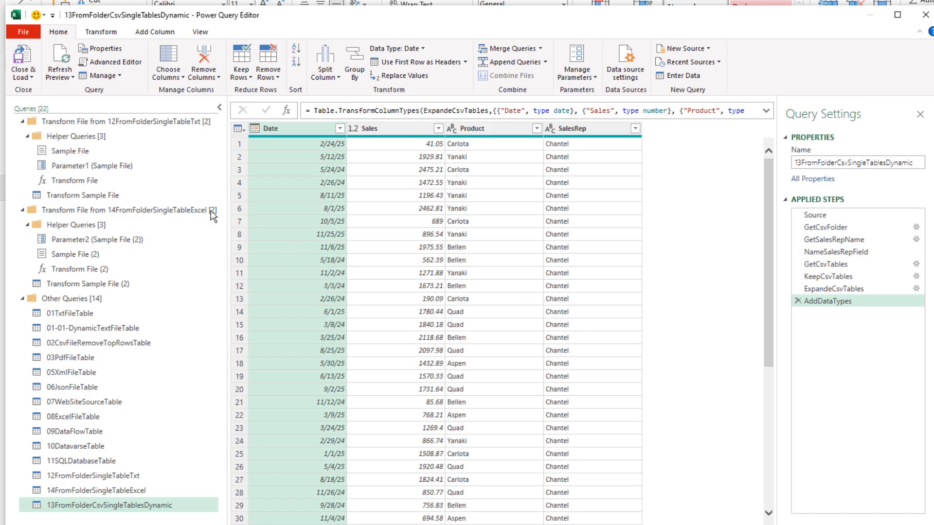
Close & Load the query as a PivotTable Report on a new worksheet.
{"action": "left_click", "coordinate": [31, 78]}
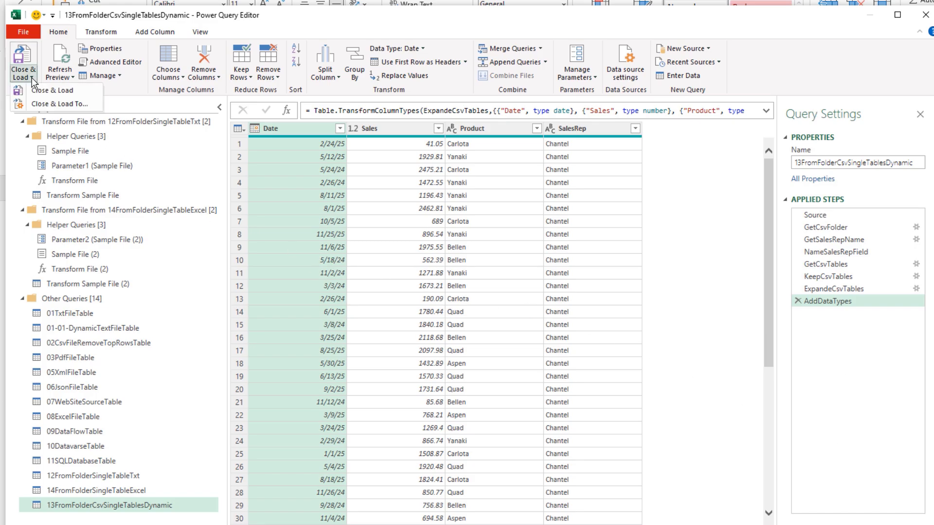
{"action": "left_click", "coordinate": [71, 104]}
{"action": "left_click", "coordinate": [545, 141]}
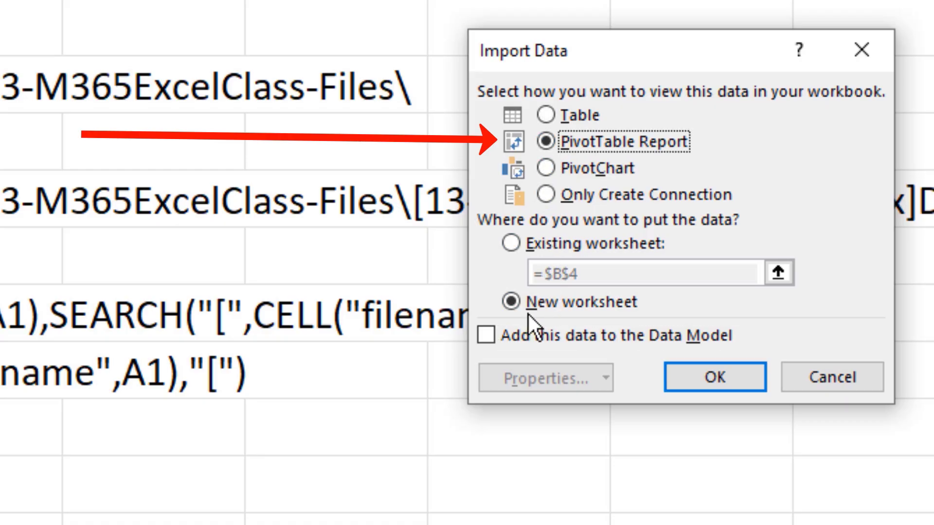
{"action": "left_click", "coordinate": [711, 379]}
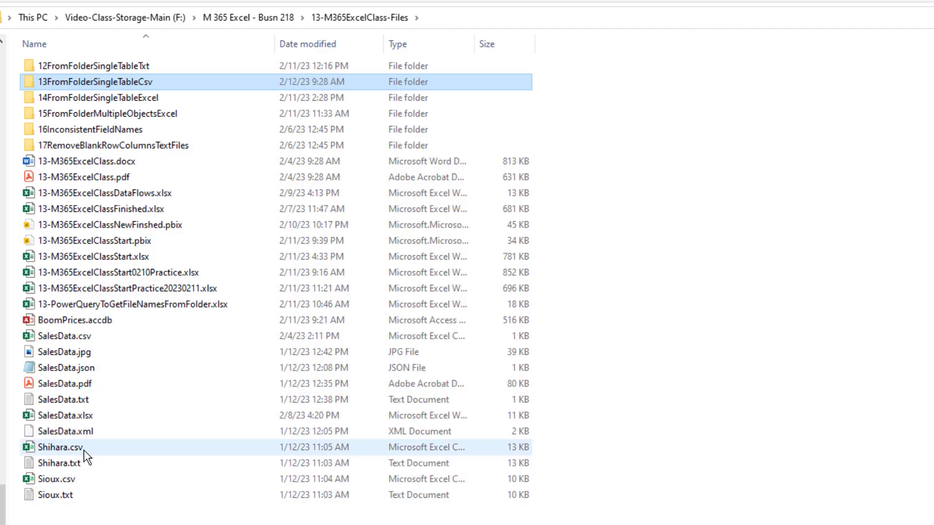
Copy Shihara.csv and Sioux.csv and paste them into the 13FromFolderSingleTableCsv folder.
{"action": "left_click", "coordinate": [83, 450]}
{"action": "left_click", "coordinate": [70, 479], "text": "ctrl"}
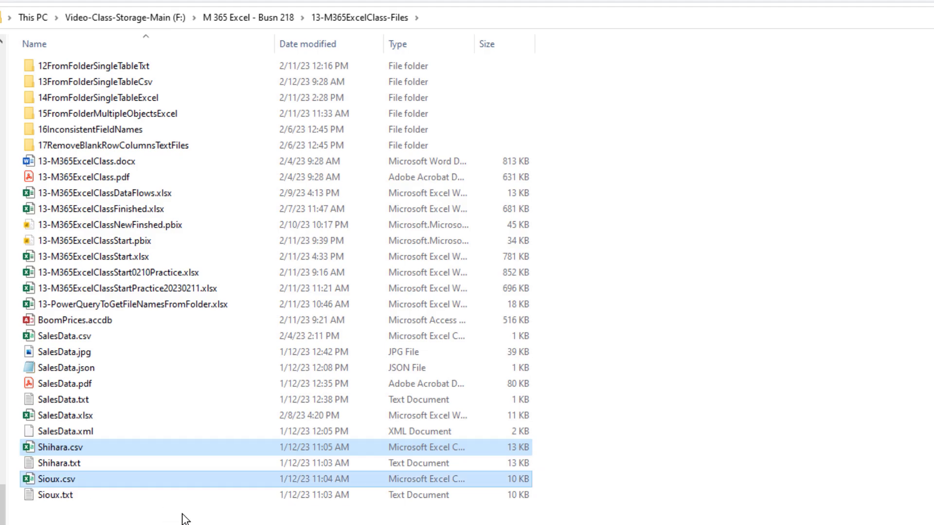
{"action": "key", "text": "ctrl+c"}
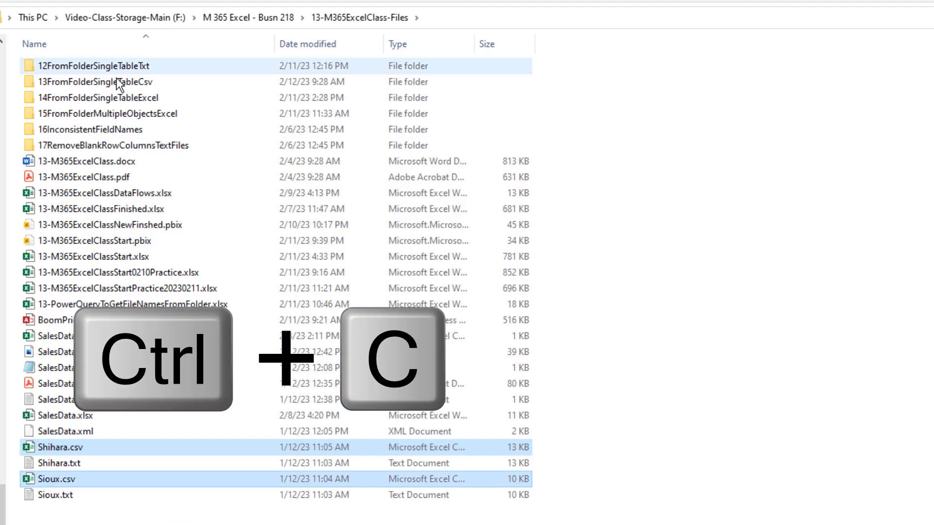
{"action": "double_click", "coordinate": [121, 84]}
{"action": "key", "text": "ctrl+v"}
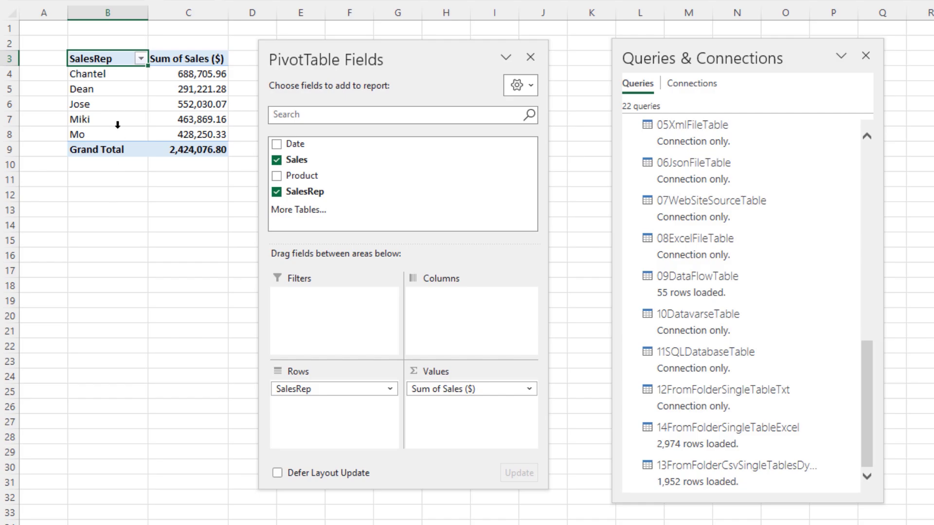
Refresh the PivotTable from a SalesRep cell's right-click menu.
{"action": "left_click", "coordinate": [118, 95]}
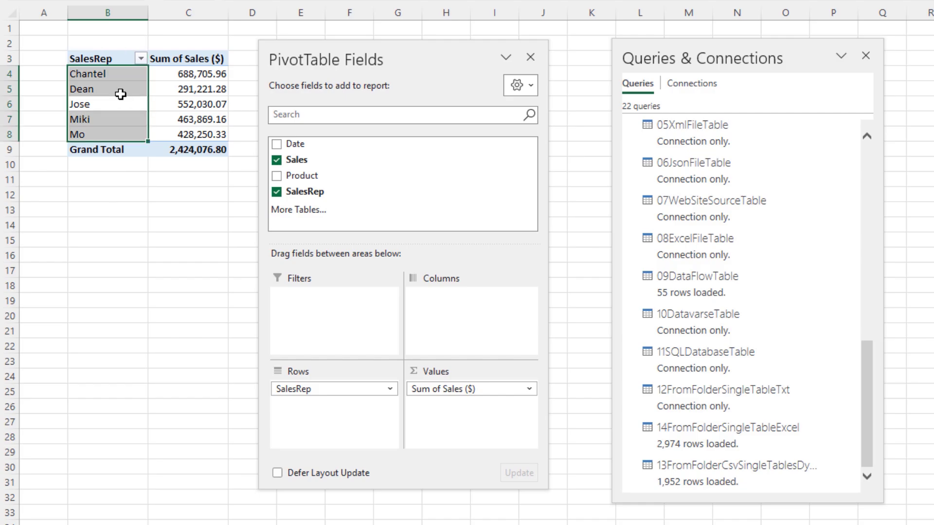
{"action": "left_click", "coordinate": [121, 95]}
{"action": "right_click", "coordinate": [123, 90]}
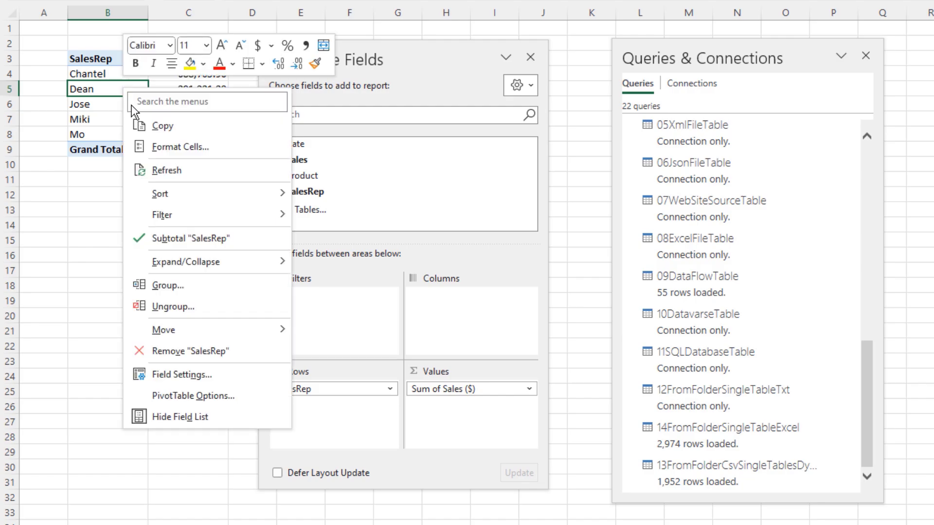
{"action": "left_click", "coordinate": [168, 171]}
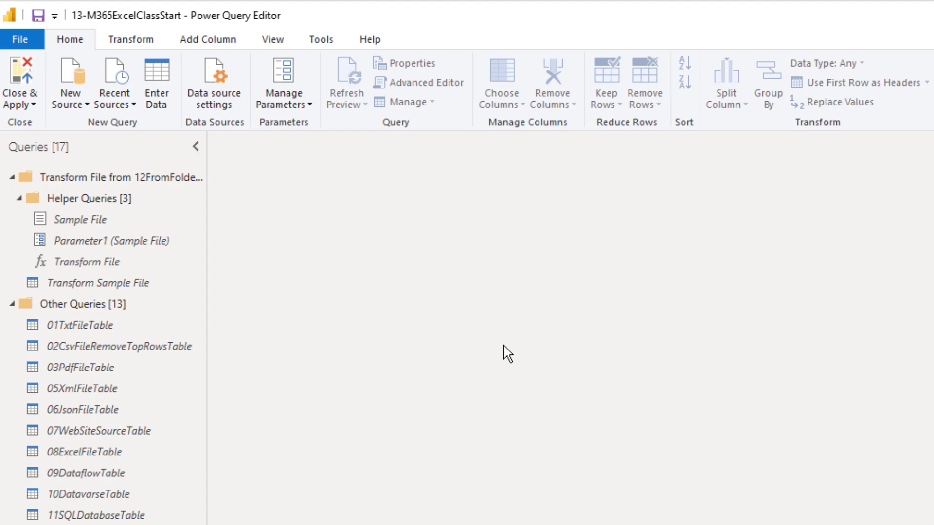
Create a new parameter FolderWithCsvFiles described as 'This folder has csv files with Sales Rep sales data.'.
{"action": "left_click", "coordinate": [227, 107]}
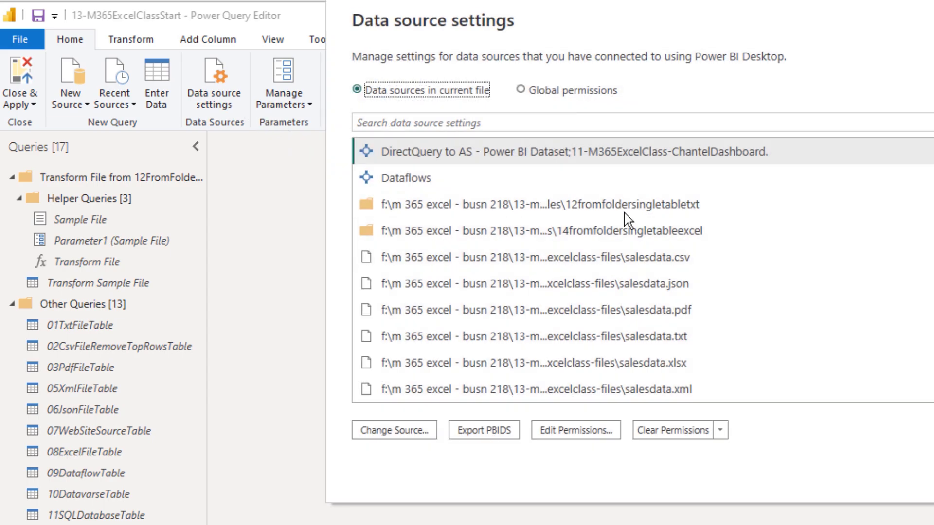
{"action": "key", "text": "Escape"}
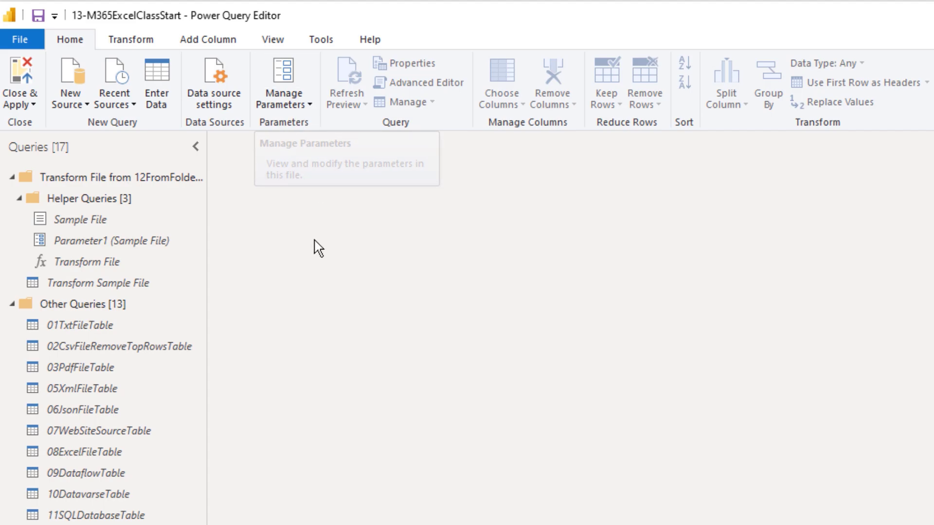
{"action": "left_click", "coordinate": [311, 108]}
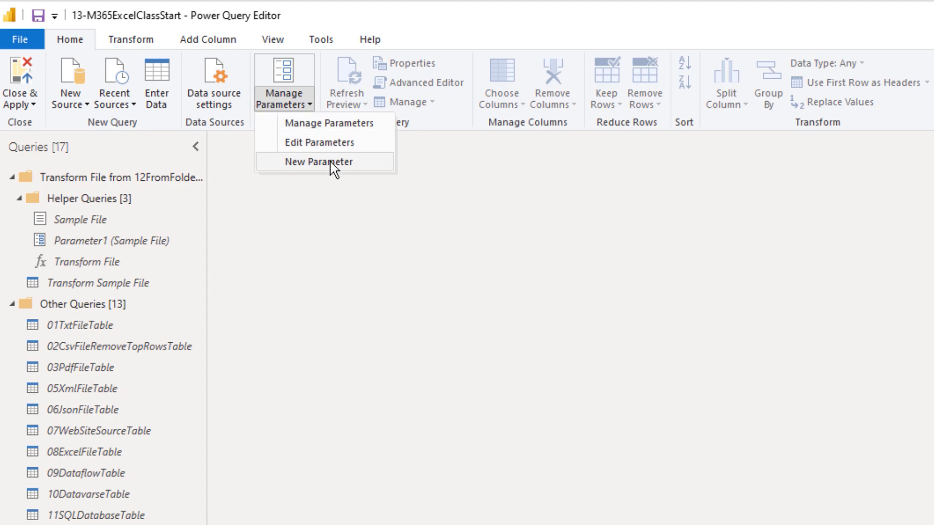
{"action": "left_click", "coordinate": [330, 166]}
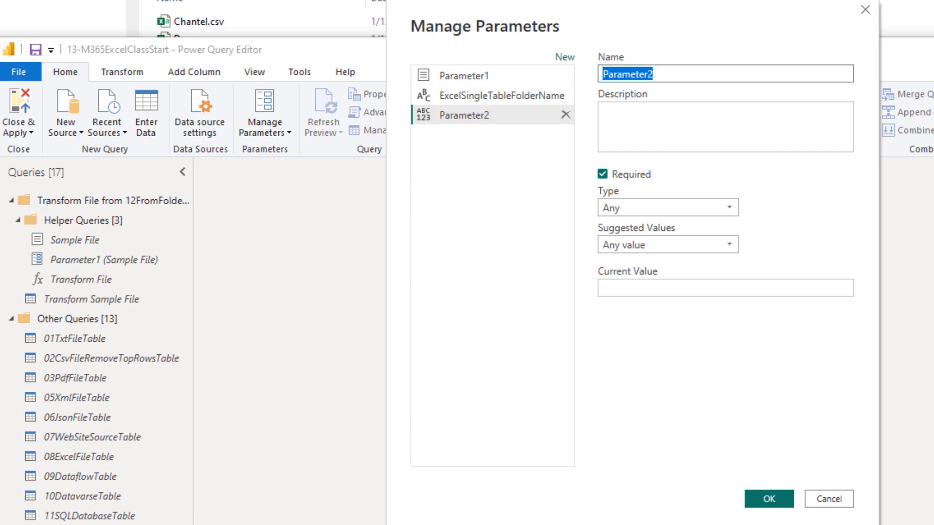
{"action": "type", "text": "FolderWithCsvFiles"}
{"action": "key", "text": "Tab"}
{"action": "type", "text": "This folder has csv files with Sales Rep sales data."}
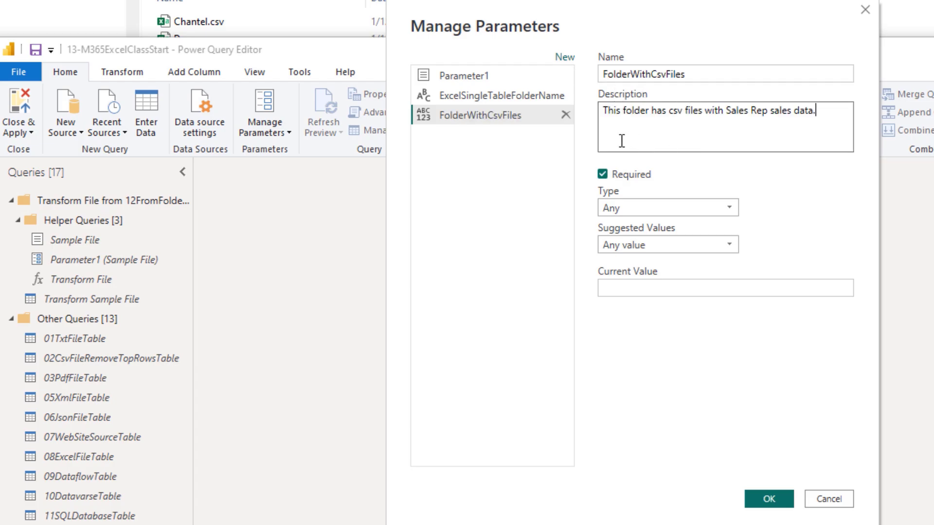
Set the parameter type to Text, paste the copied csv folder path as its value, and save.
{"action": "left_click", "coordinate": [672, 211]}
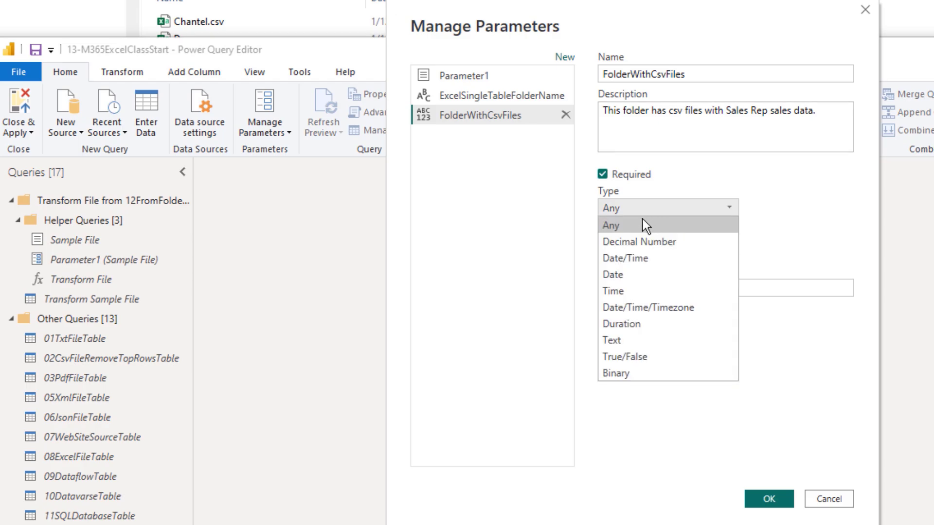
{"action": "left_click", "coordinate": [623, 342]}
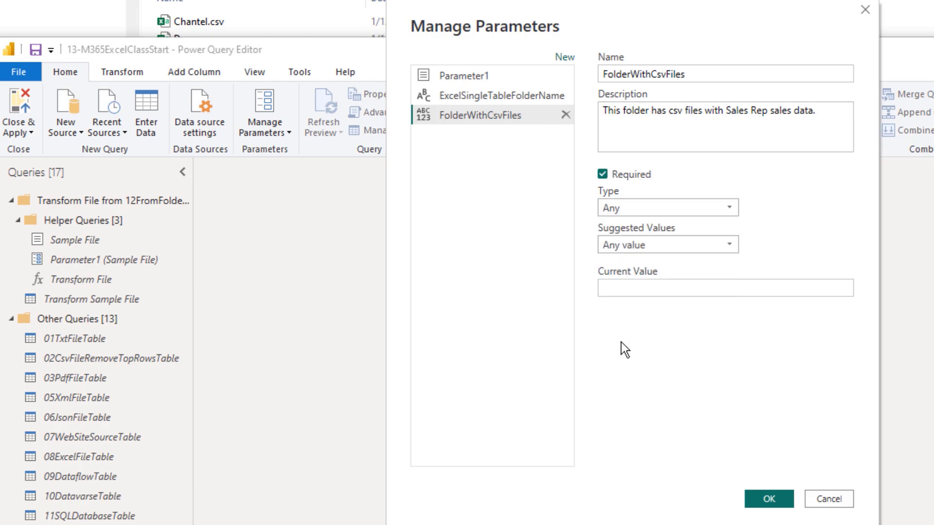
{"action": "left_click", "coordinate": [627, 291]}
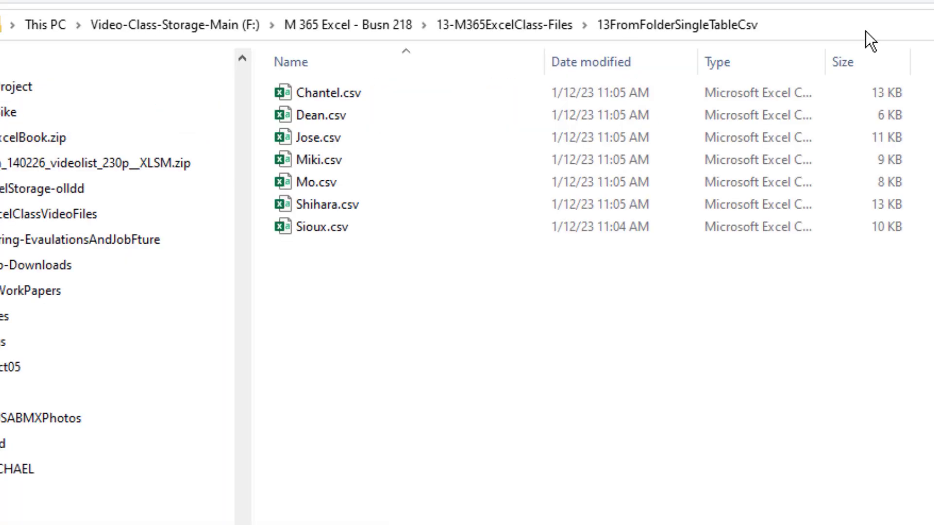
{"action": "left_click", "coordinate": [865, 31]}
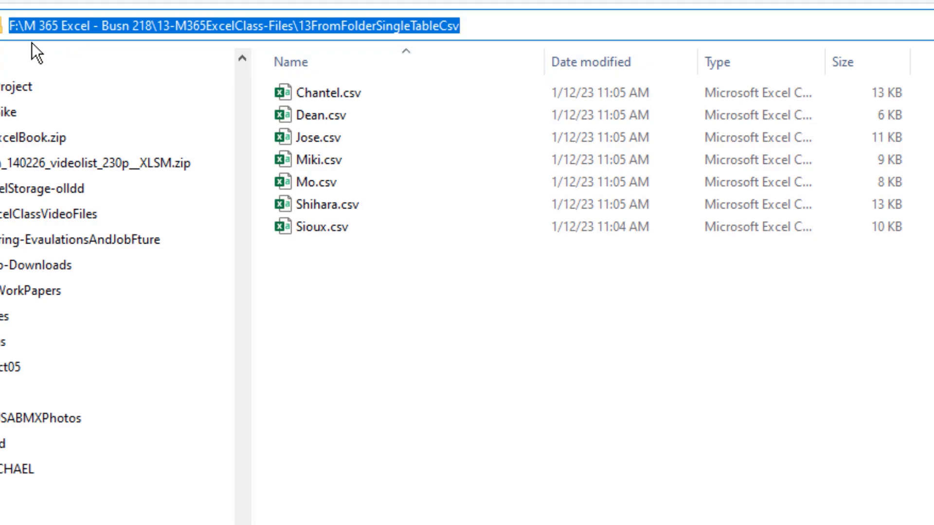
{"action": "key", "text": "ctrl+c"}
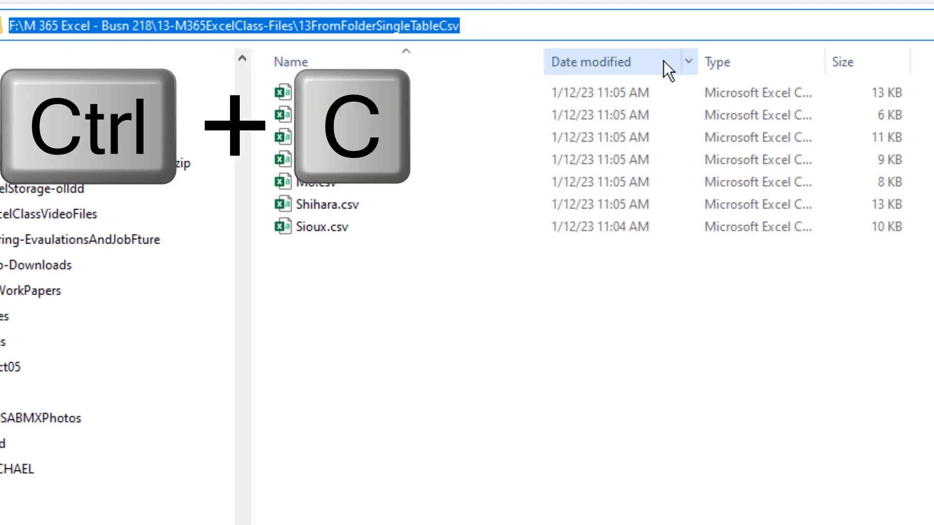
{"action": "key", "text": "ctrl+v"}
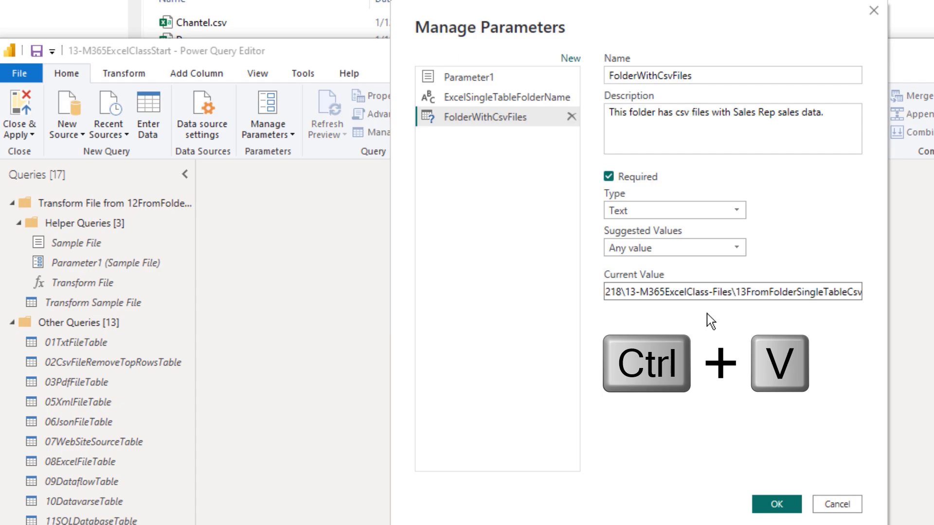
{"action": "left_click", "coordinate": [768, 503]}
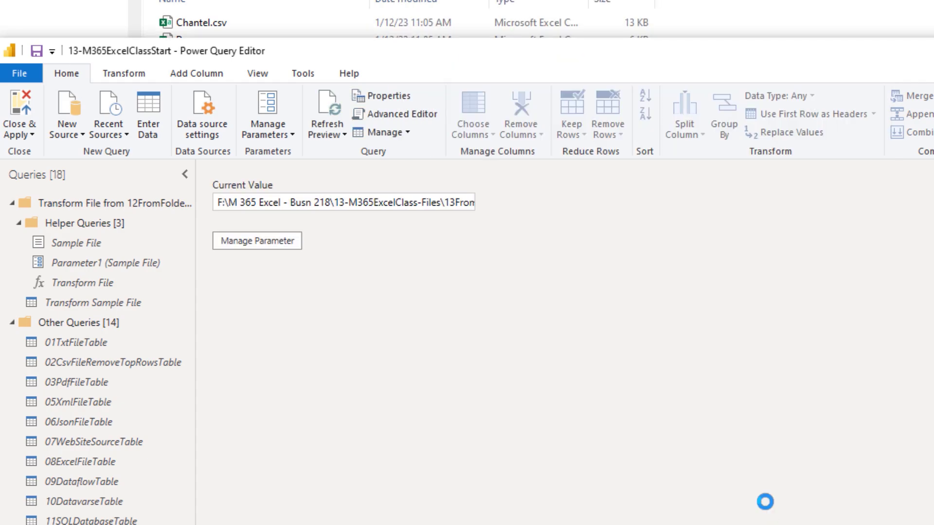
Create a Folder source whose path comes from the FolderWithCsvFiles parameter.
{"action": "left_click", "coordinate": [84, 133]}
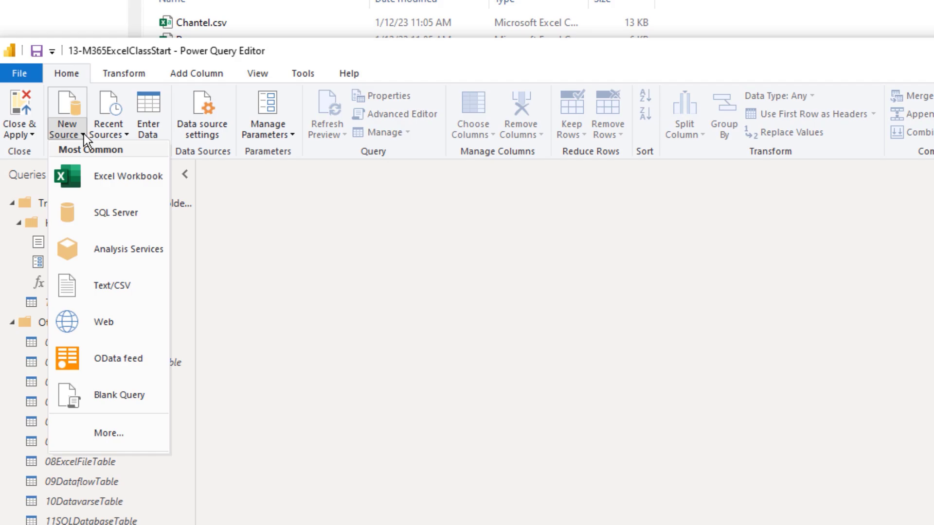
{"action": "left_click", "coordinate": [100, 443]}
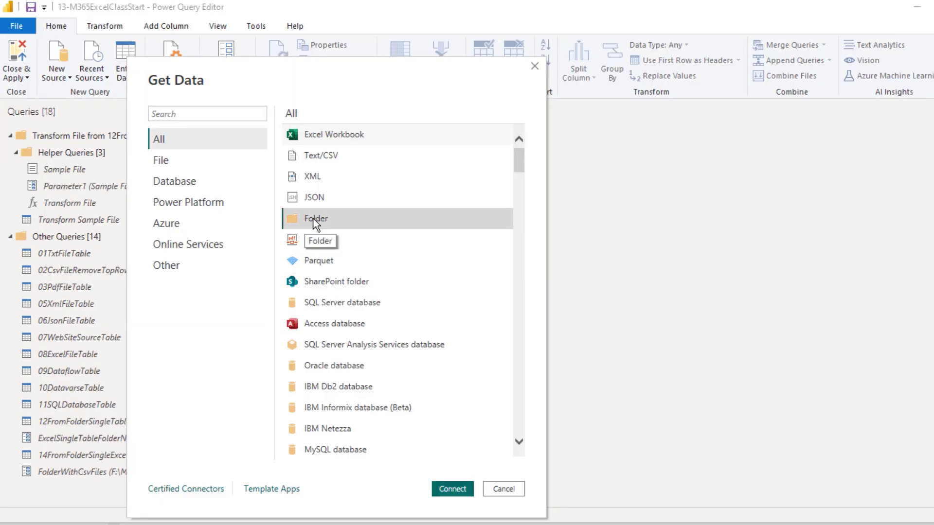
{"action": "left_click", "coordinate": [314, 222]}
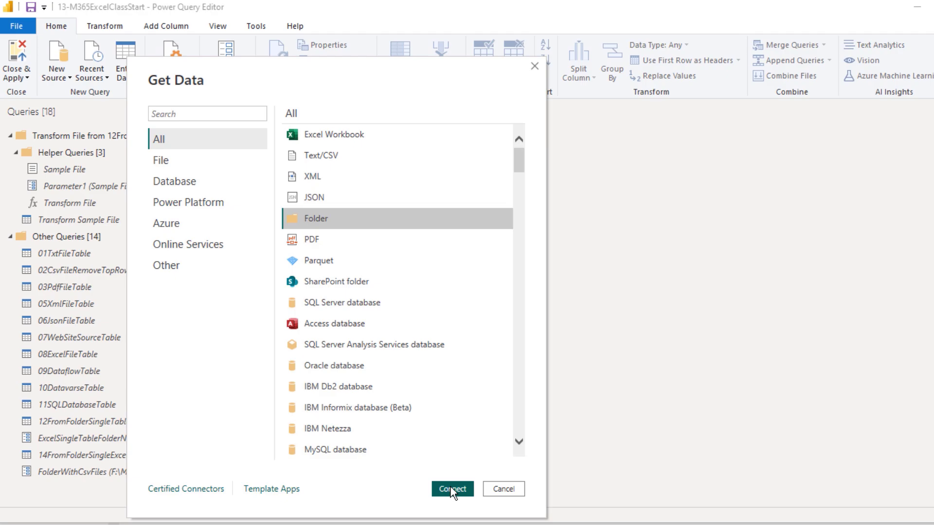
{"action": "left_click", "coordinate": [452, 489]}
{"action": "left_click", "coordinate": [335, 181]}
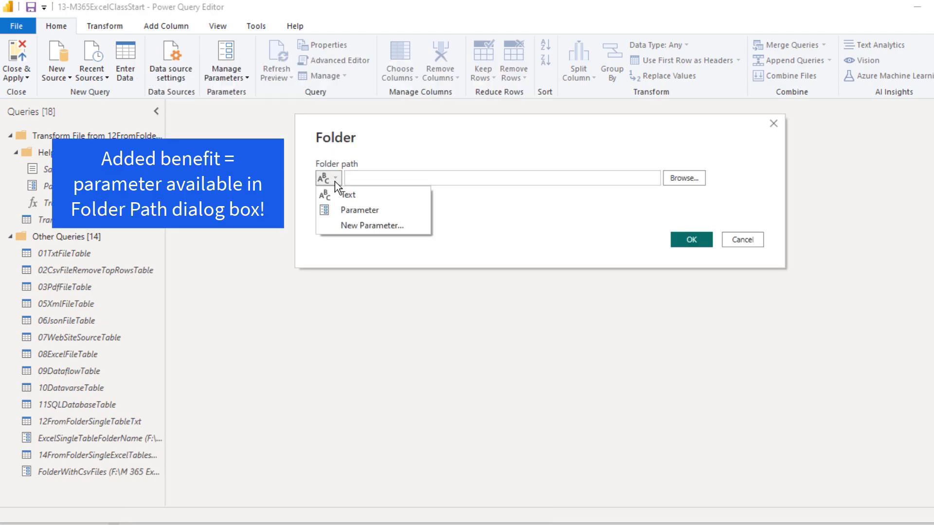
{"action": "left_click", "coordinate": [339, 212]}
{"action": "left_click", "coordinate": [498, 179]}
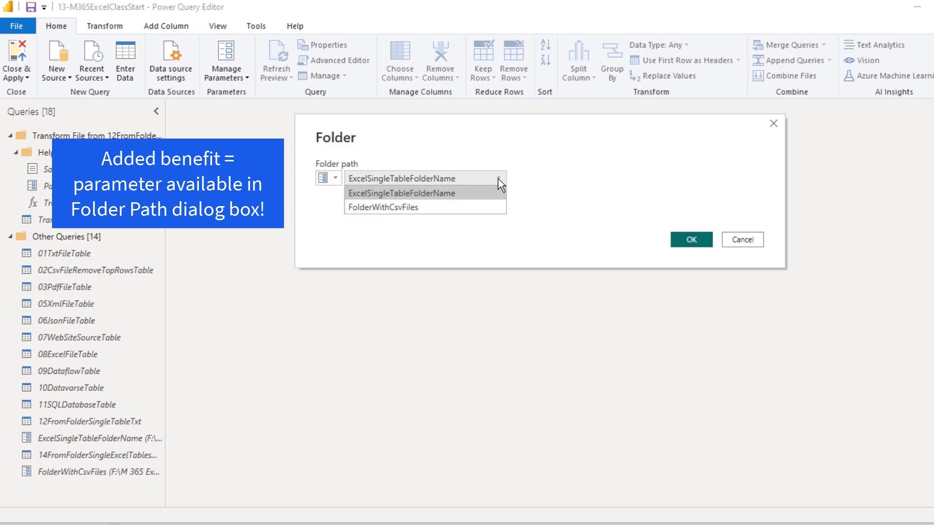
{"action": "left_click", "coordinate": [432, 207]}
{"action": "left_click", "coordinate": [690, 240]}
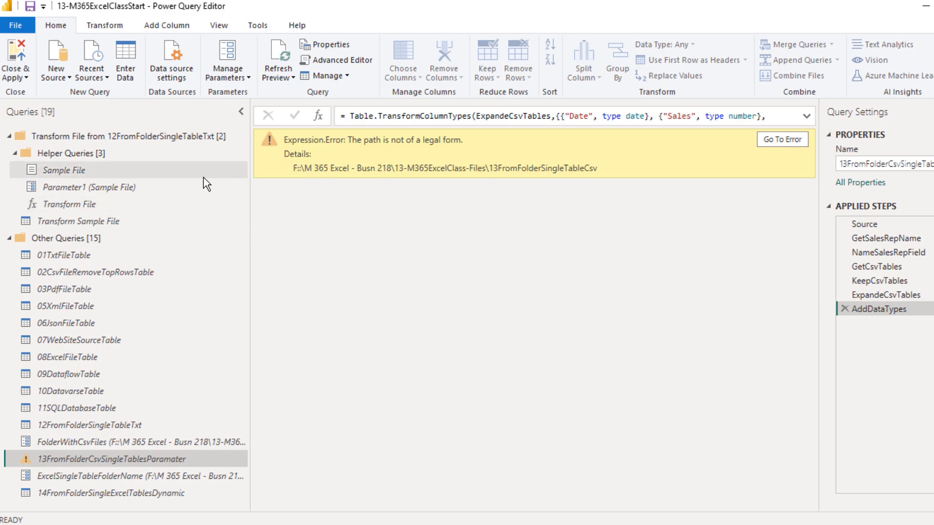
Remove the extra backslash from FolderWithCsvFiles' current value and check the 13FromFolderCsvSingleTablesParamater results.
{"action": "left_click", "coordinate": [114, 443]}
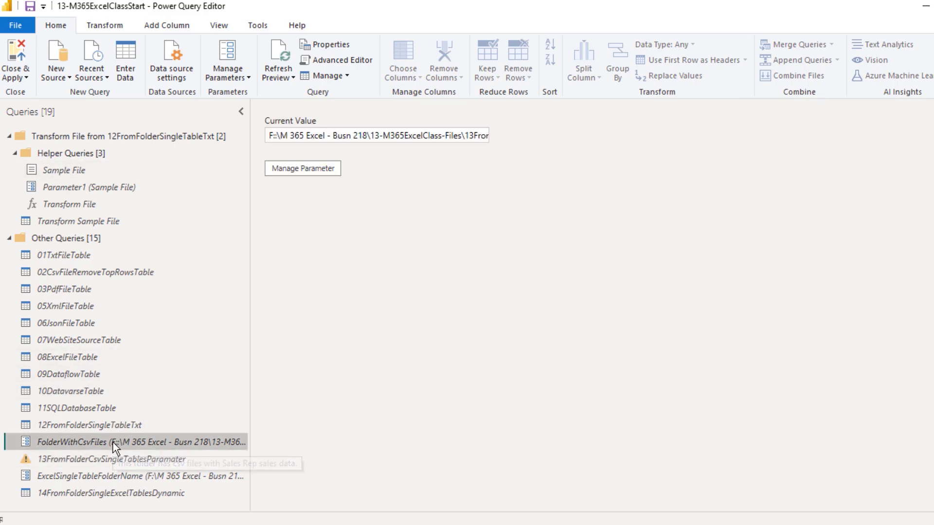
{"action": "left_click", "coordinate": [278, 136]}
{"action": "key", "text": "BackSpace"}
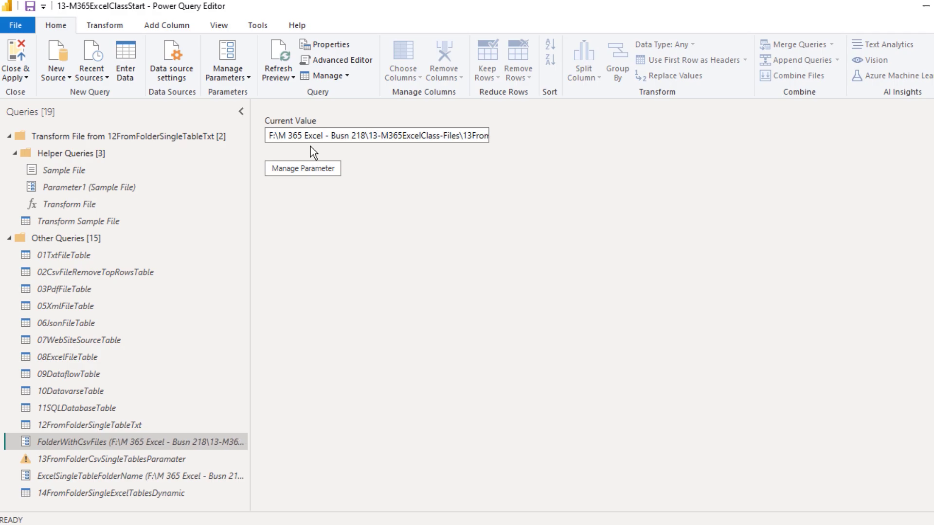
{"action": "left_click", "coordinate": [82, 459]}
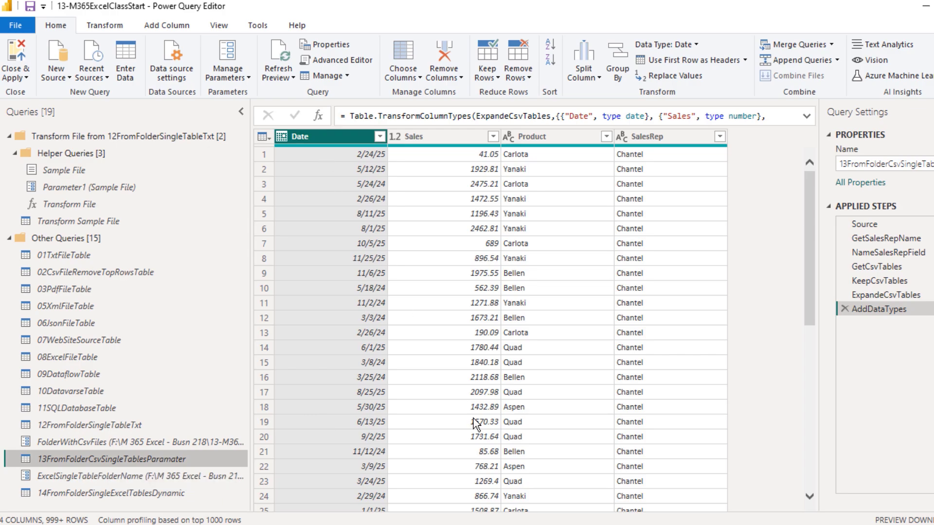
Review the ExcelSingleTableFolderName and FolderWithCsvFiles parameters in Manage Parameters.
{"action": "left_click", "coordinate": [247, 78]}
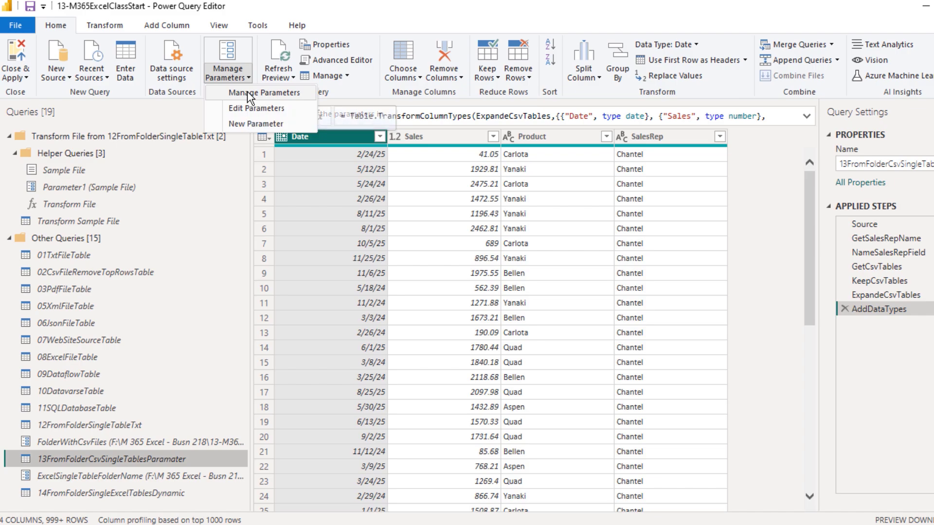
{"action": "left_click", "coordinate": [247, 92]}
{"action": "left_click", "coordinate": [401, 61]}
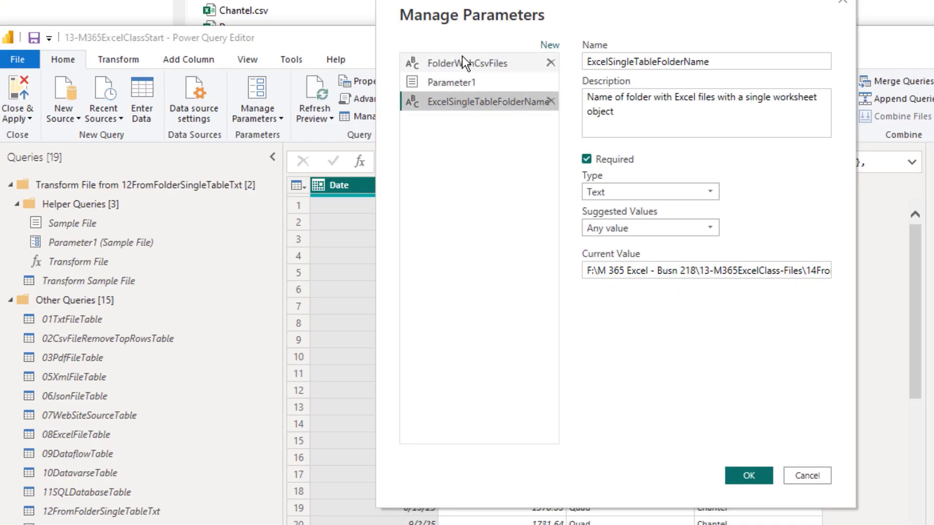
{"action": "left_click", "coordinate": [466, 62]}
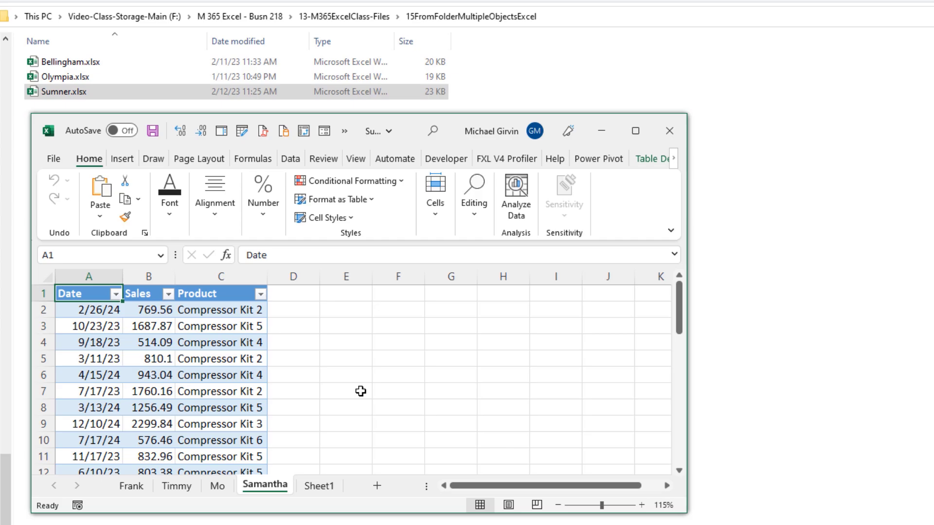
{"action": "left_click", "coordinate": [225, 493]}
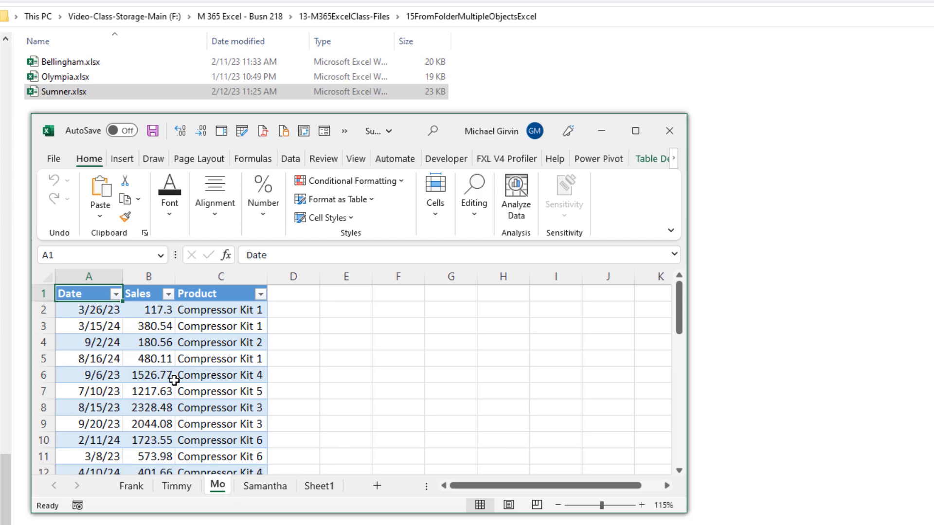
{"action": "left_click", "coordinate": [185, 493]}
{"action": "left_click", "coordinate": [218, 486]}
{"action": "left_click", "coordinate": [180, 488]}
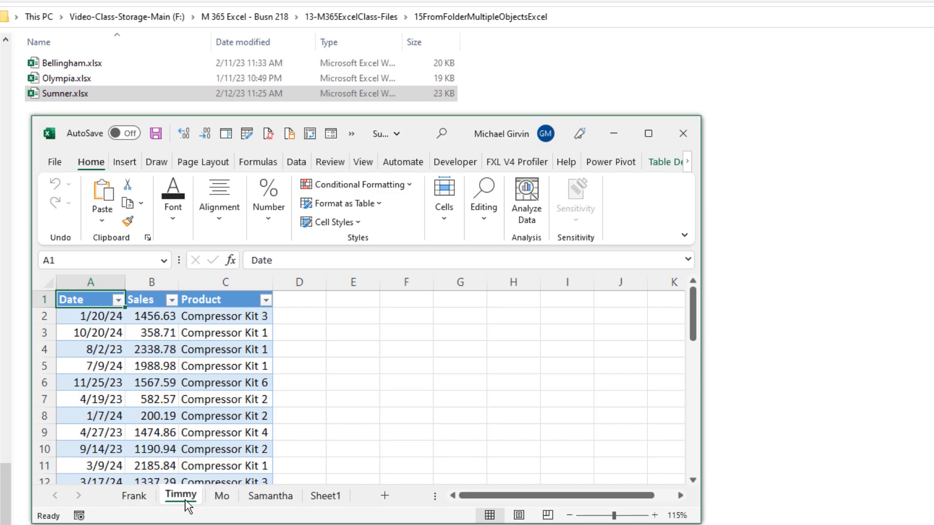
{"action": "left_click", "coordinate": [327, 497]}
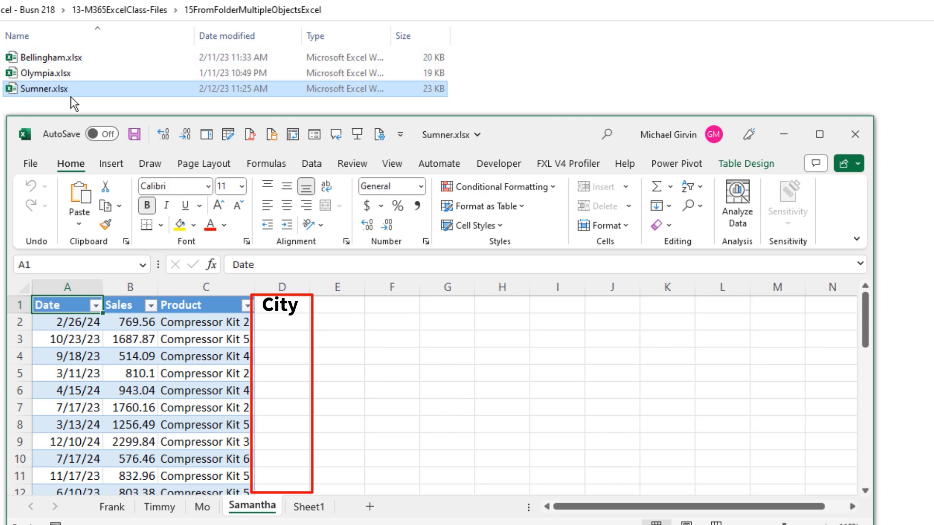
{"action": "left_click", "coordinate": [112, 506]}
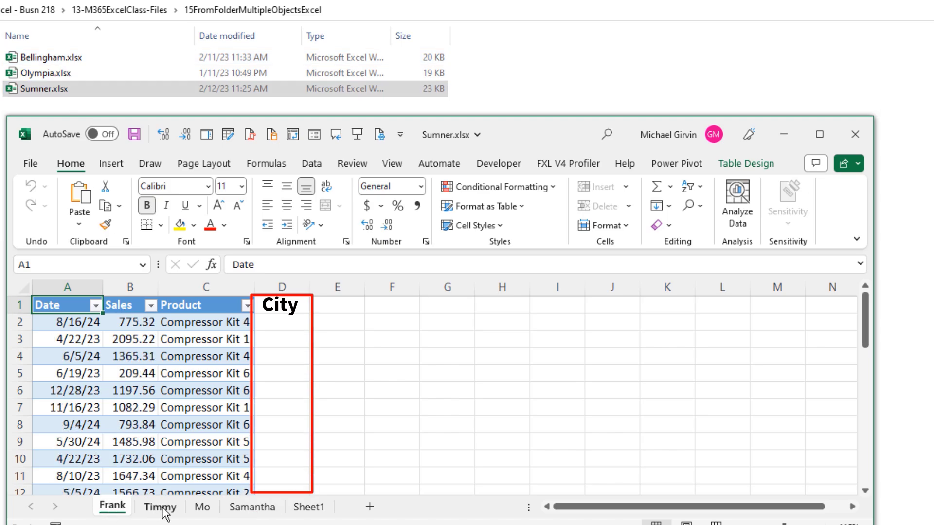
{"action": "left_click", "coordinate": [152, 509]}
{"action": "left_click", "coordinate": [202, 507]}
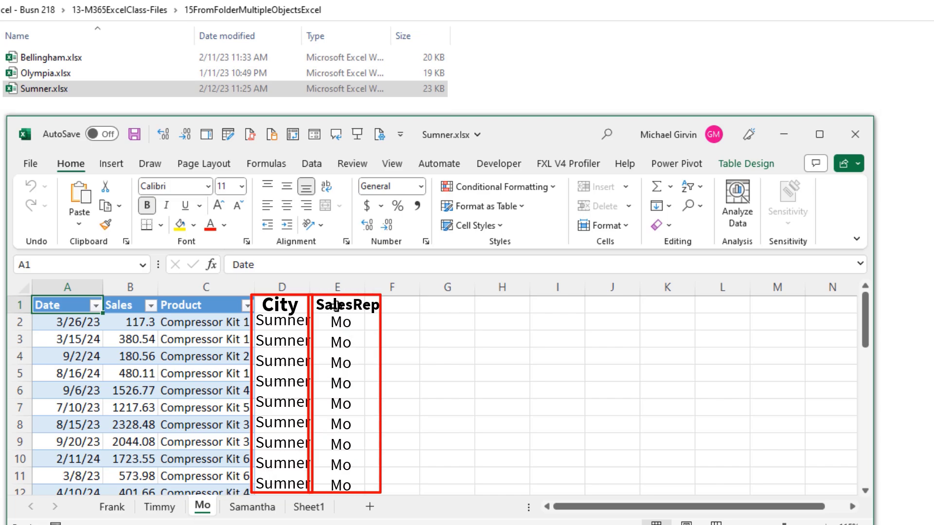
{"action": "left_click", "coordinate": [248, 507]}
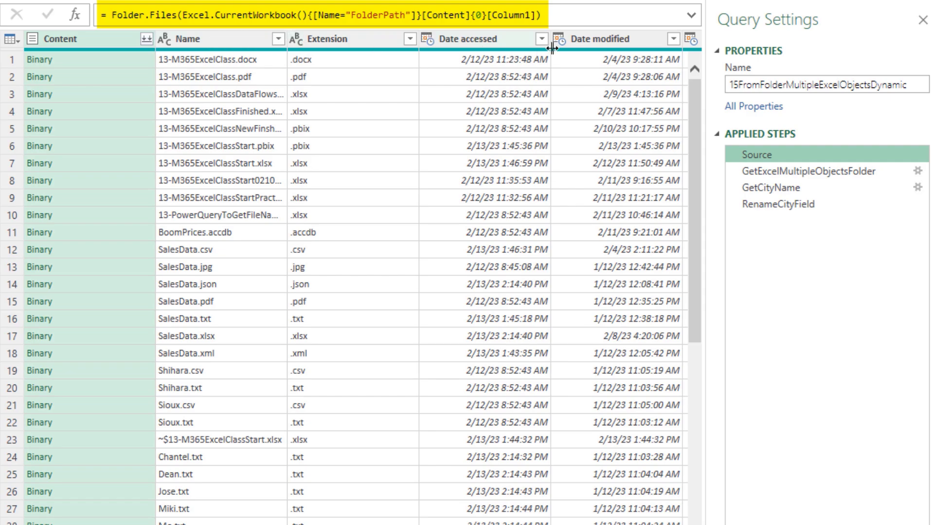
Review the folder-filter and City steps, select RenameCityField, and preview the first file's Binary.
{"action": "left_click", "coordinate": [782, 172]}
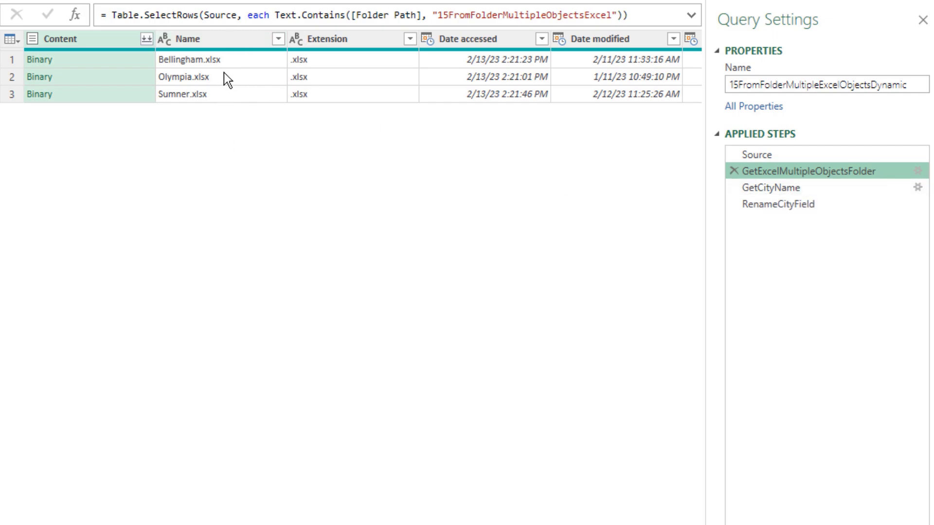
{"action": "left_click", "coordinate": [777, 193]}
{"action": "left_click", "coordinate": [778, 204]}
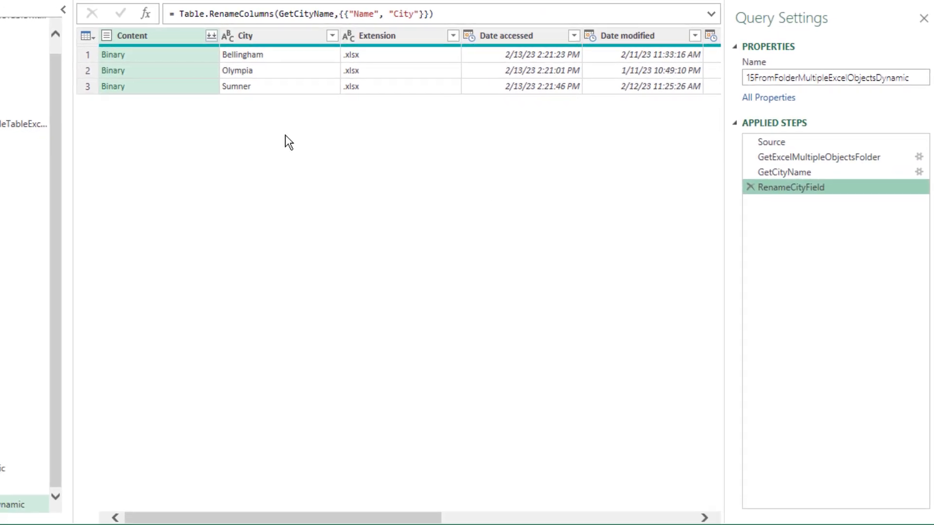
{"action": "left_click", "coordinate": [103, 60]}
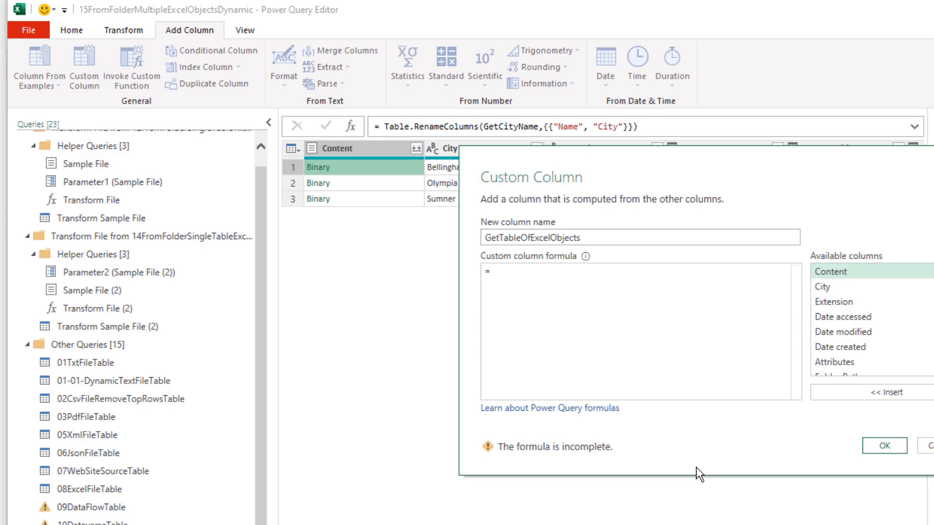
Give GetTableOfExcelObjects the formula =Excel.Workbook([Content]) and create the column.
{"action": "type", "text": "Excel.W"}
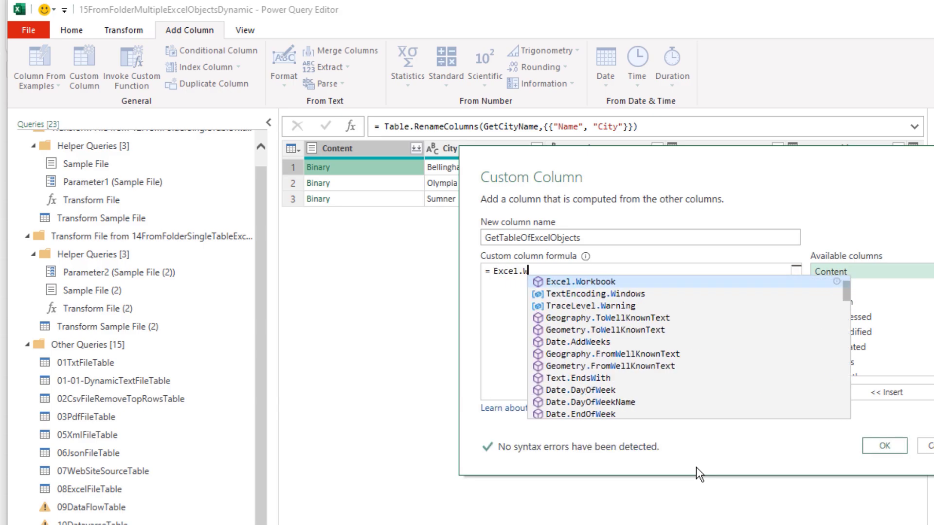
{"action": "type", "text": "orkbook("}
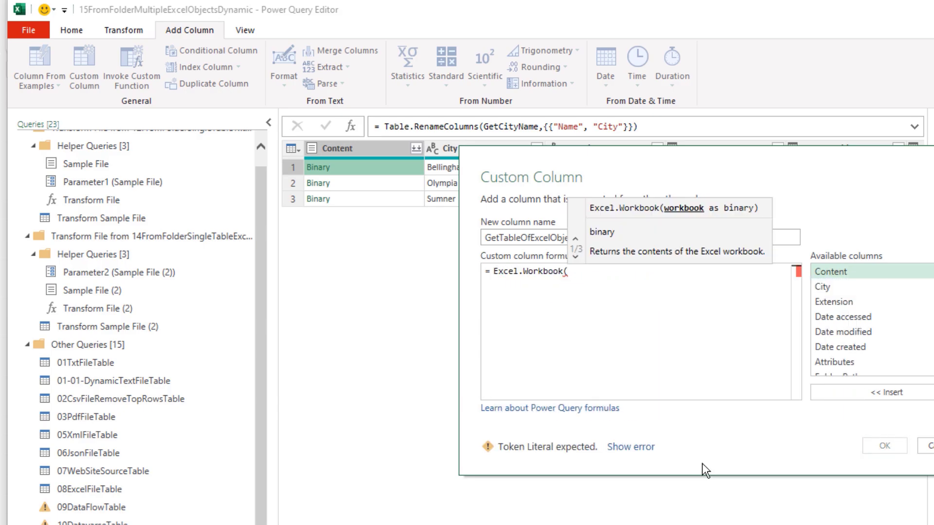
{"action": "double_click", "coordinate": [833, 276]}
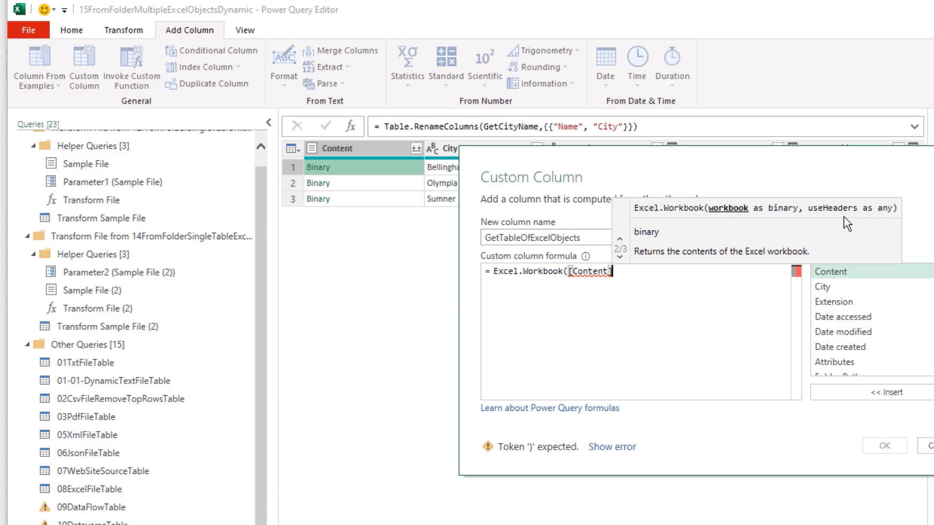
{"action": "type", "text": ")"}
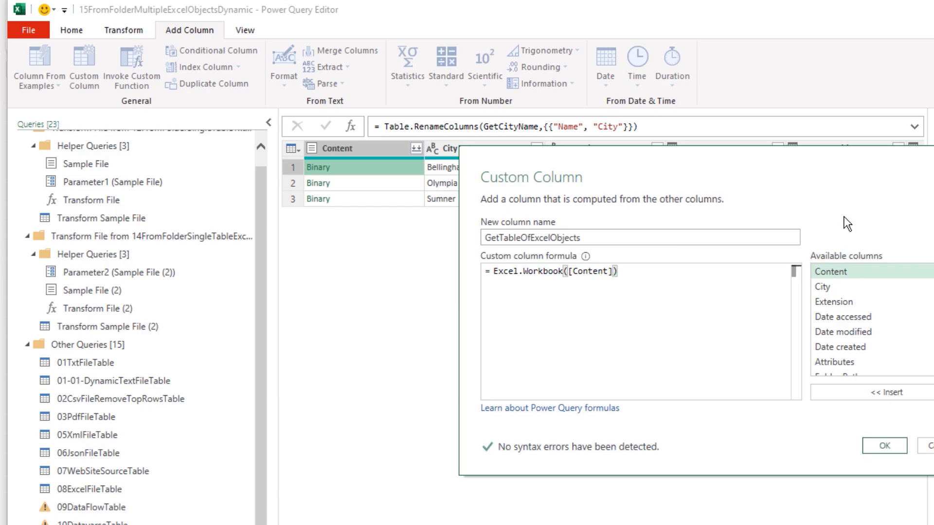
{"action": "left_click", "coordinate": [884, 446]}
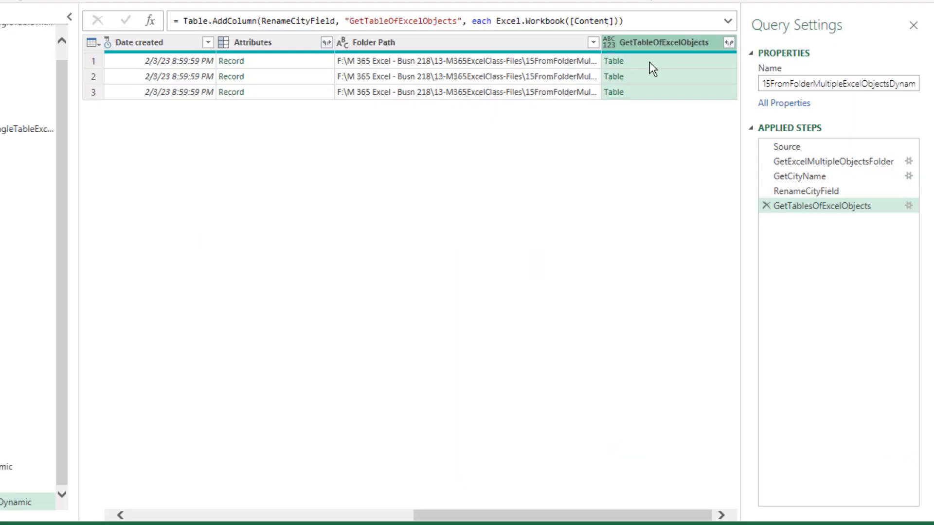
{"action": "left_click", "coordinate": [649, 62]}
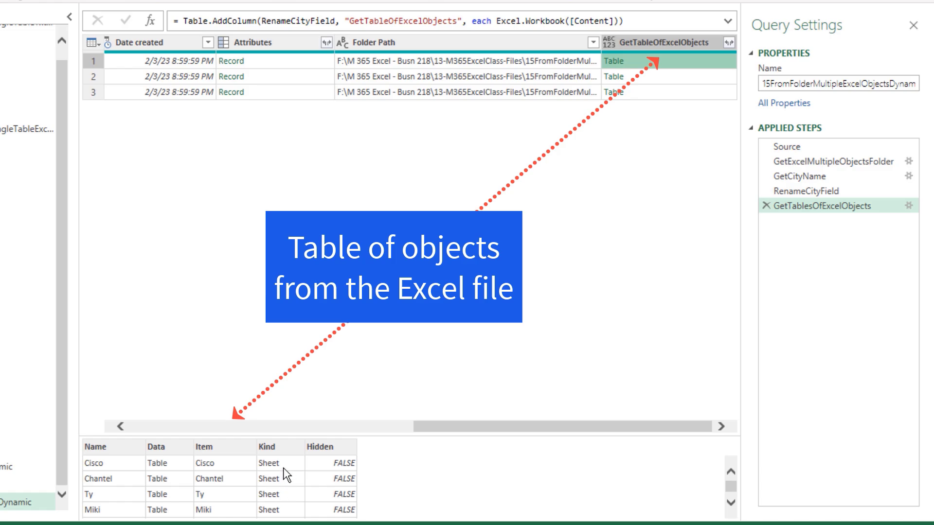
{"action": "scroll", "coordinate": [285, 494], "scroll_direction": "down", "scroll_amount": 3}
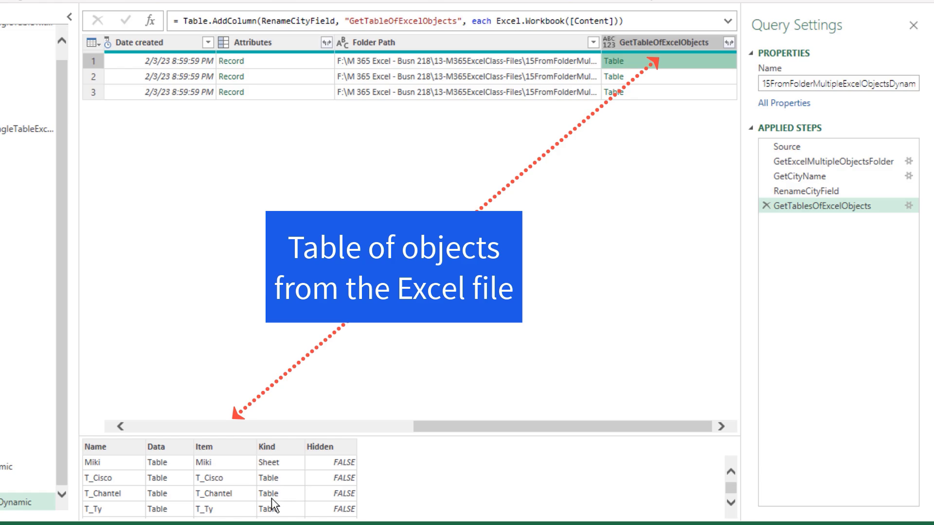
{"action": "left_click", "coordinate": [653, 76]}
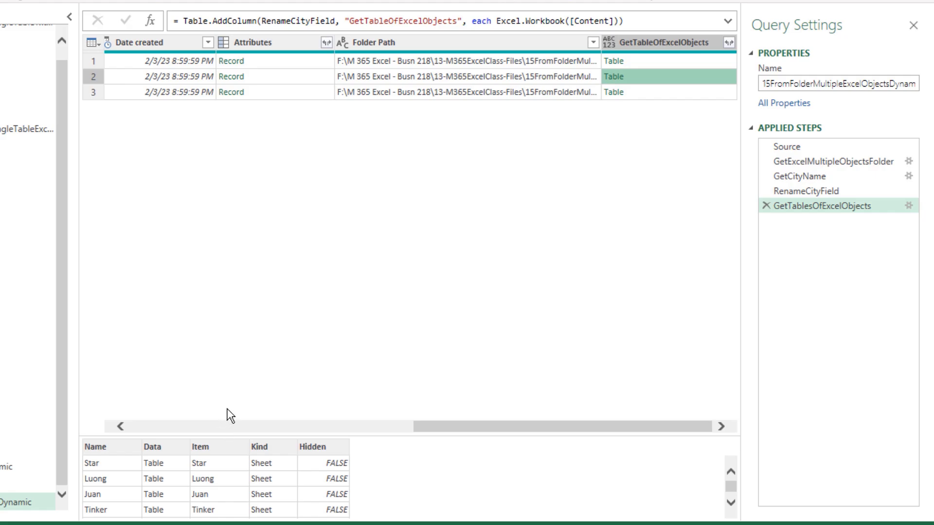
{"action": "left_click", "coordinate": [664, 42]}
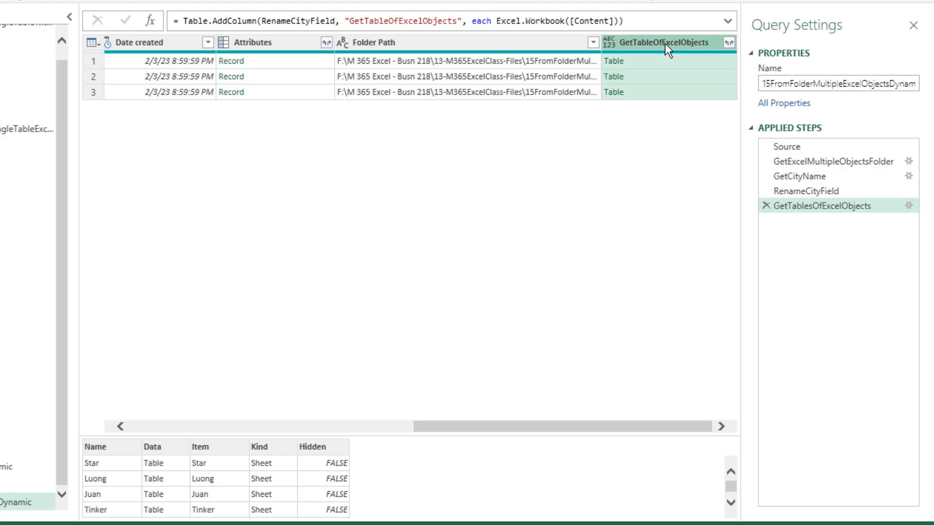
{"action": "left_click_drag", "start_coordinate": [523, 517], "coordinate": [238, 515]}
Keep only the workbook-objects and City columns, removing all others.
{"action": "left_click", "coordinate": [270, 43], "text": "ctrl"}
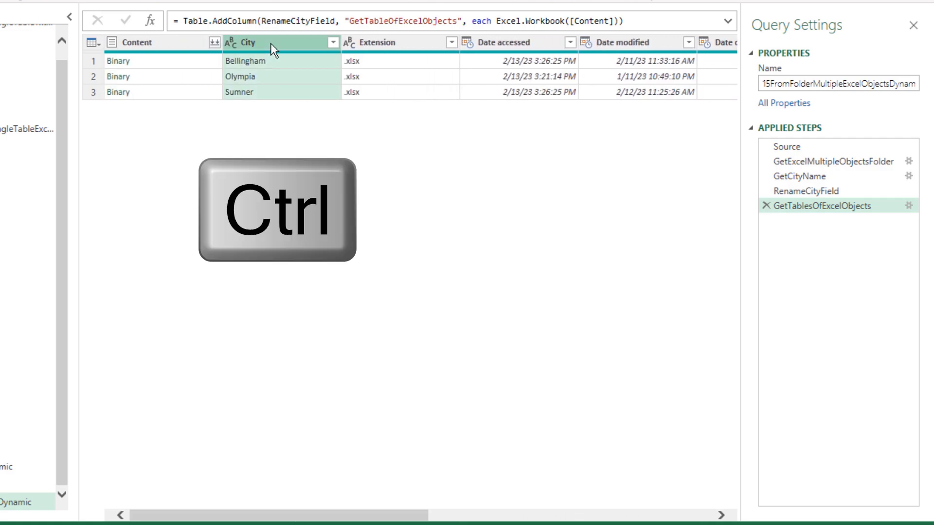
{"action": "right_click", "coordinate": [271, 43]}
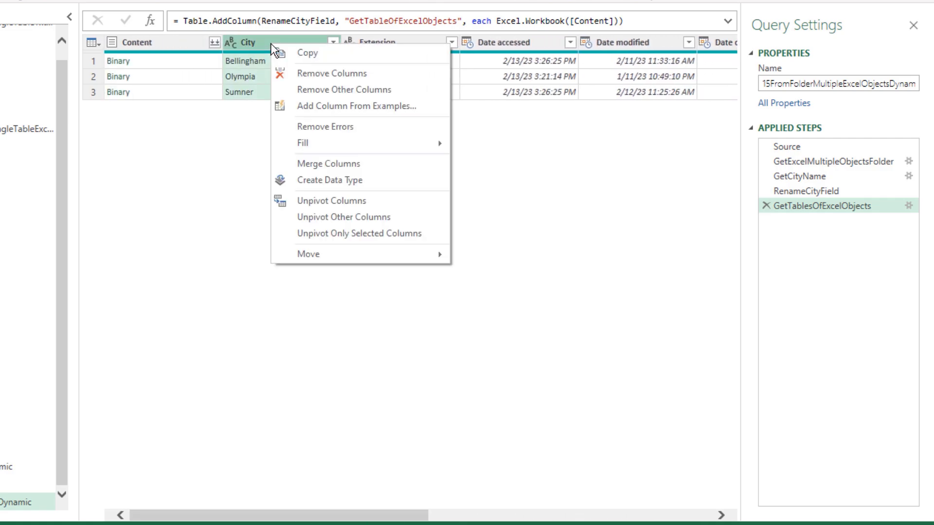
{"action": "left_click", "coordinate": [304, 91]}
{"action": "left_click", "coordinate": [223, 65]}
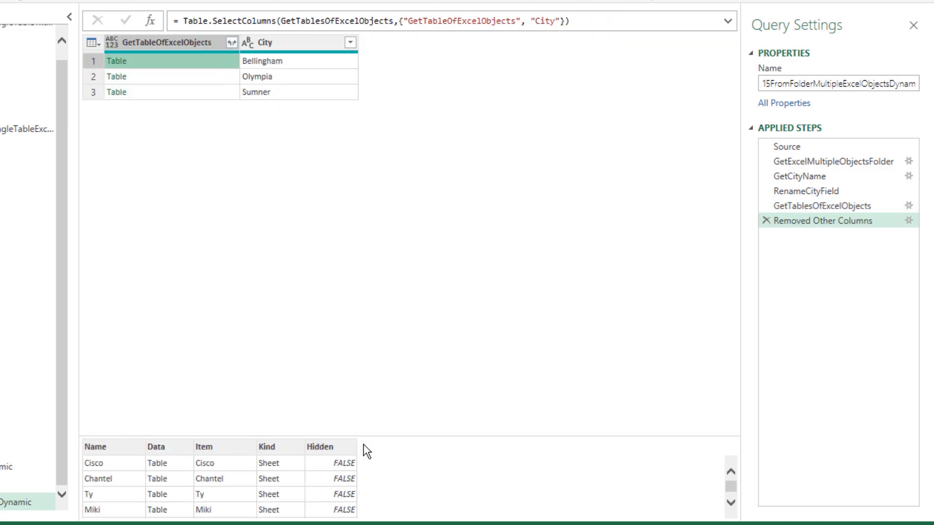
Expand the workbook objects into Name, Data, Item, Kind and Hidden without column-name prefixes.
{"action": "left_click", "coordinate": [231, 45]}
{"action": "left_click", "coordinate": [7, 198]}
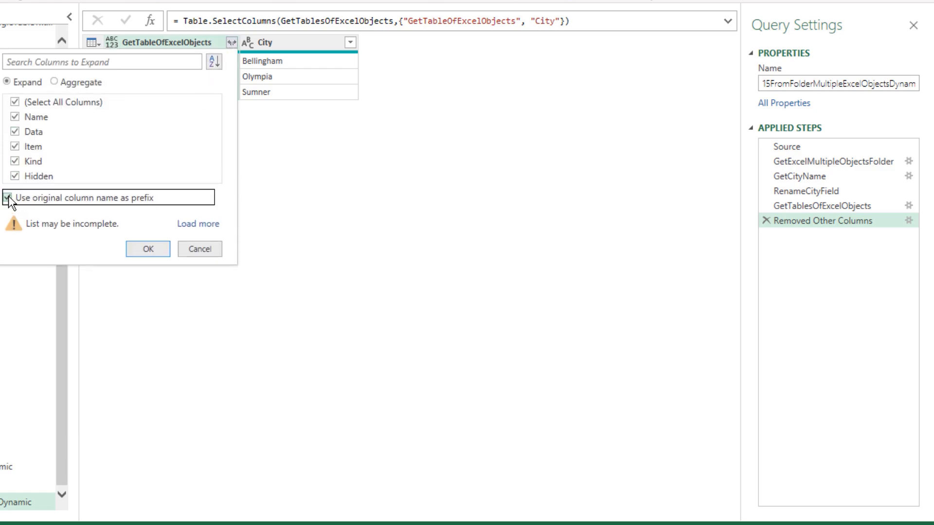
{"action": "left_click", "coordinate": [148, 250]}
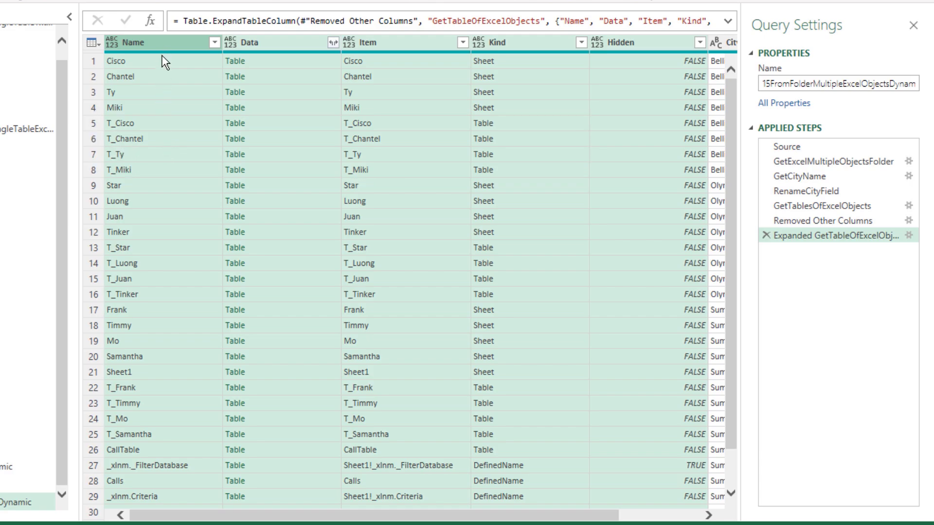
Filter the Name column to rows beginning with T_.
{"action": "left_click", "coordinate": [214, 43]}
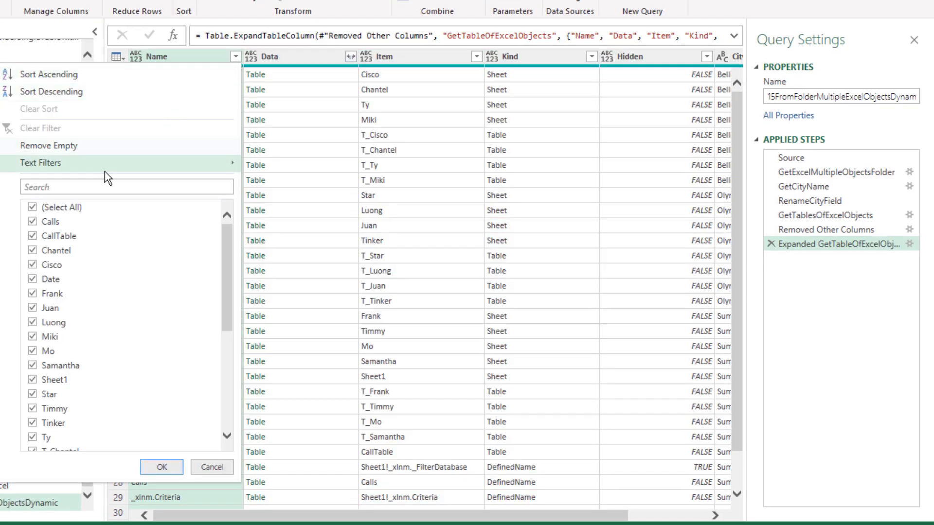
{"action": "mouse_move", "coordinate": [104, 170]}
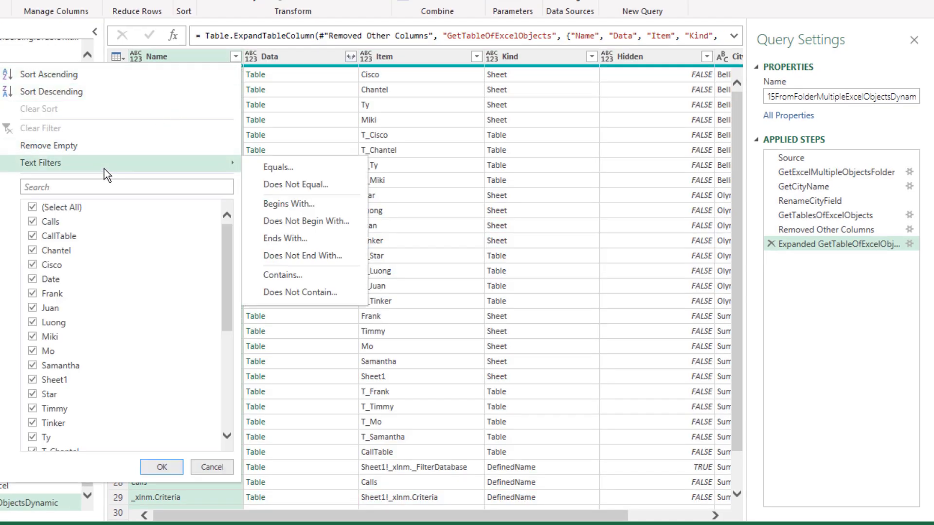
{"action": "left_click", "coordinate": [299, 208]}
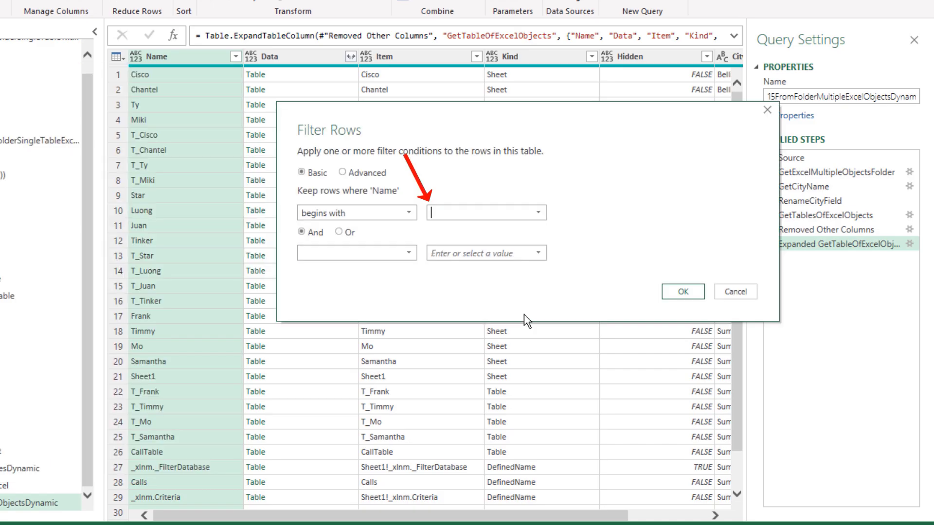
{"action": "type", "text": "T_"}
{"action": "left_click", "coordinate": [670, 294]}
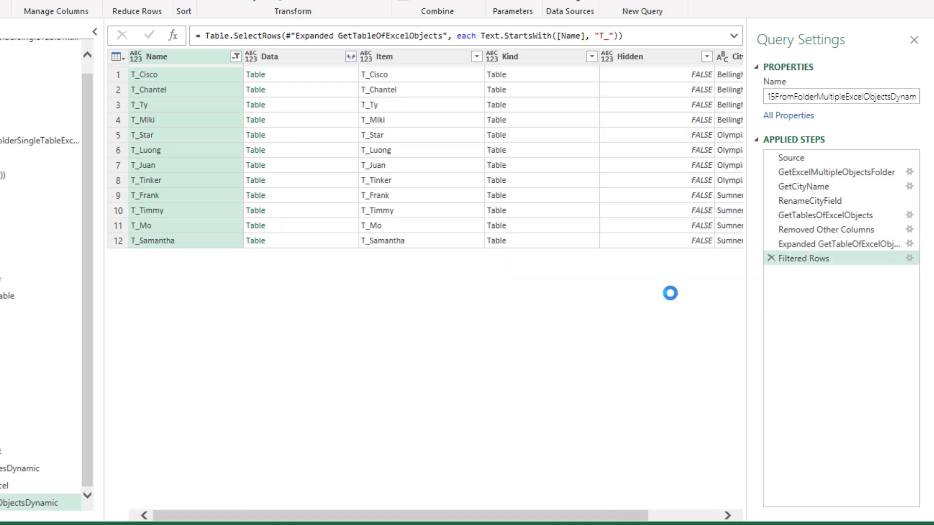
Preview the T_Cisco, T_Chantel and T_Ty tables' sales data.
{"action": "left_click", "coordinate": [280, 76]}
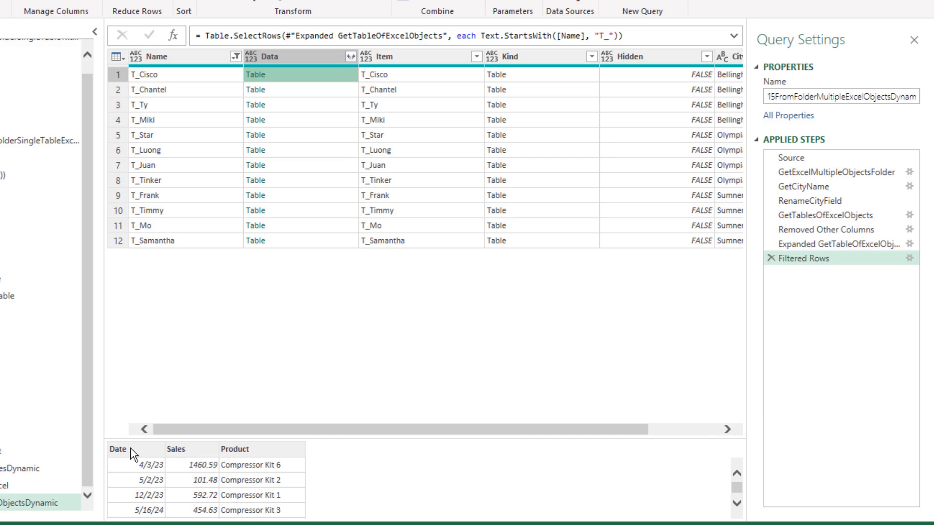
{"action": "left_click", "coordinate": [301, 93]}
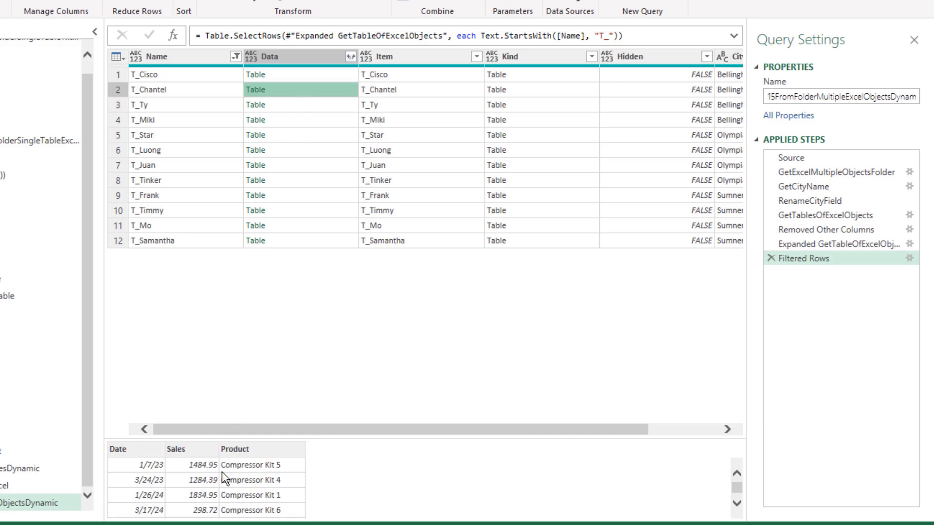
{"action": "left_click", "coordinate": [307, 105]}
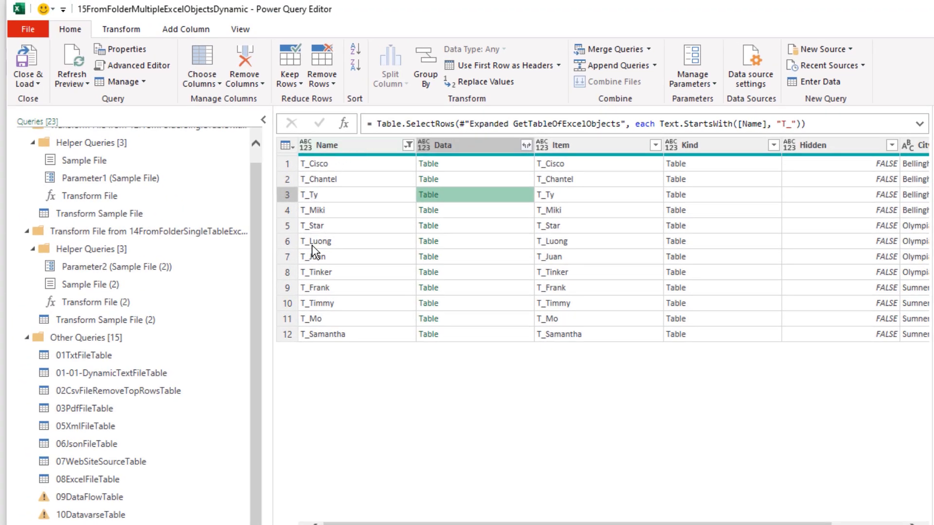
Extract the text after the T_ delimiter in the Name column.
{"action": "left_click", "coordinate": [349, 148]}
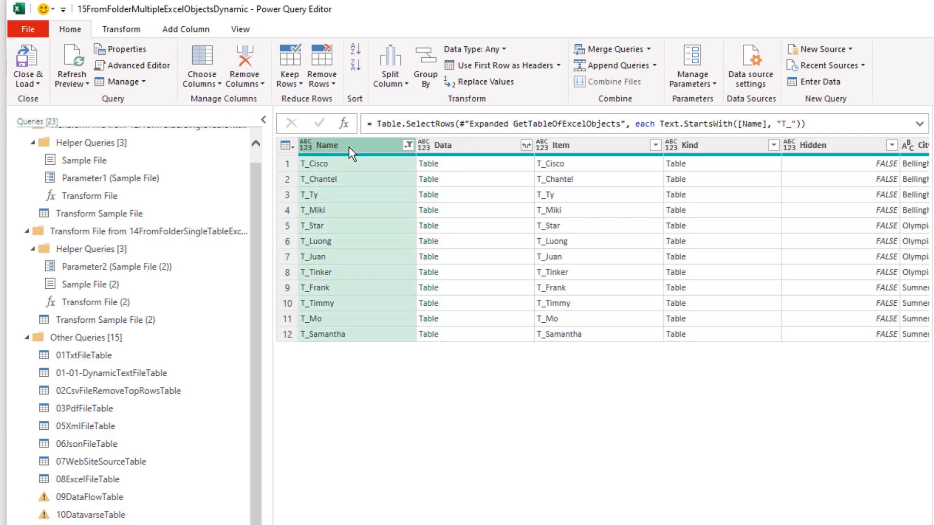
{"action": "left_click", "coordinate": [137, 28]}
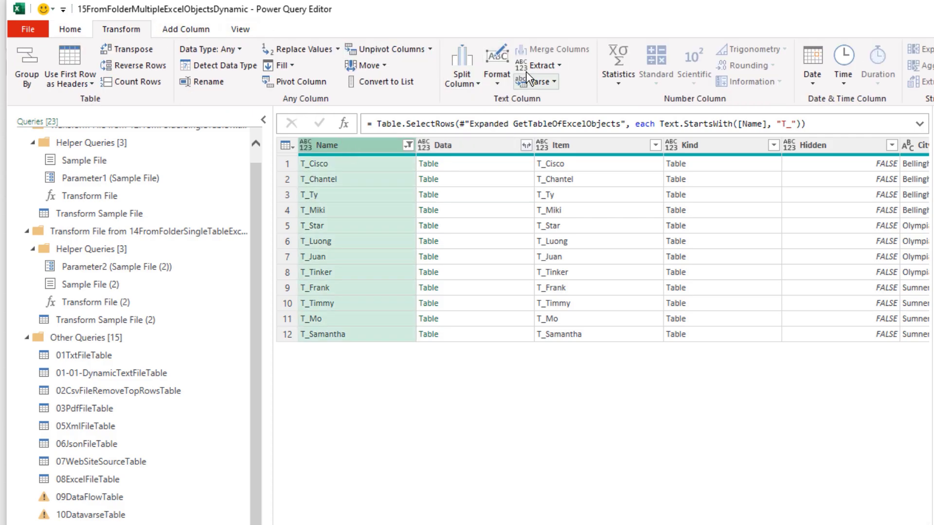
{"action": "left_click", "coordinate": [557, 66]}
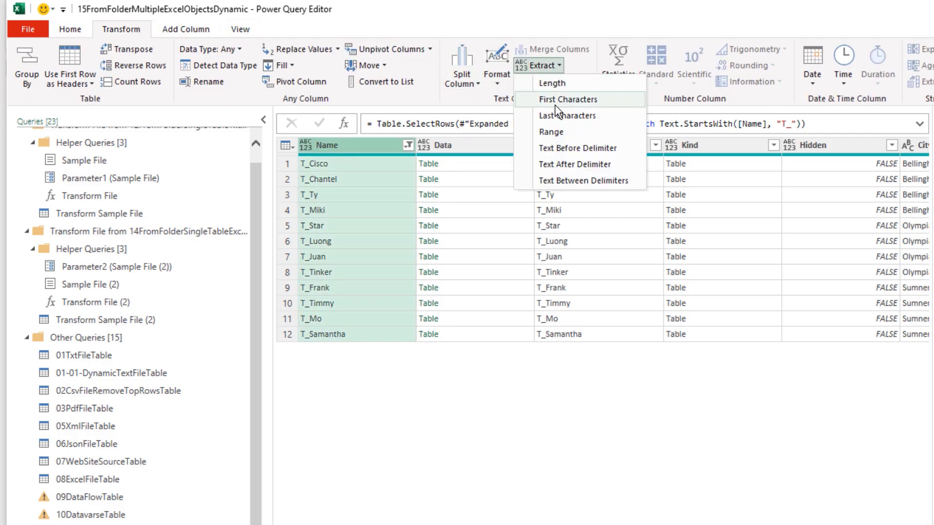
{"action": "left_click", "coordinate": [554, 168]}
{"action": "type", "text": "T"}
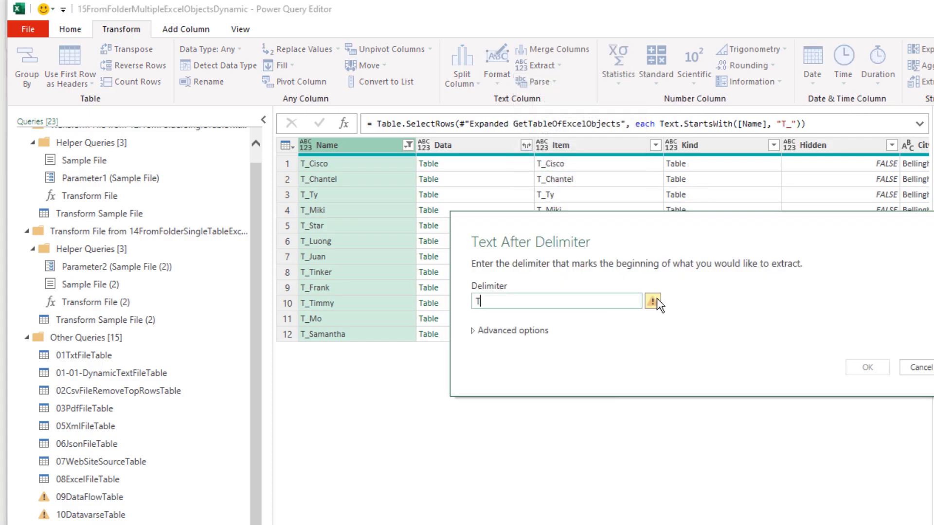
{"action": "type", "text": "_"}
{"action": "left_click", "coordinate": [867, 368]}
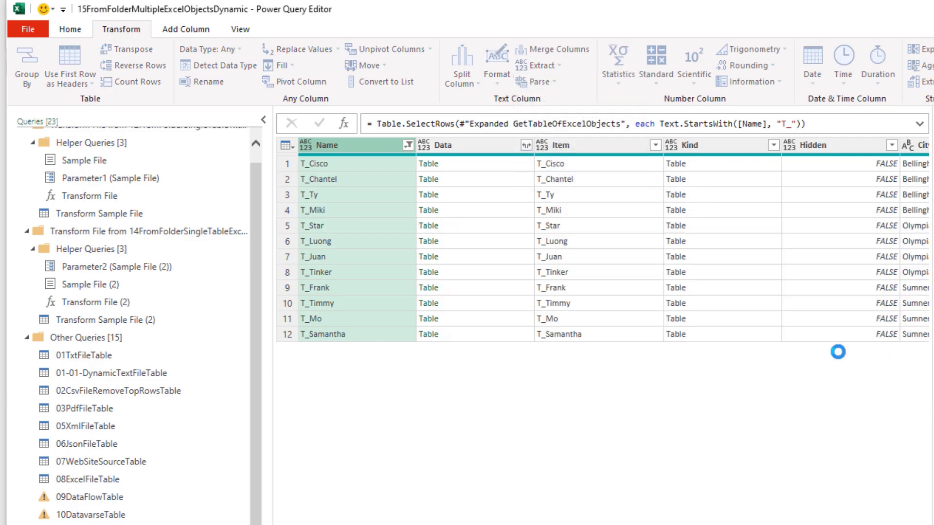
Rename the Name column to SalesRep.
{"action": "double_click", "coordinate": [346, 148]}
{"action": "type", "text": "SalesRep"}
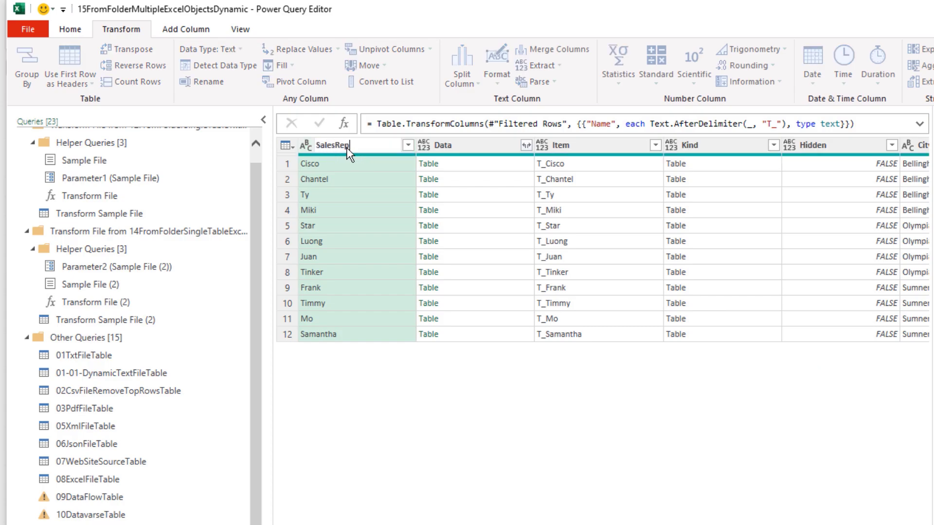
{"action": "key", "text": "Return"}
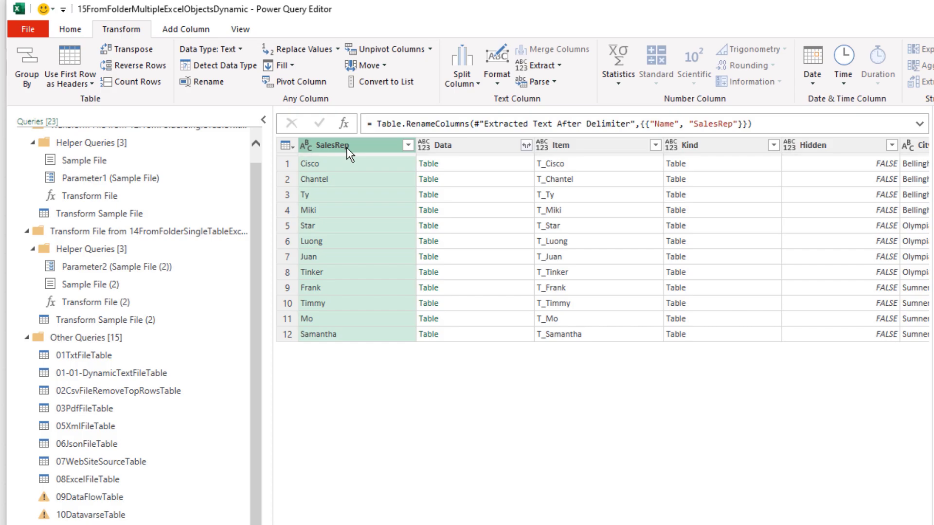
Select the Data, City and SalesRep columns together.
{"action": "left_click", "coordinate": [443, 148]}
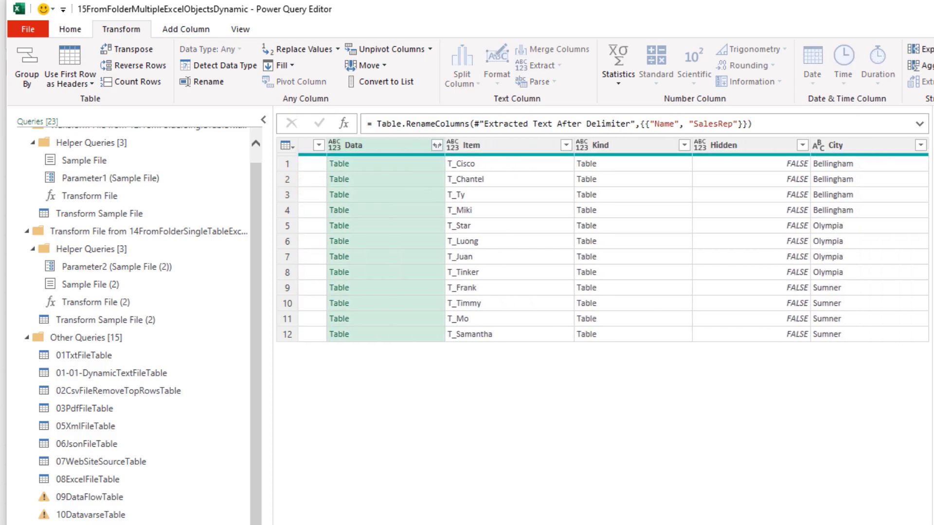
{"action": "left_click", "coordinate": [861, 148], "text": "ctrl"}
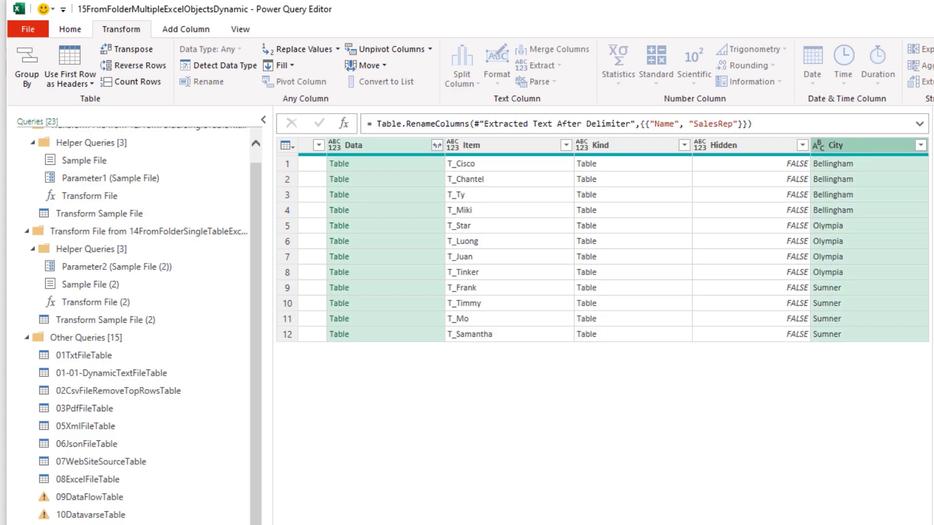
{"action": "scroll", "coordinate": [603, 238], "scroll_direction": "left", "scroll_amount": 3}
{"action": "left_click", "coordinate": [335, 147], "text": "ctrl"}
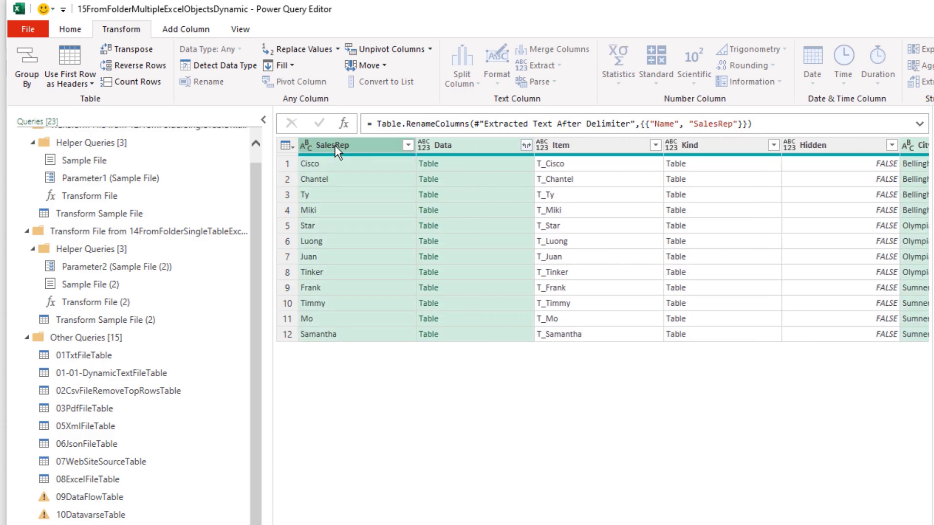
Remove all columns except Data, City and SalesRep, then expand Data into Date, Sales and Product.
{"action": "right_click", "coordinate": [335, 145]}
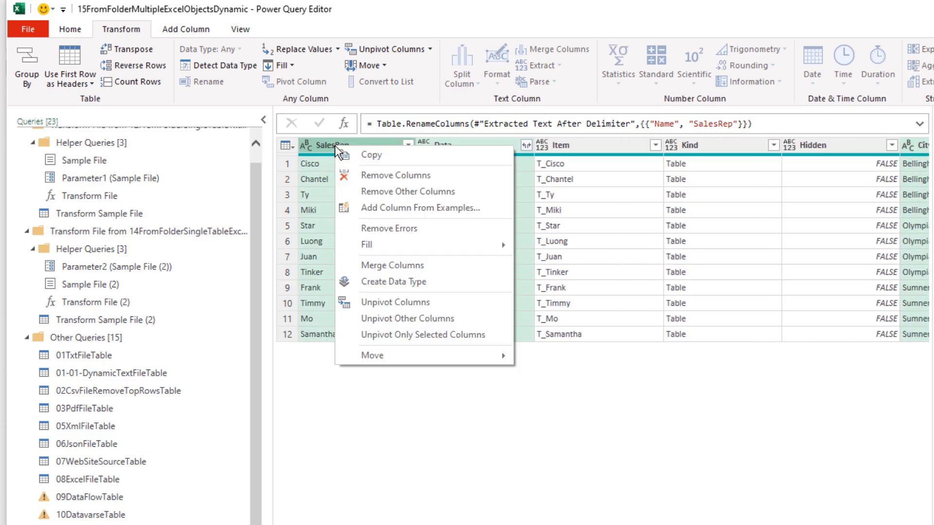
{"action": "left_click", "coordinate": [396, 192]}
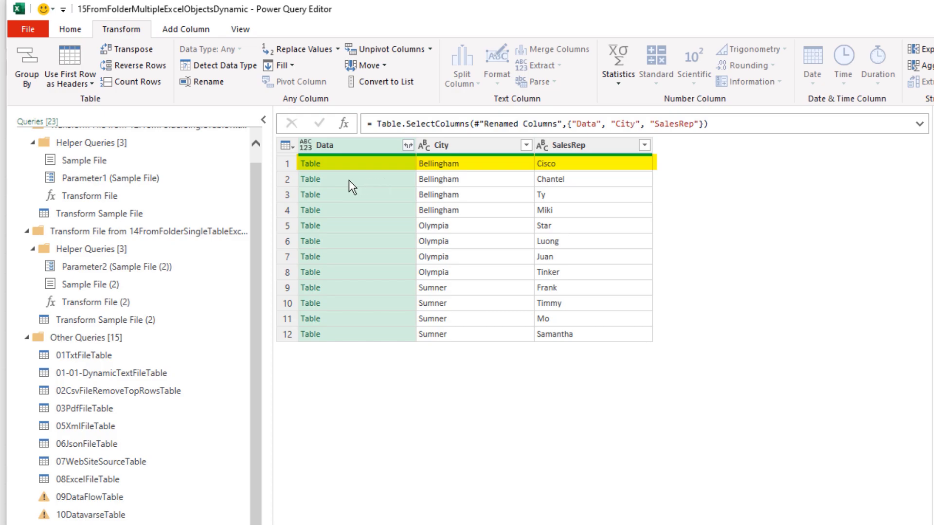
{"action": "left_click", "coordinate": [408, 145]}
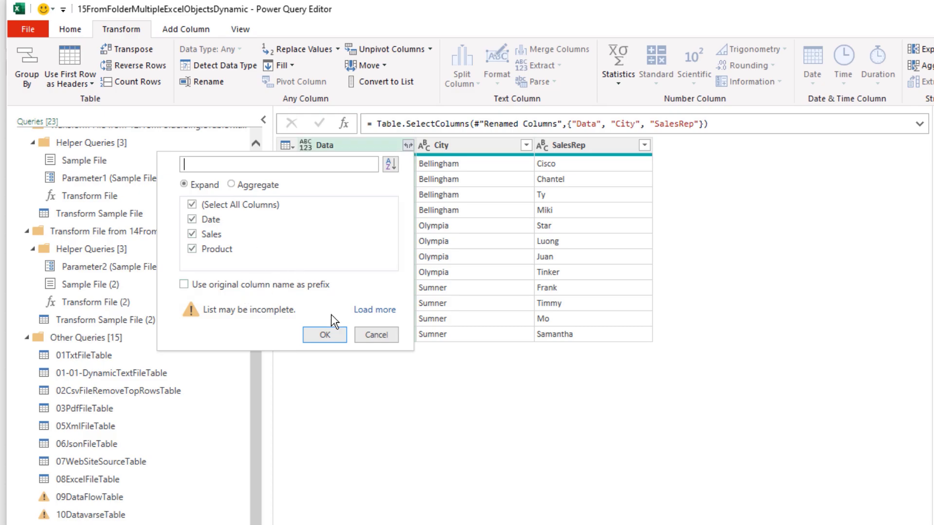
{"action": "left_click", "coordinate": [326, 336]}
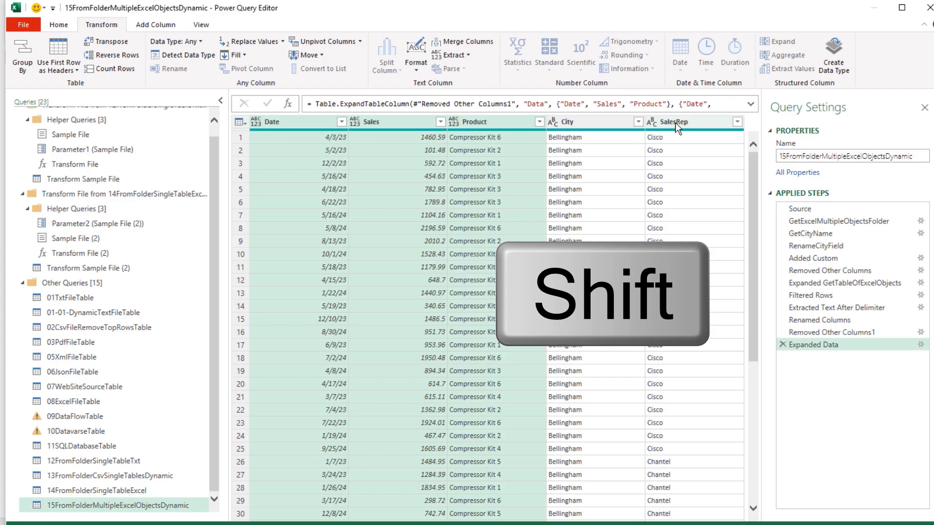
Detect data types for Date through SalesRep and load the query as connection only.
{"action": "left_click", "coordinate": [676, 123], "text": "shift"}
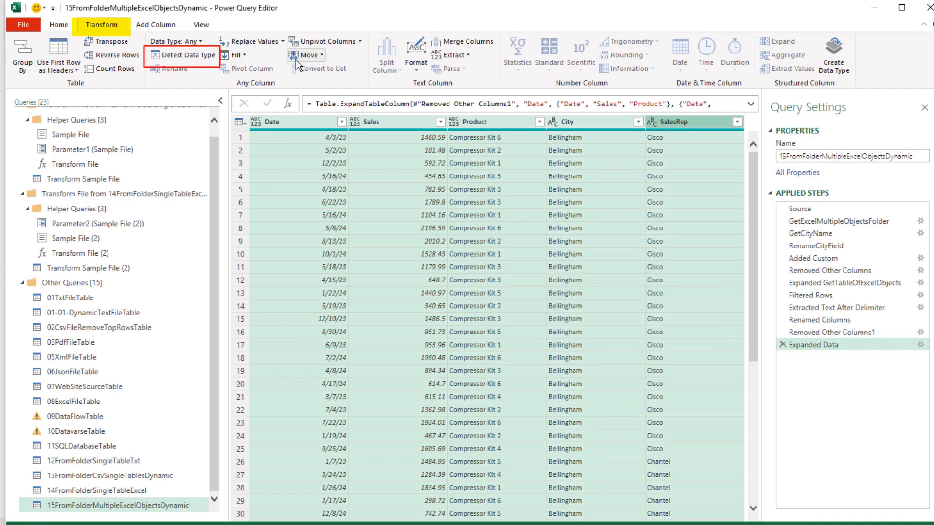
{"action": "left_click", "coordinate": [194, 56]}
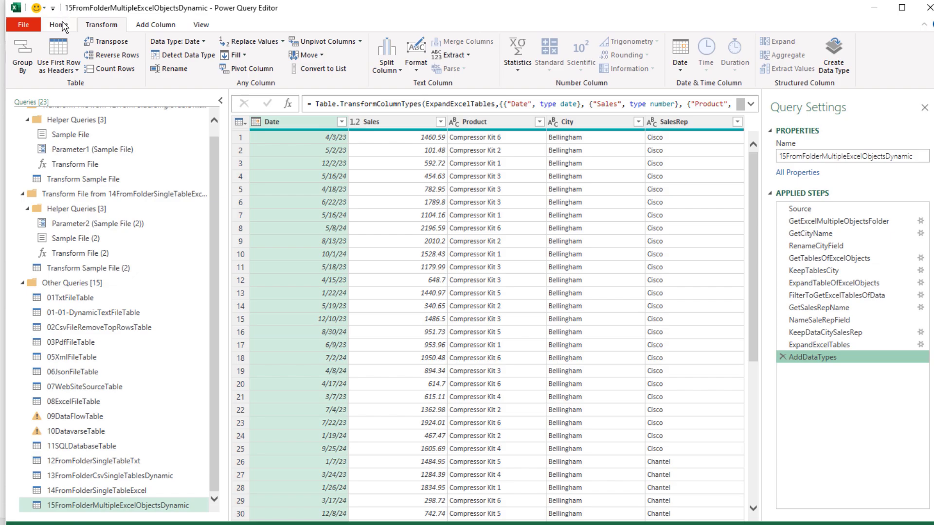
{"action": "left_click", "coordinate": [59, 25]}
{"action": "left_click", "coordinate": [22, 68]}
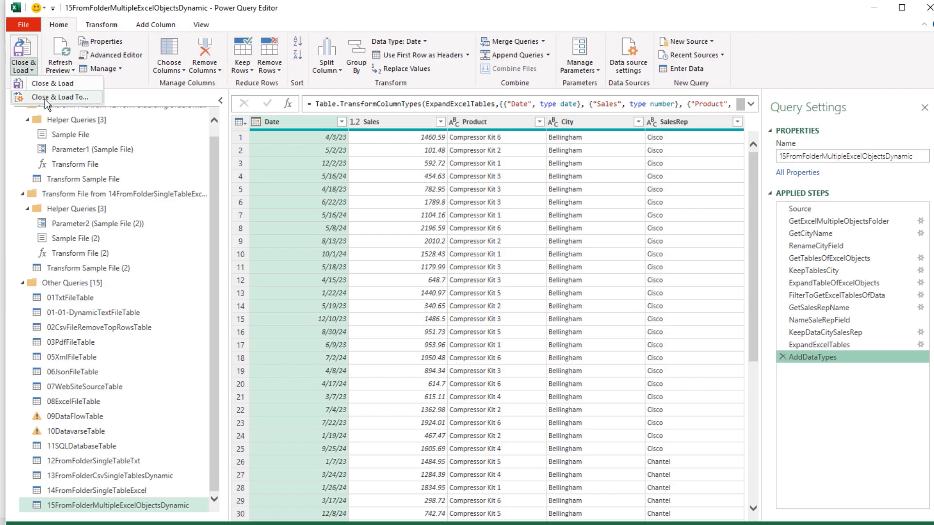
{"action": "left_click", "coordinate": [44, 99]}
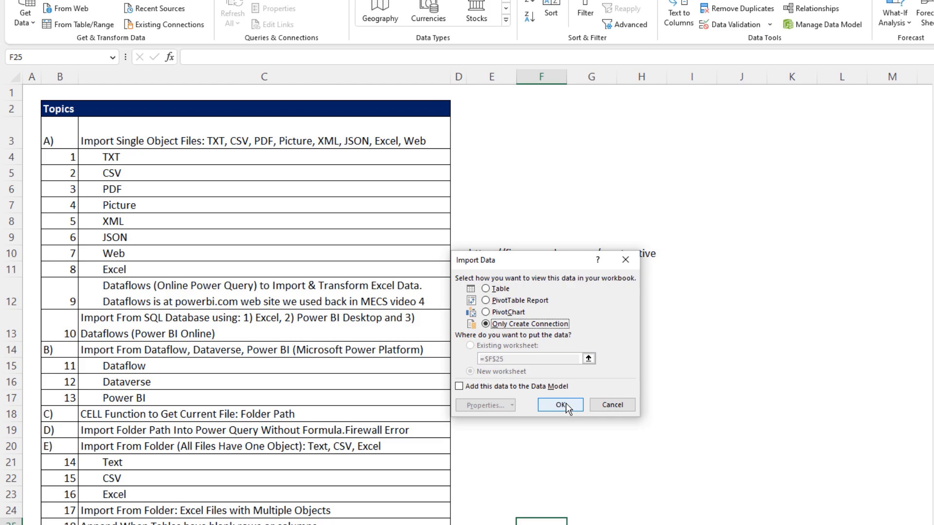
{"action": "left_click", "coordinate": [561, 405]}
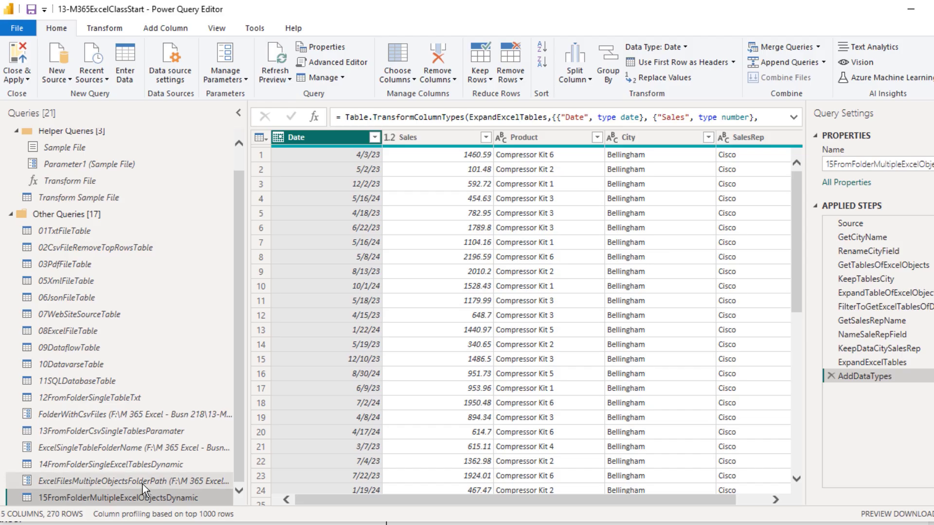
{"action": "left_click", "coordinate": [142, 481]}
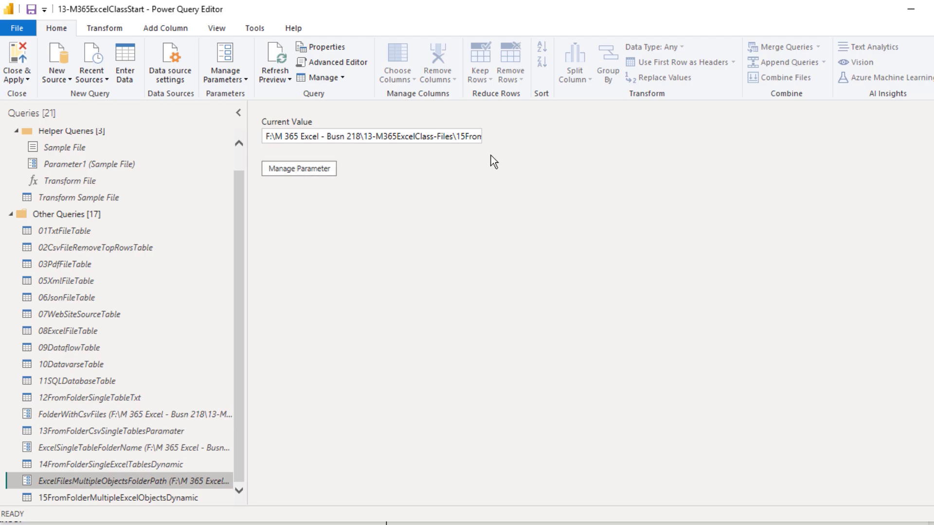
Select the 15FromFolderMultipleExcelObjectsDynamic query in the Queries pane.
{"action": "left_click", "coordinate": [144, 498]}
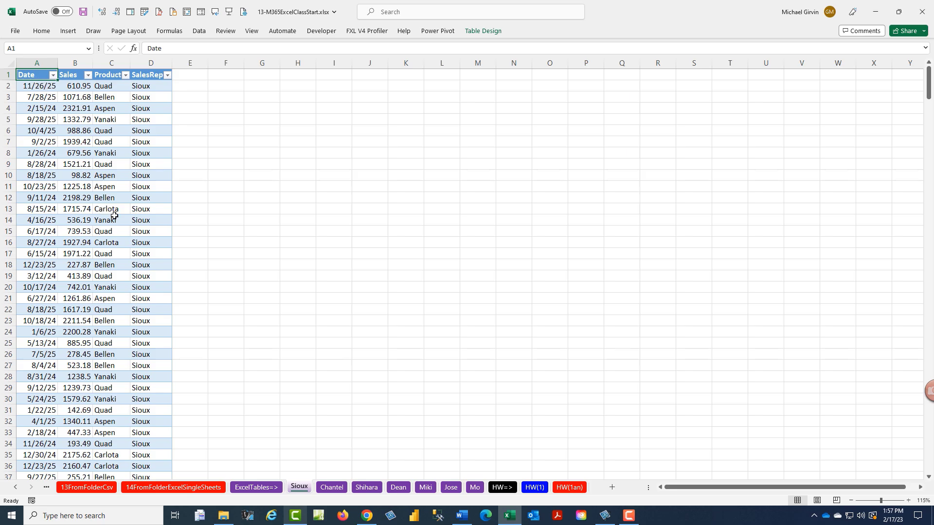
Check the Chantel and Shihara sheets and the Shihara table's design, then go to FolderPath.
{"action": "left_click", "coordinate": [334, 488]}
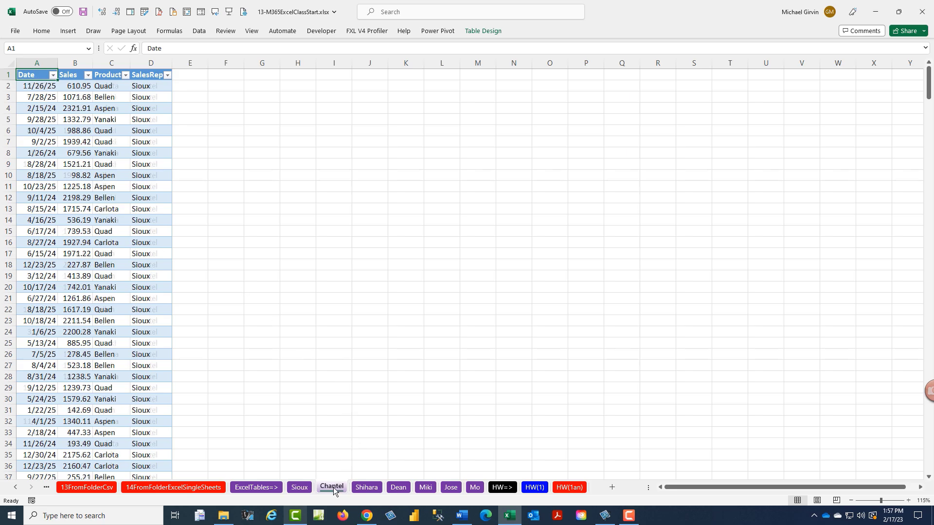
{"action": "left_click", "coordinate": [367, 487]}
{"action": "left_click", "coordinate": [142, 111]}
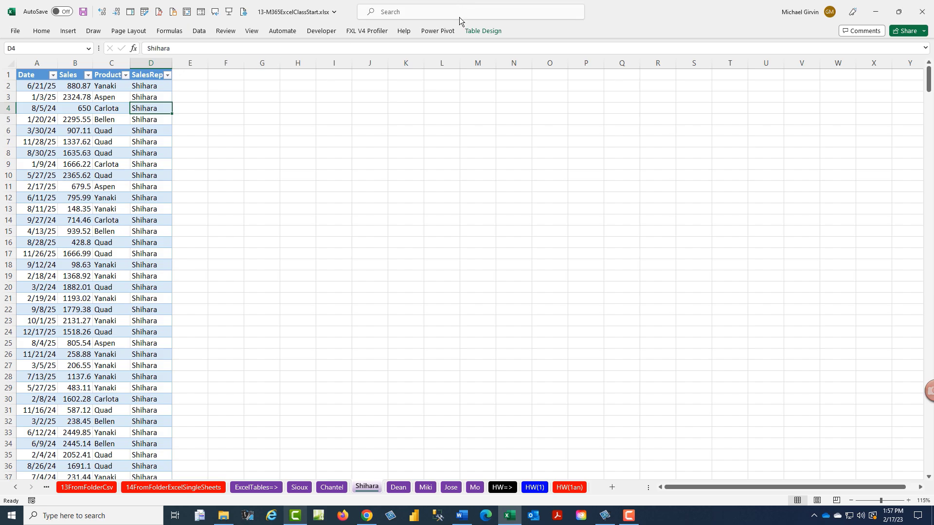
{"action": "left_click", "coordinate": [479, 31]}
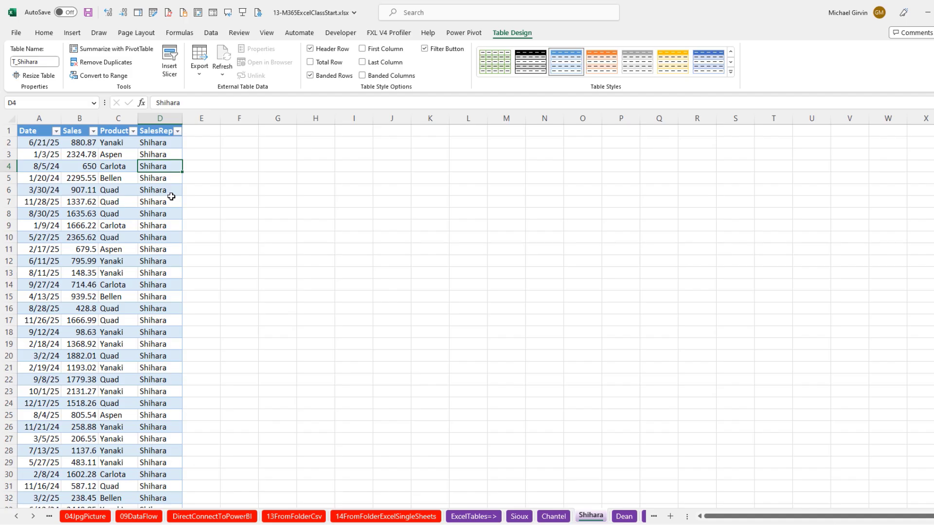
{"action": "left_click", "coordinate": [94, 103]}
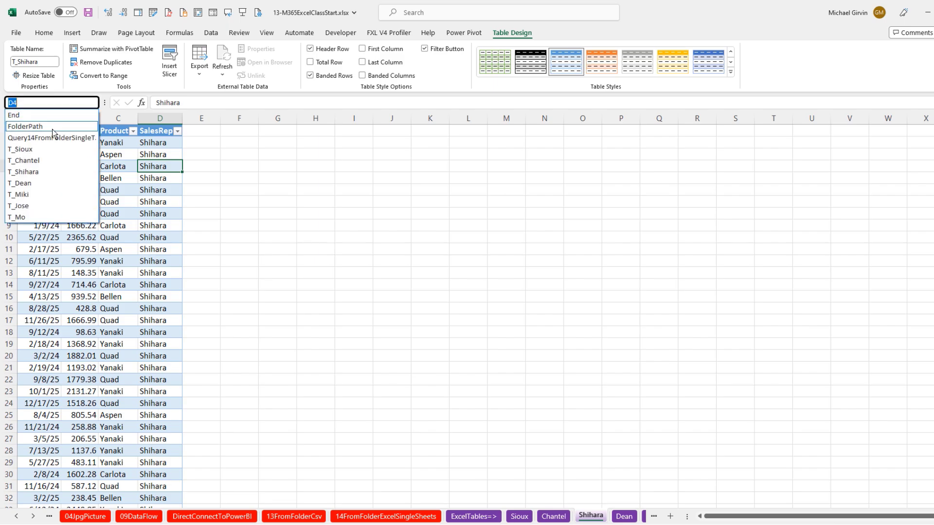
{"action": "left_click", "coordinate": [52, 129]}
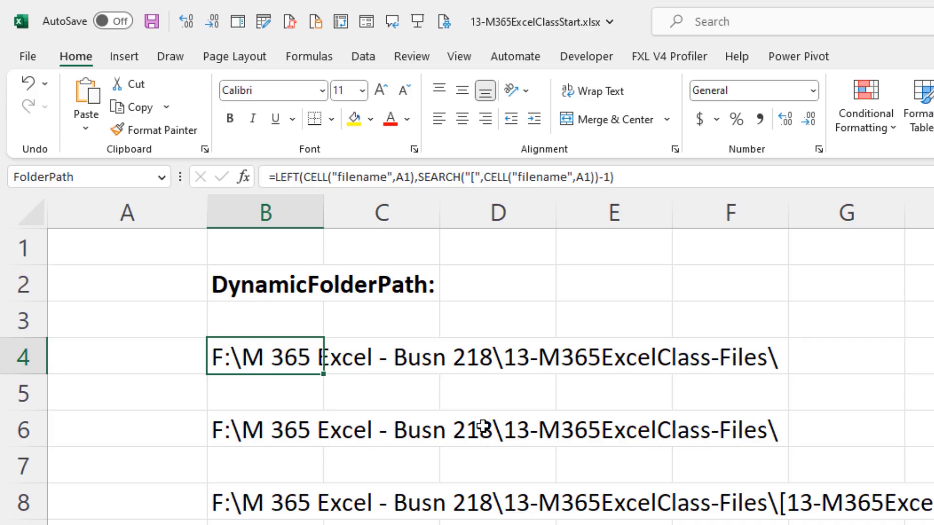
{"action": "left_click", "coordinate": [210, 33]}
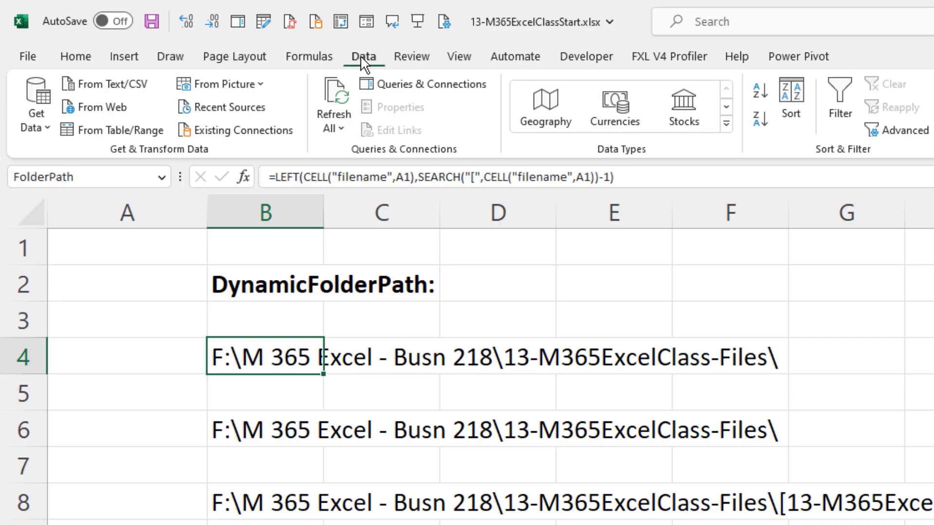
{"action": "left_click", "coordinate": [38, 123]}
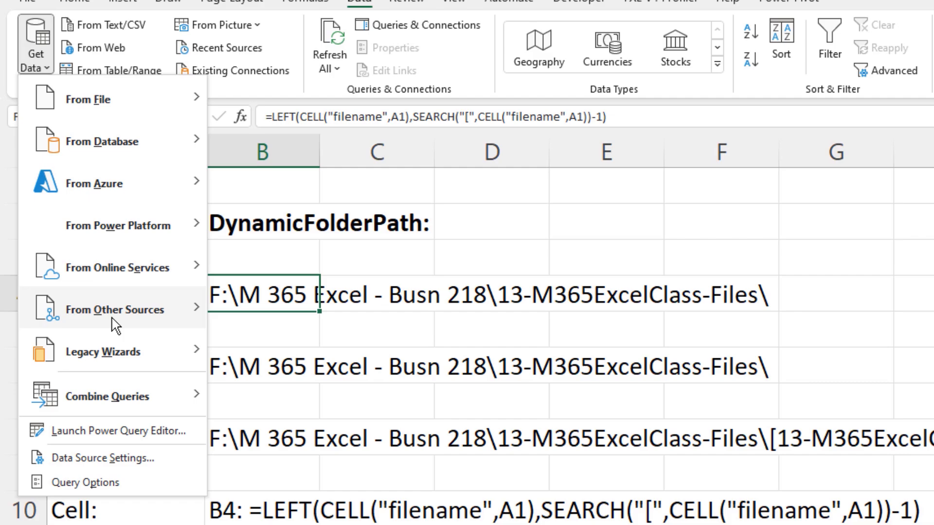
{"action": "mouse_move", "coordinate": [148, 385]}
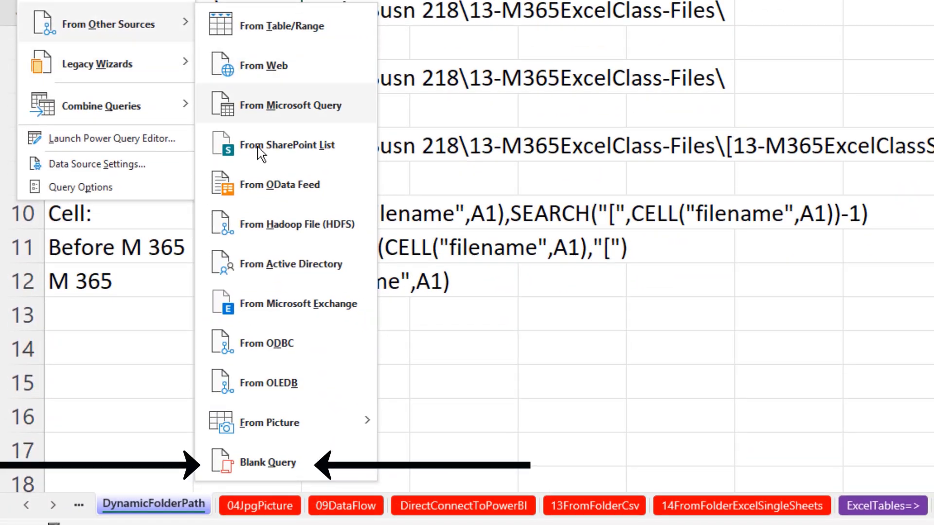
{"action": "left_click", "coordinate": [261, 462]}
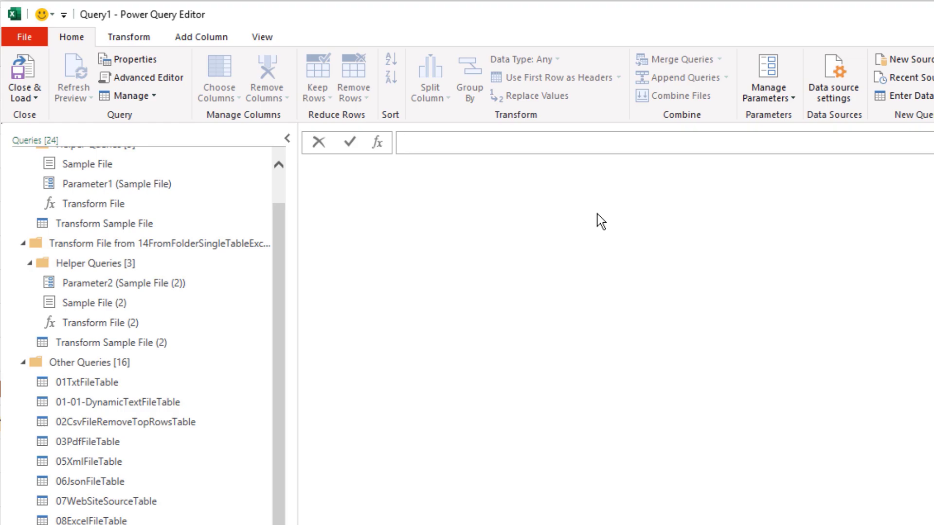
{"action": "type", "text": "Excel.Current"}
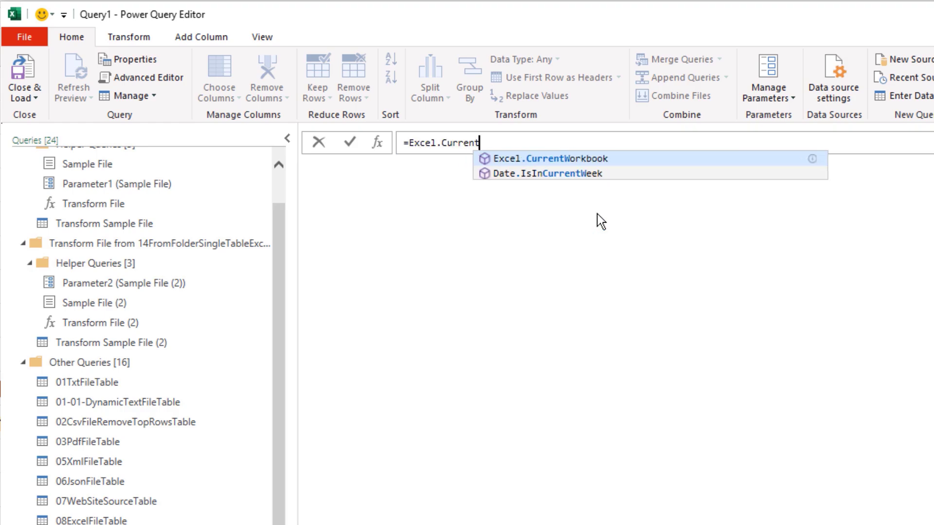
{"action": "type", "text": "Workbook("}
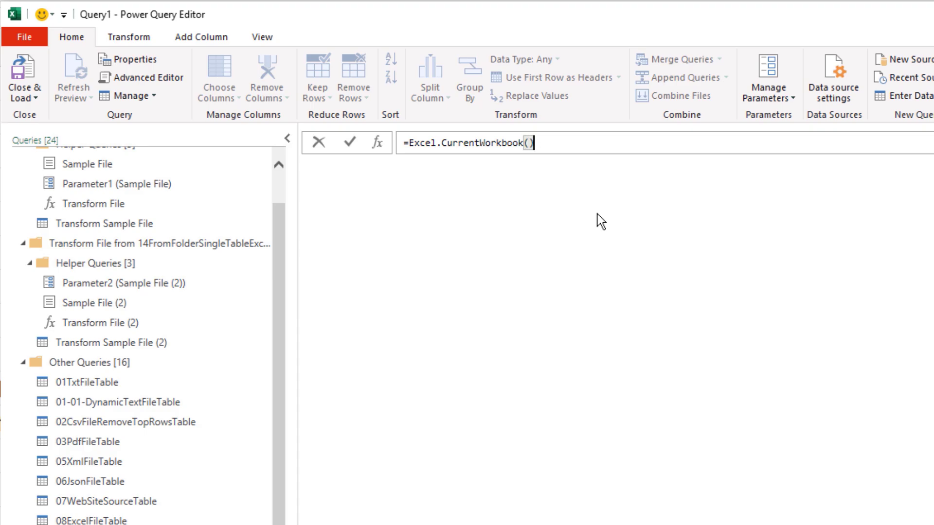
{"action": "key", "text": "Return"}
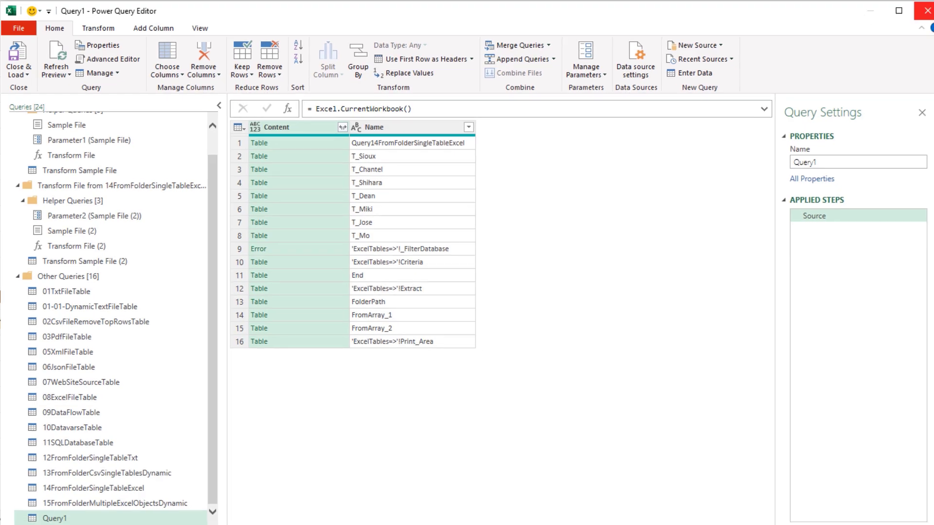
{"action": "left_click", "coordinate": [927, 10]}
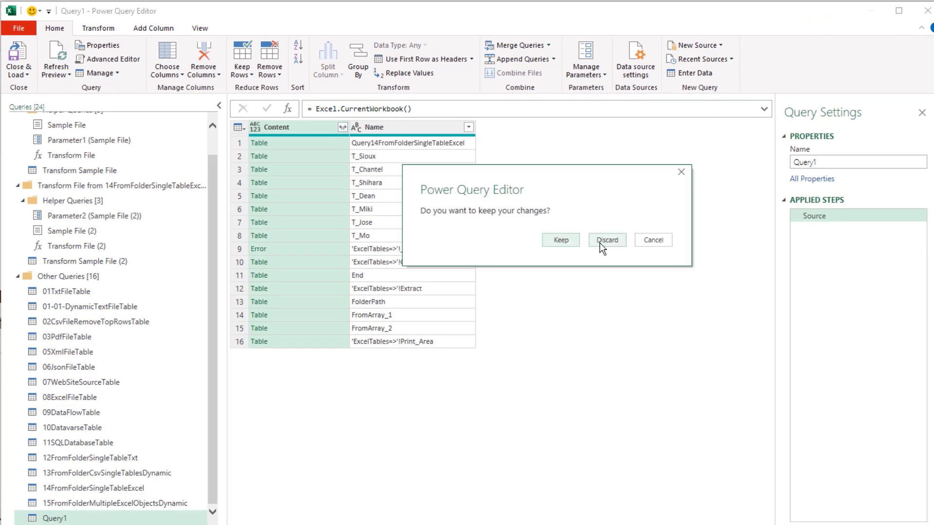
{"action": "left_click", "coordinate": [607, 240]}
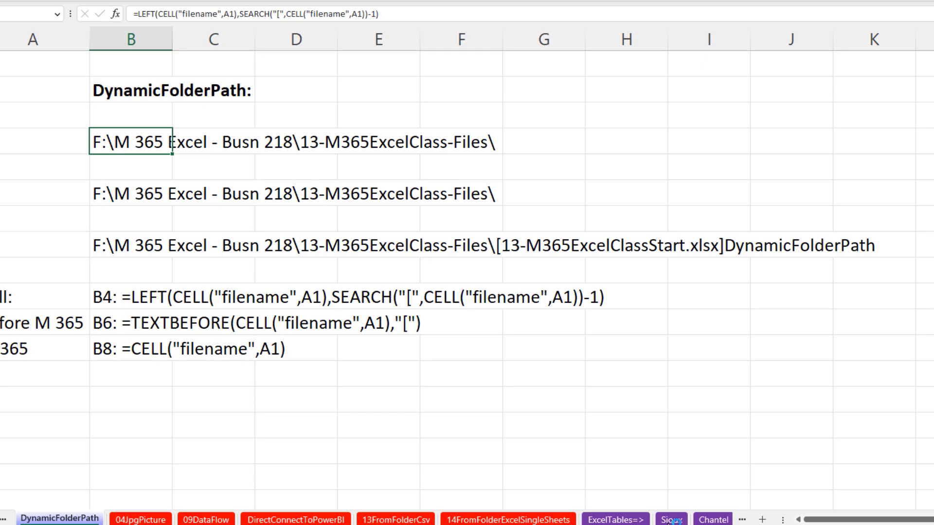
Open the T_Sioux table from the Sioux sheet in the Power Query Editor.
{"action": "left_click", "coordinate": [672, 519]}
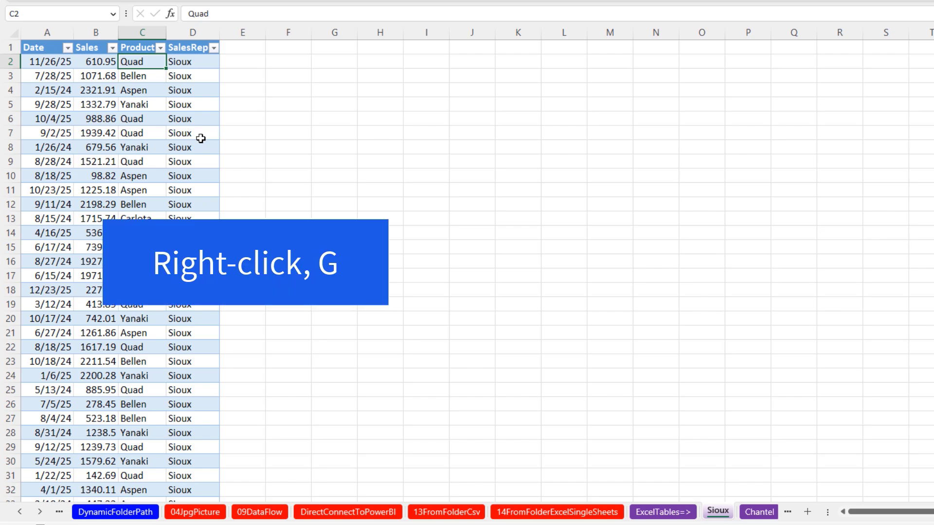
{"action": "right_click", "coordinate": [201, 139]}
{"action": "key", "text": "g"}
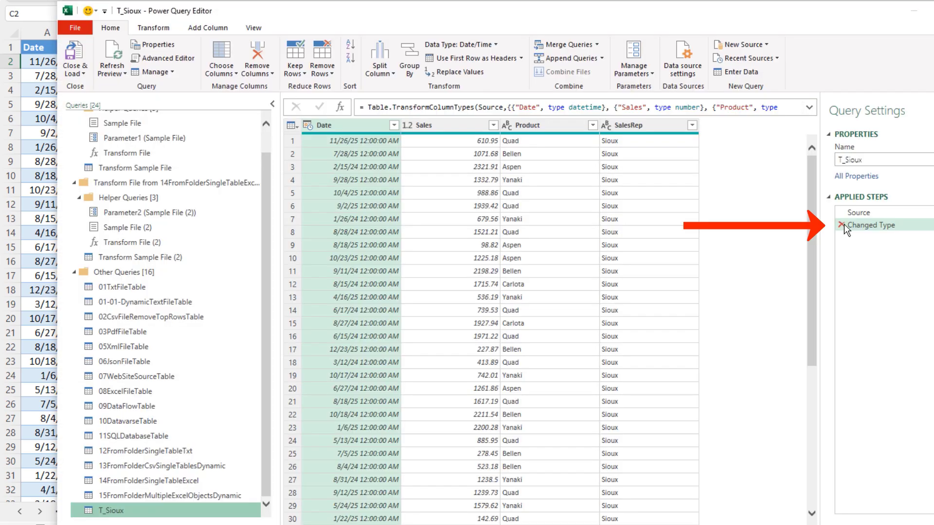
Delete the Changed Type step and trim the Source formula to = Excel.CurrentWorkbook().
{"action": "left_click", "coordinate": [844, 224]}
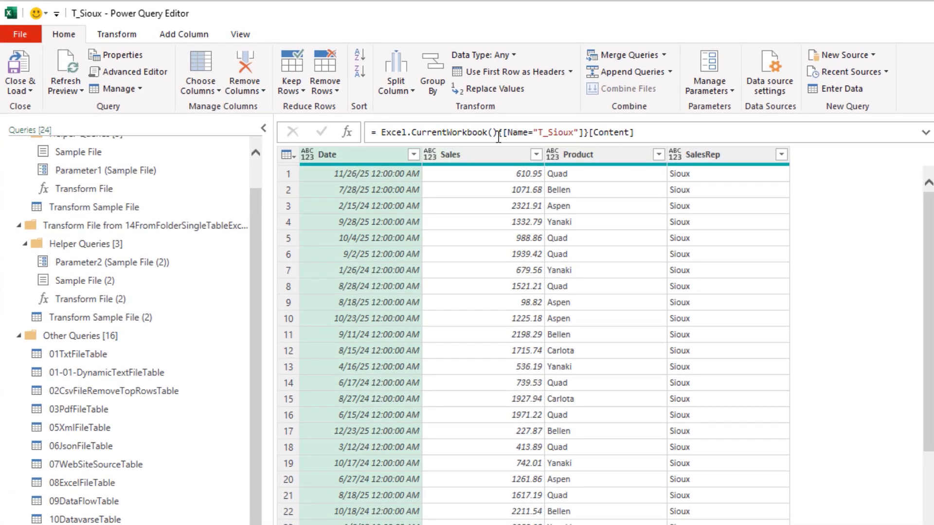
{"action": "left_click_drag", "start_coordinate": [498, 132], "coordinate": [733, 146]}
{"action": "key", "text": "Delete"}
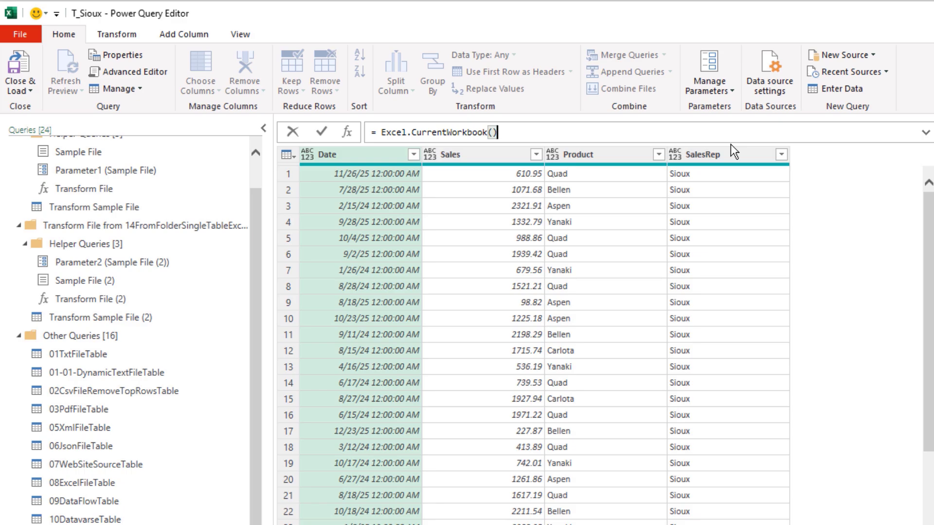
{"action": "key", "text": "Return"}
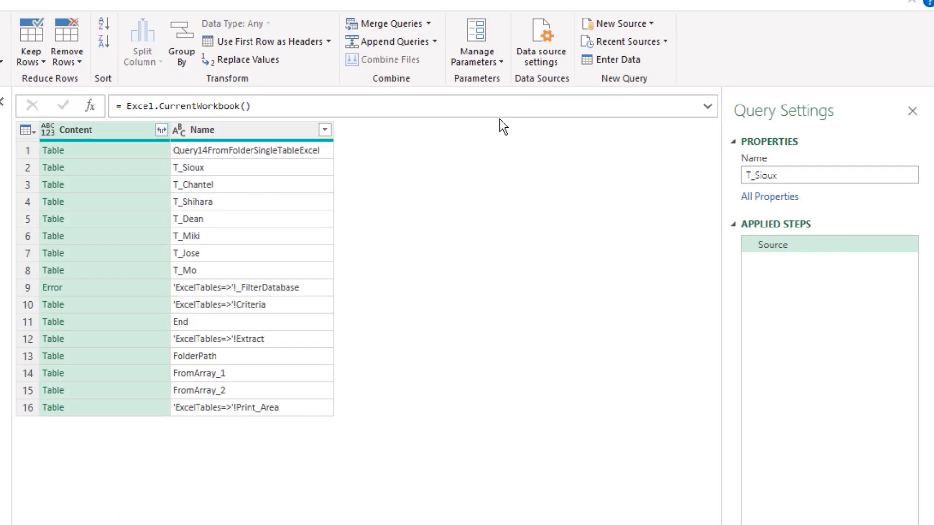
Rename the workbook-tables query in Query Settings to 16-T_ExcelTablesCurrentFile.
{"action": "left_click", "coordinate": [787, 176]}
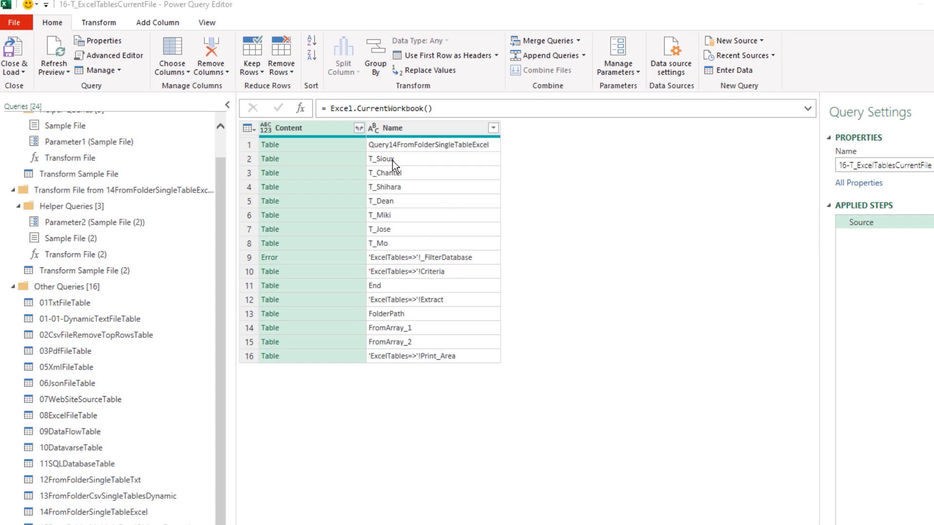
Filter the Name column to keep only names beginning with T_.
{"action": "left_click", "coordinate": [433, 130]}
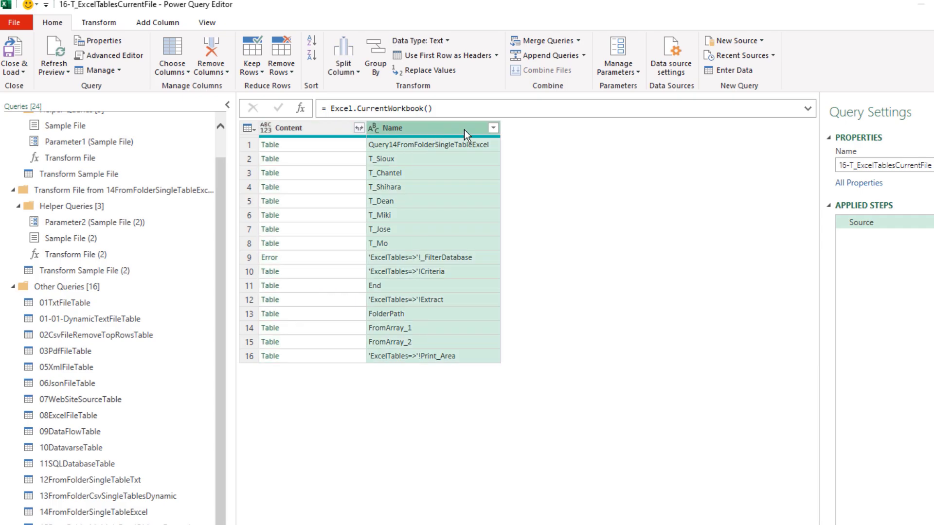
{"action": "left_click", "coordinate": [493, 127]}
{"action": "mouse_move", "coordinate": [367, 228]}
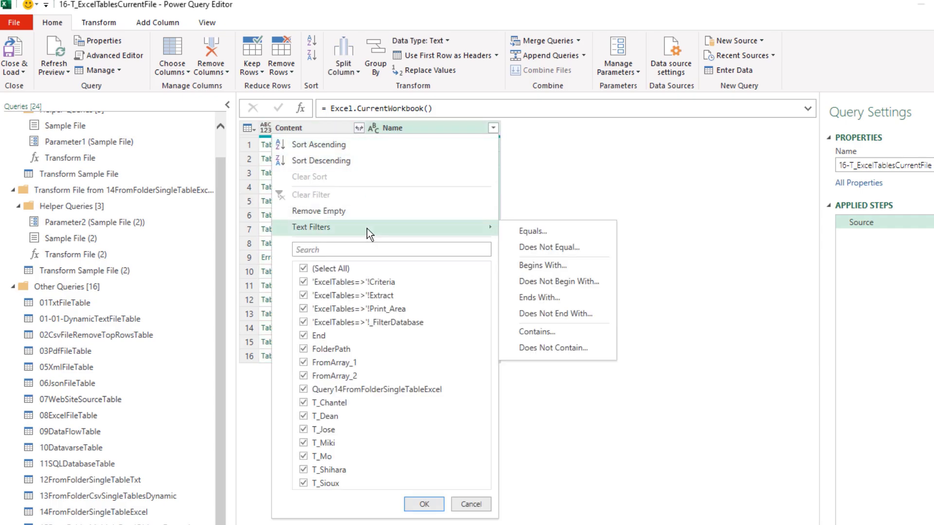
{"action": "left_click", "coordinate": [563, 269]}
{"action": "type", "text": "T_"}
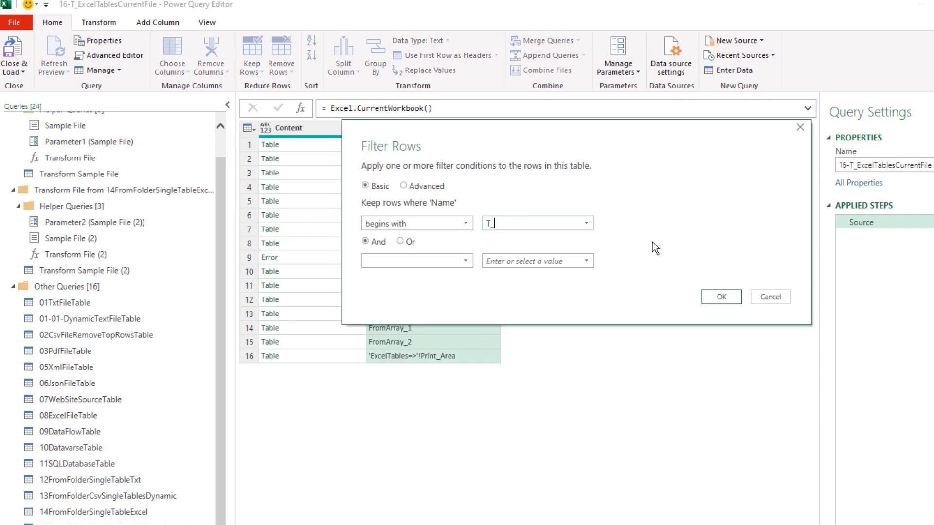
{"action": "left_click", "coordinate": [732, 296]}
Keep only the Content column and expand it, unprefixed, into Date, Sales, Product, SalesRep.
{"action": "left_click", "coordinate": [307, 147]}
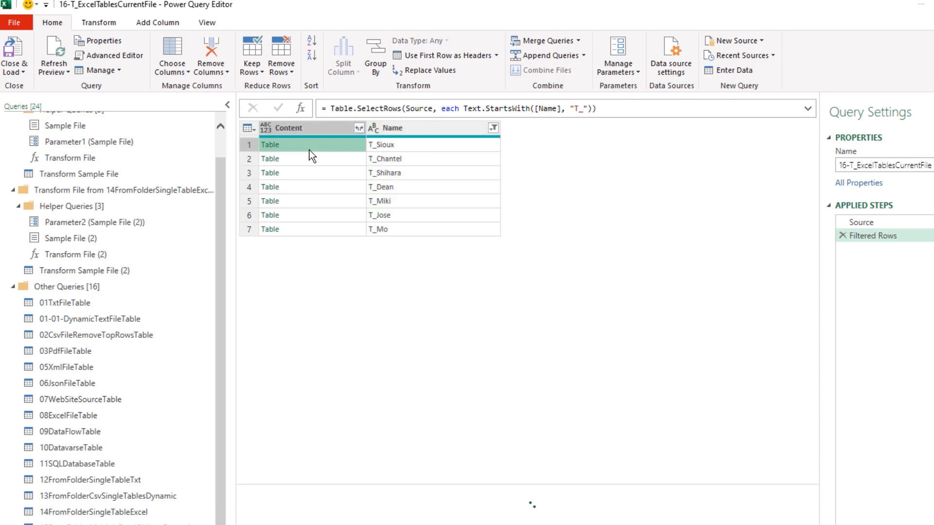
{"action": "left_click", "coordinate": [308, 159]}
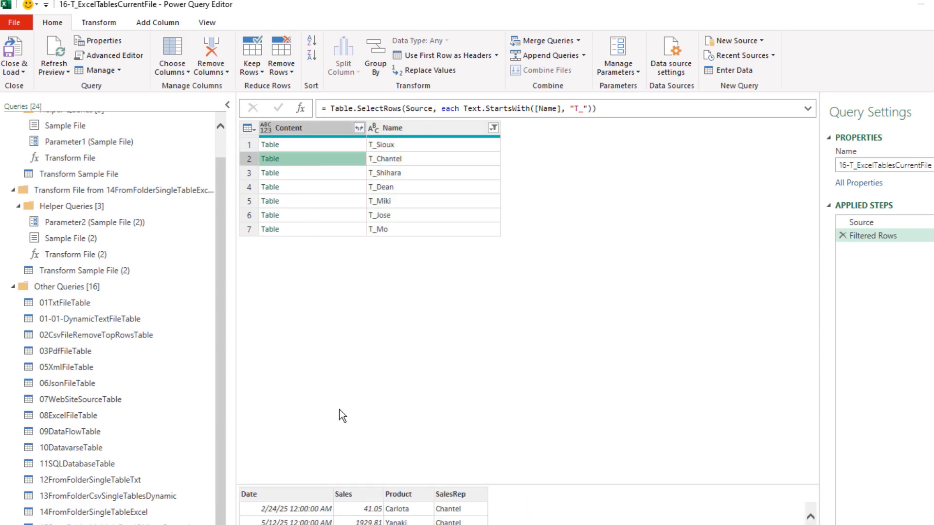
{"action": "right_click", "coordinate": [312, 127]}
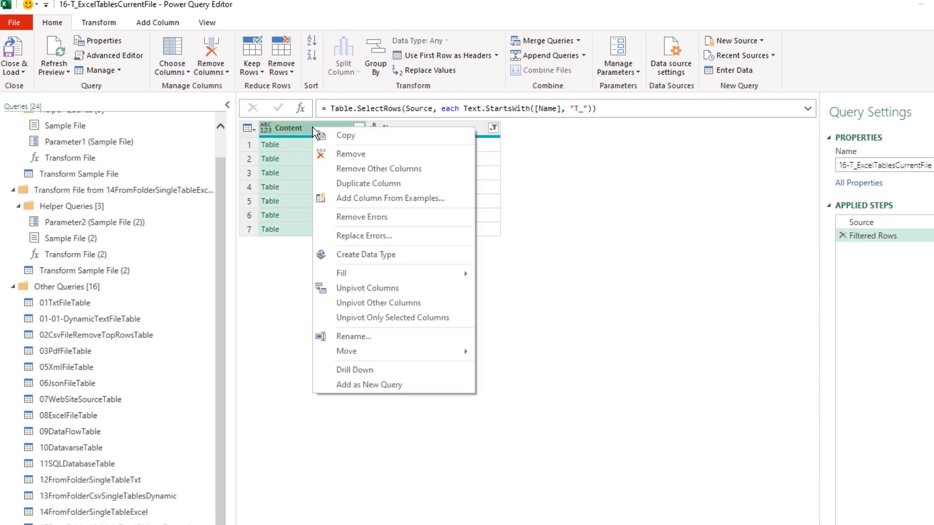
{"action": "left_click", "coordinate": [351, 168]}
{"action": "left_click", "coordinate": [360, 129]}
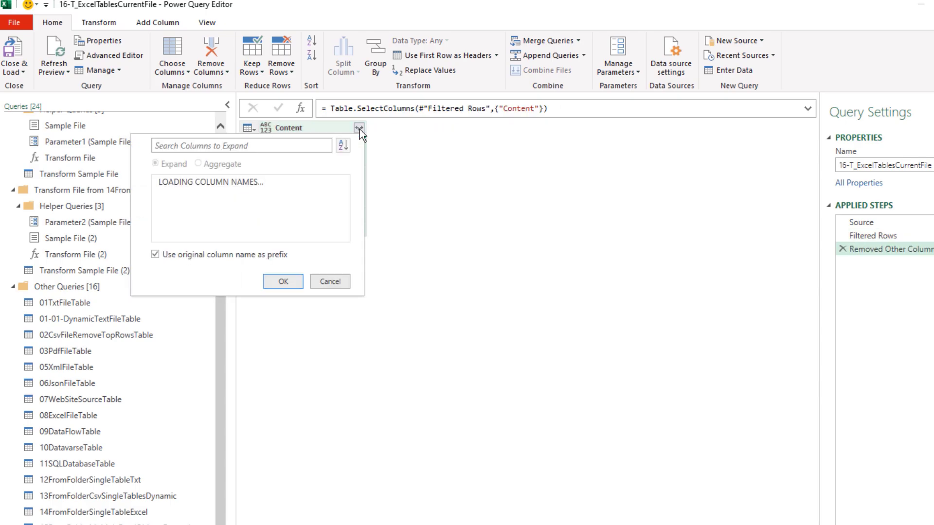
{"action": "left_click", "coordinate": [157, 256]}
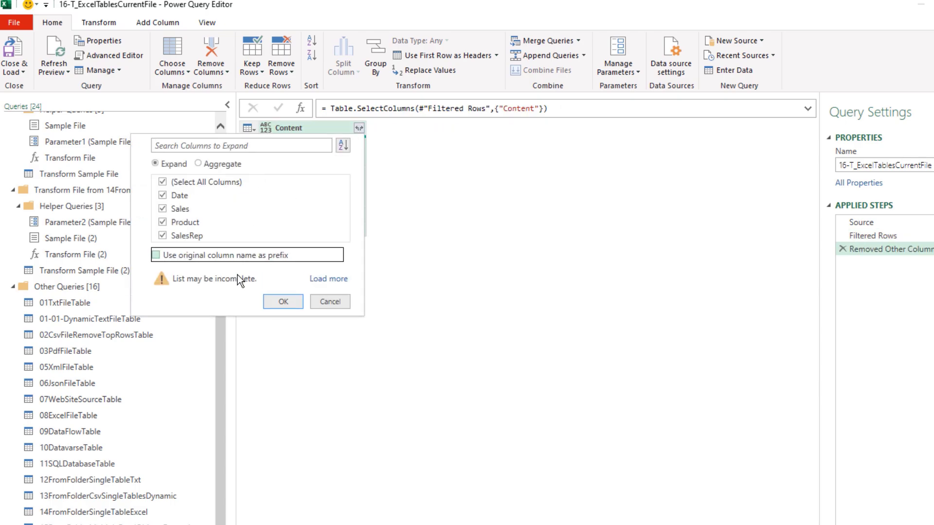
{"action": "left_click", "coordinate": [283, 302]}
Detect data types for all columns, then set Date to the Date type, replacing the existing step.
{"action": "left_click", "coordinate": [99, 22]}
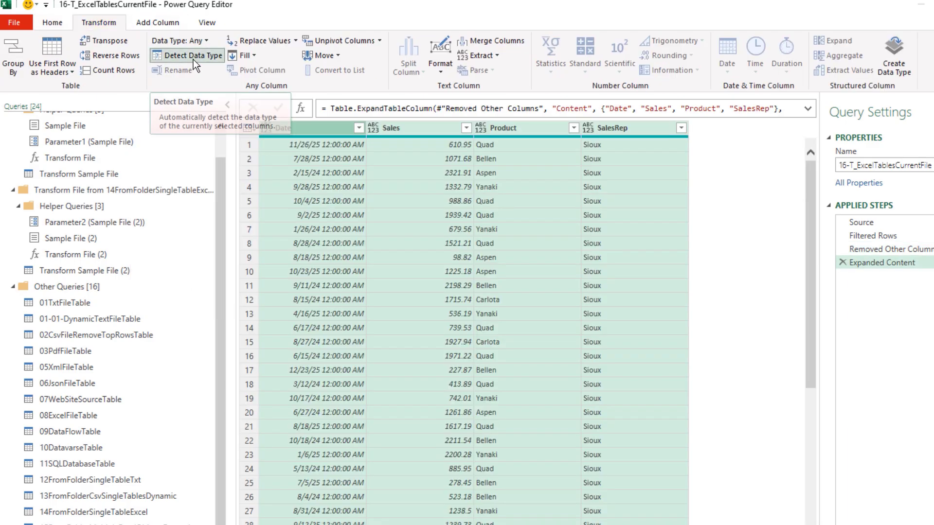
{"action": "left_click", "coordinate": [194, 59]}
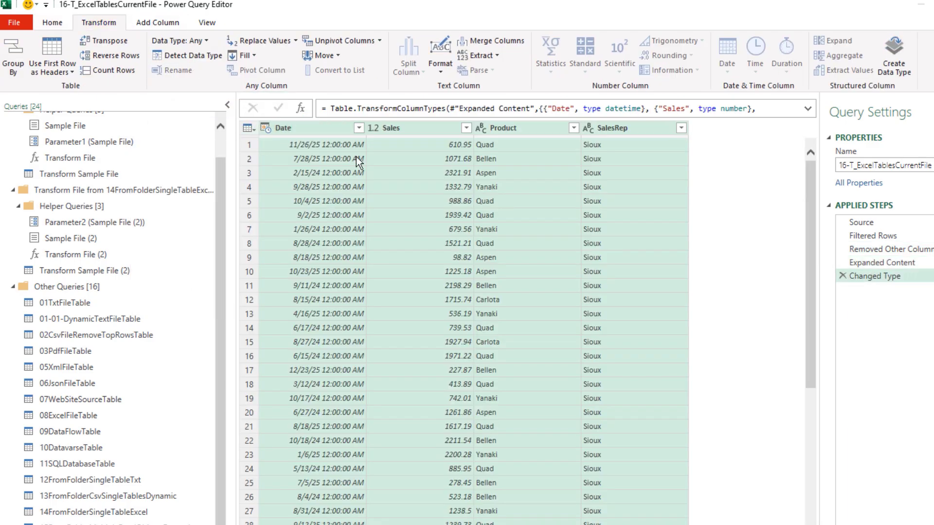
{"action": "left_click", "coordinate": [266, 129]}
{"action": "left_click", "coordinate": [287, 220]}
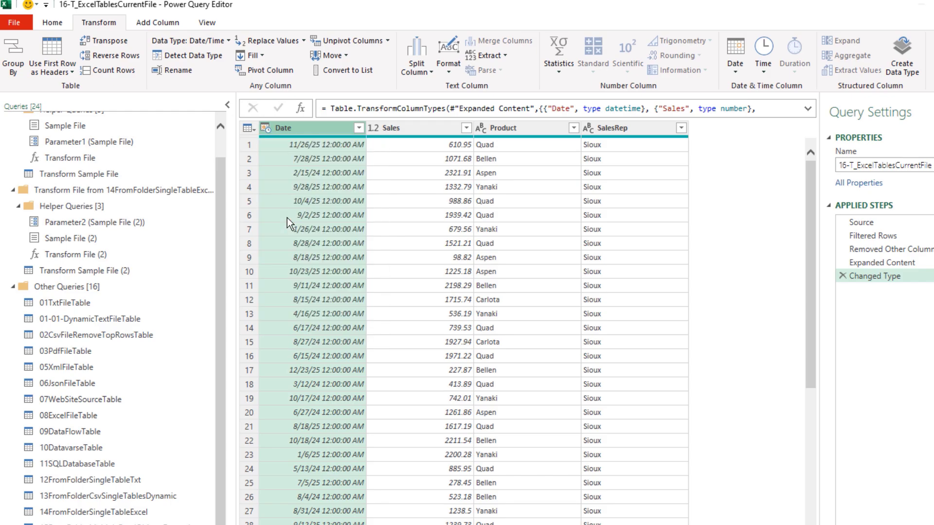
{"action": "left_click", "coordinate": [574, 265]}
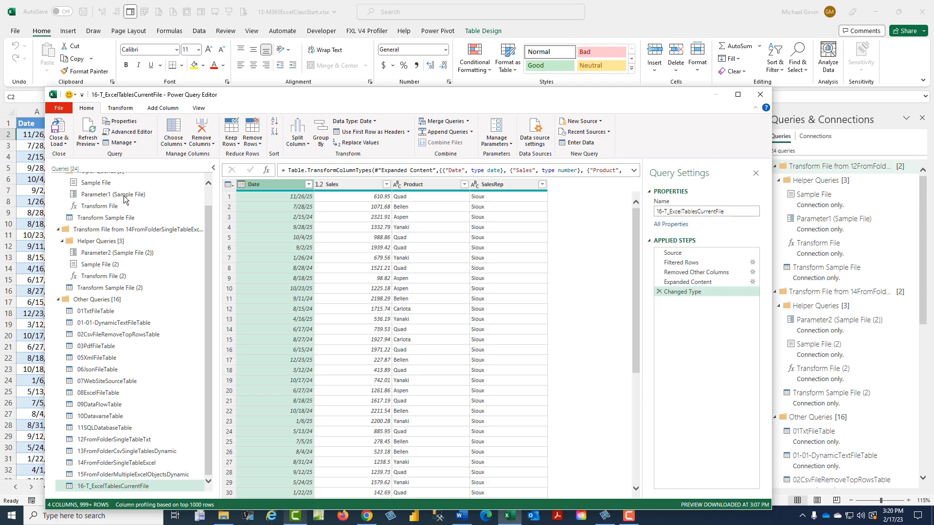
Load the combined query through Close & Load To as Only Create Connection.
{"action": "left_click", "coordinate": [58, 141]}
{"action": "left_click", "coordinate": [70, 166]}
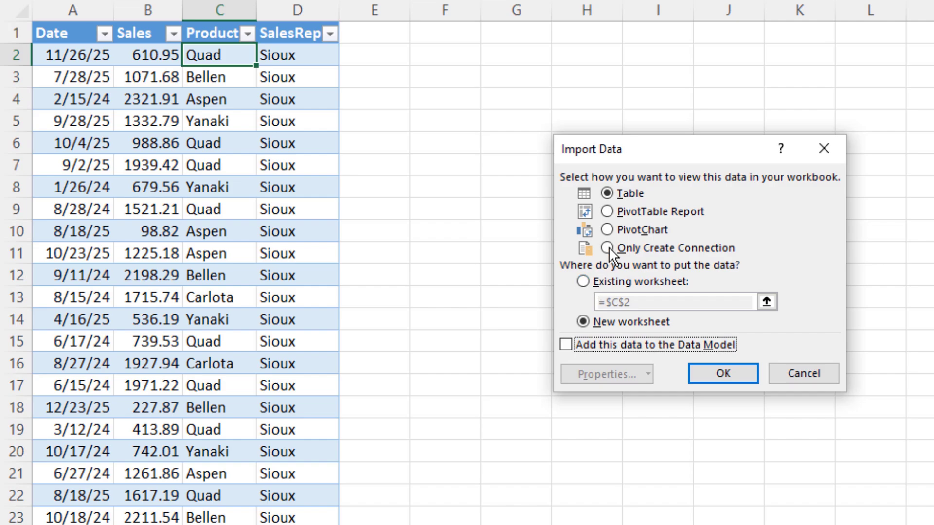
{"action": "left_click", "coordinate": [609, 213]}
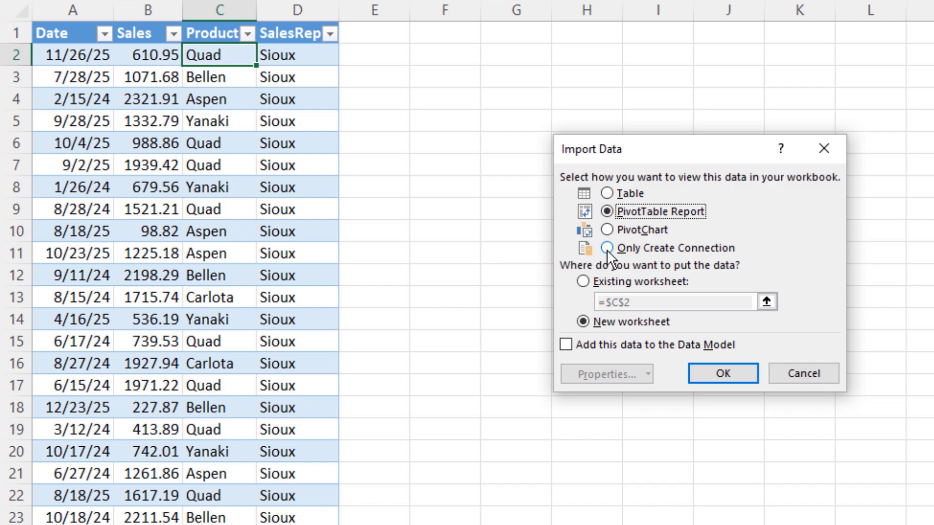
{"action": "left_click", "coordinate": [609, 196]}
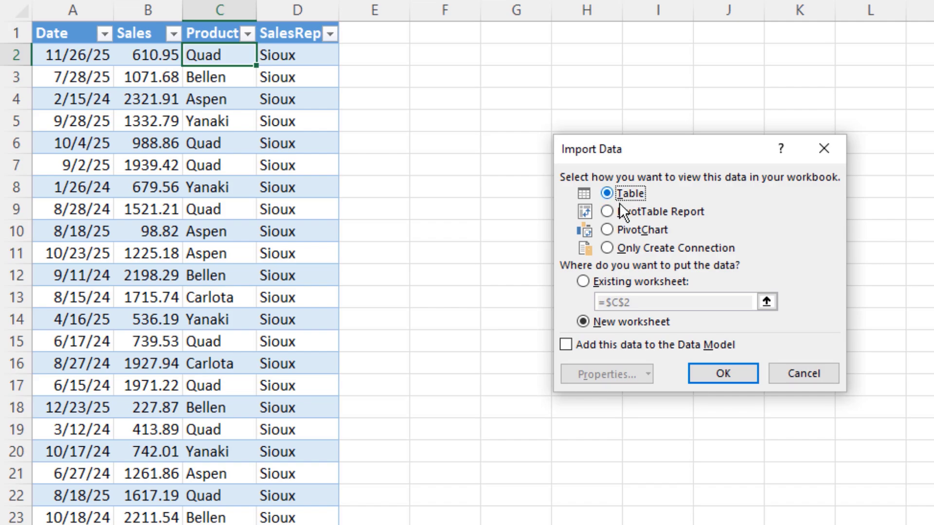
{"action": "left_click", "coordinate": [606, 249]}
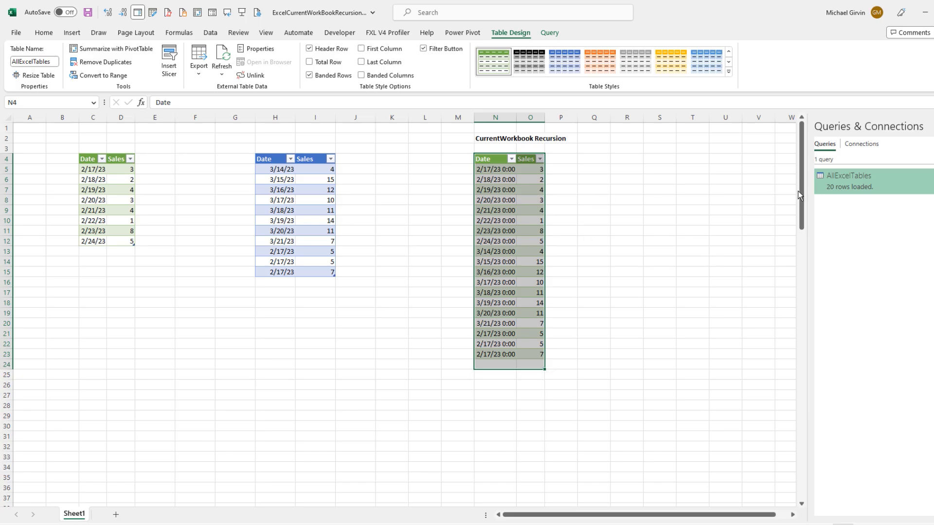
Add a row below the middle table with date 2/17/23 and sales of 56.
{"action": "left_click", "coordinate": [535, 182]}
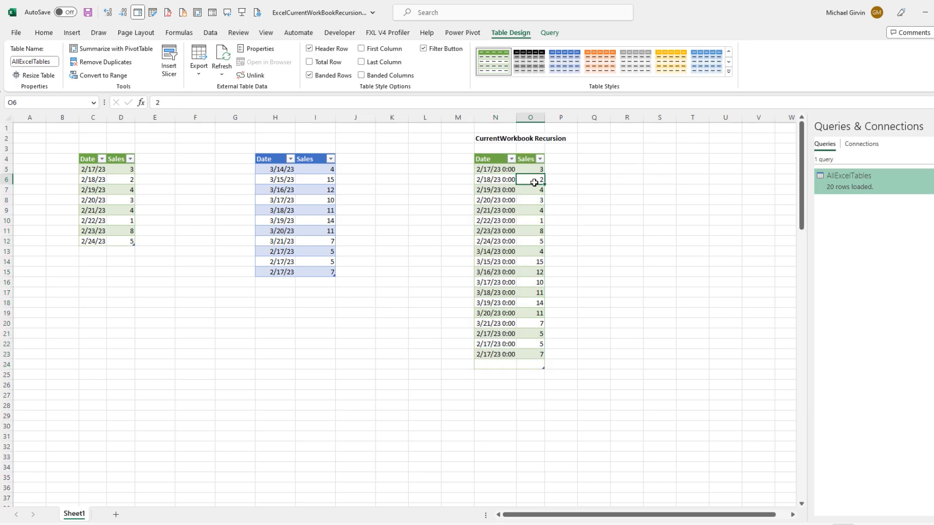
{"action": "left_click", "coordinate": [292, 285]}
{"action": "key", "text": "ctrl+'"}
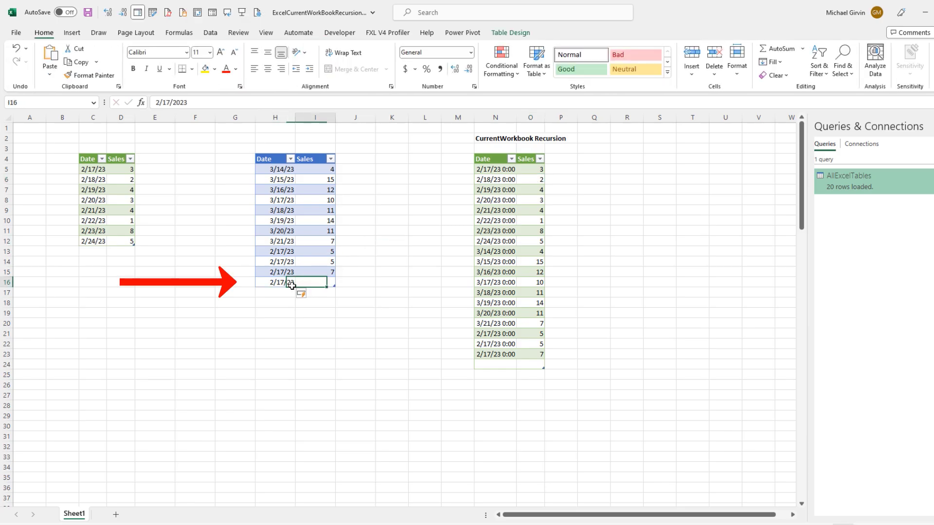
{"action": "key", "text": "Tab"}
{"action": "type", "text": "56"}
{"action": "key", "text": "Return"}
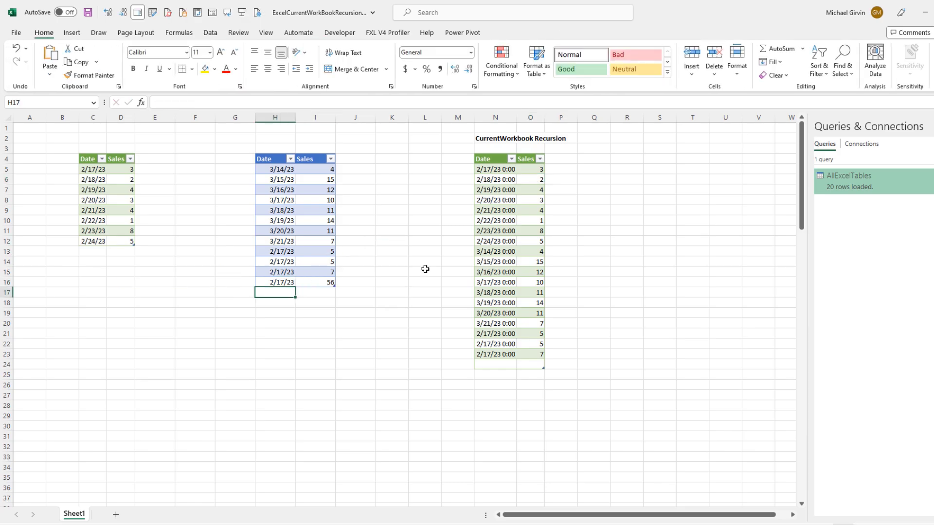
Refresh the AllExcelTables output table so it now returns 40 rows.
{"action": "right_click", "coordinate": [497, 210]}
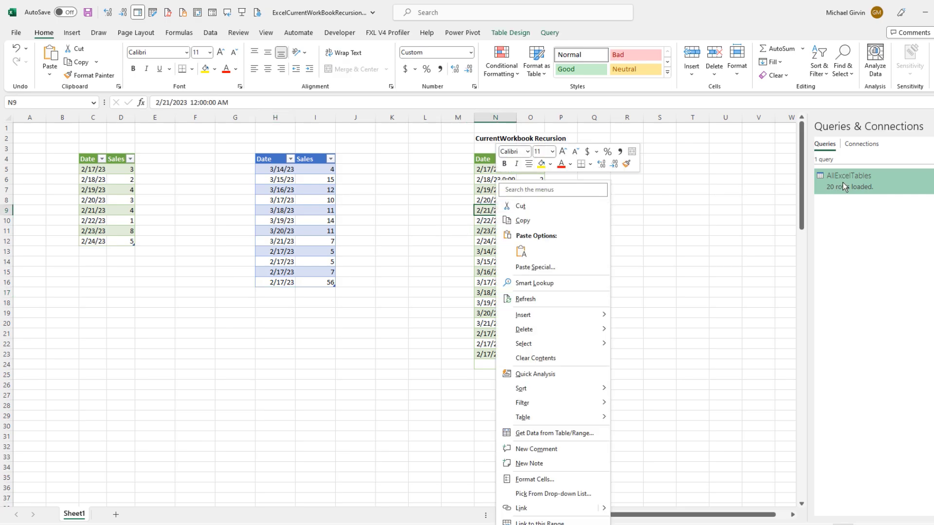
{"action": "left_click", "coordinate": [526, 299]}
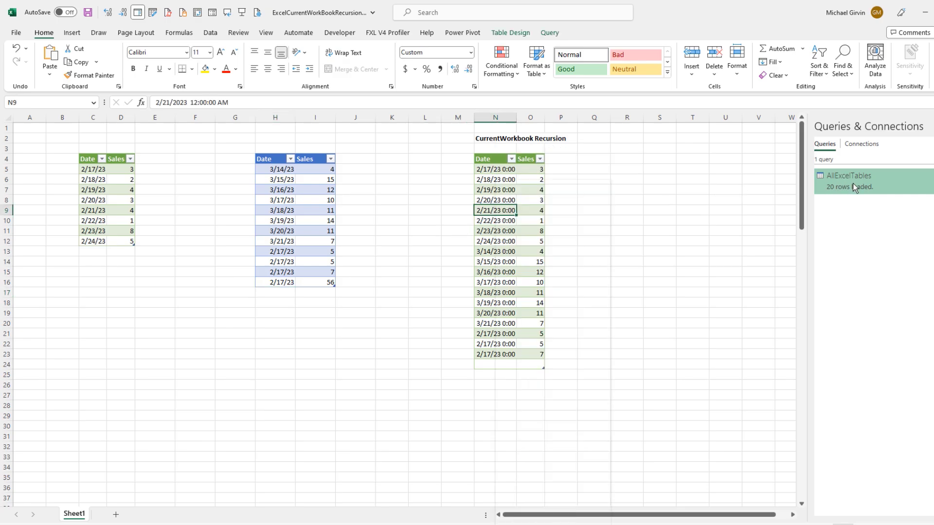
{"action": "right_click", "coordinate": [497, 210]}
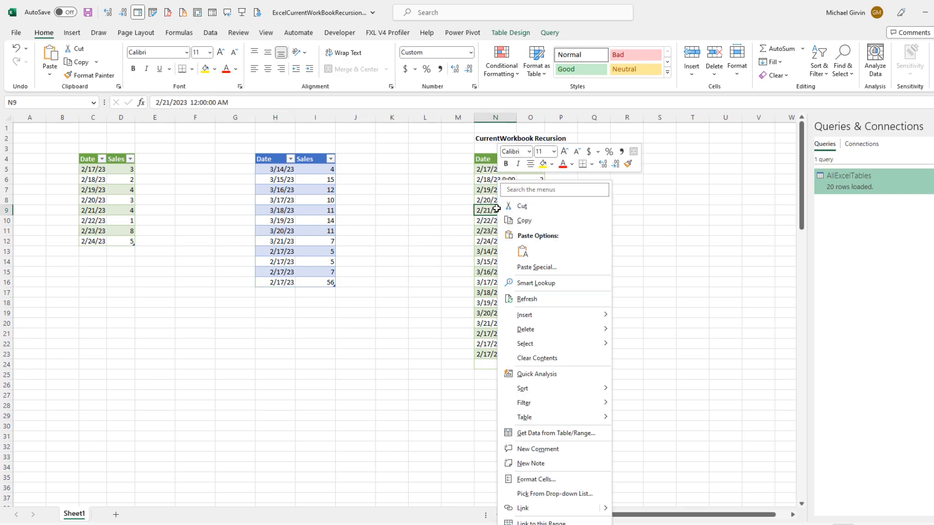
{"action": "left_click", "coordinate": [532, 302]}
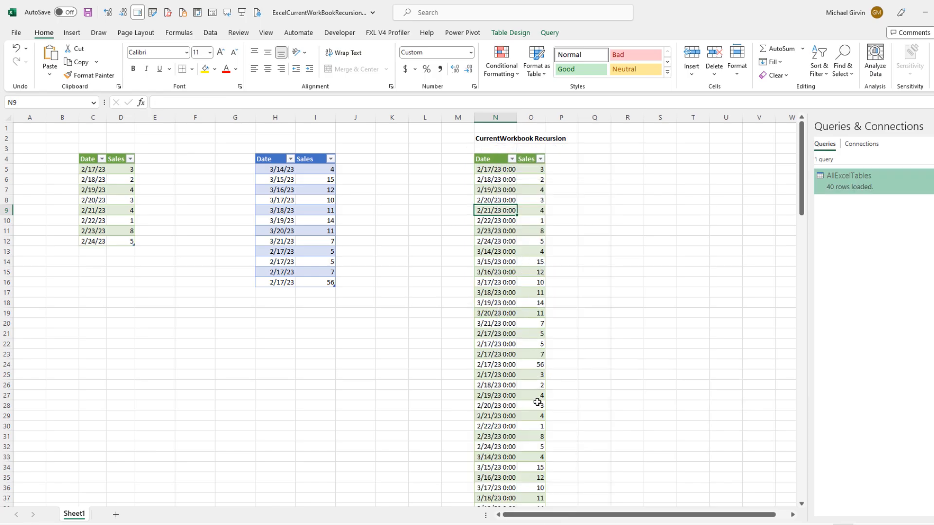
{"action": "scroll", "coordinate": [538, 403], "scroll_direction": "down", "scroll_amount": 4}
{"action": "scroll", "coordinate": [535, 413], "scroll_direction": "up", "scroll_amount": 4}
Open the AllExcelTables query for editing and copy its name.
{"action": "double_click", "coordinate": [860, 183]}
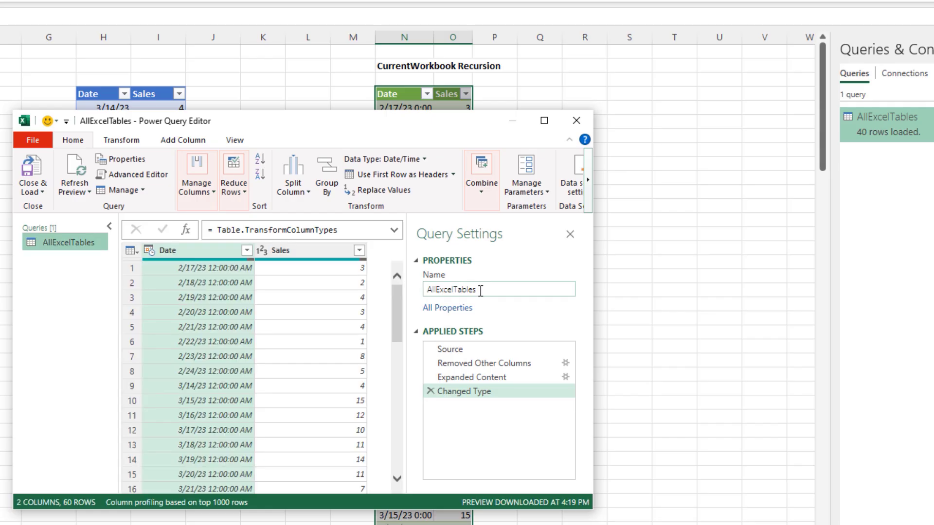
{"action": "double_click", "coordinate": [545, 303]}
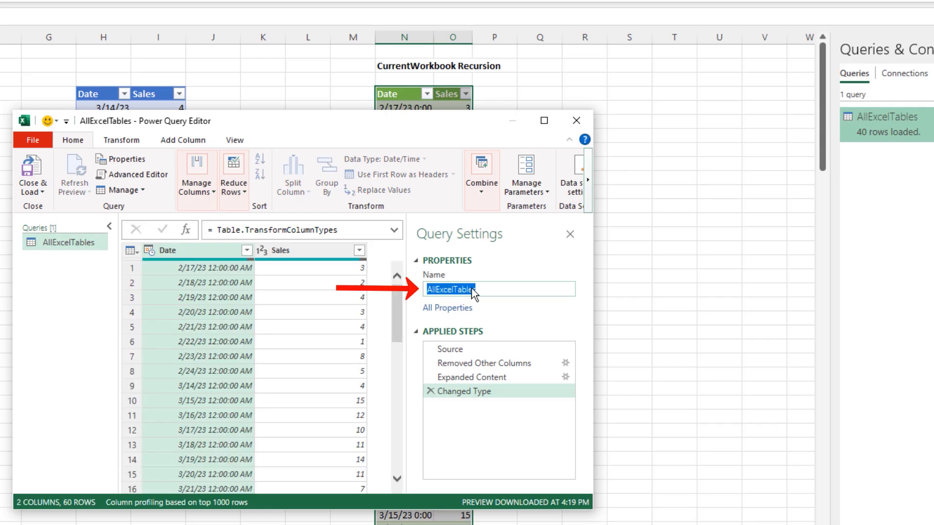
{"action": "key", "text": "ctrl+c"}
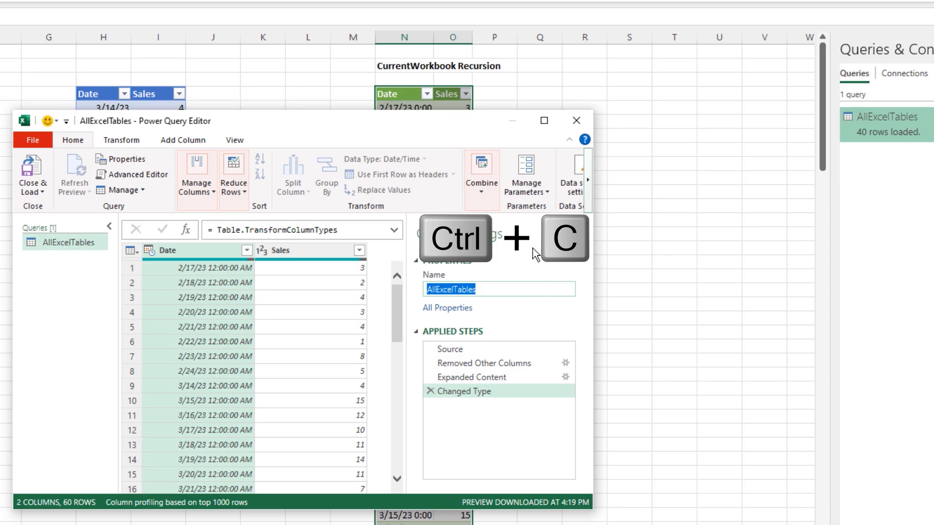
{"action": "left_click", "coordinate": [457, 352]}
{"action": "left_click", "coordinate": [458, 350]}
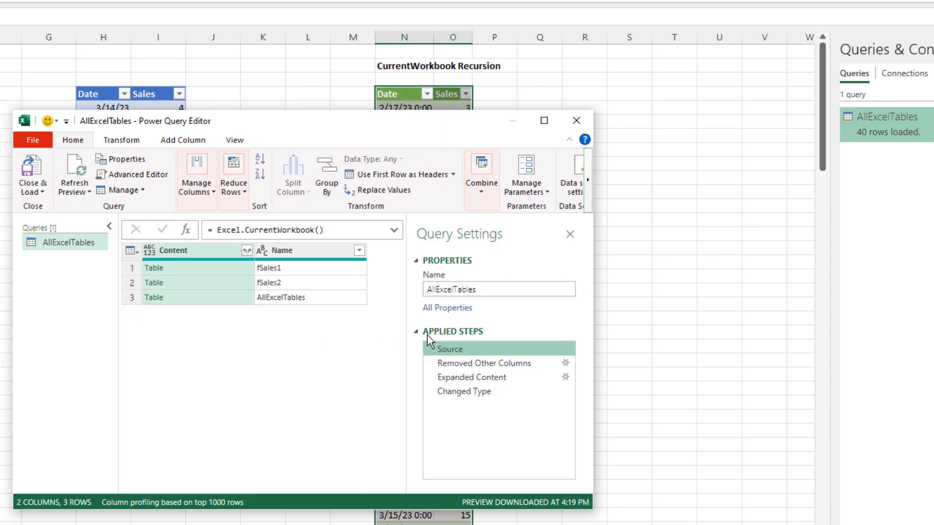
Insert a Name filter that does not equal AllExcelTables, then close and load.
{"action": "left_click", "coordinate": [360, 252]}
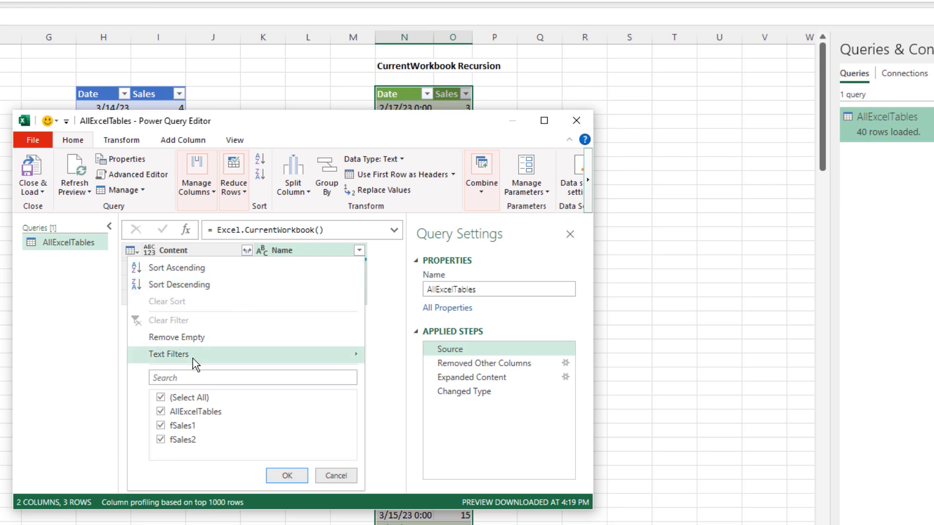
{"action": "mouse_move", "coordinate": [192, 358]}
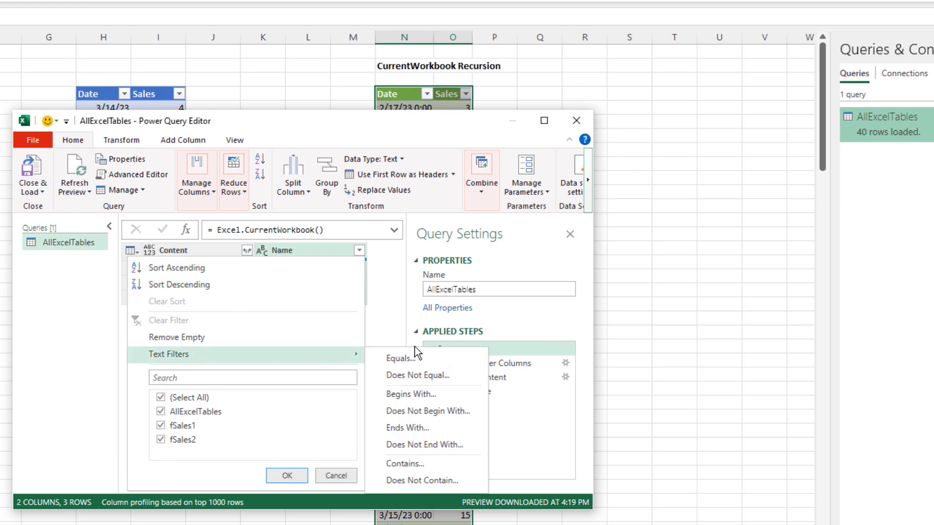
{"action": "left_click", "coordinate": [428, 378]}
{"action": "left_click", "coordinate": [475, 275]}
{"action": "key", "text": "ctrl+v"}
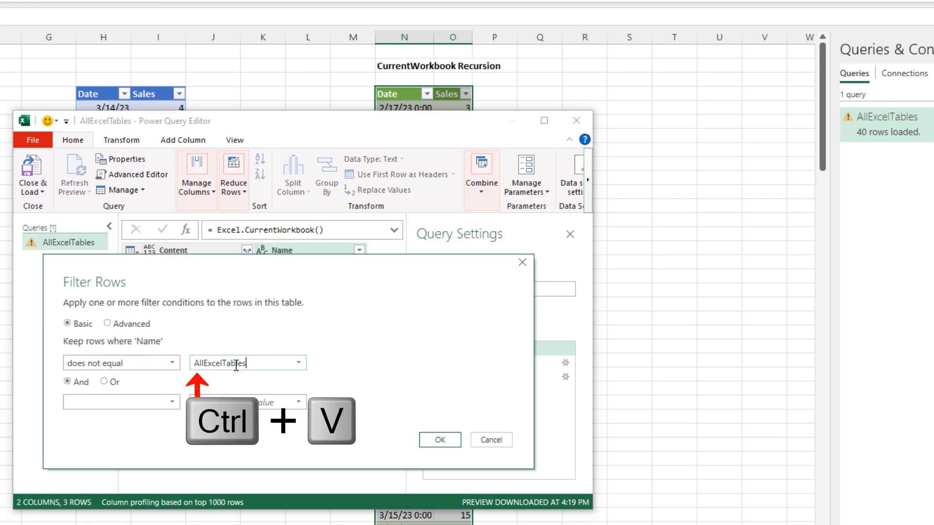
{"action": "left_click", "coordinate": [440, 440]}
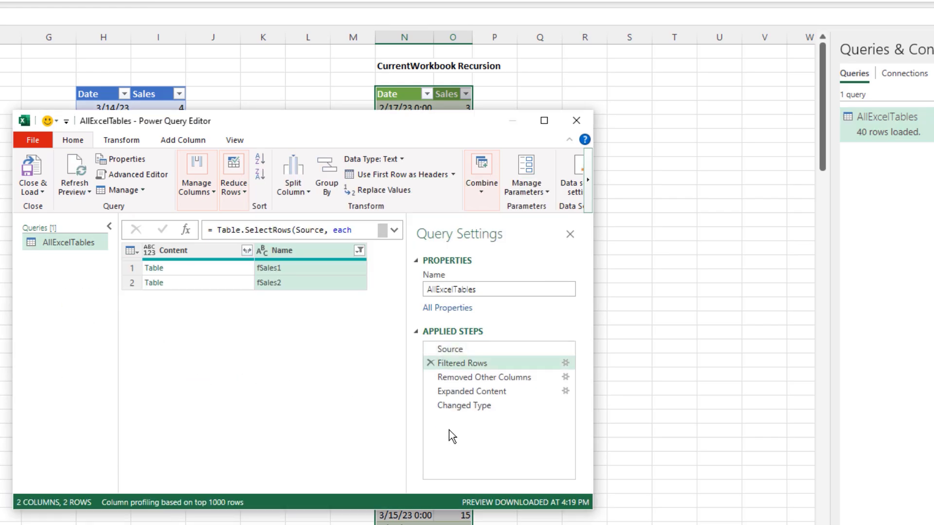
{"action": "left_click", "coordinate": [32, 173]}
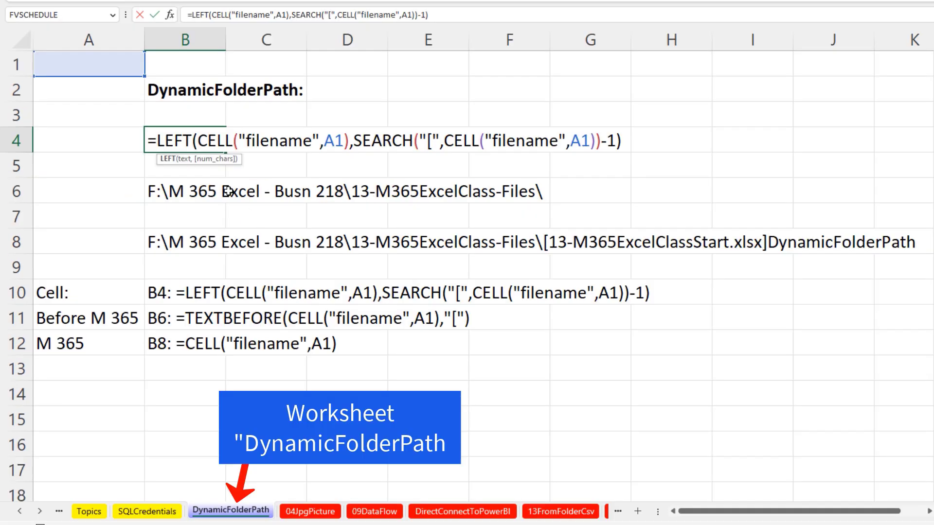
{"action": "key", "text": "Escape"}
{"action": "left_click", "coordinate": [188, 196]}
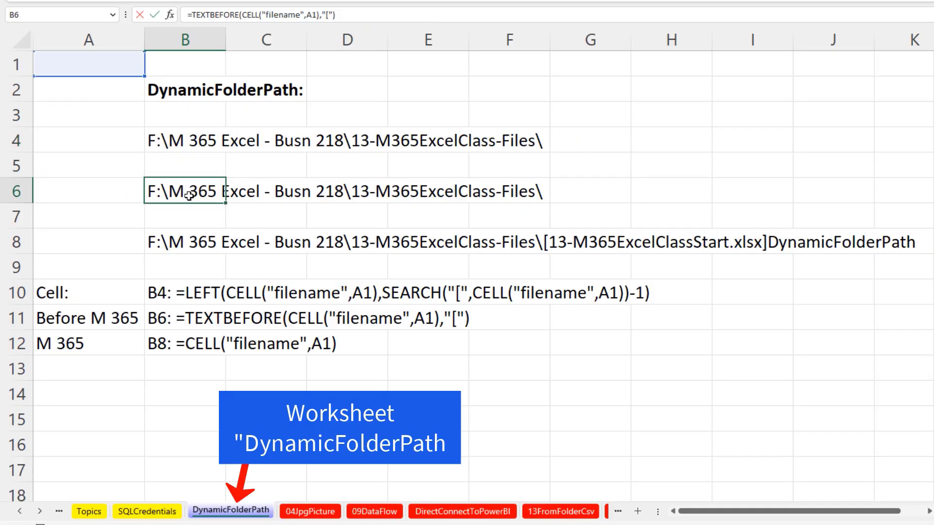
{"action": "double_click", "coordinate": [189, 195]}
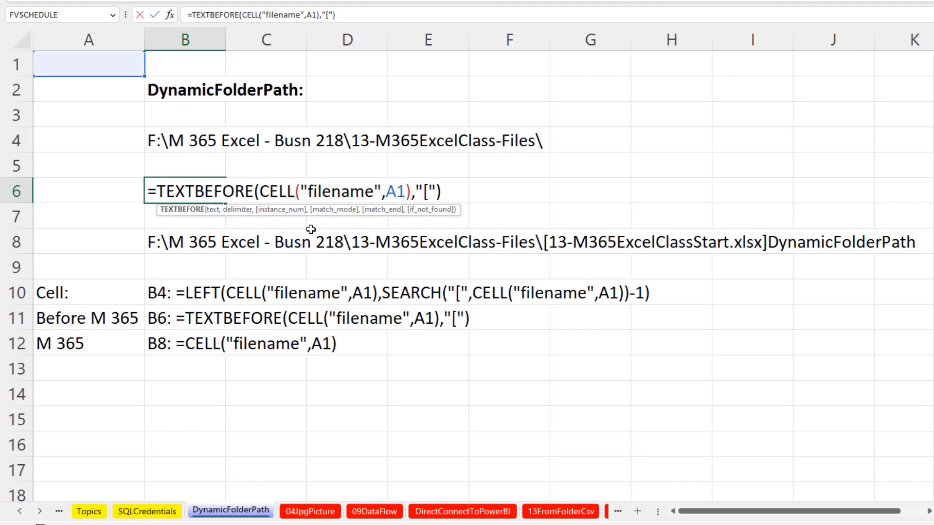
{"action": "key", "text": "ctrl+Return"}
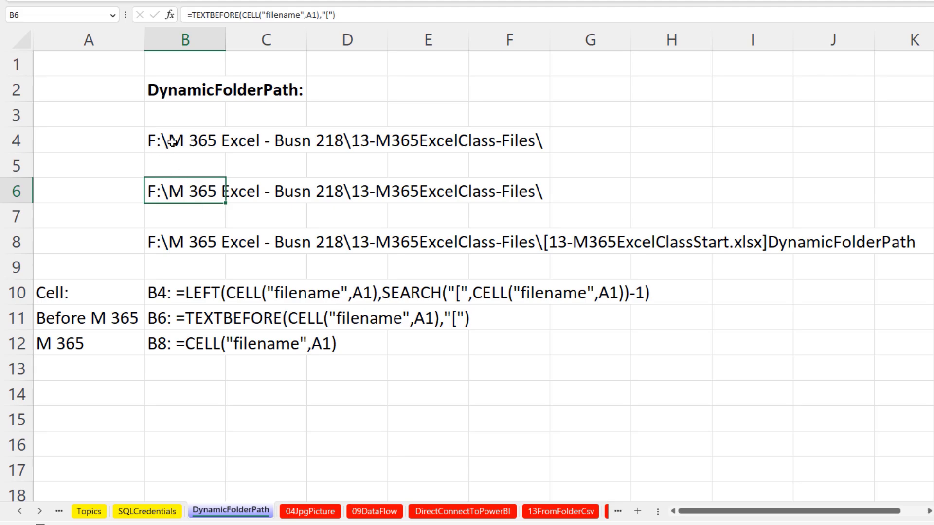
{"action": "double_click", "coordinate": [221, 133]}
{"action": "key", "text": "Escape"}
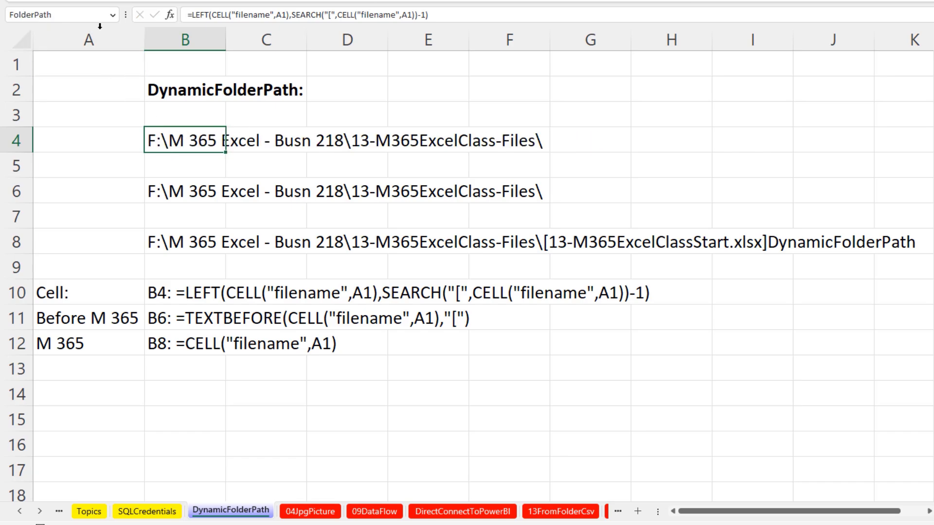
{"action": "left_click", "coordinate": [218, 198]}
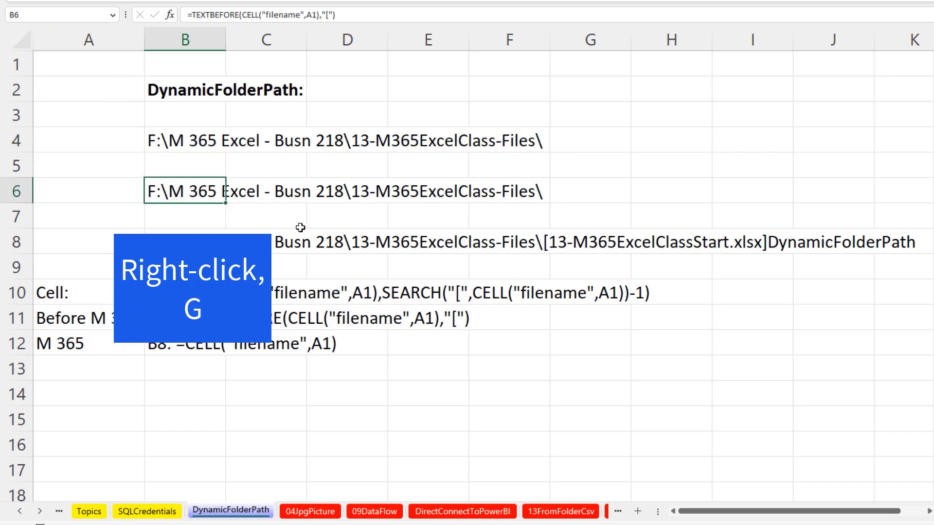
{"action": "right_click", "coordinate": [221, 195]}
Bring B6's folder path into Power Query, deleting Promoted Headers and every later step.
{"action": "key", "text": "g"}
{"action": "right_click", "coordinate": [777, 294]}
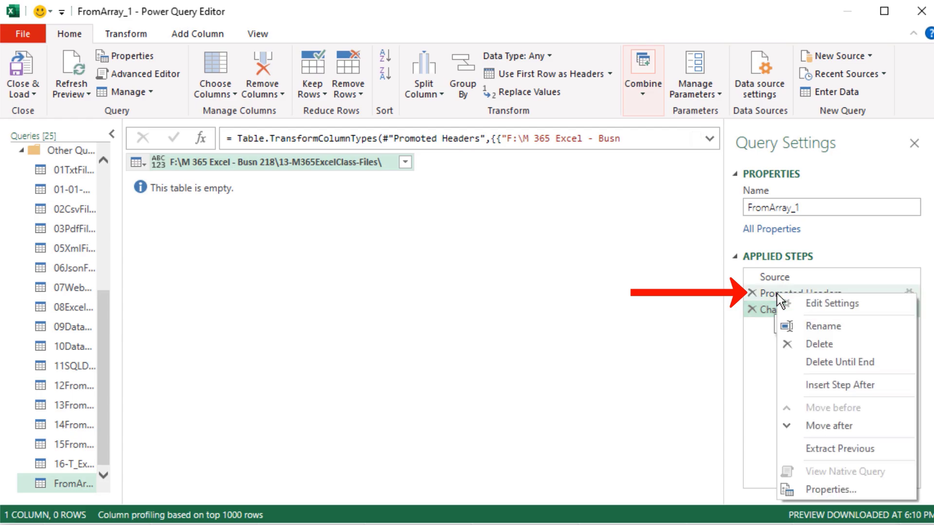
{"action": "left_click", "coordinate": [848, 366]}
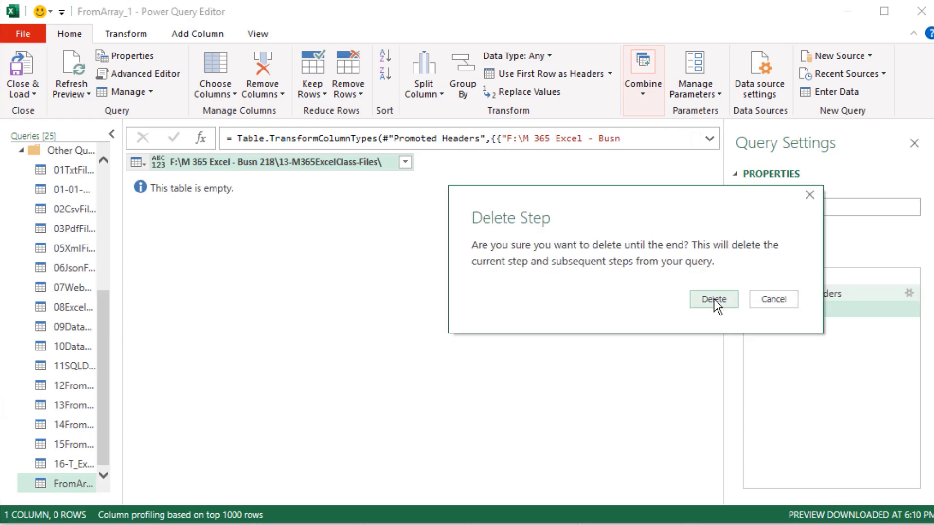
{"action": "left_click", "coordinate": [714, 301]}
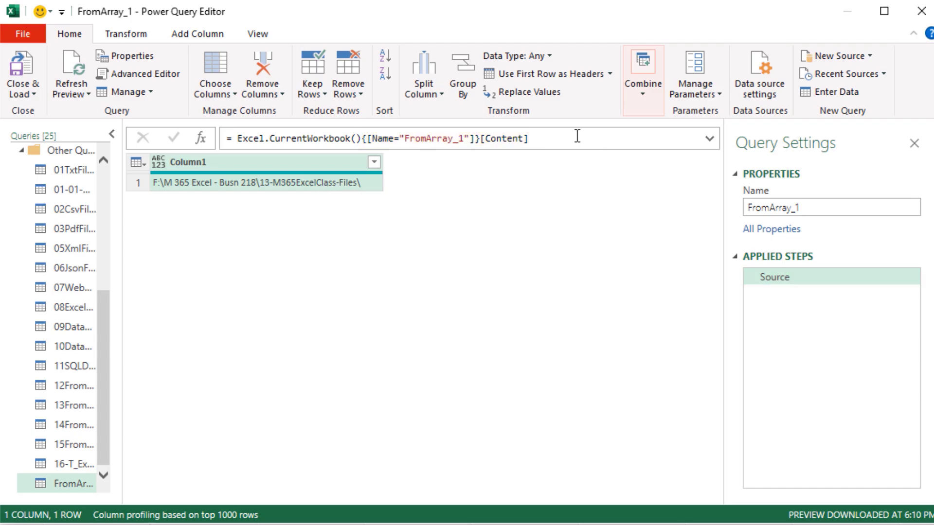
Append {0}[Column1] to the Source formula to drill down to the single path text.
{"action": "left_click", "coordinate": [558, 138]}
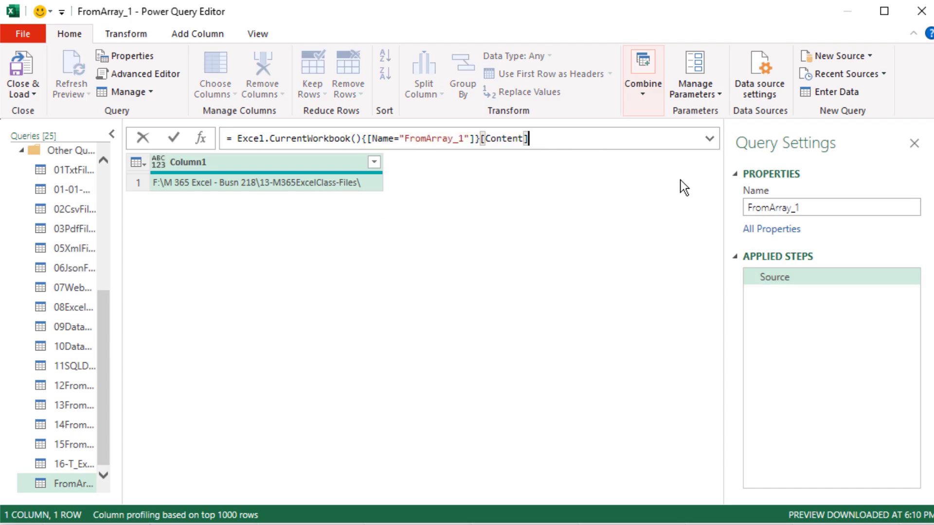
{"action": "type", "text": "{0"}
{"action": "left_click", "coordinate": [572, 136]}
{"action": "type", "text": "["}
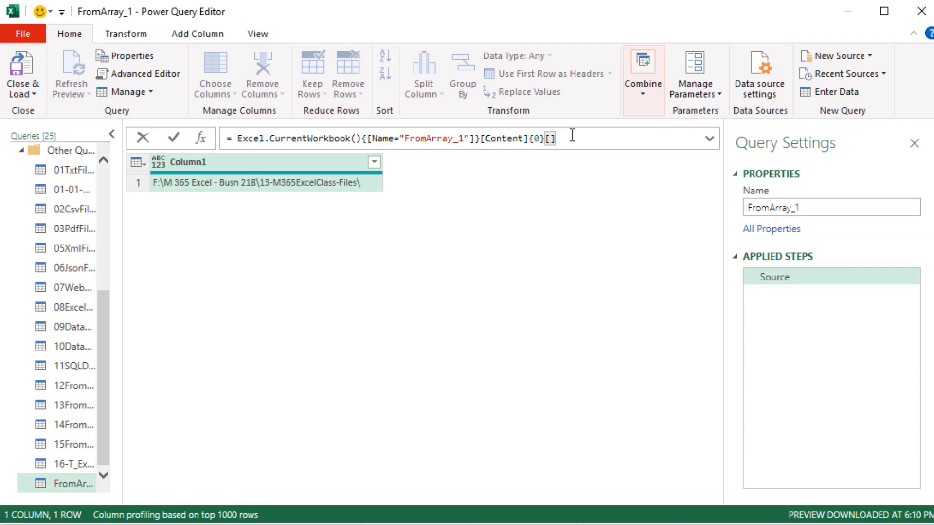
{"action": "type", "text": "Column1"}
{"action": "key", "text": "Return"}
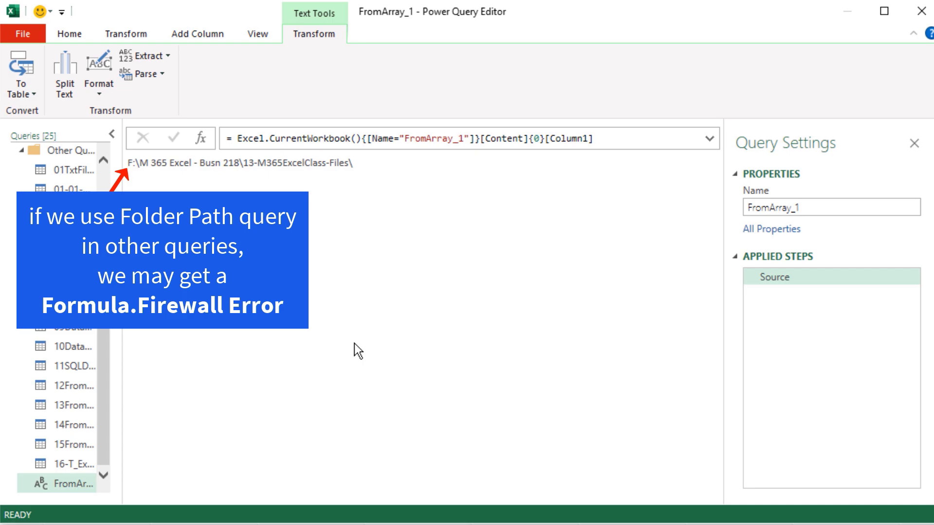
{"action": "left_click", "coordinate": [230, 138]}
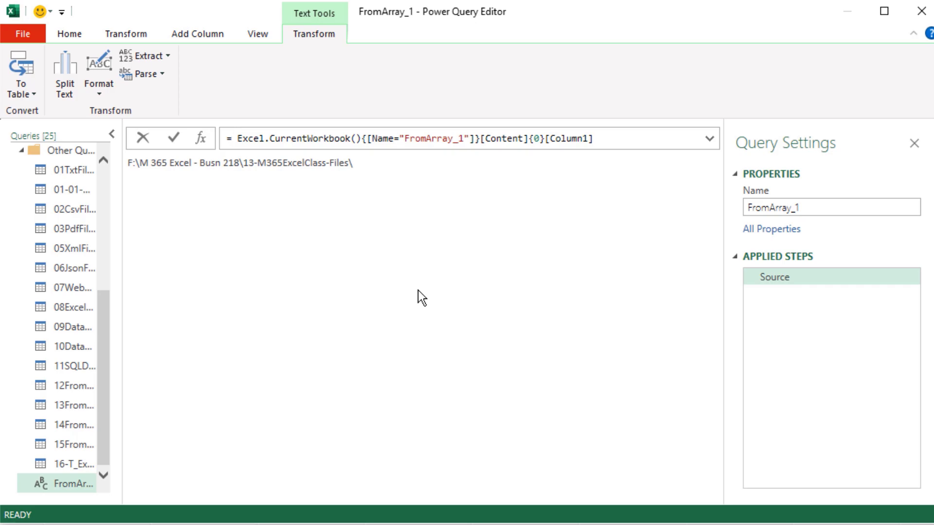
Wrap the path formula in Folder.Files( … ) so it lists the folder's 61 files.
{"action": "type", "text": "Folder"}
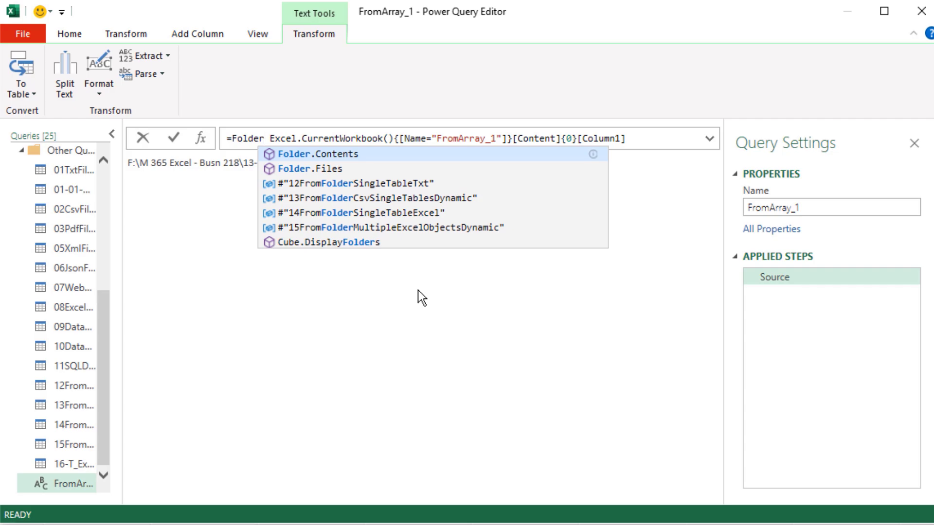
{"action": "type", "text": ".Files("}
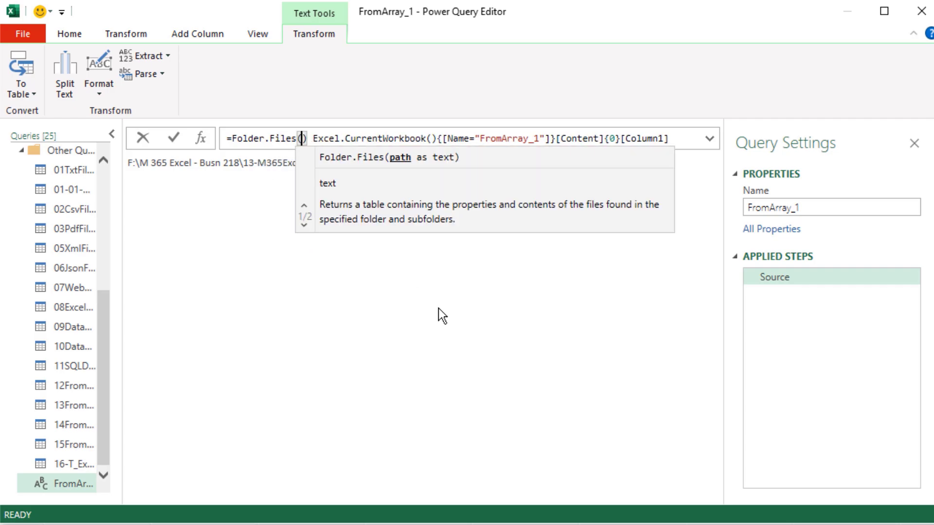
{"action": "key", "text": "Delete"}
{"action": "key", "text": "Delete"}
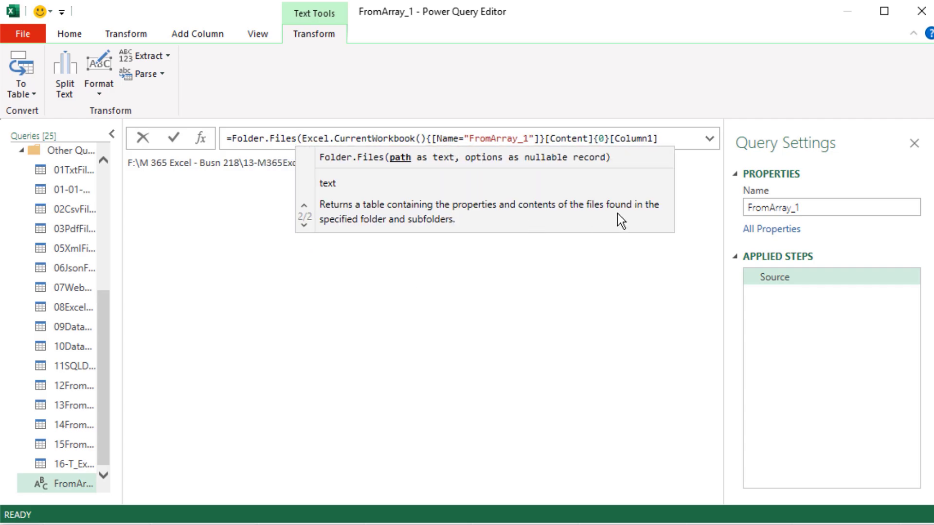
{"action": "left_click", "coordinate": [676, 137]}
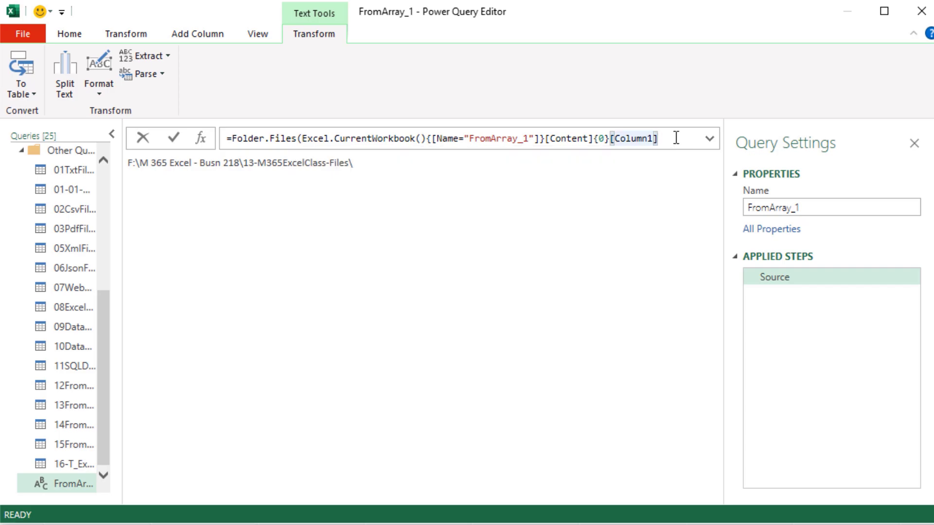
{"action": "type", "text": ")"}
{"action": "key", "text": "Return"}
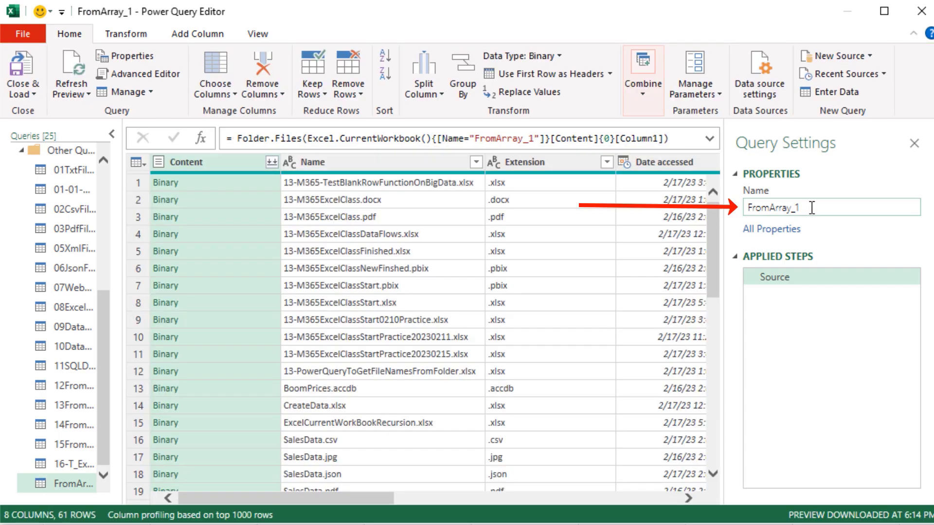
Rename the query from FromArray_1 to DynamicFolderPath.
{"action": "left_click_drag", "start_coordinate": [811, 207], "coordinate": [734, 213]}
{"action": "type", "text": "DynamicFolderPath"}
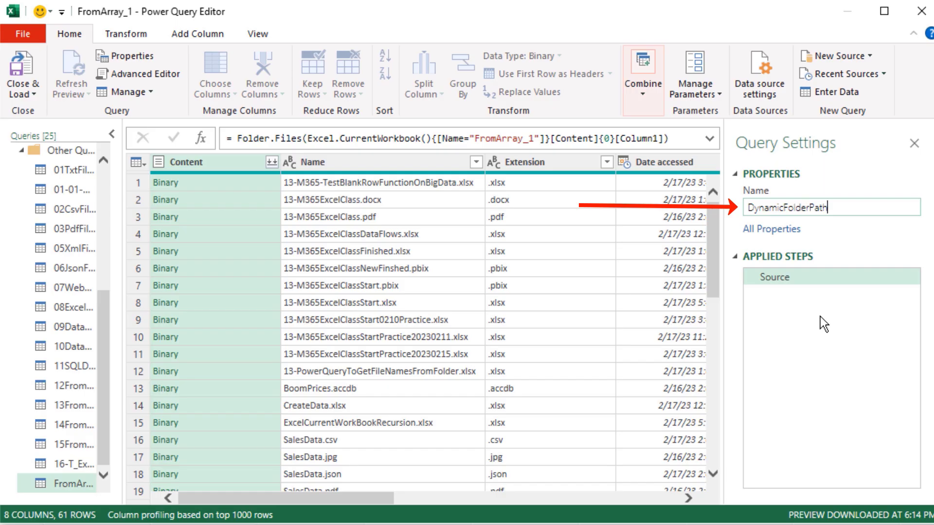
{"action": "key", "text": "Return"}
{"action": "left_click_drag", "start_coordinate": [228, 417], "coordinate": [280, 418]}
{"action": "scroll", "coordinate": [195, 438], "scroll_direction": "down", "scroll_amount": 1}
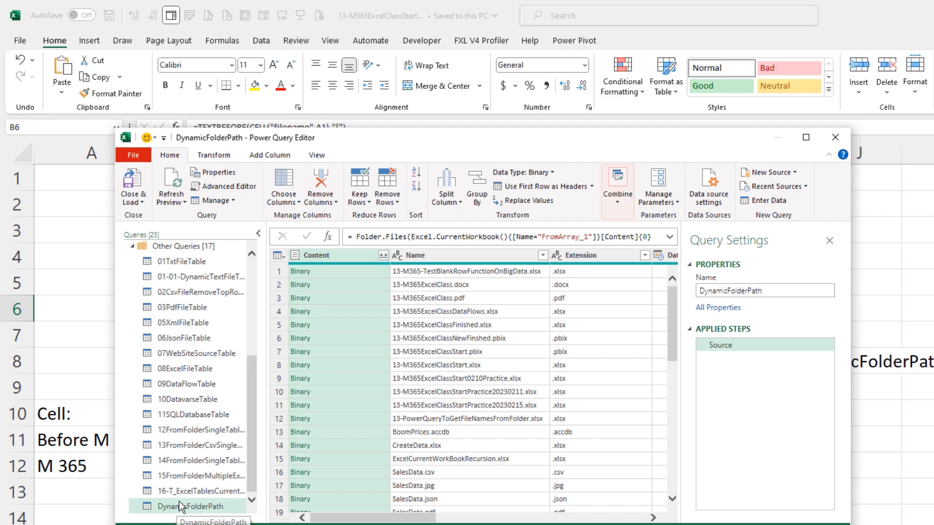
Load DynamicFolderPath through Close & Load To as Only Create Connection.
{"action": "left_click", "coordinate": [141, 206]}
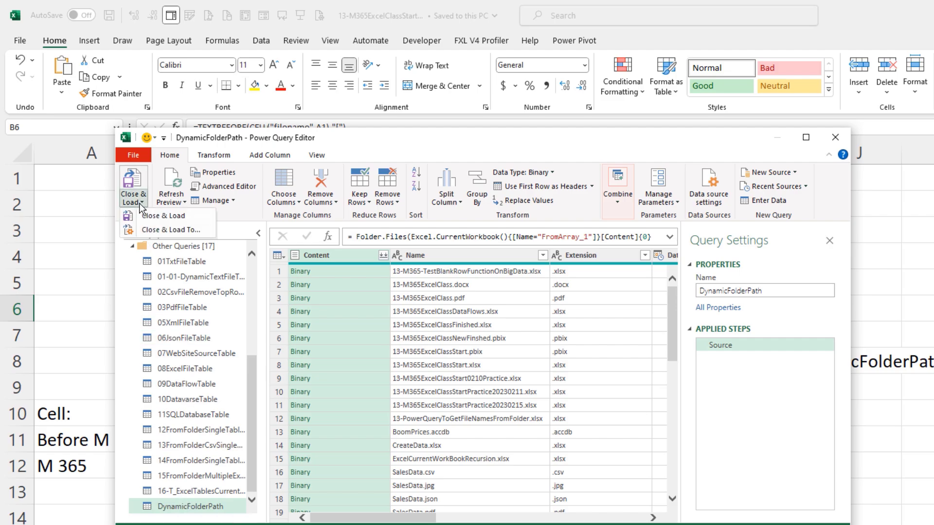
{"action": "left_click", "coordinate": [155, 232]}
{"action": "left_click", "coordinate": [248, 328]}
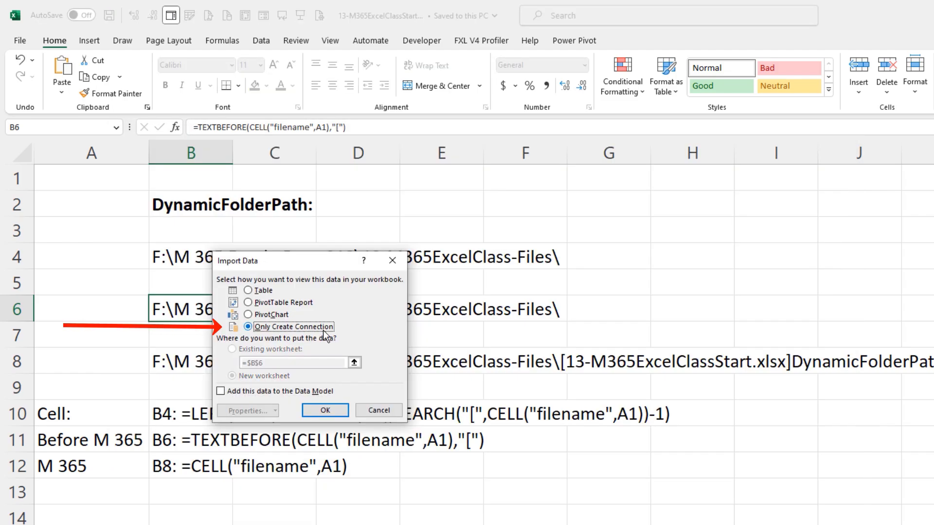
{"action": "left_click", "coordinate": [326, 410]}
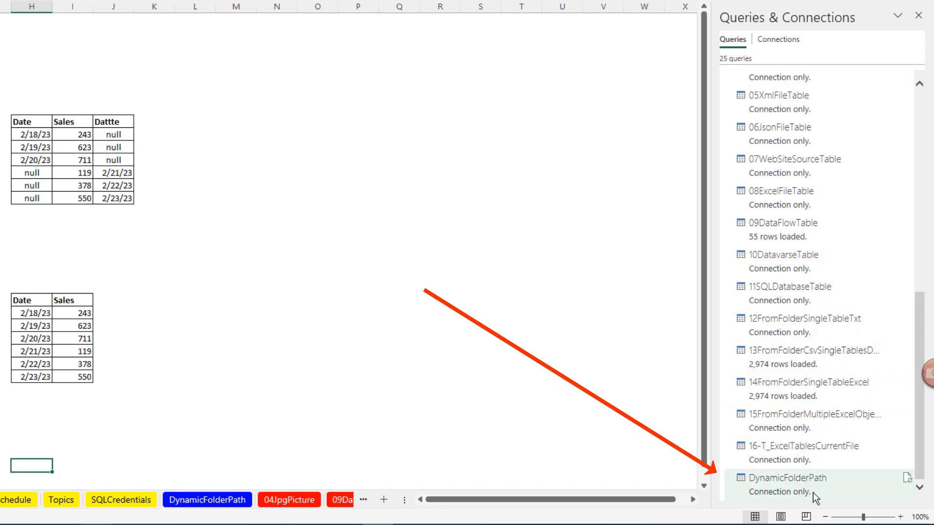
Create DynamicFolderPath (2) as a Reference to DynamicFolderPath from Queries & Connections.
{"action": "mouse_move", "coordinate": [807, 490]}
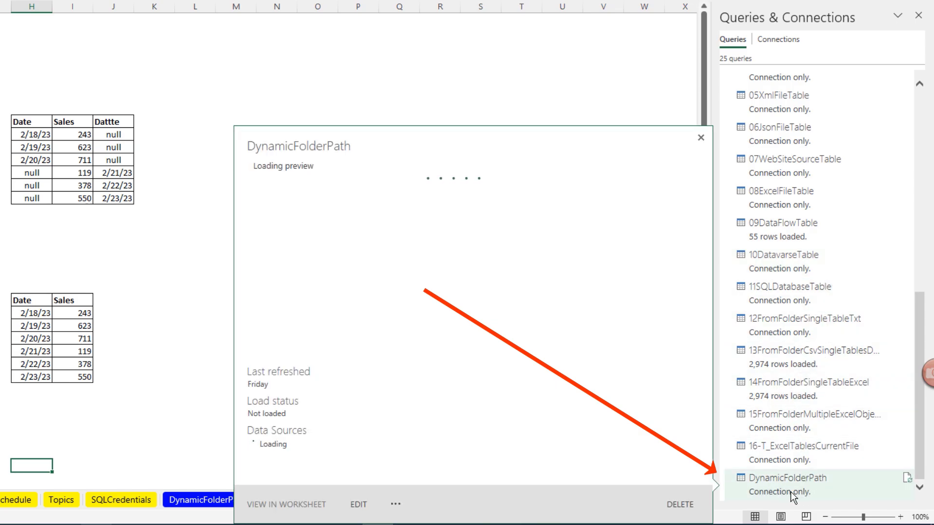
{"action": "right_click", "coordinate": [776, 483]}
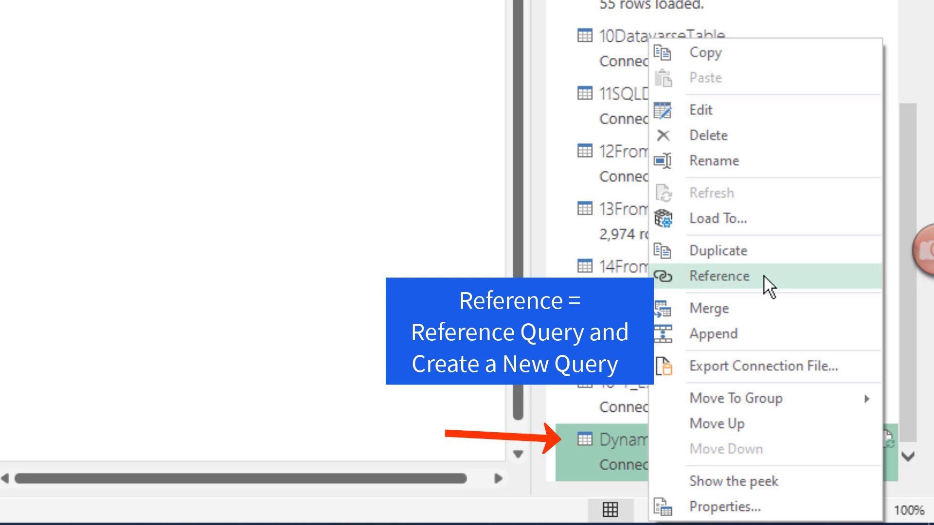
{"action": "left_click", "coordinate": [734, 276]}
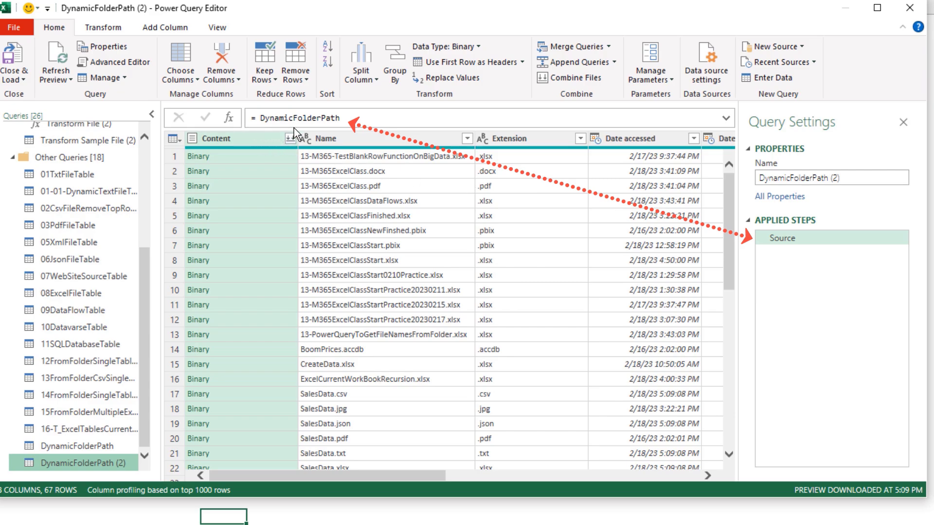
Copy the folder name 16InconsistentFieldNames from File Explorer.
{"action": "triple_click", "coordinate": [854, 177]}
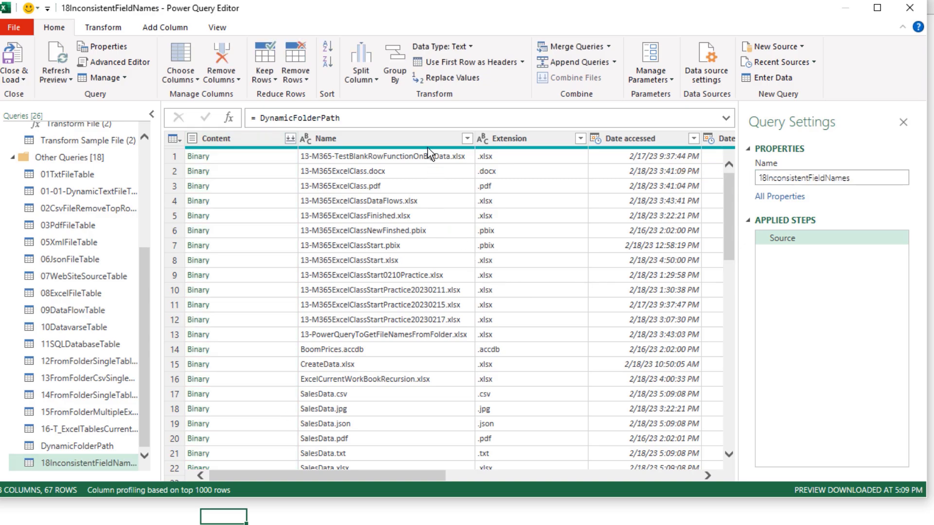
{"action": "mouse_move", "coordinate": [427, 146]}
{"action": "left_click_drag", "start_coordinate": [431, 477], "coordinate": [711, 474]}
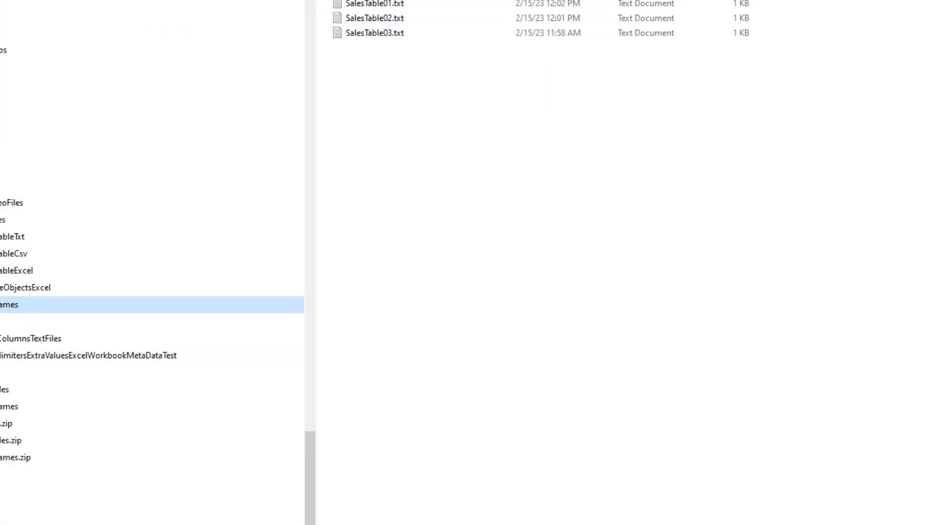
{"action": "key", "text": "F2"}
{"action": "key", "text": "ctrl+c"}
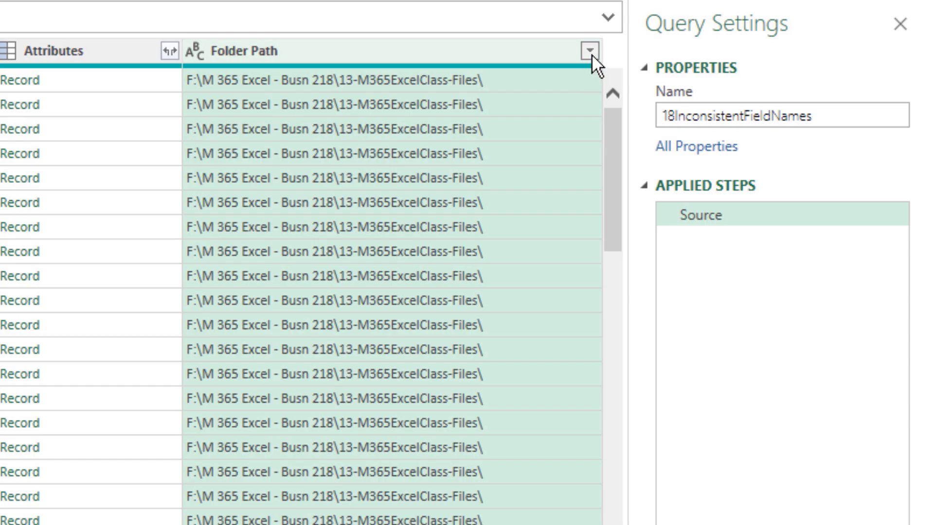
Filter Folder Path to contain 16InconsistentFieldNames, leaving only SalesTable01–03.txt.
{"action": "left_click", "coordinate": [590, 51]}
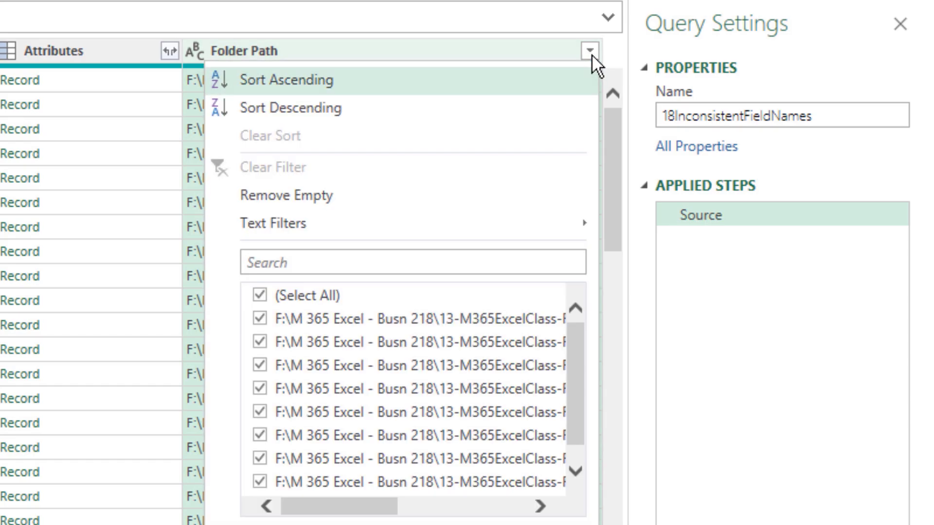
{"action": "mouse_move", "coordinate": [538, 229]}
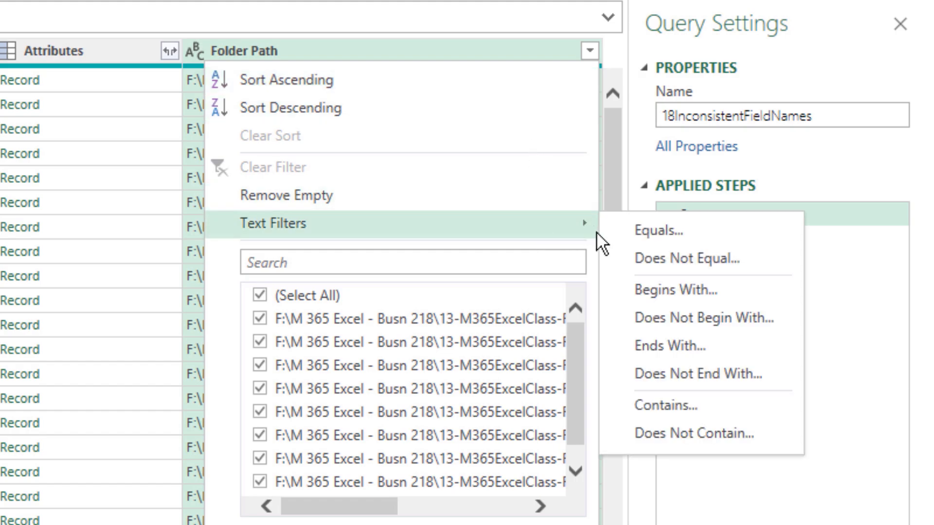
{"action": "left_click", "coordinate": [671, 414]}
{"action": "left_click", "coordinate": [194, 174]}
{"action": "key", "text": "ctrl+v"}
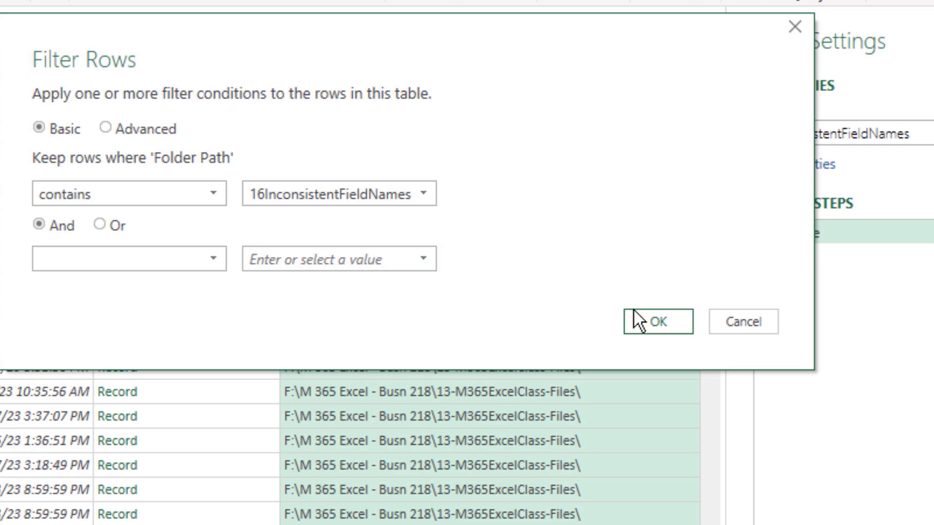
{"action": "left_click", "coordinate": [664, 323]}
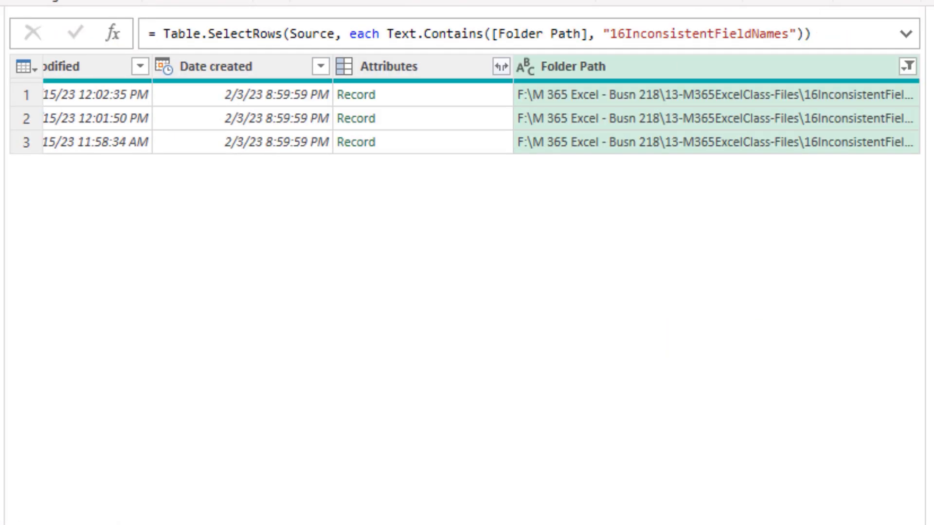
{"action": "scroll", "coordinate": [467, 104], "scroll_direction": "left", "scroll_amount": 10}
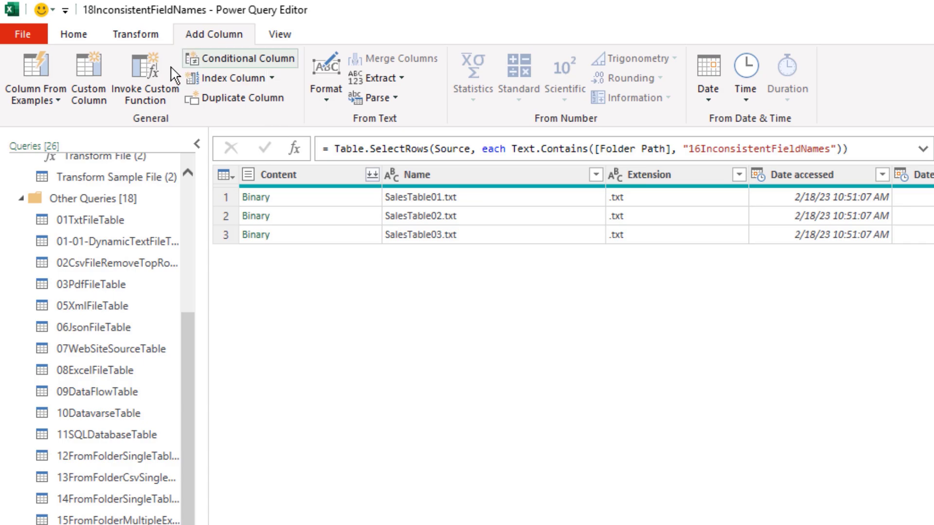
Add custom column GetCsvTablesNoFieldNames, entering Csv.Document([Content],2,"#(tab)", as the formula so far.
{"action": "left_click", "coordinate": [88, 87]}
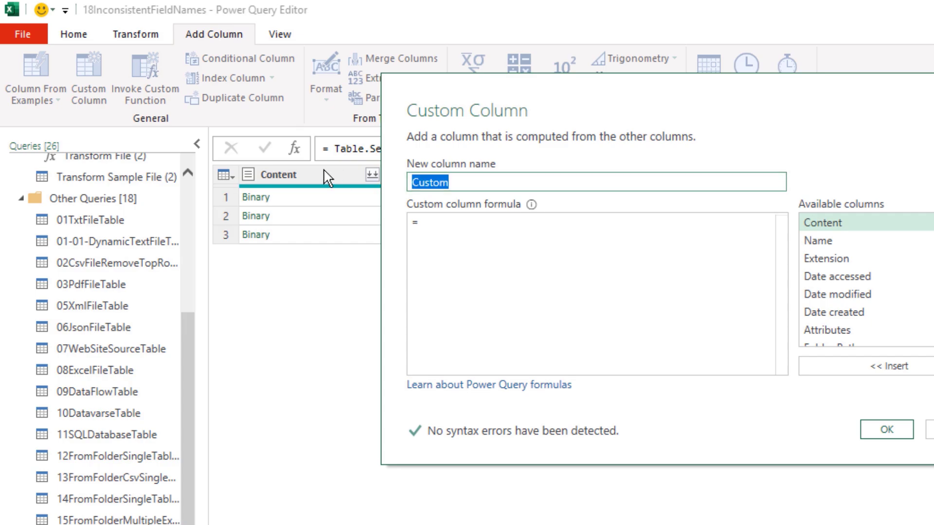
{"action": "key", "text": "ctrl+v"}
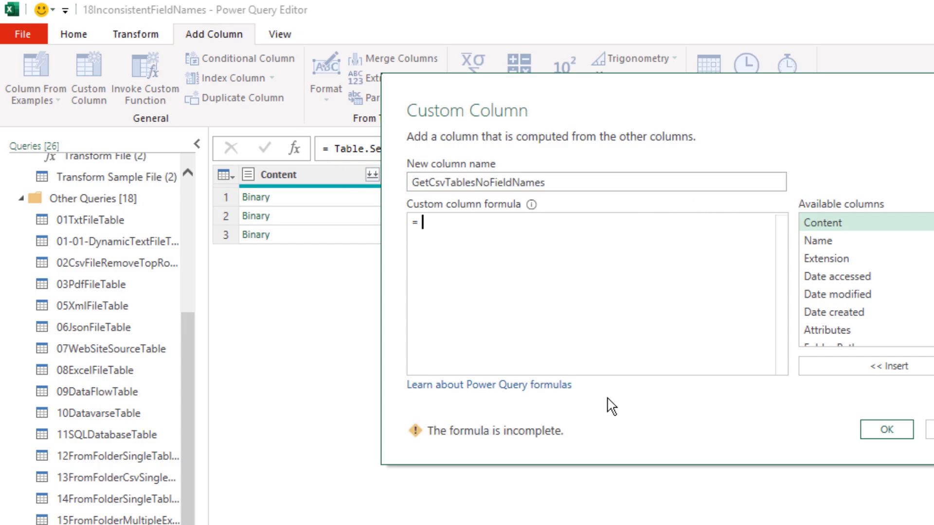
{"action": "type", "text": "Csv."}
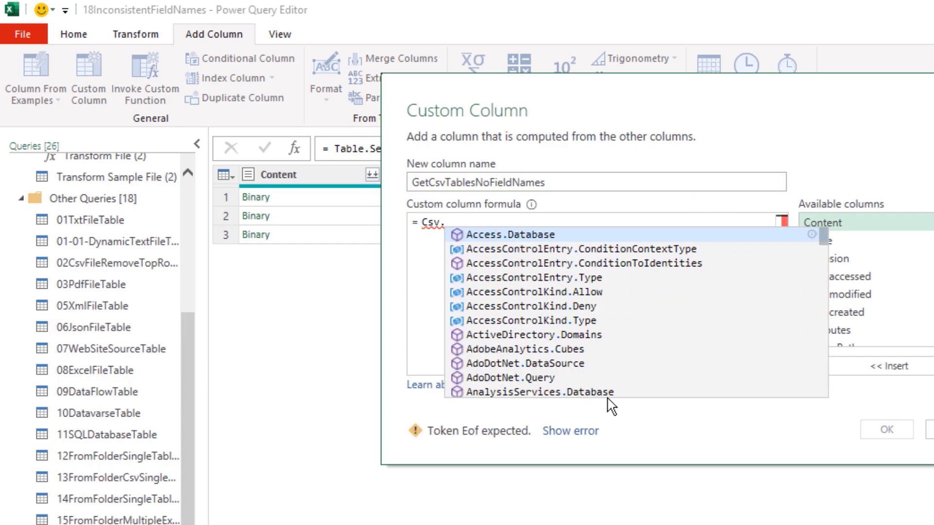
{"action": "type", "text": "Do"}
{"action": "key", "text": "Tab"}
{"action": "type", "text": "("}
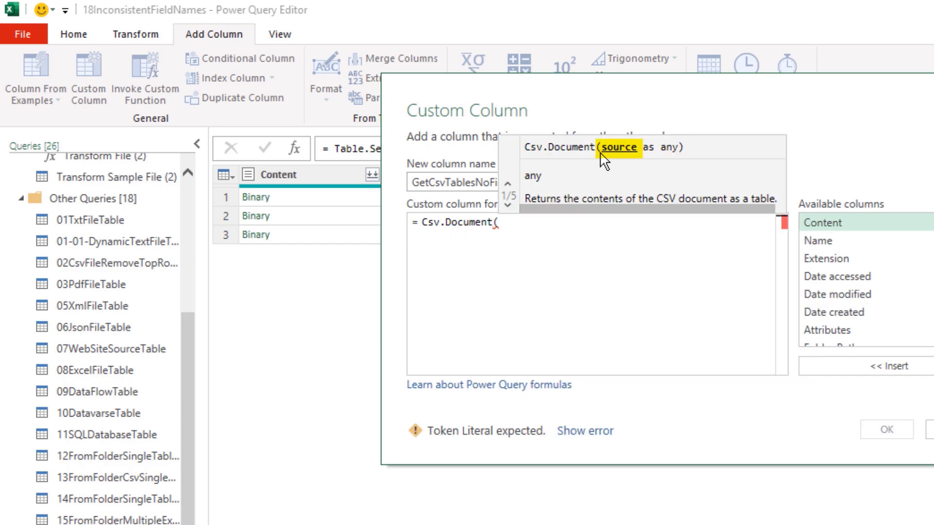
{"action": "double_click", "coordinate": [830, 222]}
{"action": "type", "text": ","}
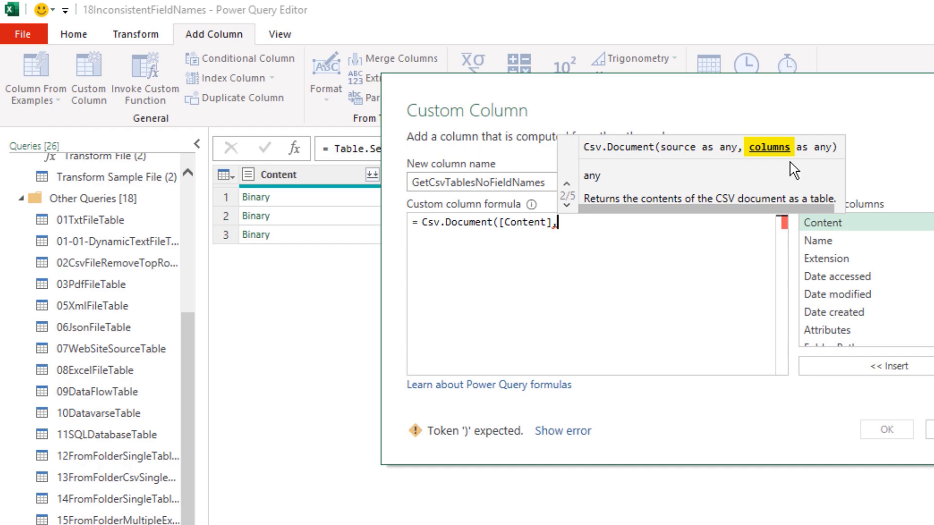
{"action": "type", "text": "2"}
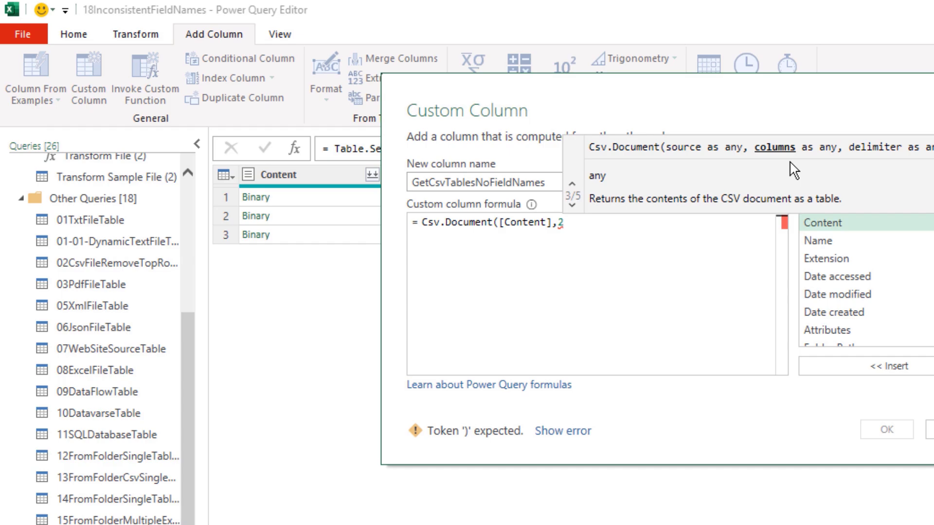
{"action": "type", "text": ","}
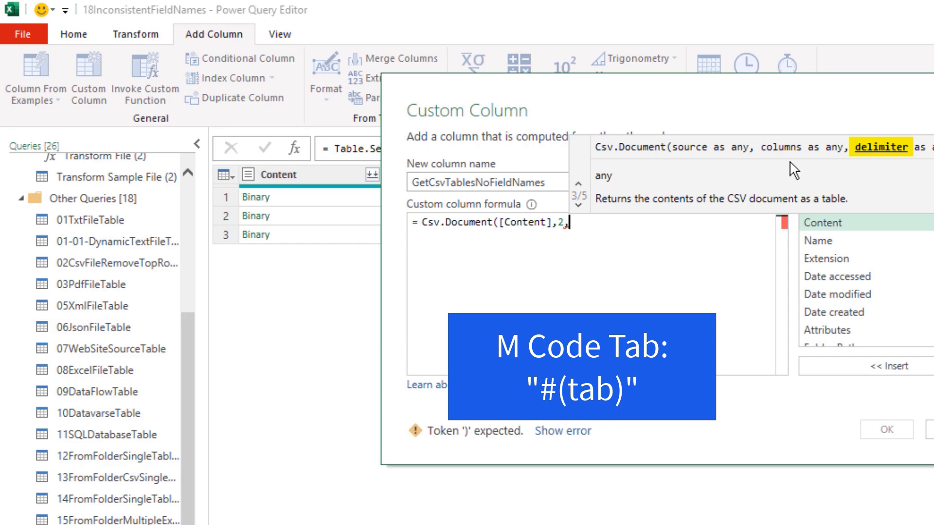
{"action": "type", "text": "\"#"}
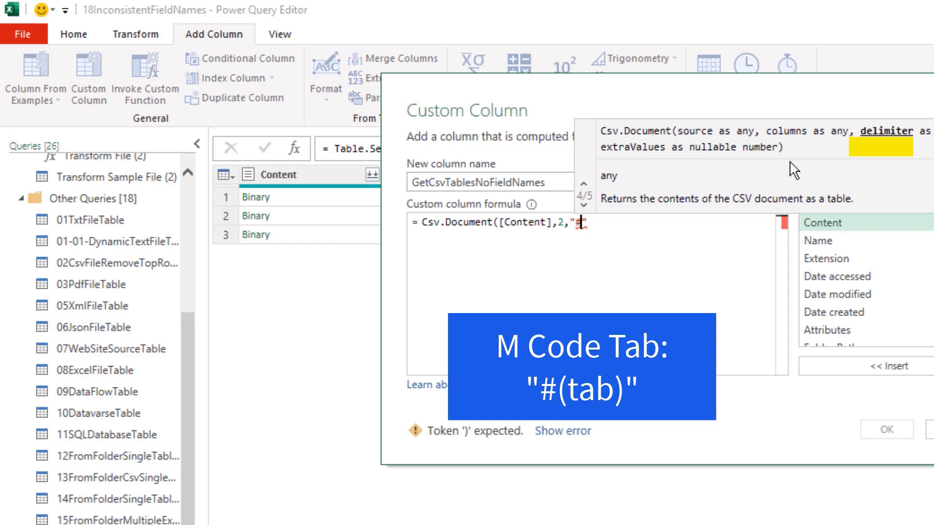
{"action": "type", "text": "(tab"}
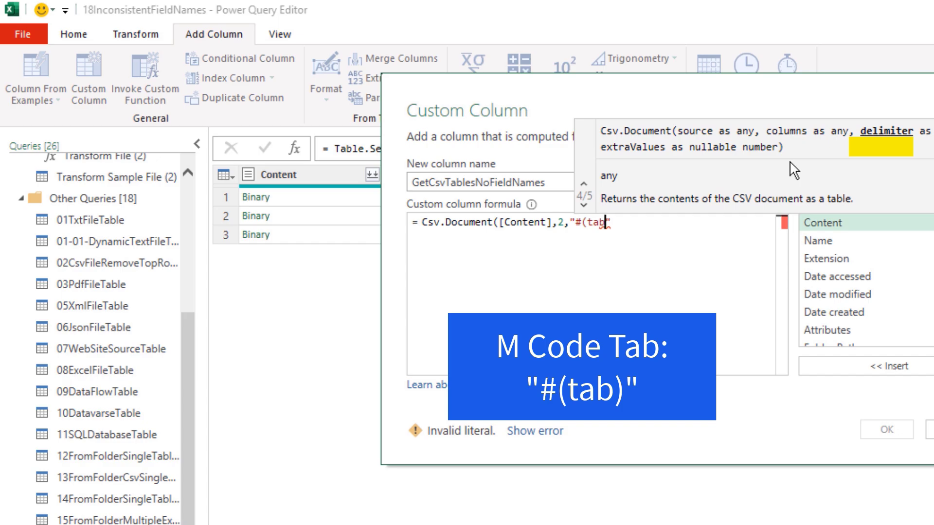
{"action": "type", "text": ")"}
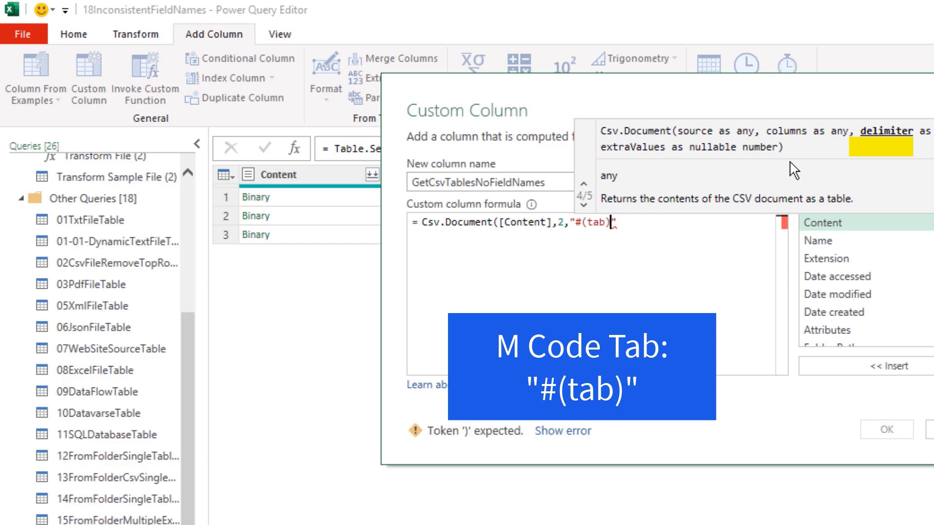
{"action": "type", "text": "\","}
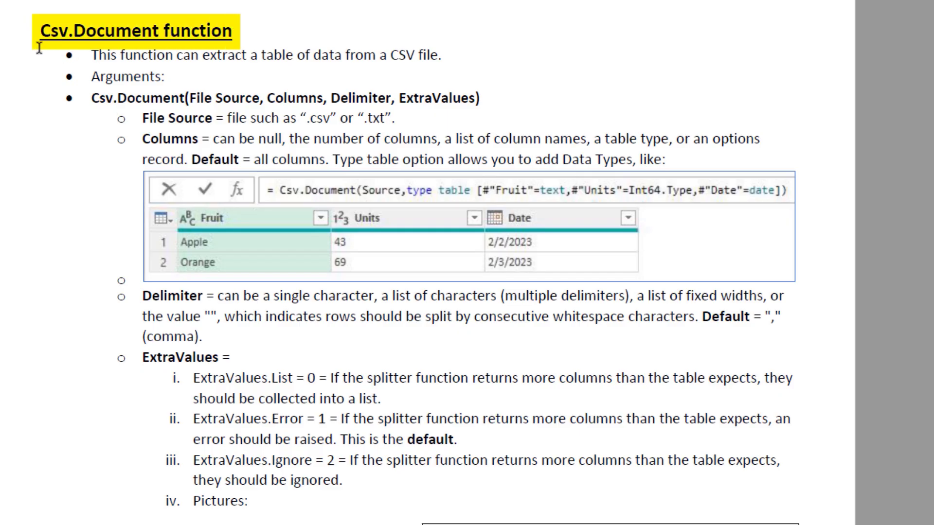
{"action": "scroll", "coordinate": [382, 353], "scroll_direction": "down", "scroll_amount": 1}
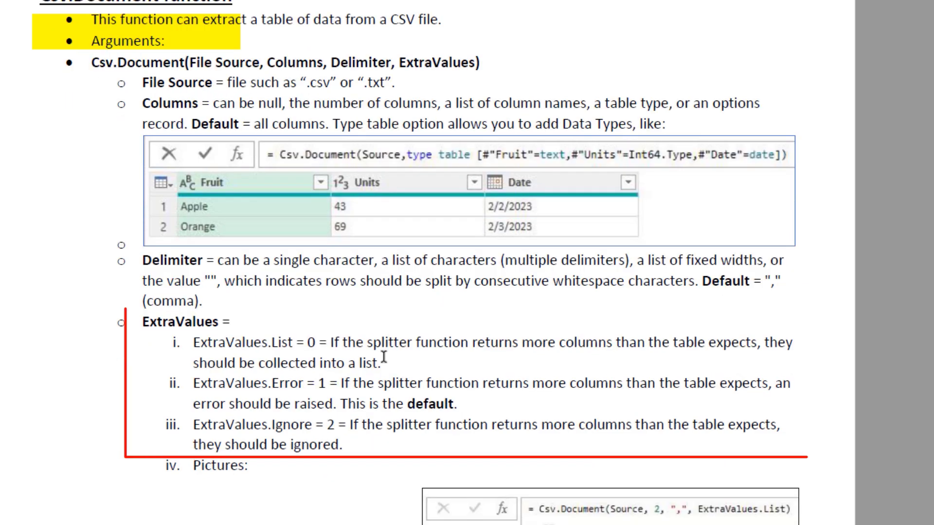
{"action": "scroll", "coordinate": [303, 456], "scroll_direction": "down", "scroll_amount": 5}
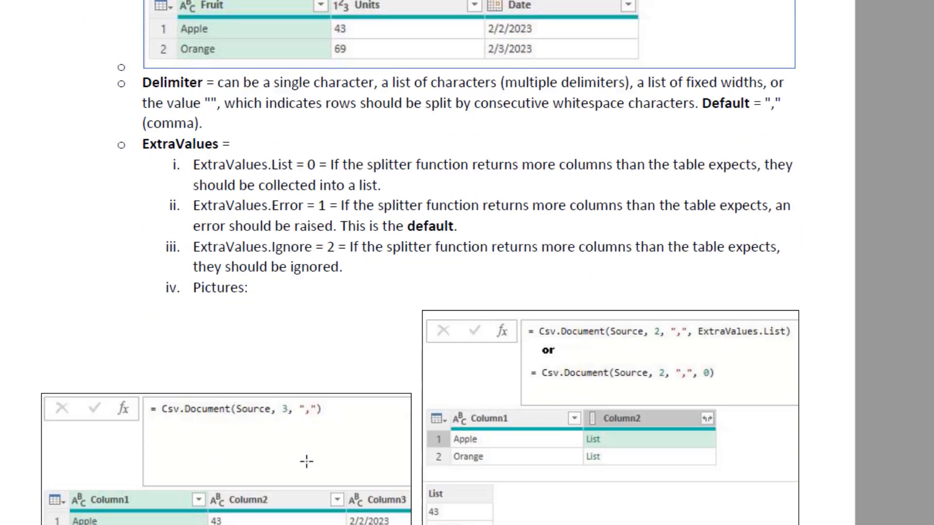
{"action": "scroll", "coordinate": [306, 462], "scroll_direction": "down", "scroll_amount": 8}
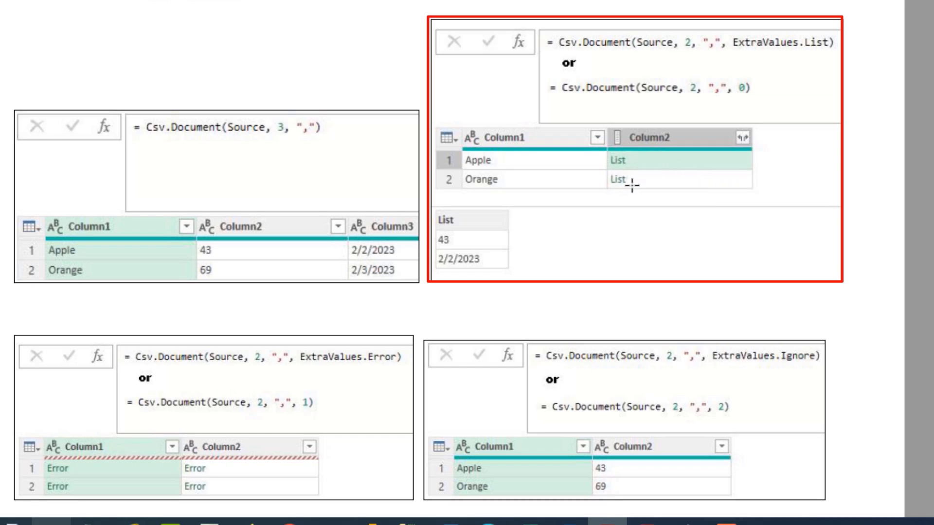
{"action": "scroll", "coordinate": [386, 302], "scroll_direction": "down", "scroll_amount": 2}
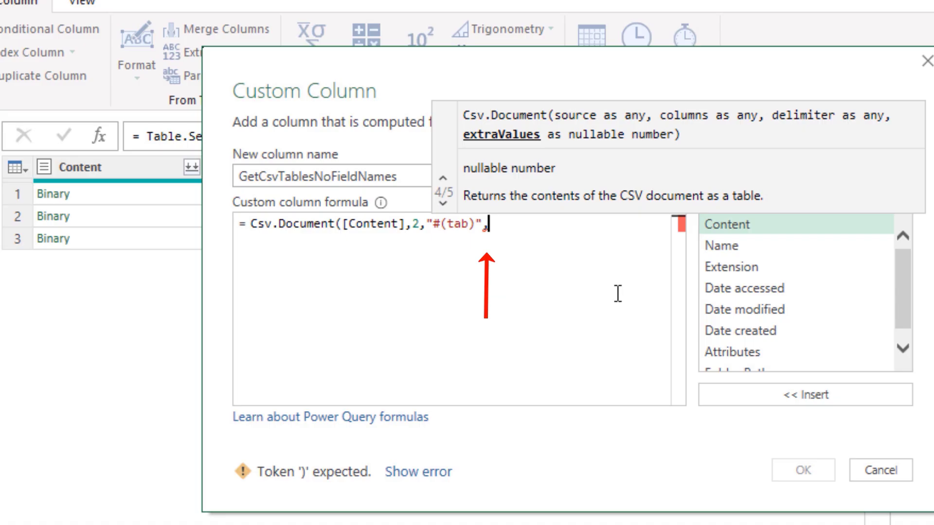
Complete the formula as Csv.Document([Content],2,"#(tab)") and create the column.
{"action": "key", "text": "BackSpace"}
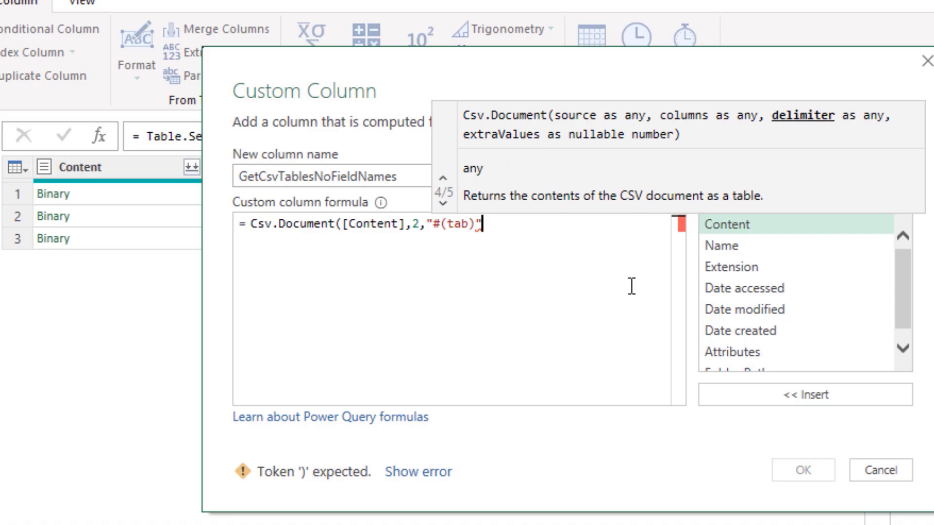
{"action": "type", "text": ")"}
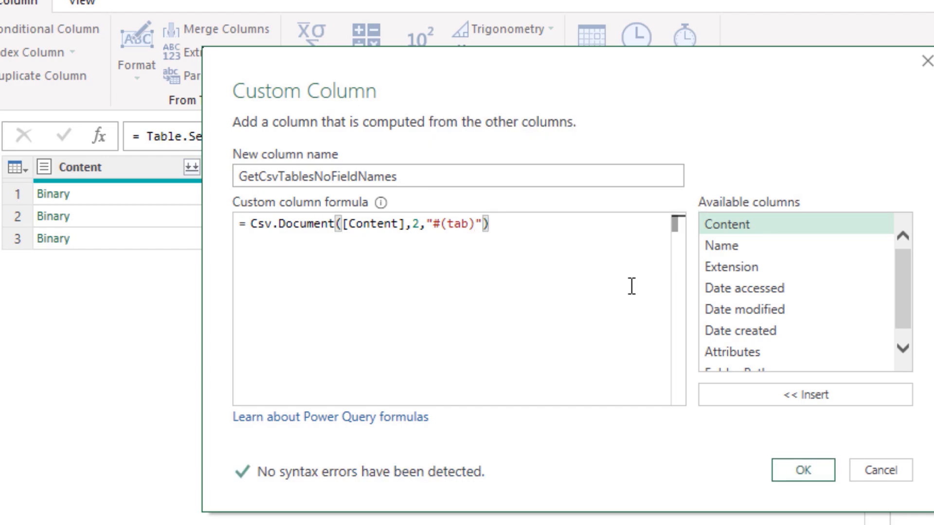
{"action": "left_click", "coordinate": [804, 470]}
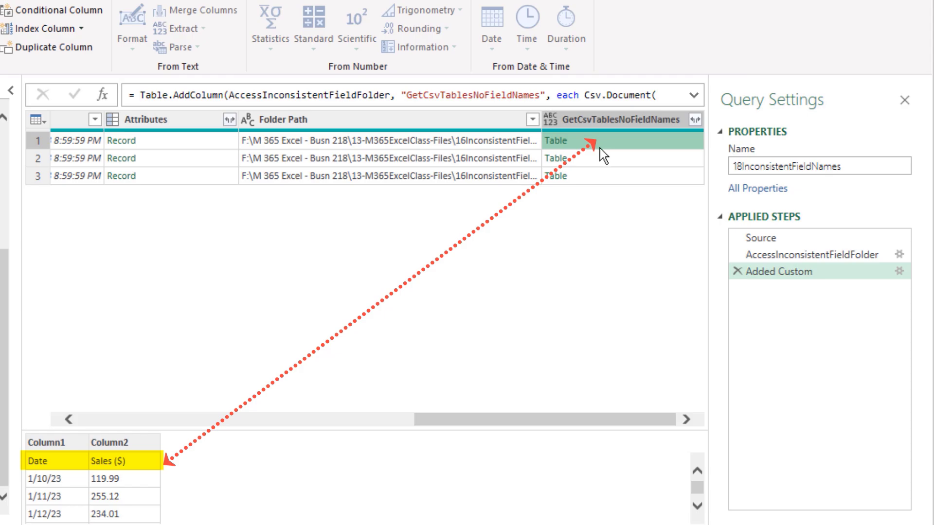
Preview each file's extracted table and expand the formula bar to check parentheses.
{"action": "left_click", "coordinate": [599, 162]}
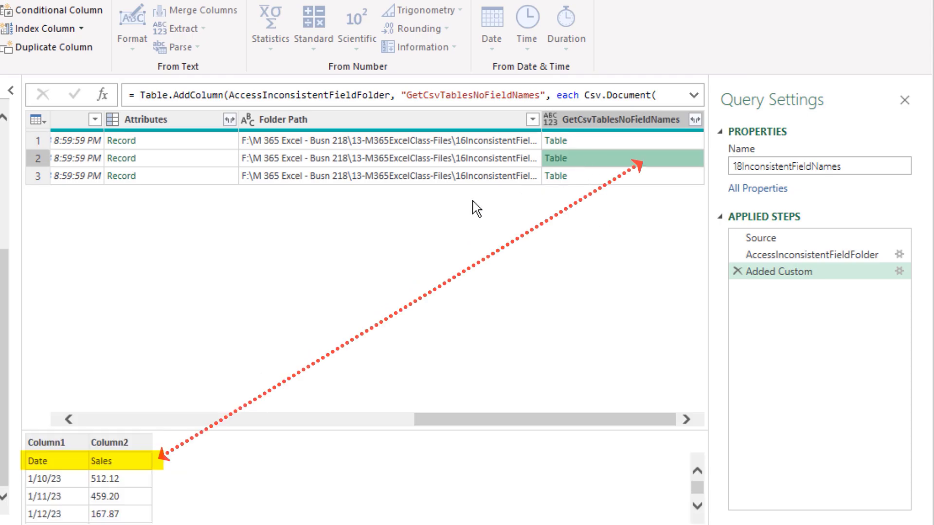
{"action": "left_click", "coordinate": [598, 179]}
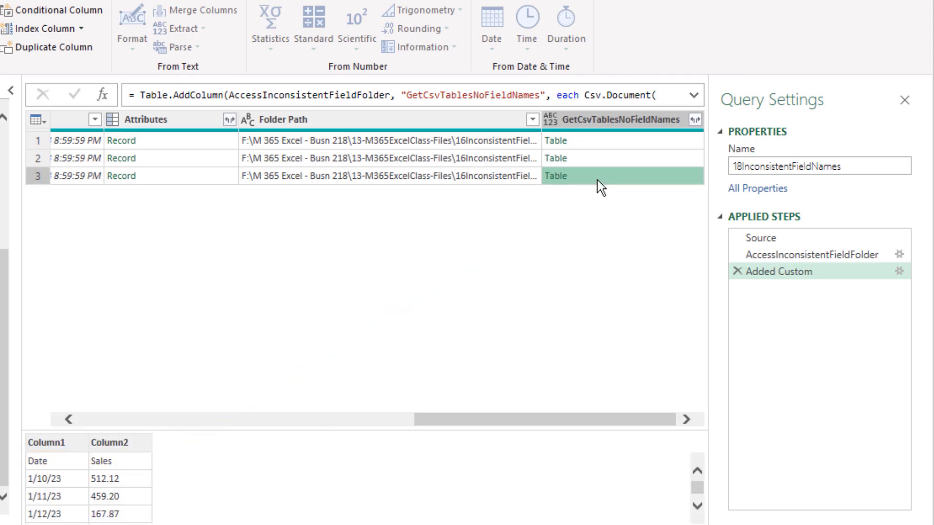
{"action": "left_click", "coordinate": [599, 140]}
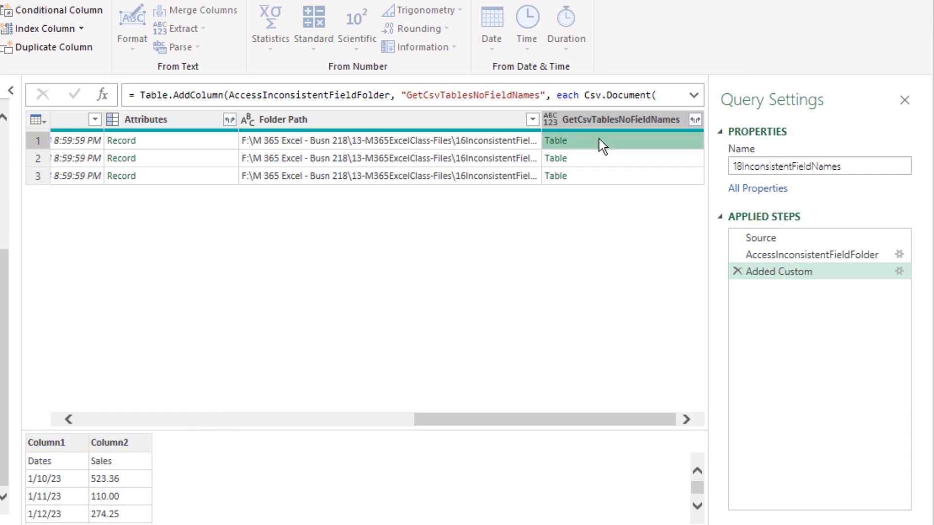
{"action": "left_click", "coordinate": [693, 96]}
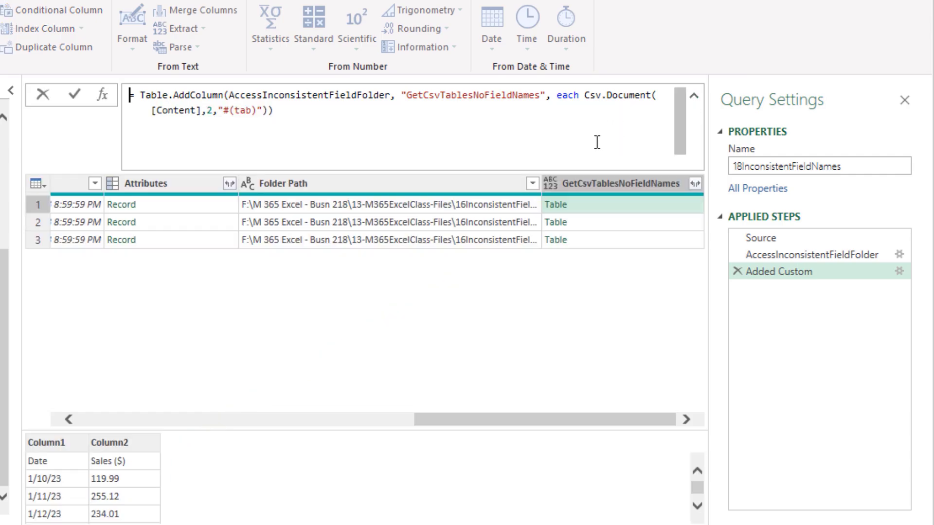
{"action": "left_click", "coordinate": [661, 97]}
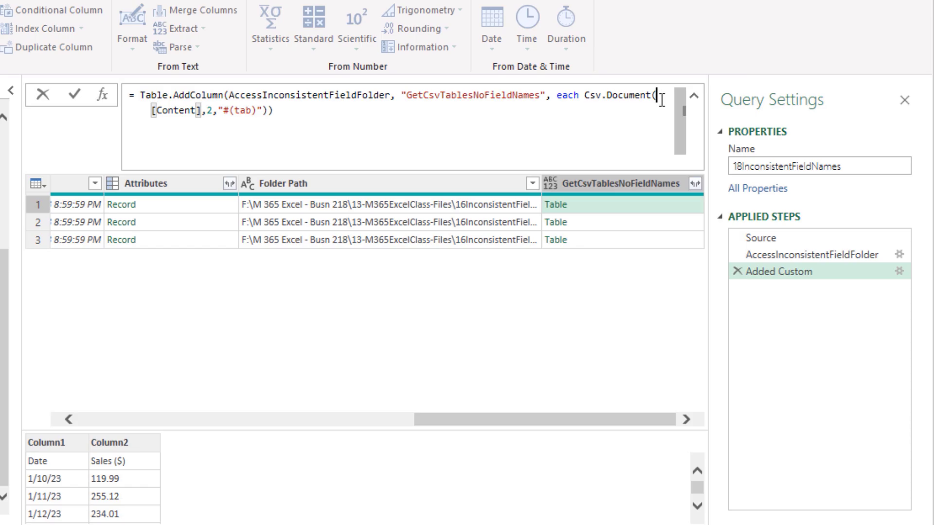
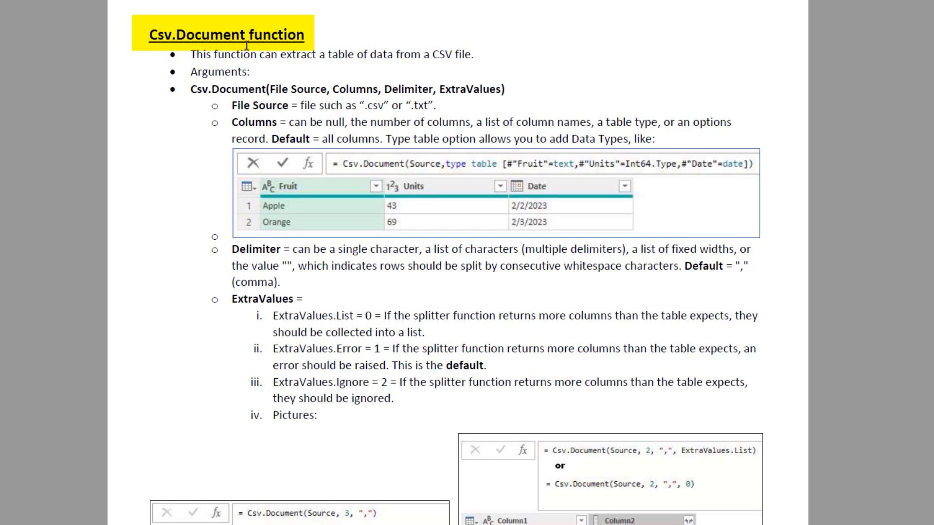
Scroll the Csv.Document notes past the Encoding list to the CsvStyle and QuoteStyle examples.
{"action": "scroll", "coordinate": [484, 361], "scroll_direction": "down", "scroll_amount": 1}
{"action": "scroll", "coordinate": [484, 361], "scroll_direction": "down", "scroll_amount": 15}
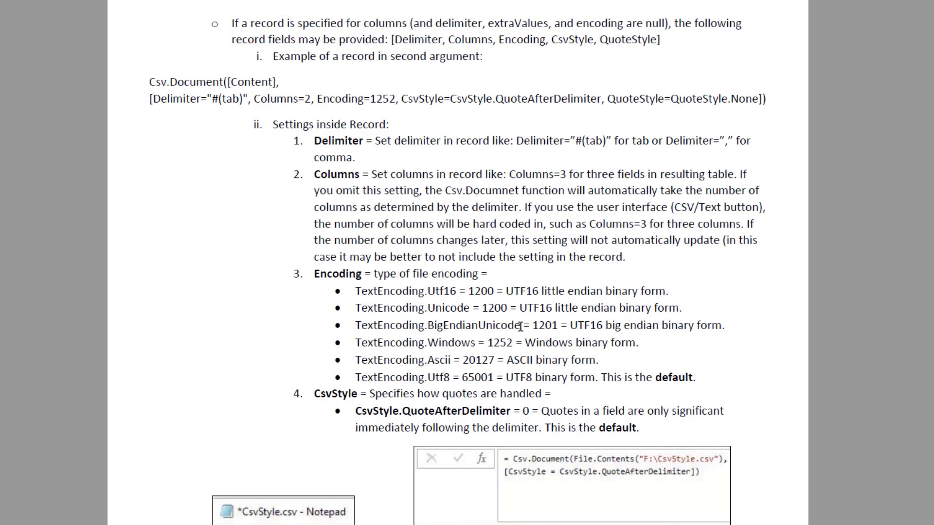
{"action": "scroll", "coordinate": [414, 291], "scroll_direction": "down", "scroll_amount": 5}
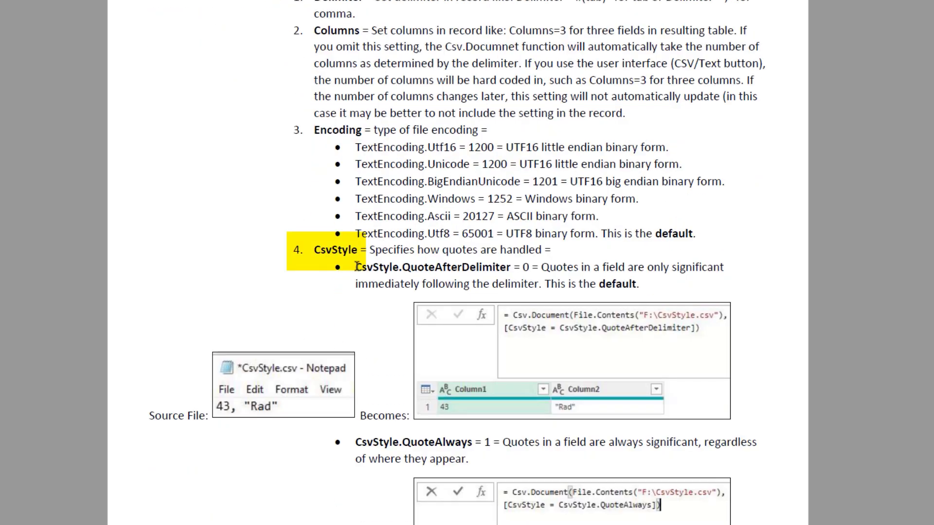
{"action": "scroll", "coordinate": [414, 333], "scroll_direction": "down", "scroll_amount": 3}
{"action": "scroll", "coordinate": [348, 197], "scroll_direction": "down", "scroll_amount": 1}
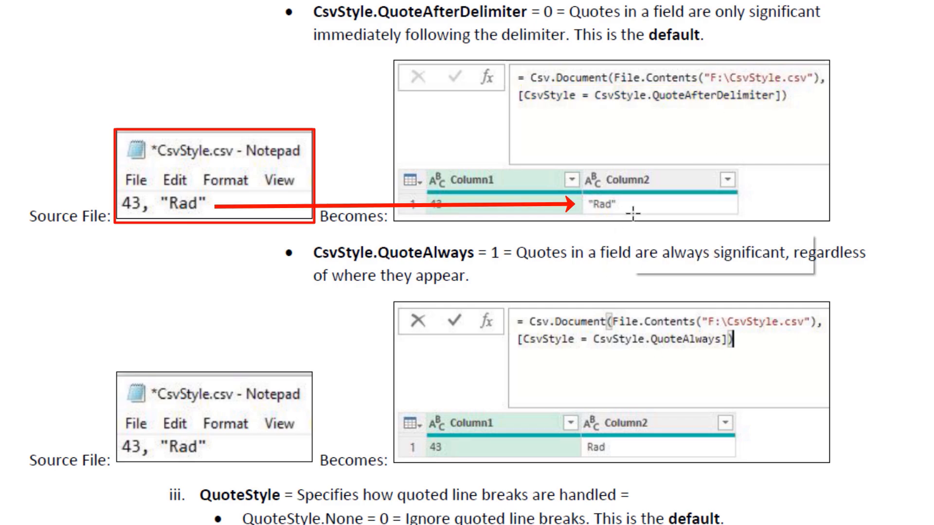
{"action": "scroll", "coordinate": [585, 219], "scroll_direction": "down", "scroll_amount": 4}
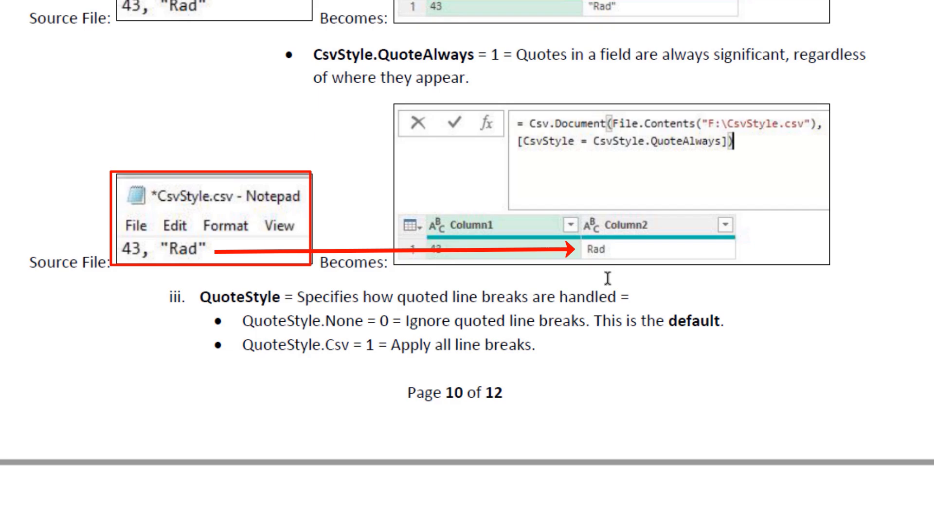
{"action": "scroll", "coordinate": [608, 278], "scroll_direction": "down", "scroll_amount": 5}
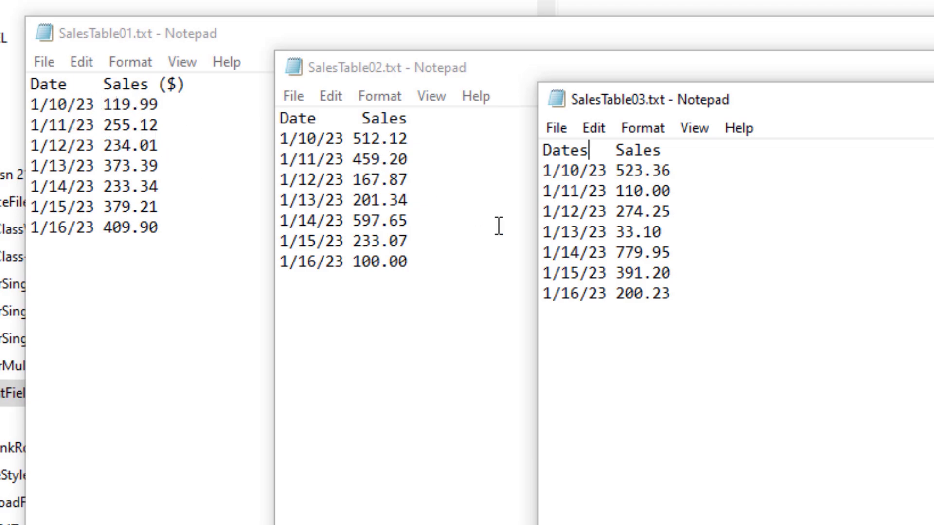
Compare header rows by bringing SalesTable01, SalesTable03 and SalesTable02 forward in turn.
{"action": "left_click", "coordinate": [82, 88]}
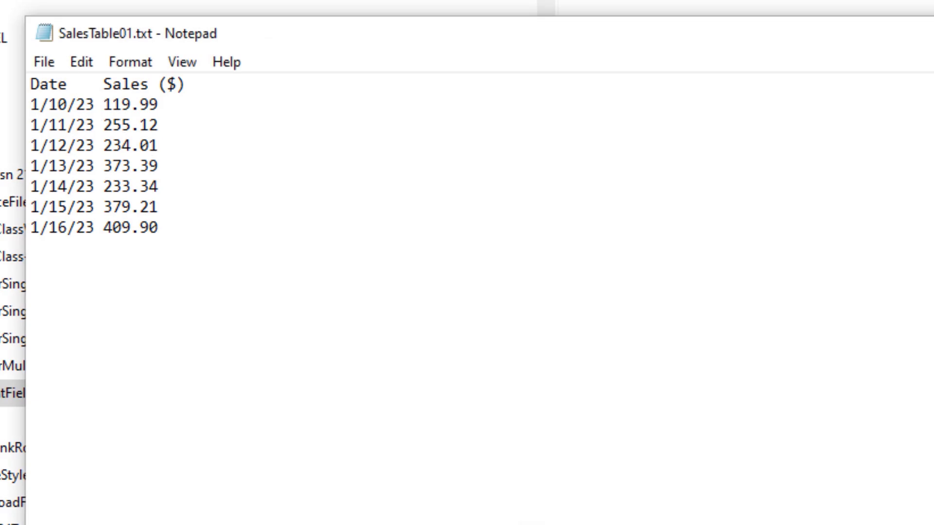
{"action": "key", "text": "alt+Tab"}
{"action": "key", "text": "alt+Tab"}
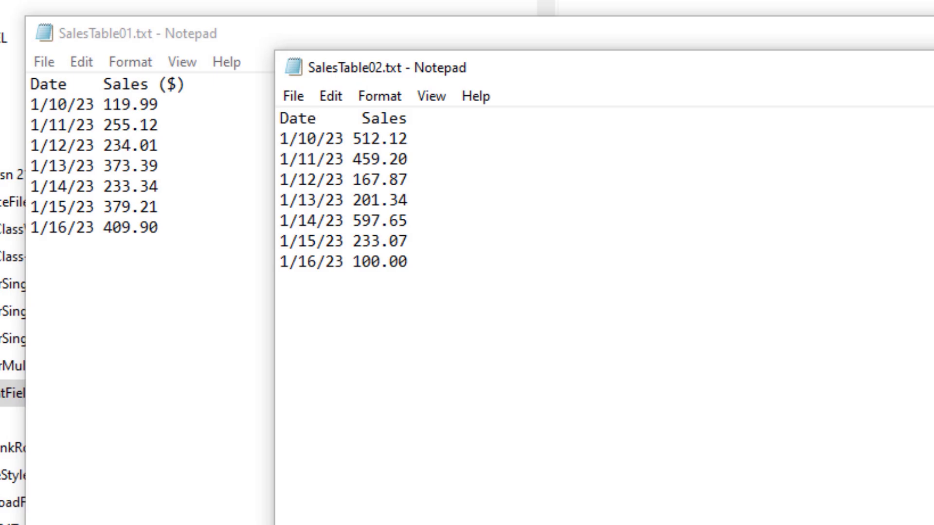
{"action": "key", "text": "alt+Tab"}
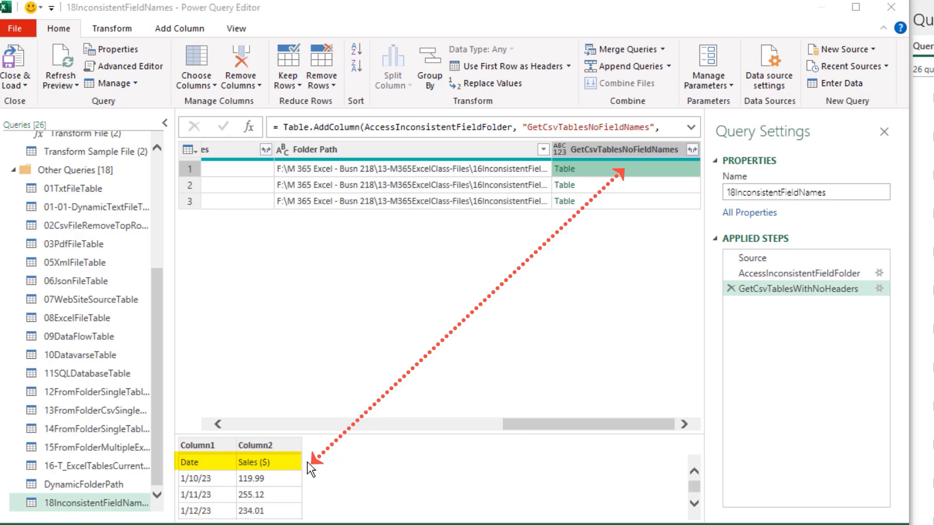
Remove the top 1 row from the GetCsvTablesNoFieldNames query, leaving two file rows.
{"action": "left_click", "coordinate": [647, 151]}
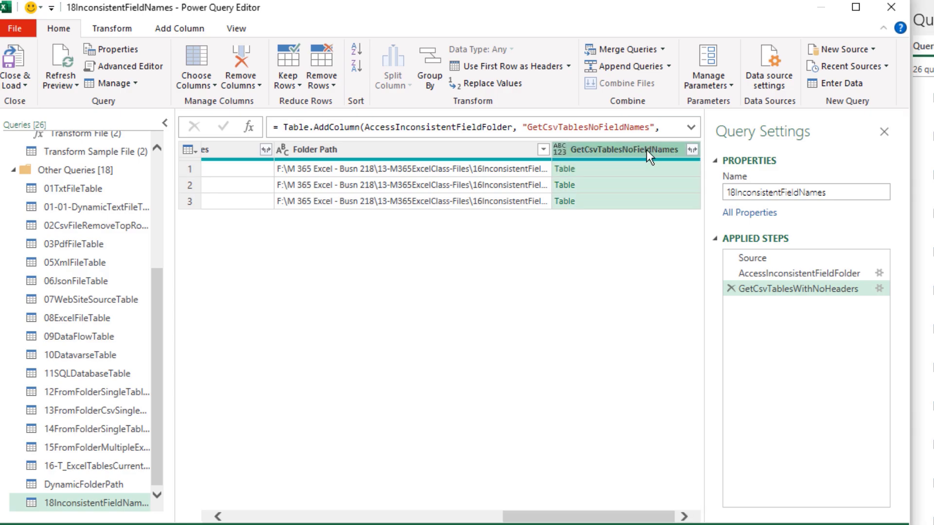
{"action": "left_click", "coordinate": [333, 87]}
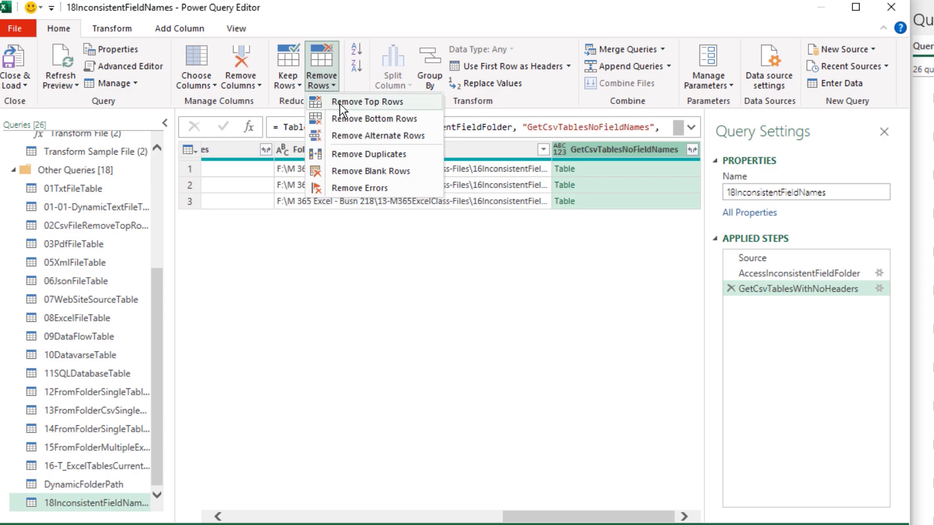
{"action": "left_click", "coordinate": [340, 103]}
{"action": "type", "text": "1"}
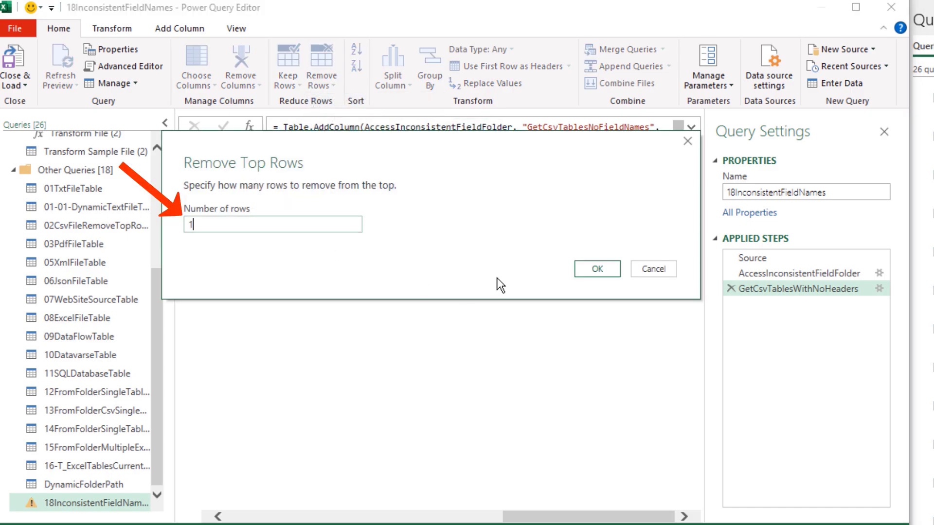
{"action": "left_click", "coordinate": [609, 272]}
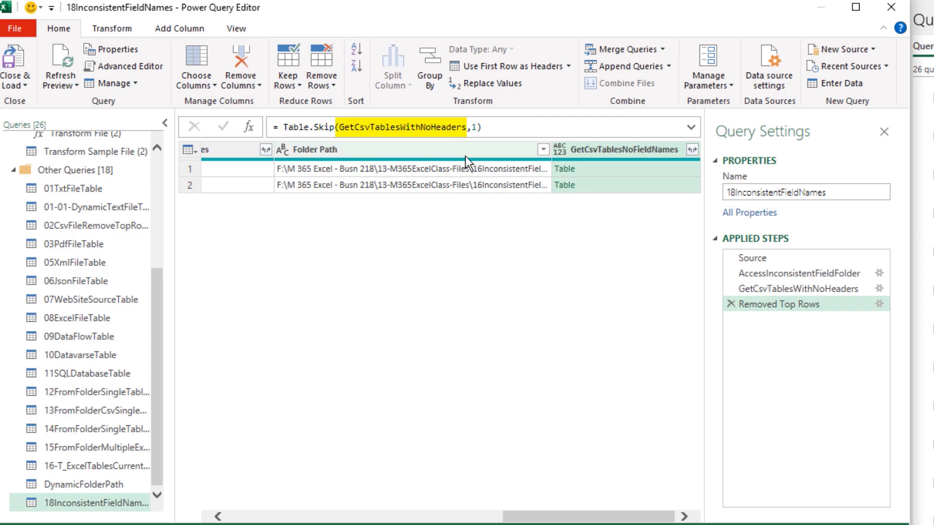
Drop Removed Top Rows and wrap Csv.Document in Table.Skip(...,1) so tables start at 1/10/23.
{"action": "left_click", "coordinate": [731, 304]}
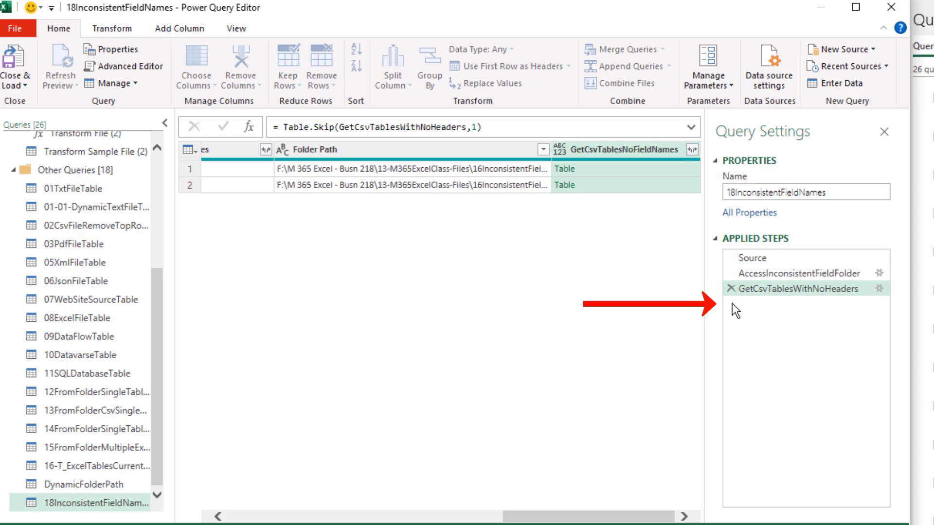
{"action": "left_click", "coordinate": [879, 289]}
{"action": "type", "text": "Table.S"}
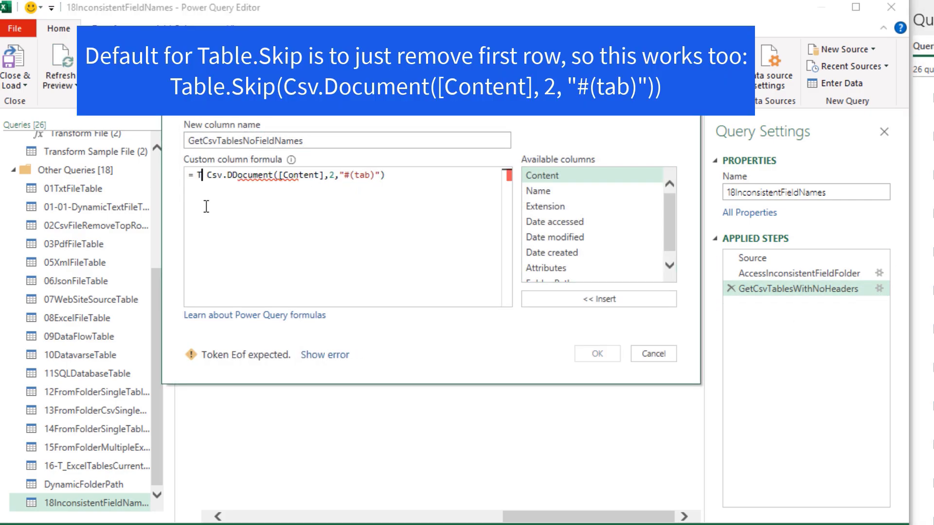
{"action": "type", "text": "kip("}
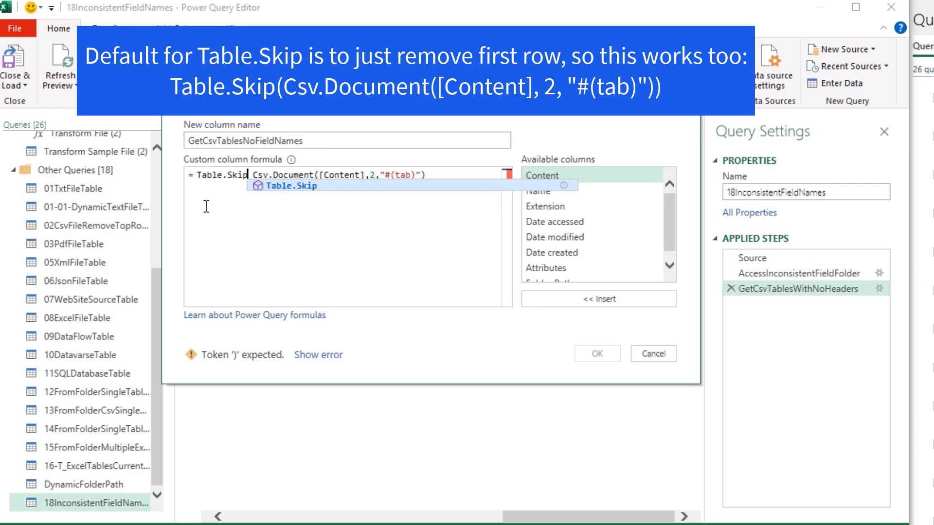
{"action": "key", "text": "Delete"}
{"action": "left_click", "coordinate": [444, 178]}
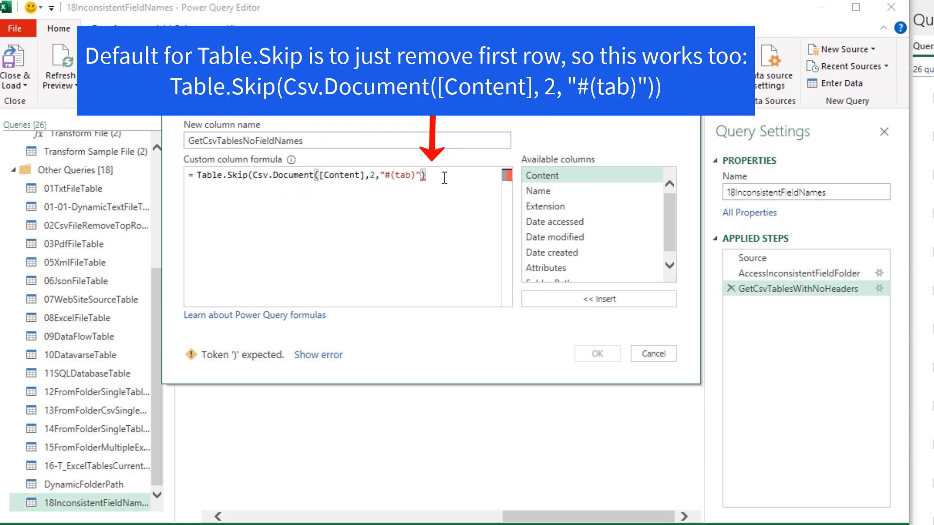
{"action": "type", "text": ",1)"}
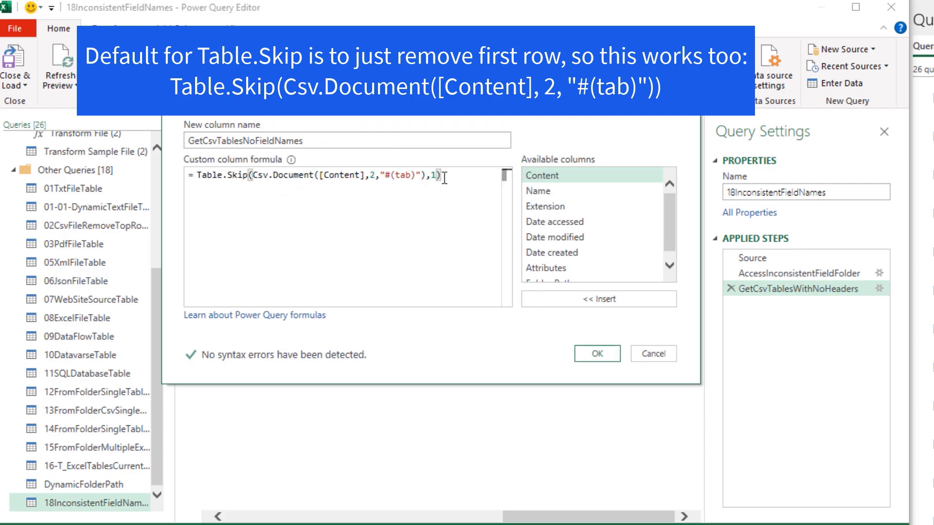
{"action": "left_click", "coordinate": [591, 349]}
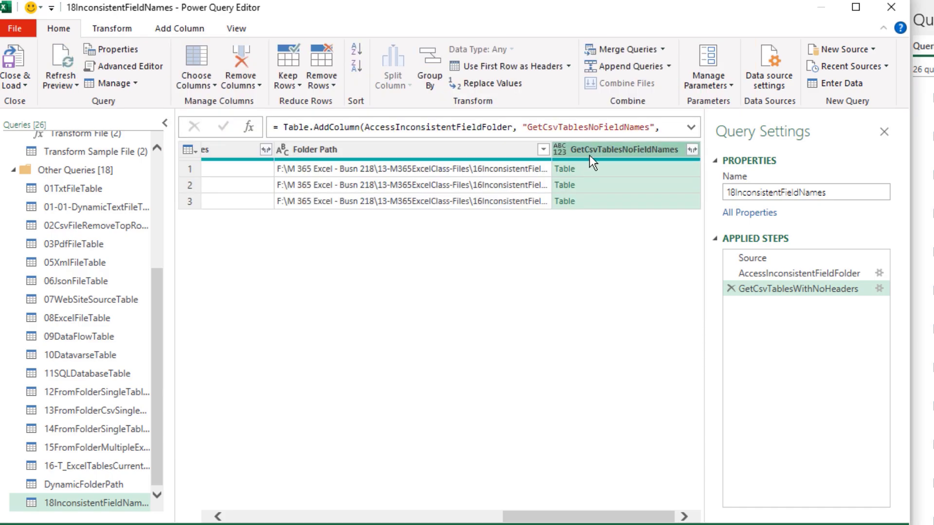
{"action": "left_click", "coordinate": [608, 171]}
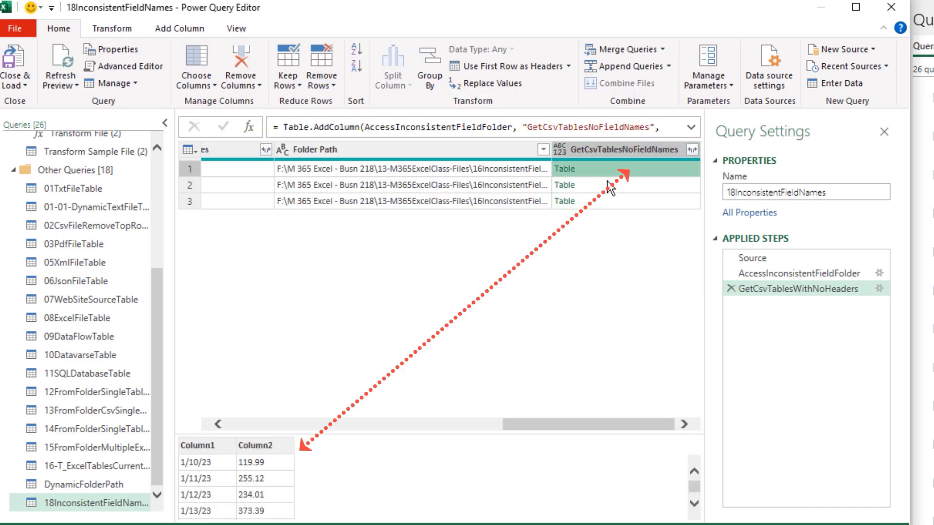
{"action": "left_click", "coordinate": [607, 184]}
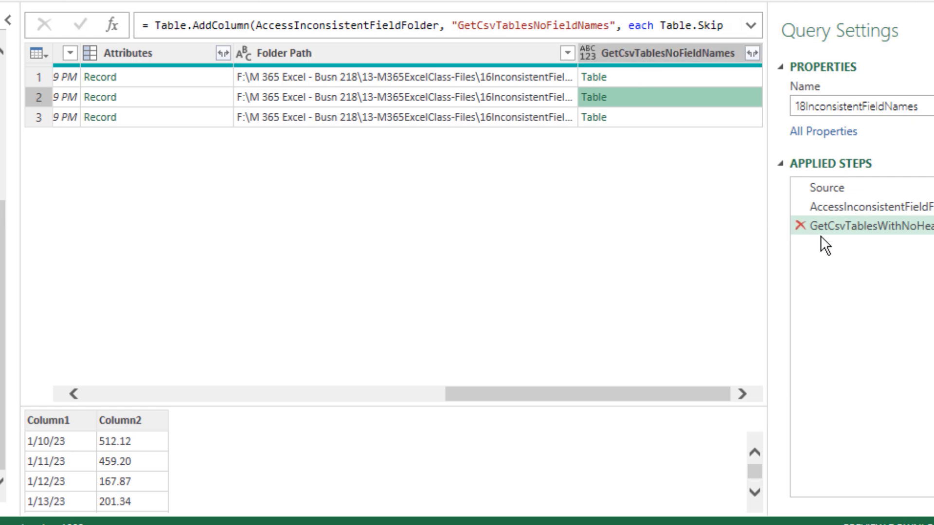
Add a Custom1 step that extracts the GetCsvTablesNoFieldNames column as a list of tables.
{"action": "left_click", "coordinate": [837, 225]}
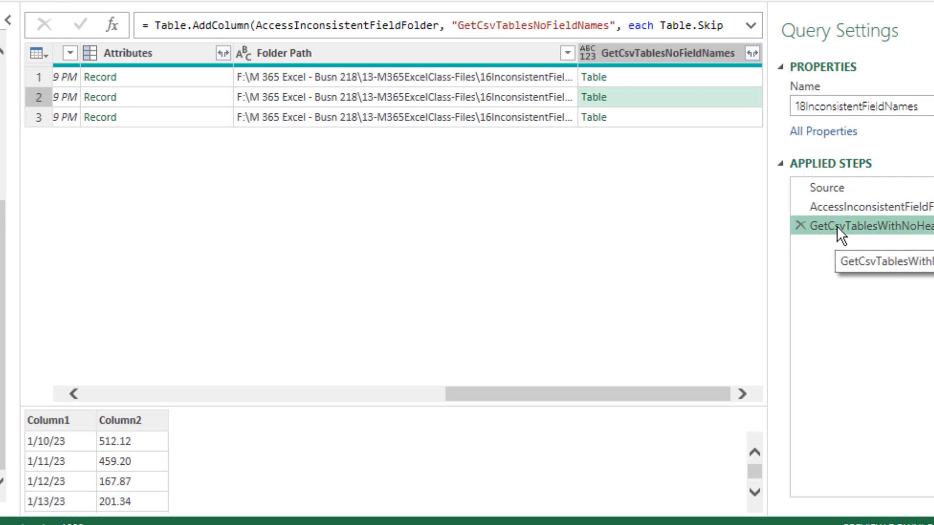
{"action": "left_click", "coordinate": [112, 26]}
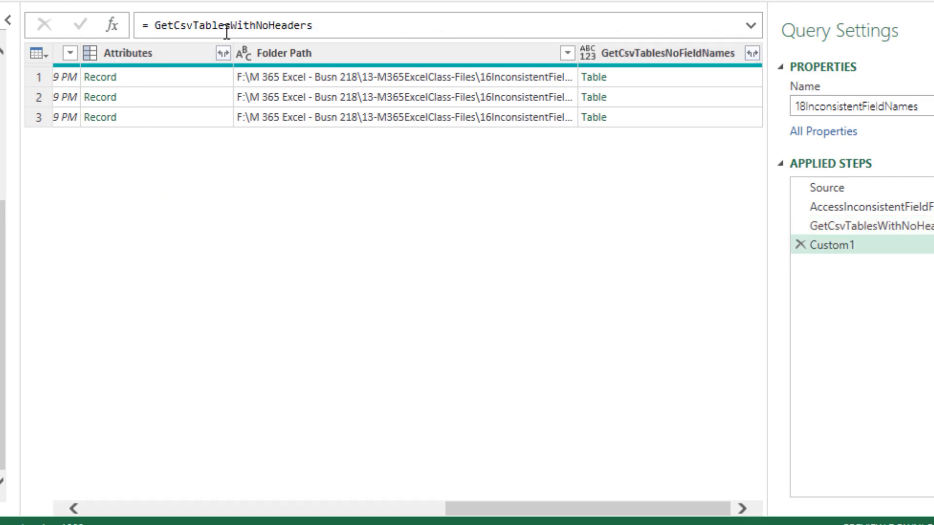
{"action": "double_click", "coordinate": [267, 26]}
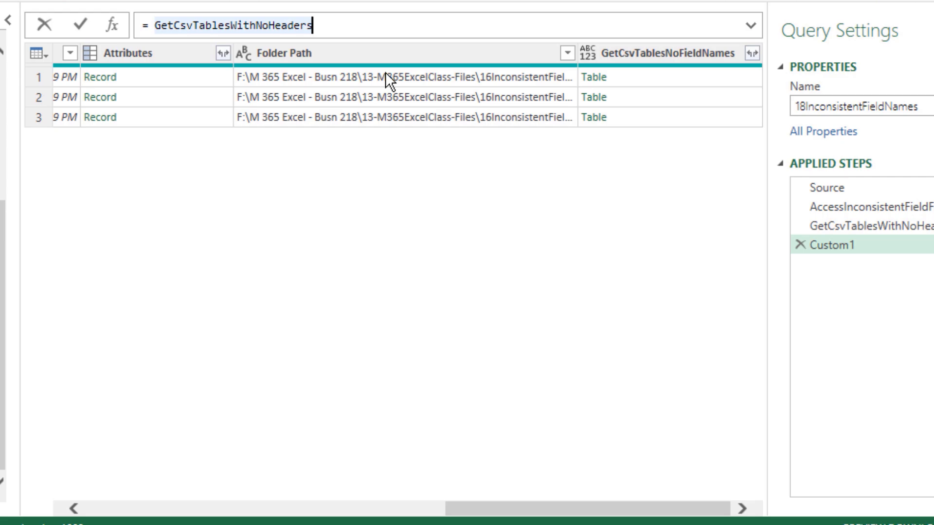
{"action": "key", "text": "End"}
{"action": "type", "text": "["}
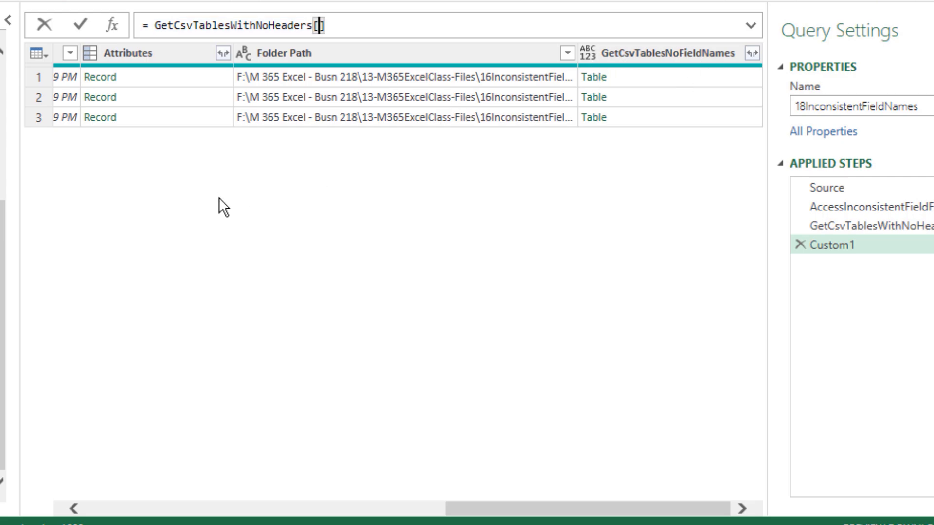
{"action": "type", "text": "GetCsvTablesNoFieldNames"}
{"action": "left_click", "coordinate": [491, 25]}
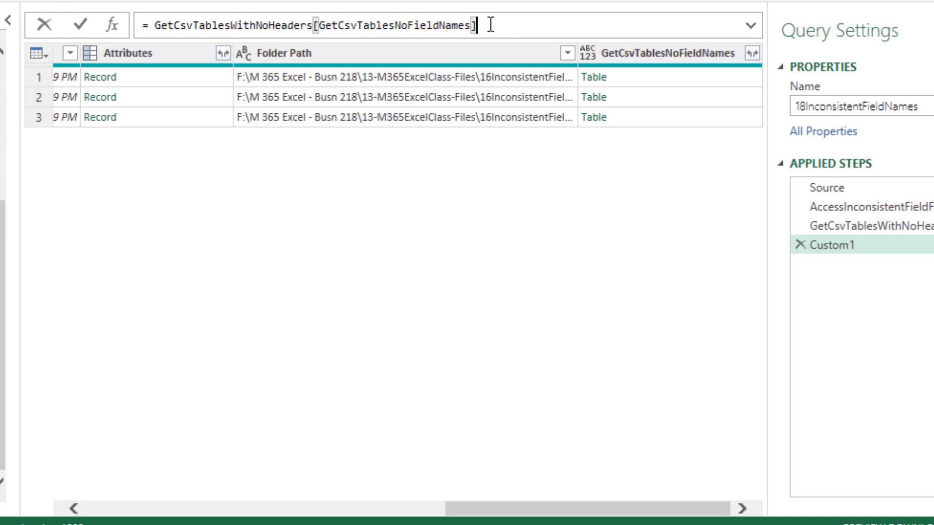
{"action": "key", "text": "Return"}
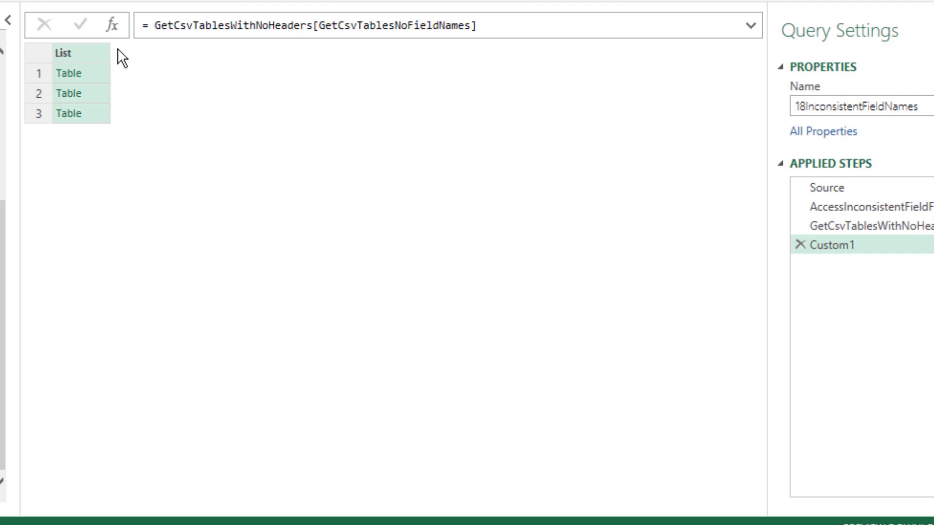
Check the first two tables in the list and add a Custom2 step referencing Custom1.
{"action": "left_click", "coordinate": [92, 73]}
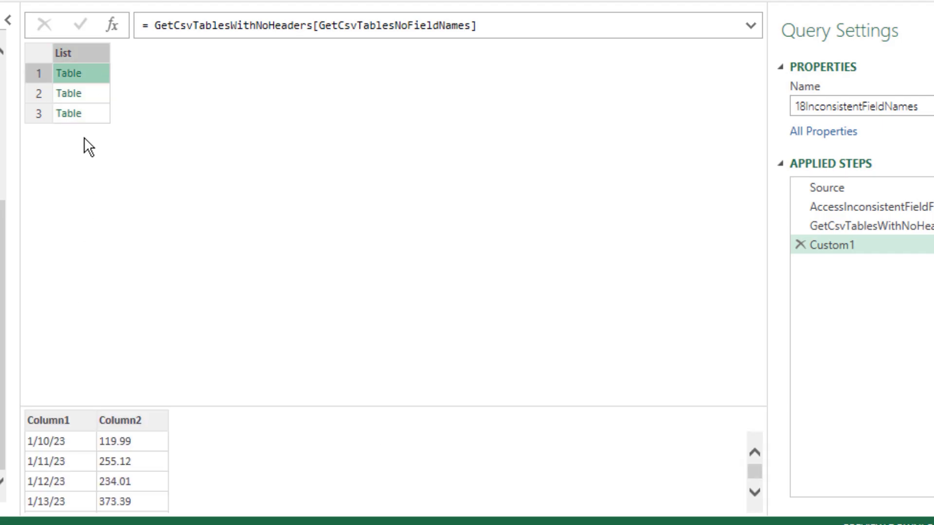
{"action": "left_click", "coordinate": [105, 93]}
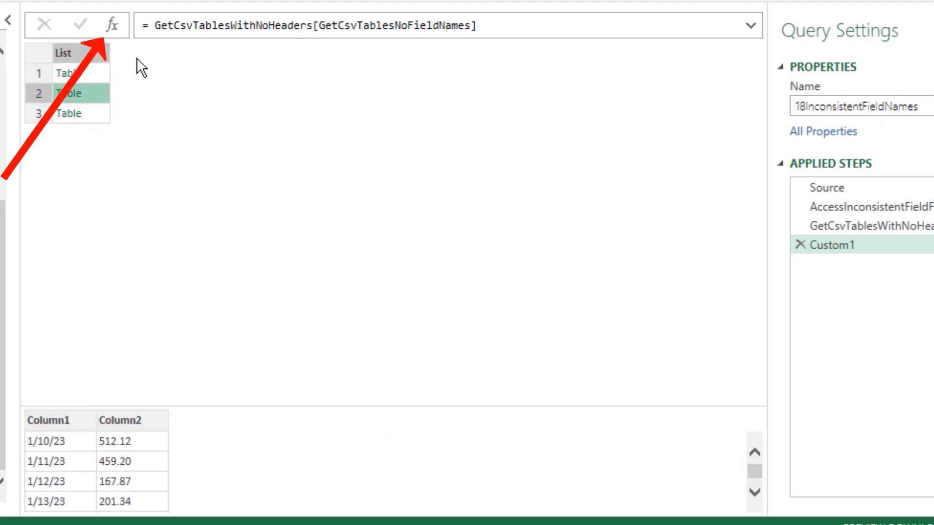
{"action": "left_click", "coordinate": [116, 25]}
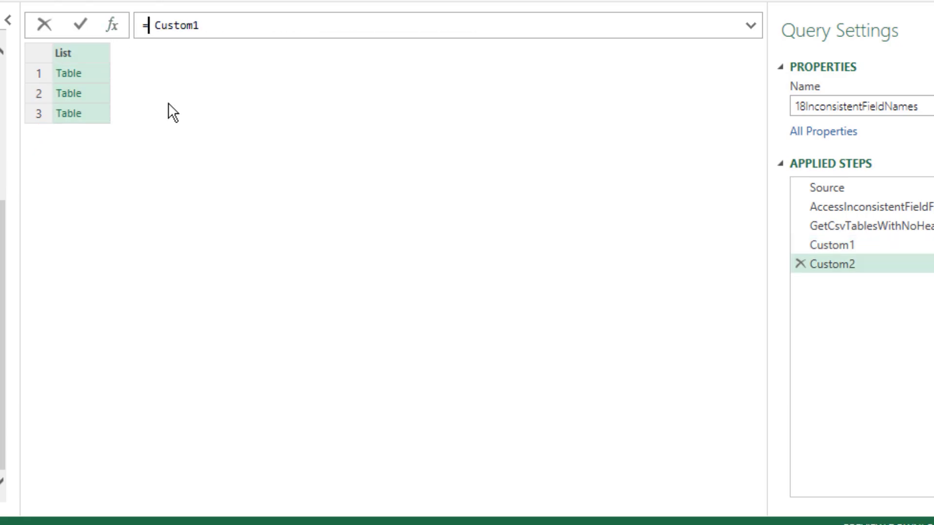
Set the Custom2 formula to = Table.Combine(Custom1) to stack the three tables.
{"action": "type", "text": "Table.C"}
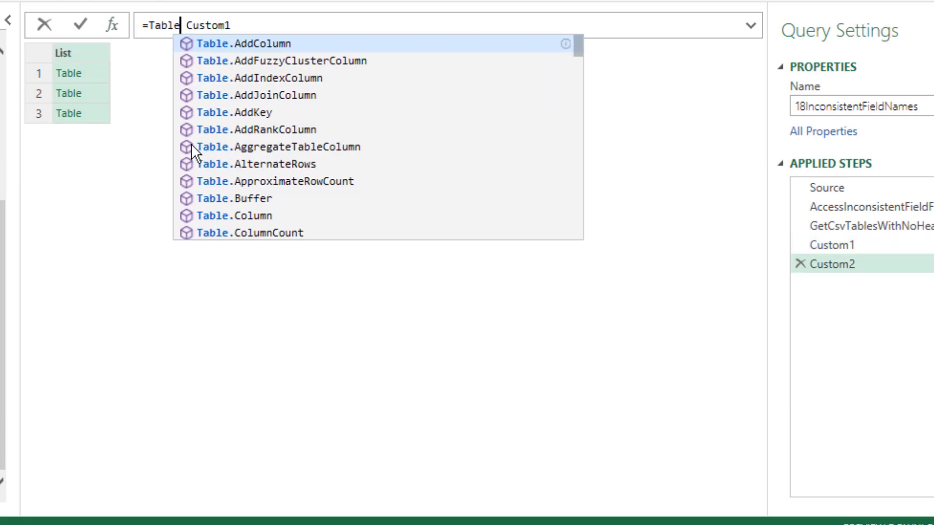
{"action": "type", "text": "ombine("}
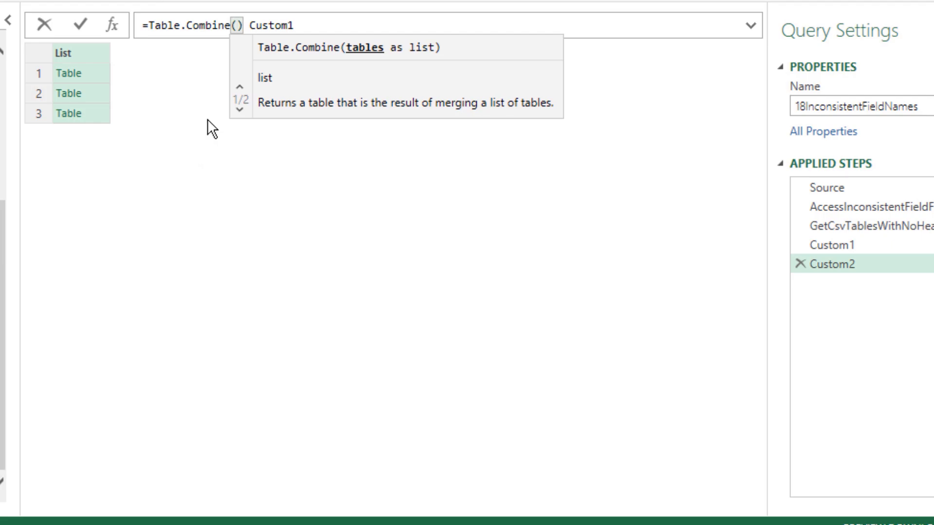
{"action": "left_click", "coordinate": [240, 109]}
{"action": "key", "text": "Delete"}
{"action": "key", "text": "Delete"}
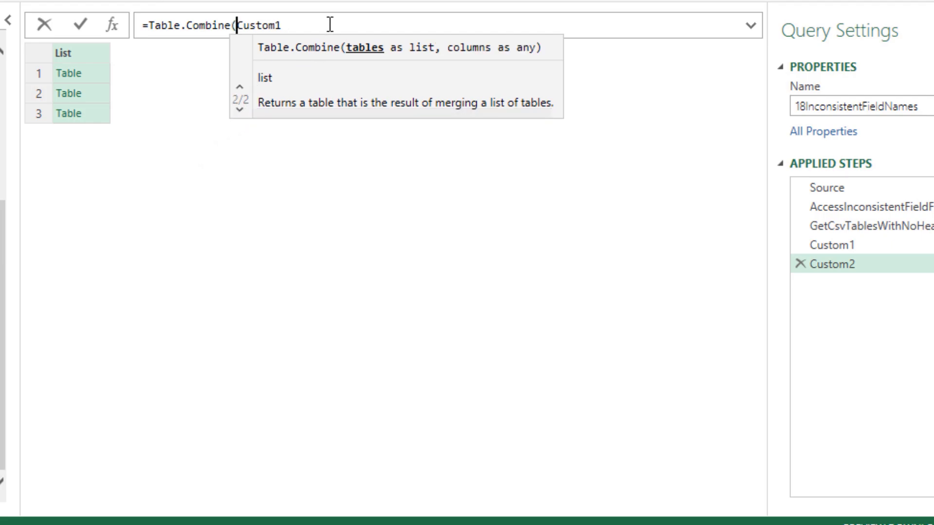
{"action": "key", "text": "End"}
{"action": "type", "text": ")"}
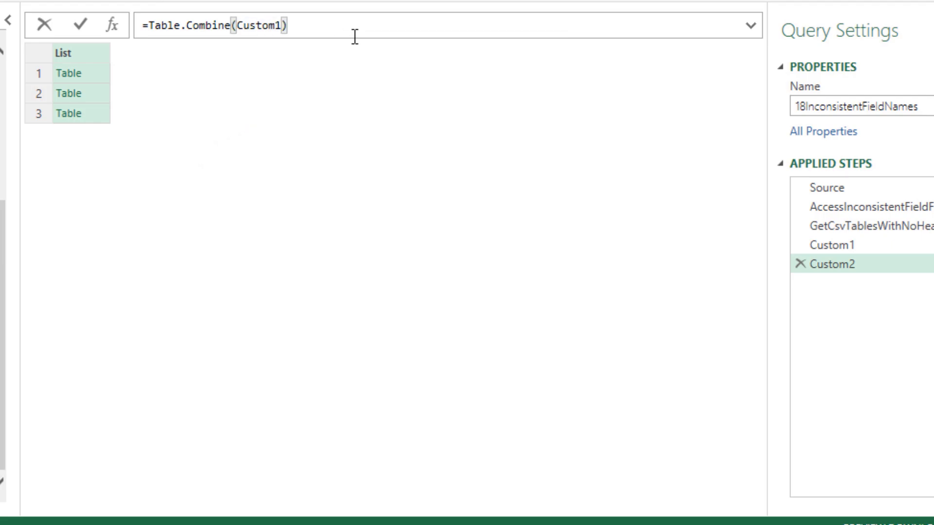
{"action": "key", "text": "Return"}
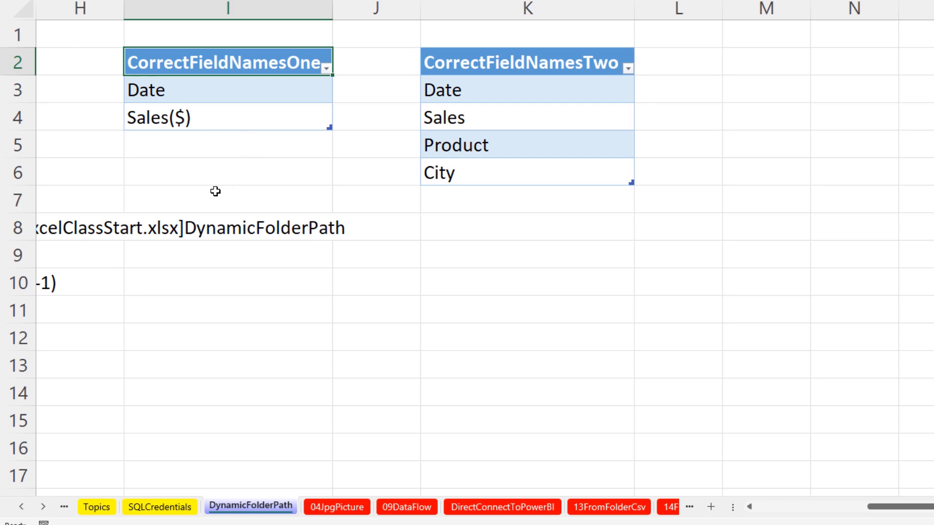
Load the CorrectFieldNamesOne table into Power Query as CFNONE and delete its Changed Type step.
{"action": "key", "text": "shift+F10"}
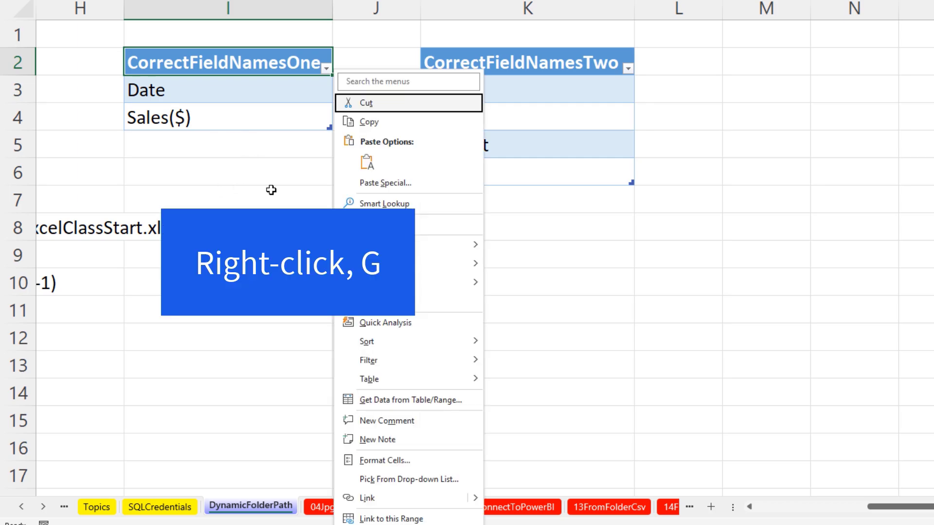
{"action": "key", "text": "g"}
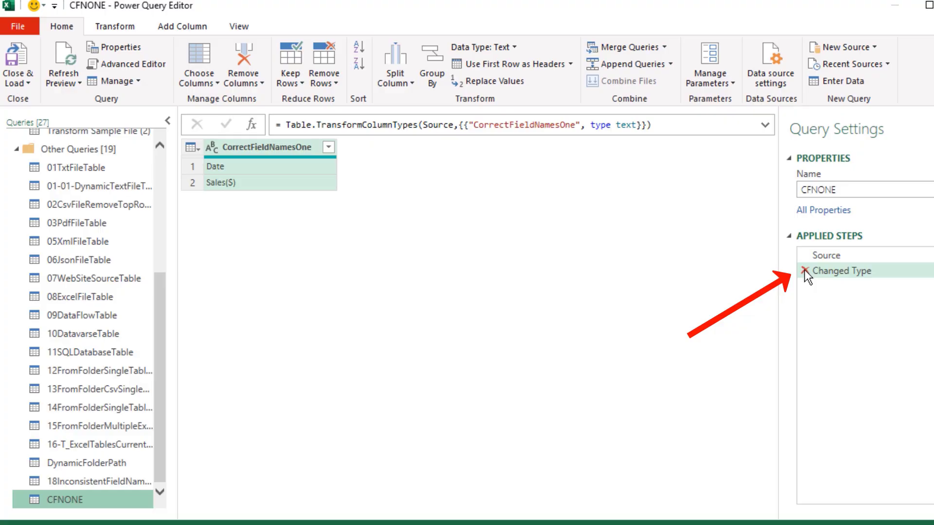
{"action": "left_click", "coordinate": [805, 270]}
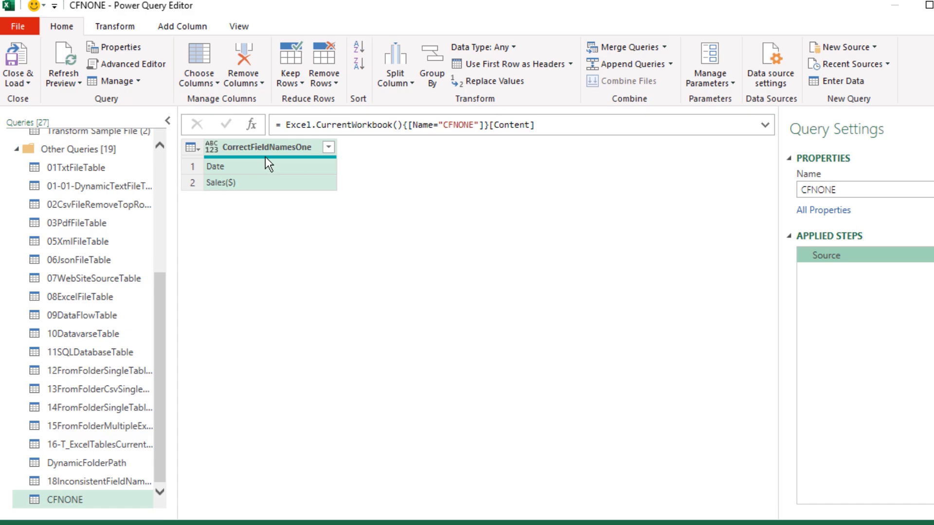
End the CFNONE Source formula with [CorrectFieldNamesOne], then reopen the 18InconsistentFieldNames query.
{"action": "mouse_move", "coordinate": [264, 157]}
{"action": "left_click", "coordinate": [554, 122]}
{"action": "key", "text": "shift+Left"}
{"action": "key", "text": "shift+Left"}
{"action": "key", "text": "shift+Left"}
{"action": "key", "text": "shift+Left"}
{"action": "key", "text": "shift+Left"}
{"action": "key", "text": "shift+Left"}
{"action": "key", "text": "shift+Left"}
{"action": "key", "text": "shift+Left"}
{"action": "key", "text": "shift+Left"}
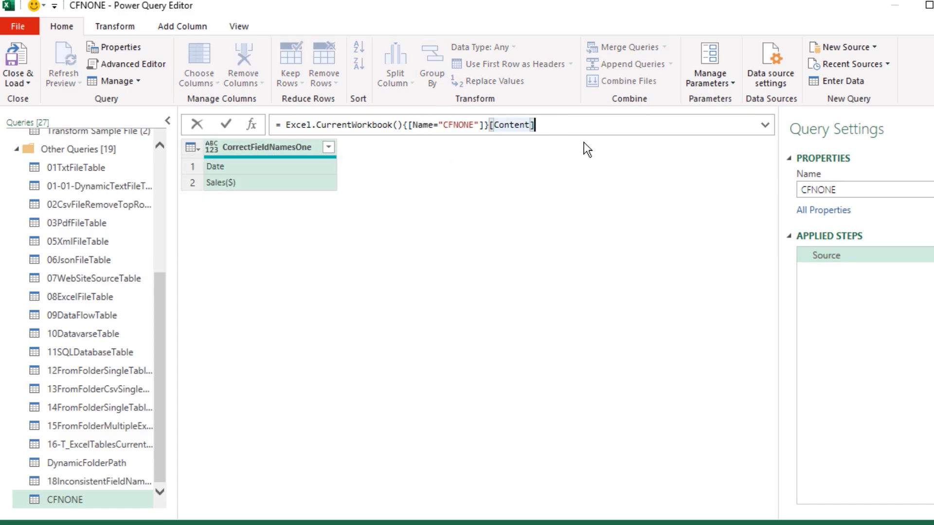
{"action": "key", "text": "Right"}
{"action": "type", "text": "["}
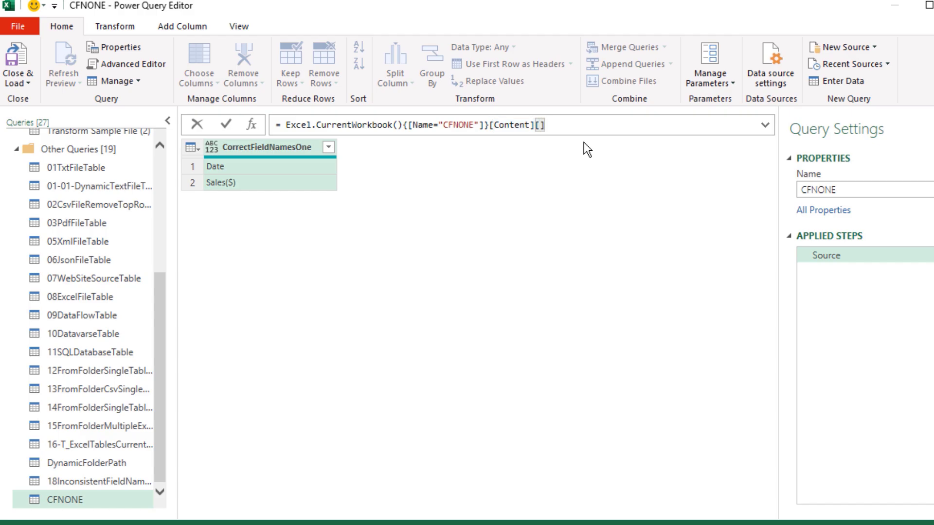
{"action": "type", "text": "CorrectFieldNamesO"}
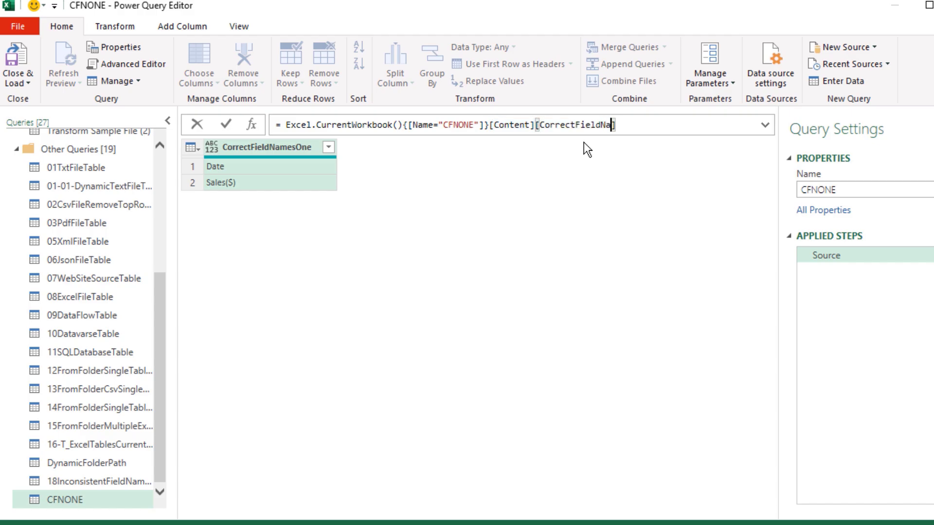
{"action": "type", "text": "ne"}
{"action": "key", "text": "Return"}
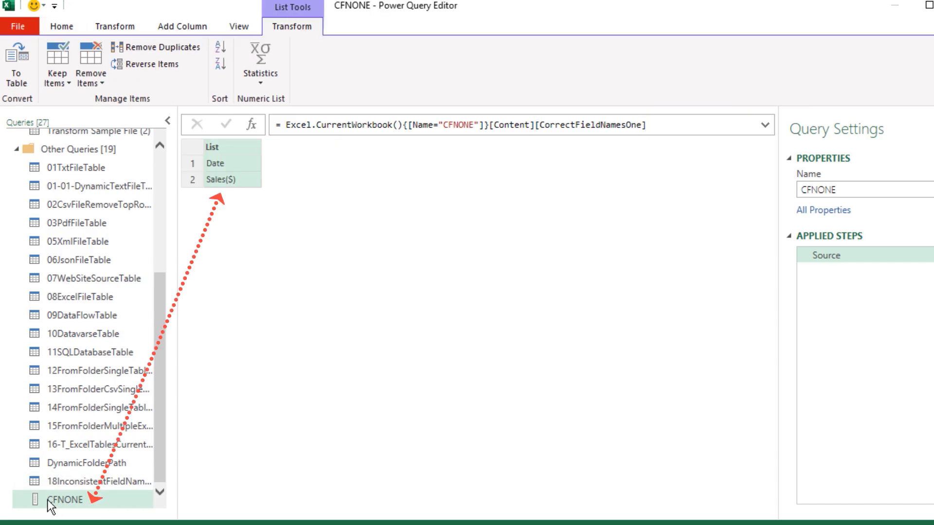
{"action": "left_click", "coordinate": [81, 485]}
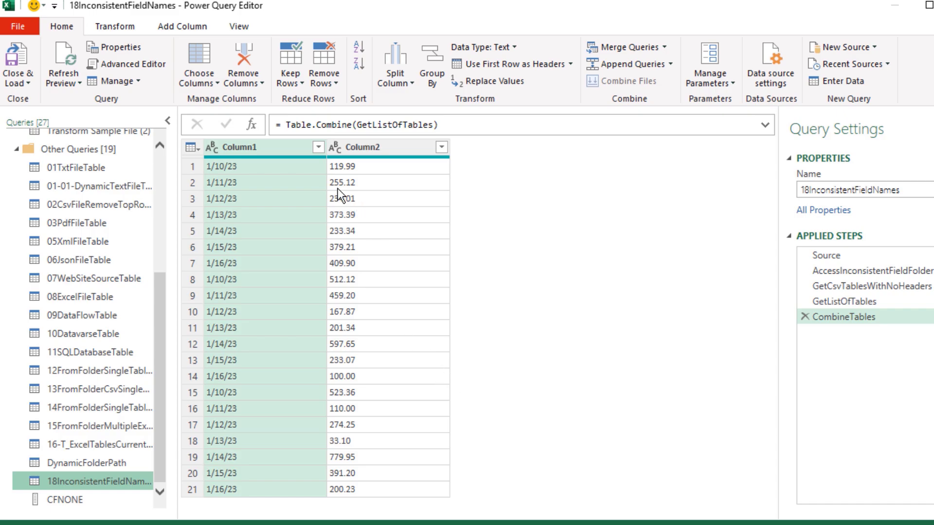
Rename Column1 to Date and Column2 to Sales.
{"action": "double_click", "coordinate": [291, 148]}
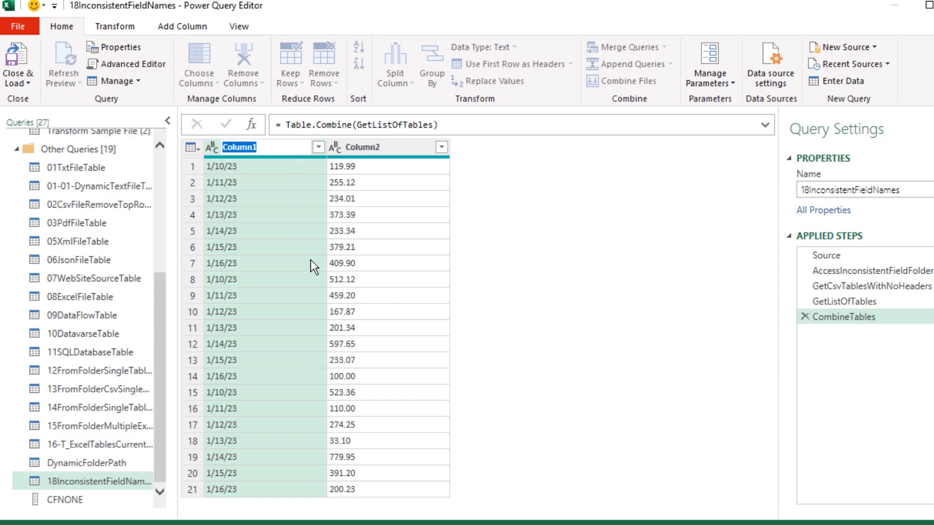
{"action": "type", "text": "Date"}
{"action": "key", "text": "Return"}
{"action": "double_click", "coordinate": [385, 145]}
{"action": "type", "text": "Sales"}
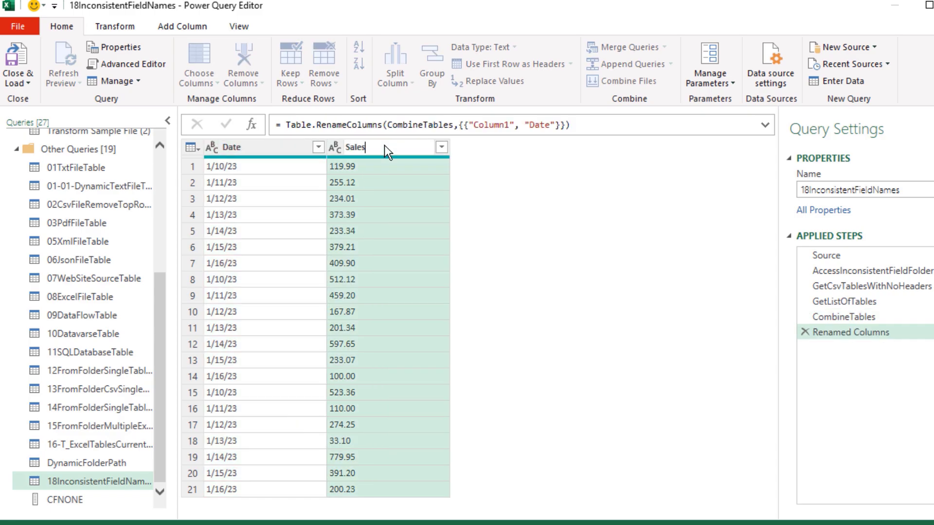
{"action": "key", "text": "Return"}
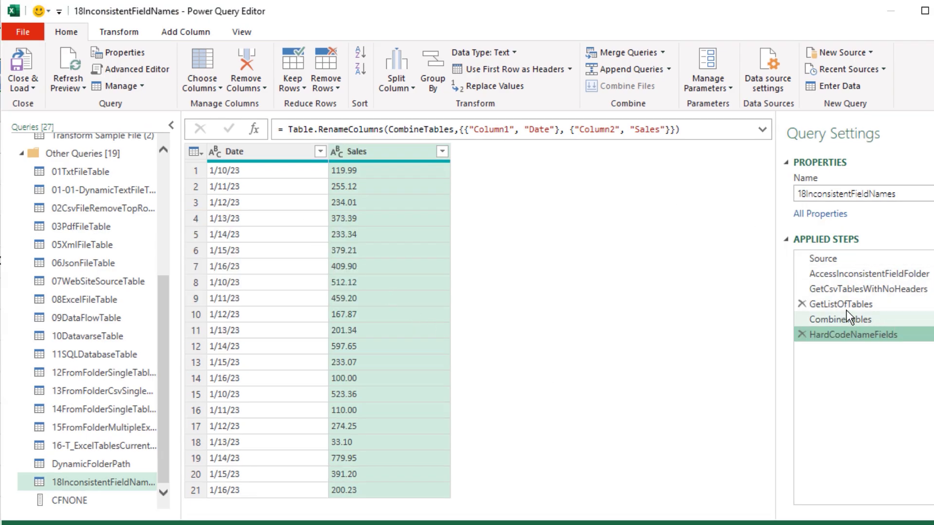
Copy the CombineTables step name and return to the HardCodeNameFields step.
{"action": "left_click", "coordinate": [853, 325]}
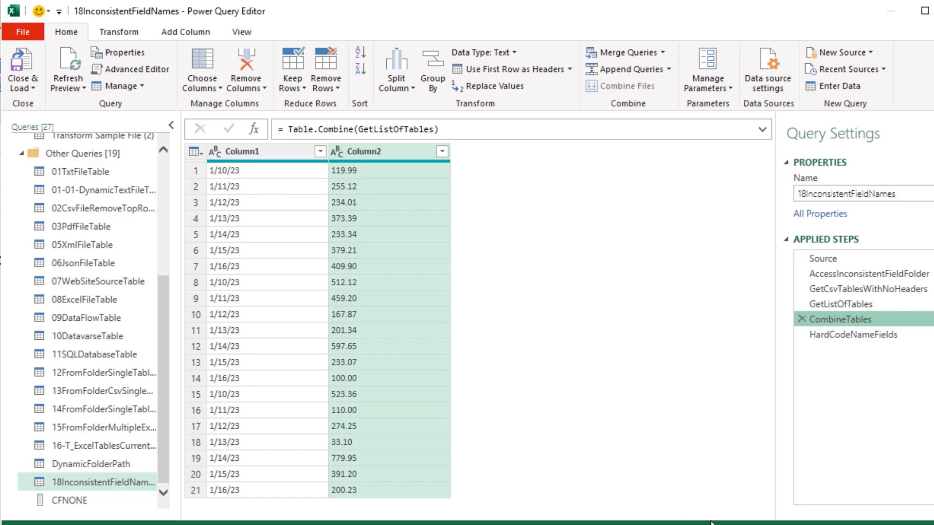
{"action": "key", "text": "F2"}
{"action": "key", "text": "ctrl+c"}
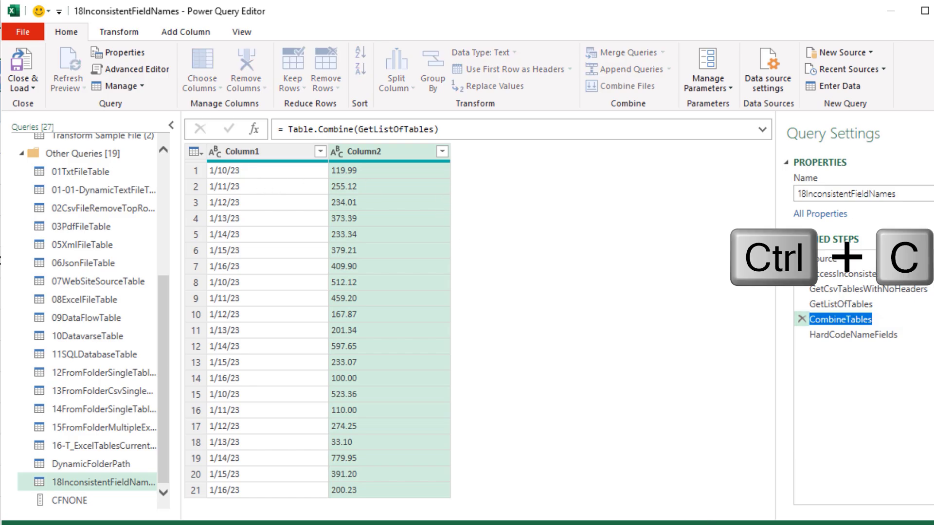
{"action": "key", "text": "Escape"}
{"action": "left_click", "coordinate": [853, 335]}
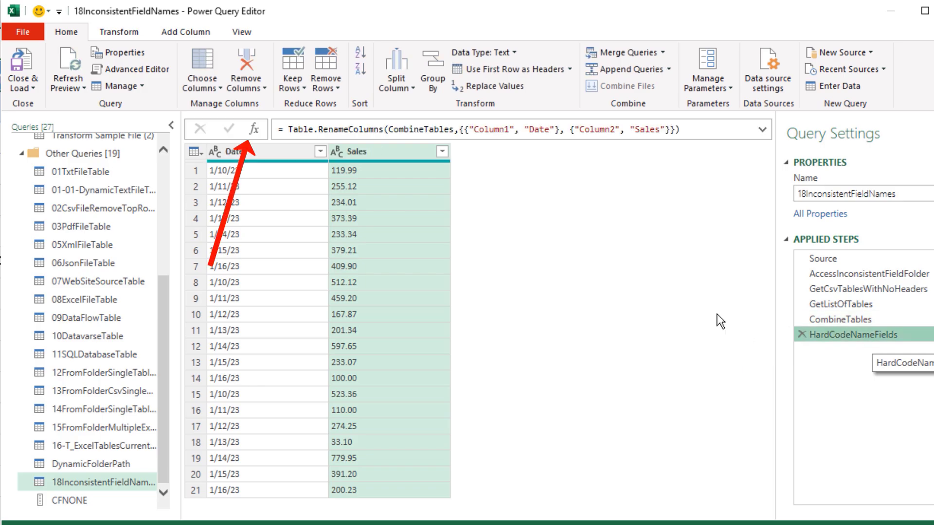
Add a custom step with the formula = Table.ColumnNames(CombineTables).
{"action": "left_click", "coordinate": [254, 129]}
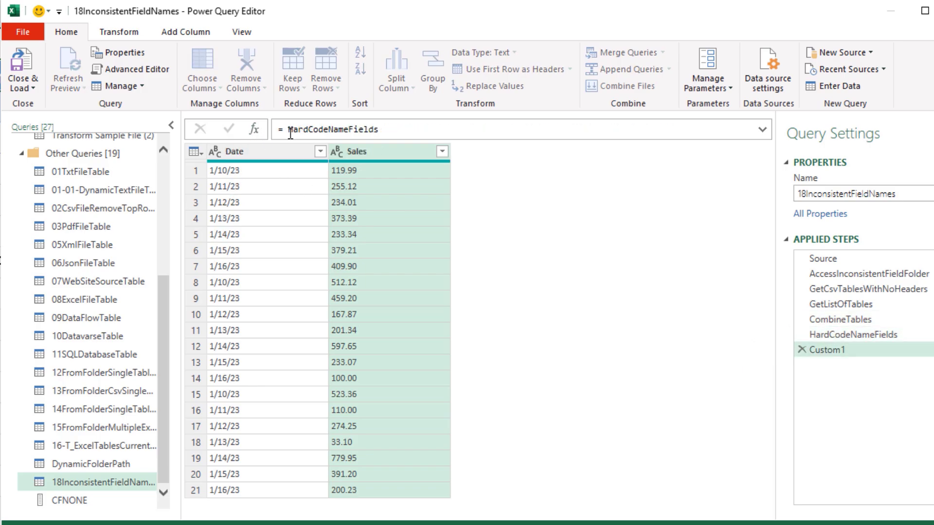
{"action": "double_click", "coordinate": [291, 132]}
{"action": "key", "text": "ctrl+v"}
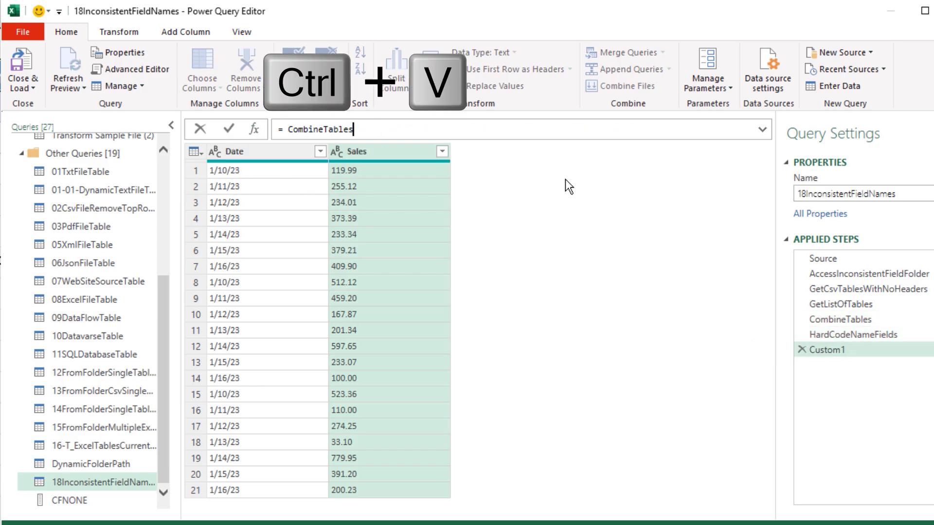
{"action": "key", "text": "Return"}
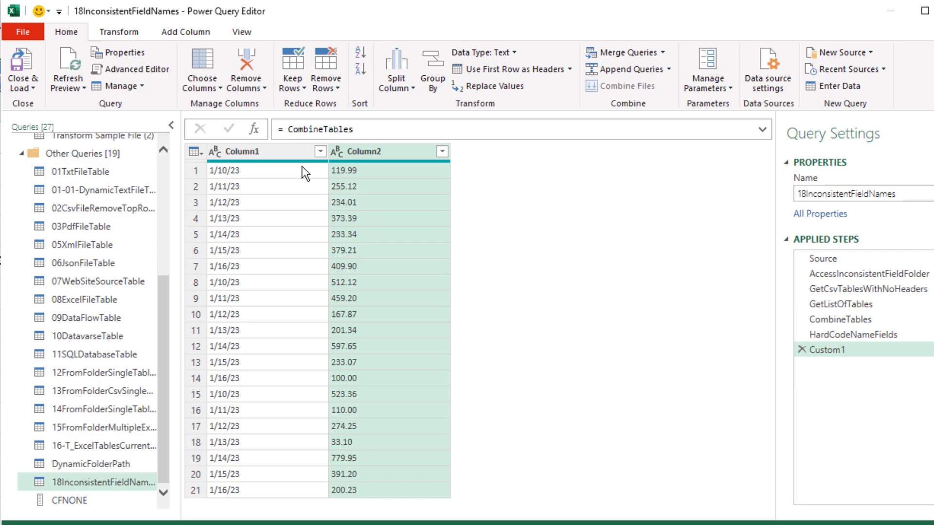
{"action": "left_click", "coordinate": [283, 129]}
{"action": "type", "text": "Table.ColumnNames"}
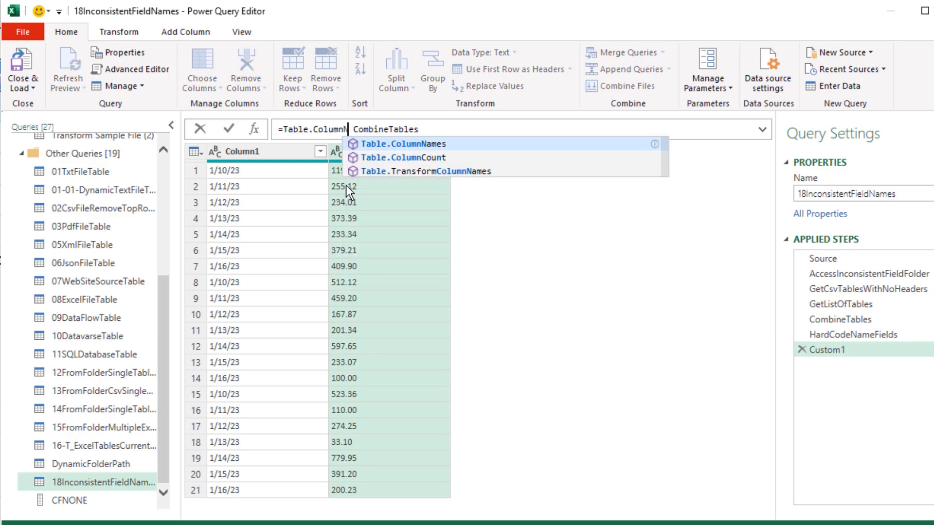
{"action": "type", "text": "("}
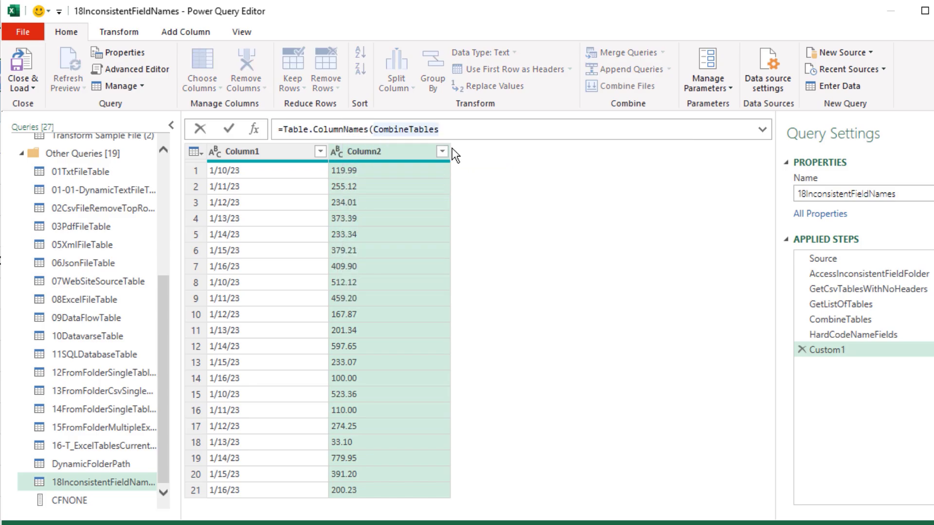
{"action": "key", "text": "End"}
{"action": "type", "text": ")"}
{"action": "key", "text": "Return"}
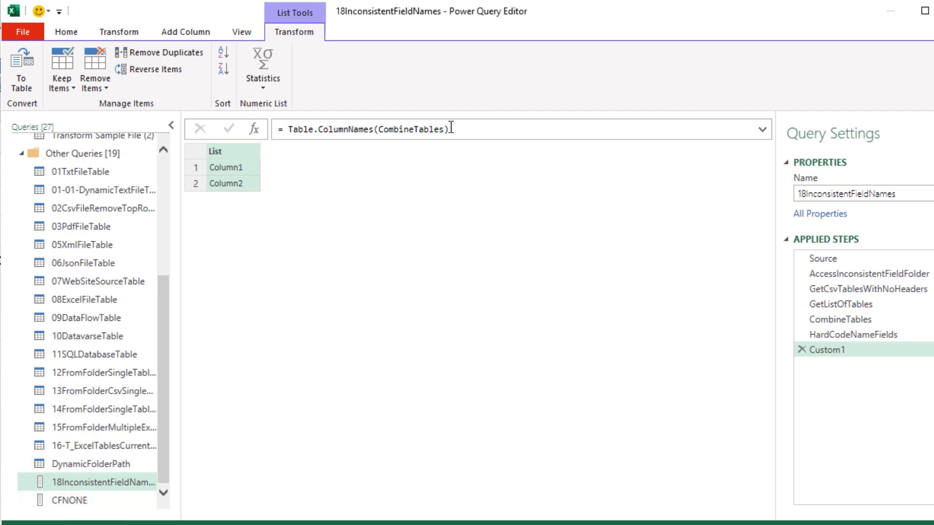
Make it the two-item list {Table.ColumnNames(CombineTables),CFNONE} and preview both lists.
{"action": "left_click", "coordinate": [291, 130]}
{"action": "type", "text": "{"}
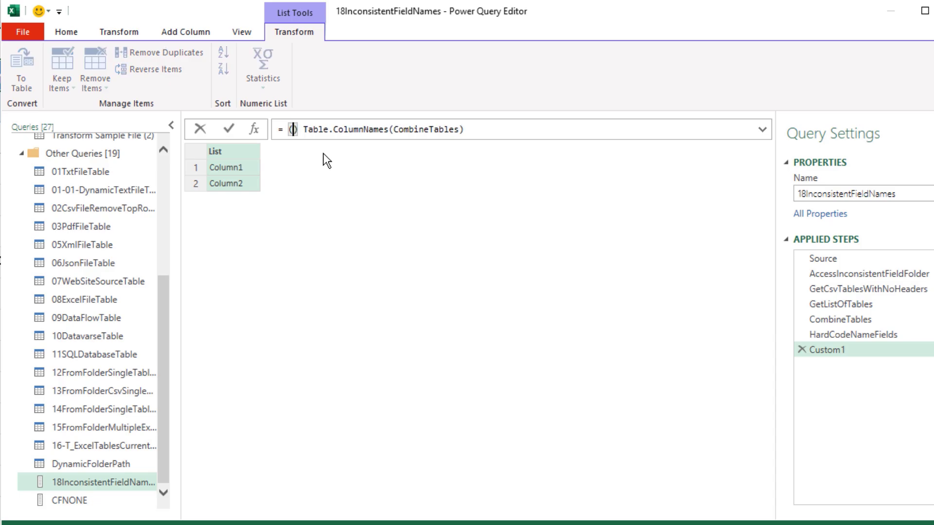
{"action": "key", "text": "Delete"}
{"action": "key", "text": "Delete"}
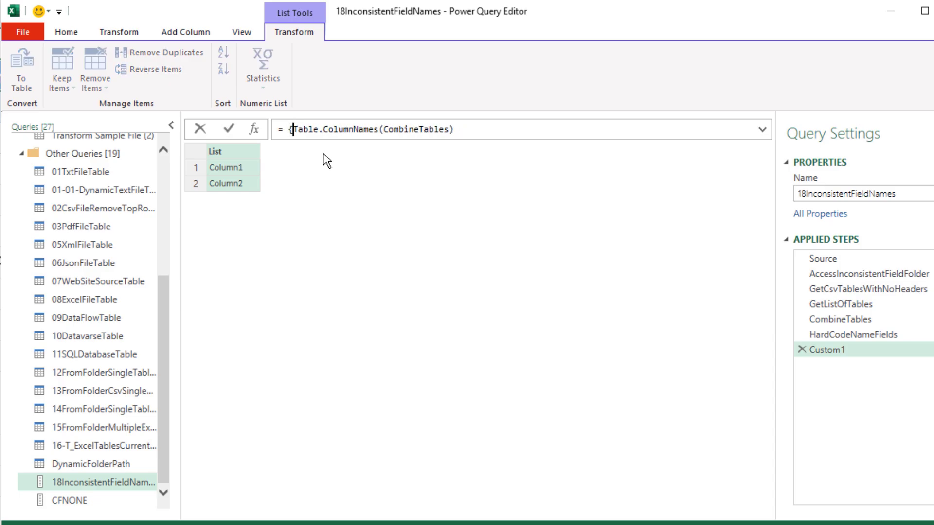
{"action": "left_click", "coordinate": [462, 130]}
{"action": "type", "text": ",CF"}
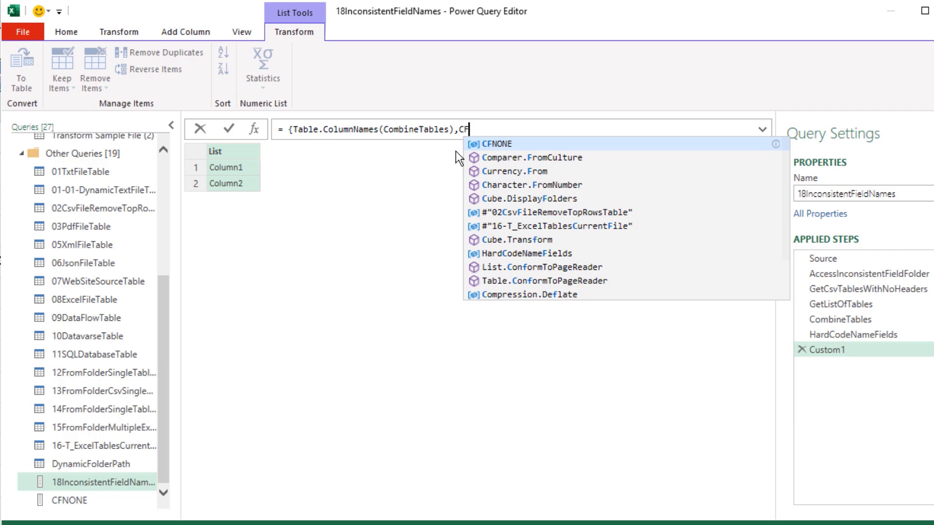
{"action": "key", "text": "Tab"}
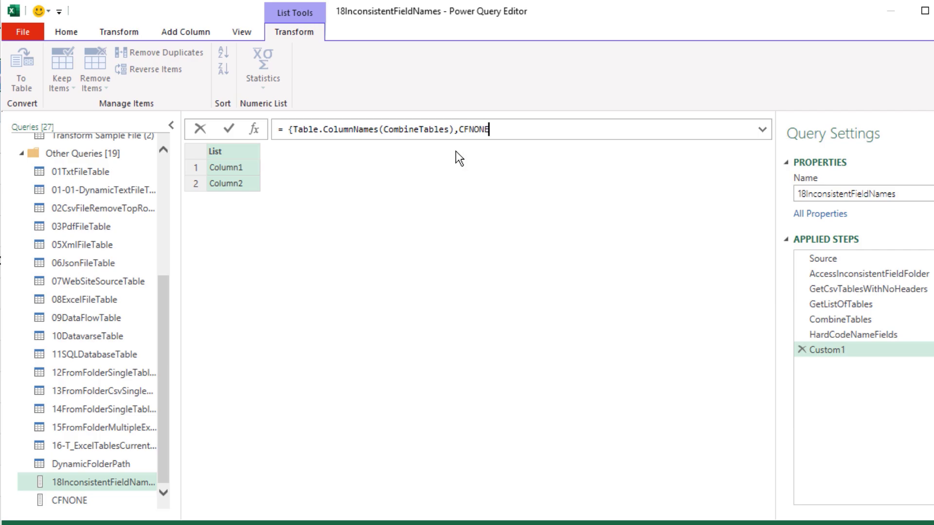
{"action": "type", "text": "}"}
{"action": "key", "text": "Return"}
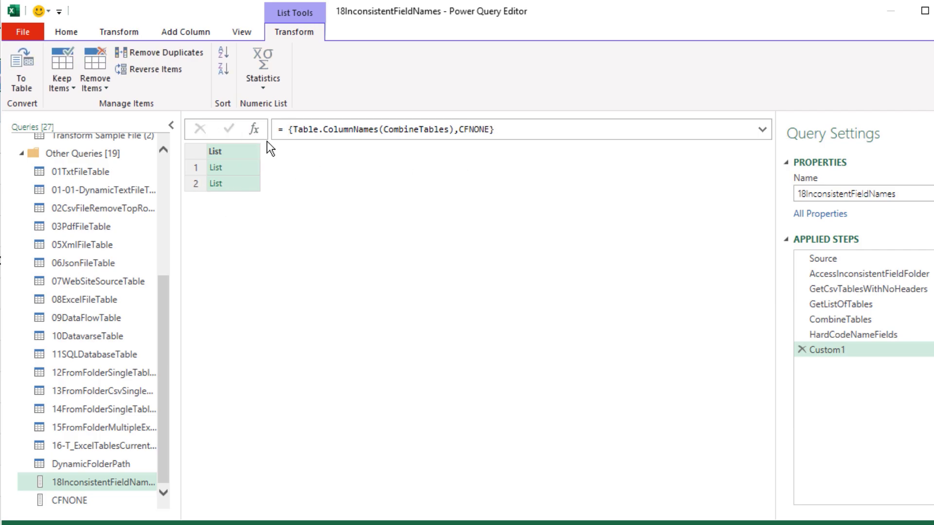
{"action": "left_click", "coordinate": [255, 167]}
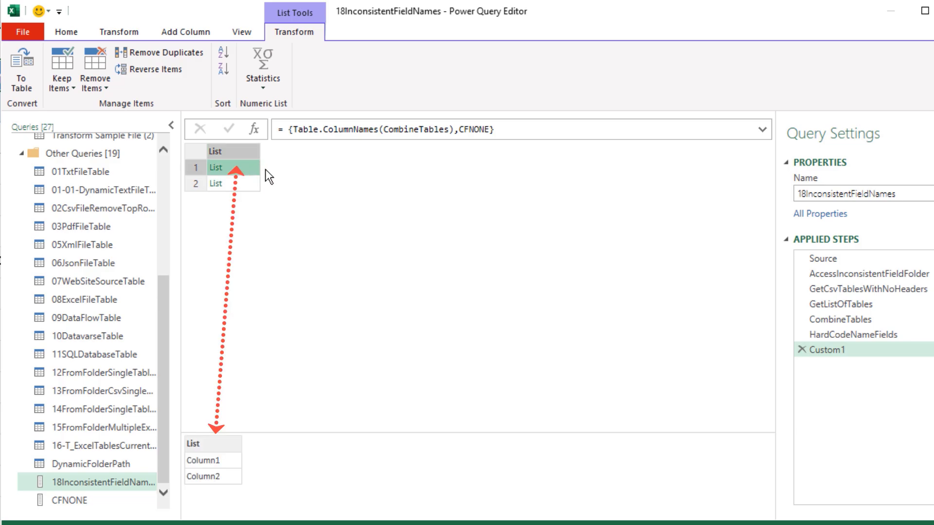
{"action": "left_click", "coordinate": [241, 188]}
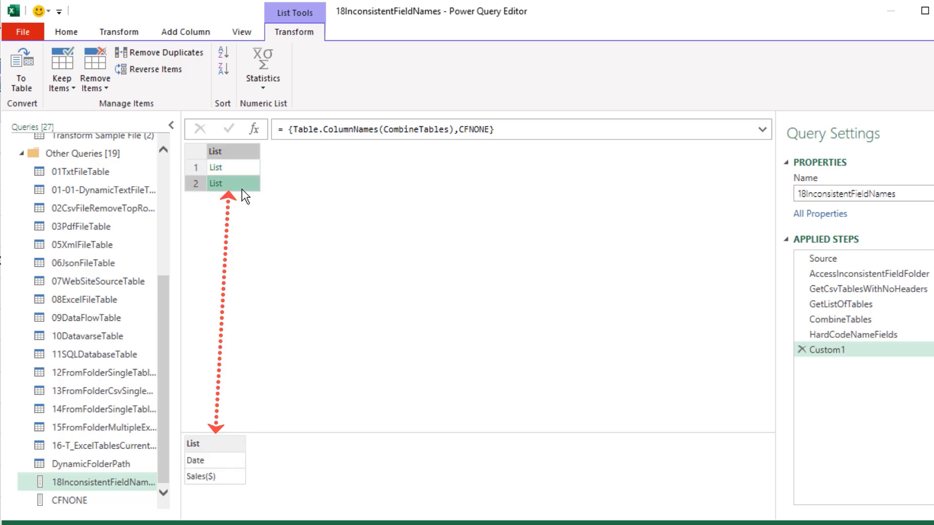
Wrap the list in List.Zip, pairing Column1 with Date and Column2 with Sales($).
{"action": "left_click", "coordinate": [282, 130]}
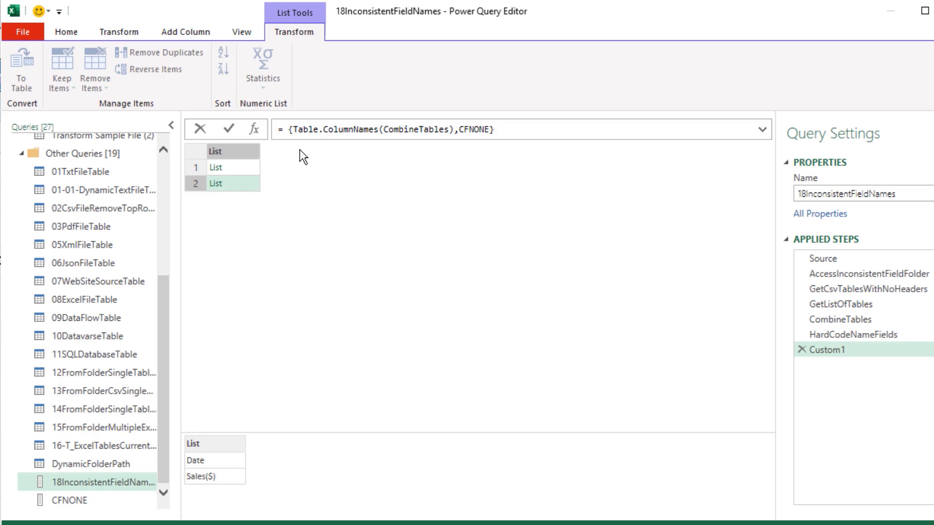
{"action": "type", "text": "List."}
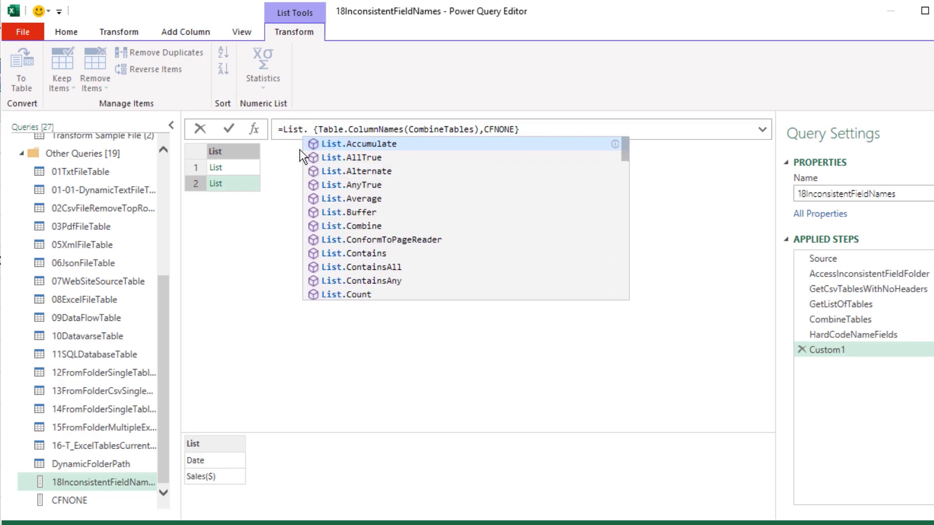
{"action": "type", "text": "Zip("}
{"action": "left_click", "coordinate": [525, 131]}
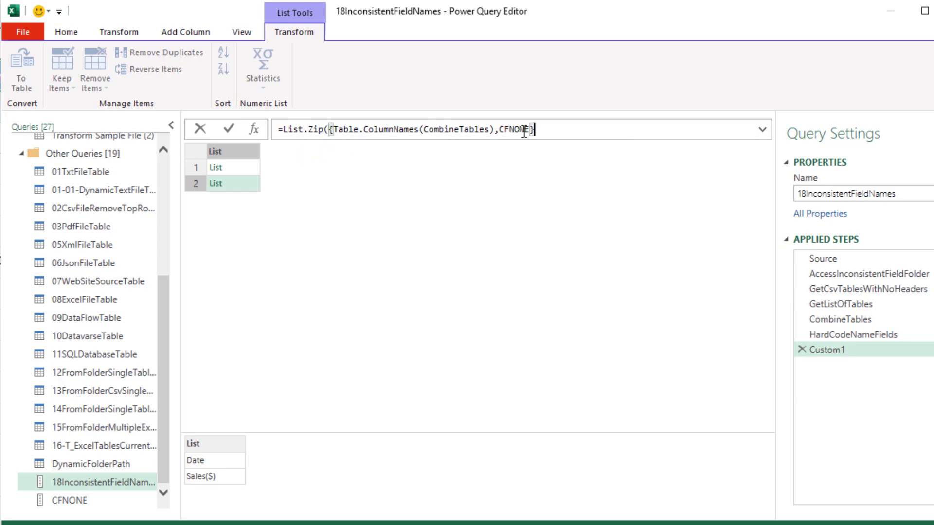
{"action": "type", "text": ")"}
{"action": "key", "text": "Return"}
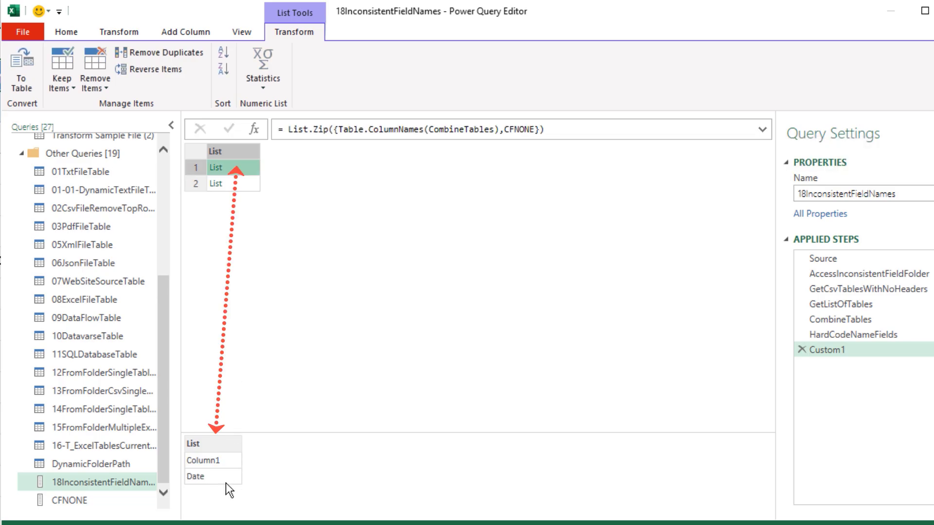
{"action": "left_click", "coordinate": [245, 185]}
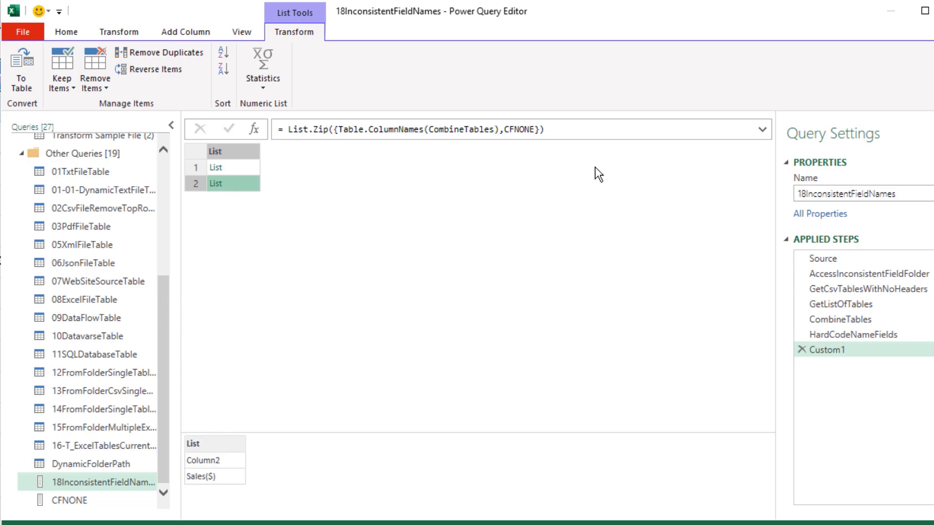
Wrap the field-name formula in Table.RenameColumns(CombineTables, …) to rename the columns dynamically.
{"action": "left_click", "coordinate": [287, 135]}
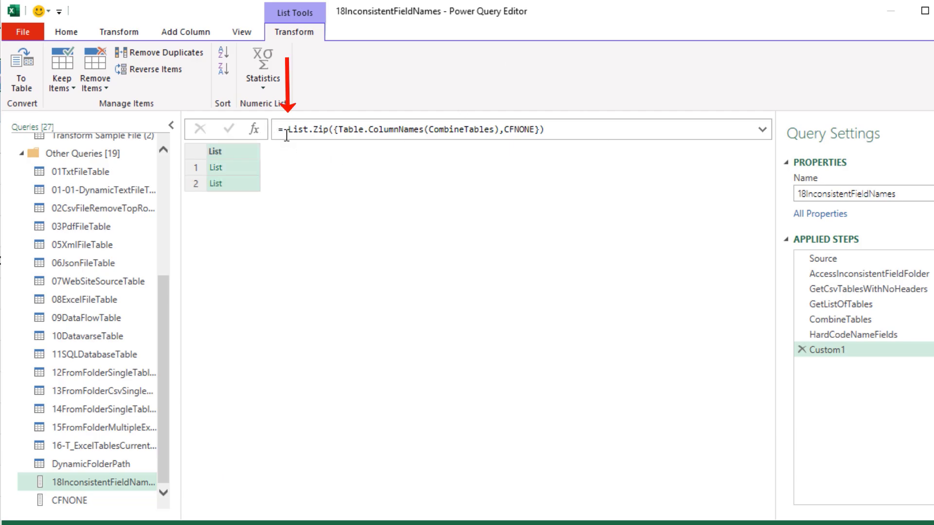
{"action": "left_click", "coordinate": [286, 136]}
{"action": "type", "text": "Table."}
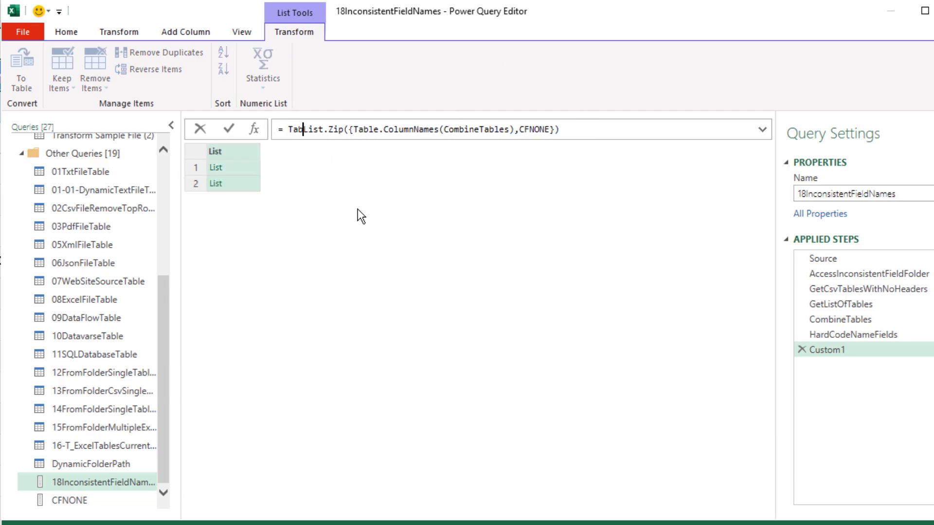
{"action": "type", "text": "RenameColumns("}
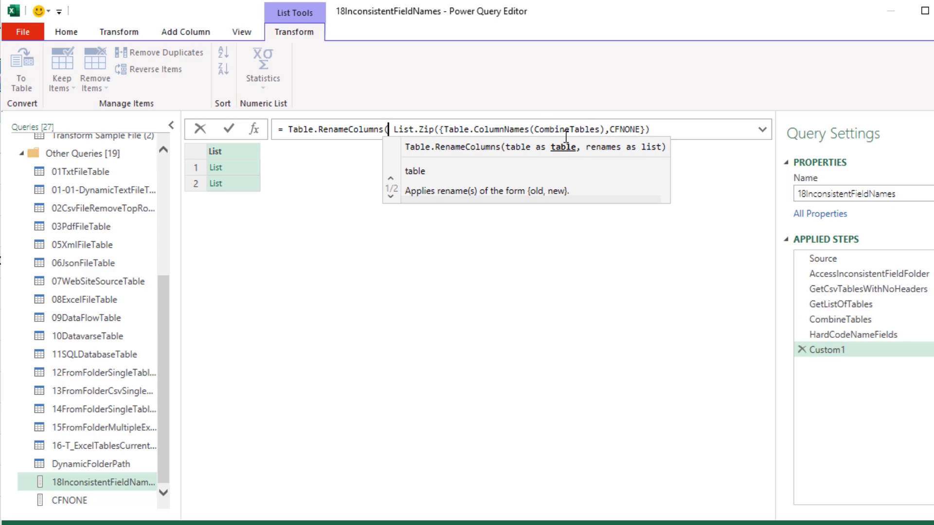
{"action": "double_click", "coordinate": [566, 130]}
{"action": "key", "text": "ctrl+c"}
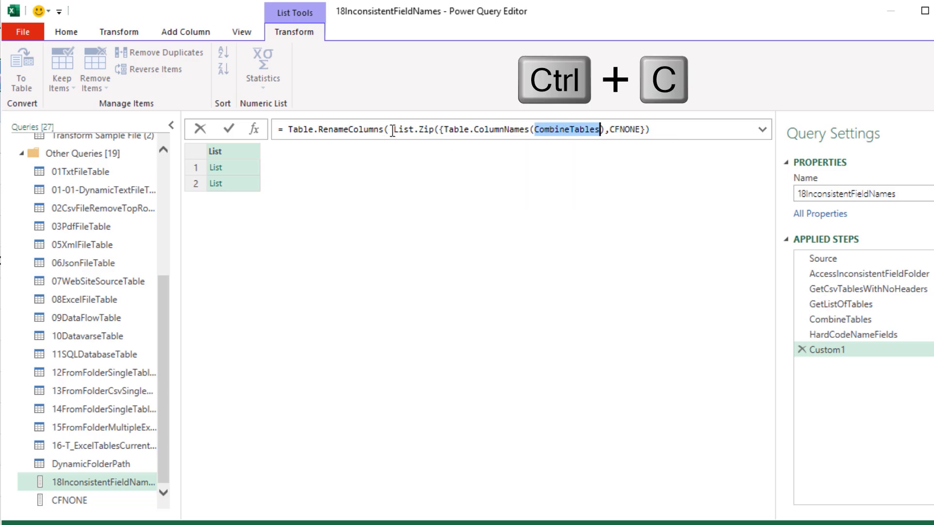
{"action": "key", "text": "ctrl+v"}
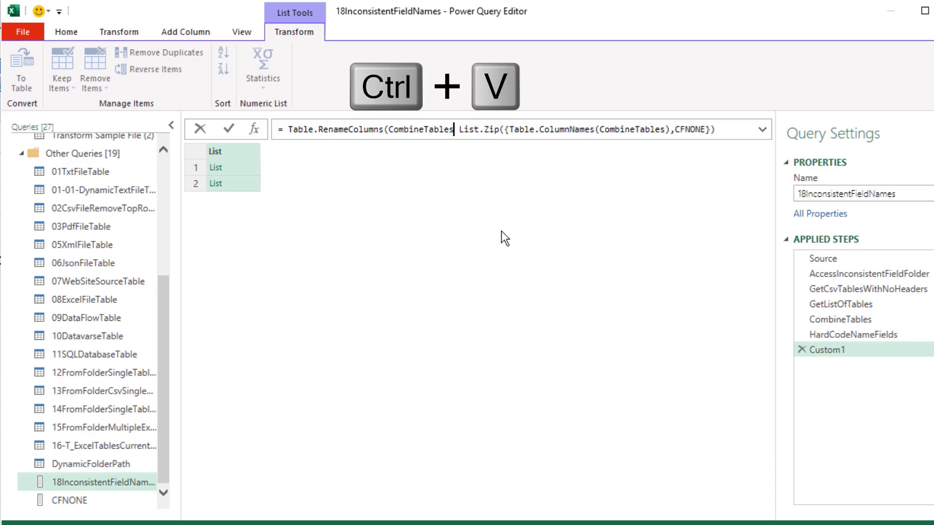
{"action": "type", "text": ","}
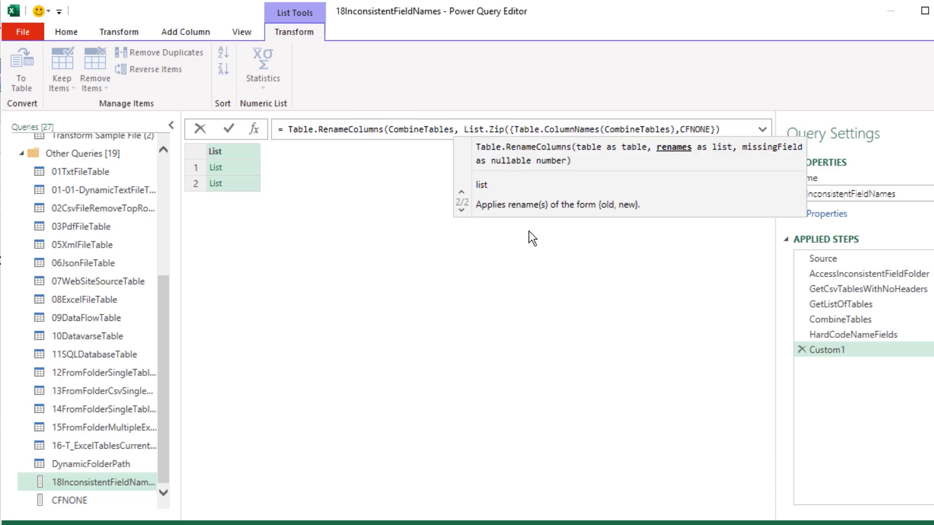
{"action": "key", "text": "Delete"}
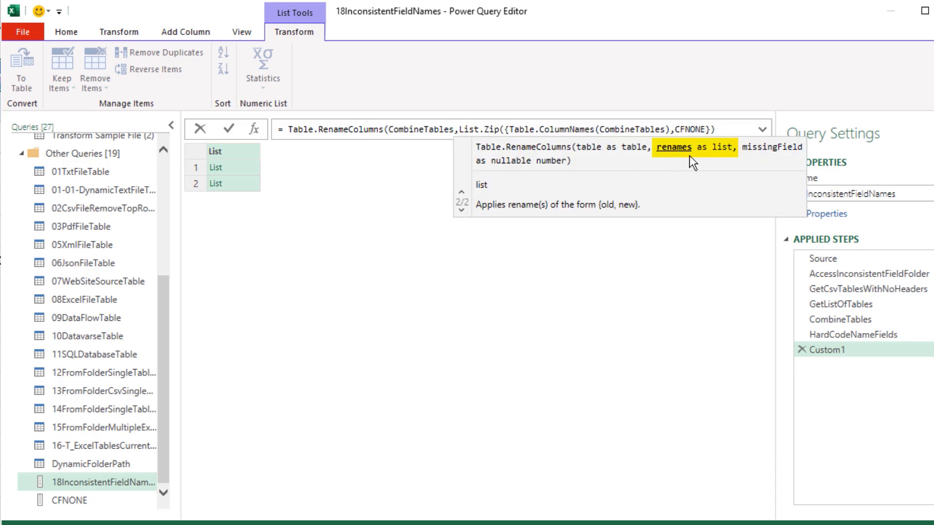
{"action": "left_click", "coordinate": [719, 130]}
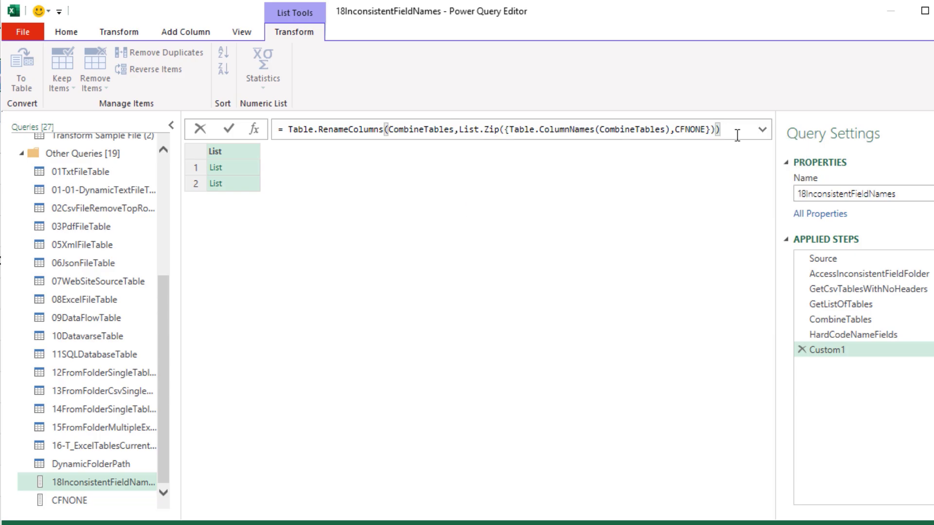
{"action": "key", "text": "Return"}
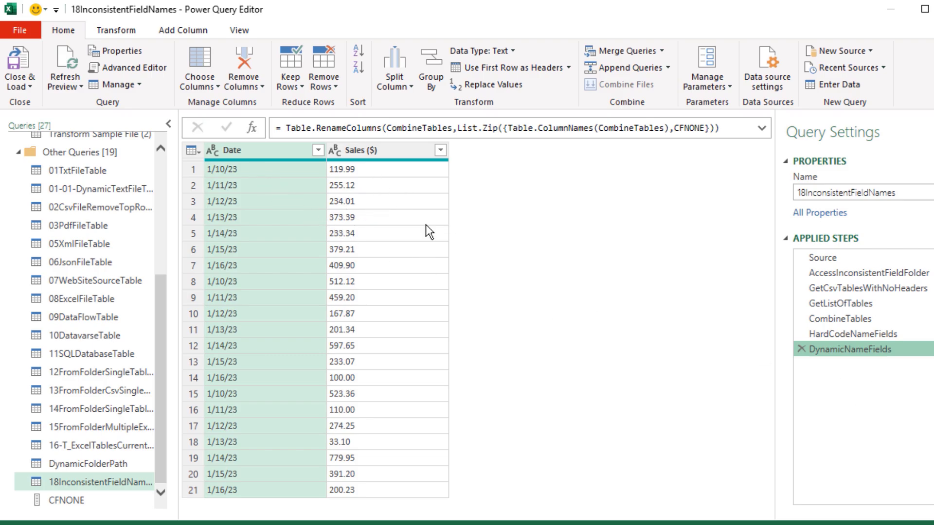
Insert a Detect Data Type step after CombineTables, typing Column1 as date and Column2 as number.
{"action": "left_click", "coordinate": [839, 321]}
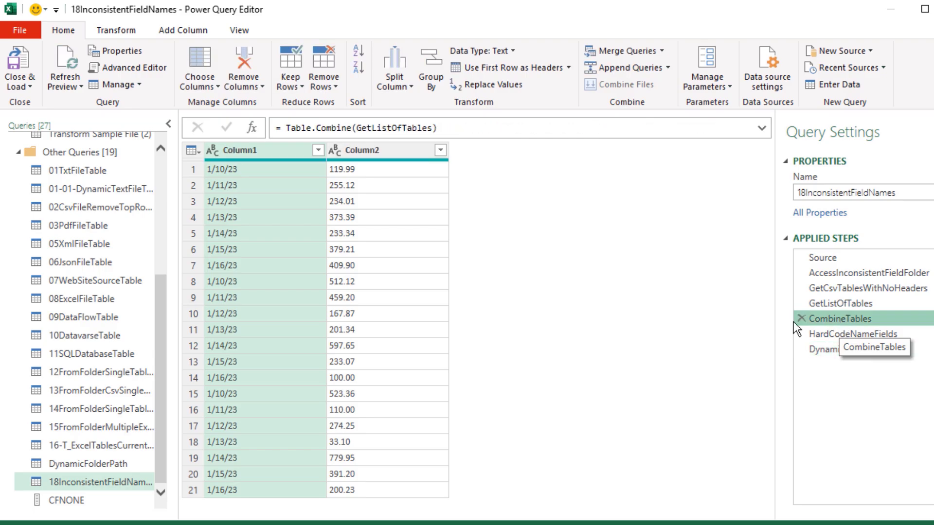
{"action": "left_click", "coordinate": [383, 150], "text": "ctrl"}
{"action": "left_click", "coordinate": [117, 31]}
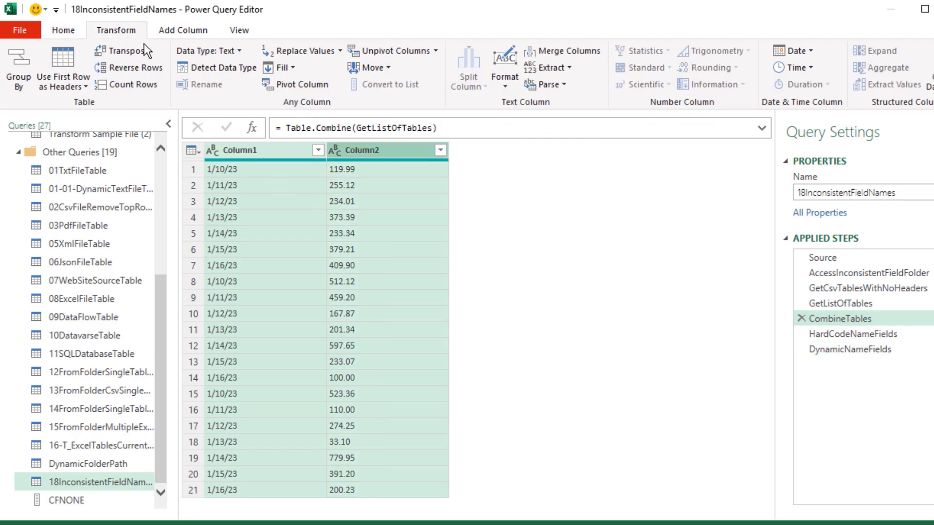
{"action": "left_click", "coordinate": [212, 67]}
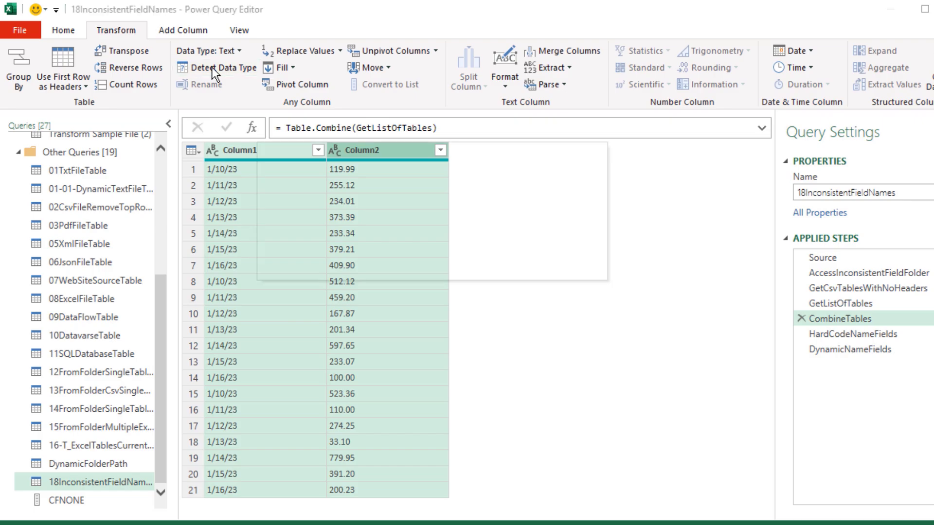
{"action": "left_click", "coordinate": [489, 247]}
{"action": "left_click", "coordinate": [823, 363]}
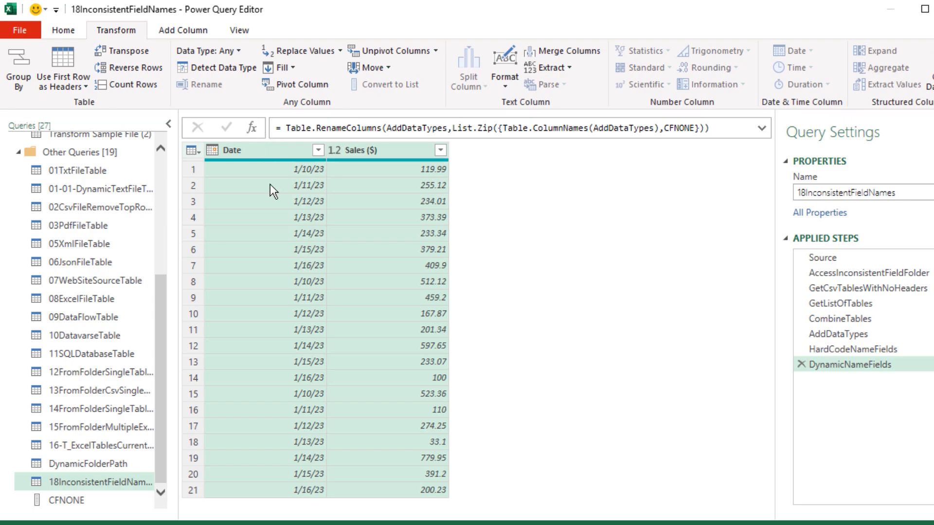
Change cell I4 from Sales ($) to Revenue ($), then reopen the 18InconsistentFieldNames query.
{"action": "key", "text": "alt+Tab"}
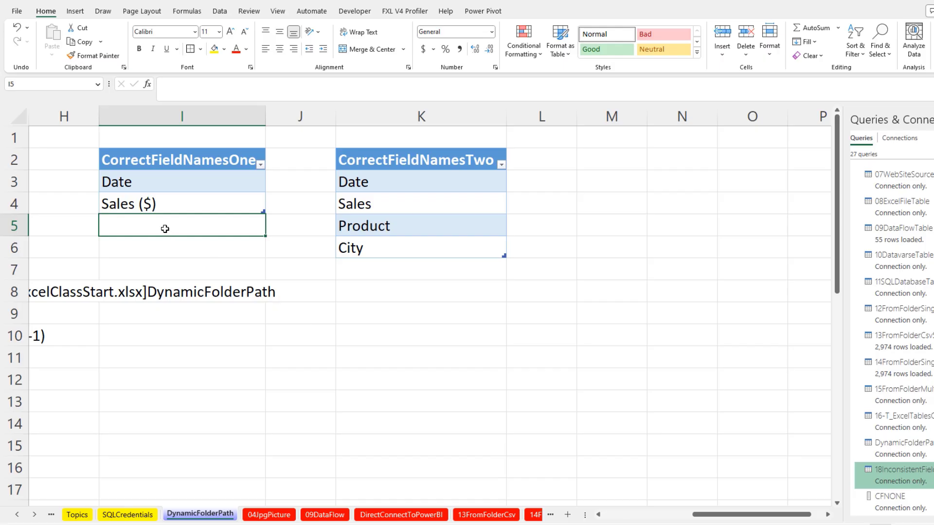
{"action": "left_click", "coordinate": [125, 200]}
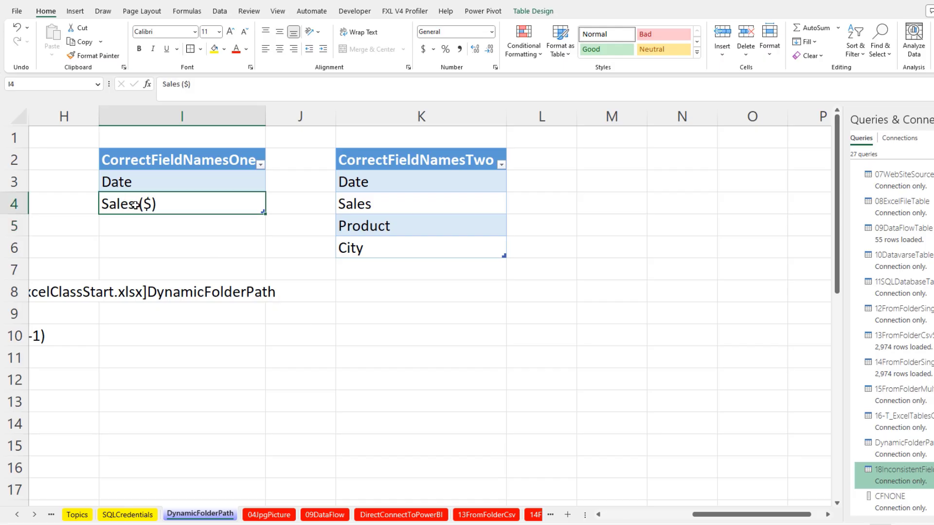
{"action": "double_click", "coordinate": [135, 204]}
{"action": "left_click_drag", "start_coordinate": [135, 204], "coordinate": [63, 205]}
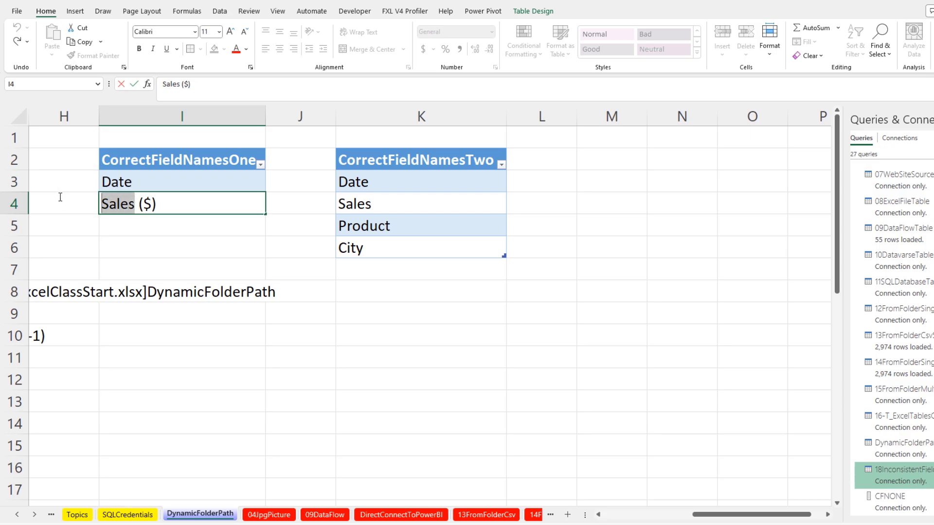
{"action": "type", "text": "Revenue"}
{"action": "key", "text": "Return"}
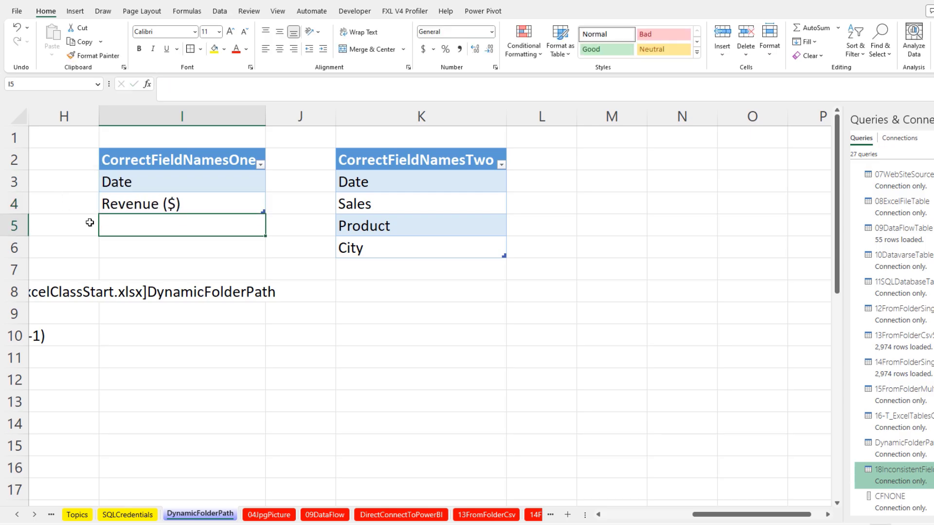
{"action": "double_click", "coordinate": [913, 482]}
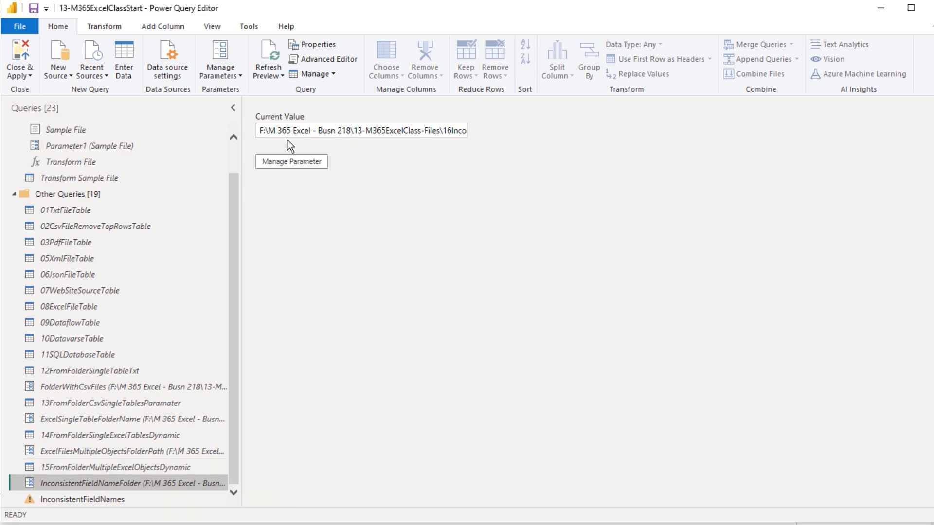
Inspect the InconsistentFieldNames query's M code, finding the CFNONE reference on line 8, then list new sources.
{"action": "left_click", "coordinate": [68, 502]}
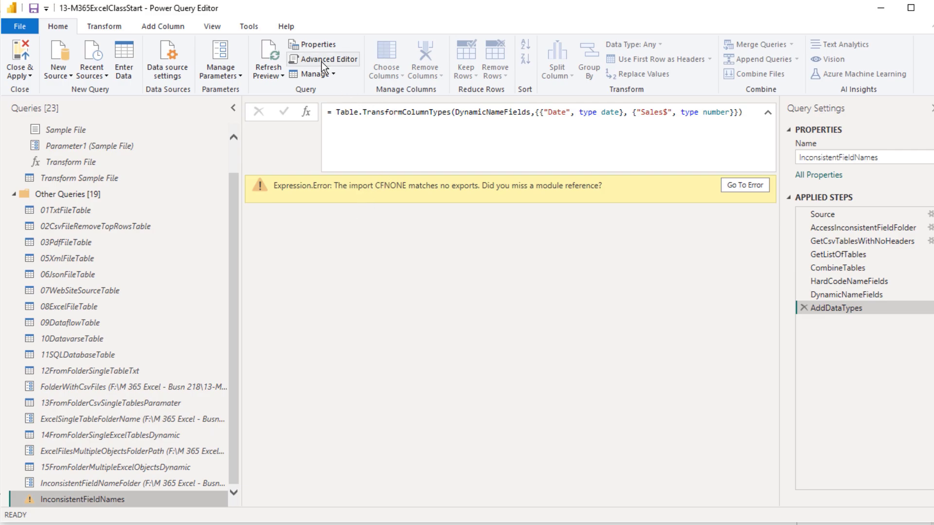
{"action": "left_click", "coordinate": [323, 61]}
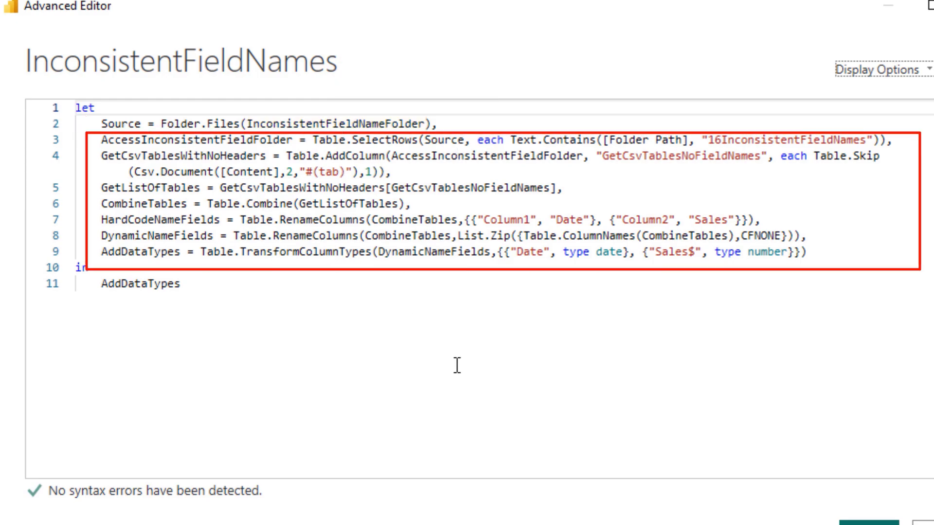
{"action": "double_click", "coordinate": [766, 235]}
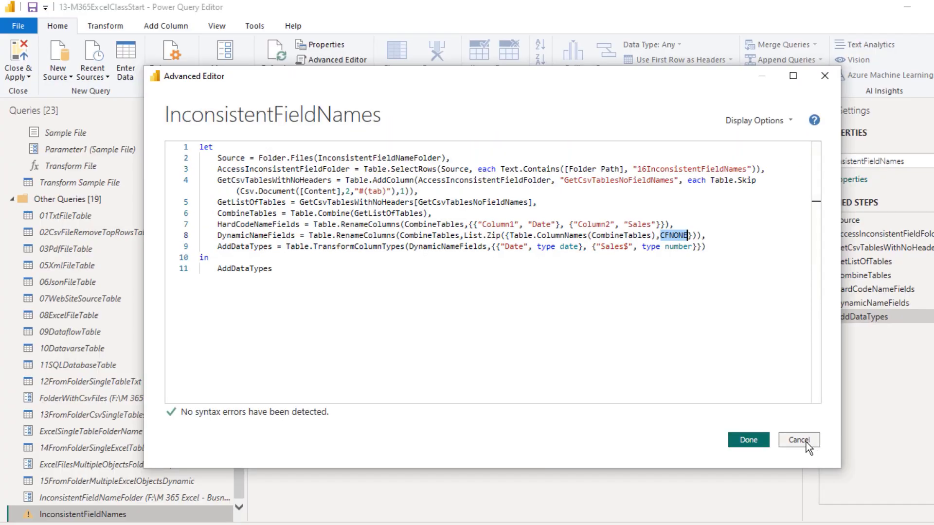
{"action": "left_click", "coordinate": [806, 442]}
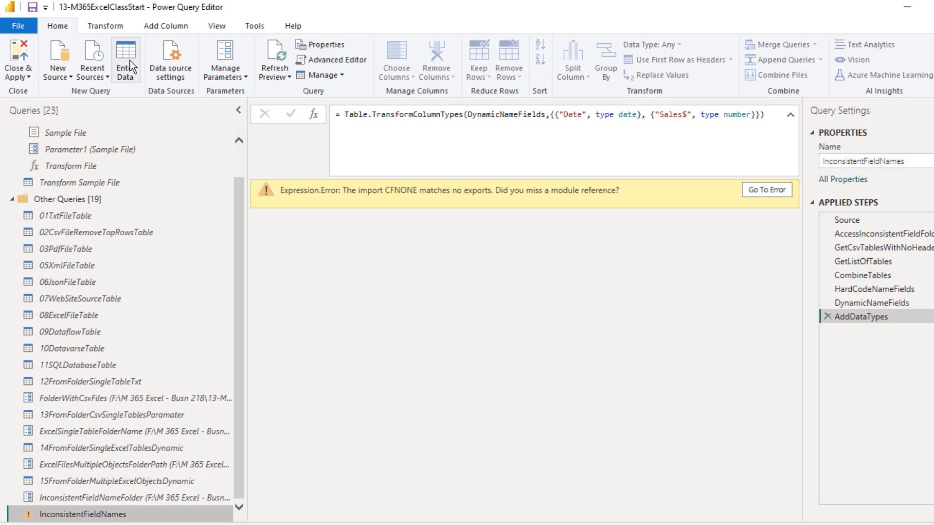
{"action": "left_click", "coordinate": [68, 74]}
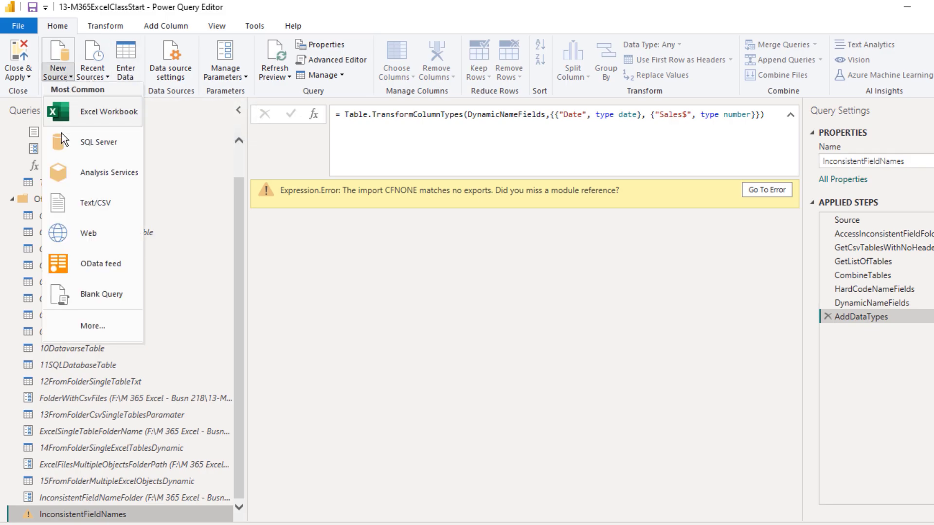
Create a blank query with the list {"Date","Sales($)"} and name it CFNONE.
{"action": "left_click", "coordinate": [73, 297]}
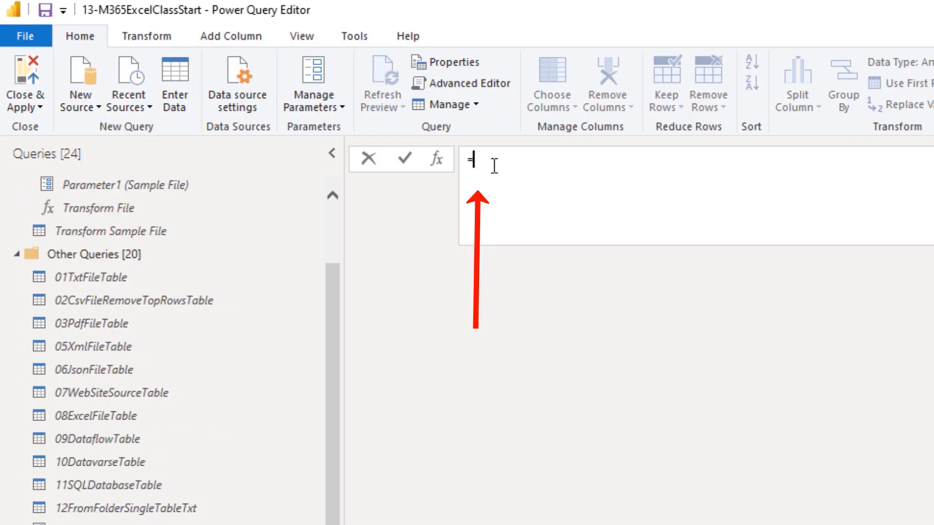
{"action": "type", "text": "{"}
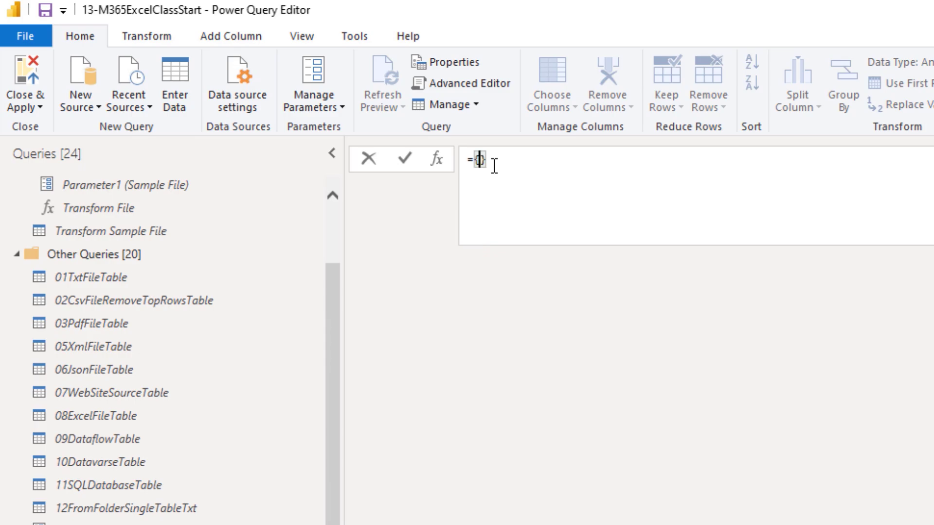
{"action": "key", "text": "ctrl+v"}
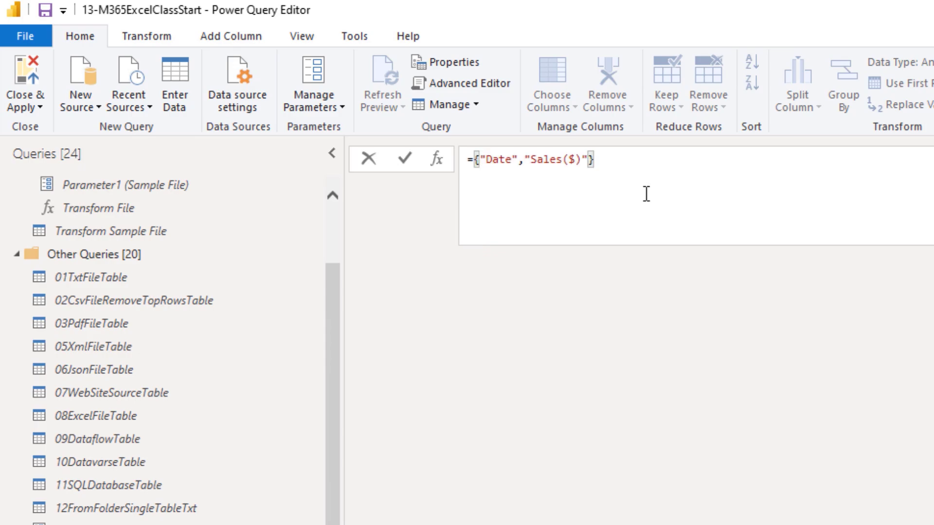
{"action": "key", "text": "Return"}
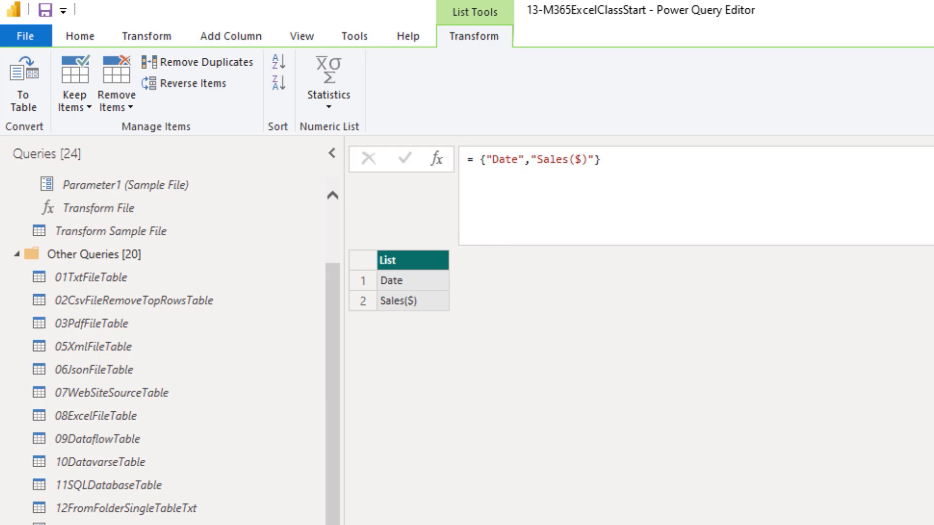
{"action": "left_click_drag", "start_coordinate": [841, 159], "coordinate": [810, 161]}
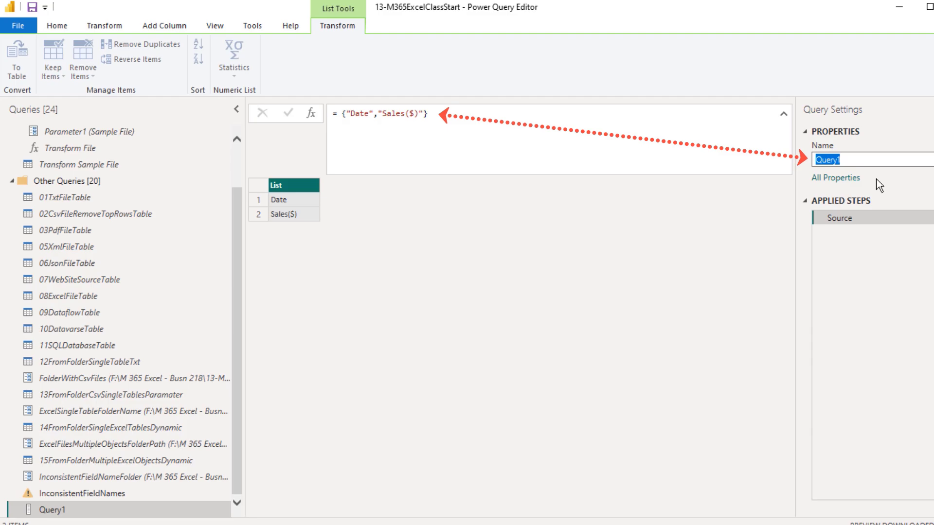
{"action": "type", "text": "CFNONE"}
{"action": "key", "text": "Return"}
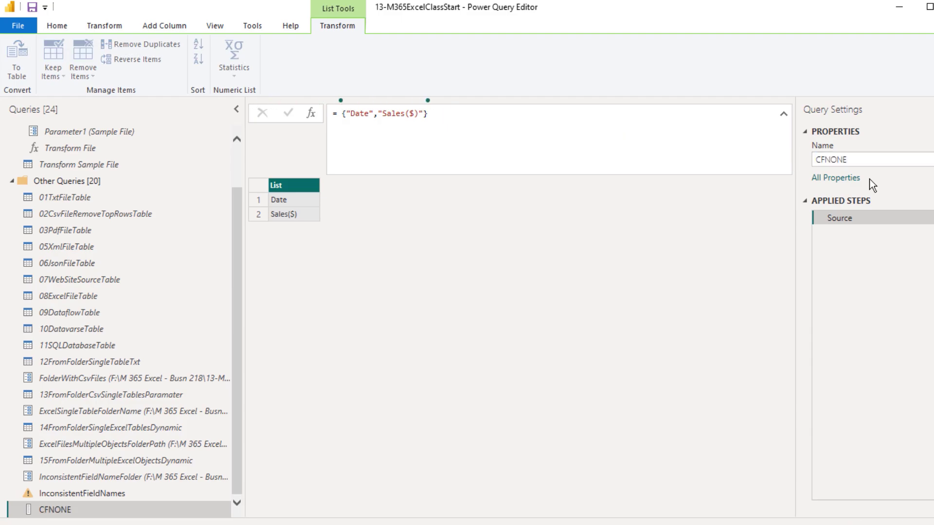
After checking the InconsistentFieldNames error, change the CFNONE list entry Sales($) to Sales$.
{"action": "left_click", "coordinate": [104, 494]}
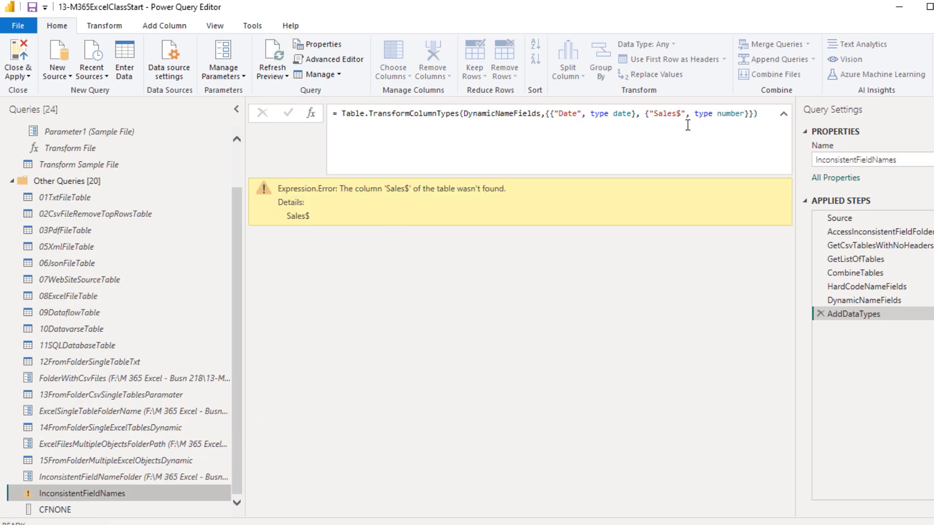
{"action": "left_click", "coordinate": [54, 512]}
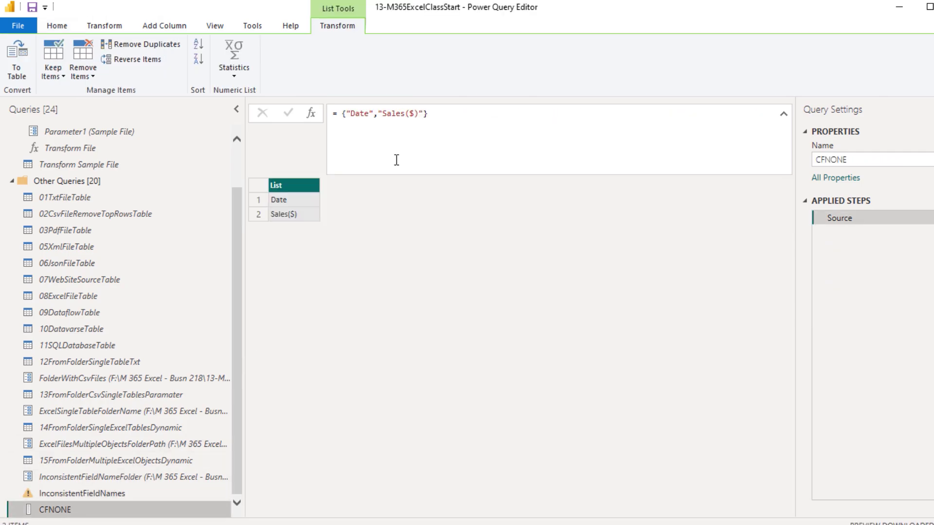
{"action": "left_click", "coordinate": [419, 113]}
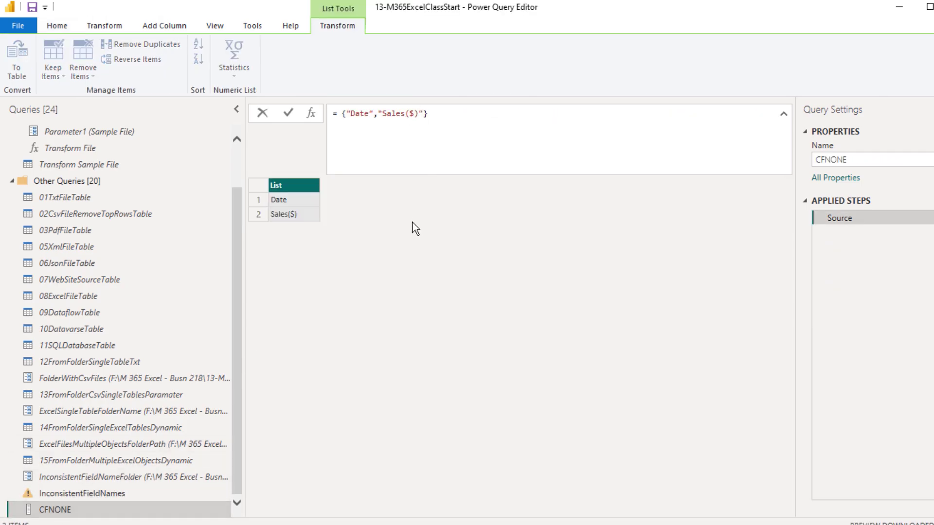
{"action": "key", "text": "BackSpace"}
{"action": "type", "text": "\""}
{"action": "key", "text": "Left"}
{"action": "key", "text": "BackSpace"}
{"action": "key", "text": "BackSpace"}
{"action": "type", "text": "$"}
{"action": "key", "text": "Return"}
Return to the InconsistentFieldNames query, then bring the Oakland and Tacoma workbooks to the front.
{"action": "left_click", "coordinate": [68, 495]}
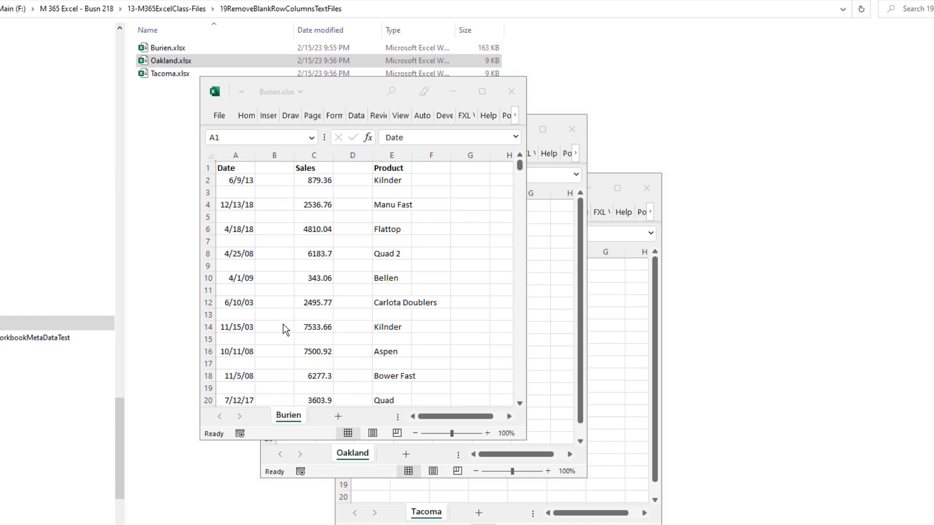
{"action": "left_click", "coordinate": [329, 468]}
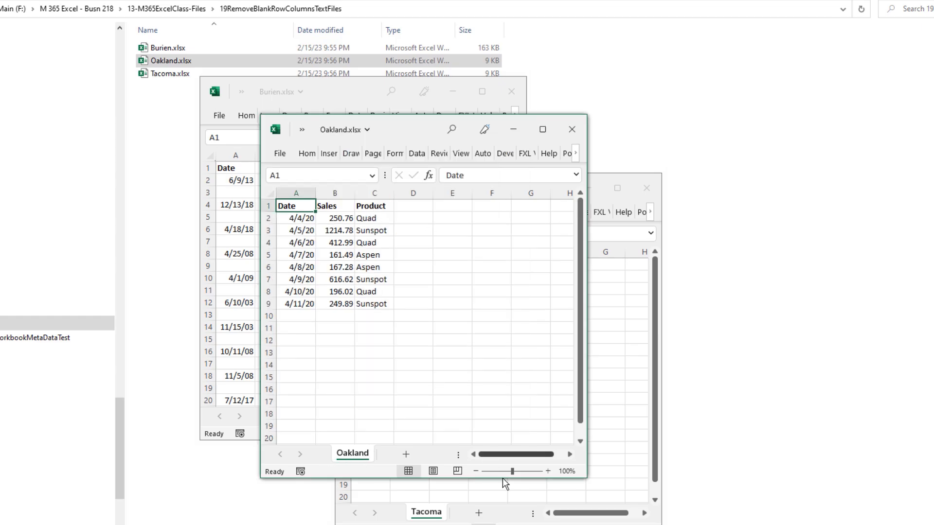
{"action": "left_click", "coordinate": [506, 513]}
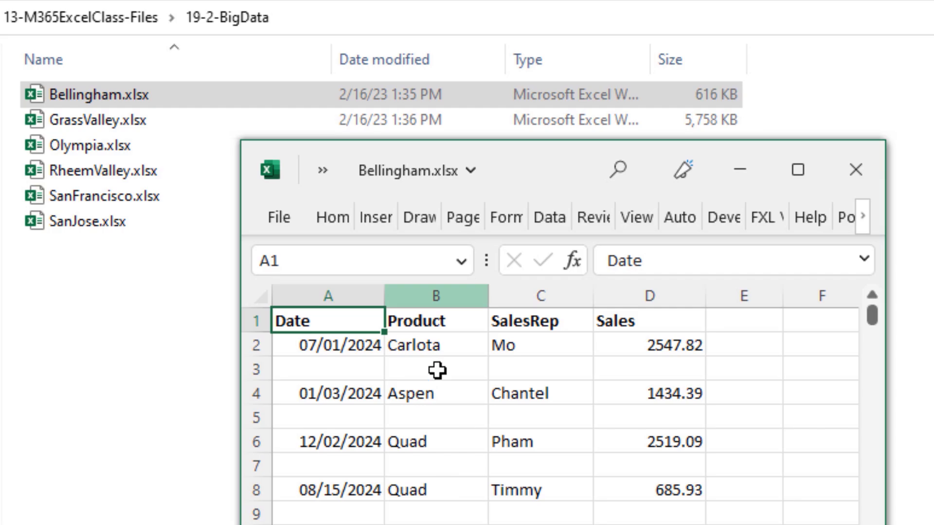
Switch back to the File Explorer window, leaving the city workbooks.
{"action": "left_click", "coordinate": [173, 93]}
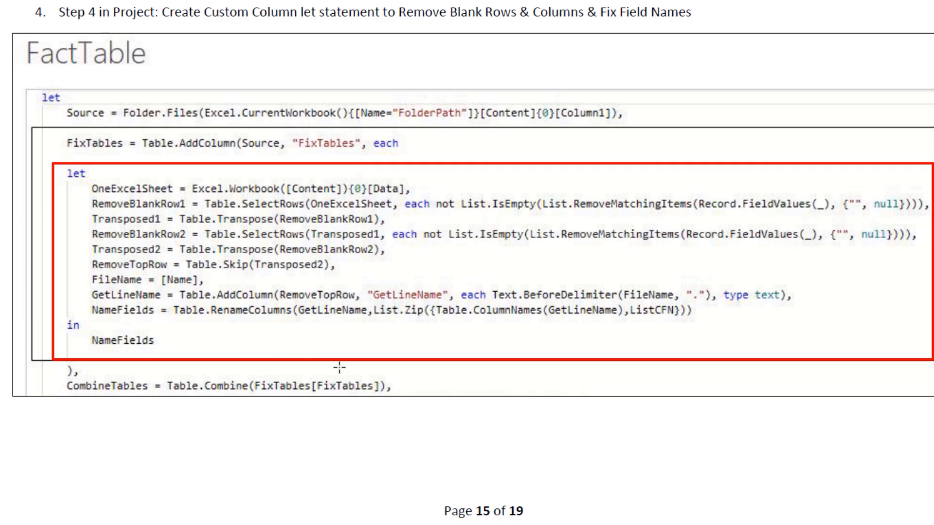
Scroll through Steps 5–9 of the project write-up in Word.
{"action": "scroll", "coordinate": [337, 371], "scroll_direction": "down", "scroll_amount": 10}
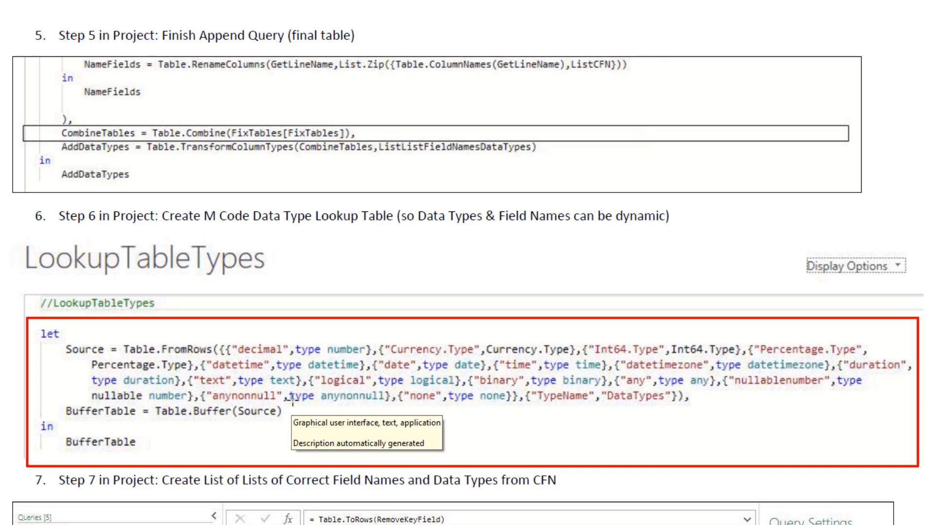
{"action": "scroll", "coordinate": [292, 402], "scroll_direction": "down", "scroll_amount": 6}
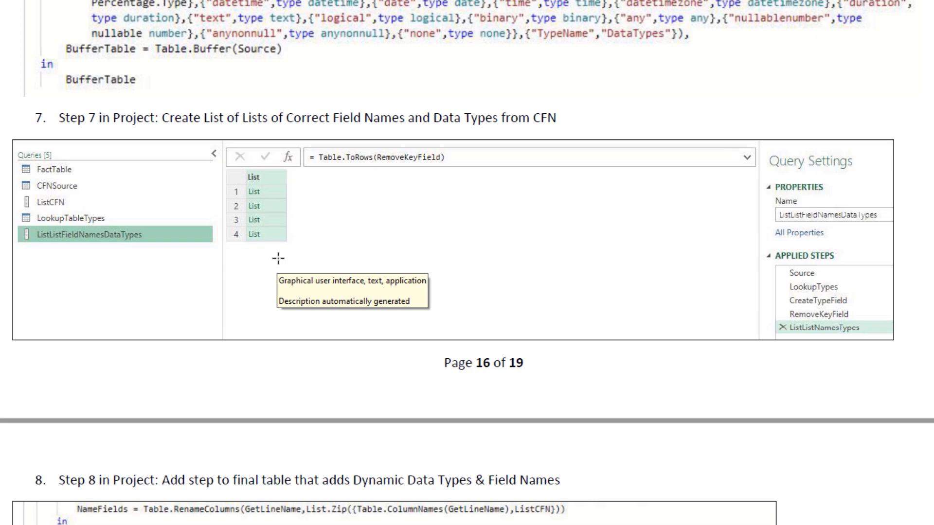
{"action": "scroll", "coordinate": [277, 258], "scroll_direction": "down", "scroll_amount": 4}
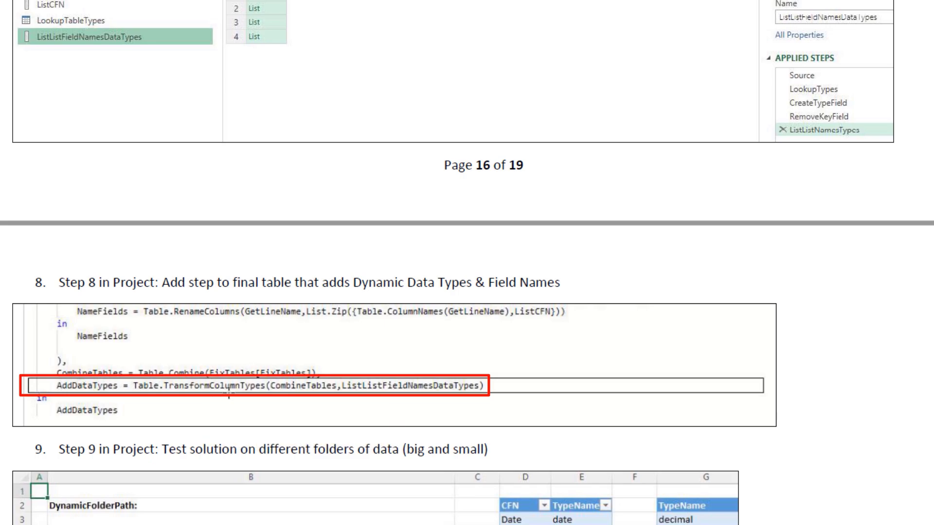
{"action": "scroll", "coordinate": [428, 386], "scroll_direction": "down", "scroll_amount": 9}
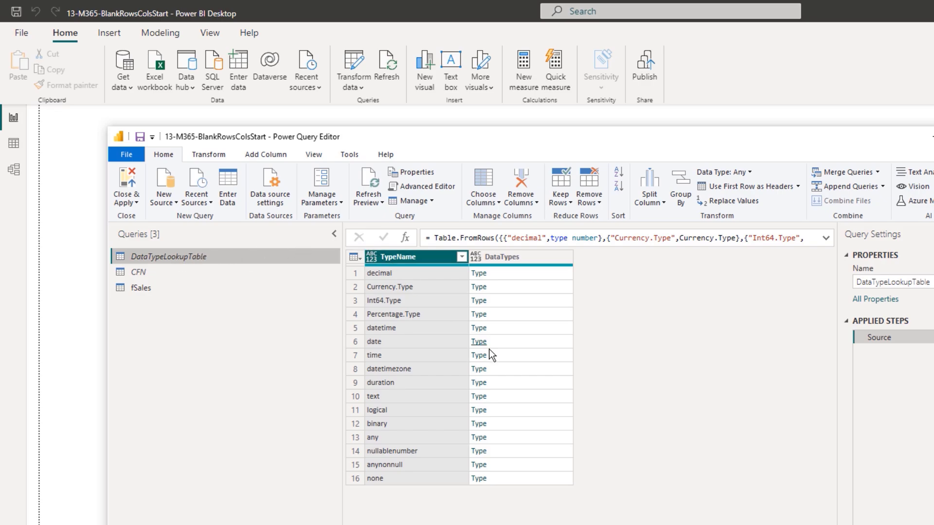
Compare the CFN and fSales query tables, then open Data source settings.
{"action": "left_click", "coordinate": [148, 273]}
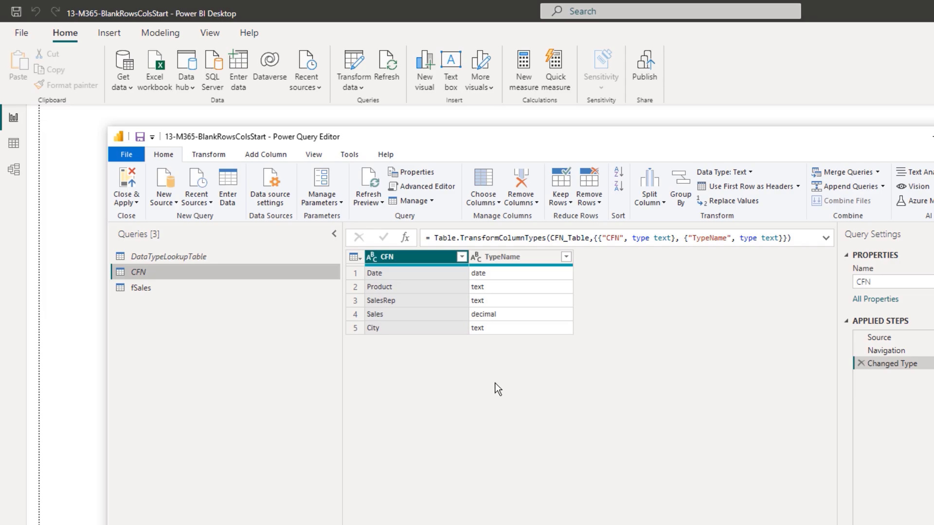
{"action": "left_click", "coordinate": [170, 291]}
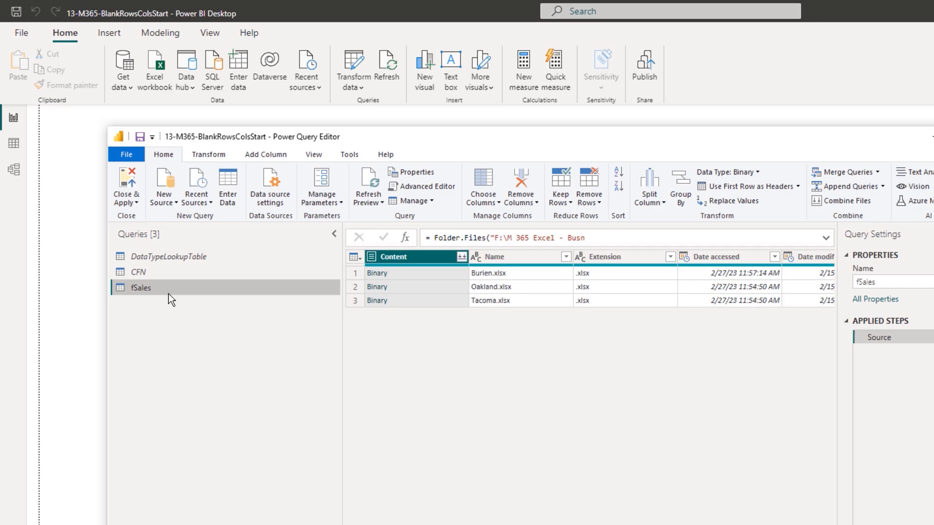
{"action": "left_click", "coordinate": [151, 272]}
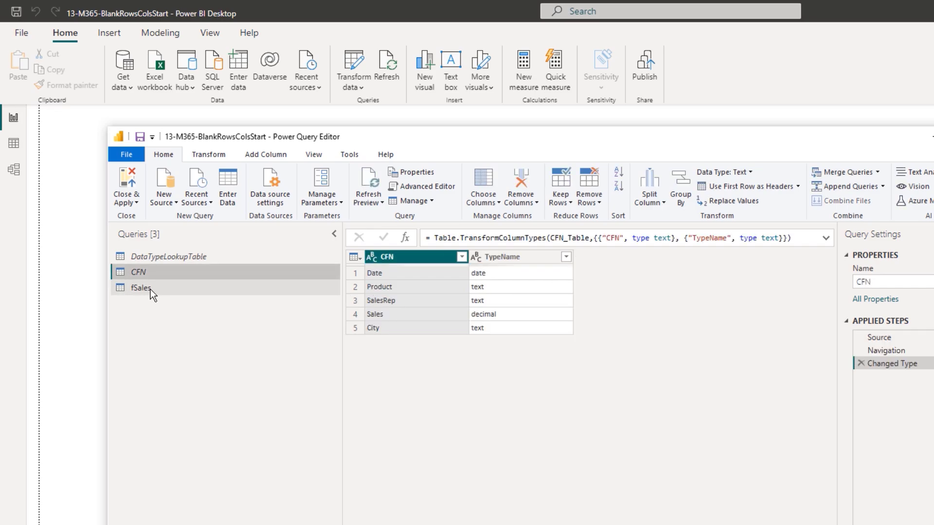
{"action": "left_click", "coordinate": [135, 289]}
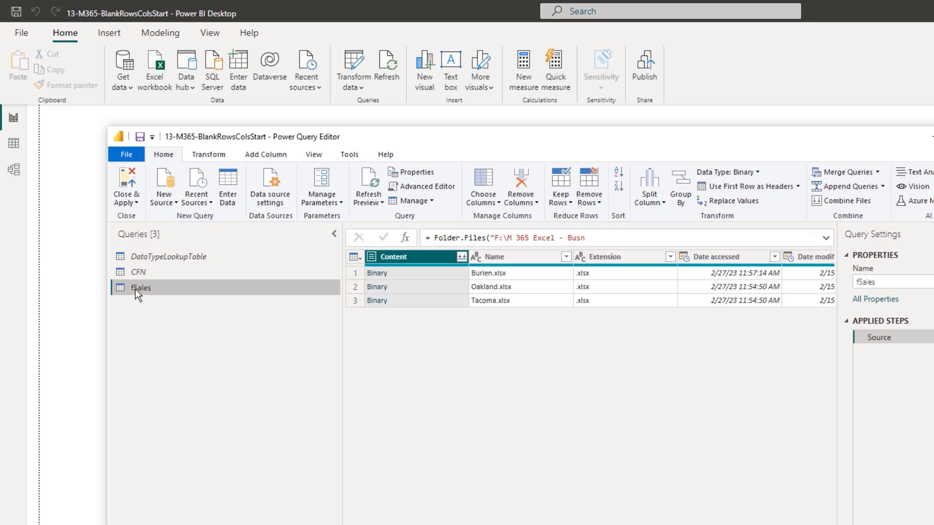
{"action": "left_click", "coordinate": [281, 201]}
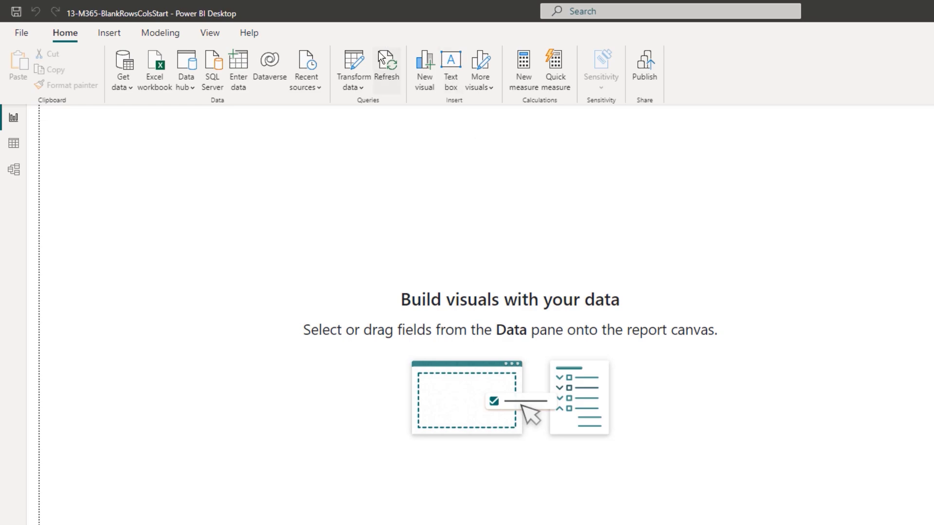
Open the Transform data options, then view the DynamicFolderPath formula in Excel cell B4.
{"action": "left_click", "coordinate": [361, 85]}
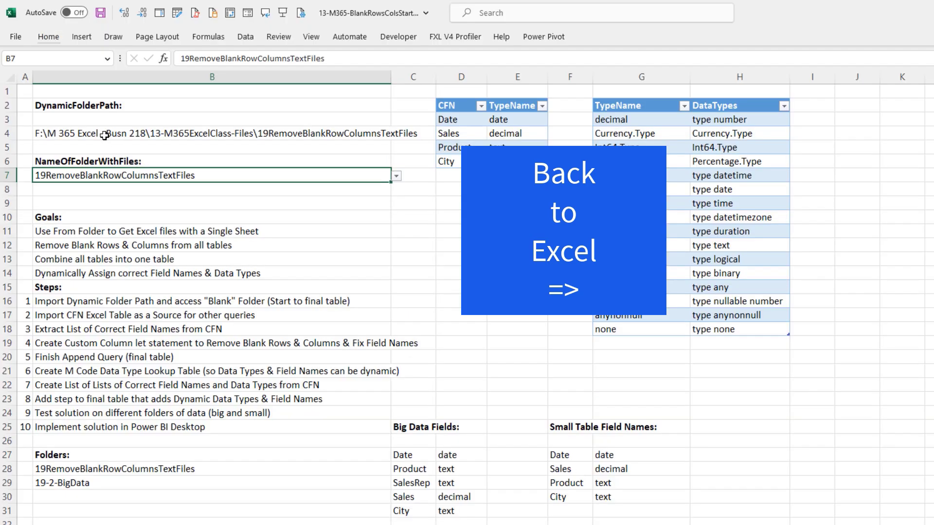
{"action": "double_click", "coordinate": [105, 135]}
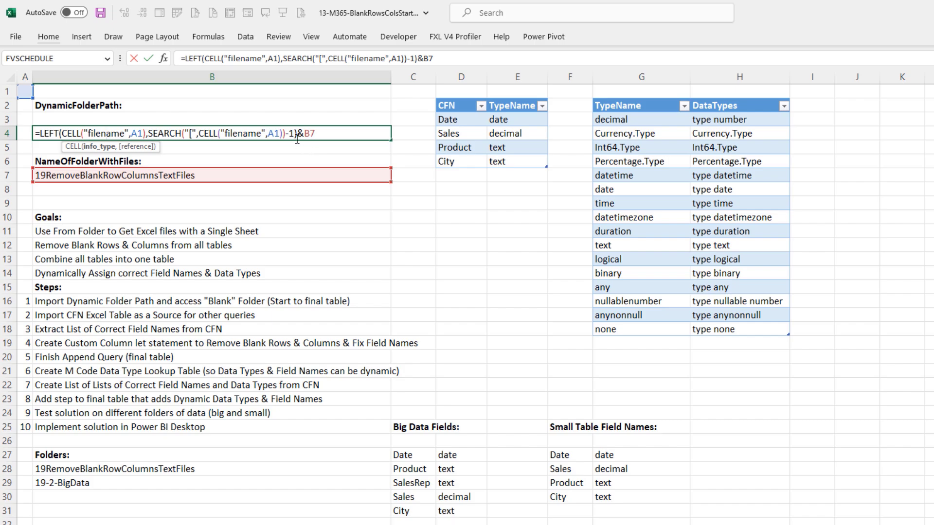
Pick 19-2-BigData in B7's dropdown to check that the B4 folder path follows it.
{"action": "left_click", "coordinate": [200, 174]}
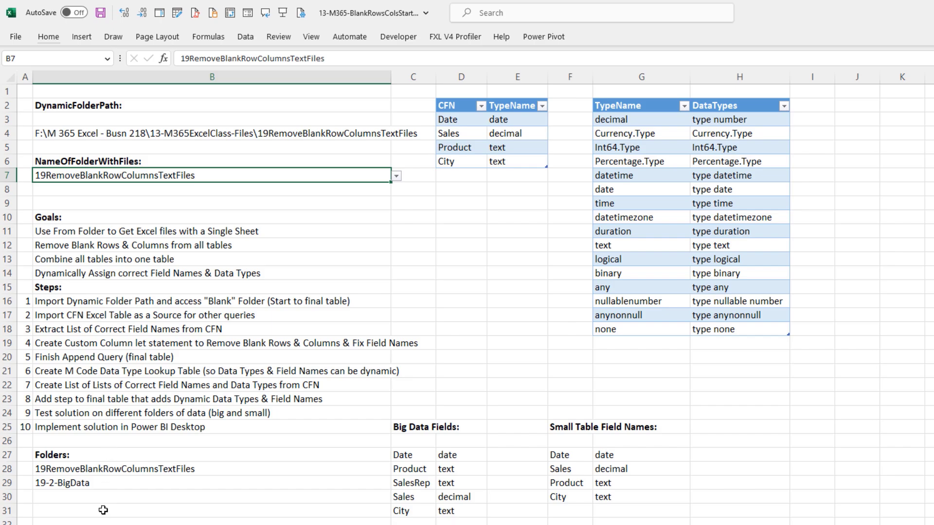
{"action": "left_click", "coordinate": [397, 177]}
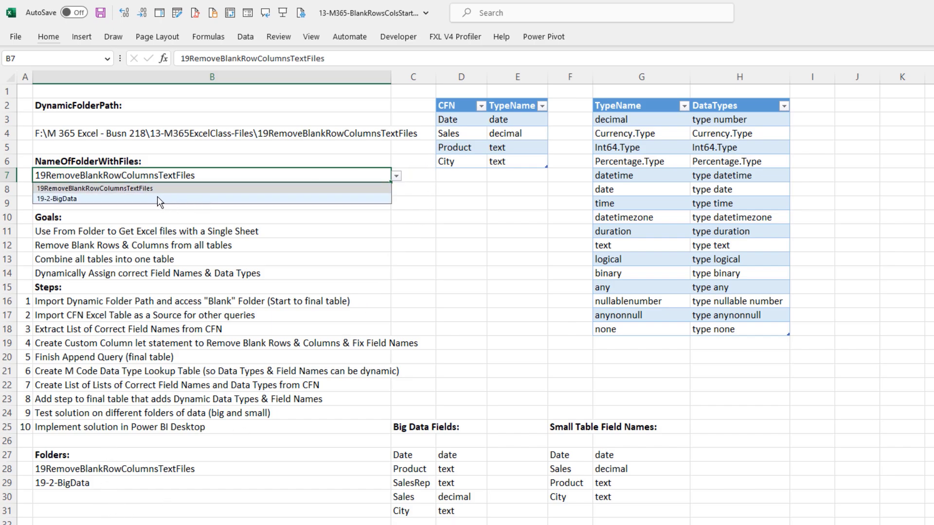
{"action": "left_click", "coordinate": [78, 200]}
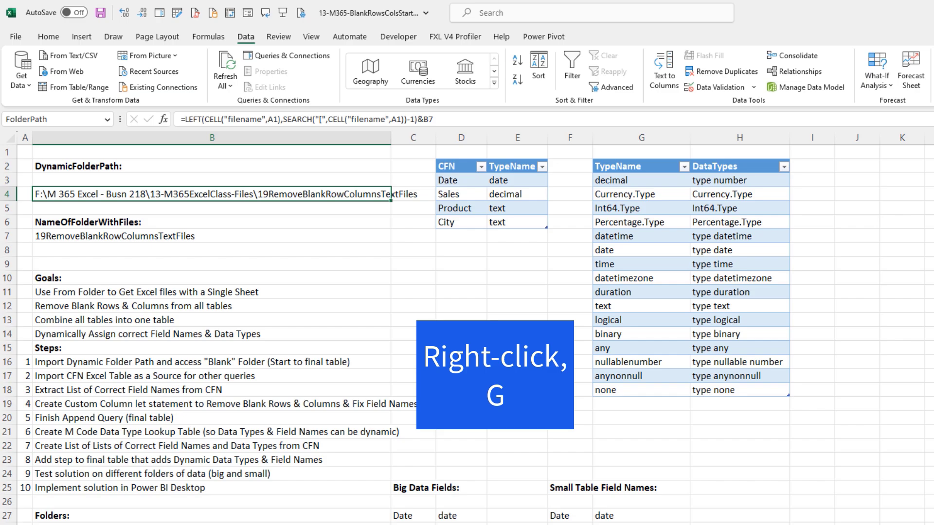
Load the B4 folder path cell as a new query and name it fSales.
{"action": "right_click", "coordinate": [402, 209]}
{"action": "key", "text": "g"}
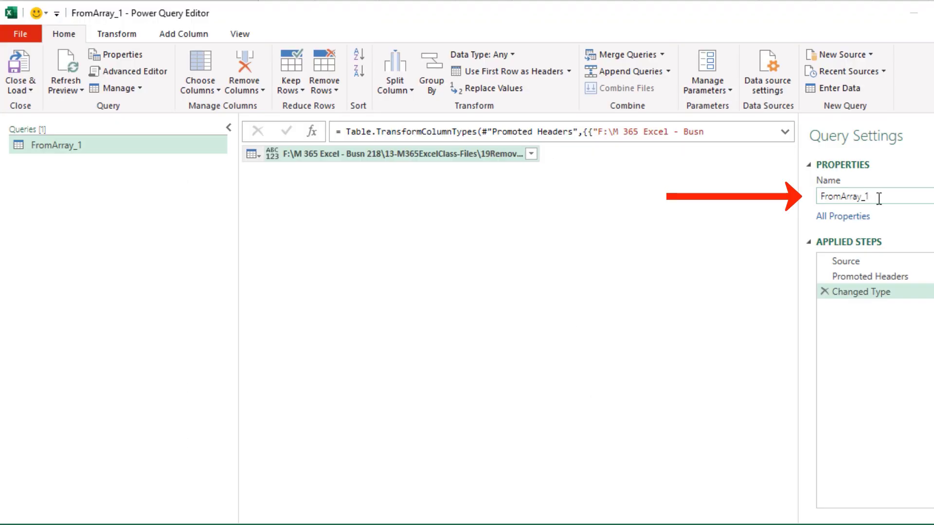
{"action": "double_click", "coordinate": [879, 199]}
{"action": "type", "text": "fSales"}
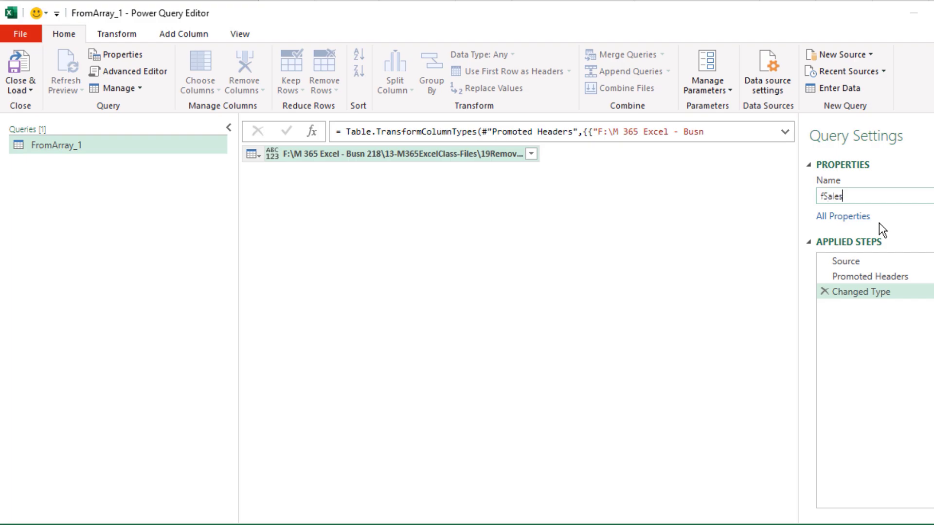
{"action": "key", "text": "Return"}
Make the Source formula return the FolderPath table's {0}[Column1] folder path text.
{"action": "left_click", "coordinate": [857, 260]}
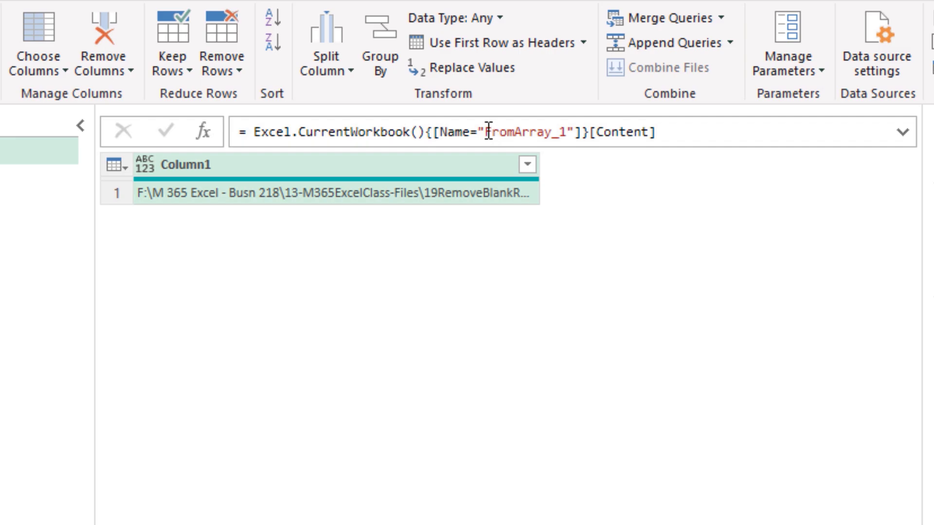
{"action": "left_click", "coordinate": [485, 132]}
{"action": "left_click_drag", "start_coordinate": [485, 132], "coordinate": [567, 134]}
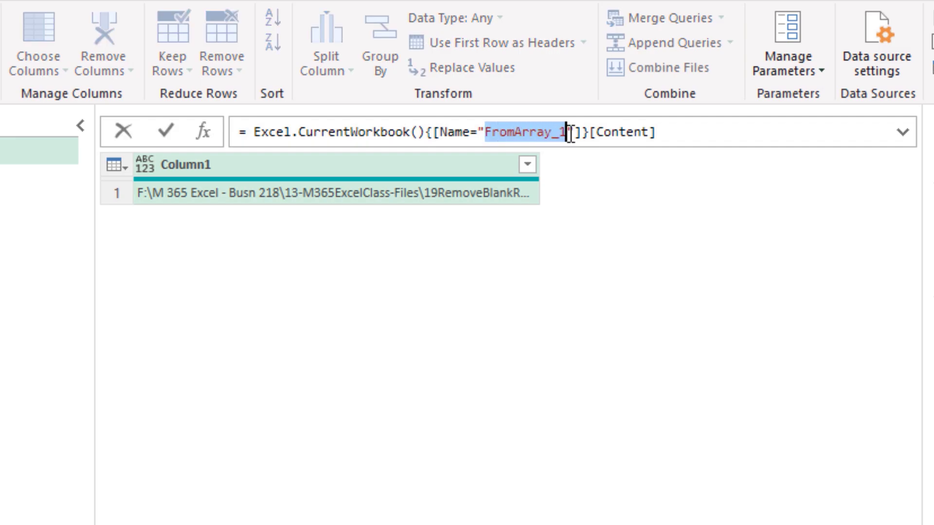
{"action": "type", "text": "FolderPath"}
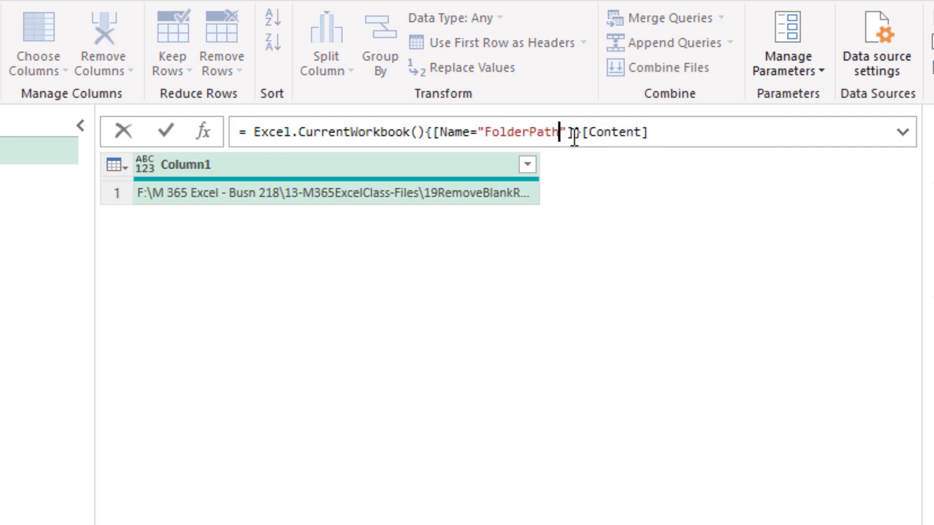
{"action": "key", "text": "Return"}
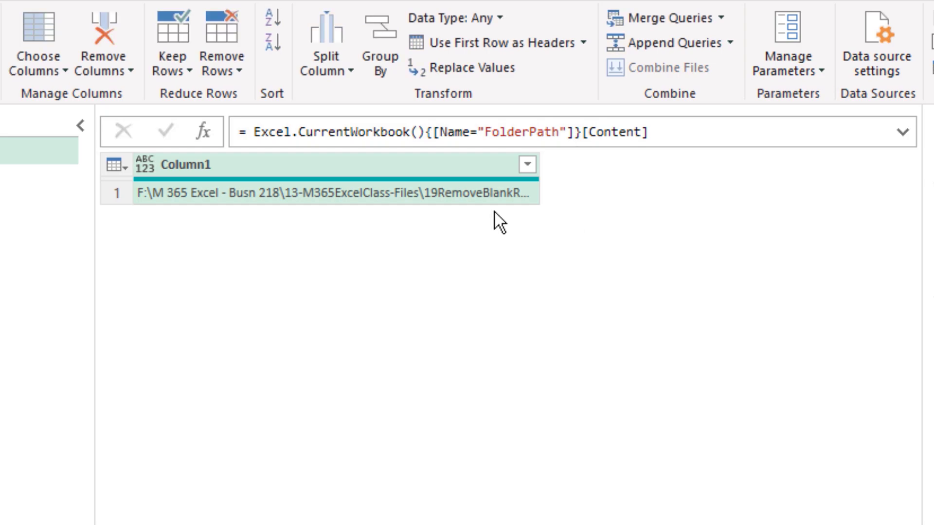
{"action": "left_click", "coordinate": [674, 134]}
{"action": "type", "text": "{0"}
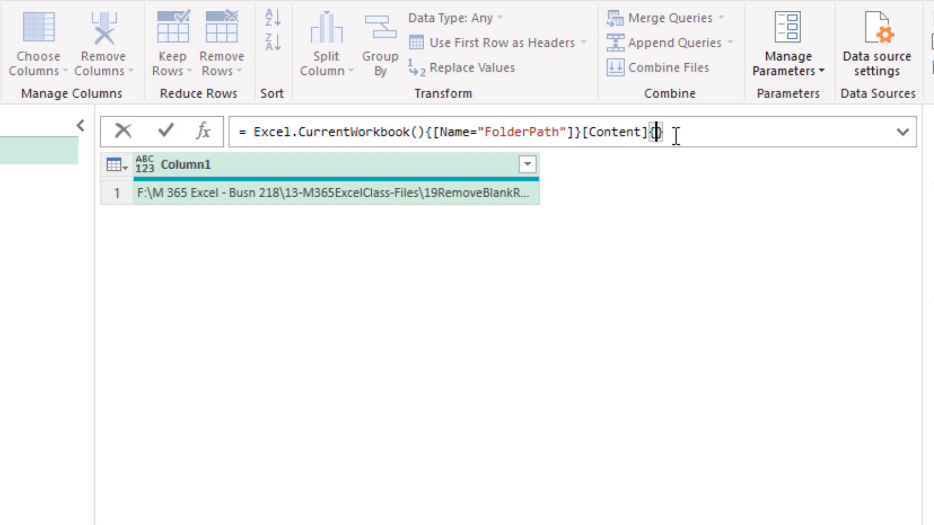
{"action": "left_click", "coordinate": [724, 130]}
{"action": "type", "text": "[Column1"}
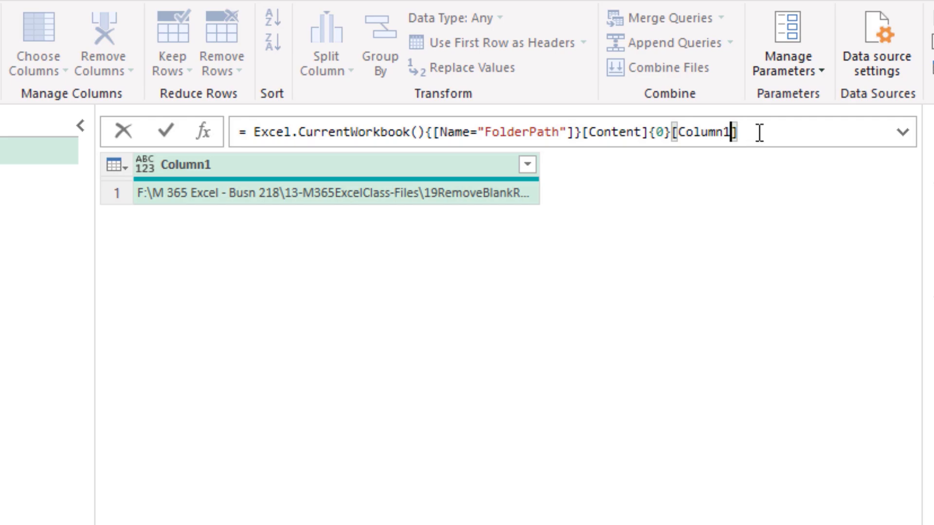
{"action": "key", "text": "Return"}
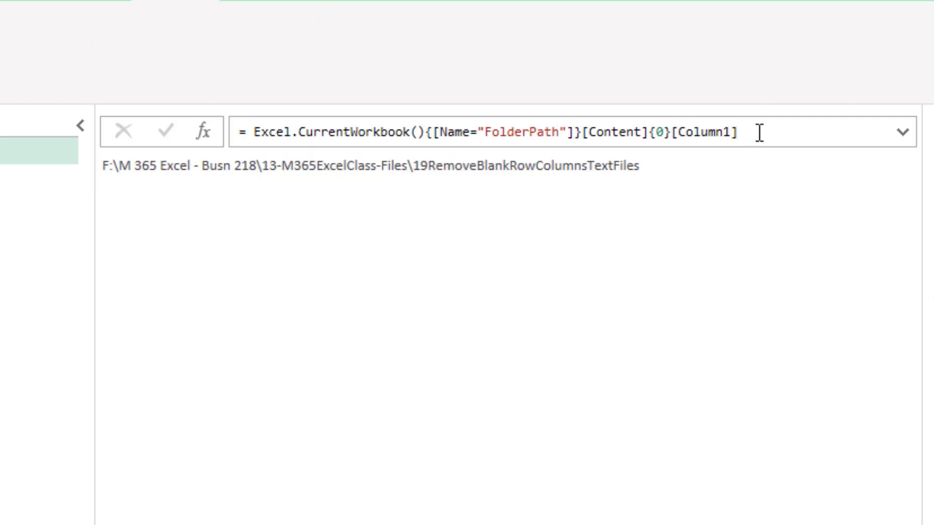
Wrap the Source formula in Folder.Files to list the folder's files.
{"action": "left_click", "coordinate": [250, 136]}
{"action": "type", "text": "Folder."}
{"action": "type", "text": "Files("}
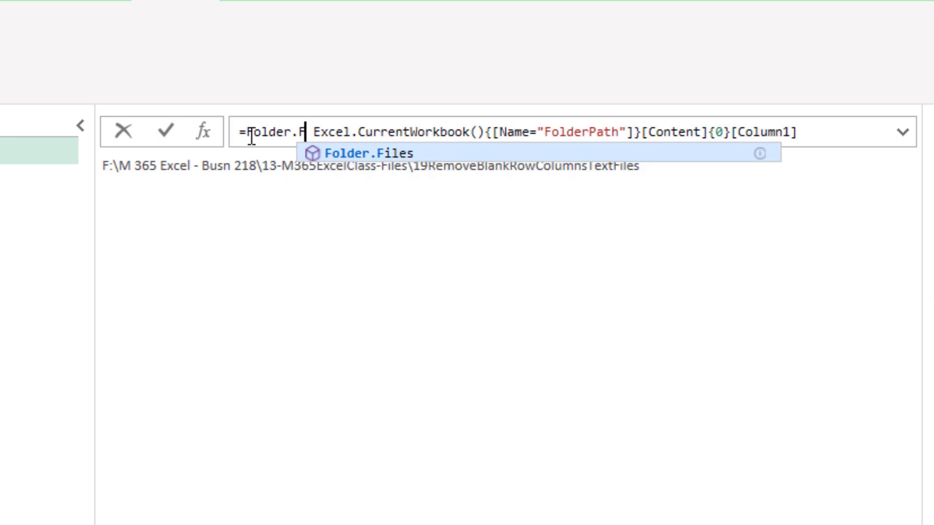
{"action": "left_click", "coordinate": [862, 130]}
{"action": "type", "text": ")"}
{"action": "key", "text": "Return"}
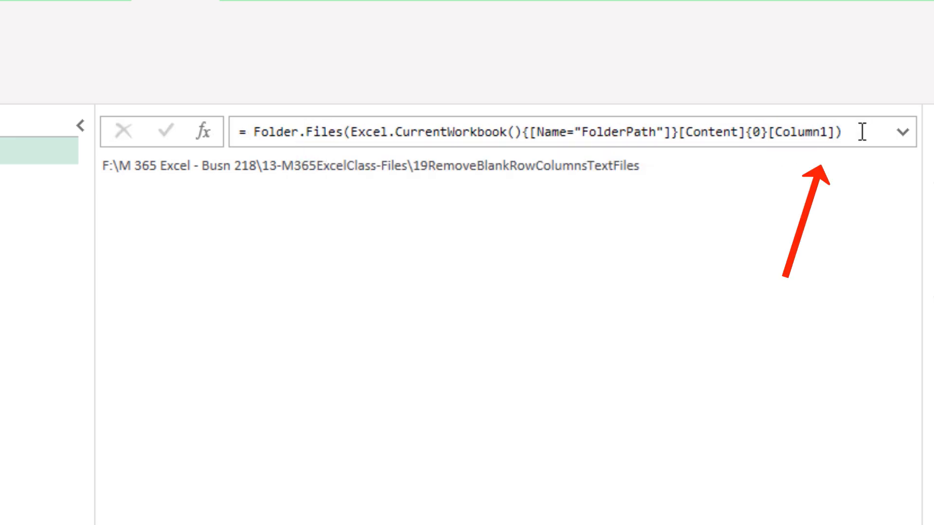
Delete the Promoted Headers step and every step after it.
{"action": "left_click", "coordinate": [784, 269]}
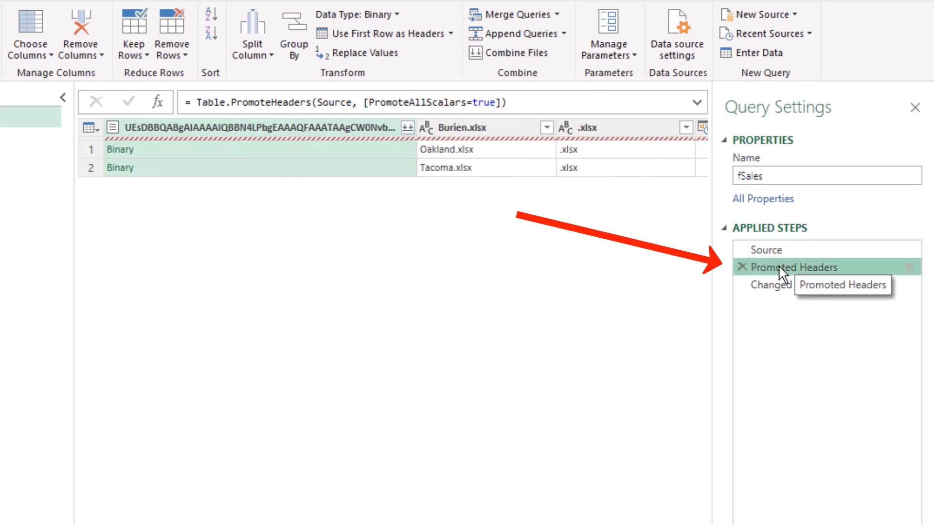
{"action": "right_click", "coordinate": [782, 269]}
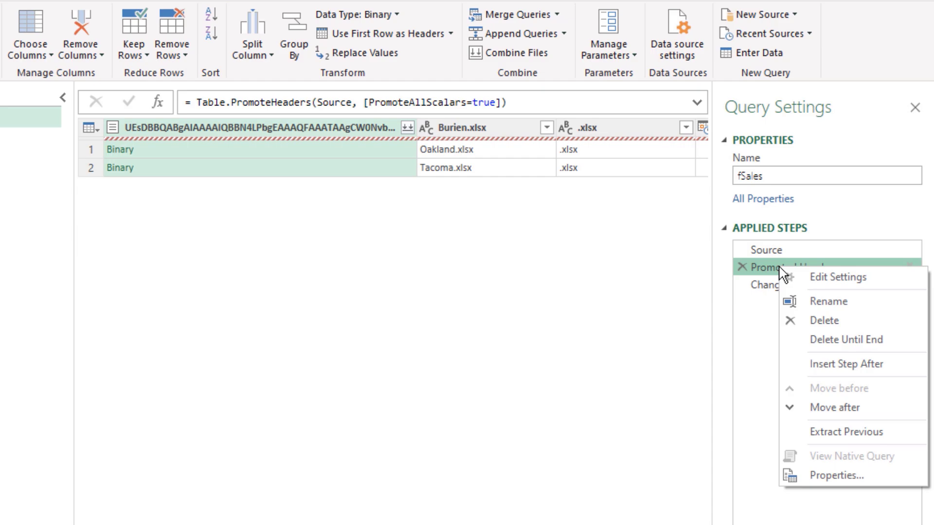
{"action": "left_click", "coordinate": [864, 339]}
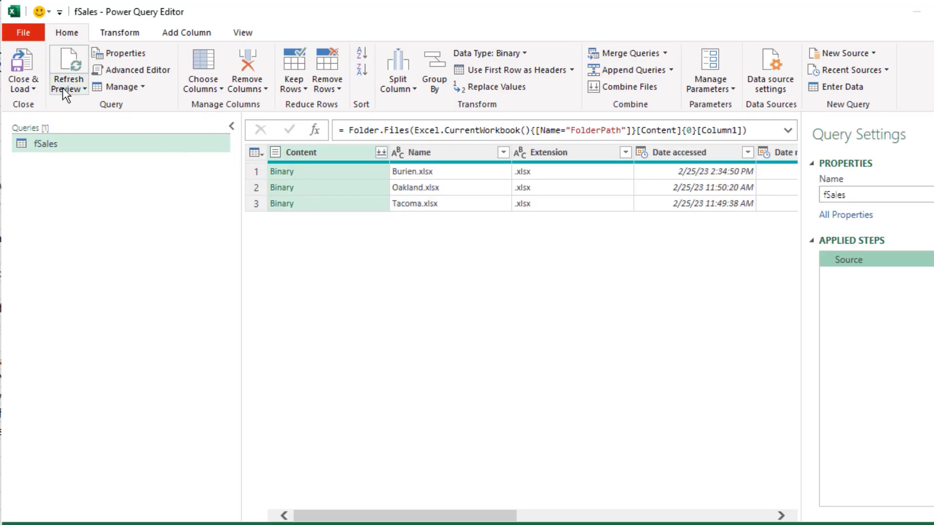
Close & Load To with Only Create Connection for the fSales query.
{"action": "left_click", "coordinate": [33, 87]}
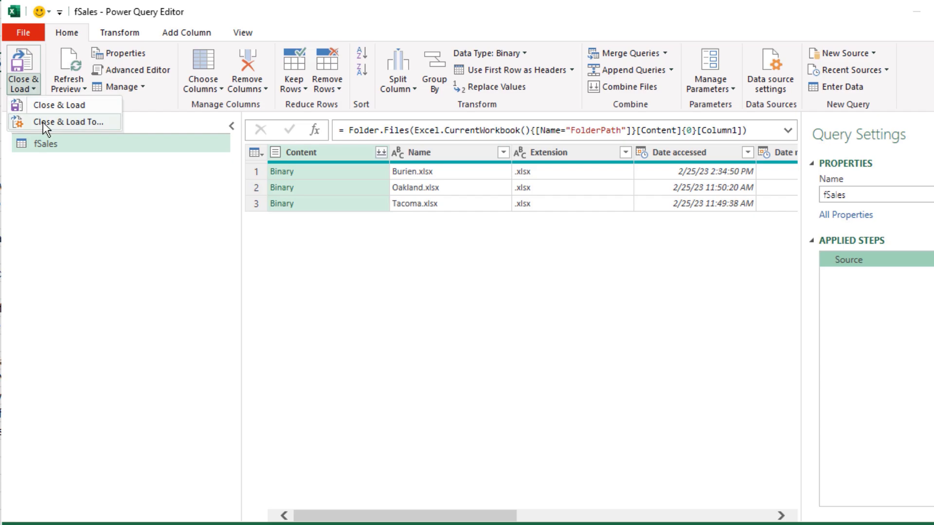
{"action": "left_click", "coordinate": [42, 122]}
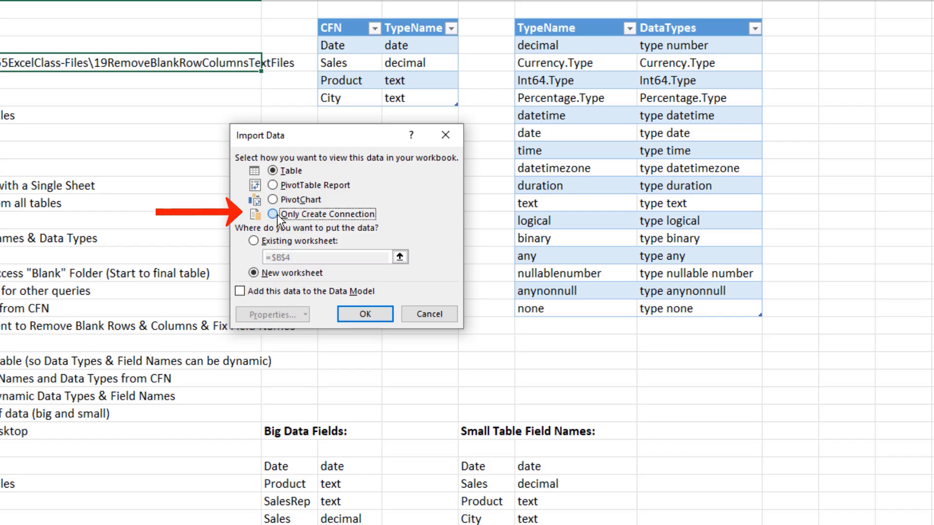
{"action": "left_click", "coordinate": [292, 214]}
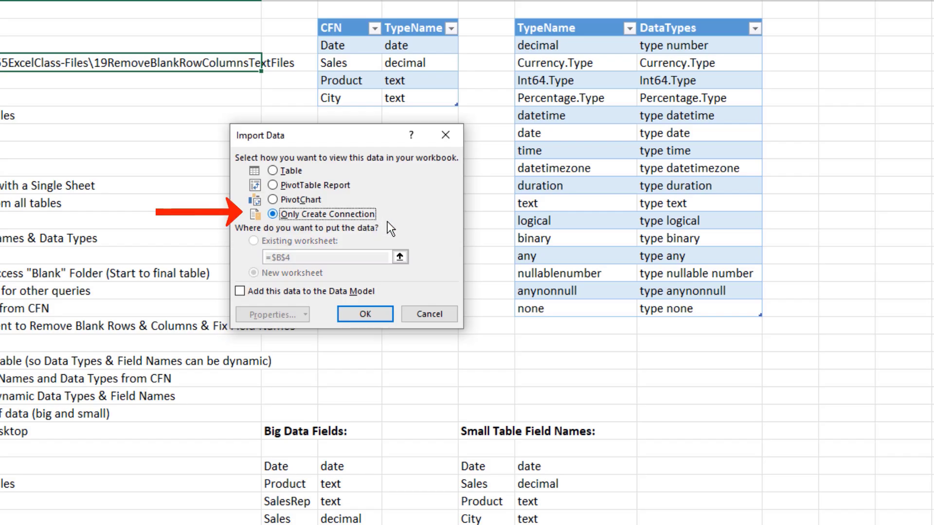
{"action": "left_click", "coordinate": [377, 312]}
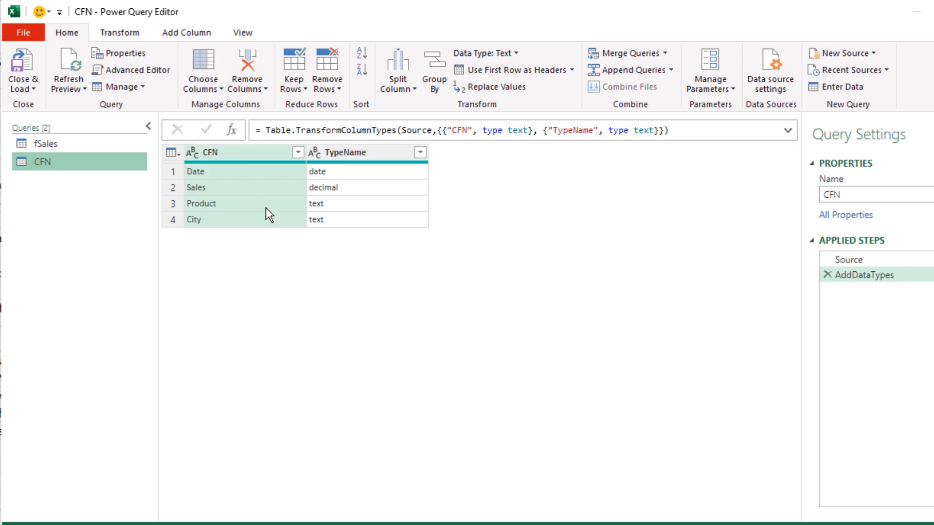
Create a CFN reference query with formula =CFN[CFN], then return to the fSales query.
{"action": "right_click", "coordinate": [80, 164]}
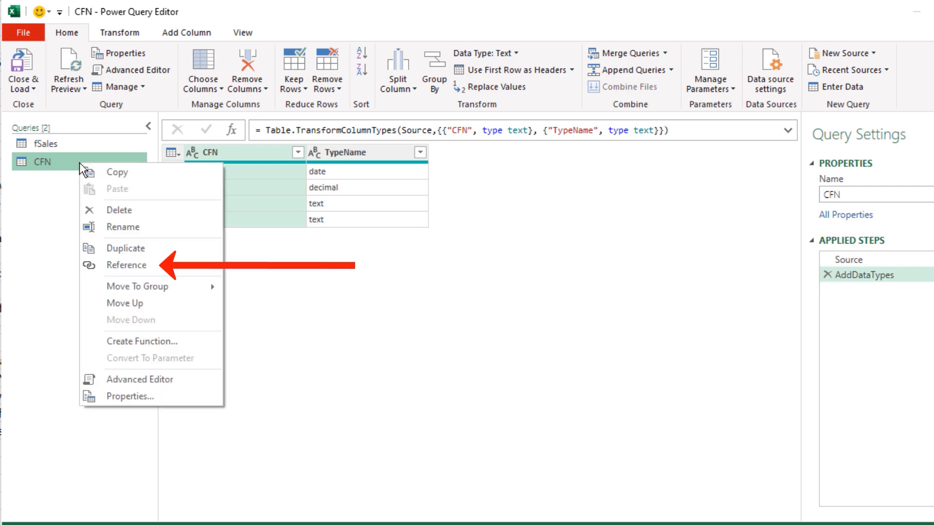
{"action": "left_click", "coordinate": [117, 268]}
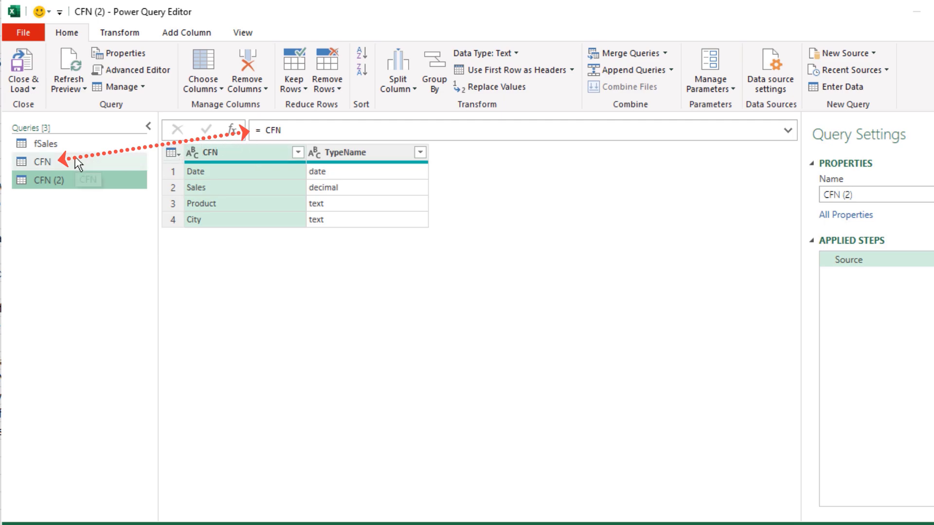
{"action": "left_click", "coordinate": [306, 130]}
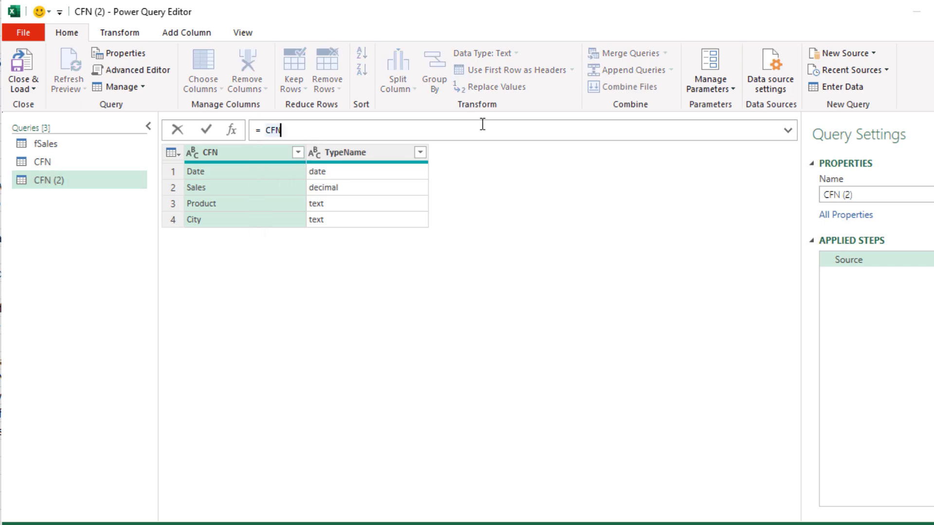
{"action": "type", "text": "[CFN"}
{"action": "key", "text": "Return"}
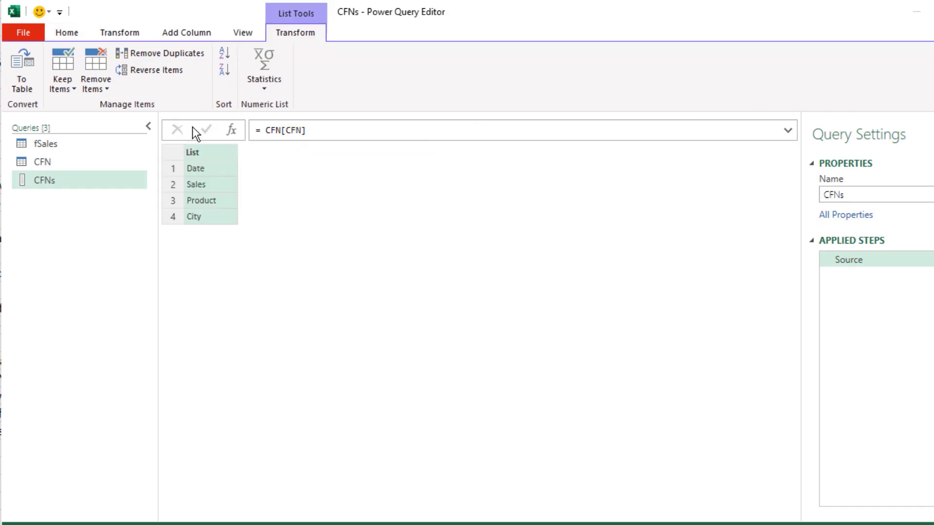
{"action": "left_click", "coordinate": [69, 35]}
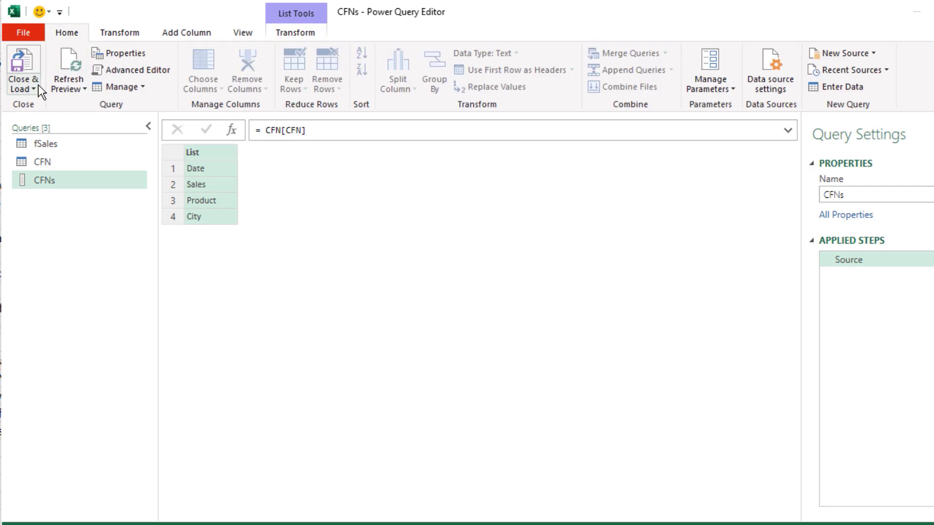
{"action": "left_click", "coordinate": [58, 147]}
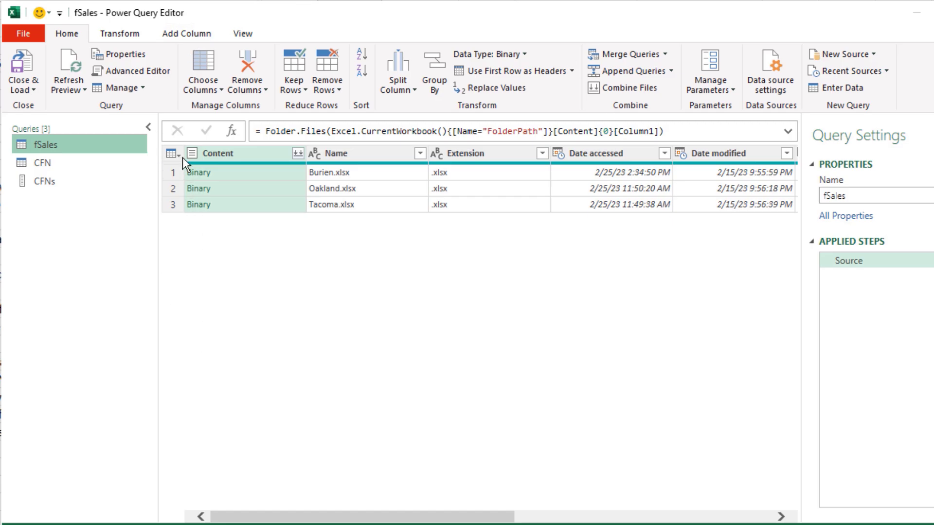
Extract text before the "." delimiter from the Name column, giving Burien, Oakland and Tacoma.
{"action": "left_click", "coordinate": [177, 36]}
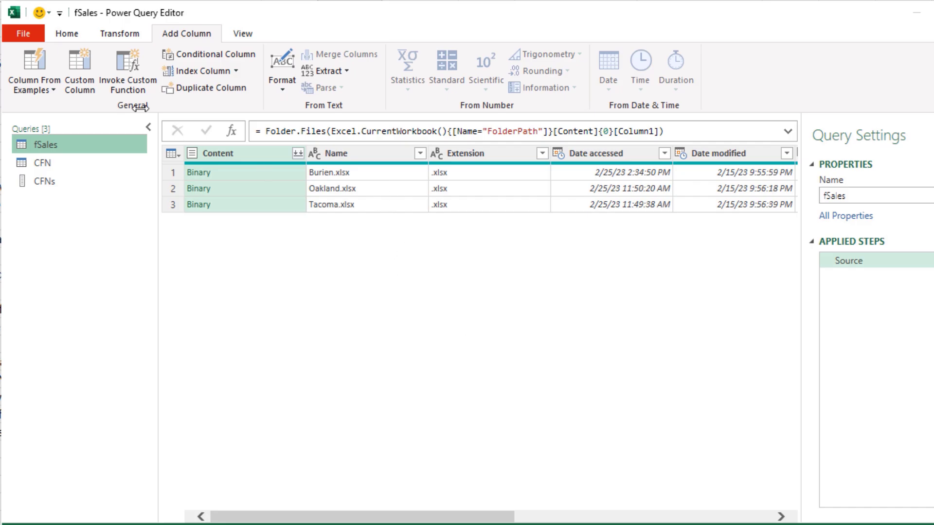
{"action": "left_click", "coordinate": [66, 34]}
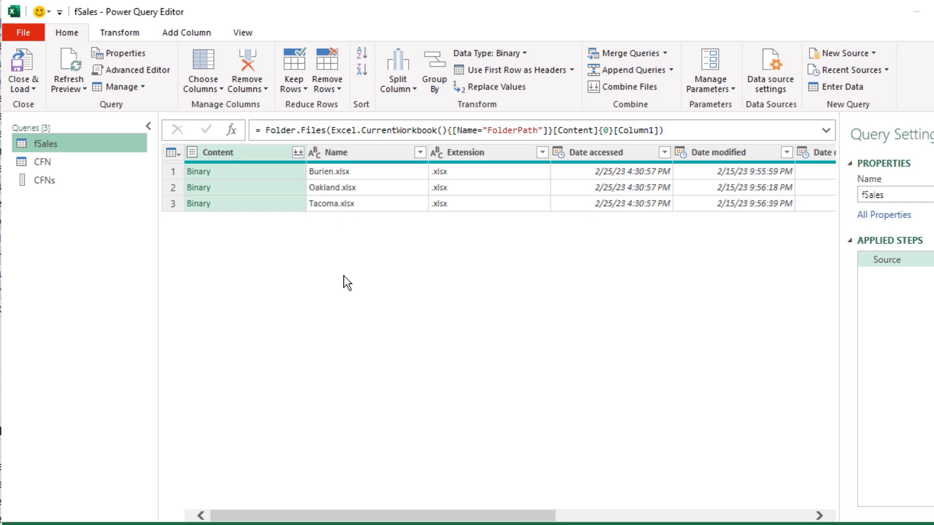
{"action": "left_click", "coordinate": [343, 150]}
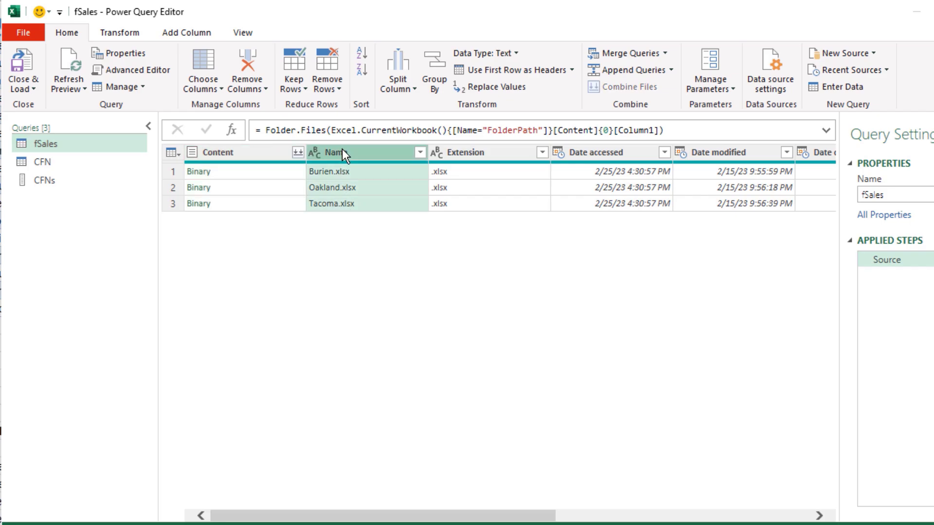
{"action": "left_click", "coordinate": [182, 35]}
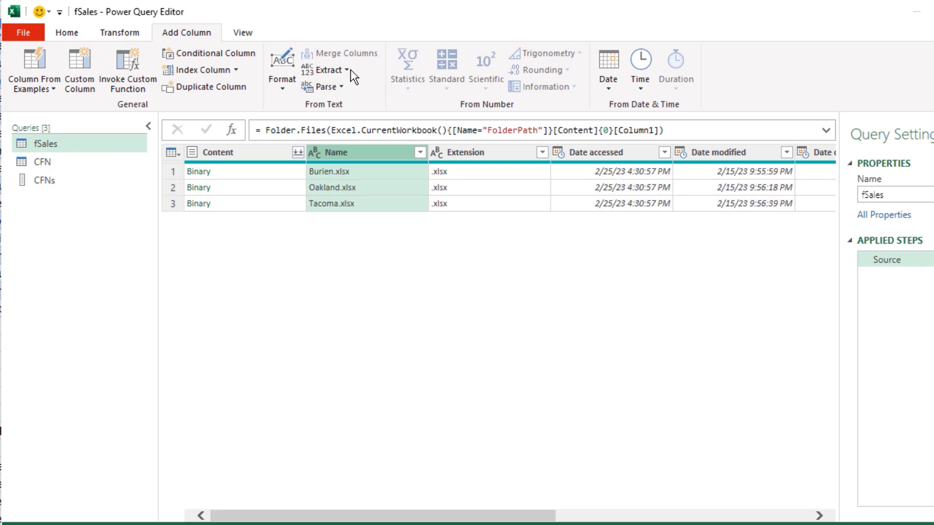
{"action": "left_click", "coordinate": [328, 70]}
{"action": "left_click", "coordinate": [380, 159]}
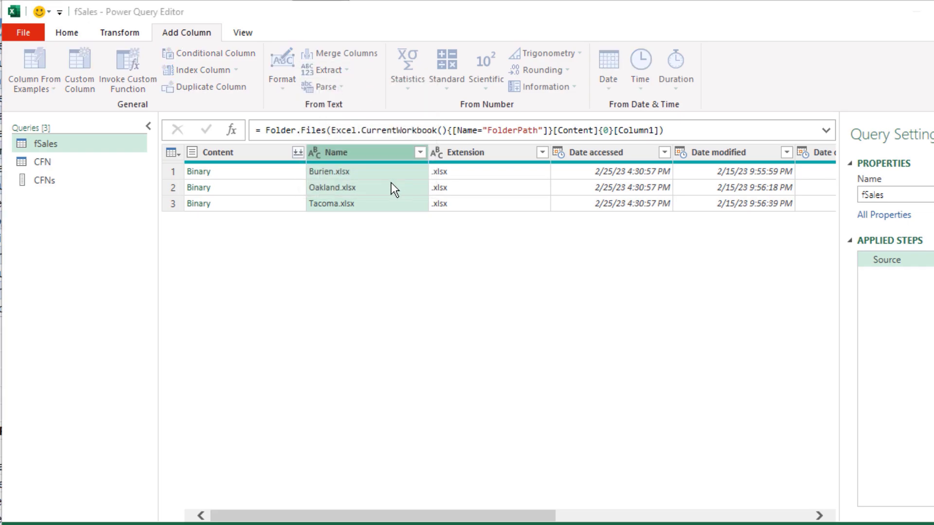
{"action": "type", "text": "."}
{"action": "left_click", "coordinate": [676, 278]}
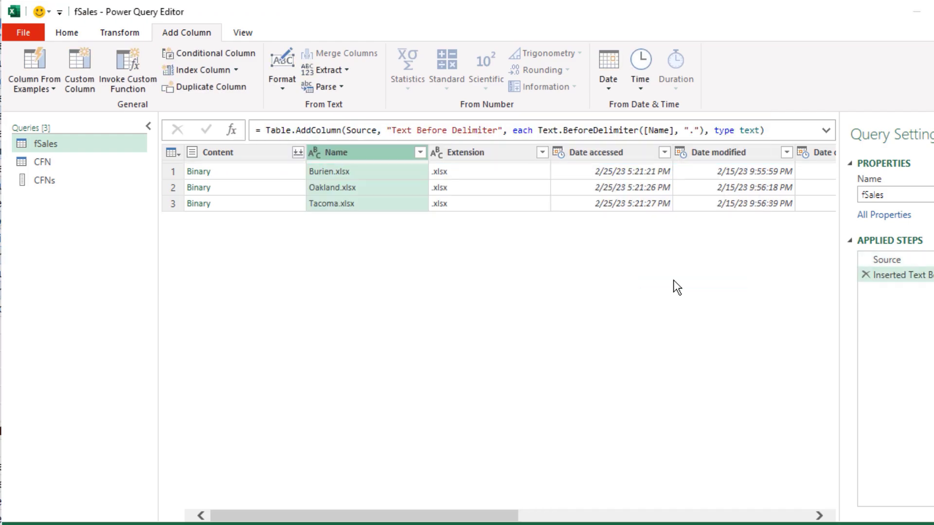
{"action": "mouse_move", "coordinate": [495, 520]}
{"action": "left_mouse_down"}
{"action": "mouse_move", "coordinate": [787, 520]}
{"action": "mouse_move", "coordinate": [477, 520]}
{"action": "left_mouse_up"}
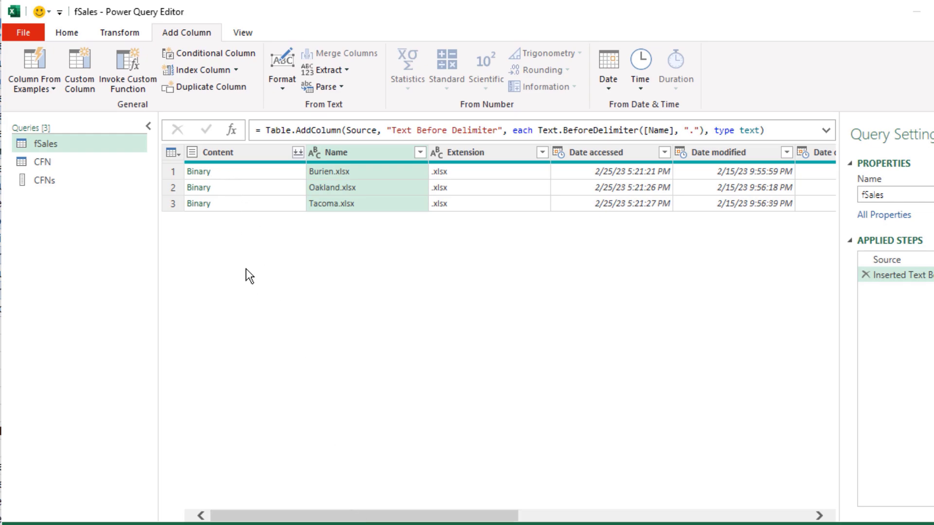
Add a custom column named FixTables with the formula Excel.Workbook([Content]).
{"action": "left_click", "coordinate": [84, 71]}
{"action": "type", "text": "FixTables"}
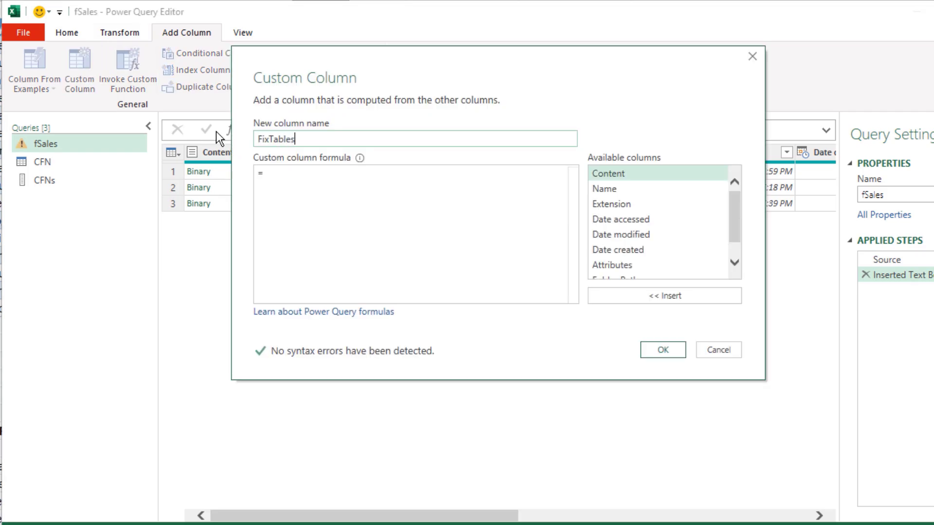
{"action": "left_click", "coordinate": [306, 179]}
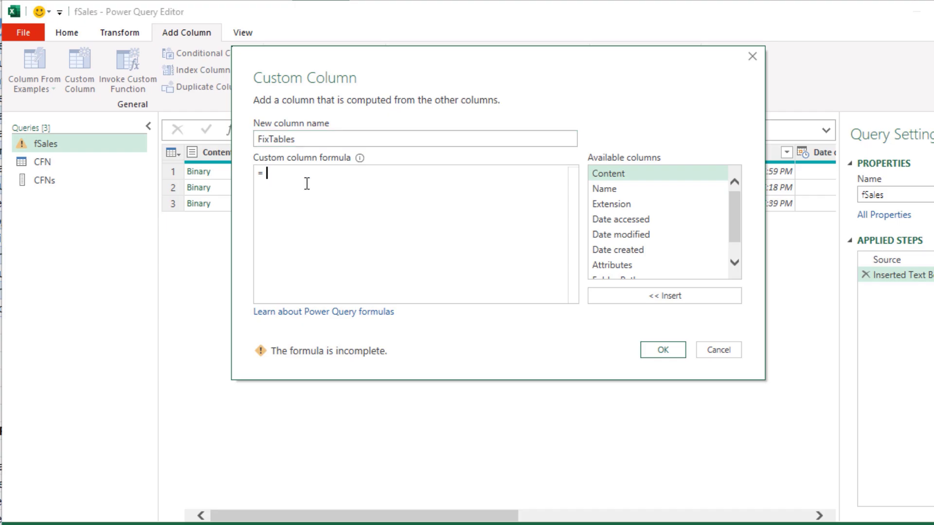
{"action": "type", "text": "Excel."}
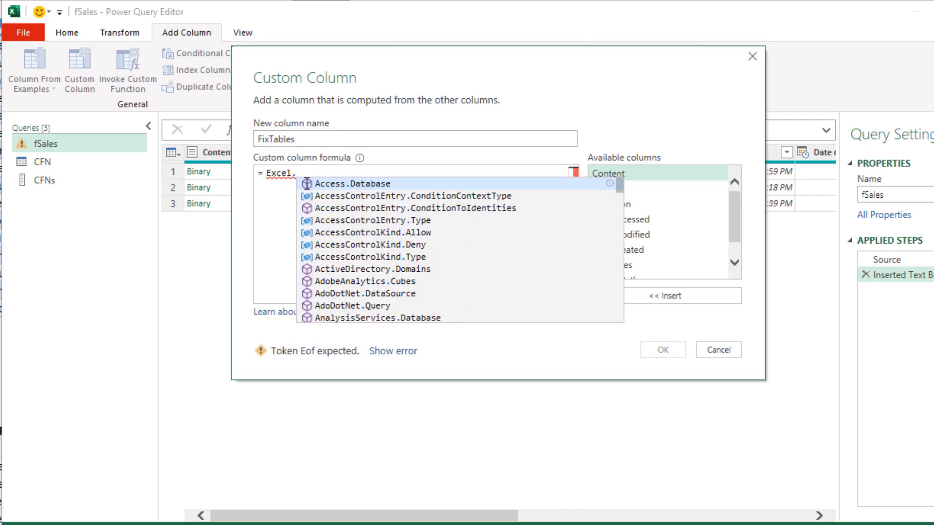
{"action": "type", "text": "Wor"}
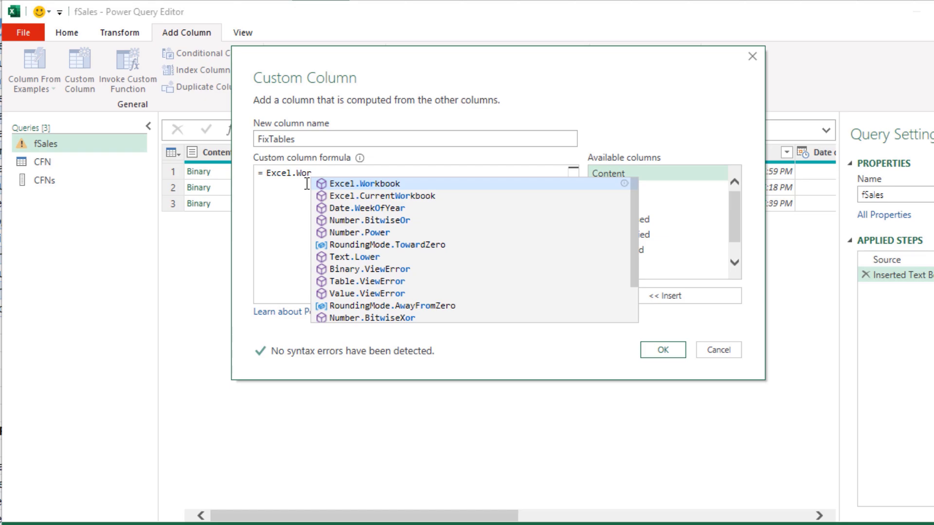
{"action": "type", "text": "k"}
{"action": "key", "text": "Tab"}
{"action": "type", "text": "("}
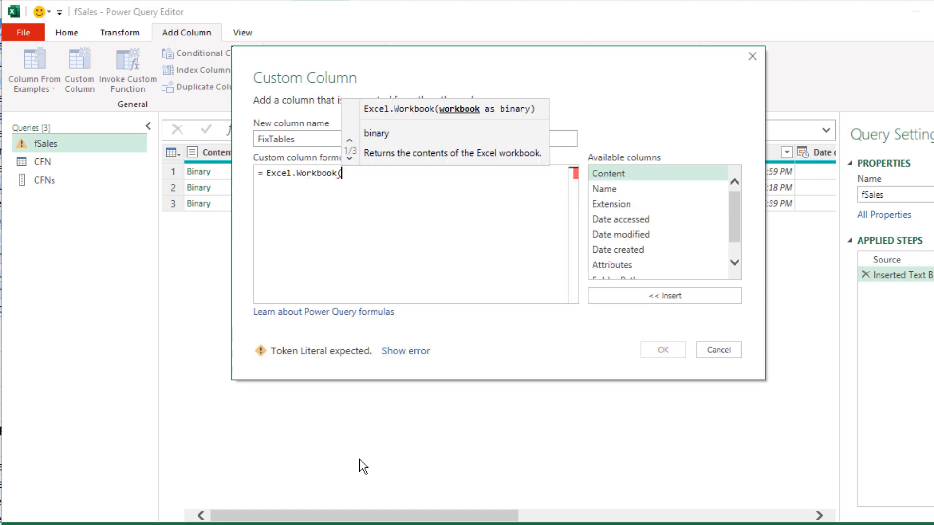
{"action": "double_click", "coordinate": [624, 173]}
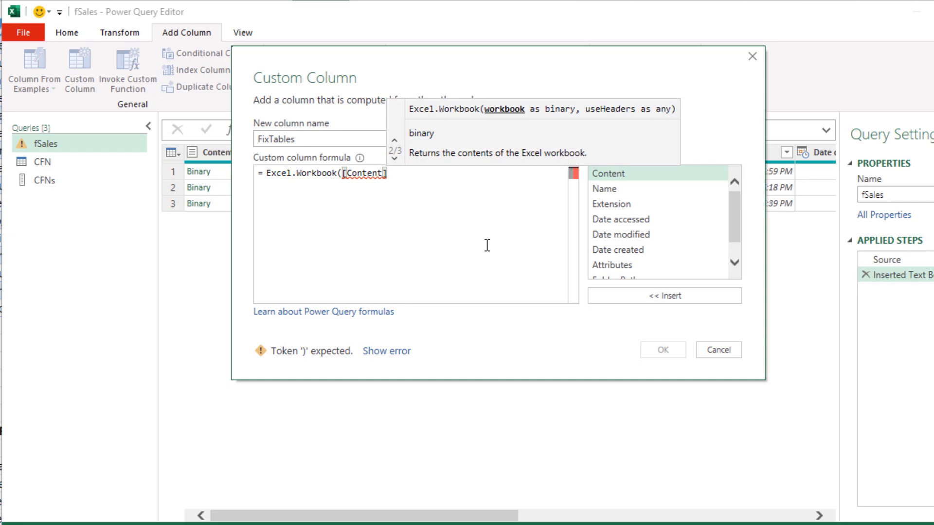
{"action": "type", "text": ")"}
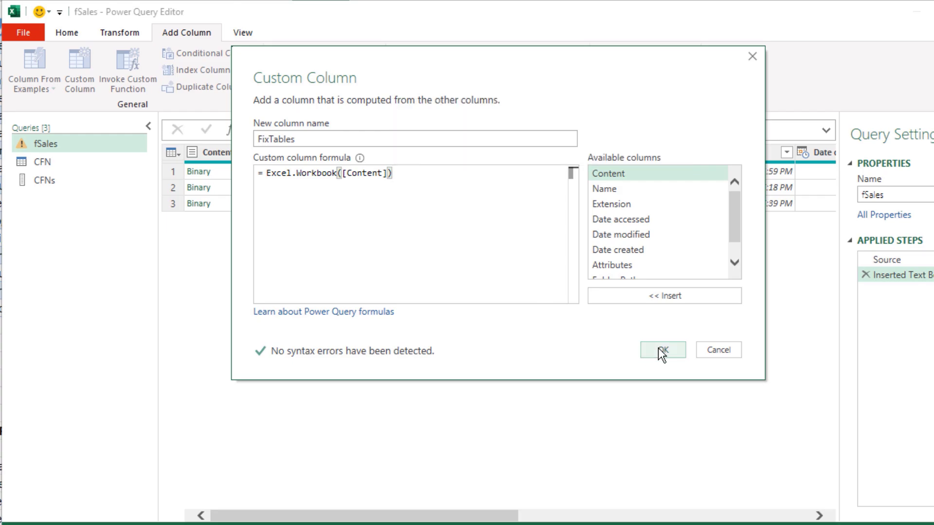
{"action": "left_click", "coordinate": [662, 350]}
{"action": "left_click", "coordinate": [751, 173]}
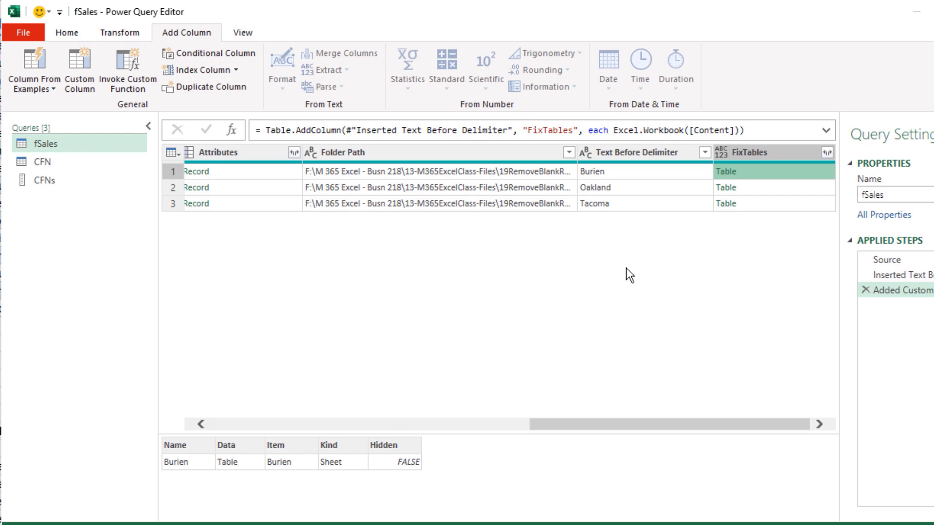
Append {0}[Data] to the FixTables formula after Excel.Workbook([Content]).
{"action": "left_click", "coordinate": [770, 188]}
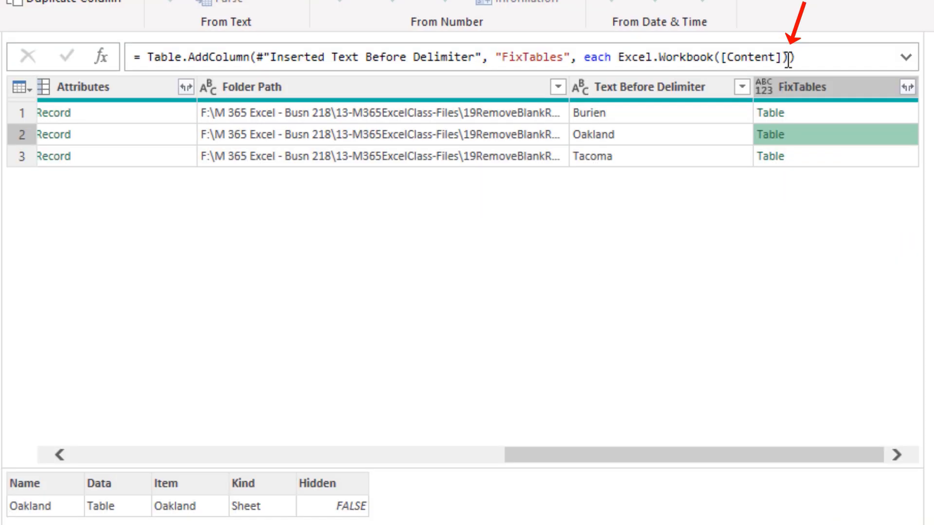
{"action": "left_click", "coordinate": [788, 58]}
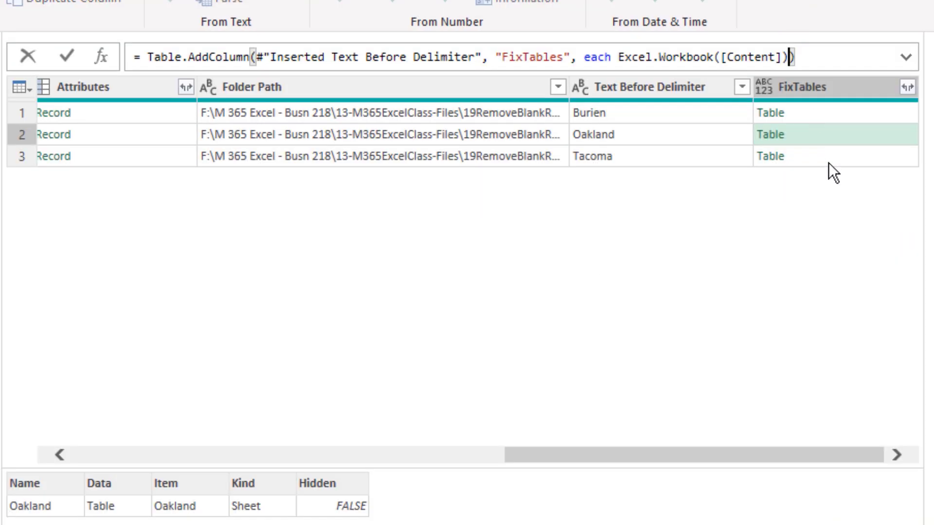
{"action": "type", "text": "{0}[D"}
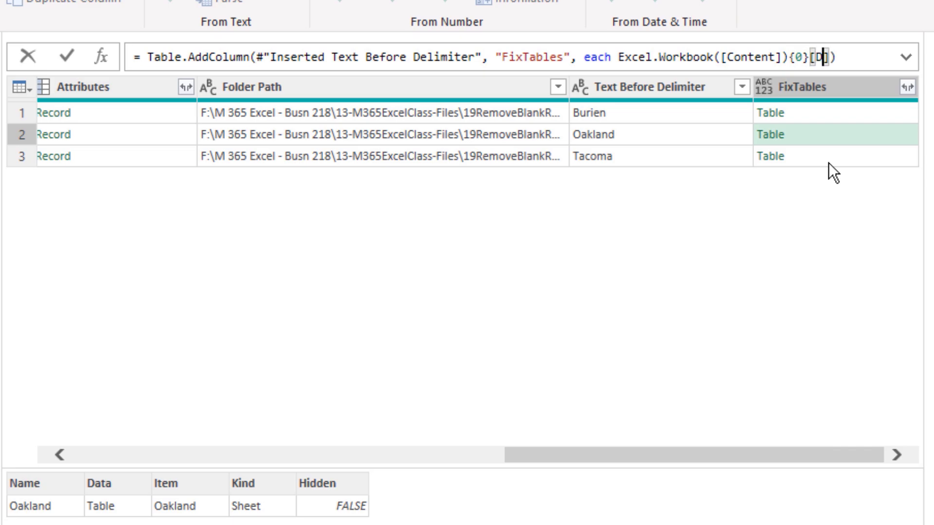
{"action": "type", "text": "ata"}
{"action": "left_click", "coordinate": [861, 57]}
{"action": "key", "text": "Return"}
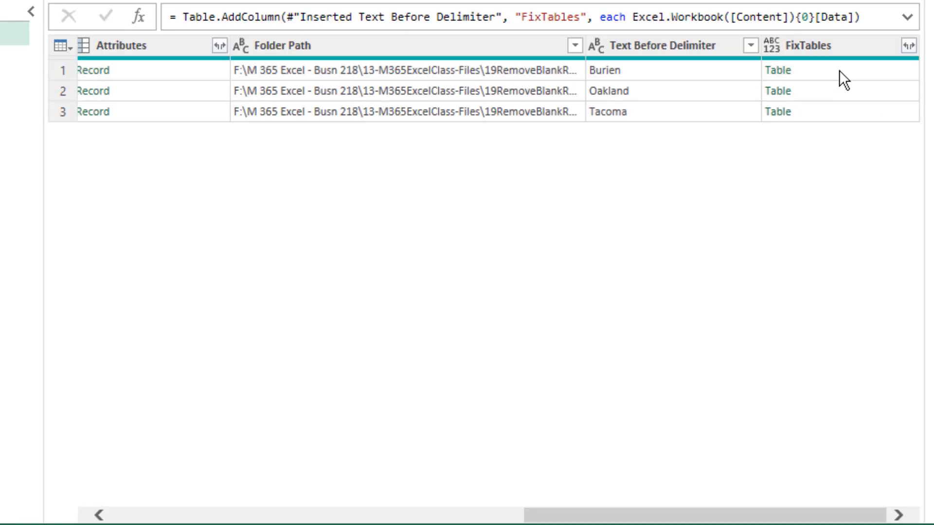
Preview the Burien, Oakland and Tacoma first-sheet data tables in FixTables.
{"action": "left_click", "coordinate": [839, 70]}
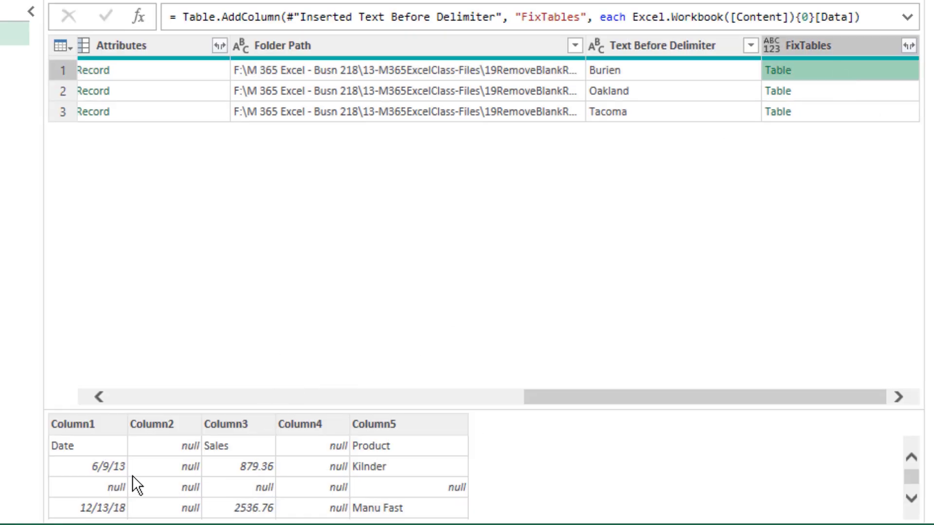
{"action": "left_click", "coordinate": [815, 90]}
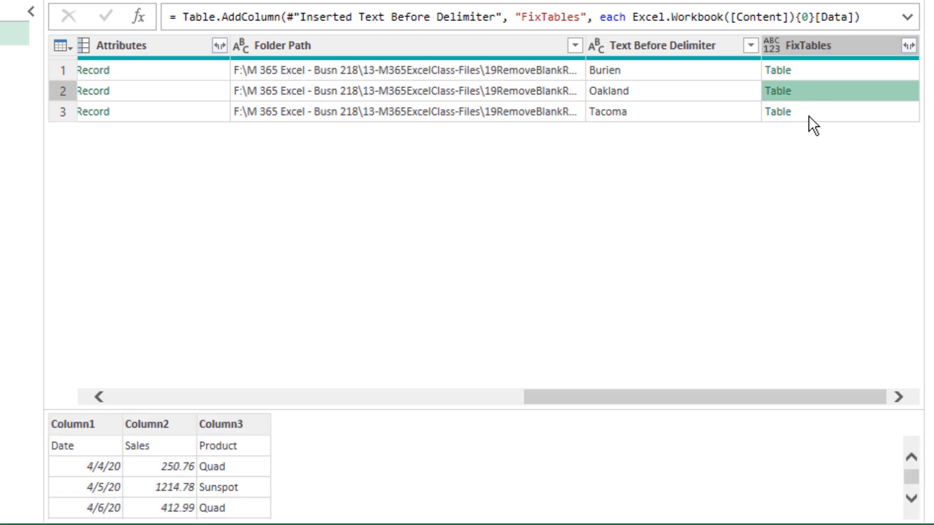
{"action": "left_click", "coordinate": [810, 113]}
{"action": "left_click", "coordinate": [814, 73]}
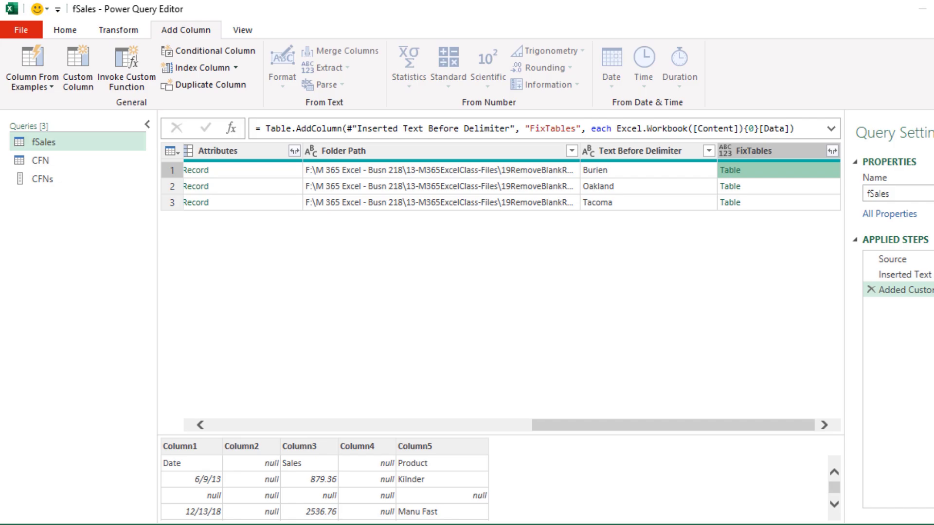
Drill into Burien's table, remove its blank rows, and transpose it.
{"action": "left_click", "coordinate": [735, 174]}
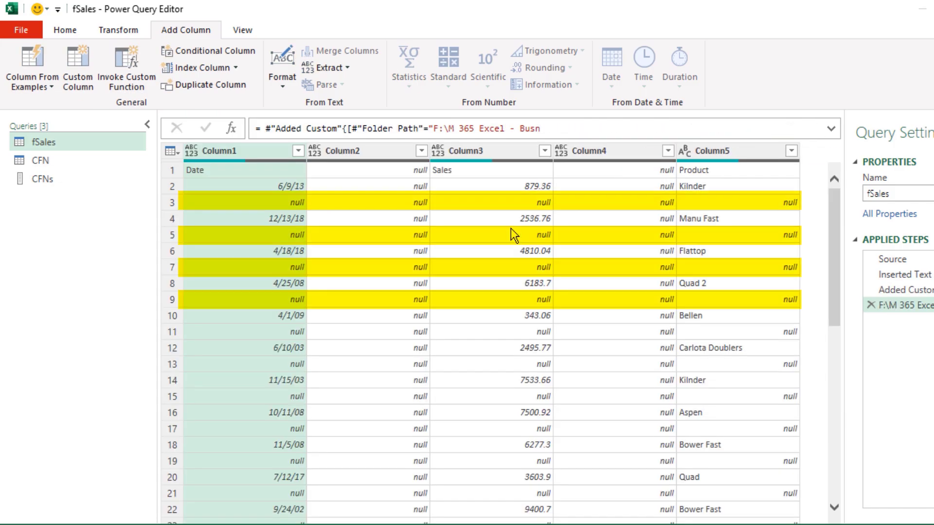
{"action": "left_click", "coordinate": [65, 31]}
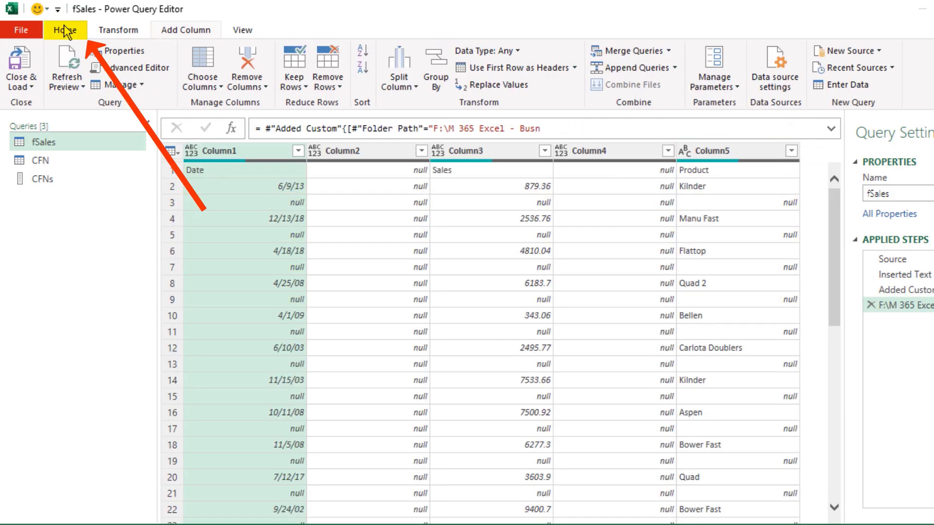
{"action": "left_click", "coordinate": [335, 85]}
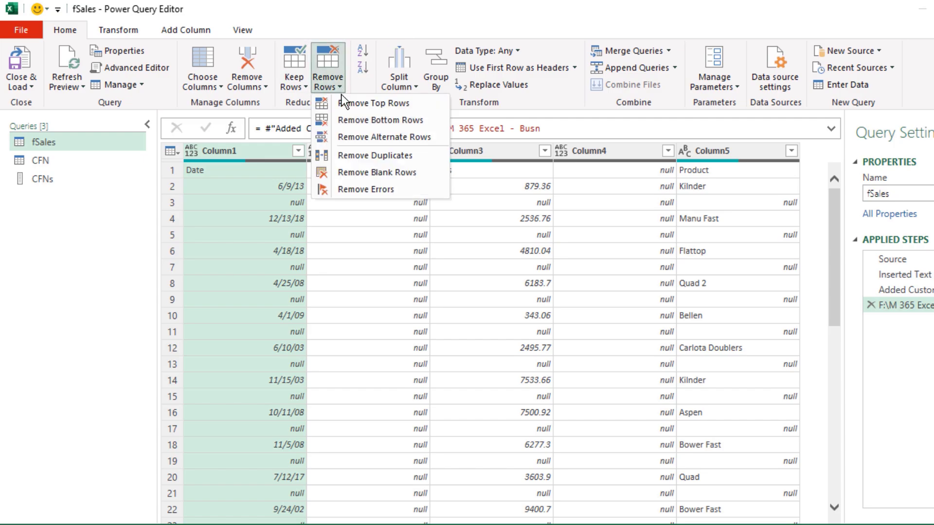
{"action": "left_click", "coordinate": [363, 171]}
{"action": "left_click", "coordinate": [118, 30]}
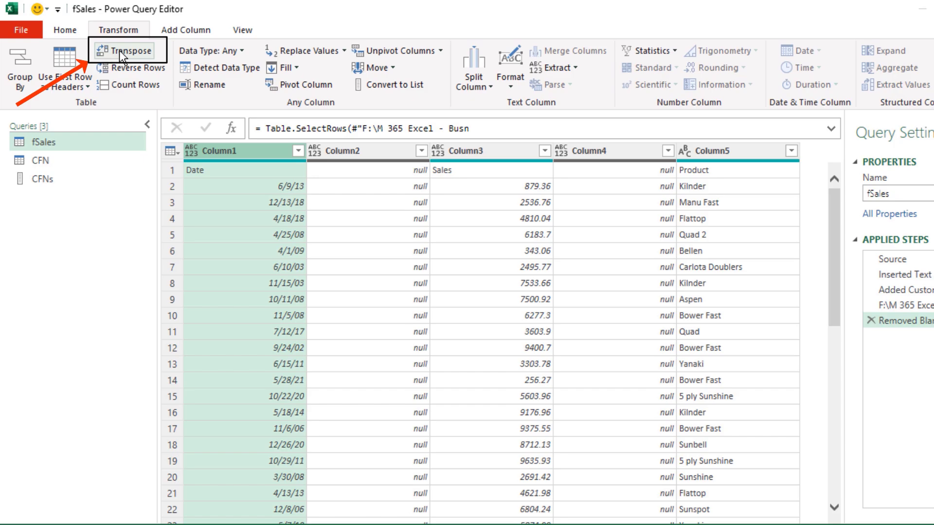
{"action": "left_click", "coordinate": [121, 52]}
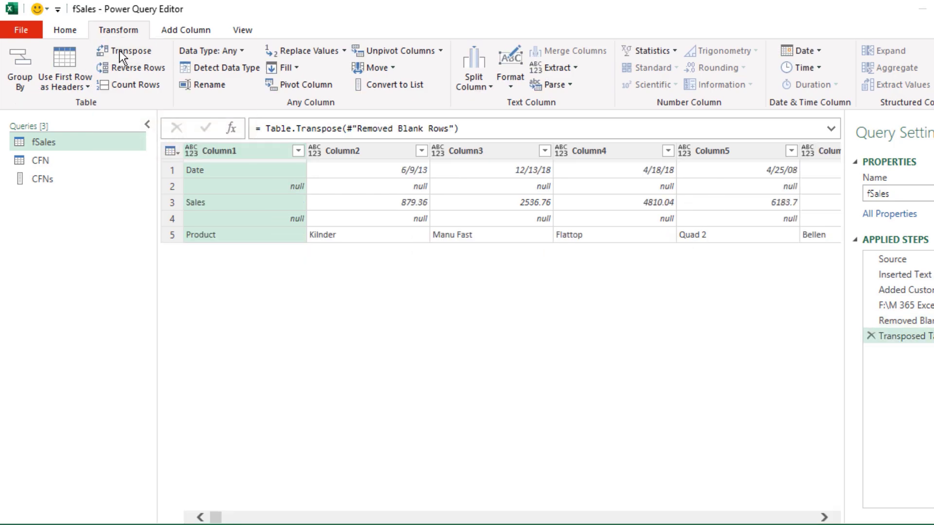
Remove blank rows again to drop the empty columns, then transpose the table back.
{"action": "left_click", "coordinate": [74, 28]}
{"action": "left_click", "coordinate": [336, 89]}
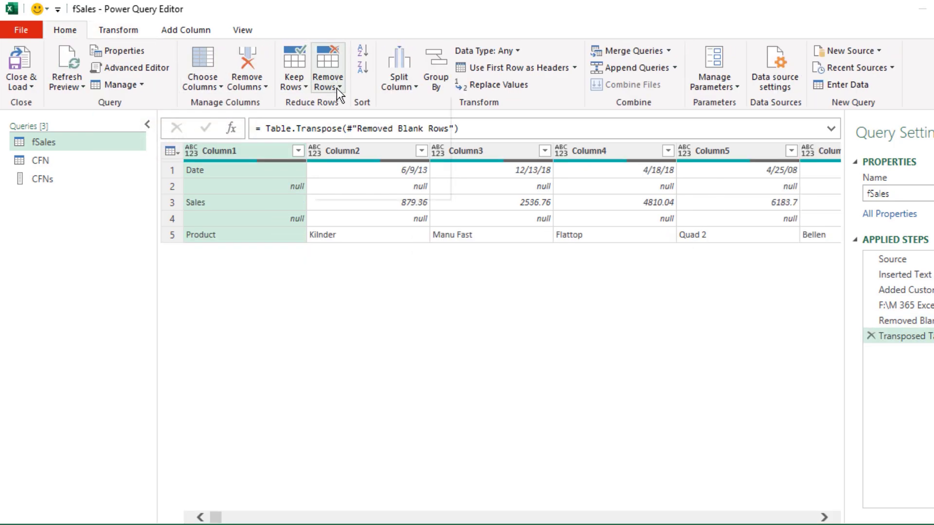
{"action": "left_click", "coordinate": [380, 171]}
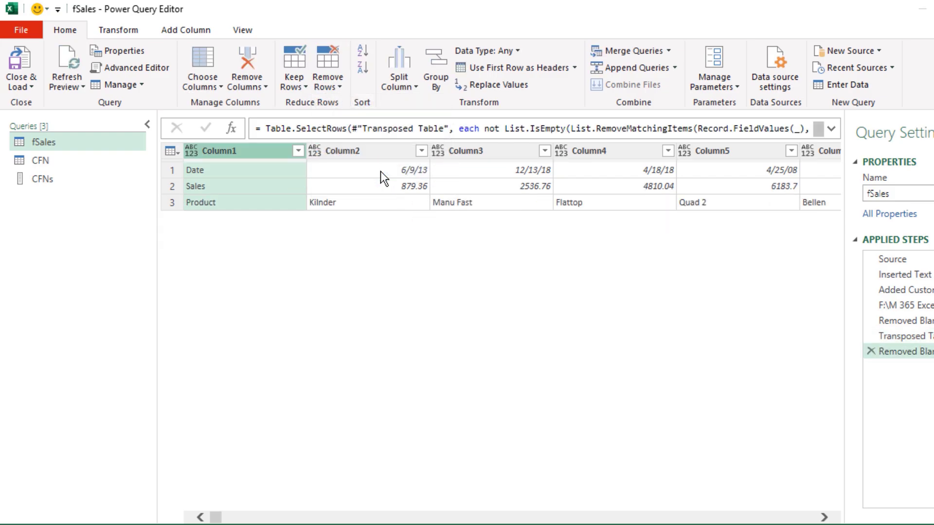
{"action": "left_click", "coordinate": [142, 32]}
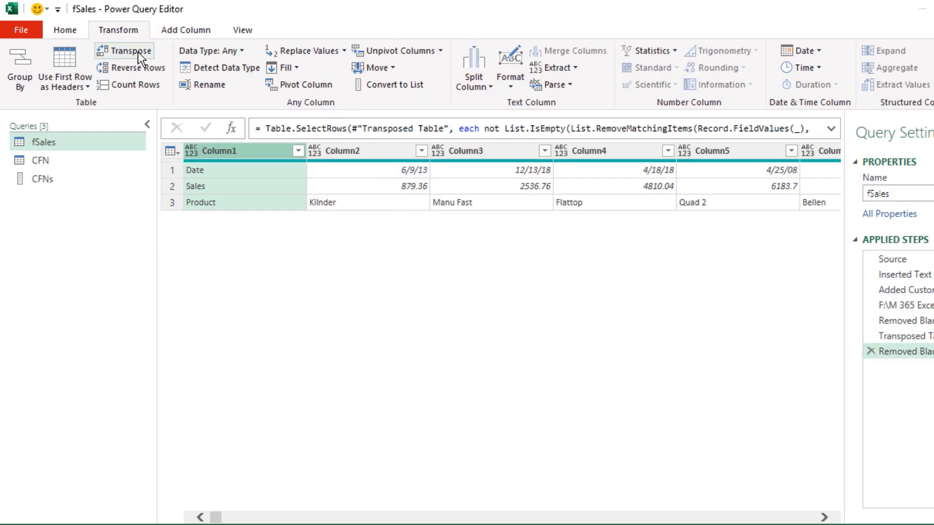
{"action": "left_click", "coordinate": [138, 51]}
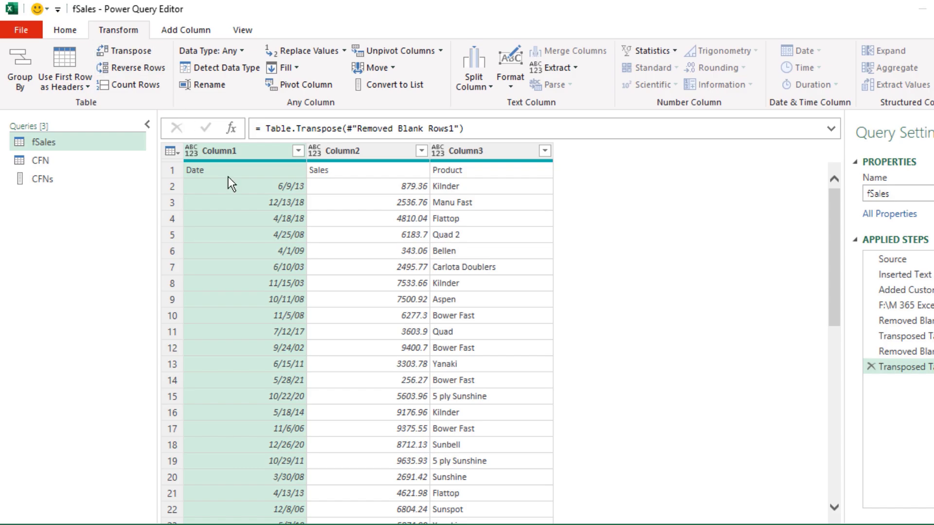
{"action": "left_click", "coordinate": [74, 31]}
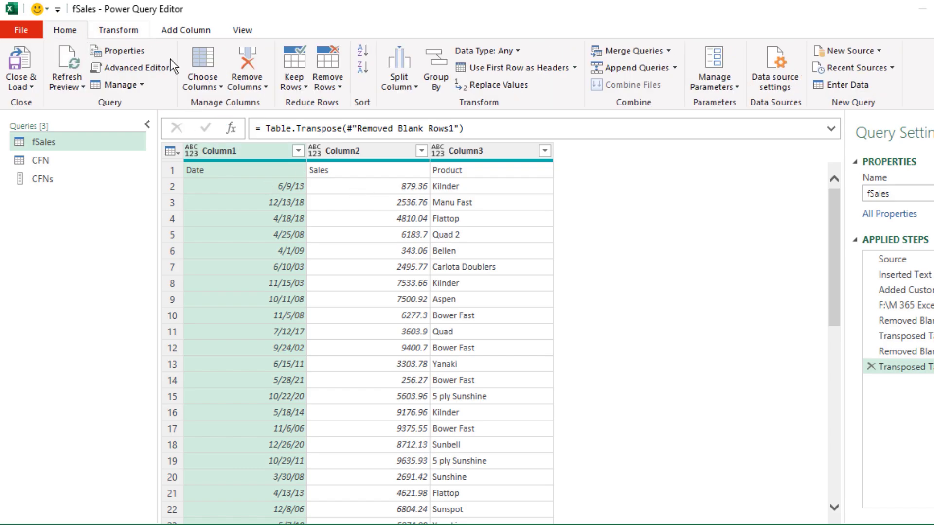
{"action": "left_click", "coordinate": [341, 82]}
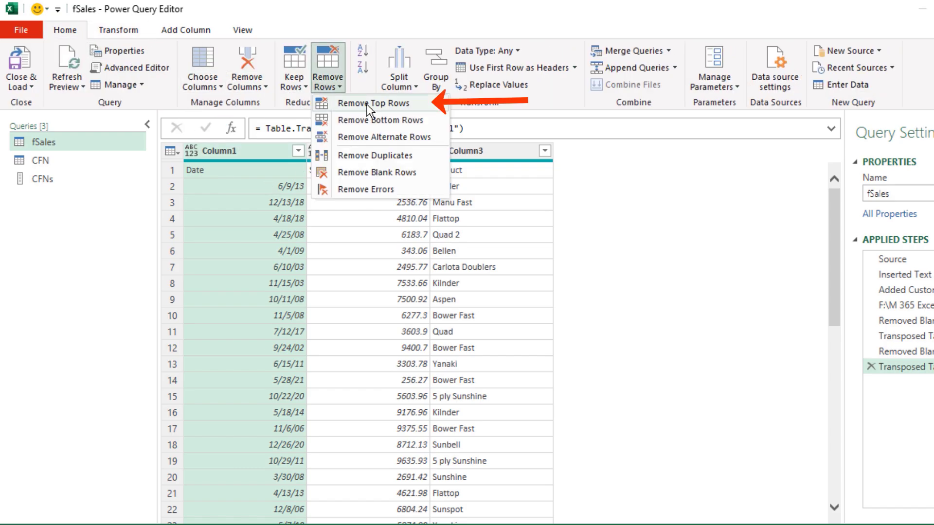
Remove the top 1 row holding the Date/Sales/Product headers.
{"action": "left_click", "coordinate": [367, 104]}
{"action": "type", "text": "1"}
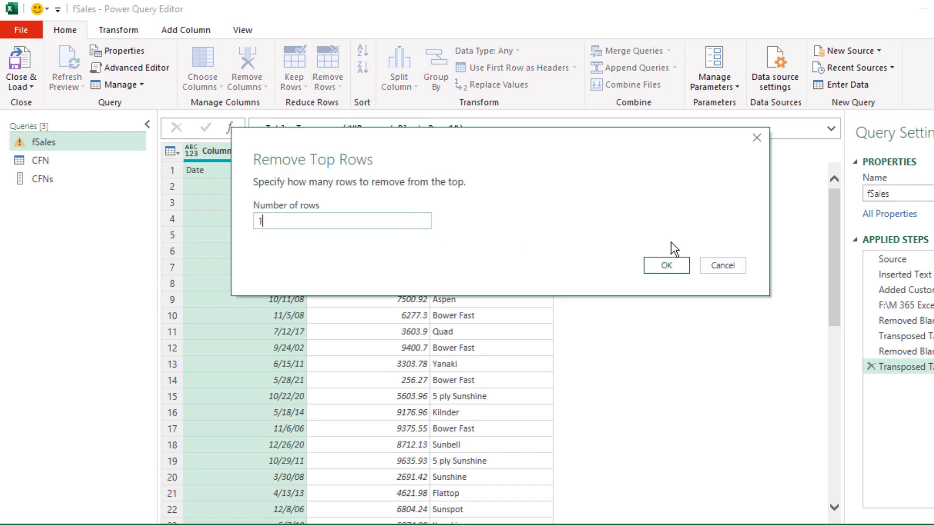
{"action": "left_click", "coordinate": [675, 265]}
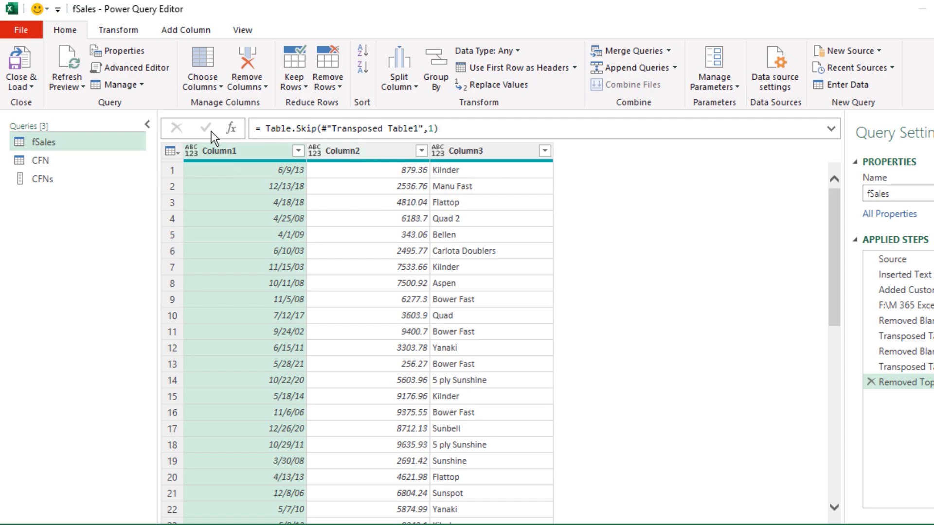
Rename the three columns to swq, d and fef.
{"action": "double_click", "coordinate": [225, 152]}
{"action": "type", "text": "s"}
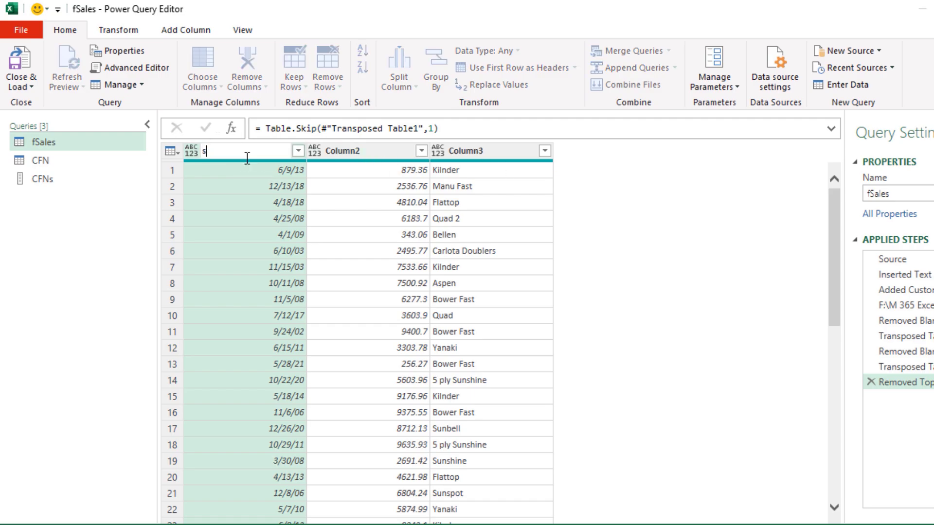
{"action": "type", "text": "wq"}
{"action": "double_click", "coordinate": [332, 147]}
{"action": "type", "text": "d"}
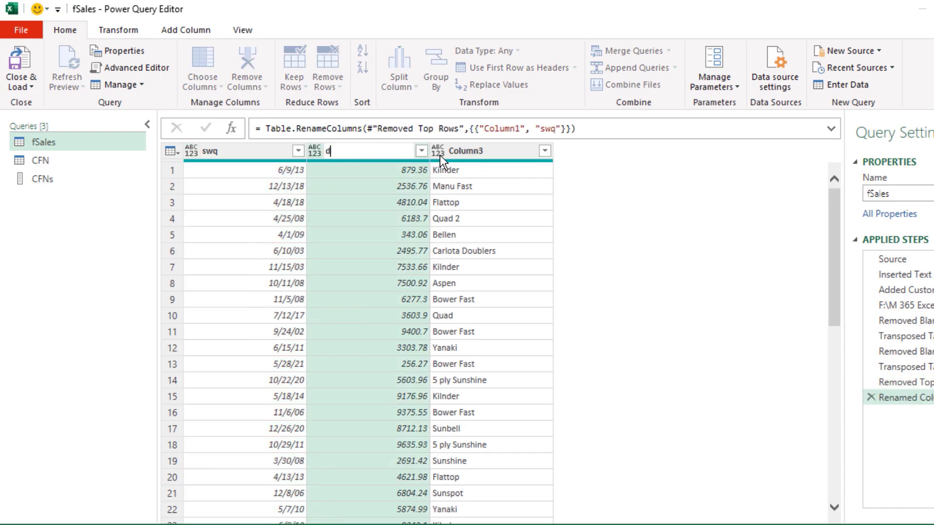
{"action": "double_click", "coordinate": [447, 150]}
{"action": "type", "text": "fef"}
{"action": "key", "text": "Return"}
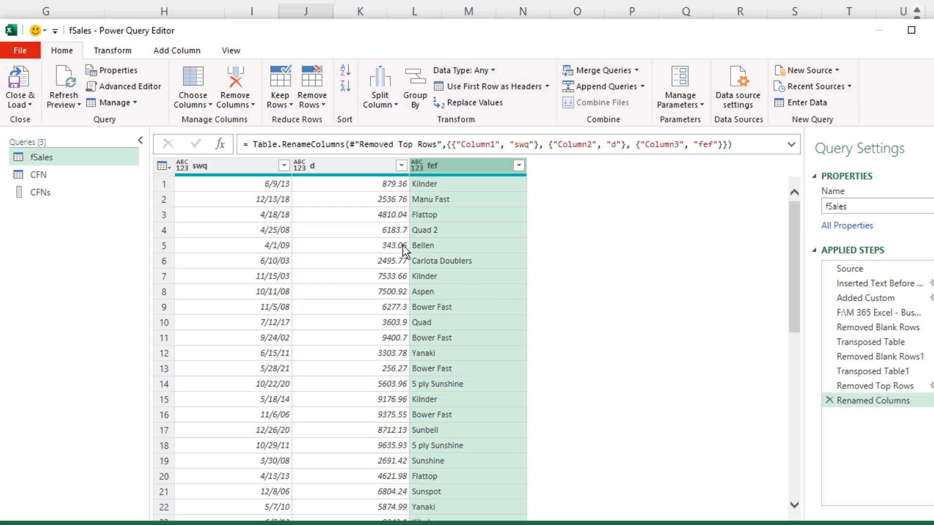
{"action": "mouse_move", "coordinate": [233, 175]}
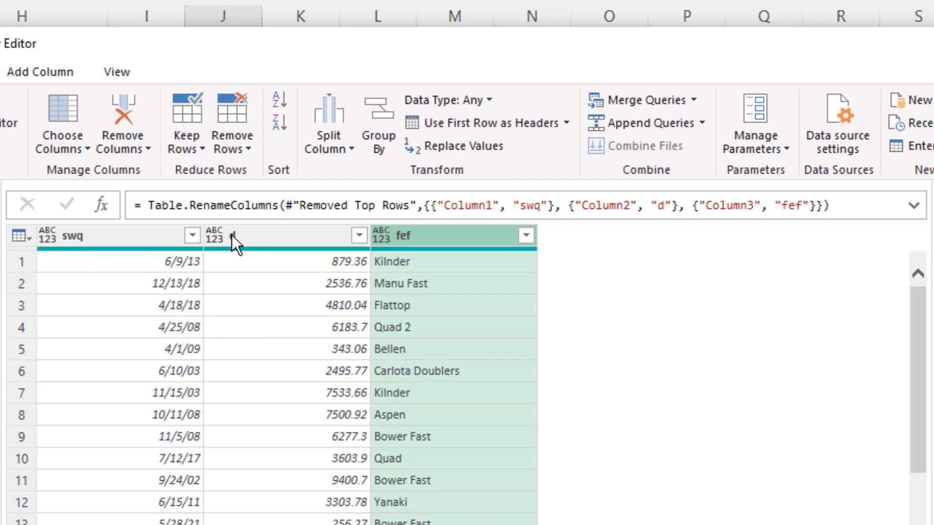
Add a new step returning Table.ColumnNames of the renamed table.
{"action": "left_click", "coordinate": [105, 205]}
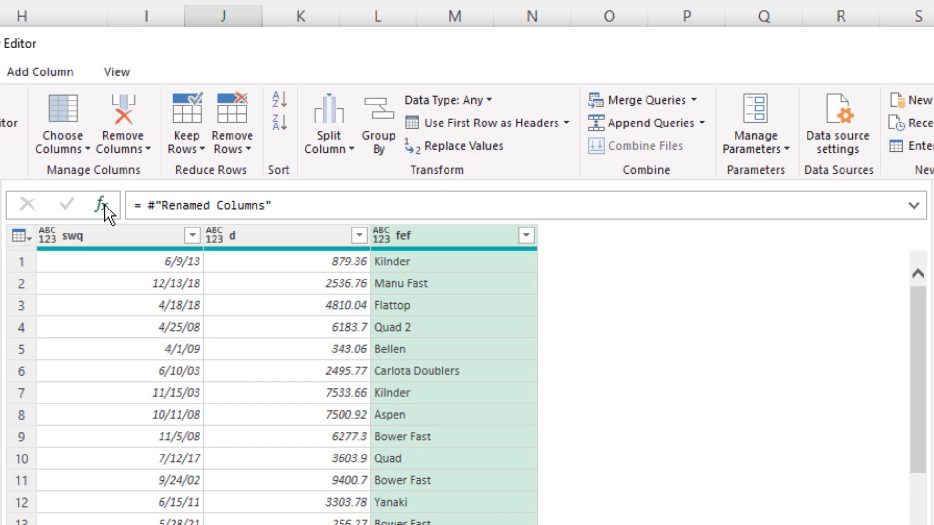
{"action": "left_click", "coordinate": [145, 205]}
{"action": "type", "text": "Table.Colu"}
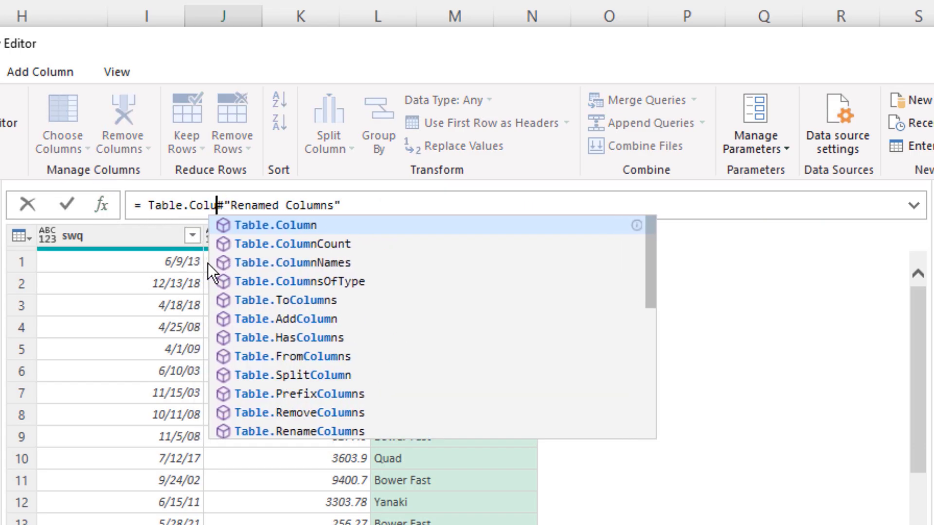
{"action": "type", "text": "mn"}
{"action": "left_click", "coordinate": [209, 263]}
{"action": "left_click", "coordinate": [404, 205]}
{"action": "type", "text": ")"}
{"action": "key", "text": "Return"}
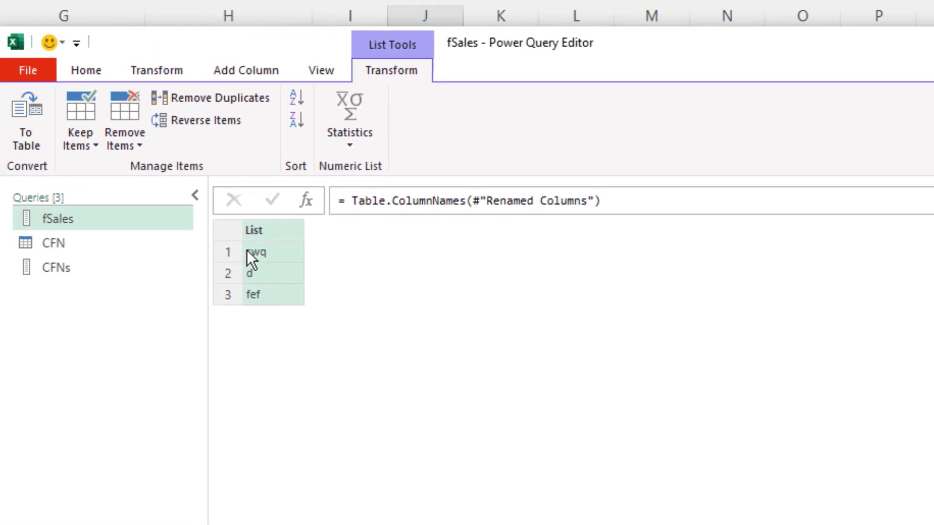
Wrap the column names in List.Zip with CFNs: List.Zip({Table.ColumnNames(#"Renamed Columns"),CFNs}).
{"action": "left_click", "coordinate": [347, 202]}
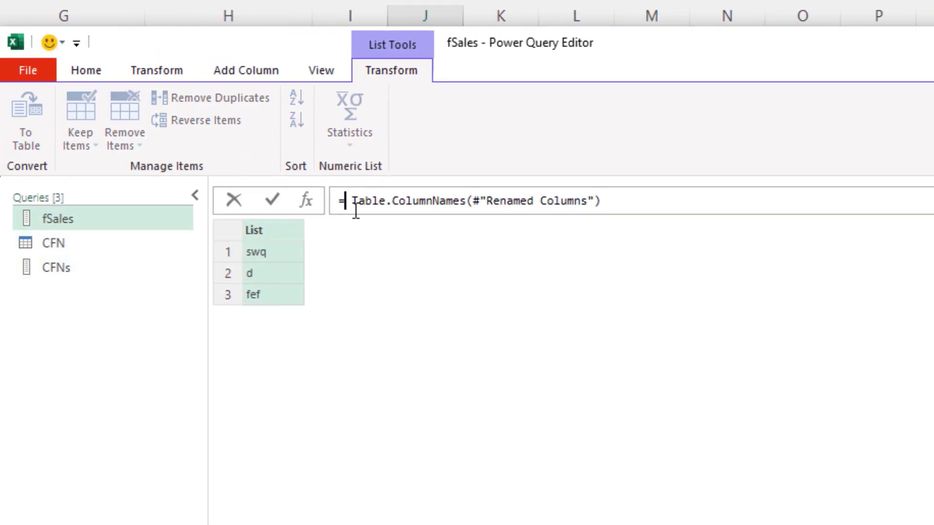
{"action": "type", "text": "List.Zip("}
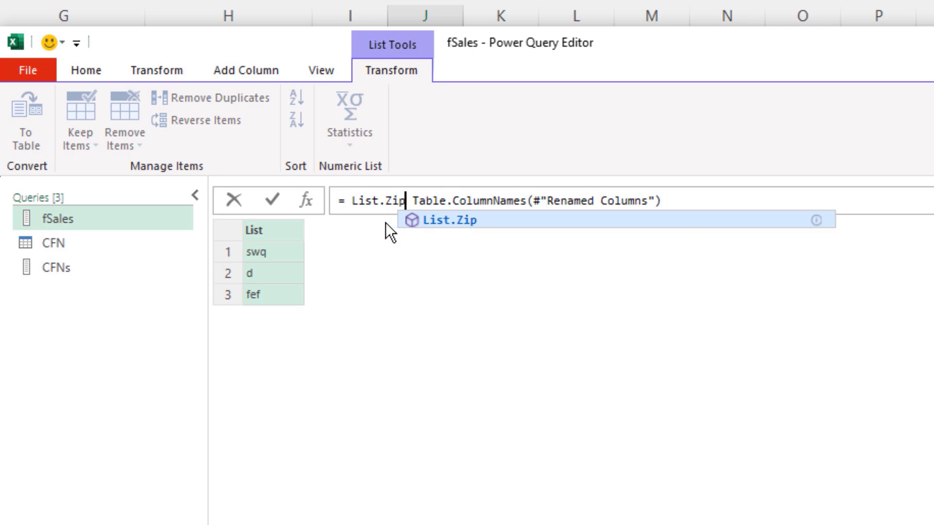
{"action": "key", "text": "Delete"}
{"action": "key", "text": "Delete"}
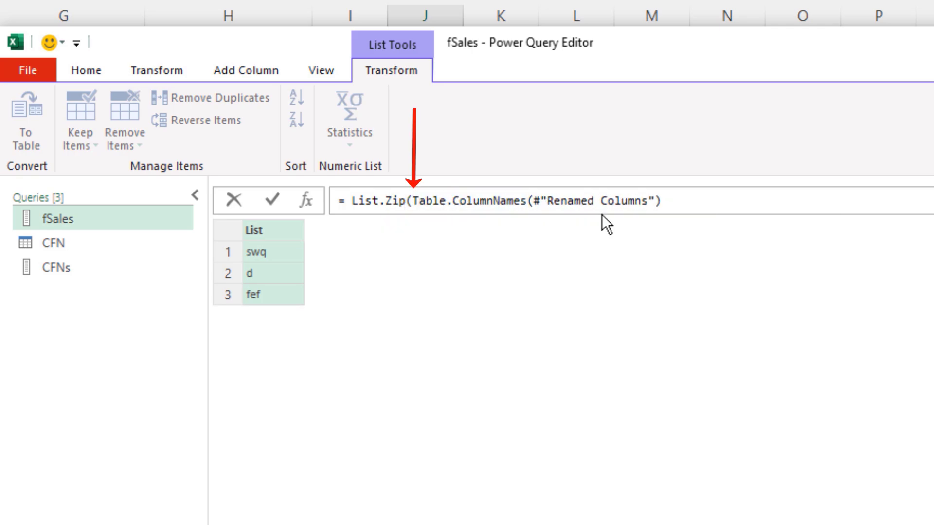
{"action": "type", "text": "{"}
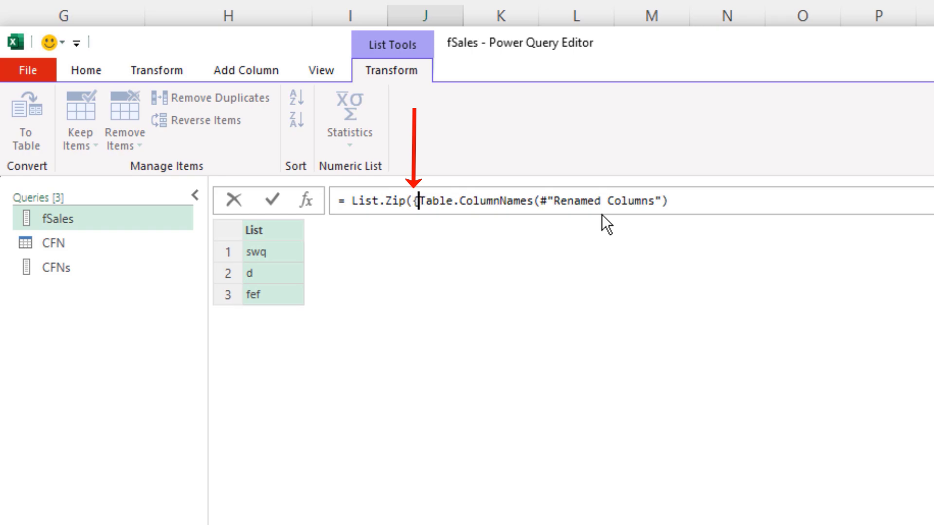
{"action": "left_click", "coordinate": [704, 200]}
{"action": "type", "text": ","}
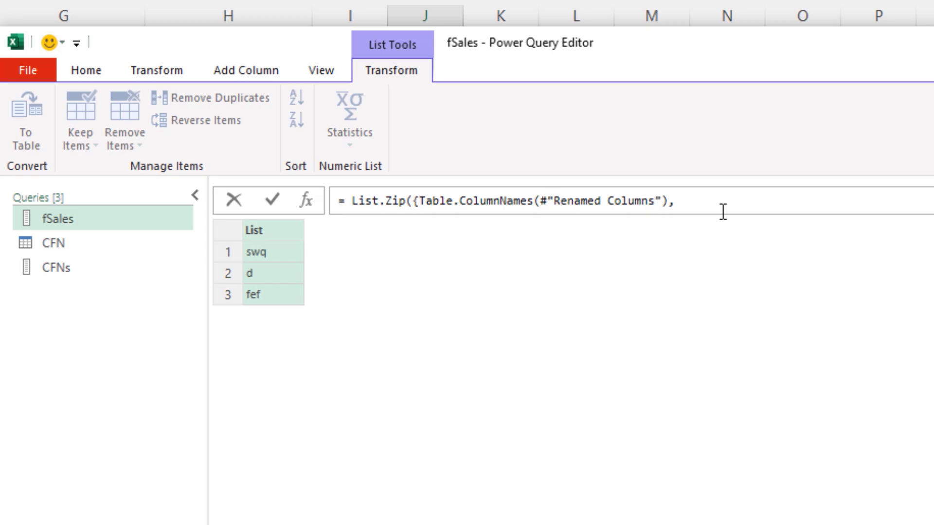
{"action": "type", "text": "CFNs})"}
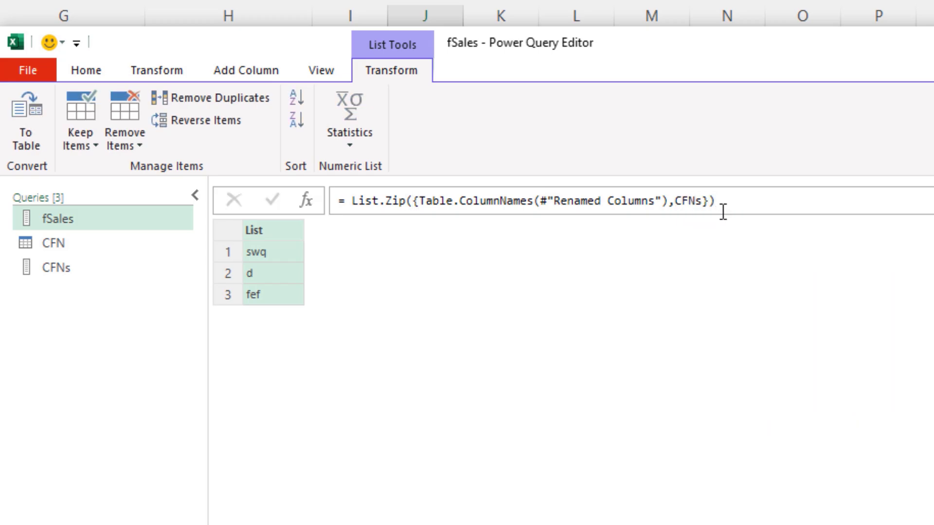
{"action": "key", "text": "Return"}
{"action": "left_click", "coordinate": [281, 256]}
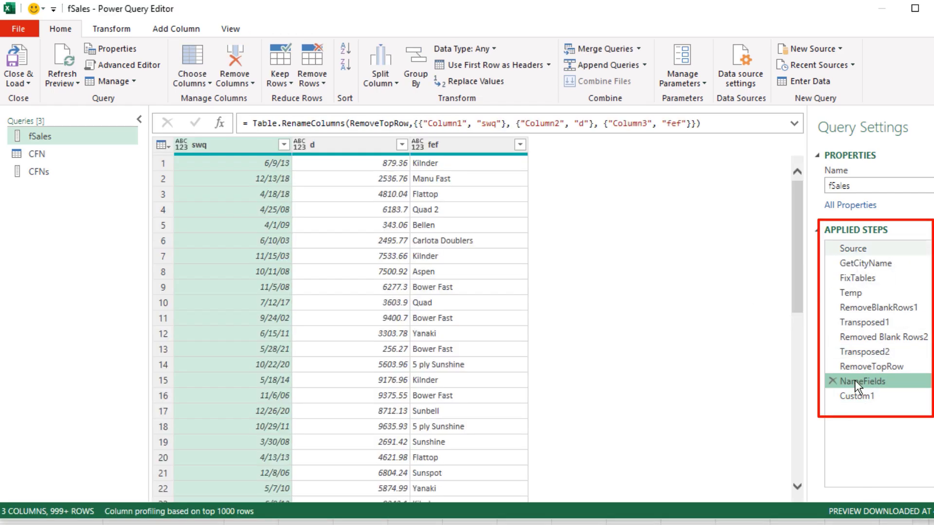
In the Advanced Editor, cut the GetCityName line and paste it on a new line after RemoveTopRow.
{"action": "left_click", "coordinate": [119, 68]}
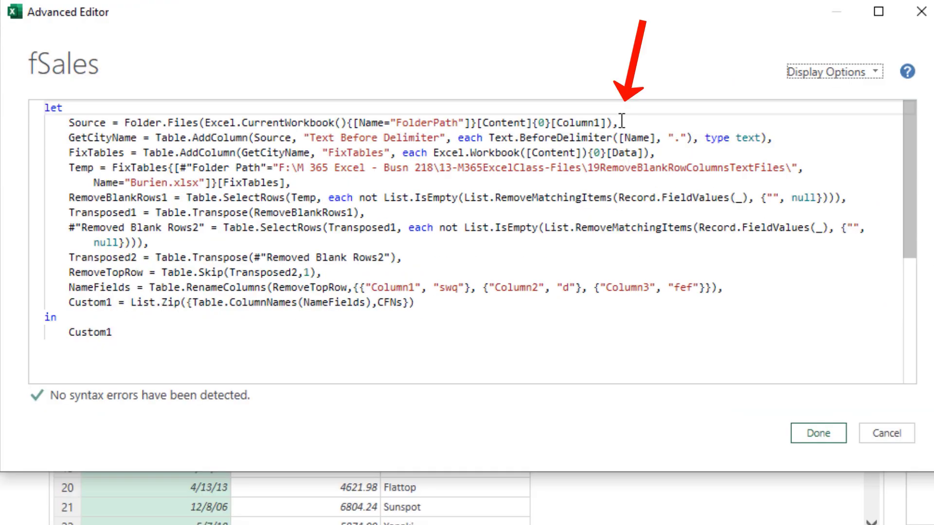
{"action": "key", "text": "Return"}
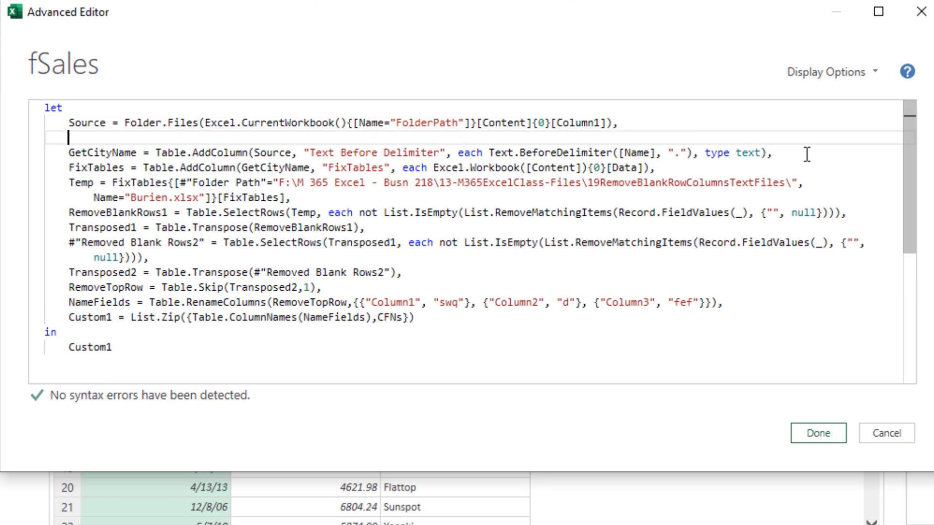
{"action": "left_click", "coordinate": [803, 151]}
{"action": "key", "text": "Return"}
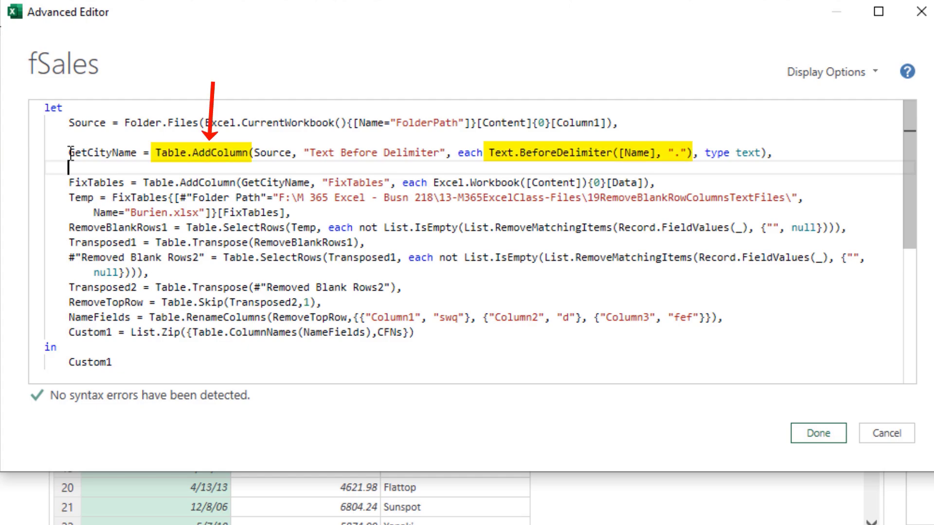
{"action": "left_click_drag", "start_coordinate": [69, 153], "coordinate": [453, 150]}
{"action": "left_click_drag", "start_coordinate": [774, 149], "coordinate": [776, 151]}
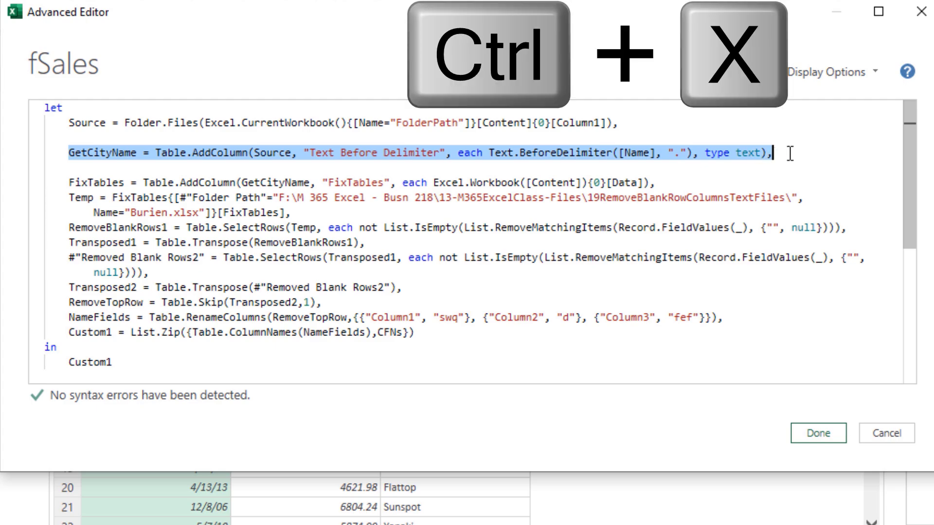
{"action": "key", "text": "ctrl+x"}
{"action": "left_click", "coordinate": [322, 303]}
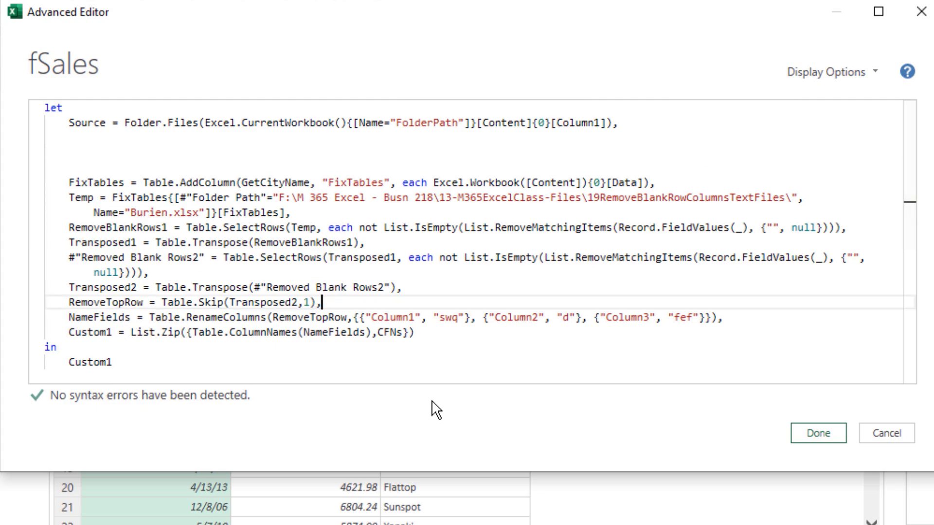
{"action": "key", "text": "Return"}
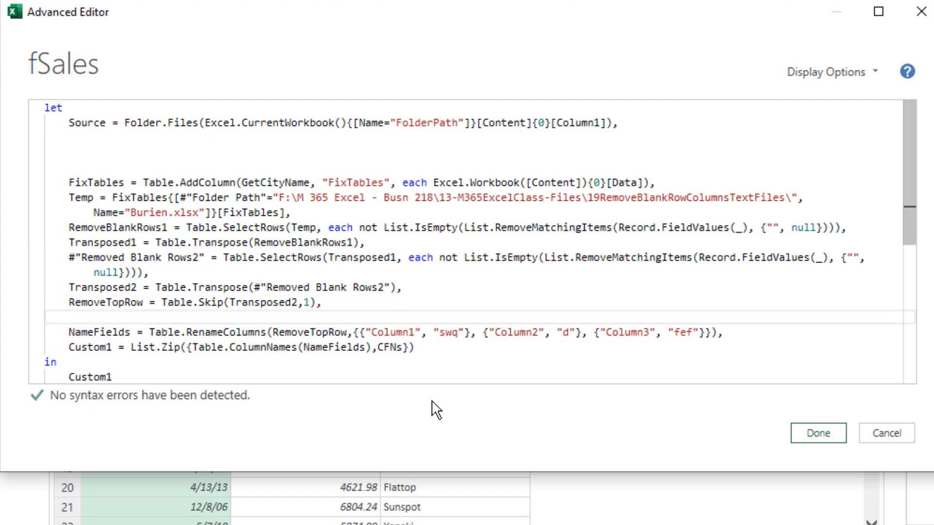
{"action": "key", "text": "ctrl+v"}
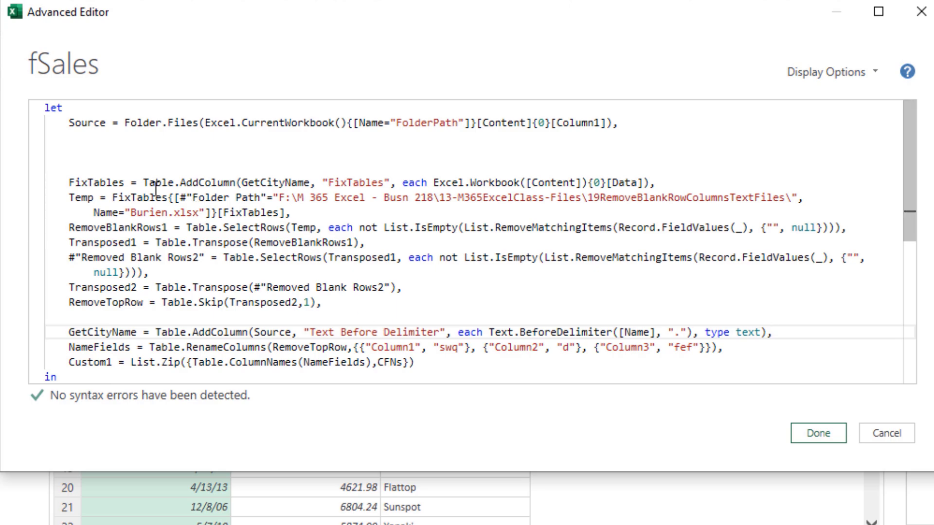
{"action": "left_click_drag", "start_coordinate": [64, 184], "coordinate": [428, 184]}
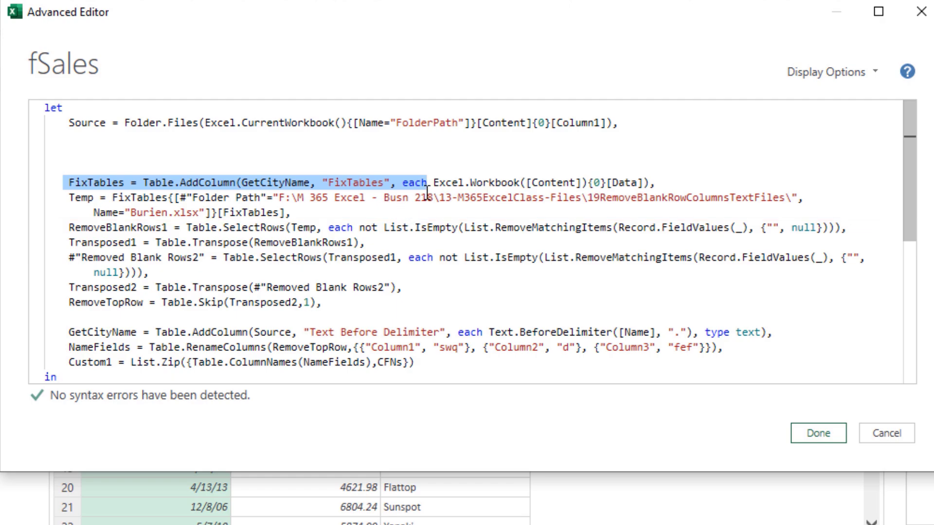
Break the FixTables line after each and insert let above Excel.Workbook.
{"action": "left_click", "coordinate": [432, 184]}
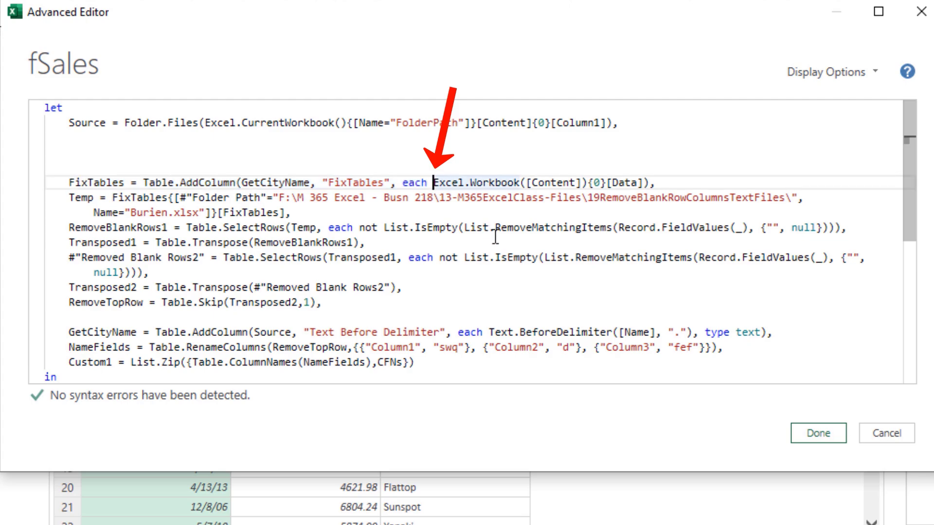
{"action": "key", "text": "BackSpace"}
{"action": "key", "text": "Return"}
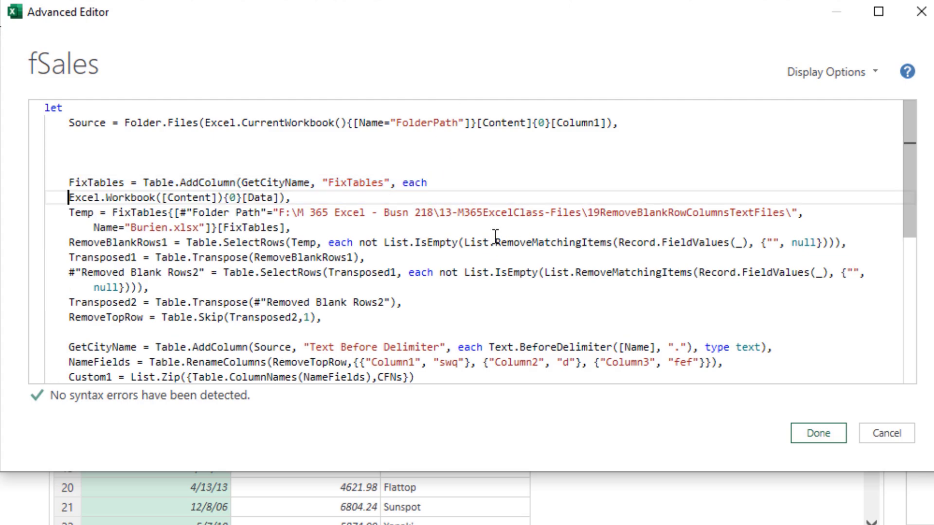
{"action": "type", "text": "let"}
{"action": "key", "text": "Return"}
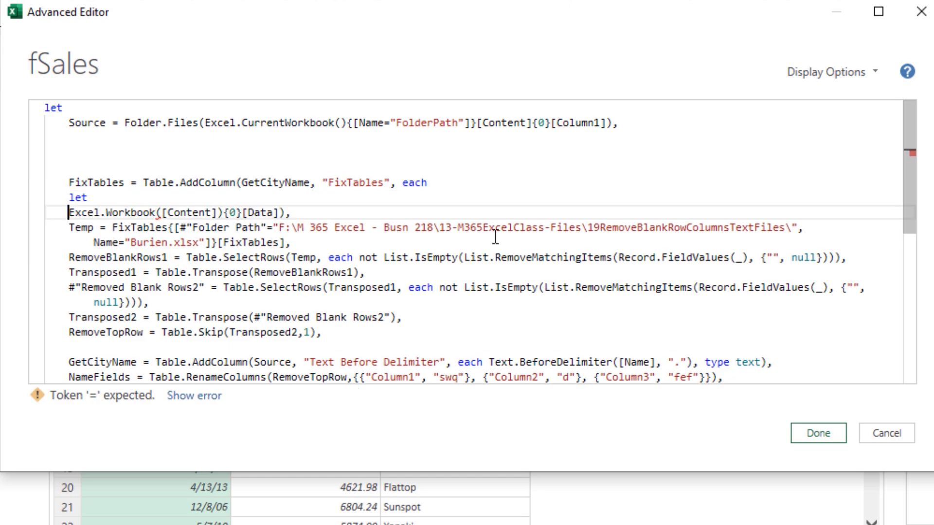
Add an in line after the Custom1 step.
{"action": "scroll", "coordinate": [495, 243], "scroll_direction": "down", "scroll_amount": 1}
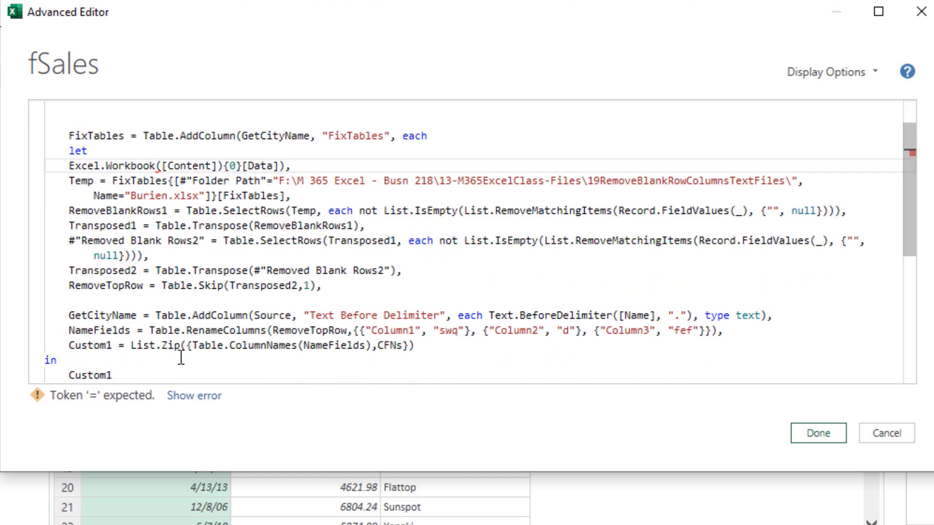
{"action": "left_click", "coordinate": [428, 348]}
{"action": "key", "text": "Return"}
{"action": "type", "text": "in"}
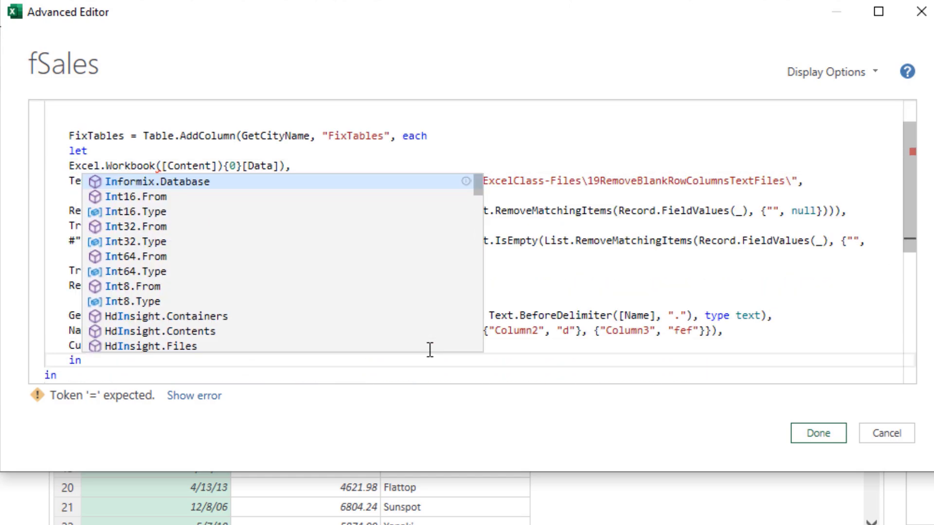
{"action": "key", "text": "Escape"}
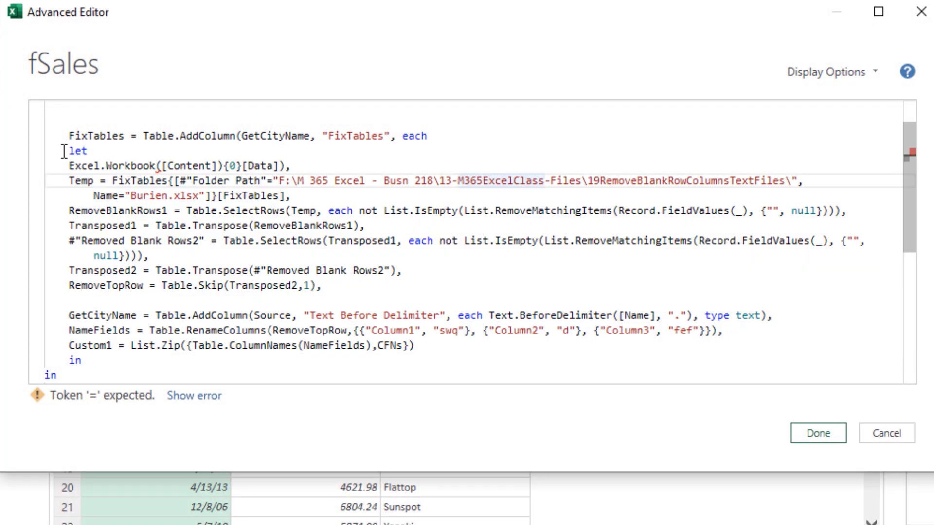
Indent the block from let down to the inner in by one level.
{"action": "mouse_move", "coordinate": [64, 151]}
{"action": "left_mouse_down"}
{"action": "mouse_move", "coordinate": [168, 271]}
{"action": "mouse_move", "coordinate": [180, 315]}
{"action": "left_mouse_up"}
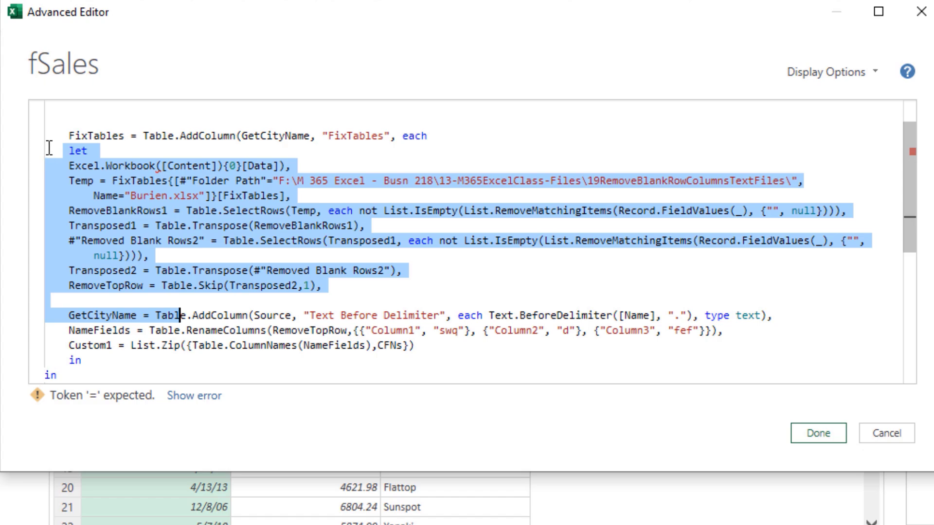
{"action": "left_click_drag", "start_coordinate": [48, 149], "coordinate": [81, 360]}
{"action": "key", "text": "Tab"}
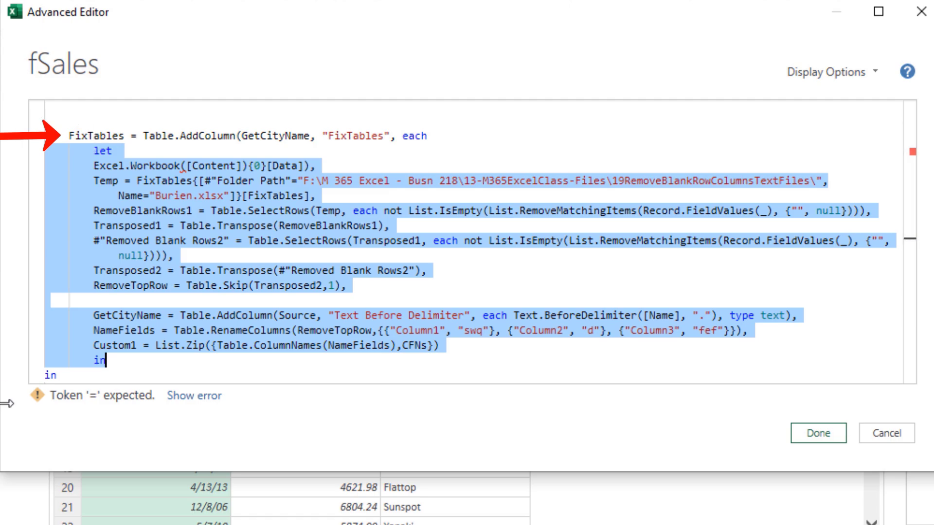
Replace Custom1 after the outer in with FixTables as the query's final result.
{"action": "double_click", "coordinate": [107, 138]}
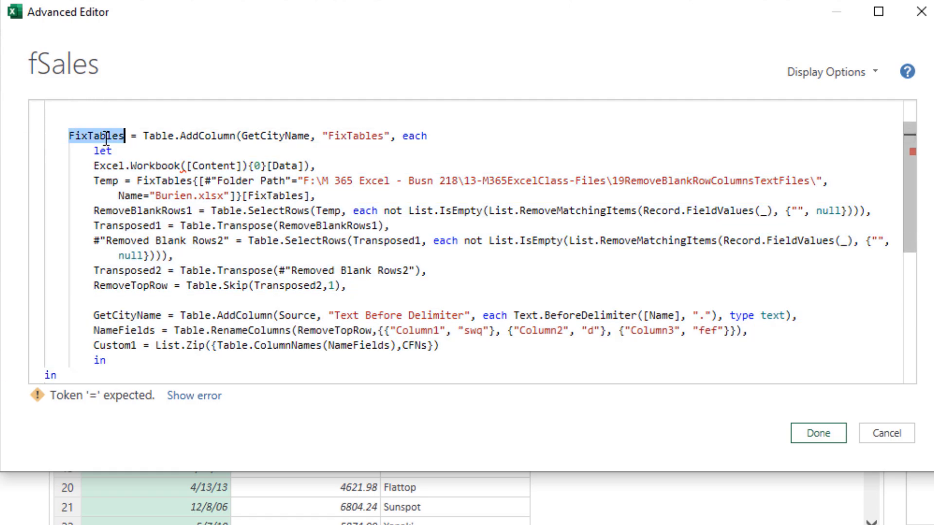
{"action": "key", "text": "ctrl+c"}
{"action": "scroll", "coordinate": [149, 239], "scroll_direction": "down", "scroll_amount": 1}
{"action": "scroll", "coordinate": [148, 240], "scroll_direction": "down", "scroll_amount": 1}
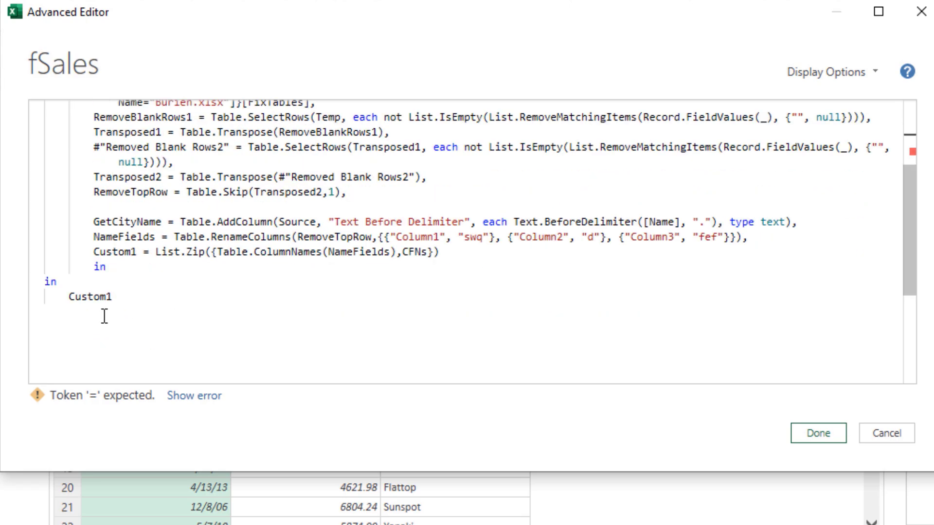
{"action": "double_click", "coordinate": [94, 298]}
{"action": "key", "text": "ctrl+v"}
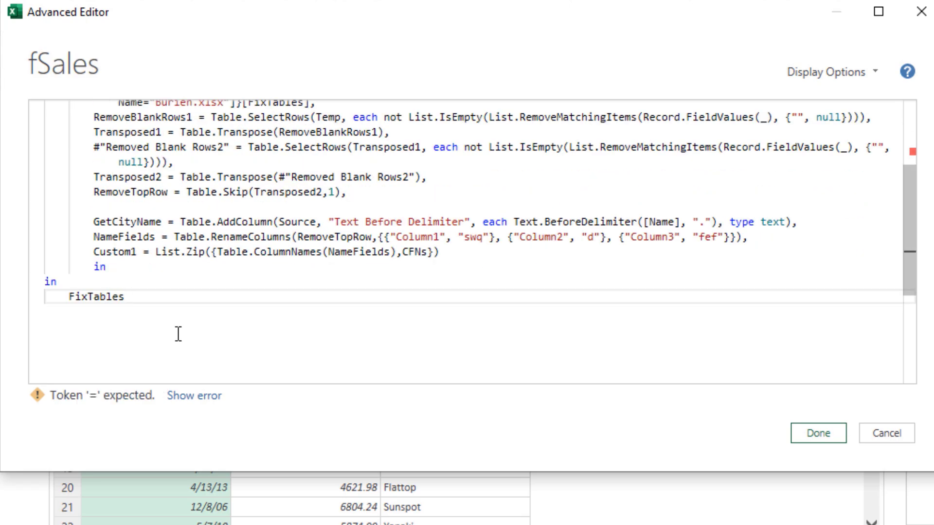
Name the nested first step 'OneExcelSheet =' and delete the extra parenthesis after [Data].
{"action": "scroll", "coordinate": [179, 334], "scroll_direction": "up", "scroll_amount": 1}
{"action": "scroll", "coordinate": [178, 335], "scroll_direction": "up", "scroll_amount": 2}
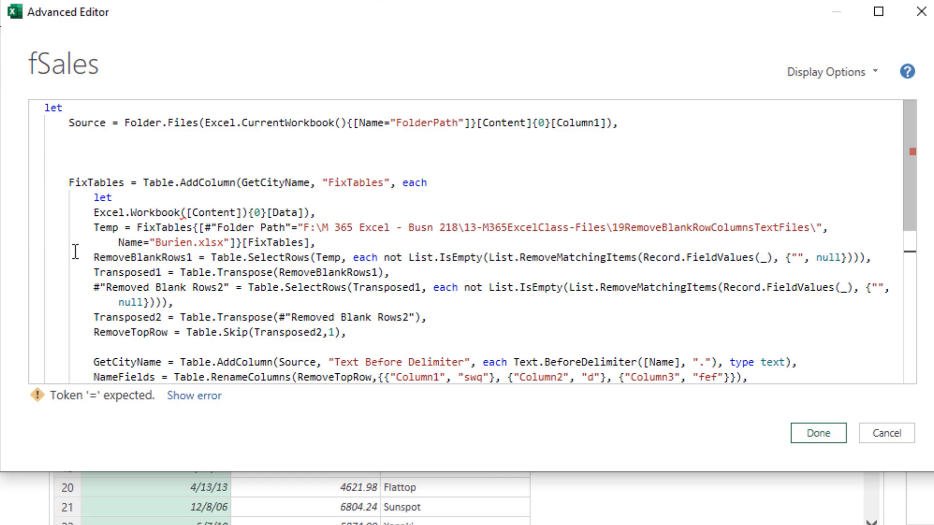
{"action": "scroll", "coordinate": [71, 292], "scroll_direction": "down", "scroll_amount": 2}
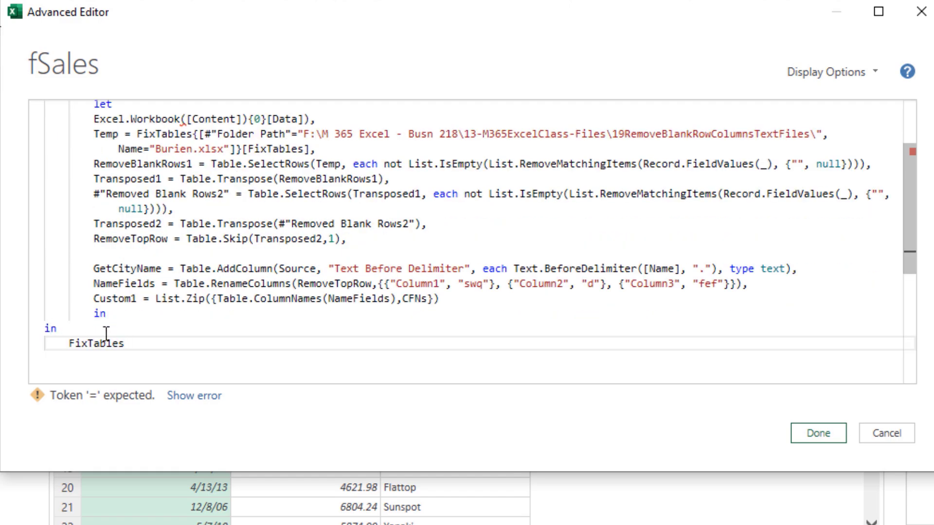
{"action": "scroll", "coordinate": [106, 334], "scroll_direction": "up", "scroll_amount": 1}
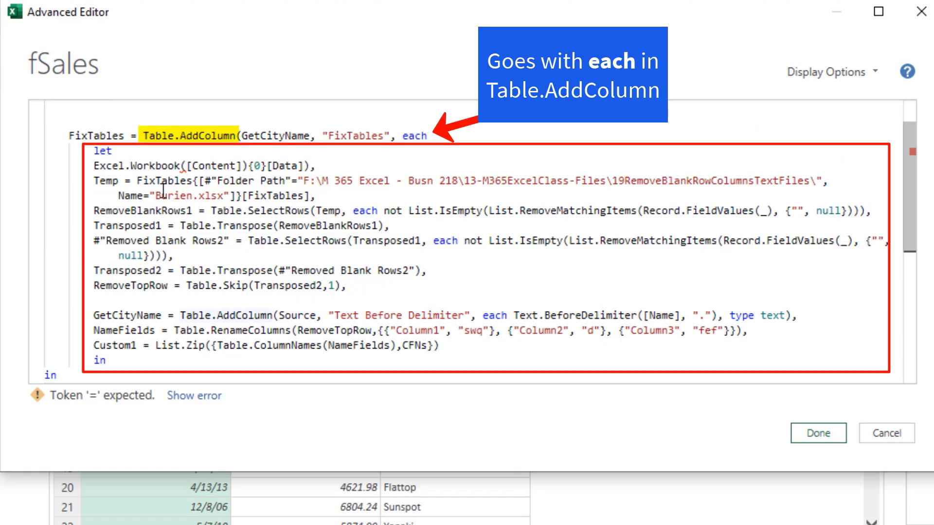
{"action": "key", "text": "Up"}
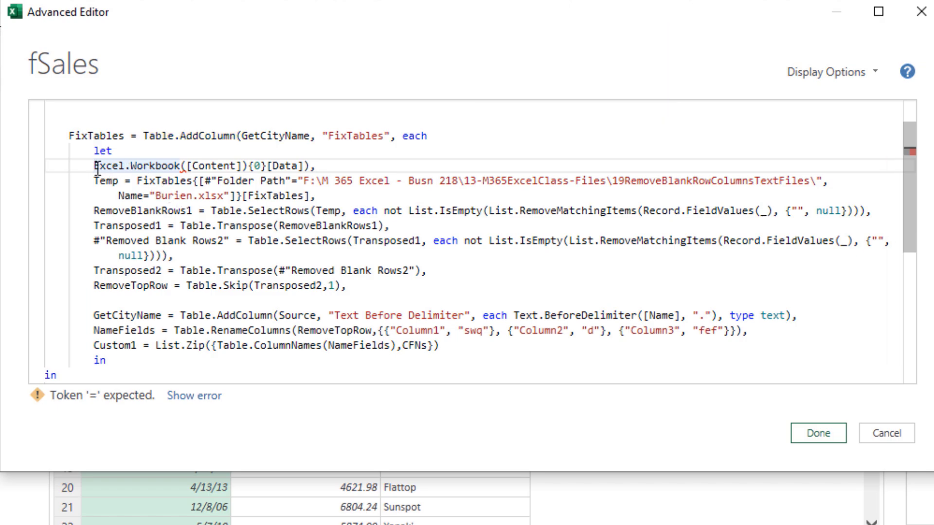
{"action": "mouse_move", "coordinate": [203, 292]}
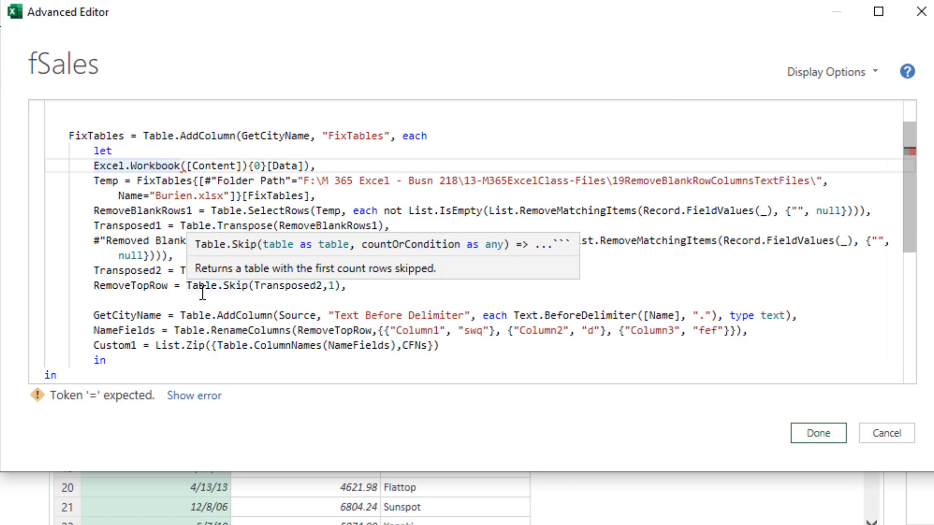
{"action": "type", "text": "OneExcelSheet"}
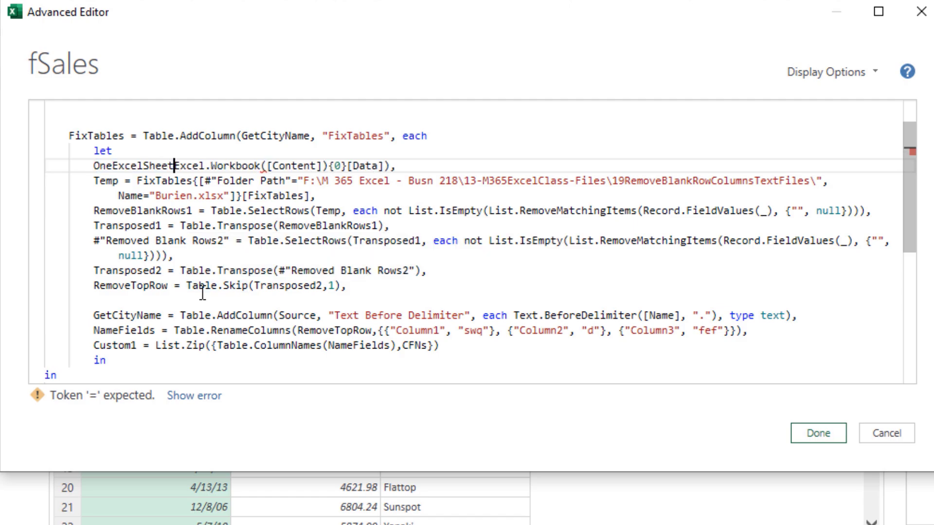
{"action": "type", "text": " ="}
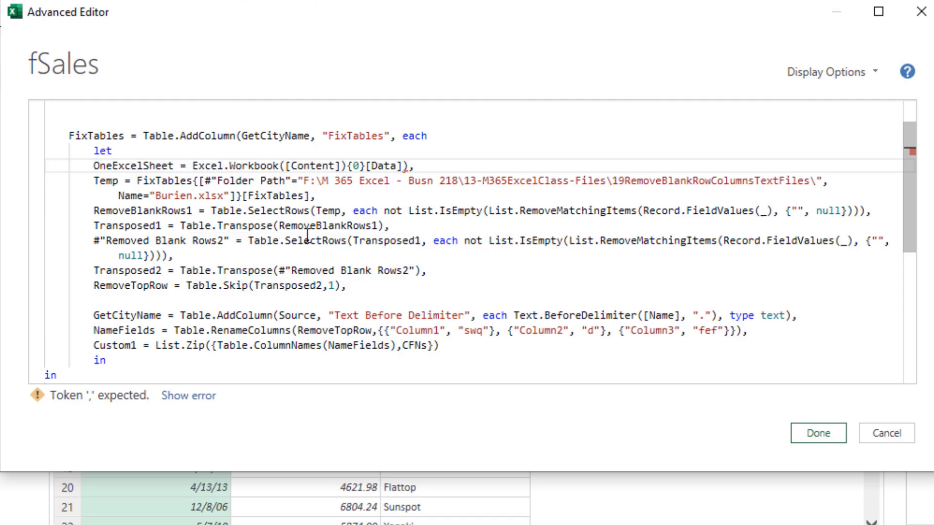
{"action": "left_click", "coordinate": [407, 166]}
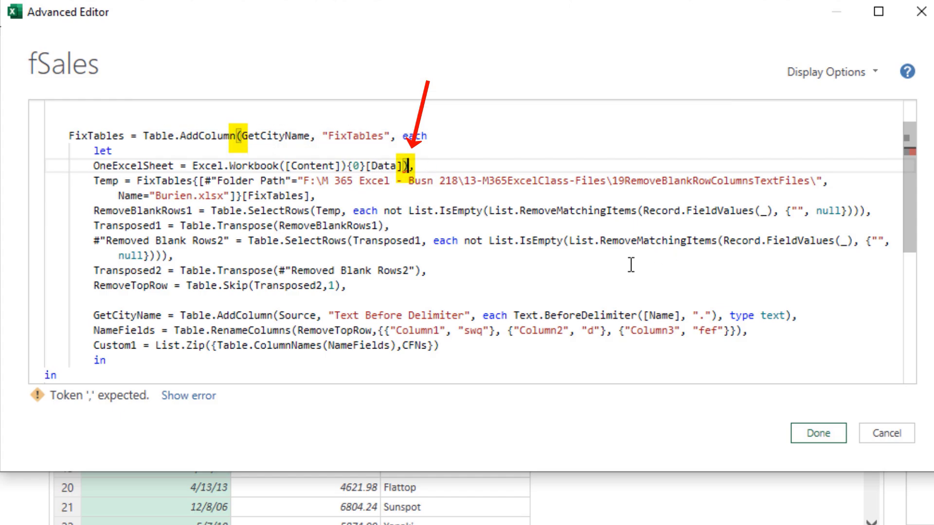
{"action": "key", "text": "Delete"}
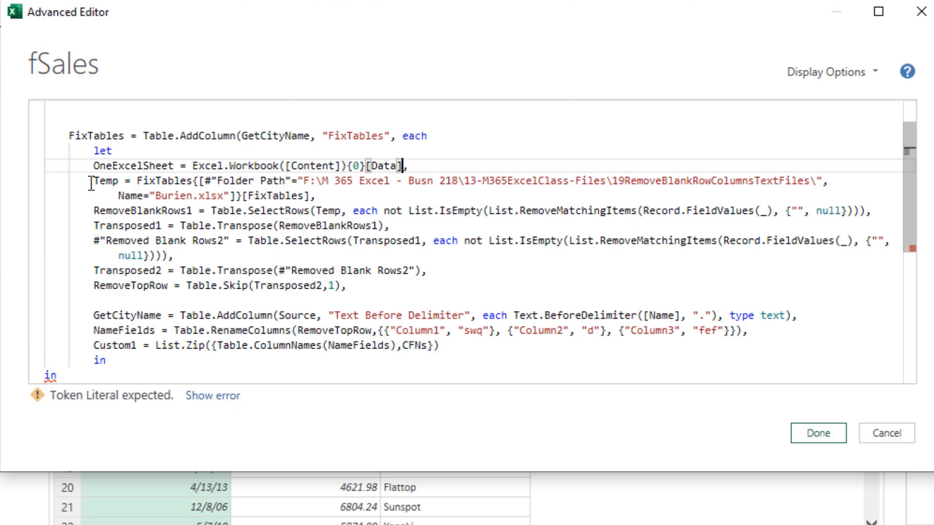
Delete the Temp step and make RemoveBlankRows1 reference OneExcelSheet instead of Temp.
{"action": "left_click_drag", "start_coordinate": [90, 180], "coordinate": [351, 195]}
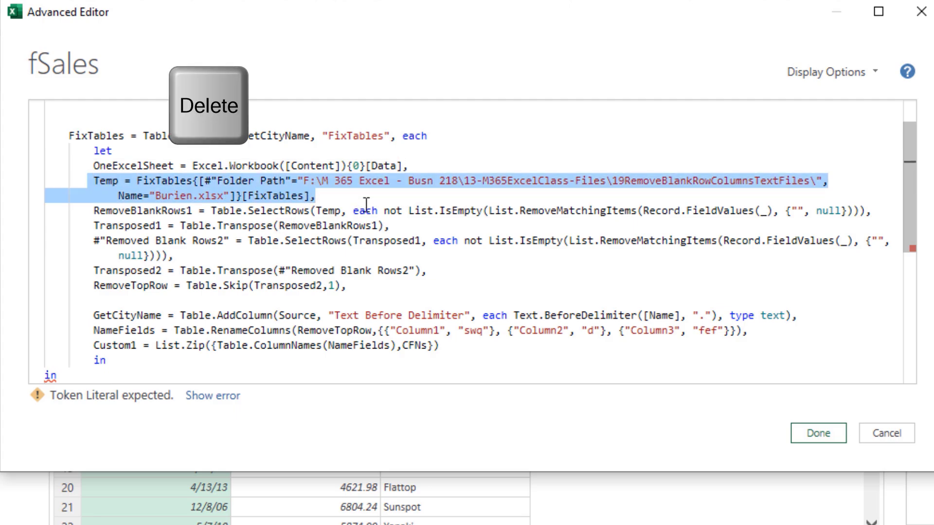
{"action": "key", "text": "Delete"}
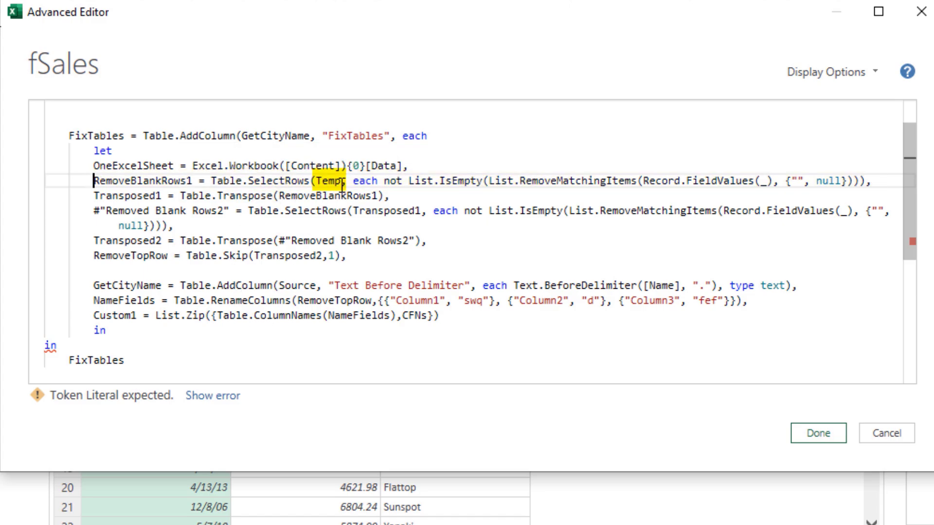
{"action": "double_click", "coordinate": [140, 166]}
{"action": "key", "text": "ctrl+c"}
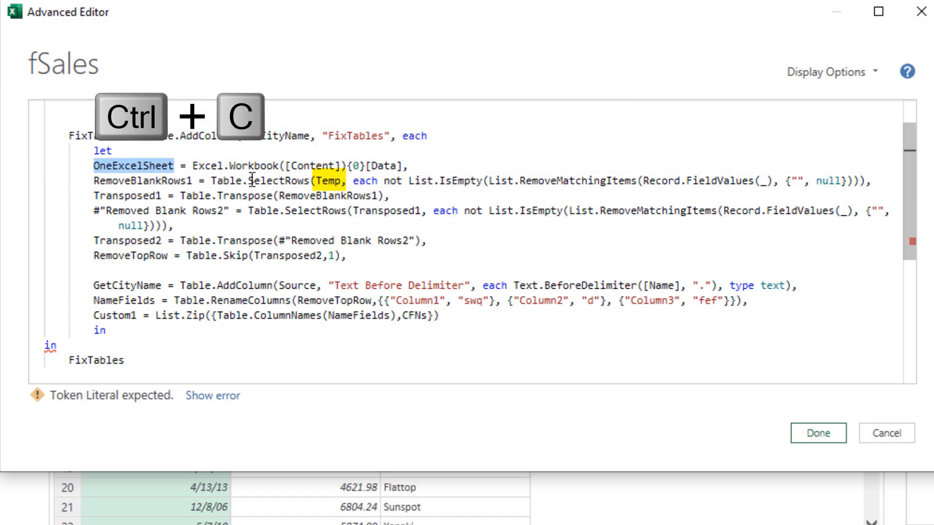
{"action": "double_click", "coordinate": [329, 181]}
{"action": "key", "text": "ctrl+v"}
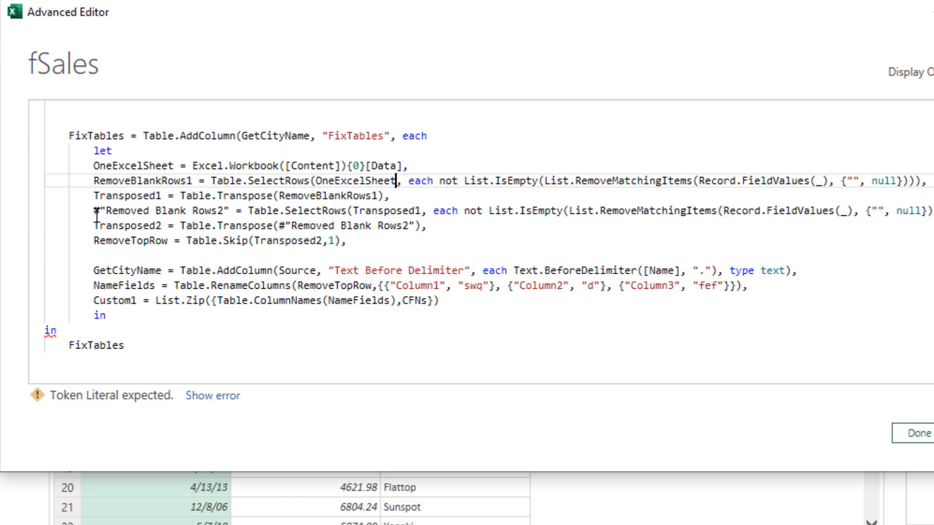
Rename #"Removed Blank Rows2" to RemoveBlankRows2 and use it as Transposed2's input.
{"action": "left_click_drag", "start_coordinate": [95, 212], "coordinate": [230, 211]}
{"action": "type", "text": "RemoveBlankRows"}
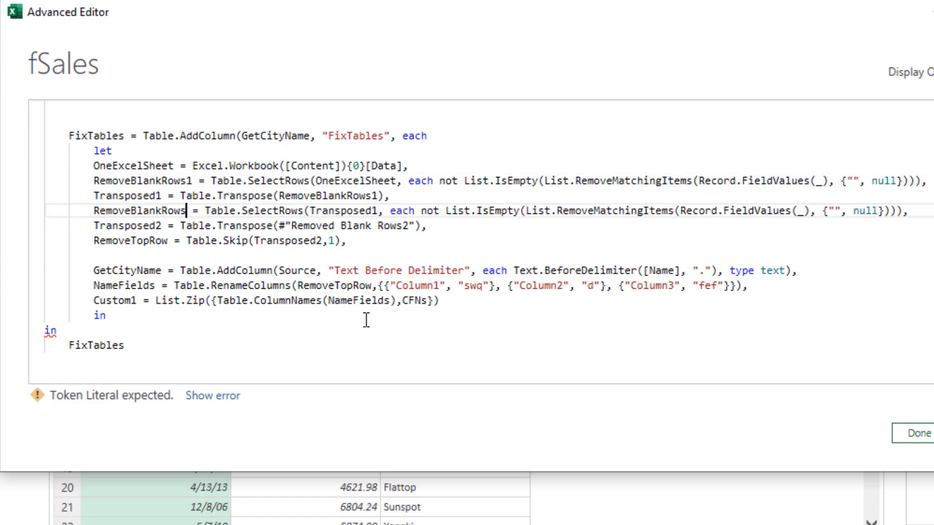
{"action": "type", "text": "2"}
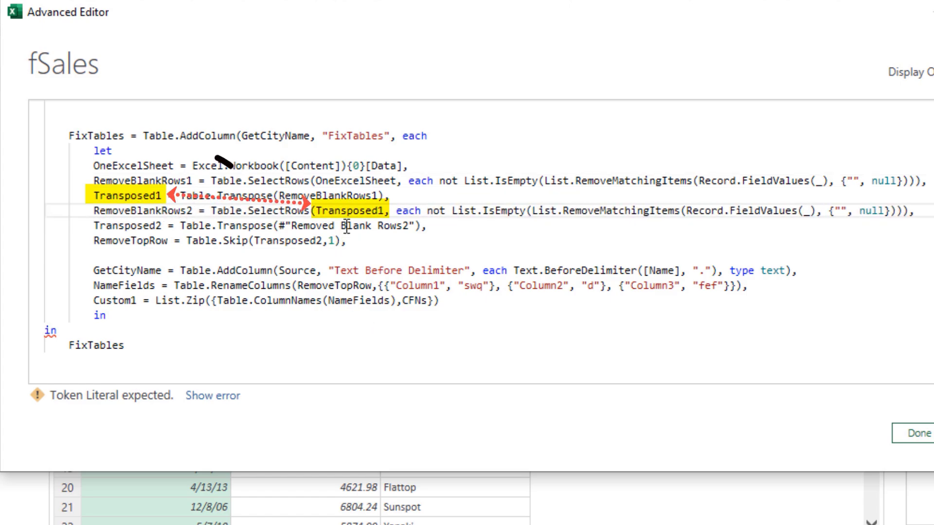
{"action": "double_click", "coordinate": [190, 211]}
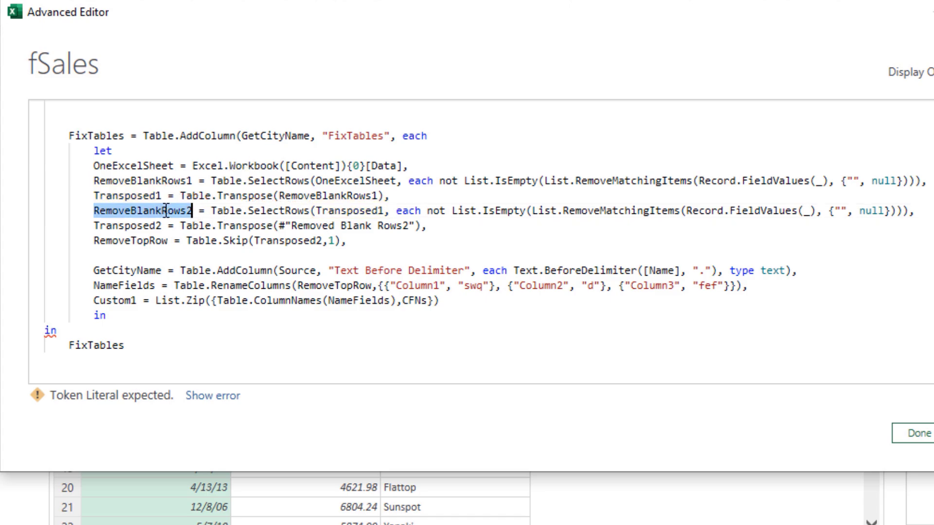
{"action": "key", "text": "ctrl+c"}
{"action": "left_click_drag", "start_coordinate": [278, 226], "coordinate": [416, 226]}
{"action": "key", "text": "ctrl+v"}
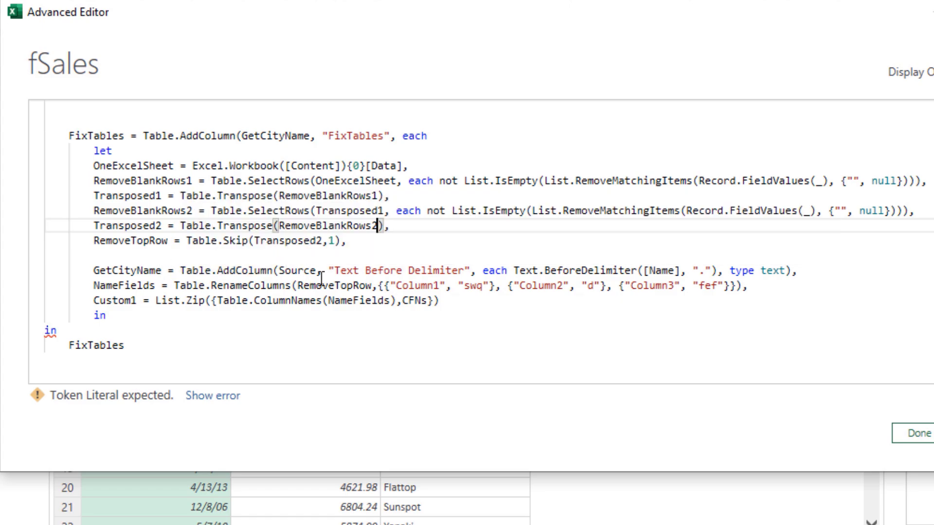
Replace Source with RemoveTopRow in the GetCityName step.
{"action": "mouse_move", "coordinate": [617, 266]}
{"action": "double_click", "coordinate": [130, 242]}
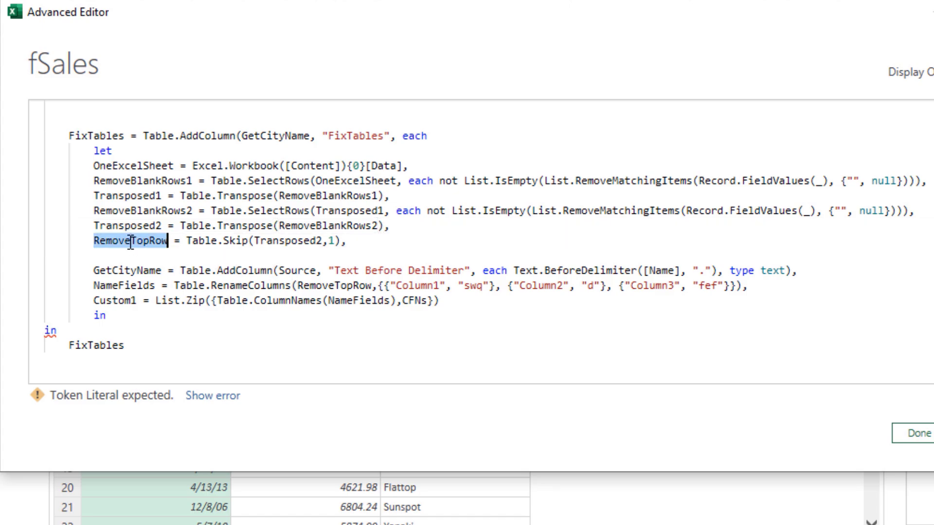
{"action": "key", "text": "ctrl+c"}
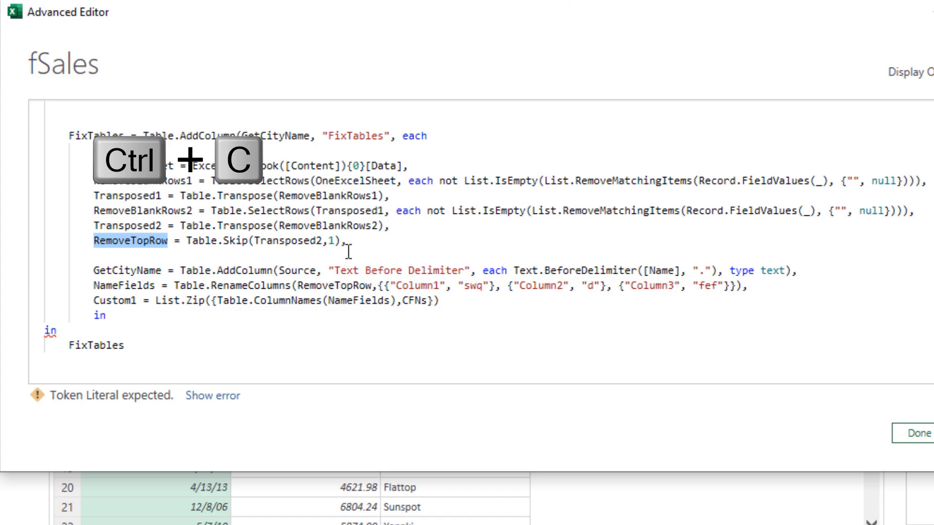
{"action": "double_click", "coordinate": [297, 271]}
{"action": "key", "text": "ctrl+v"}
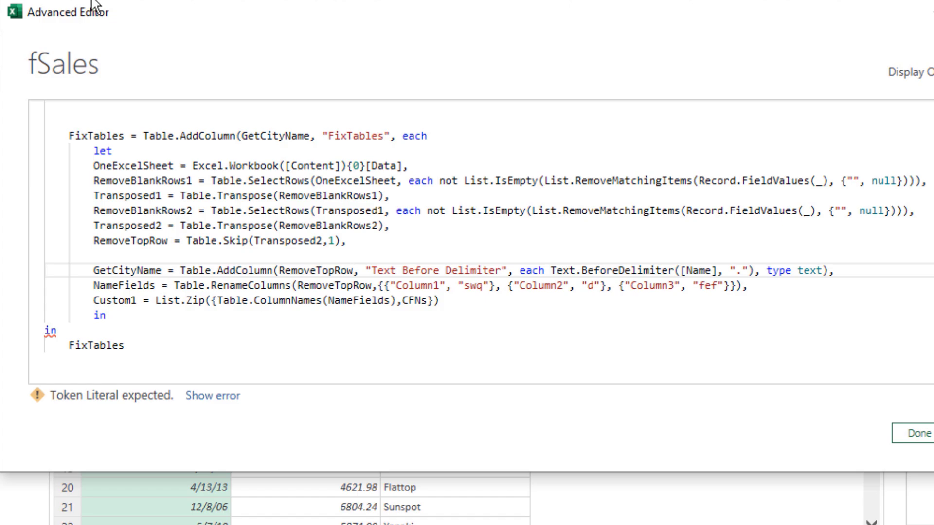
{"action": "left_click", "coordinate": [139, 254]}
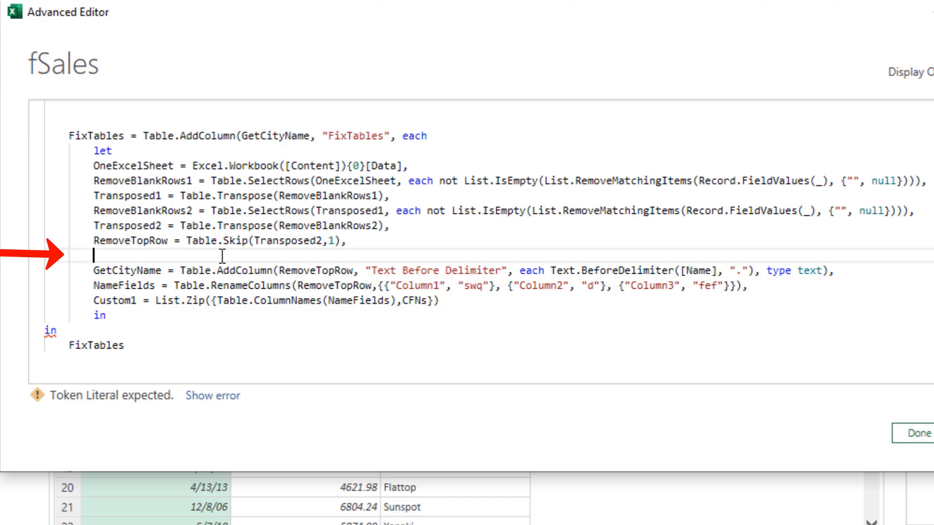
Add a CityName = [Name], step, moving [Name] out of Text.BeforeDelimiter.
{"action": "type", "text": "CityN"}
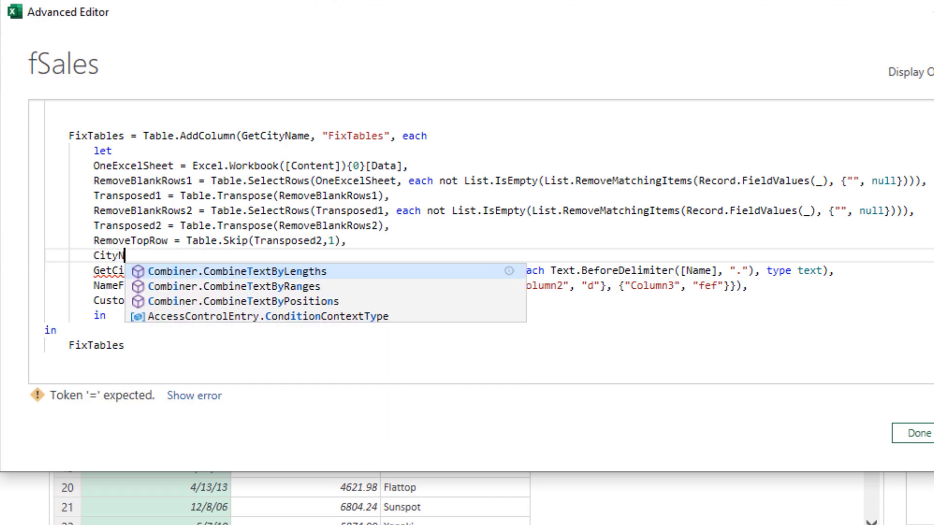
{"action": "type", "text": "ame ="}
{"action": "left_click", "coordinate": [684, 271]}
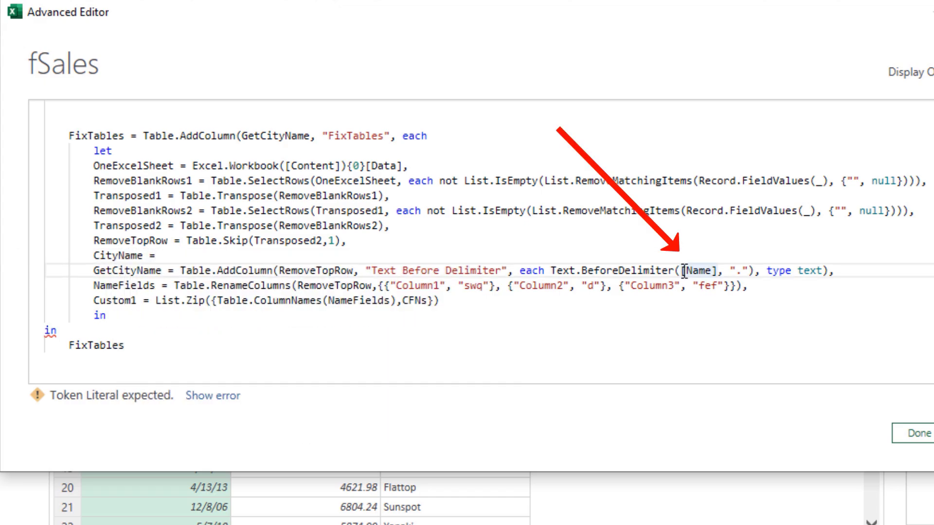
{"action": "left_click_drag", "start_coordinate": [684, 271], "coordinate": [719, 270]}
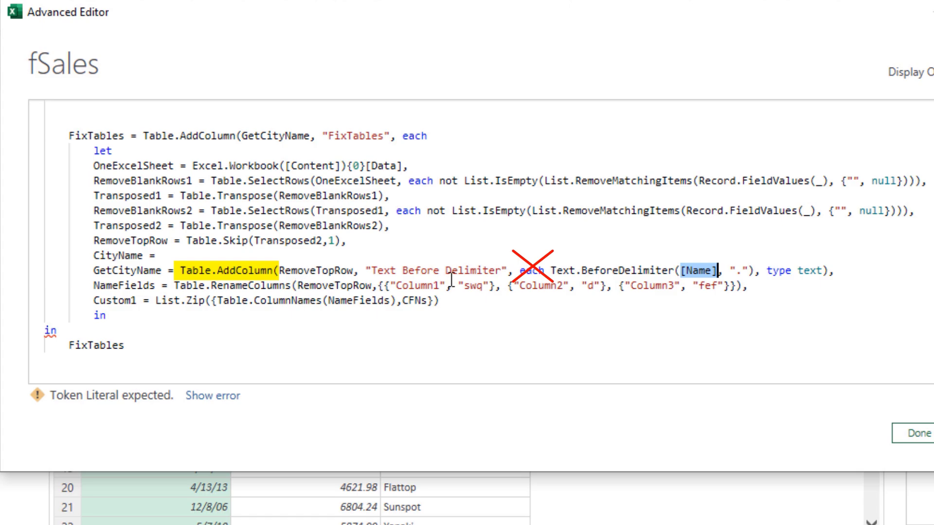
{"action": "key", "text": "ctrl+x"}
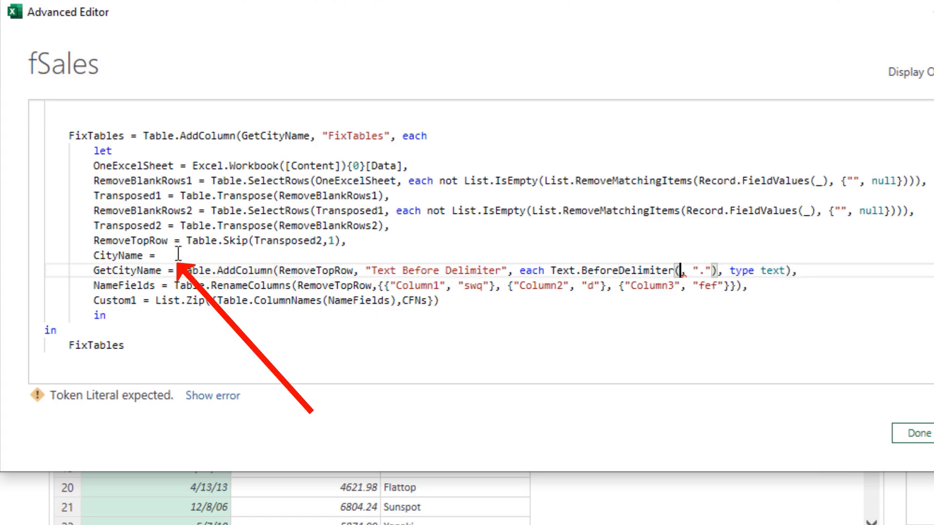
{"action": "left_click", "coordinate": [178, 255]}
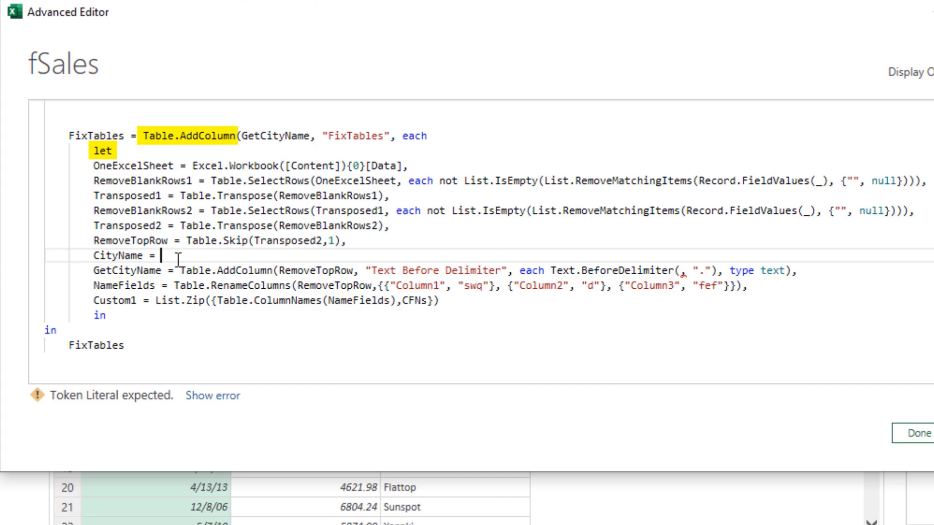
{"action": "key", "text": "ctrl+v"}
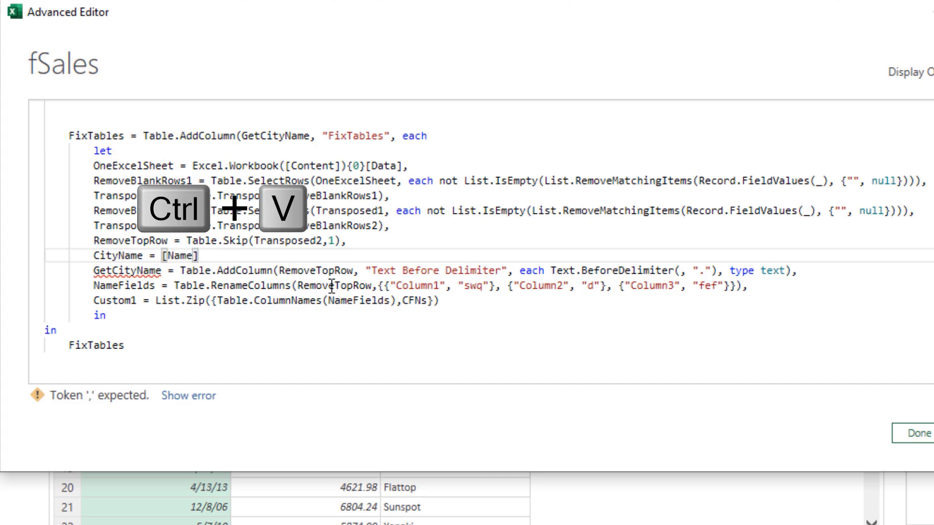
{"action": "type", "text": ","}
Pass CityName as Text.BeforeDelimiter's first argument in GetCityName.
{"action": "double_click", "coordinate": [118, 255]}
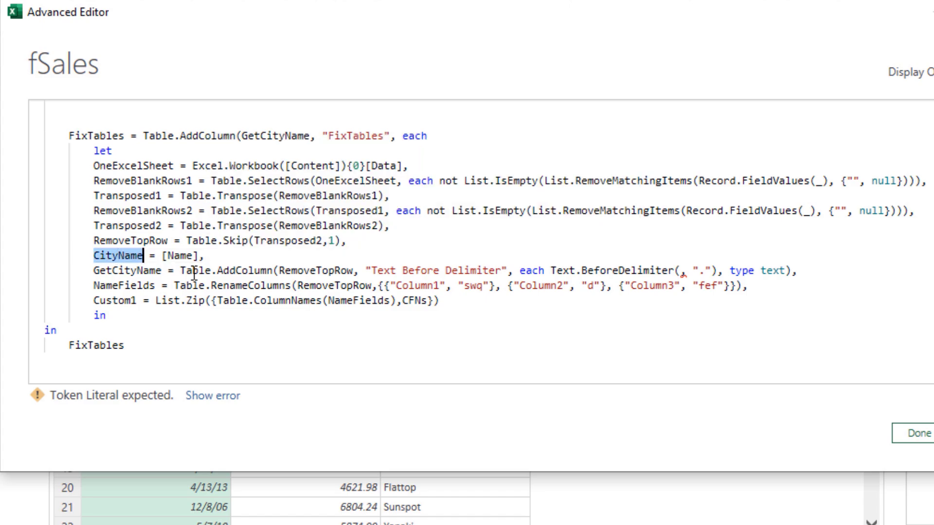
{"action": "key", "text": "ctrl+c"}
{"action": "key", "text": "ctrl+v"}
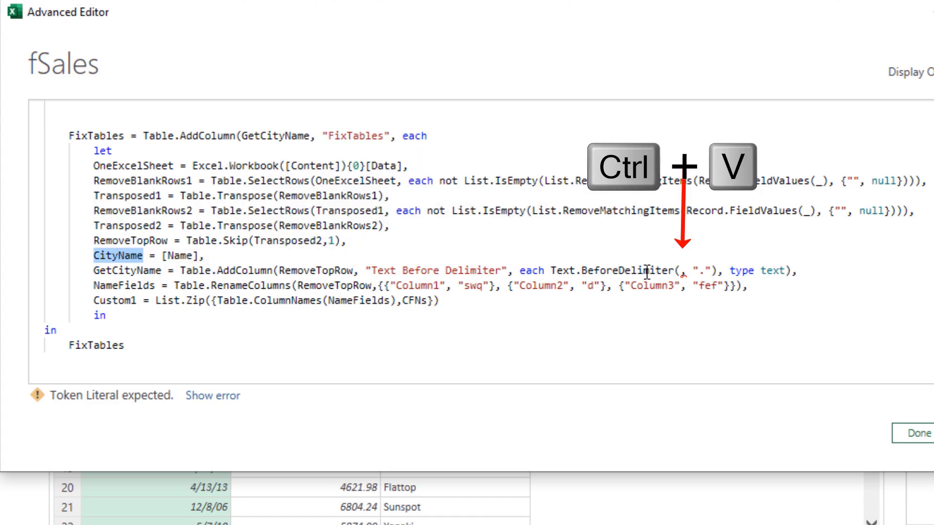
{"action": "left_click", "coordinate": [682, 270]}
{"action": "key", "text": "ctrl+v"}
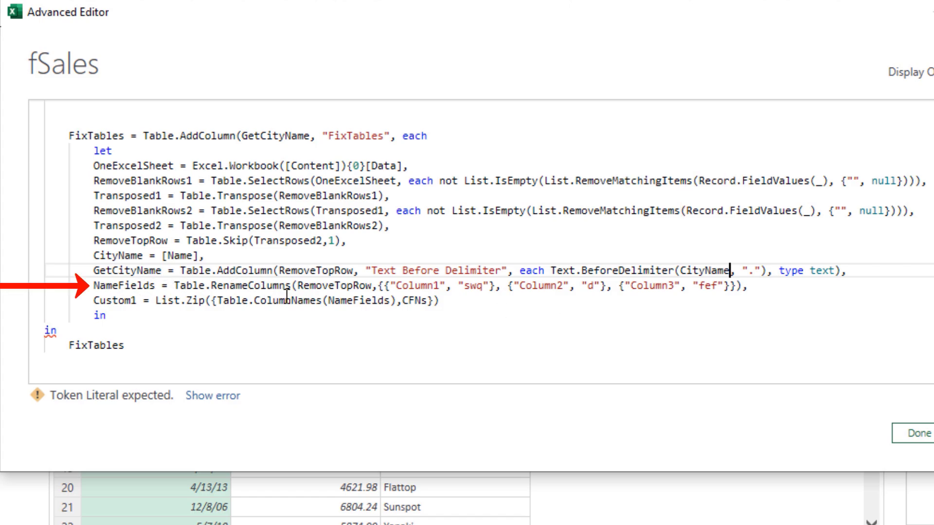
{"action": "double_click", "coordinate": [138, 271]}
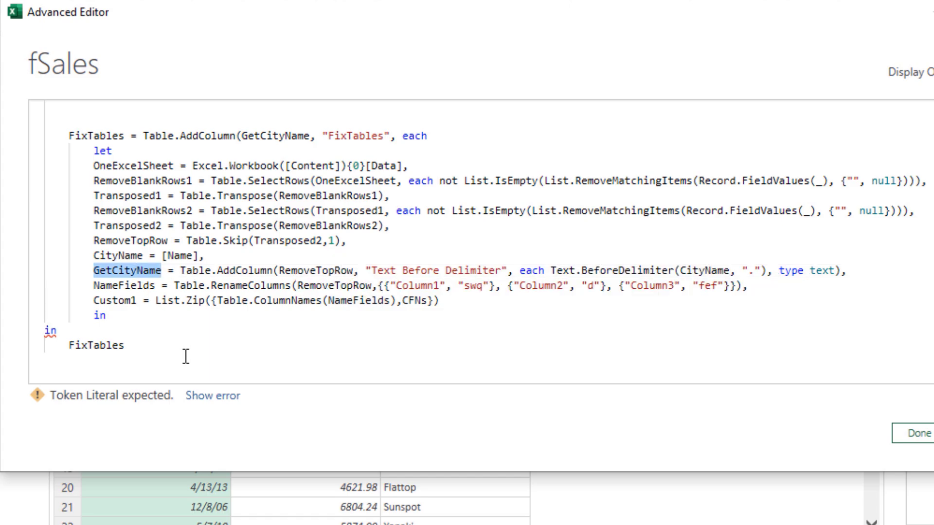
{"action": "key", "text": "ctrl+c"}
Base NameFields on GetCityName and replace its hard-coded rename pairs with Custom1's List.Zip expression.
{"action": "left_click", "coordinate": [329, 286]}
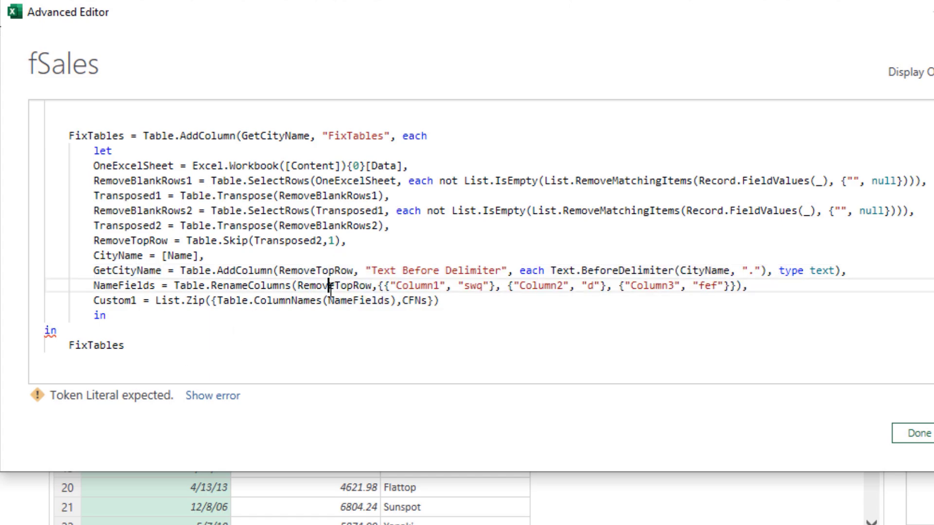
{"action": "double_click", "coordinate": [329, 286]}
{"action": "key", "text": "ctrl+v"}
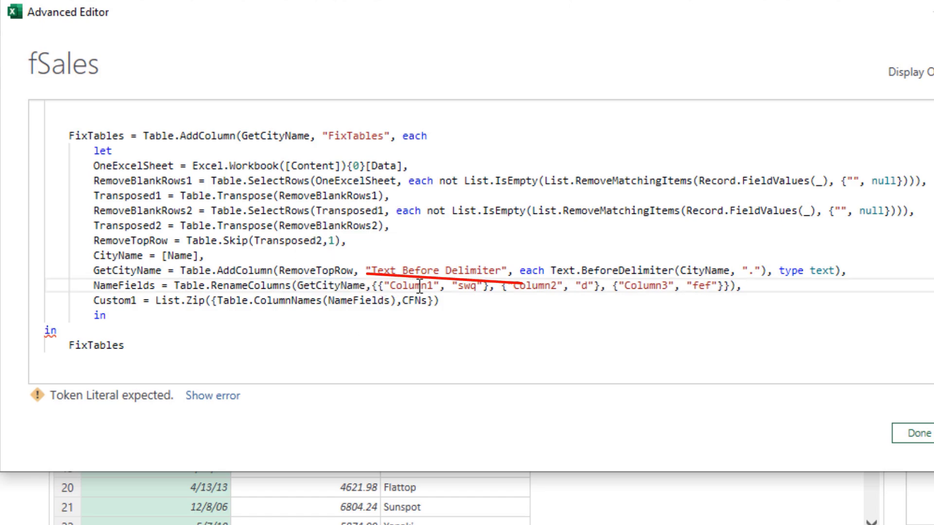
{"action": "mouse_move", "coordinate": [420, 286]}
{"action": "left_mouse_down"}
{"action": "mouse_move", "coordinate": [605, 296]}
{"action": "mouse_move", "coordinate": [539, 317]}
{"action": "left_mouse_up"}
{"action": "left_click", "coordinate": [166, 302]}
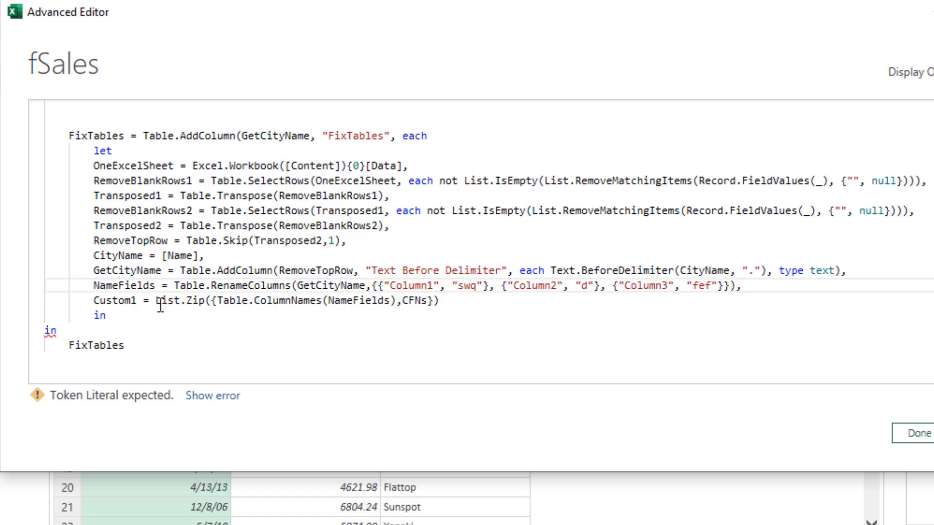
{"action": "left_click_drag", "start_coordinate": [155, 303], "coordinate": [441, 300]}
{"action": "key", "text": "ctrl+x"}
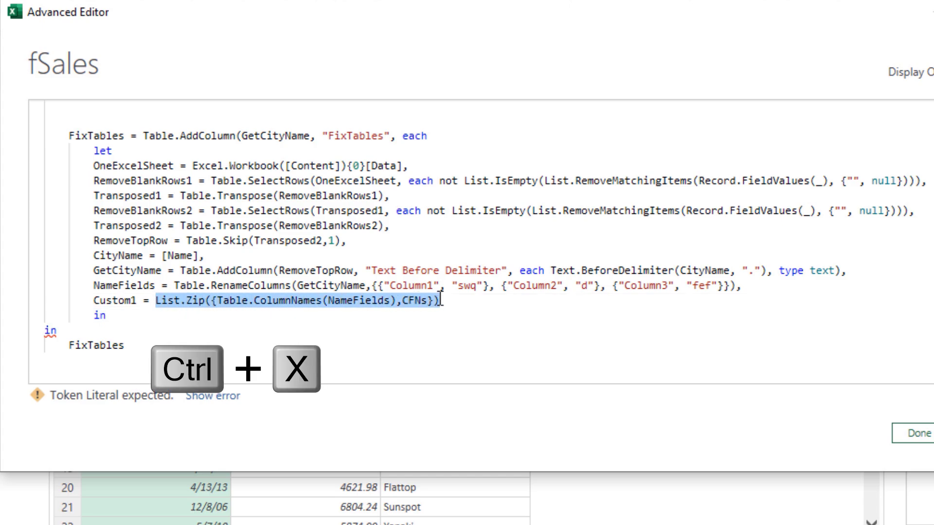
{"action": "left_click_drag", "start_coordinate": [372, 287], "coordinate": [730, 287]}
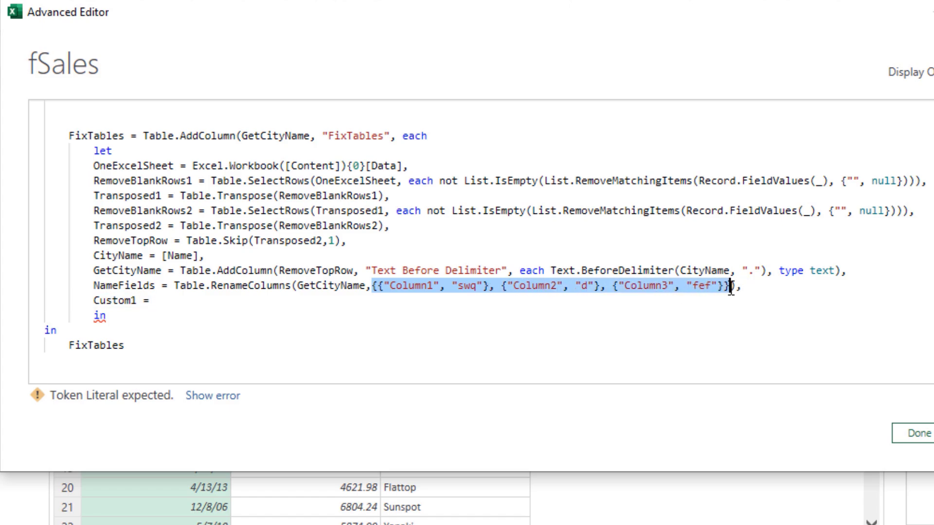
{"action": "key", "text": "ctrl+v"}
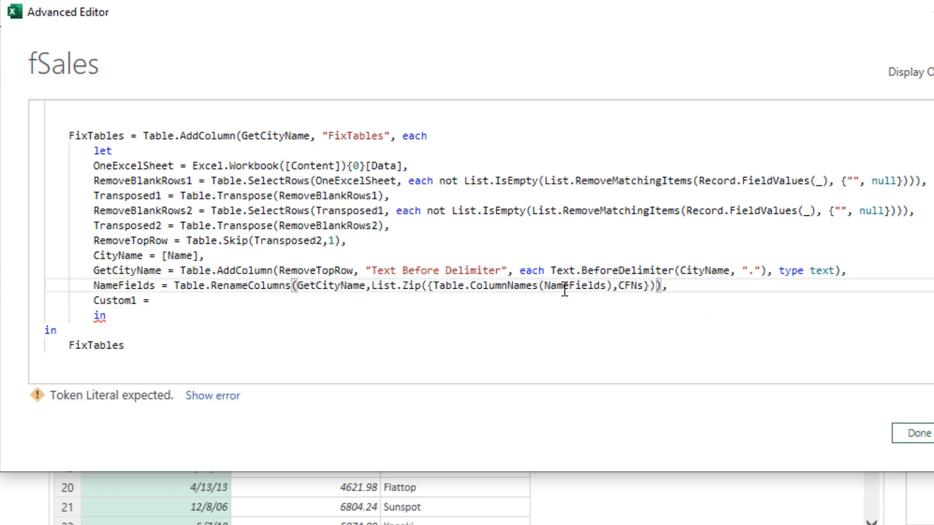
Use GetCityName instead of NameFields inside Table.ColumnNames.
{"action": "double_click", "coordinate": [566, 287]}
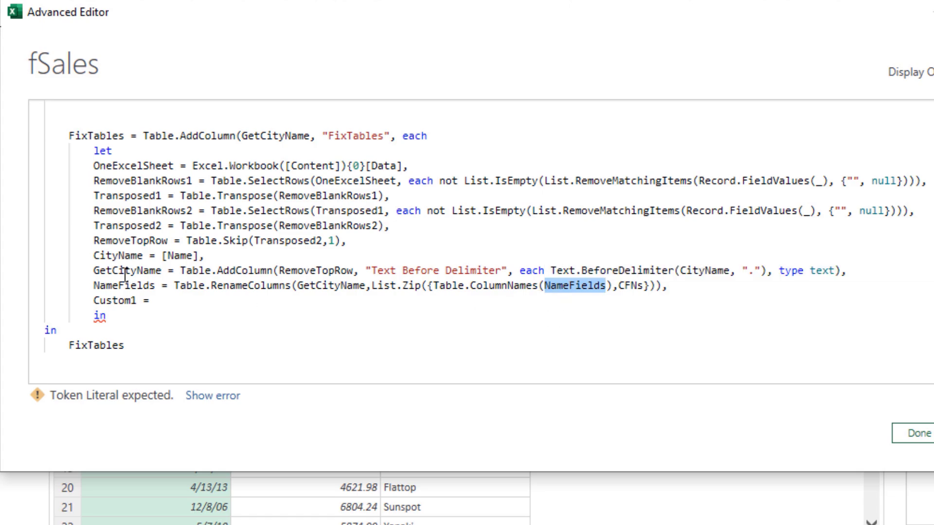
{"action": "double_click", "coordinate": [125, 272]}
{"action": "key", "text": "ctrl+c"}
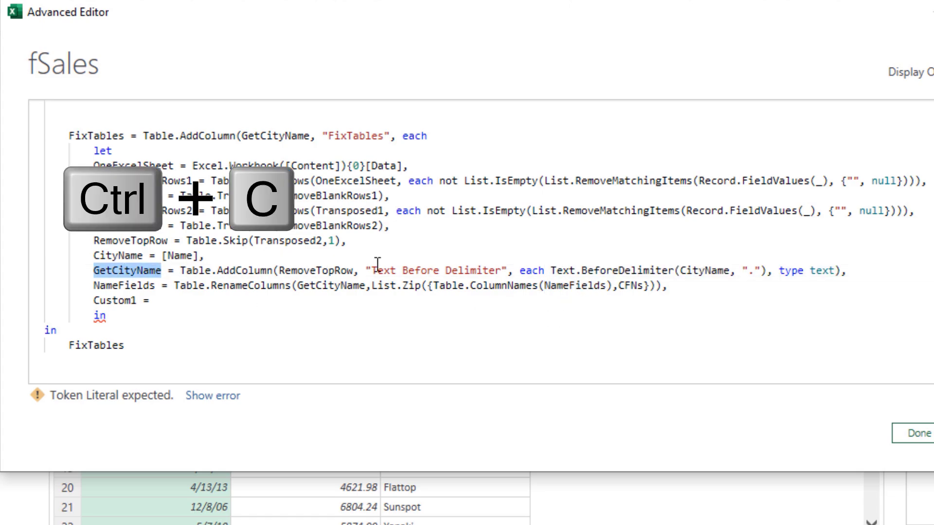
{"action": "left_click", "coordinate": [577, 286]}
{"action": "key", "text": "ctrl+v"}
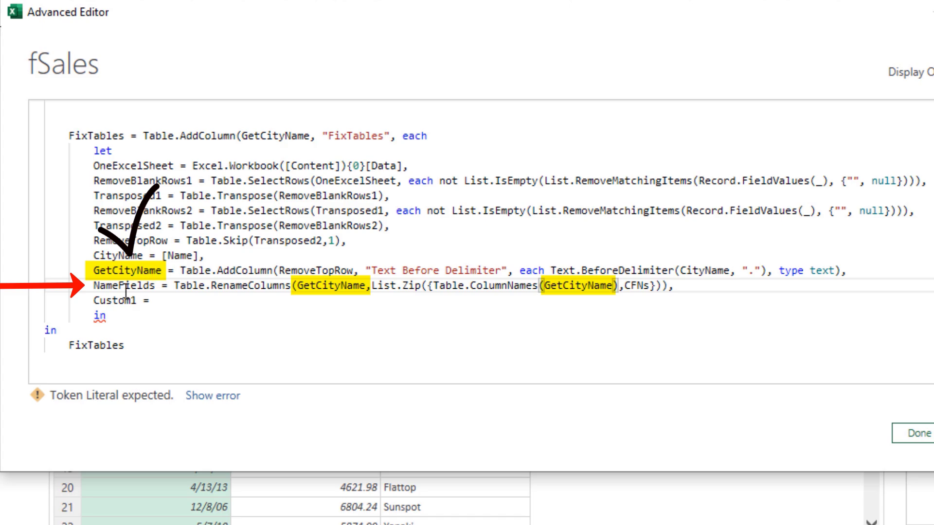
Delete the leftover Custom1 line and trailing comma, and return NameFields after the inner in.
{"action": "left_click_drag", "start_coordinate": [87, 302], "coordinate": [154, 303]}
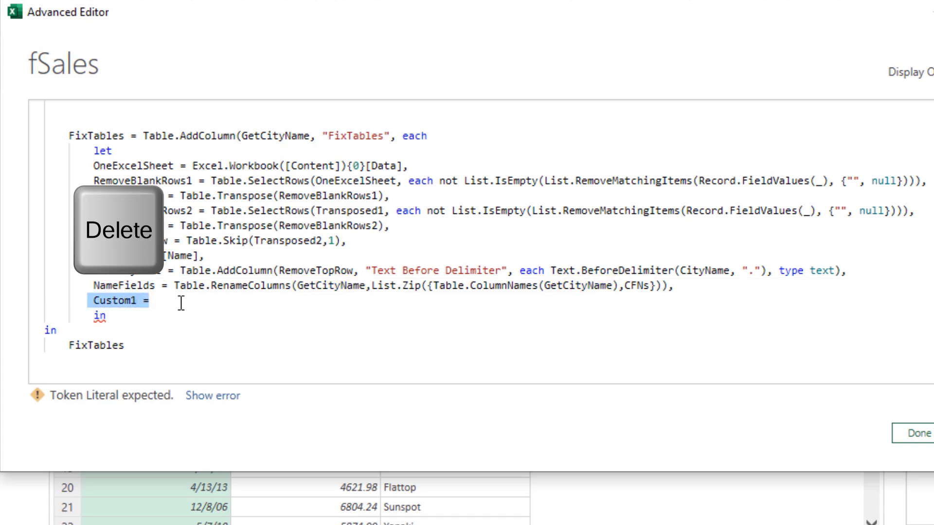
{"action": "key", "text": "Delete"}
{"action": "key", "text": "Delete"}
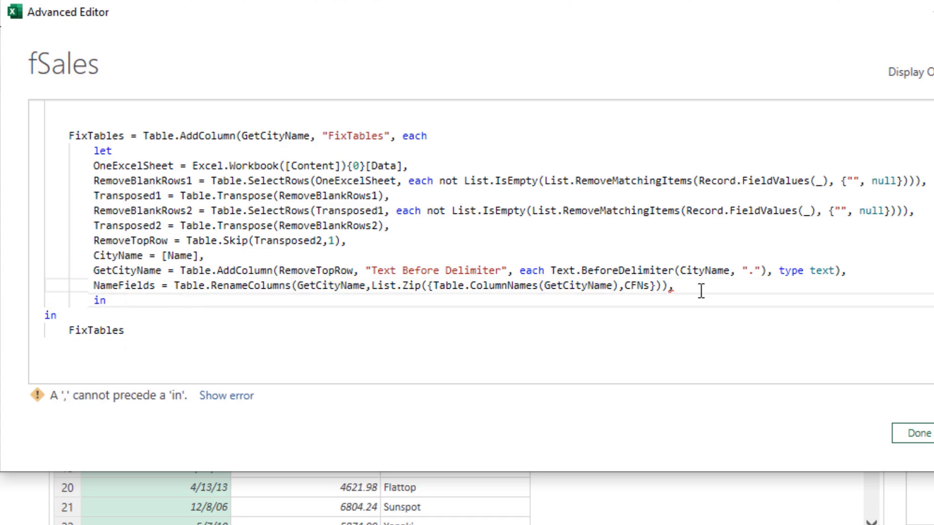
{"action": "left_click", "coordinate": [683, 289]}
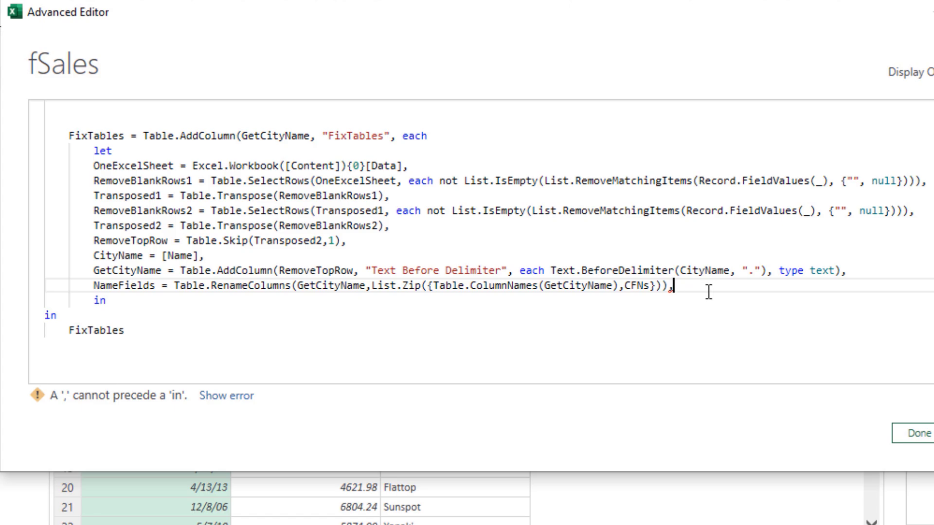
{"action": "key", "text": "BackSpace"}
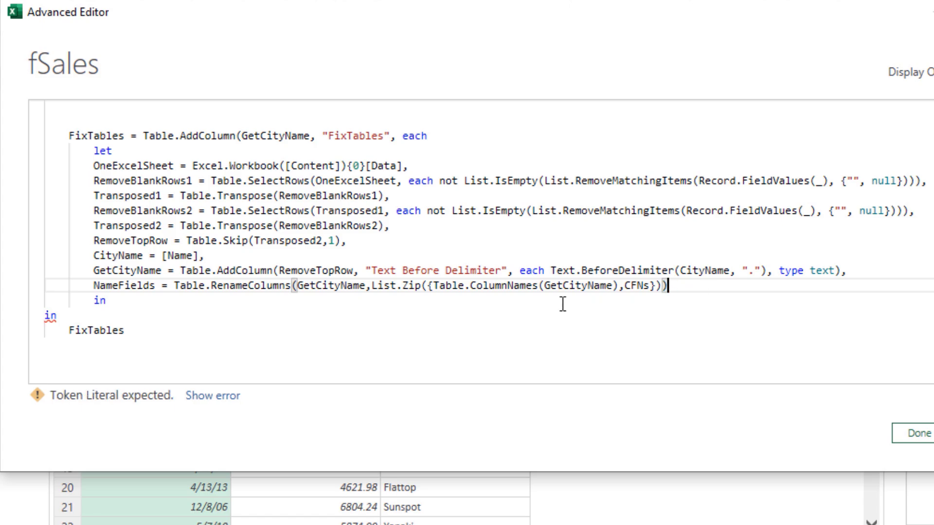
{"action": "double_click", "coordinate": [138, 288]}
{"action": "key", "text": "ctrl+c"}
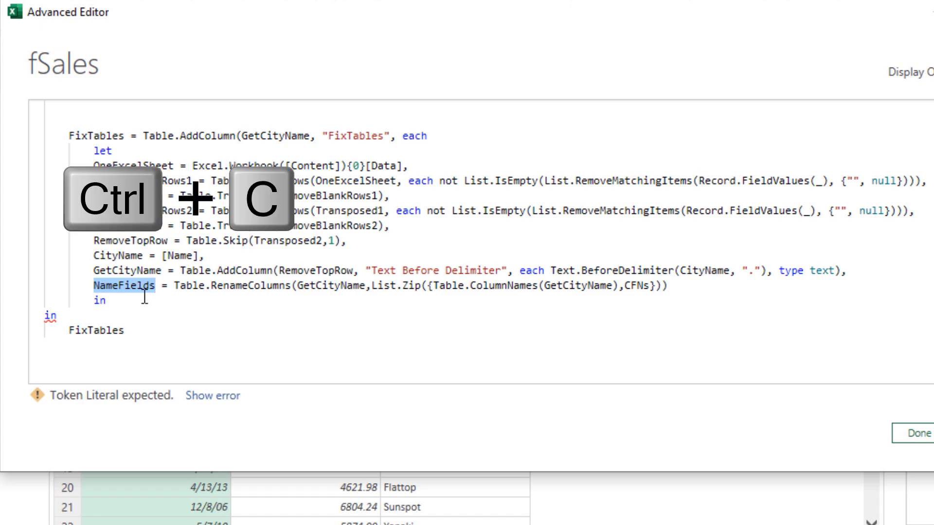
{"action": "left_click", "coordinate": [154, 304]}
{"action": "key", "text": "ctrl+v"}
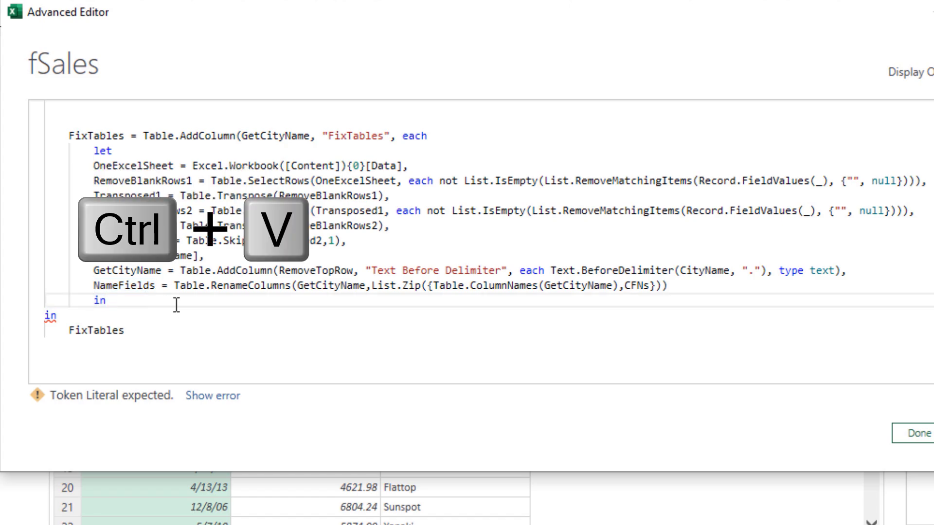
Close Table.AddColumn with a parenthesis after in NameFields.
{"action": "scroll", "coordinate": [176, 307], "scroll_direction": "up", "scroll_amount": 1}
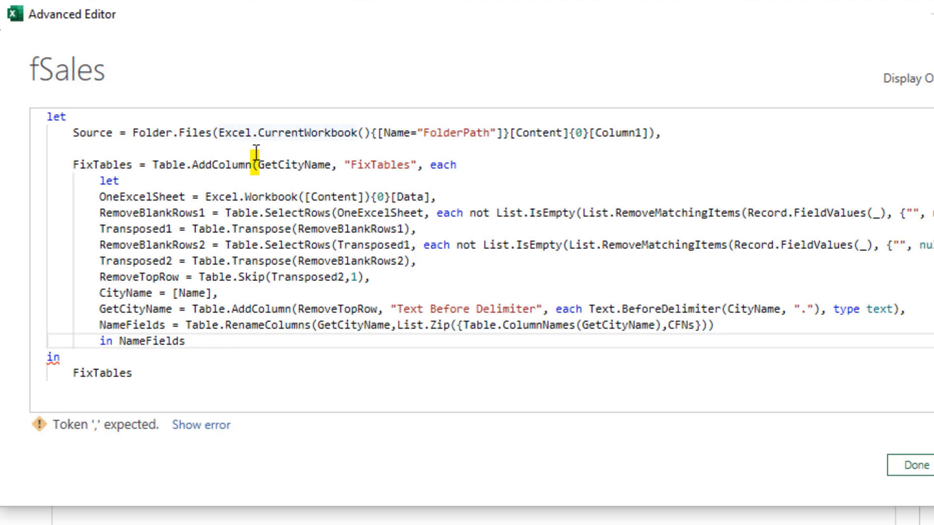
{"action": "left_click_drag", "start_coordinate": [257, 174], "coordinate": [146, 170]}
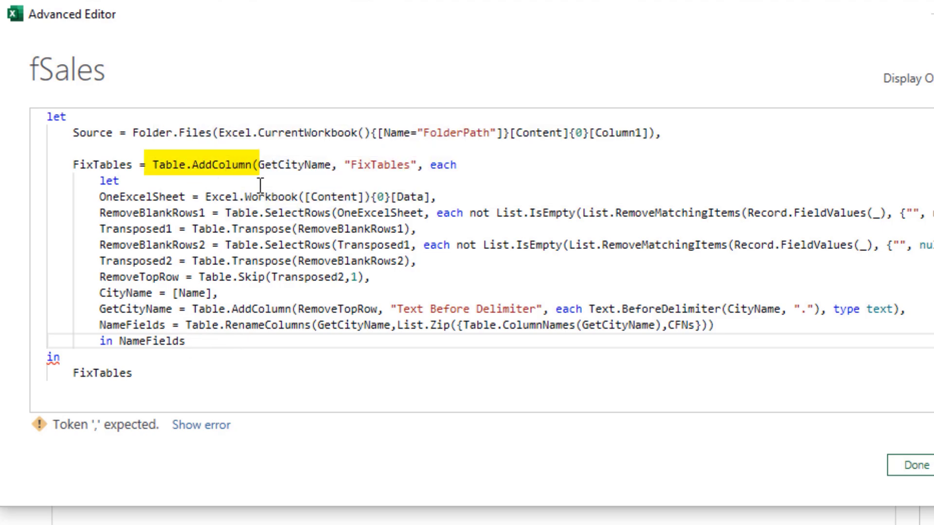
{"action": "type", "text": ","}
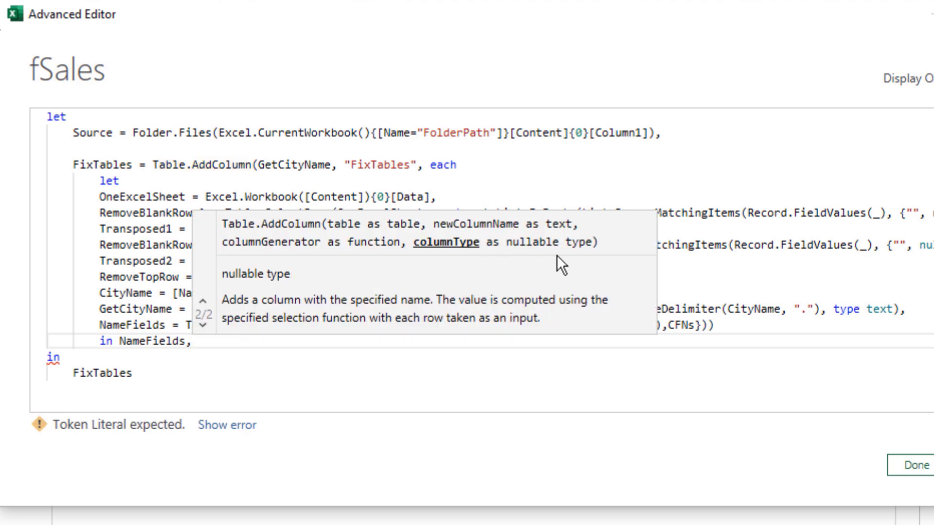
{"action": "key", "text": "BackSpace"}
{"action": "type", "text": ")"}
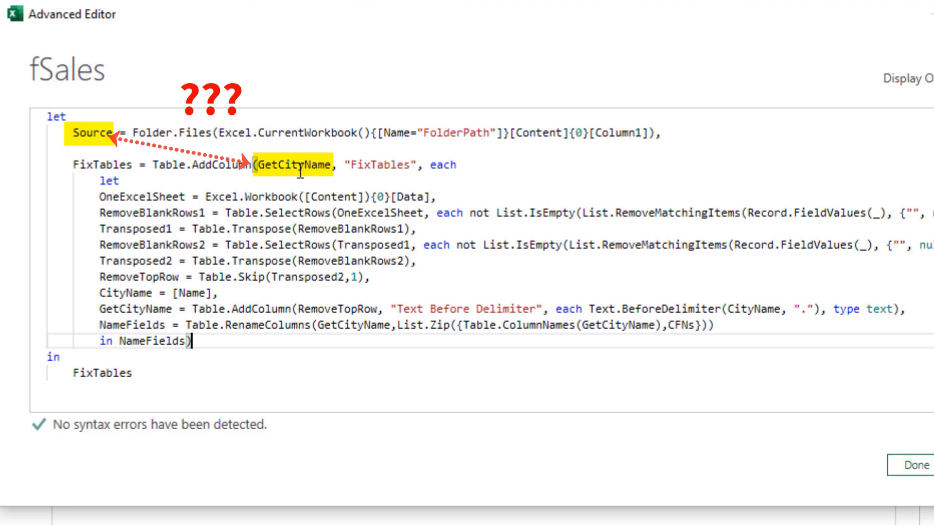
Replace GetCityName with Source as Table.AddColumn's input table.
{"action": "double_click", "coordinate": [97, 137]}
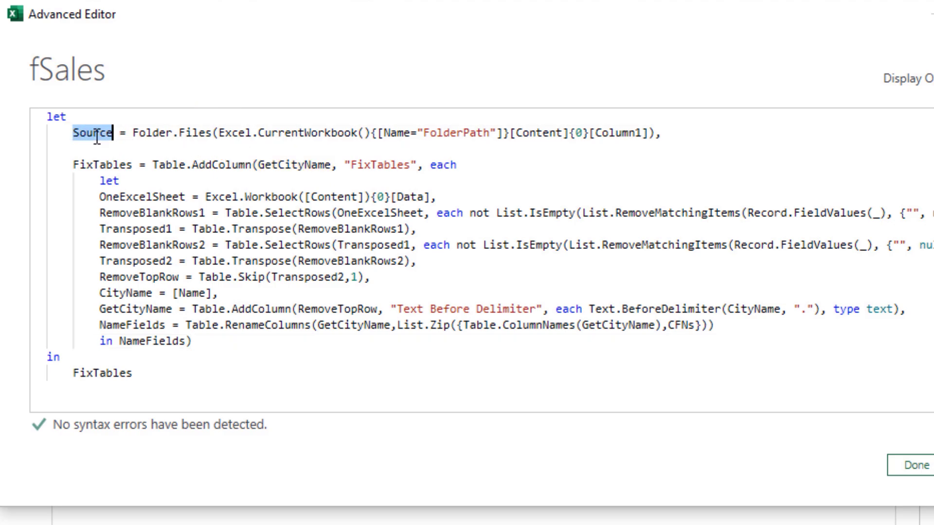
{"action": "key", "text": "ctrl+c"}
{"action": "double_click", "coordinate": [278, 166]}
{"action": "key", "text": "ctrl+v"}
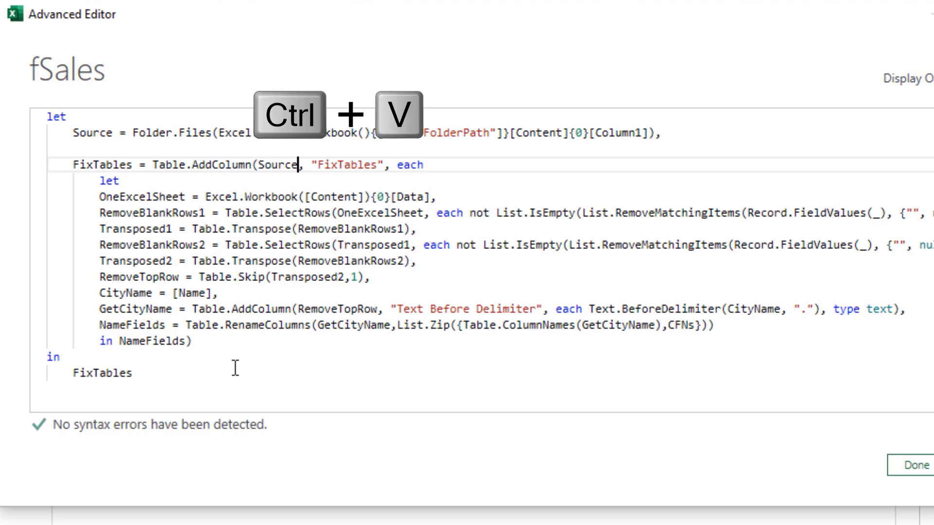
{"action": "left_click", "coordinate": [217, 346]}
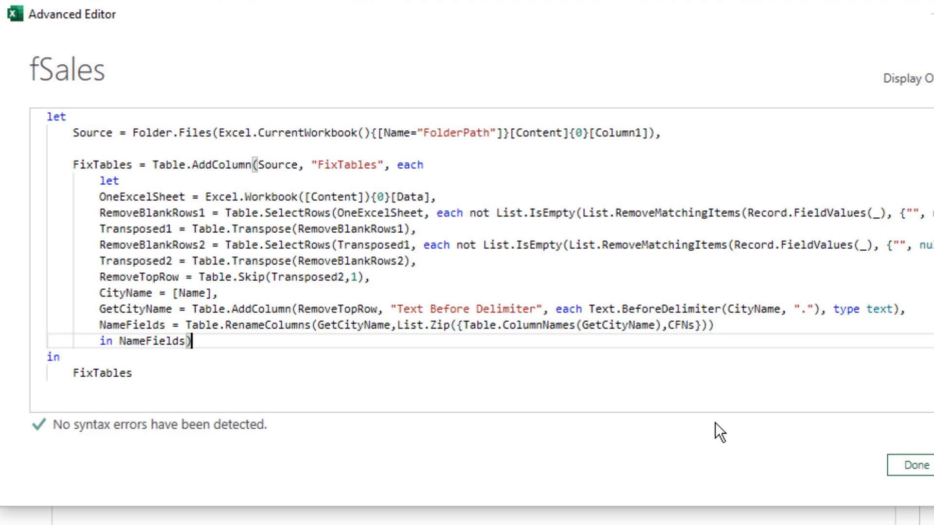
Apply the fSales code and preview the Burien and Oakland cleaned sales tables in FixTables.
{"action": "left_click", "coordinate": [910, 465]}
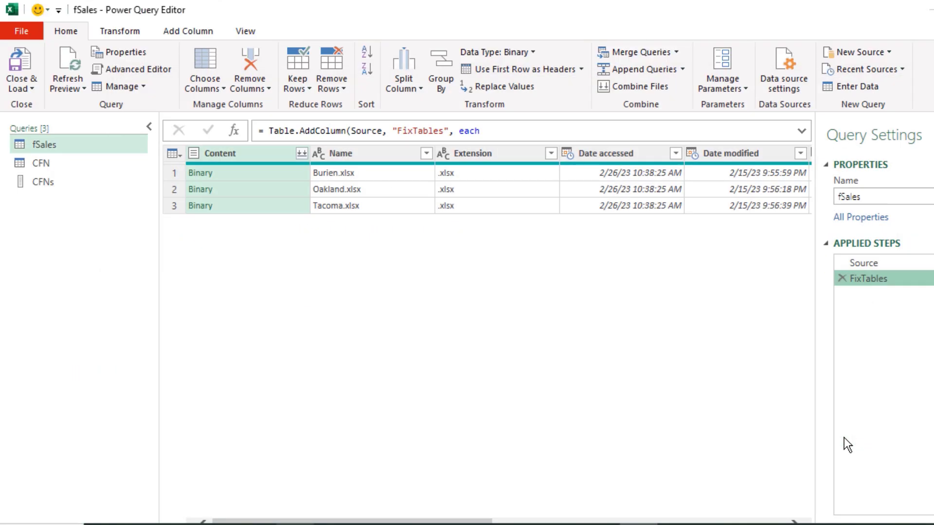
{"action": "left_click_drag", "start_coordinate": [292, 522], "coordinate": [608, 522]}
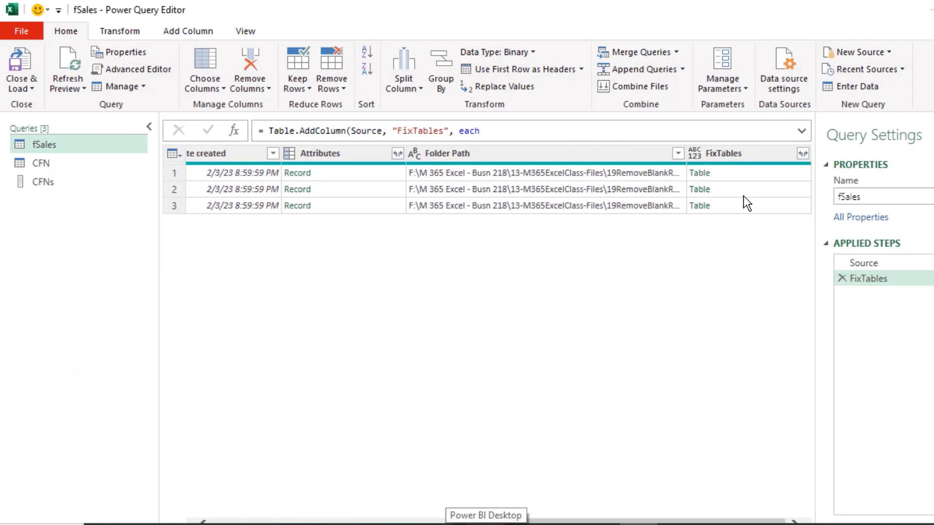
{"action": "left_click", "coordinate": [745, 173]}
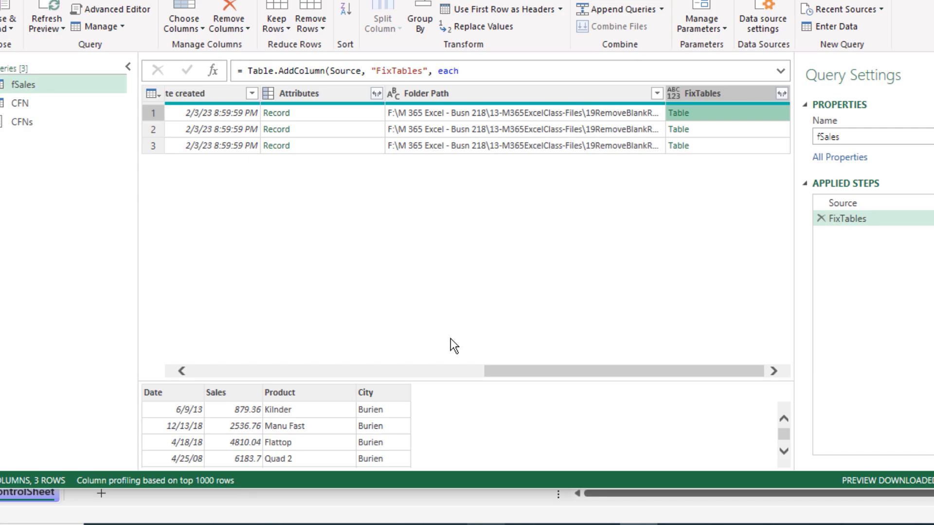
{"action": "left_click", "coordinate": [715, 132]}
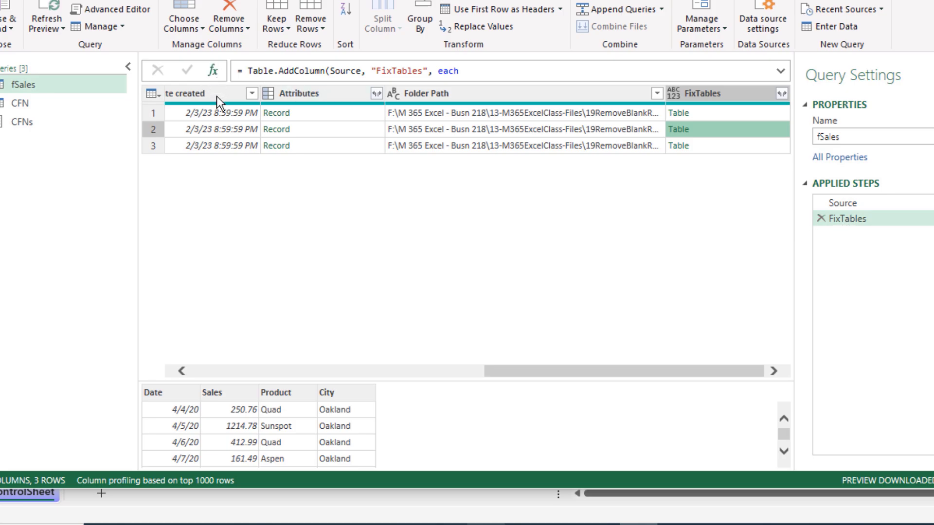
Add a custom step FixTables[FixTables] and preview its three tables, including the Tacoma data.
{"action": "left_click", "coordinate": [217, 71]}
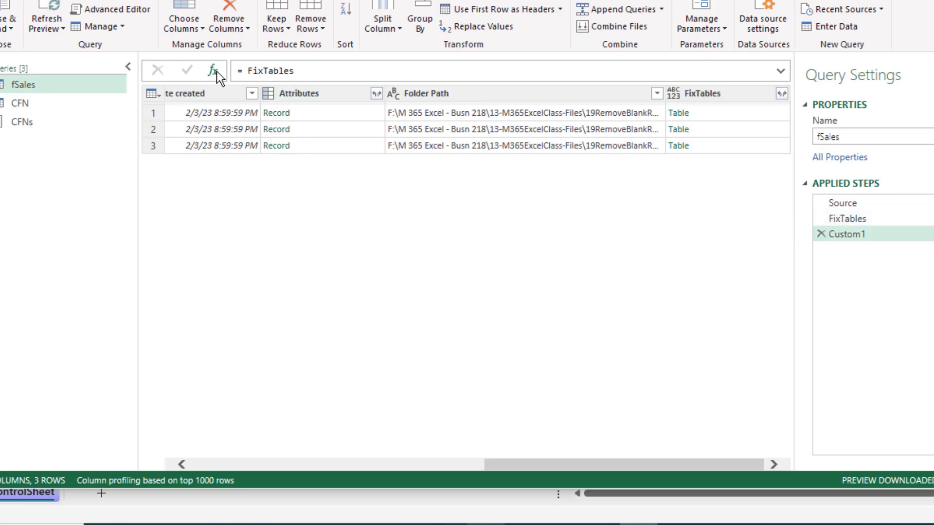
{"action": "left_click", "coordinate": [297, 73]}
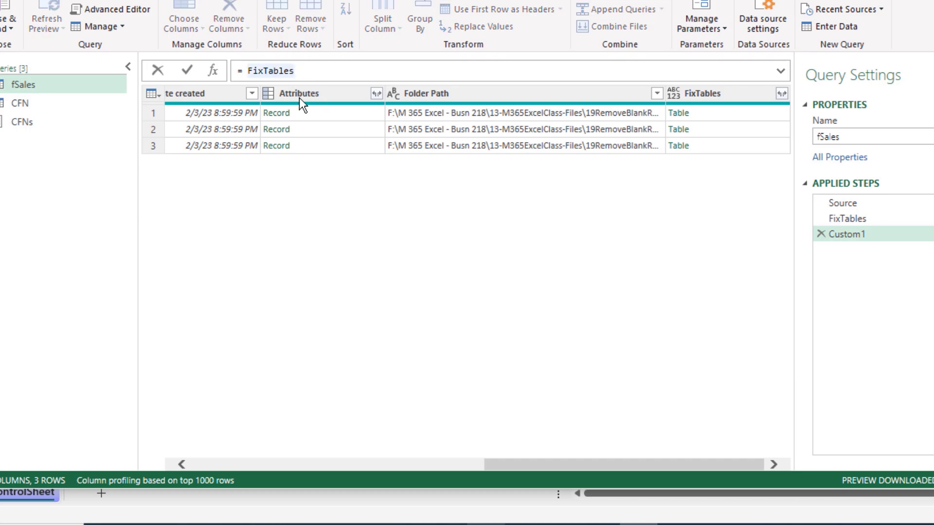
{"action": "type", "text": "["}
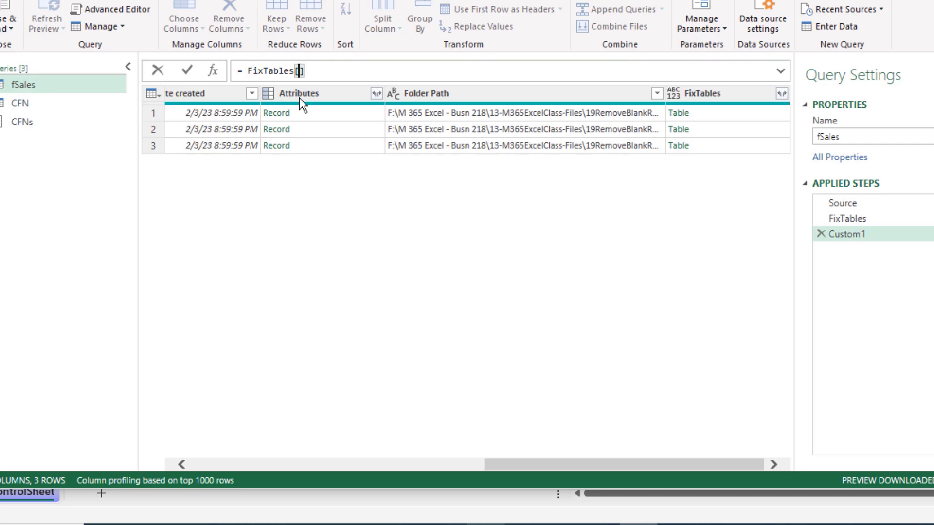
{"action": "type", "text": "FixTables"}
{"action": "key", "text": "Return"}
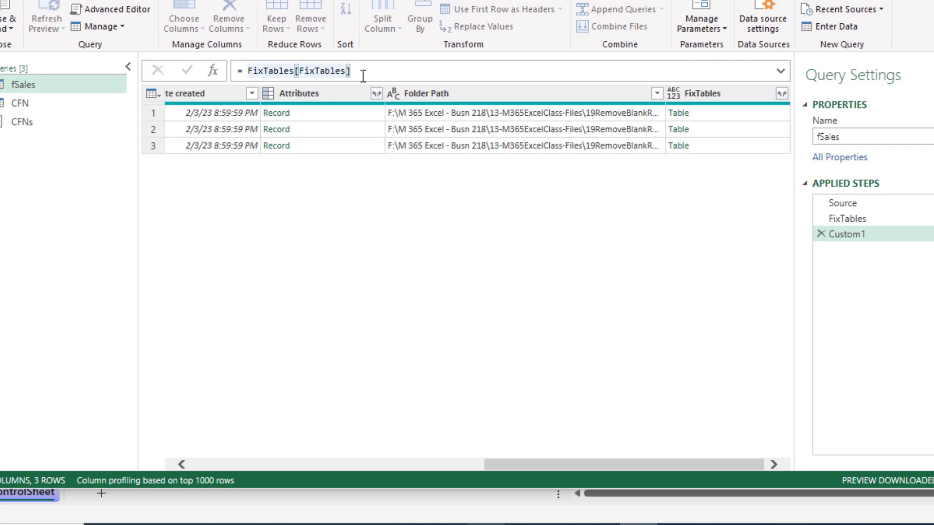
{"action": "left_click", "coordinate": [203, 115]}
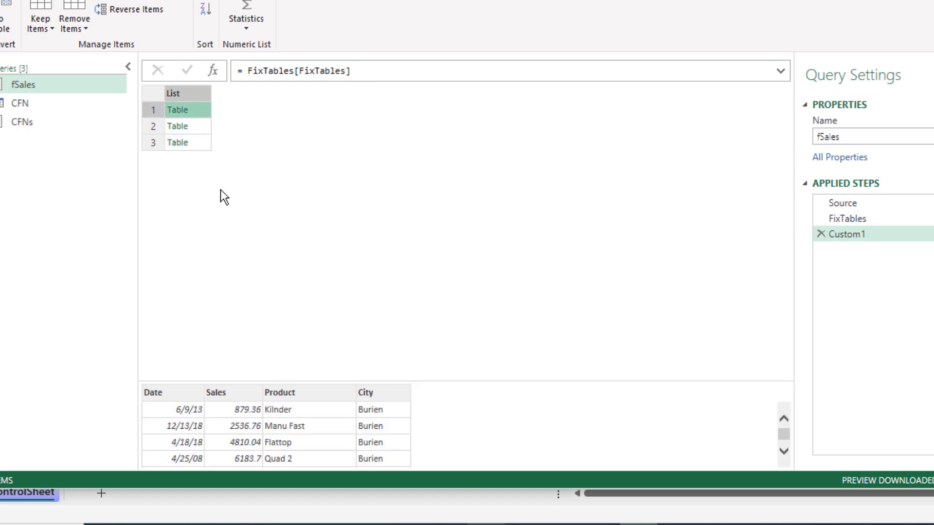
{"action": "left_click", "coordinate": [197, 127]}
{"action": "left_click", "coordinate": [194, 144]}
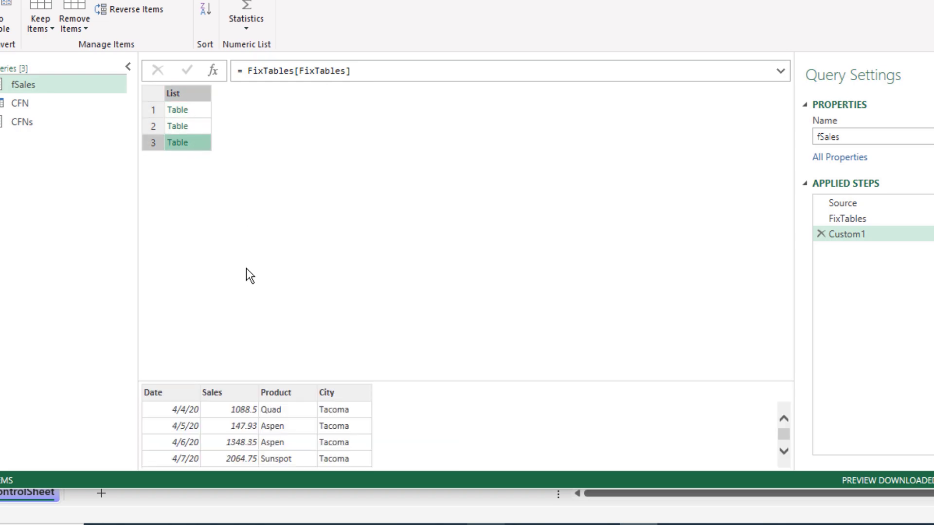
Wrap the step formula in Table.Combine( ) to merge the tables into one.
{"action": "left_click", "coordinate": [246, 73]}
{"action": "type", "text": "Ta"}
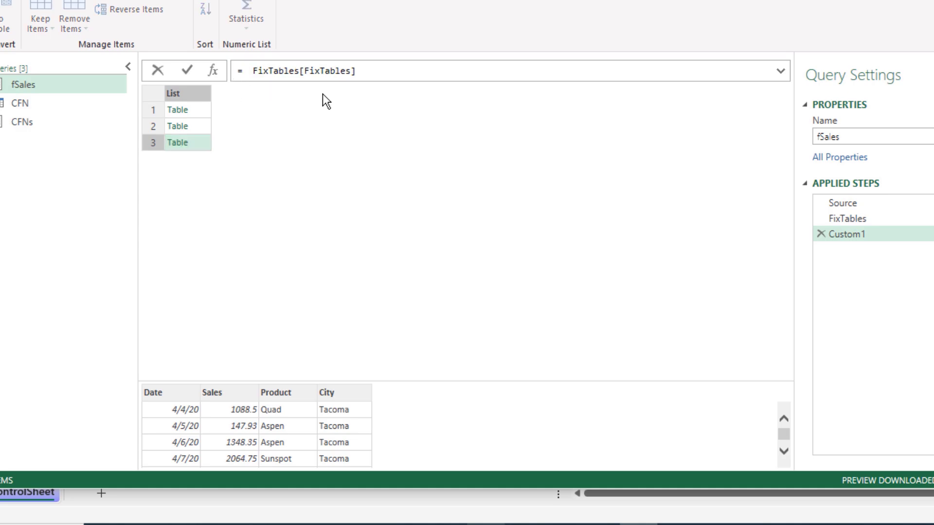
{"action": "type", "text": "ble.Combine("}
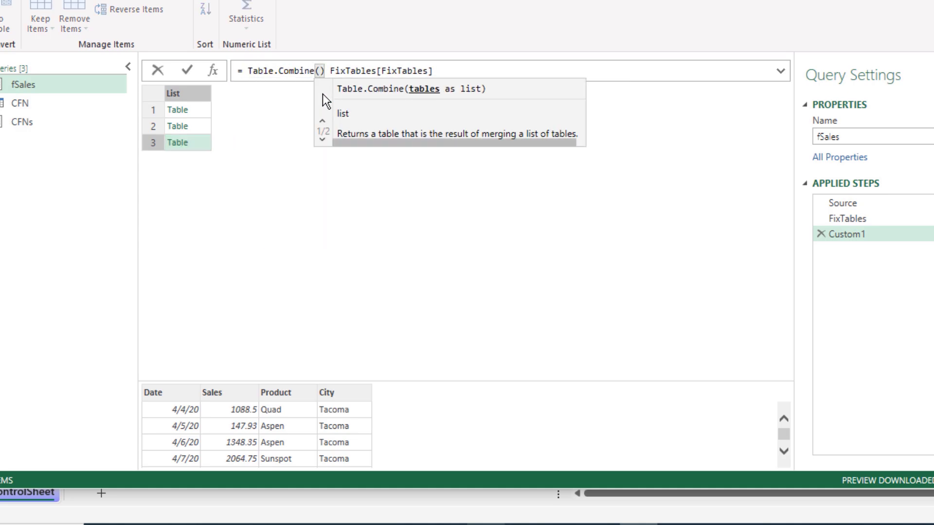
{"action": "key", "text": "Delete"}
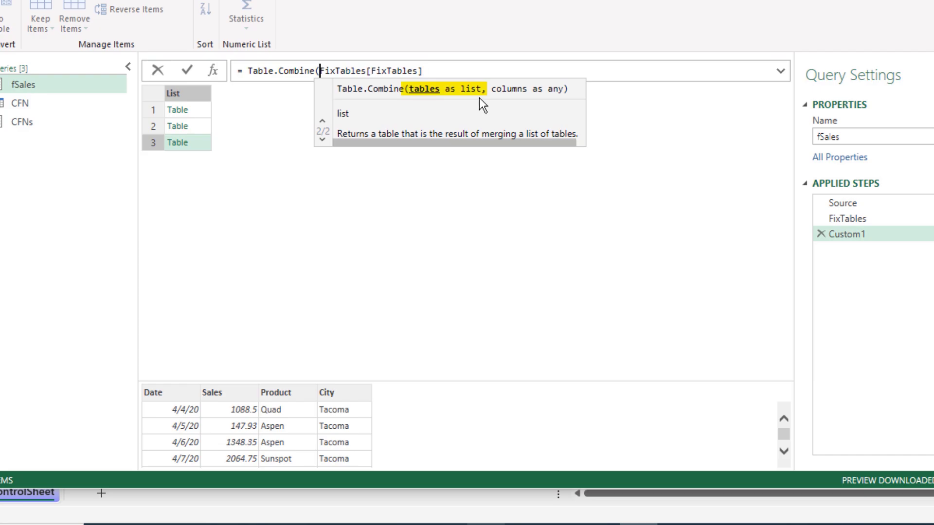
{"action": "left_click", "coordinate": [448, 71]}
{"action": "type", "text": ")"}
{"action": "key", "text": "Return"}
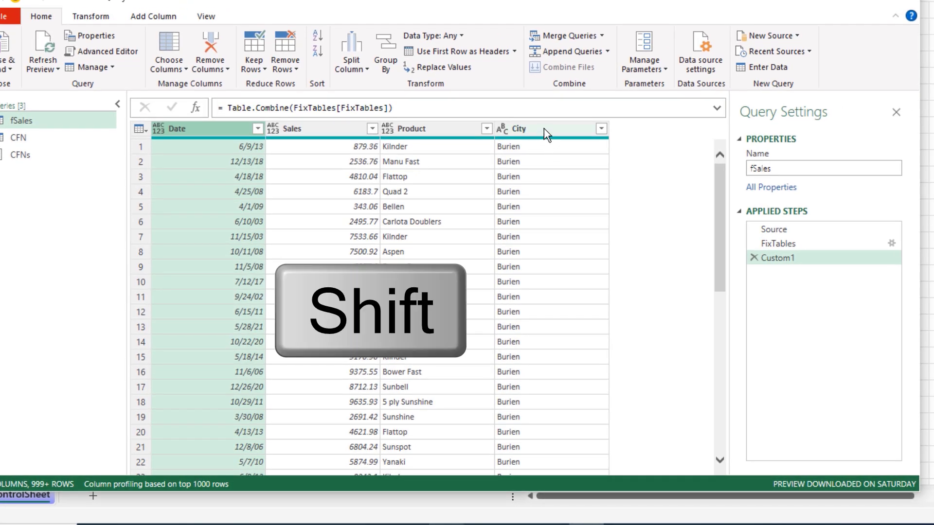
Detect data types for the Date, Sales, Product and City columns, then reselect the Custom1 step.
{"action": "left_click", "coordinate": [544, 128], "text": "shift"}
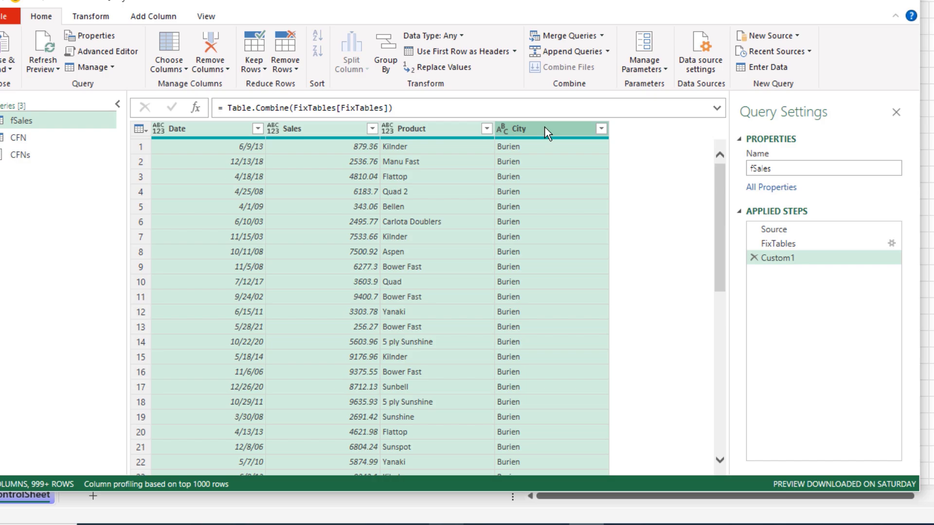
{"action": "left_click", "coordinate": [91, 17]}
{"action": "left_click", "coordinate": [185, 51]}
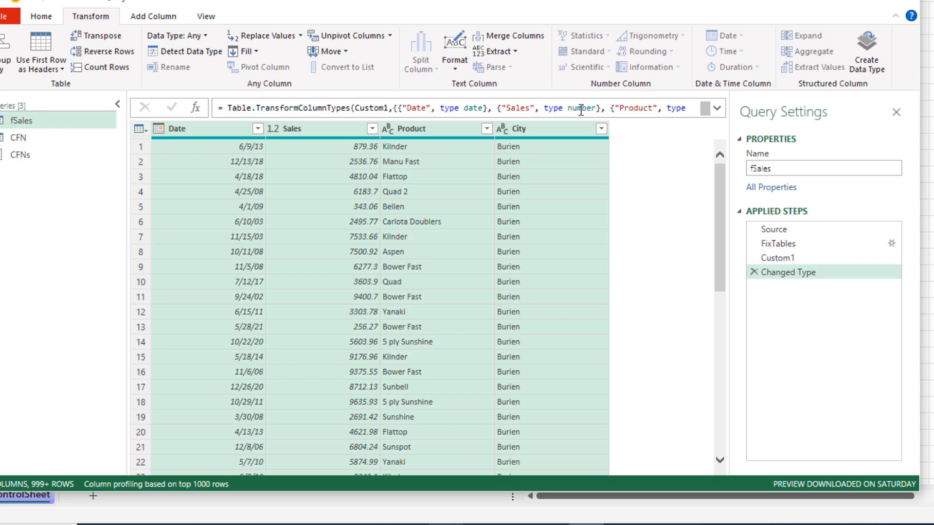
{"action": "left_click", "coordinate": [782, 258]}
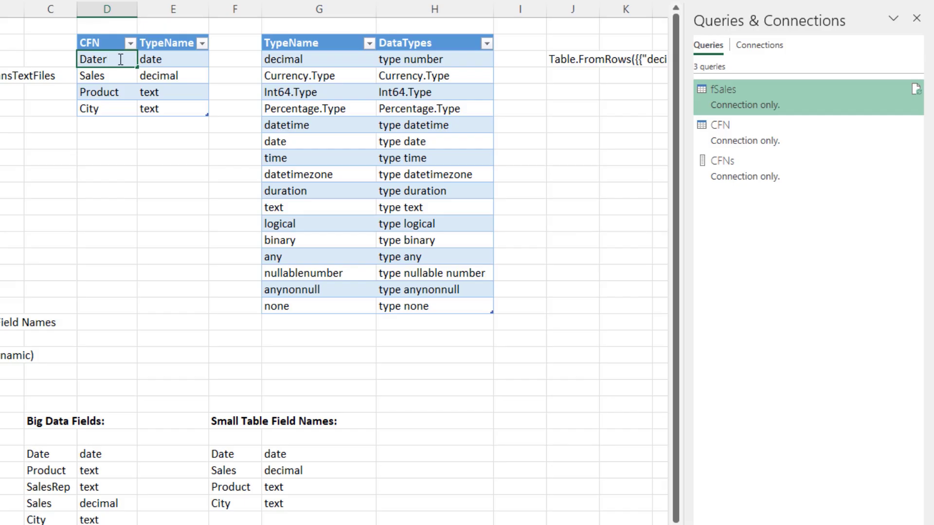
Rename CFN's Date field to Dates and change "Date" to "Dates" in fSales' type step.
{"action": "key", "text": "Return"}
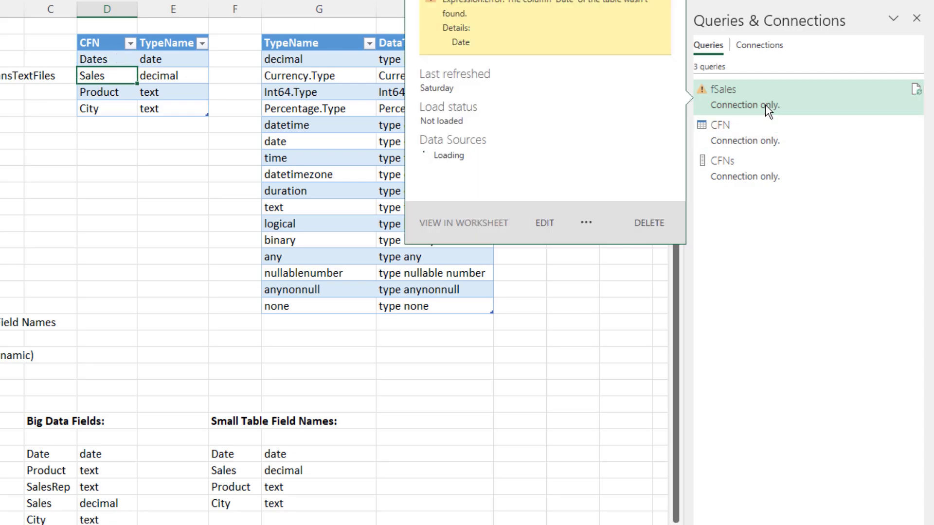
{"action": "double_click", "coordinate": [765, 104]}
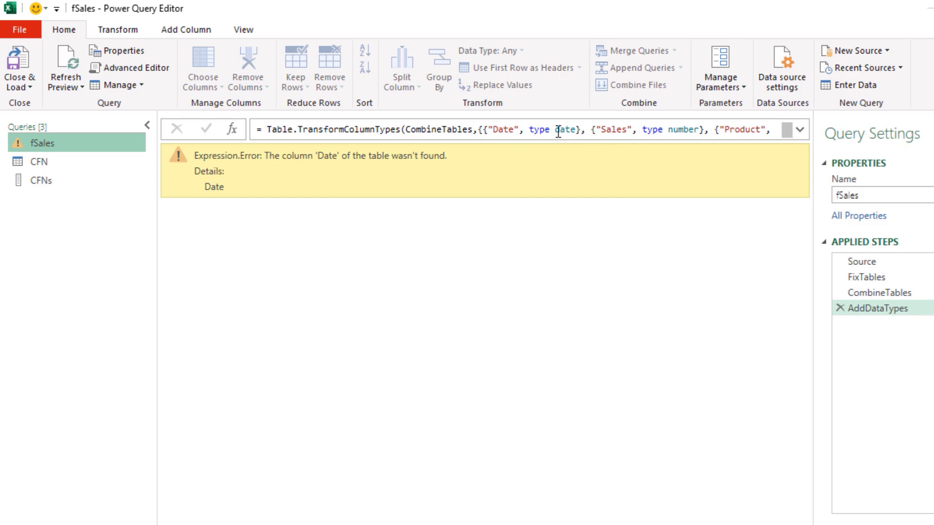
{"action": "left_click", "coordinate": [516, 130]}
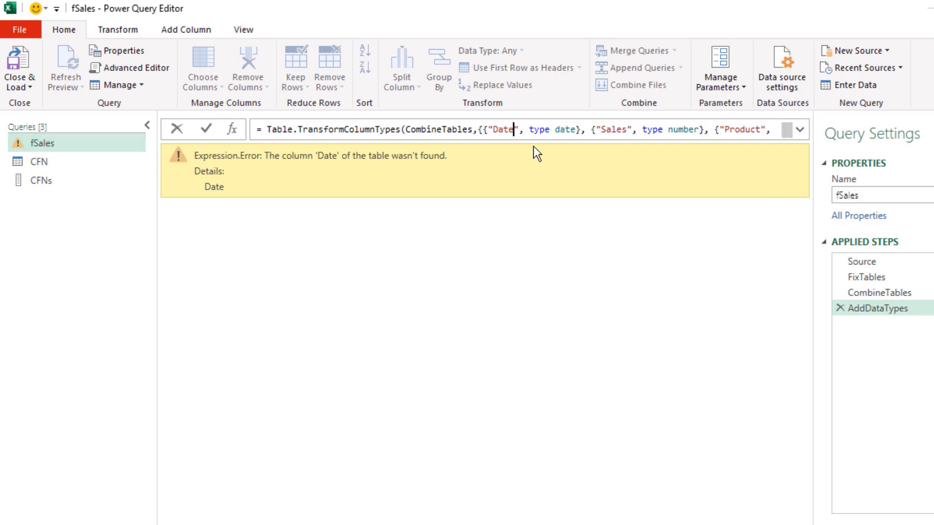
{"action": "type", "text": "s"}
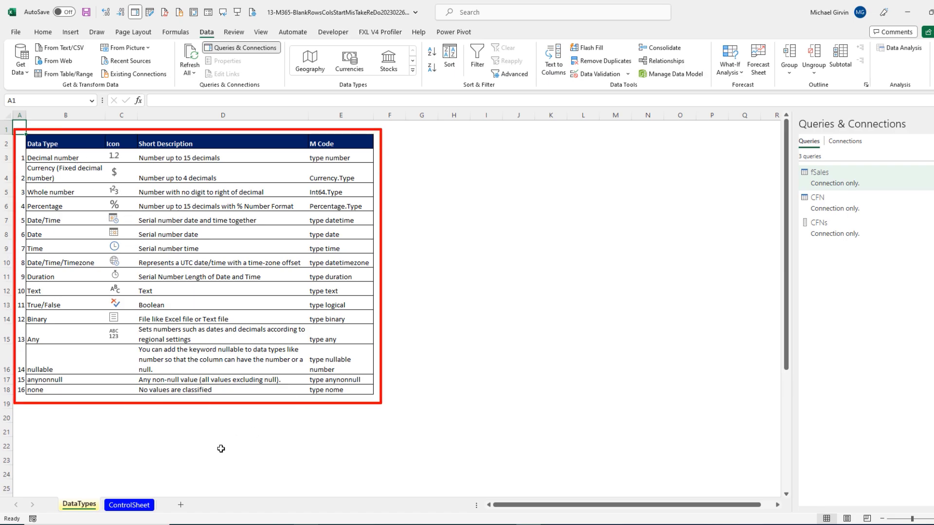
Copy the Table.FromRows lookup-table M code from the ControlSheet's M Code text box.
{"action": "left_click", "coordinate": [134, 506]}
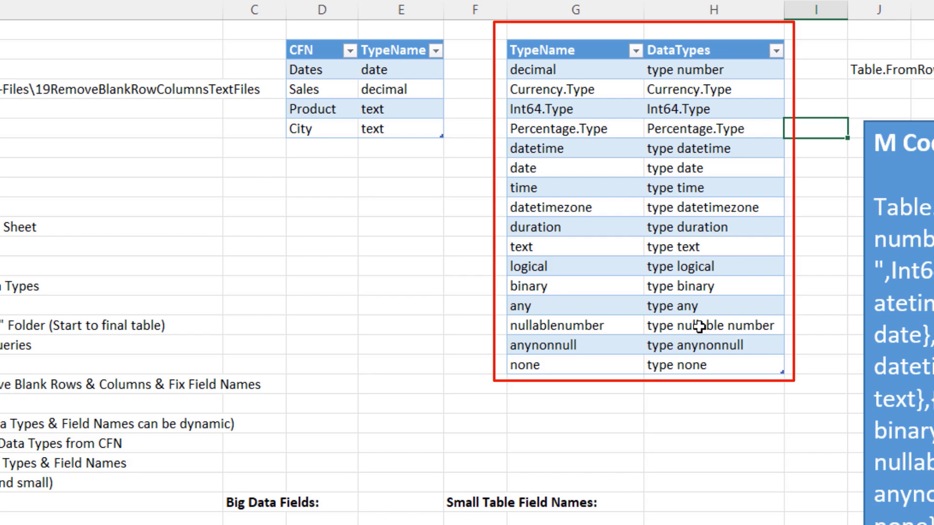
{"action": "key", "text": "Down"}
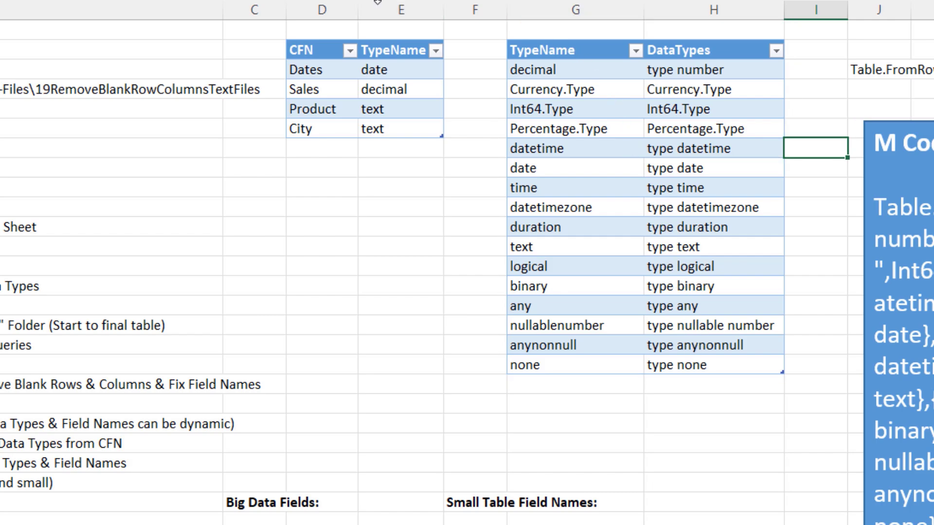
{"action": "left_click", "coordinate": [399, 71]}
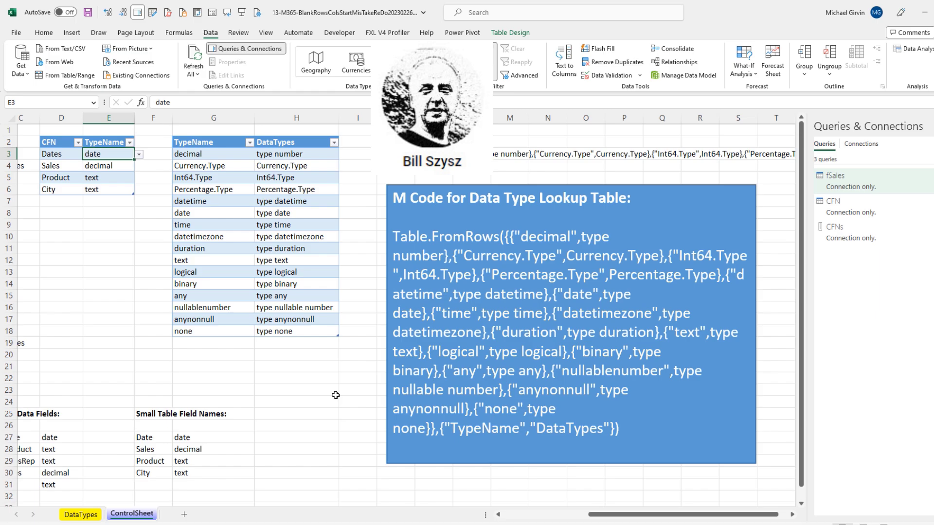
{"action": "left_click_drag", "start_coordinate": [397, 237], "coordinate": [650, 436]}
{"action": "key", "text": "ctrl+c"}
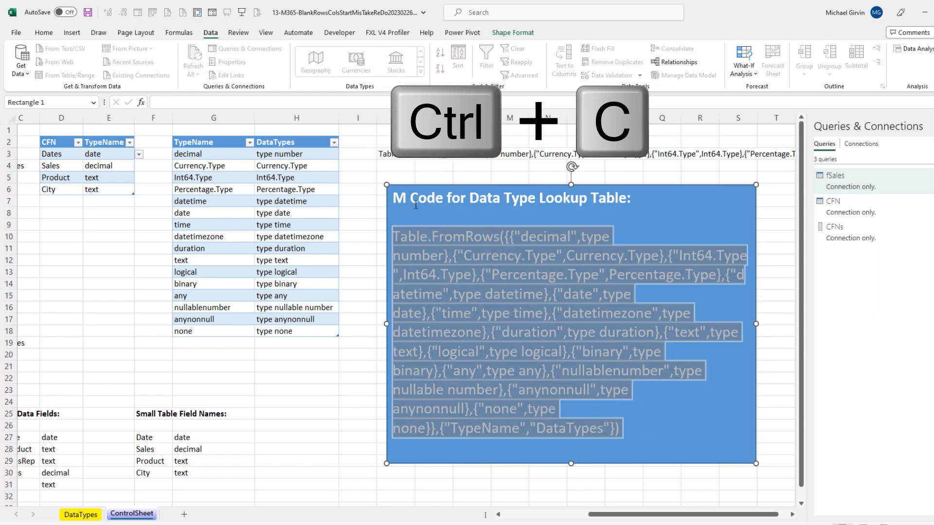
{"action": "left_click", "coordinate": [378, 190]}
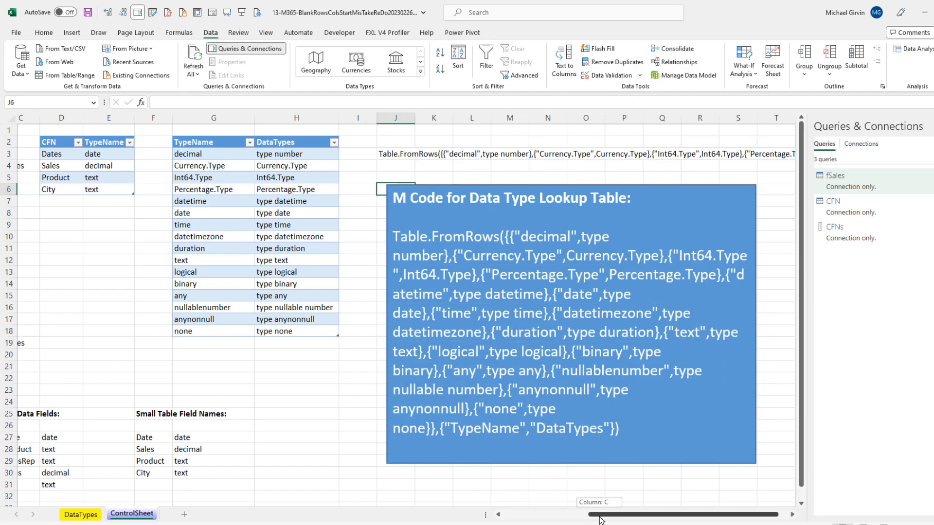
{"action": "scroll", "coordinate": [406, 311], "scroll_direction": "left", "scroll_amount": 3}
{"action": "left_click", "coordinate": [26, 74]}
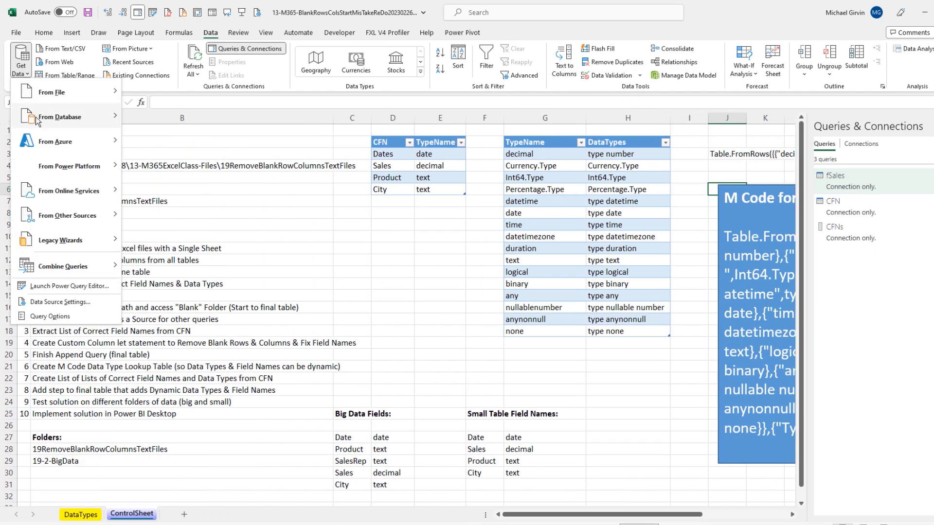
Create a blank query whose Source is the pasted lookup-table M code.
{"action": "mouse_move", "coordinate": [63, 215]}
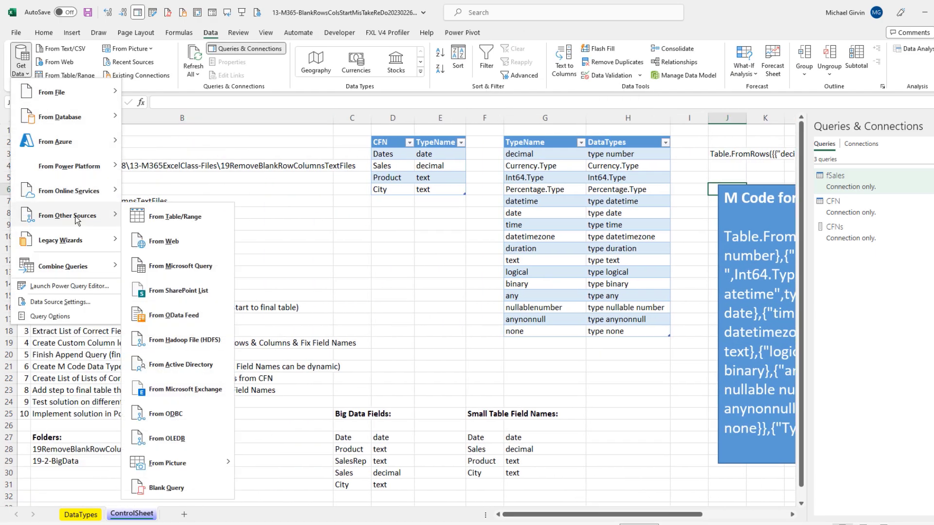
{"action": "left_click", "coordinate": [181, 492]}
{"action": "left_click", "coordinate": [127, 68]}
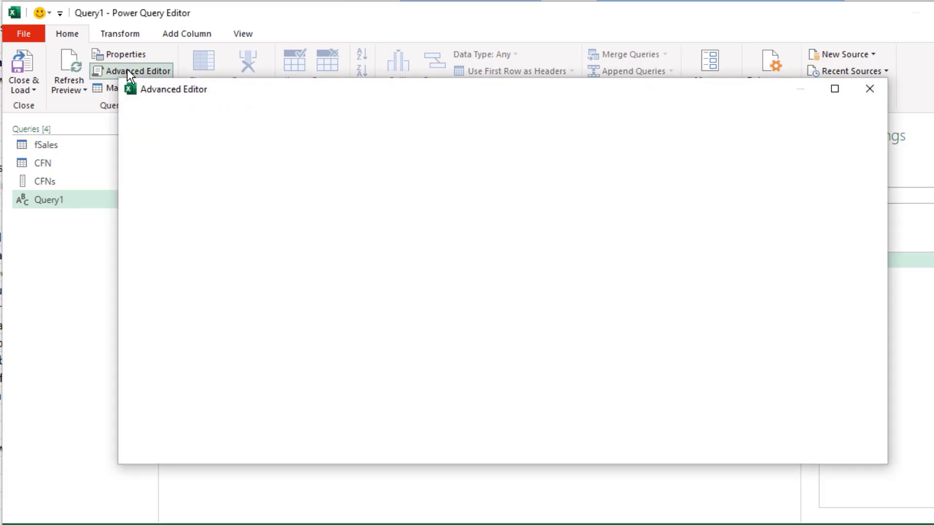
{"action": "double_click", "coordinate": [225, 179]}
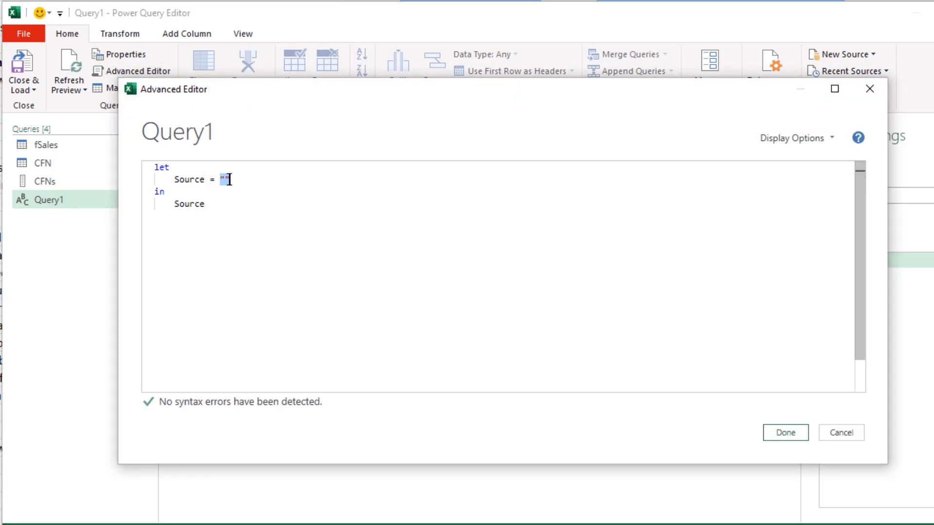
{"action": "key", "text": "ctrl+v"}
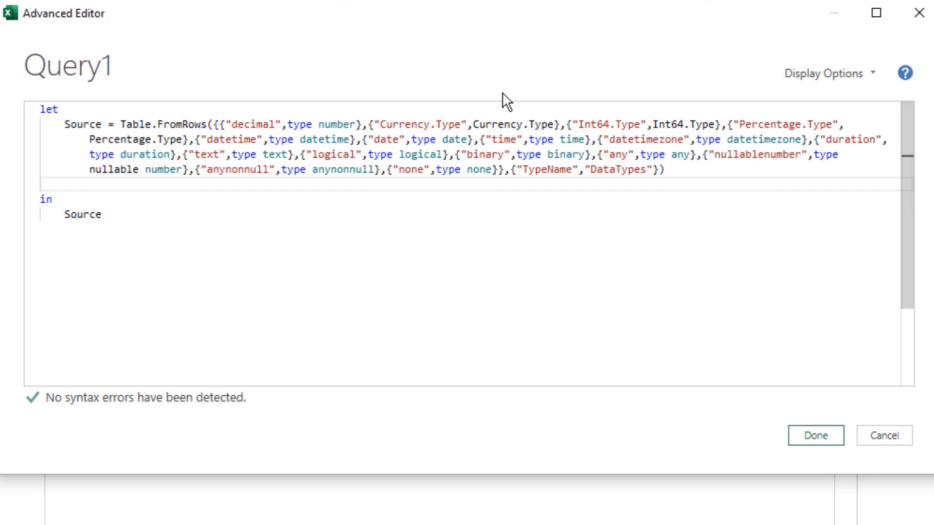
{"action": "left_click", "coordinate": [826, 444]}
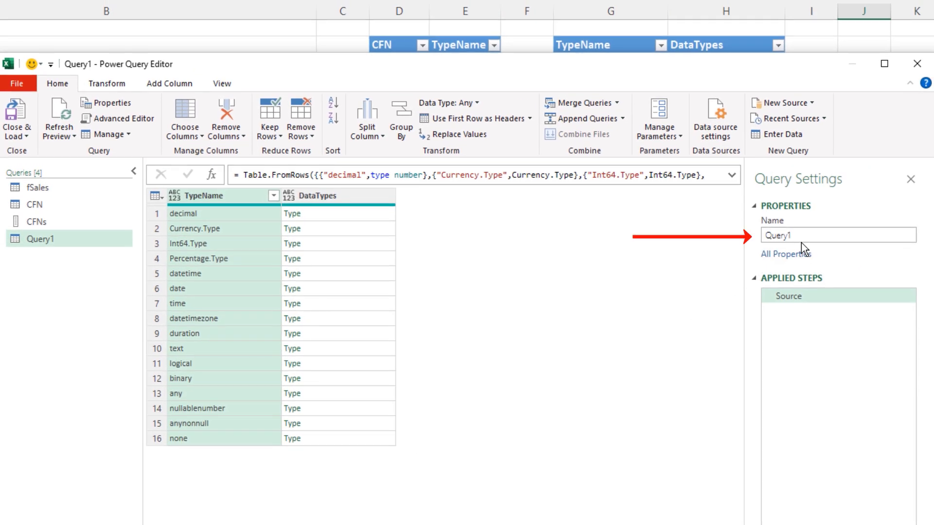
Rename the new query to DataTypeLookupTable and reopen fSales.
{"action": "left_click_drag", "start_coordinate": [794, 236], "coordinate": [746, 246]}
{"action": "type", "text": "DataTypeLookupTable"}
{"action": "key", "text": "Return"}
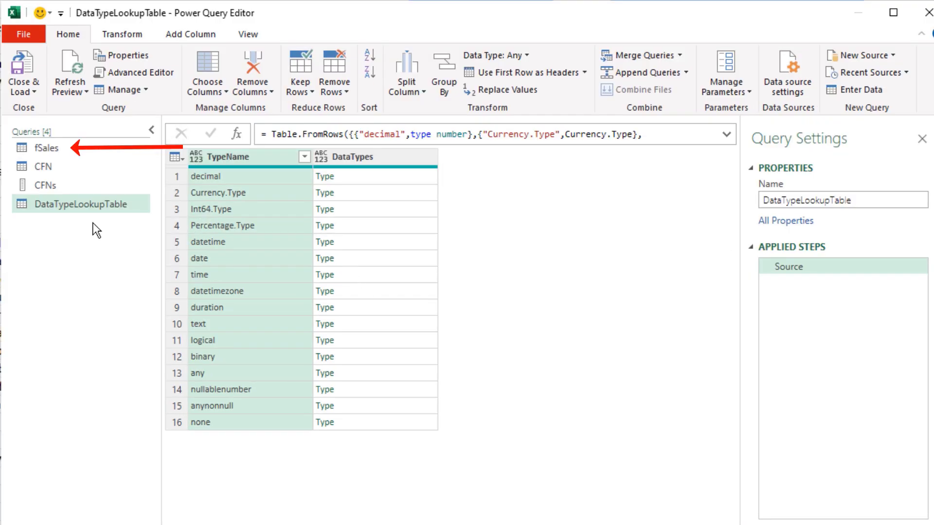
{"action": "left_click", "coordinate": [49, 147]}
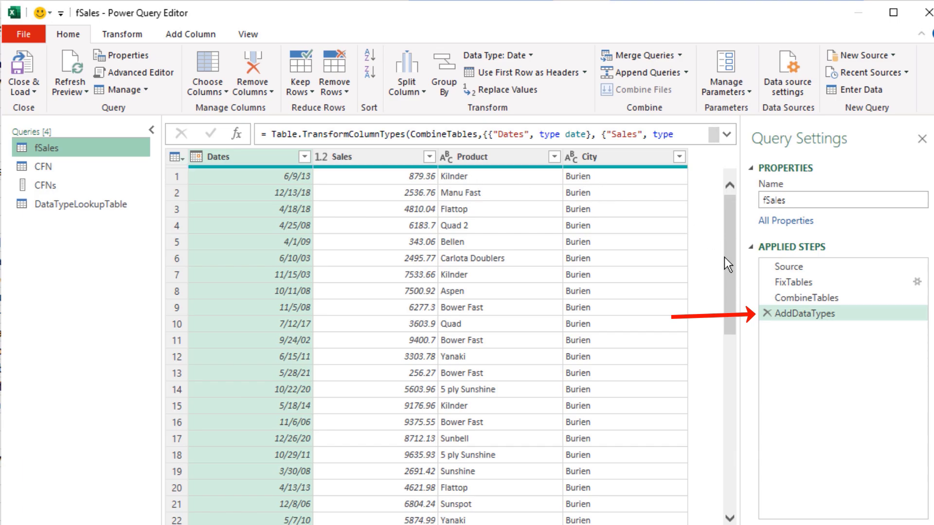
Create a new query referencing CFN, named ListListNameType.
{"action": "left_click", "coordinate": [727, 135]}
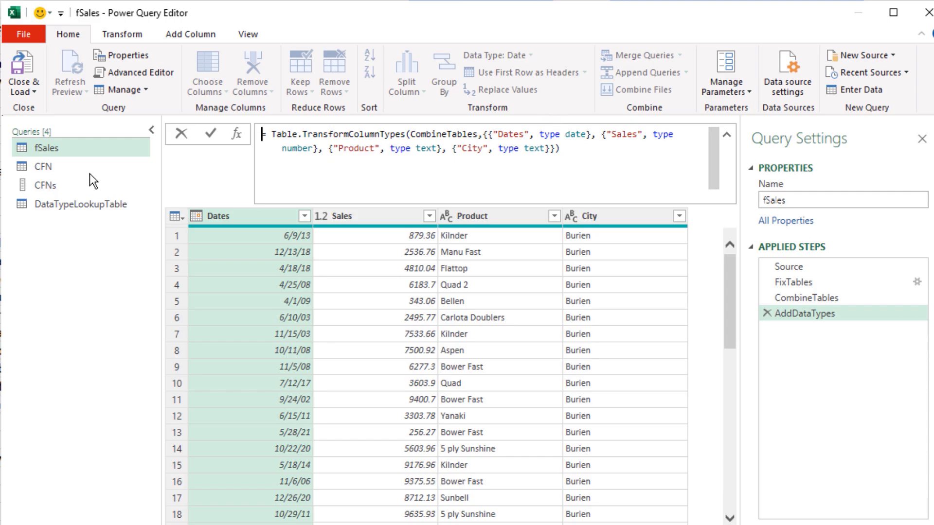
{"action": "left_click", "coordinate": [49, 165]}
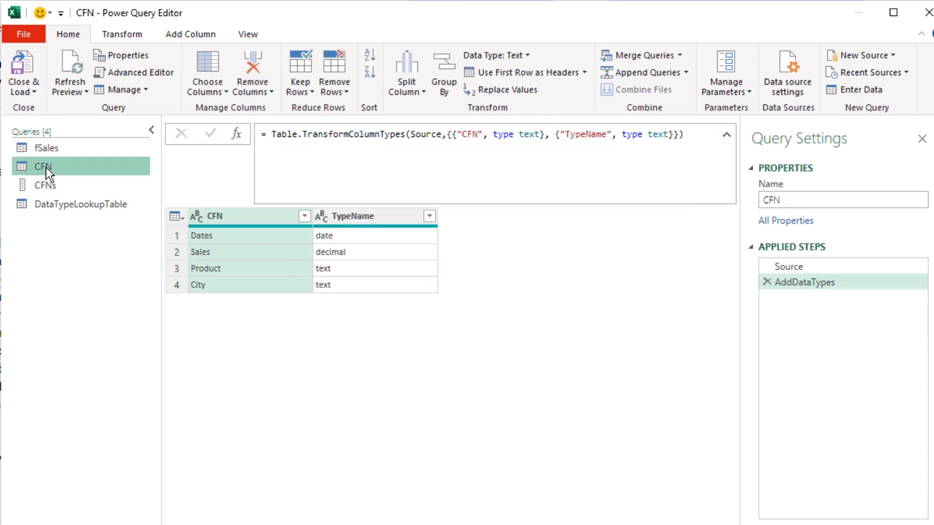
{"action": "right_click", "coordinate": [48, 168]}
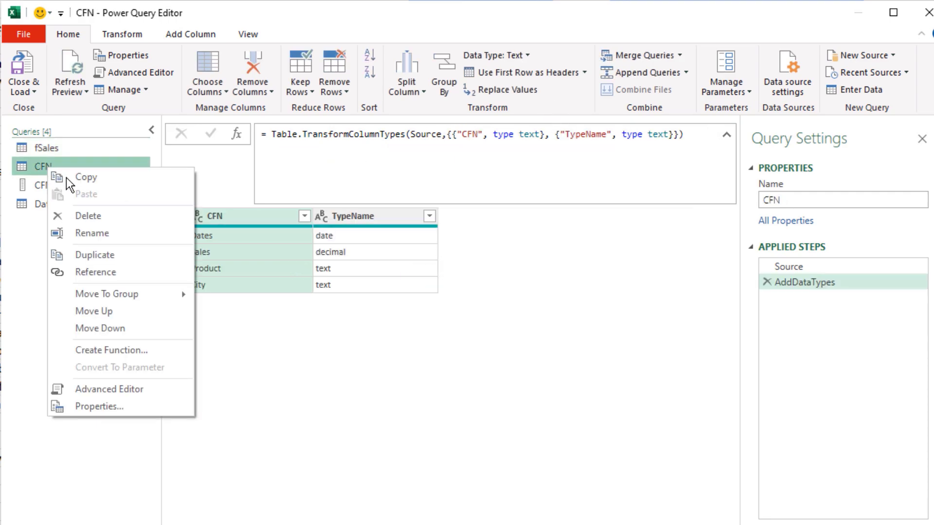
{"action": "left_click", "coordinate": [110, 278]}
{"action": "type", "text": "ListListNameType"}
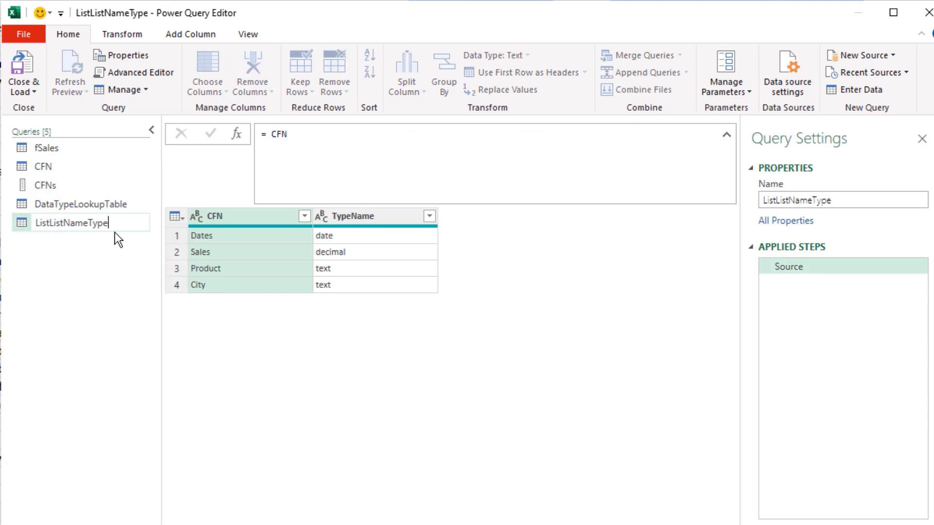
{"action": "key", "text": "Return"}
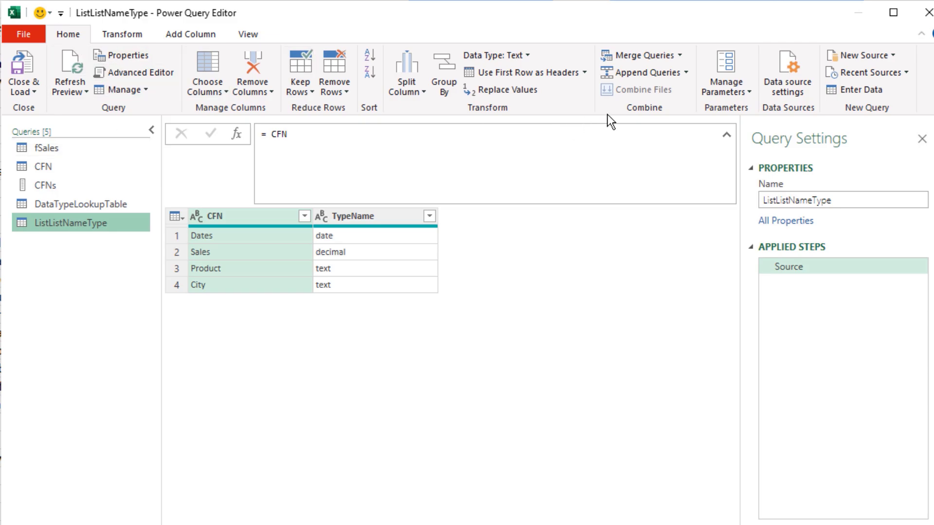
Merge DataTypeLookupTable into ListListNameType, matching on the TypeName columns.
{"action": "left_click", "coordinate": [680, 55]}
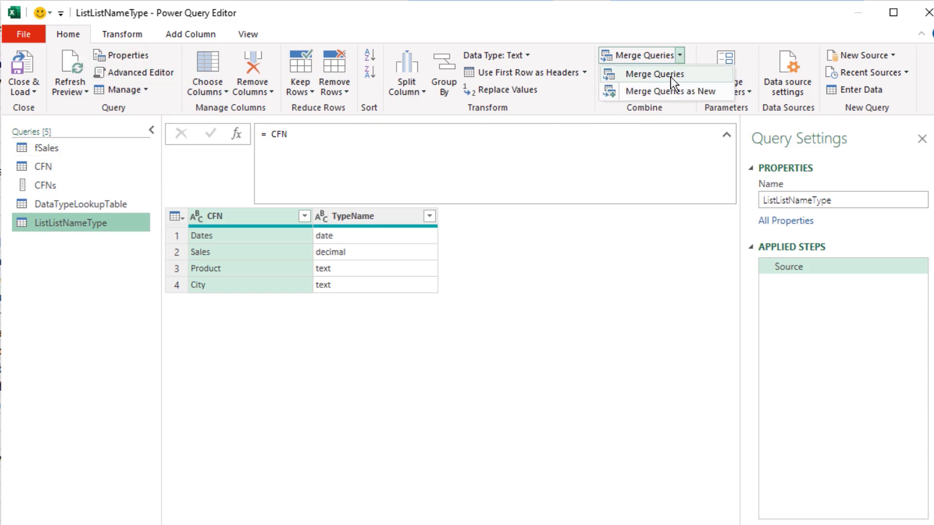
{"action": "left_click", "coordinate": [671, 77]}
{"action": "left_click", "coordinate": [556, 156]}
{"action": "left_click", "coordinate": [556, 272]}
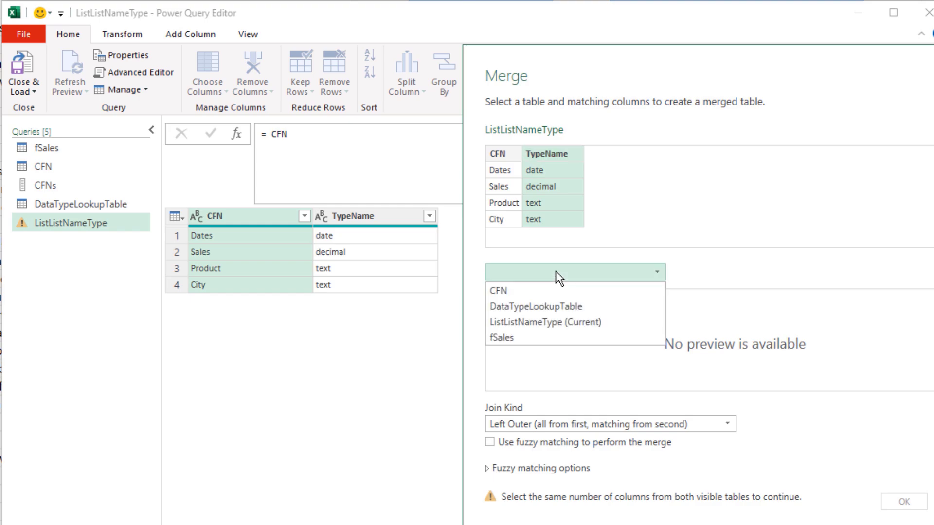
{"action": "left_click", "coordinate": [528, 307]}
{"action": "left_click", "coordinate": [524, 301]}
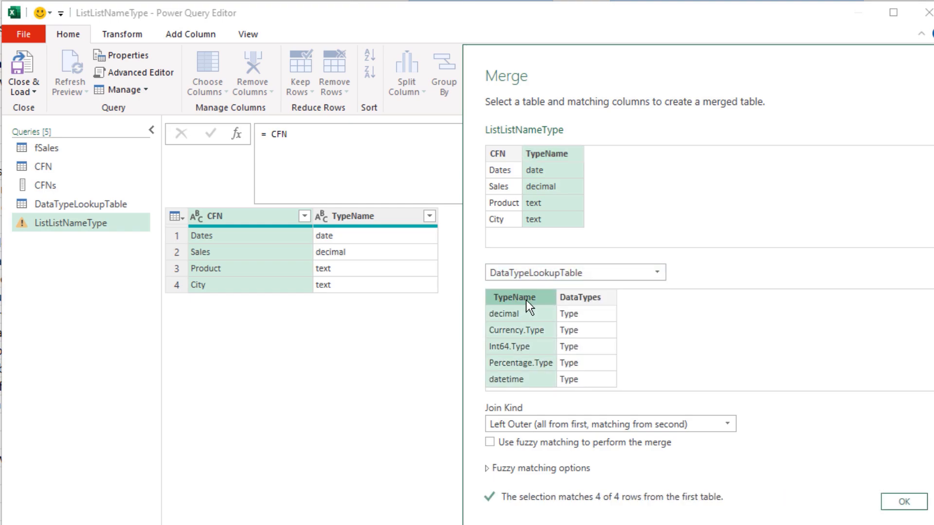
{"action": "left_click", "coordinate": [903, 502]}
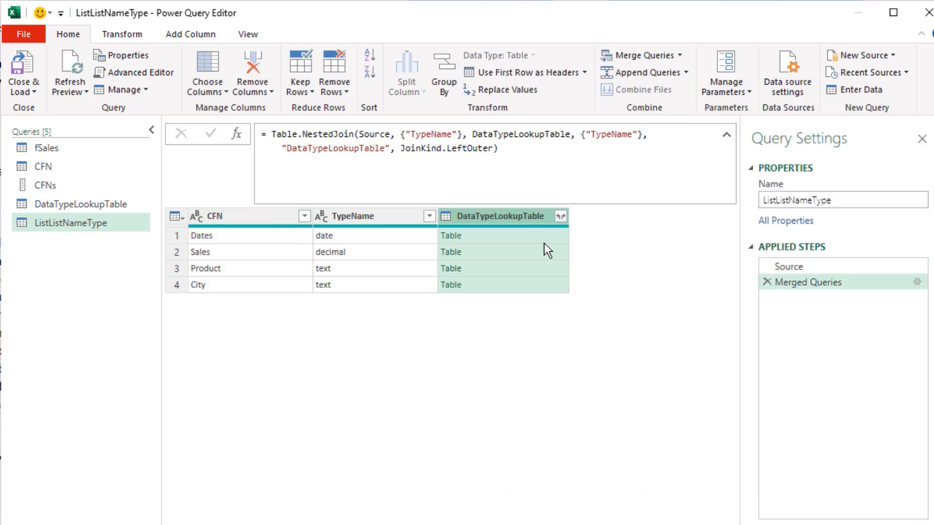
Expand only DataTypes without a column-name prefix, then remove the TypeName column.
{"action": "left_click", "coordinate": [541, 241]}
{"action": "left_click", "coordinate": [561, 216]}
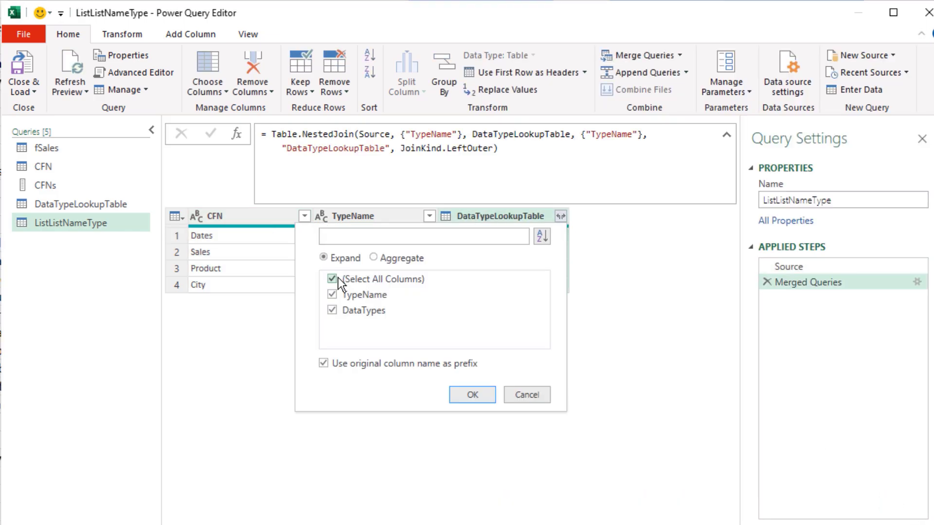
{"action": "left_click", "coordinate": [323, 363]}
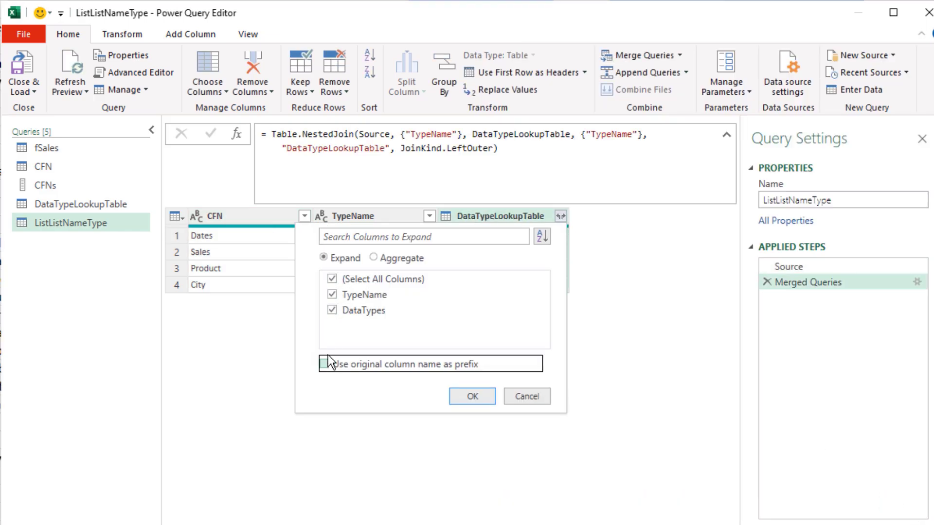
{"action": "left_click", "coordinate": [333, 279]}
{"action": "left_click", "coordinate": [333, 312]}
{"action": "left_click", "coordinate": [472, 395]}
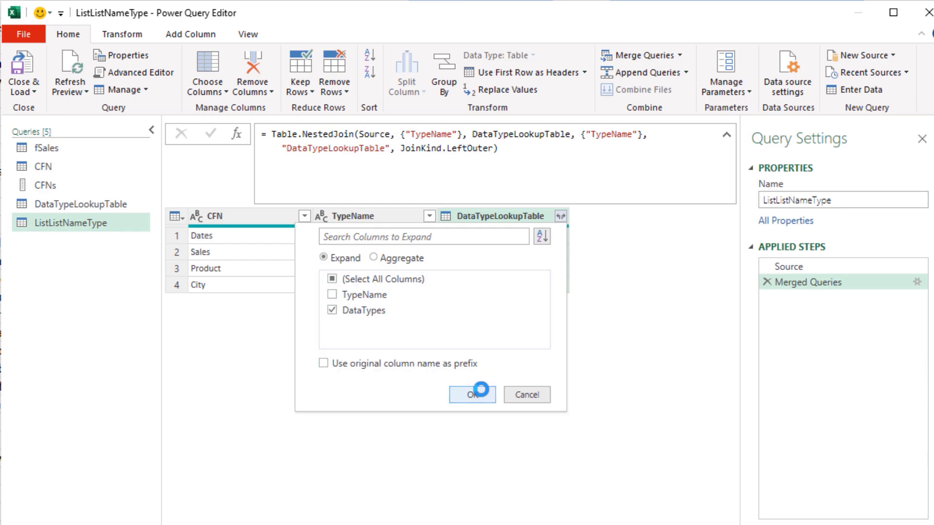
{"action": "left_click", "coordinate": [364, 221]}
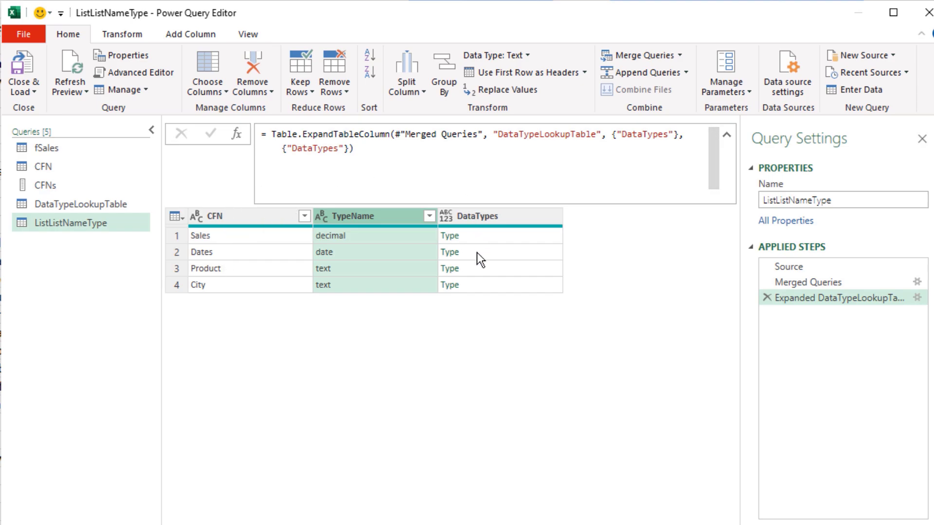
{"action": "right_click", "coordinate": [371, 219]}
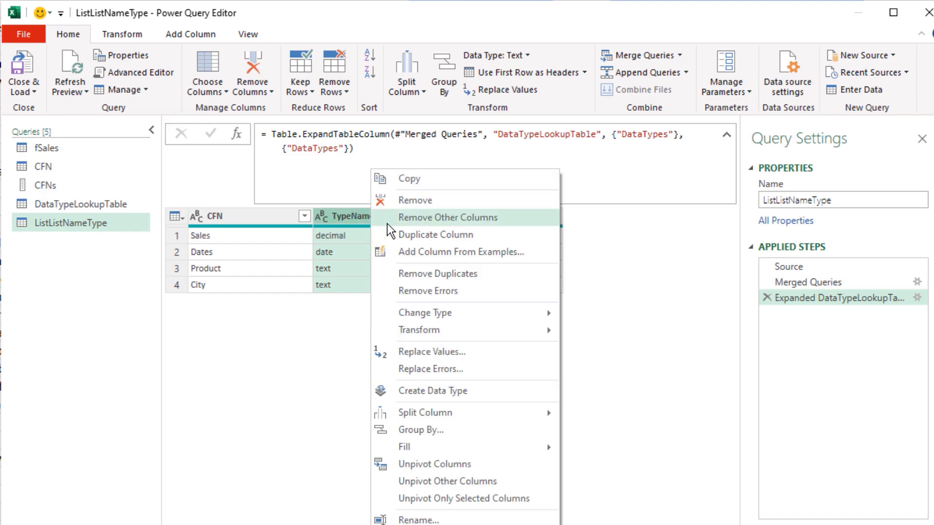
{"action": "left_click", "coordinate": [428, 206]}
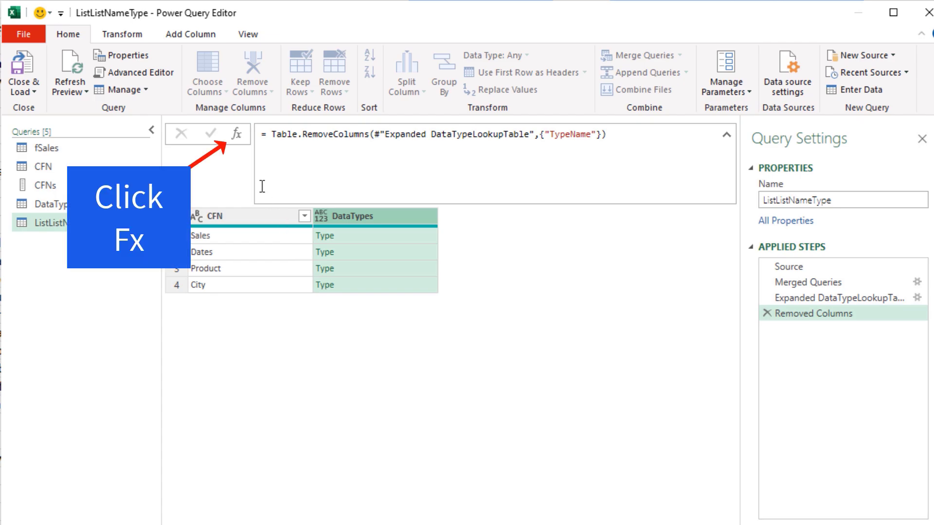
Add a Table.ToRows step named ListListFieldNamesDataTypes, producing field-name/data-type lists.
{"action": "left_click", "coordinate": [237, 133]}
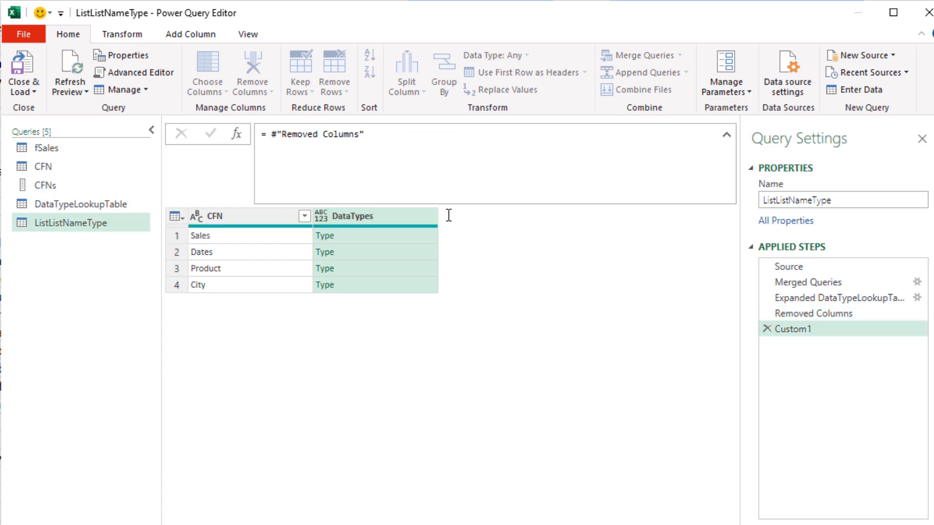
{"action": "left_click", "coordinate": [272, 138]}
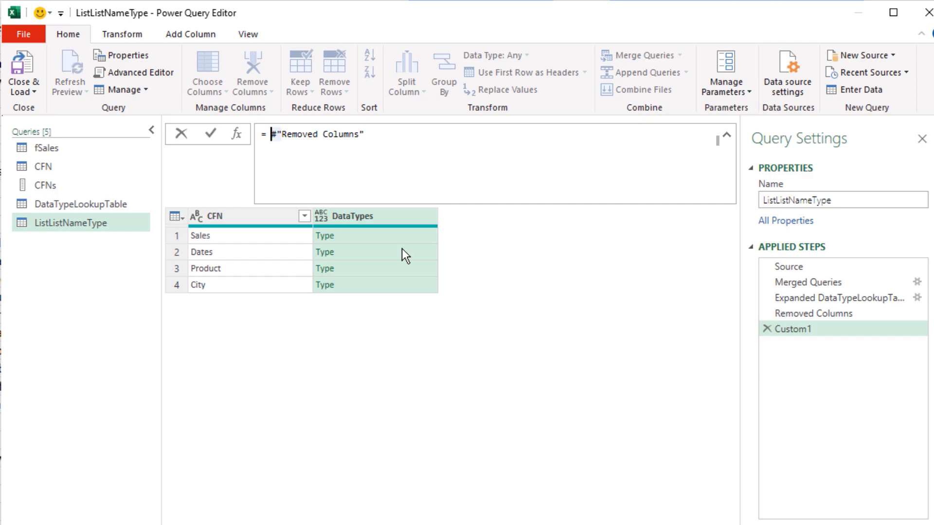
{"action": "type", "text": "Table."}
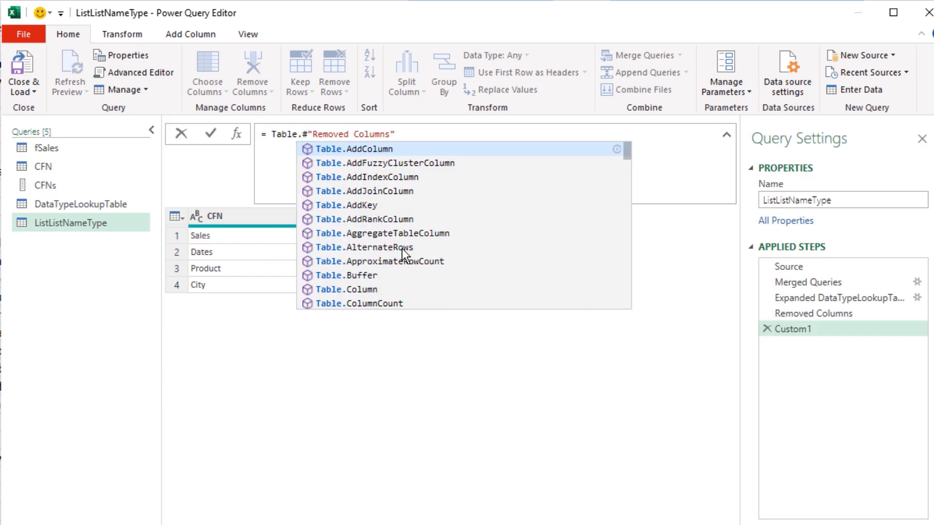
{"action": "type", "text": "ToRows("}
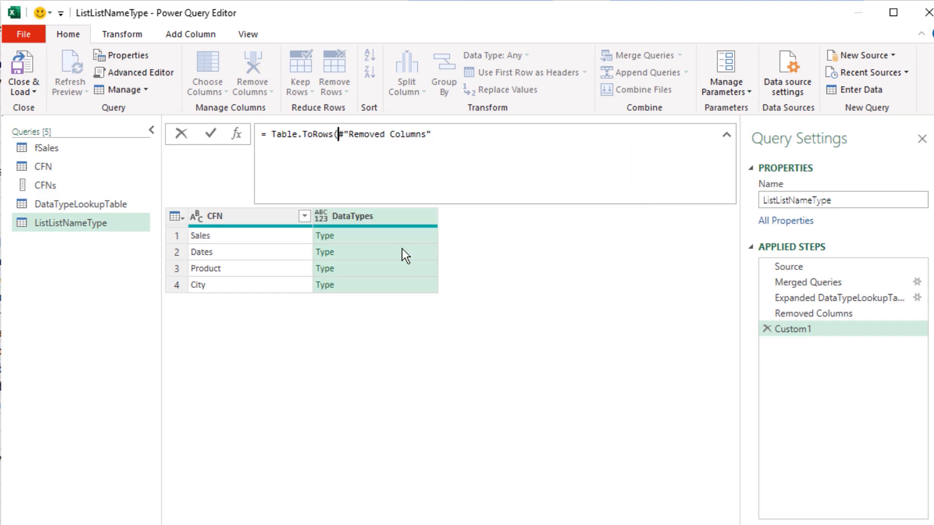
{"action": "left_click", "coordinate": [478, 137]}
{"action": "type", "text": ")"}
{"action": "key", "text": "Return"}
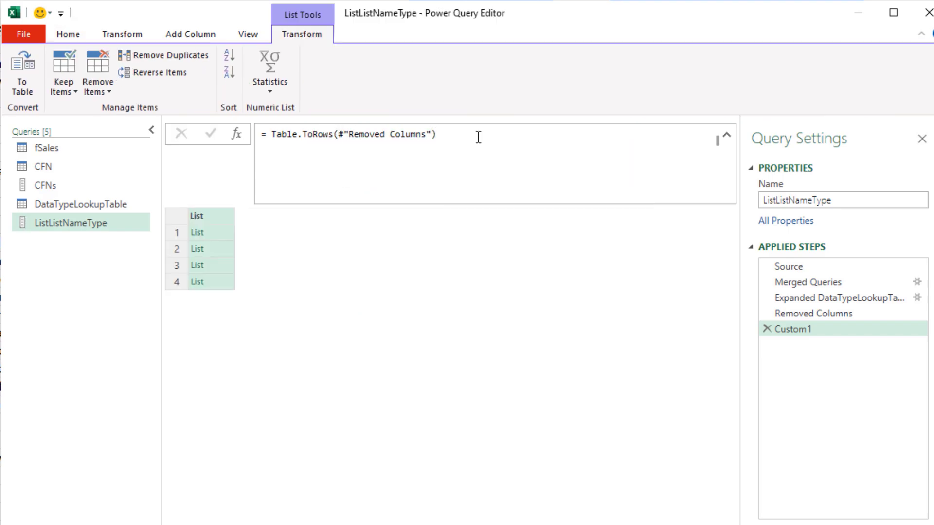
{"action": "left_click", "coordinate": [221, 235]}
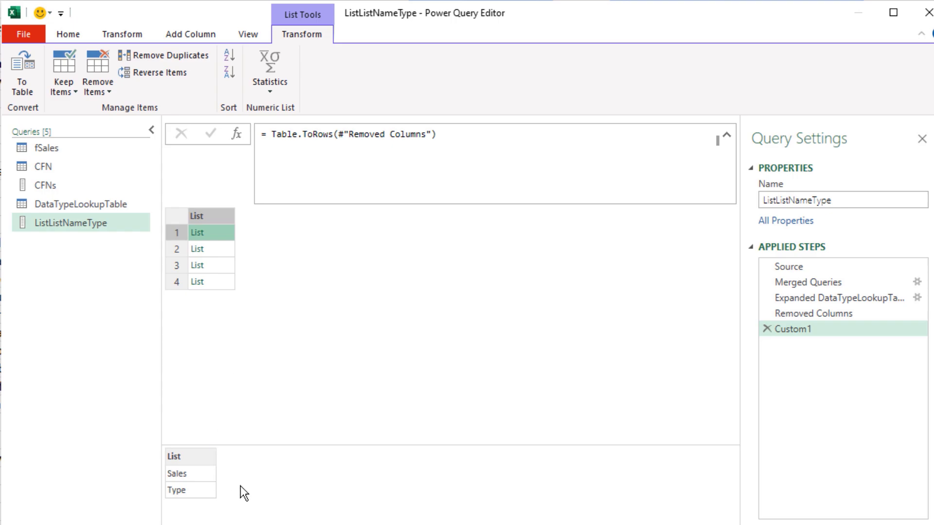
{"action": "left_click", "coordinate": [226, 250]}
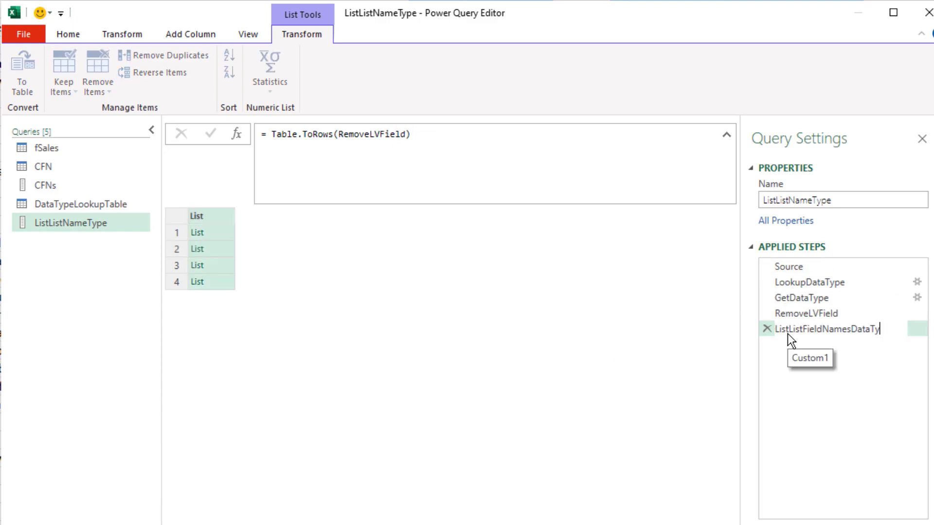
{"action": "type", "text": "pes"}
{"action": "key", "text": "Return"}
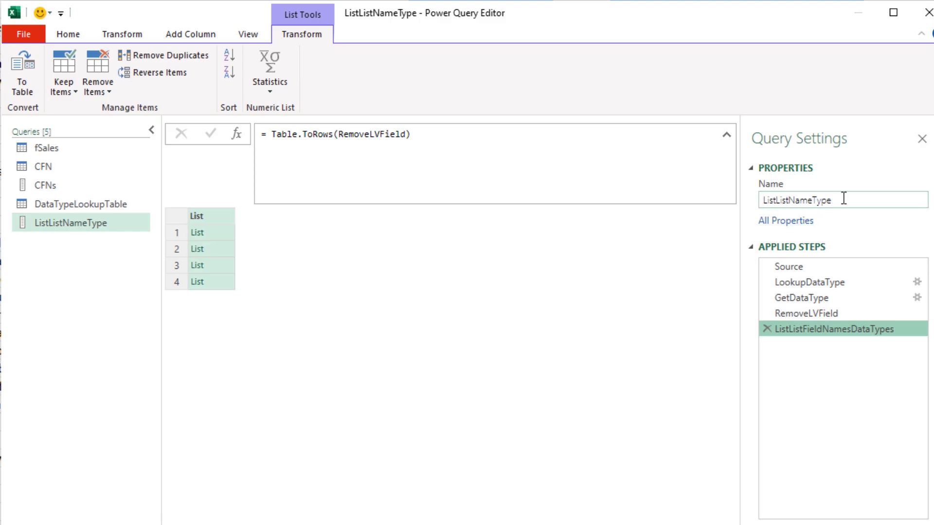
Copy the ListListNameType query name and reopen fSales.
{"action": "left_click_drag", "start_coordinate": [844, 200], "coordinate": [749, 199]}
{"action": "key", "text": "ctrl+c"}
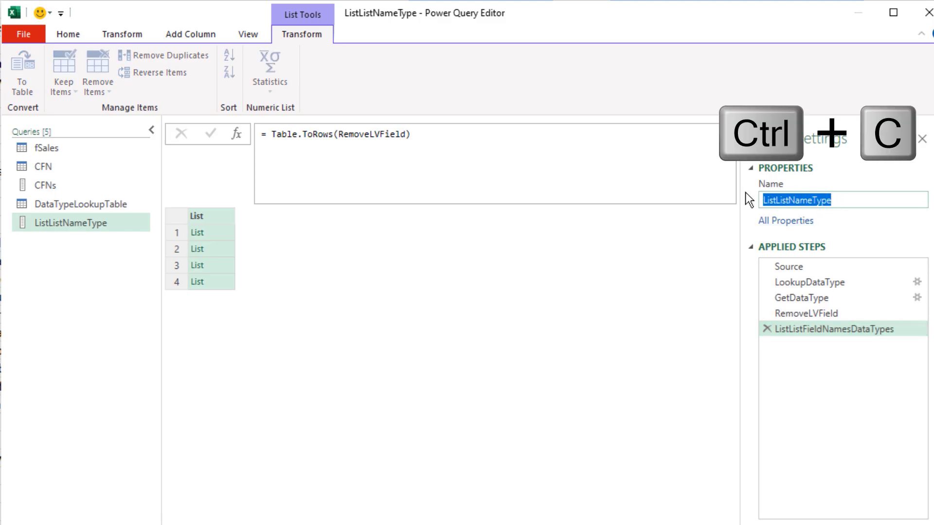
{"action": "left_click", "coordinate": [47, 152]}
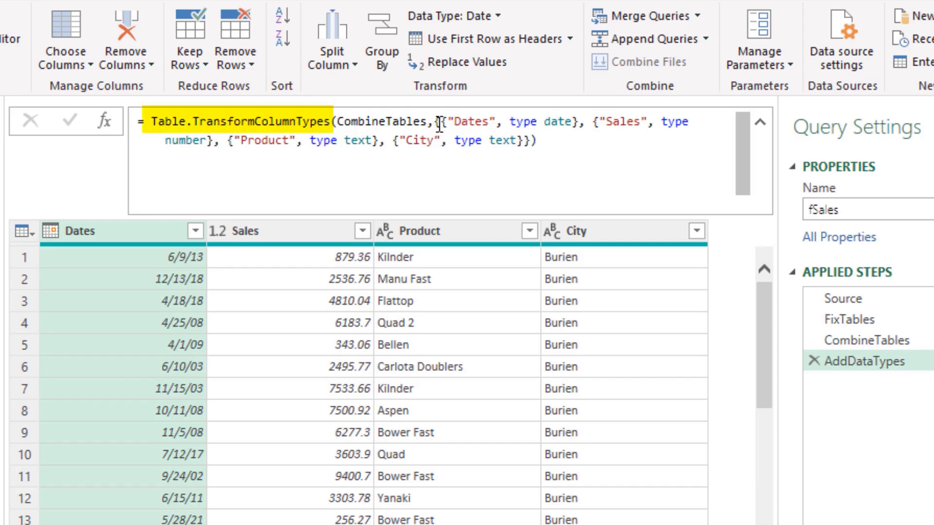
Replace the hard-coded type list in AddDataTypes with ListListNameType.
{"action": "left_click_drag", "start_coordinate": [439, 123], "coordinate": [533, 143]}
{"action": "key", "text": "ctrl+v"}
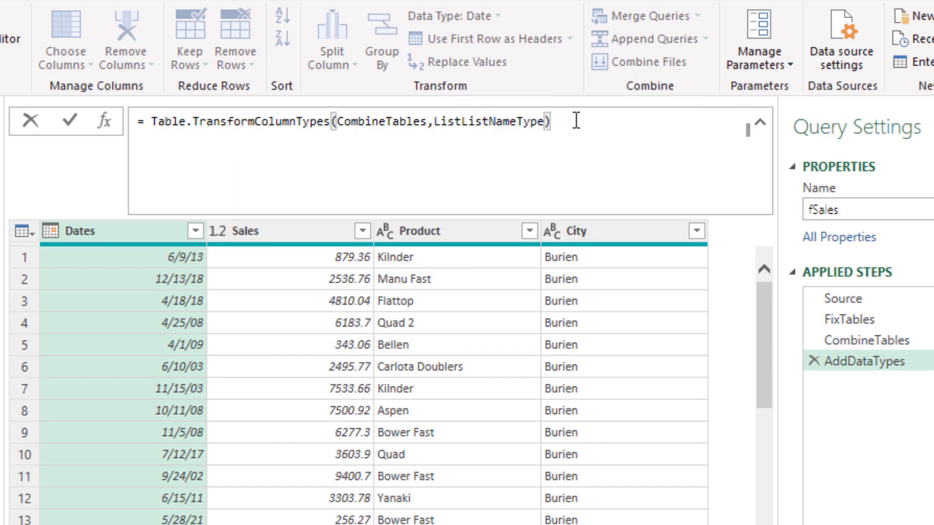
{"action": "key", "text": "Return"}
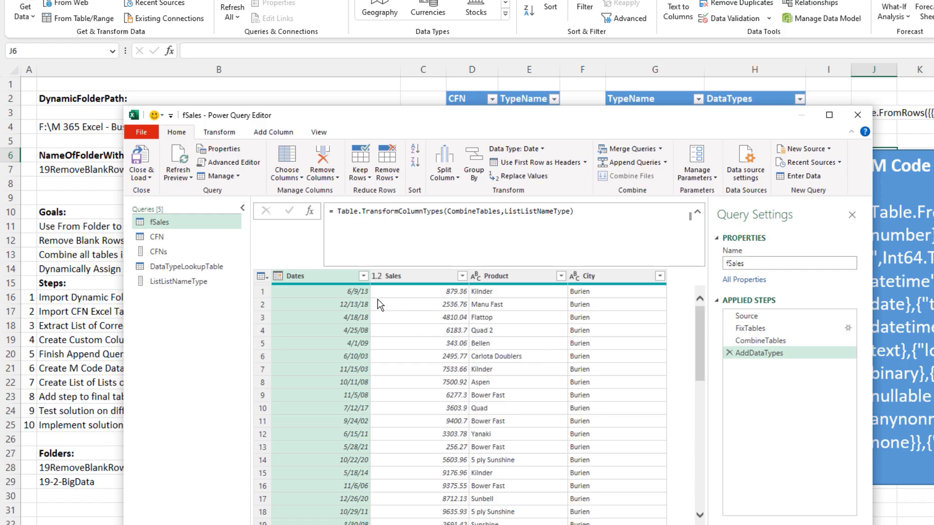
Close & Load fSales To... with Only Create Connection selected.
{"action": "left_click", "coordinate": [150, 179]}
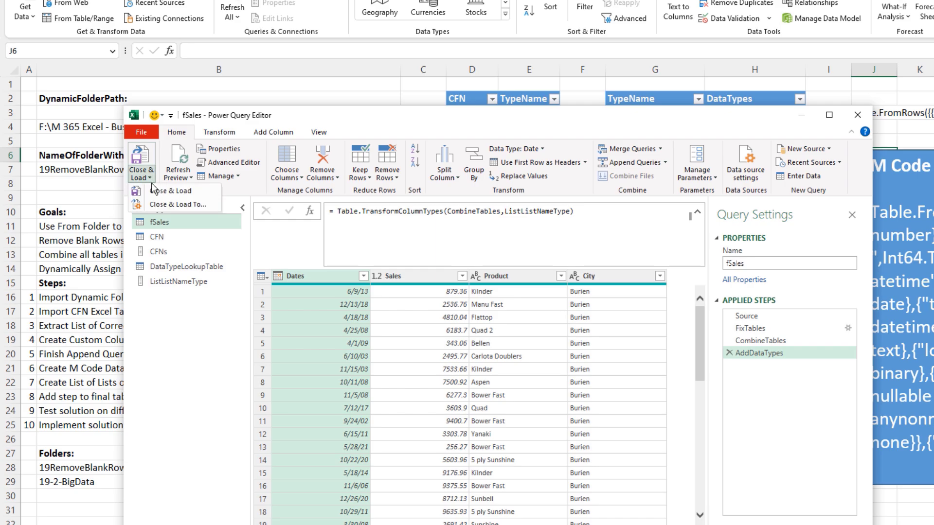
{"action": "left_click", "coordinate": [170, 204]}
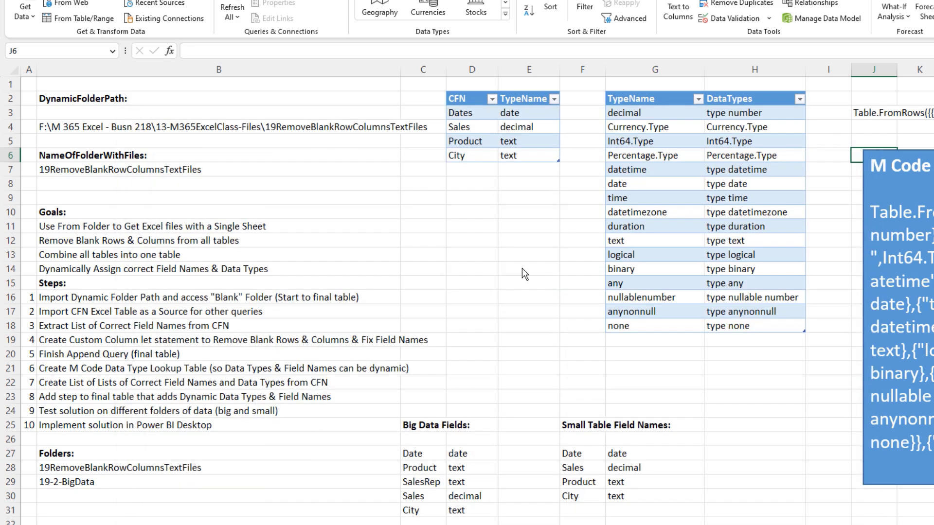
{"action": "left_click", "coordinate": [679, 366]}
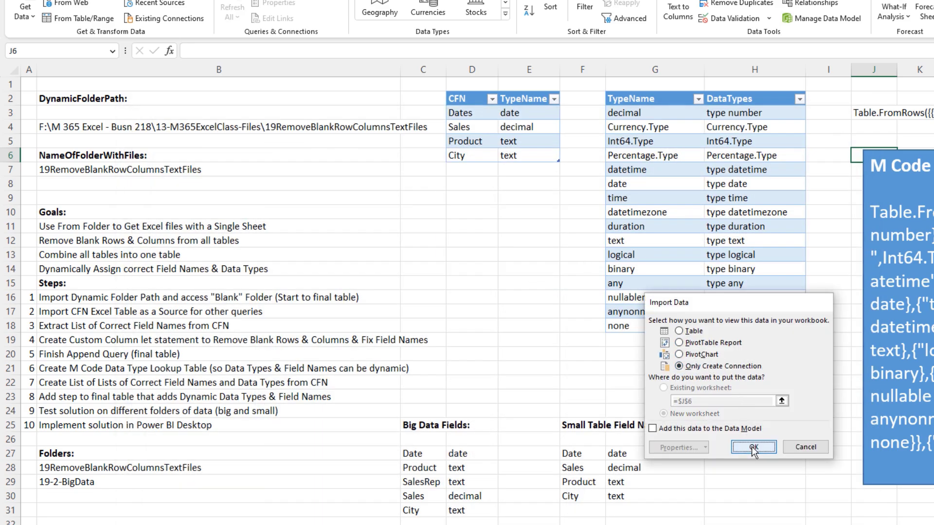
Rename CFN's first field to Date Time with type datetime, and verify the change in fSales.
{"action": "left_click", "coordinate": [754, 447]}
{"action": "double_click", "coordinate": [483, 119]}
{"action": "type", "text": "Tim"}
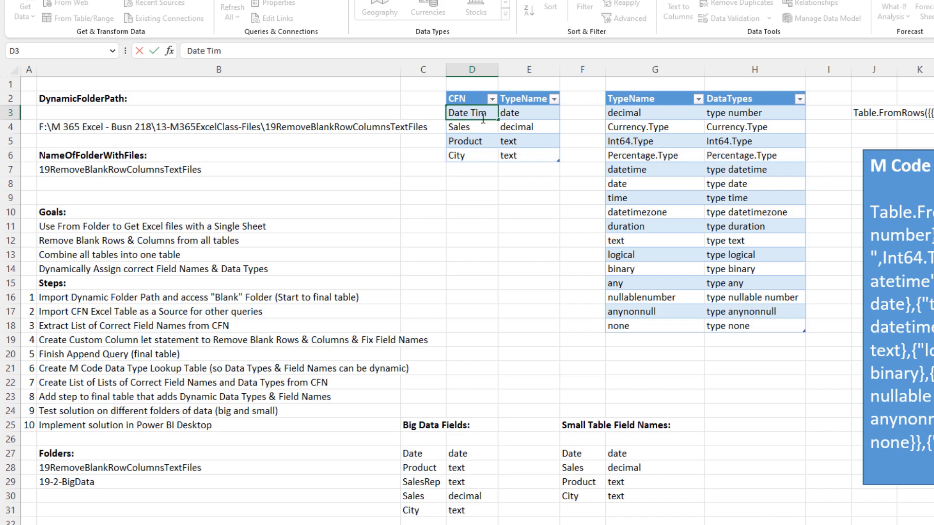
{"action": "type", "text": "e"}
{"action": "left_click", "coordinate": [539, 116]}
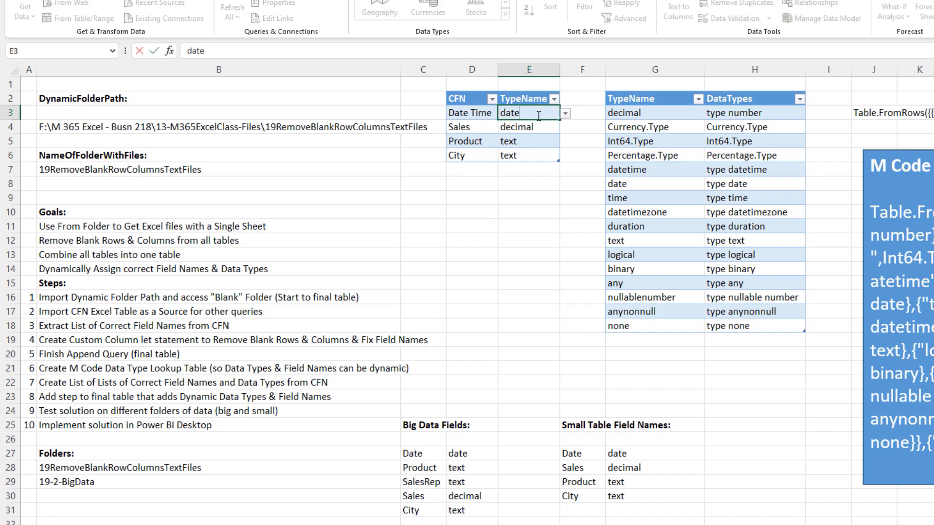
{"action": "left_click", "coordinate": [567, 114]}
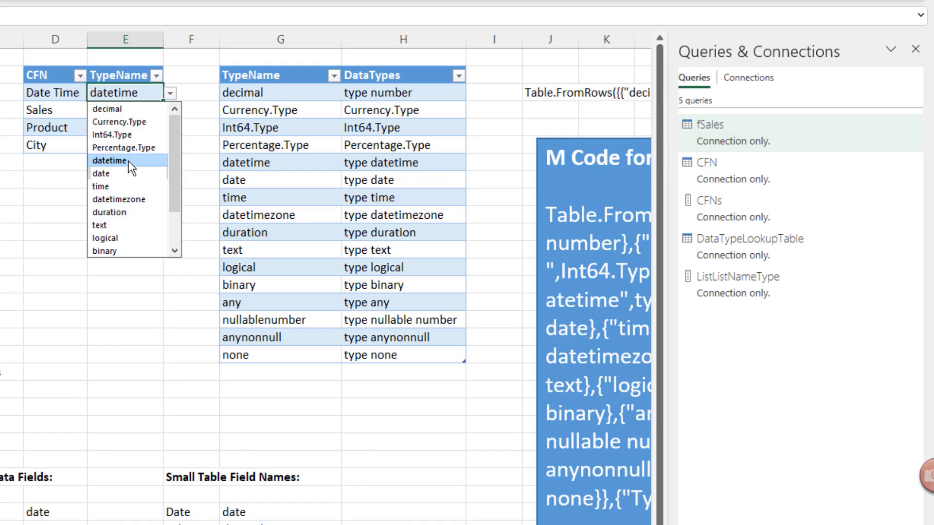
{"action": "left_click", "coordinate": [129, 162]}
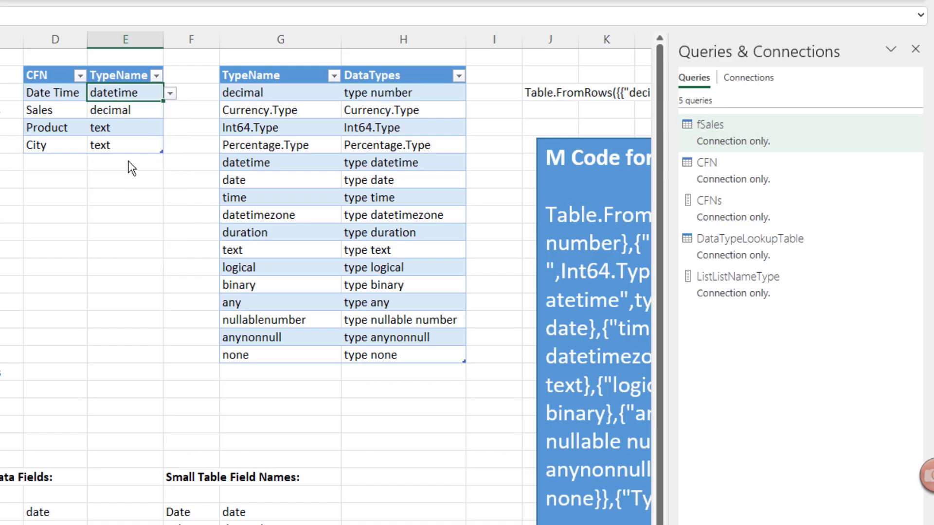
{"action": "double_click", "coordinate": [715, 136]}
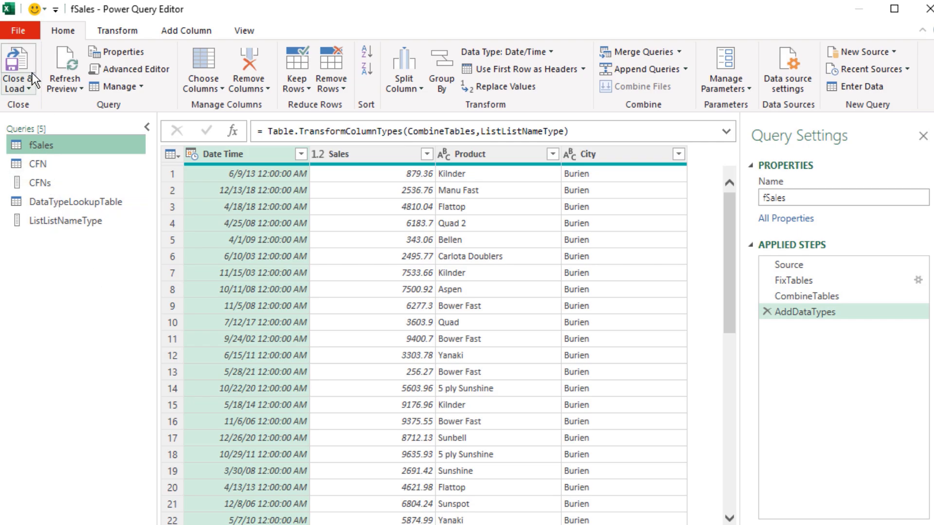
{"action": "left_click", "coordinate": [22, 62]}
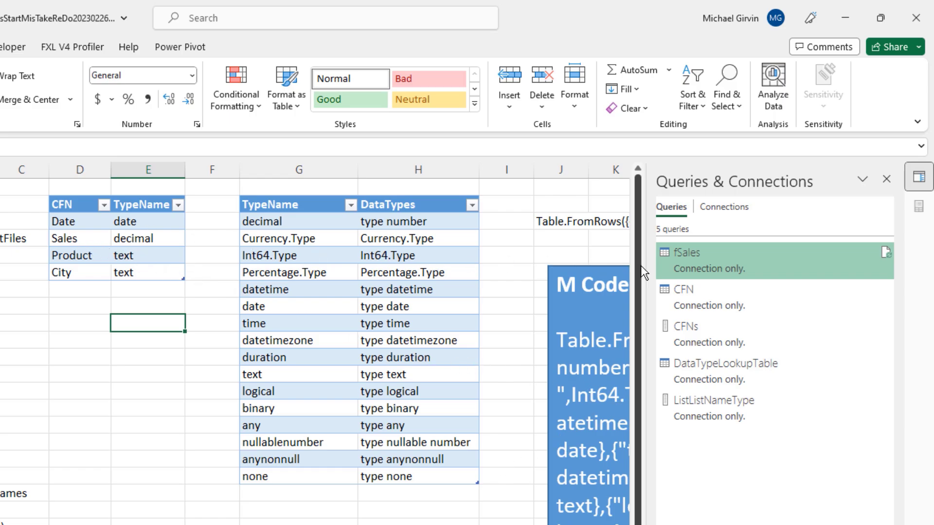
Load fSales as a PivotTable Report on a new worksheet.
{"action": "right_click", "coordinate": [709, 262]}
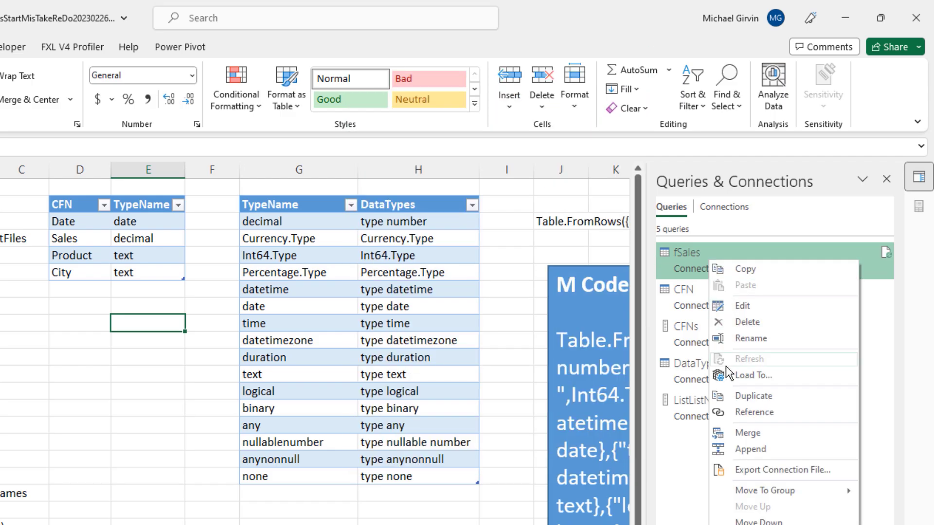
{"action": "left_click", "coordinate": [730, 384]}
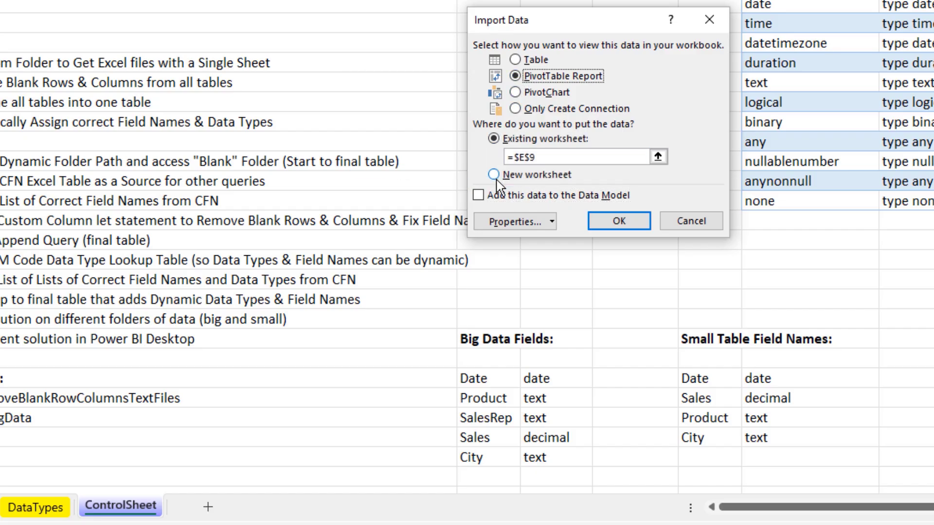
{"action": "left_click", "coordinate": [494, 174]}
{"action": "left_click", "coordinate": [614, 220]}
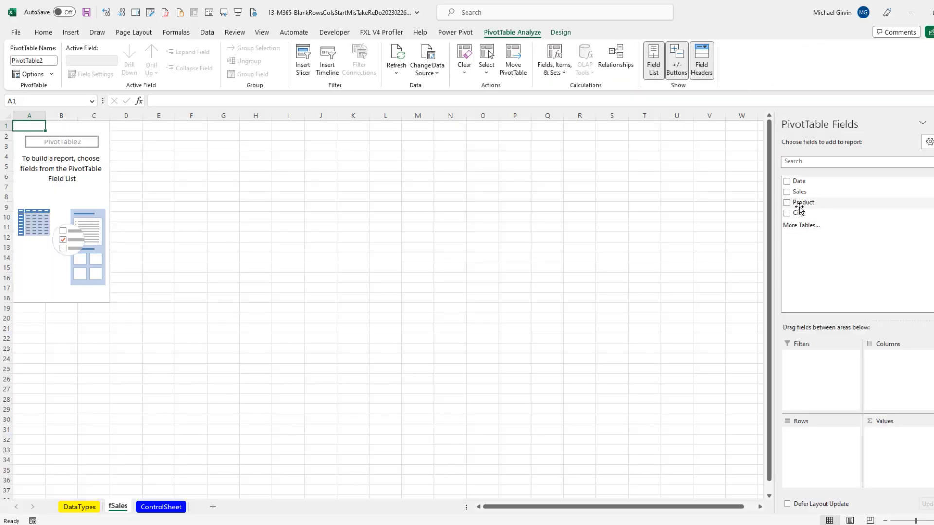
Sum Sales by Product in the PivotTable with thousands-separator Number format.
{"action": "left_click_drag", "start_coordinate": [807, 206], "coordinate": [826, 445]}
{"action": "left_click_drag", "start_coordinate": [812, 189], "coordinate": [872, 444]}
{"action": "right_click", "coordinate": [67, 134]}
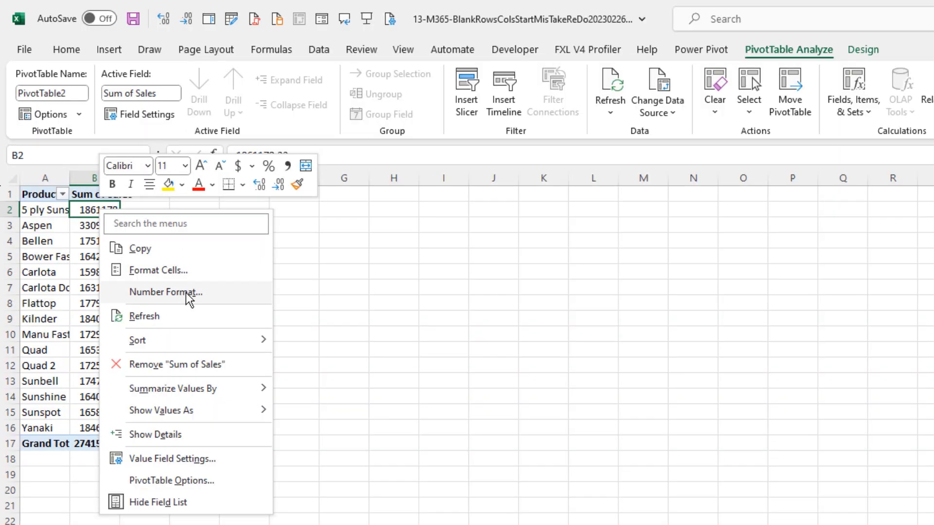
{"action": "left_click", "coordinate": [125, 195]}
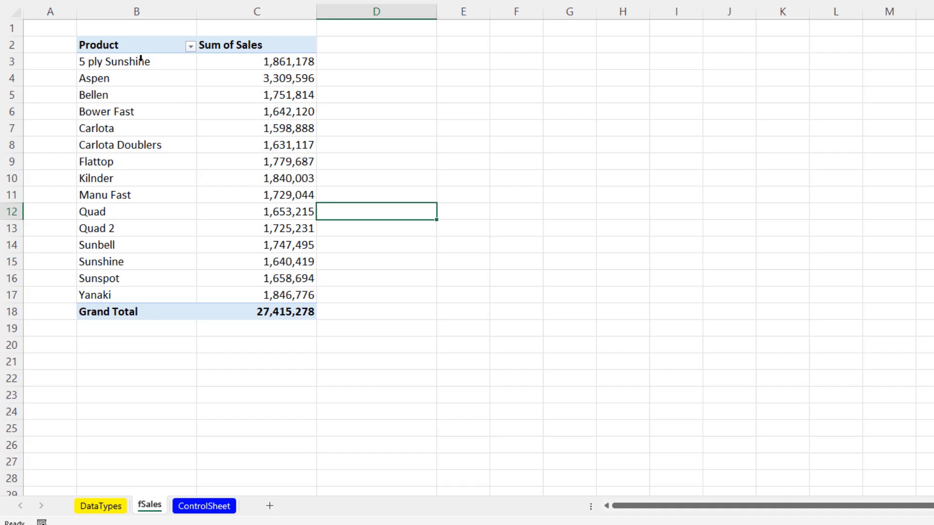
{"action": "left_click", "coordinate": [136, 45]}
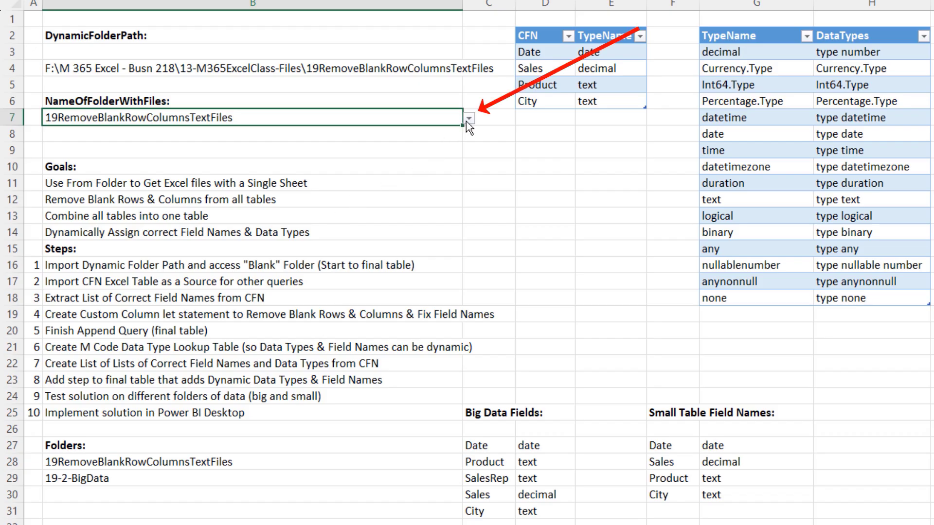
Select the 19-2-BigData folder and paste its five Big Data Fields into the CFN table.
{"action": "left_click", "coordinate": [468, 119]}
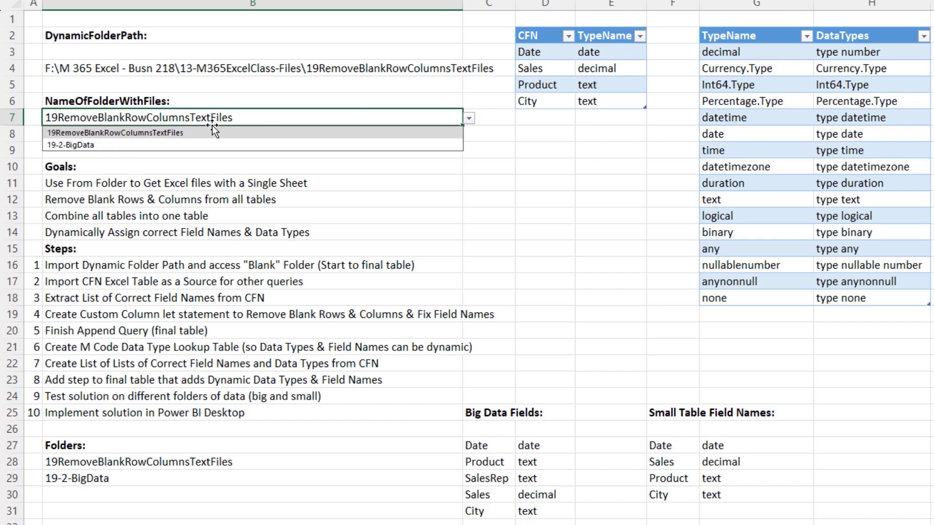
{"action": "left_click", "coordinate": [91, 145]}
{"action": "left_click_drag", "start_coordinate": [471, 446], "coordinate": [526, 508]}
{"action": "key", "text": "ctrl+c"}
{"action": "key", "text": "ctrl+c"}
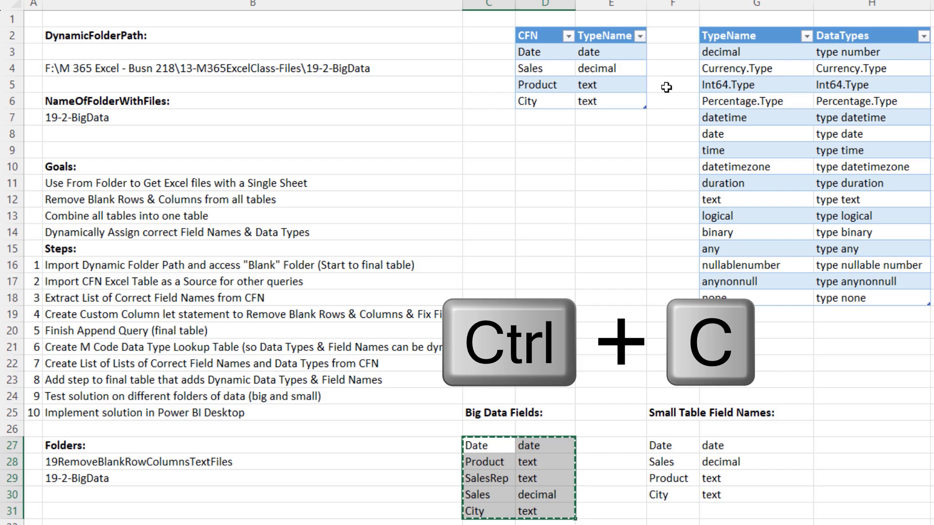
{"action": "left_click", "coordinate": [535, 53]}
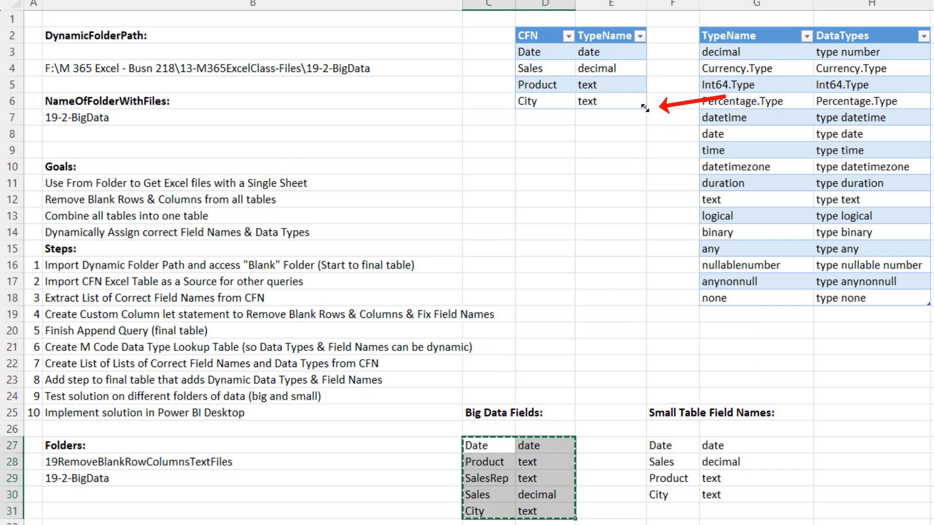
{"action": "left_click_drag", "start_coordinate": [644, 107], "coordinate": [646, 123]}
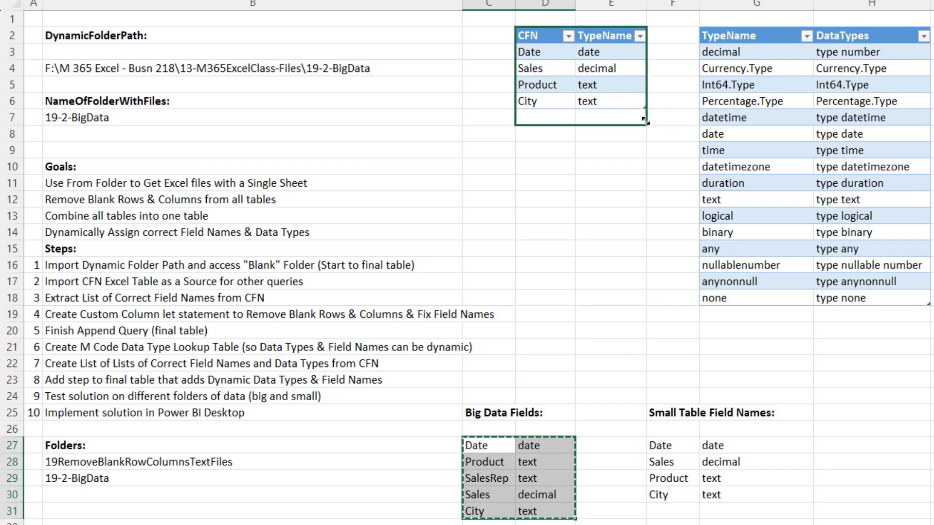
{"action": "left_click", "coordinate": [558, 53]}
{"action": "key", "text": "ctrl+v"}
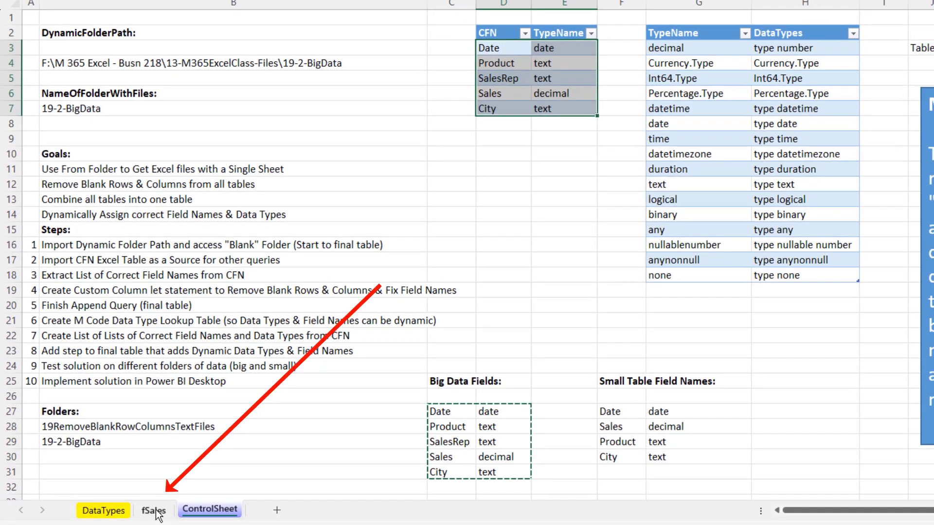
Refresh the PivotTable to 1,167,114,185 from 752,212 rows, then view fSales's M code in Advanced Editor.
{"action": "left_click", "coordinate": [153, 510]}
{"action": "right_click", "coordinate": [226, 54]}
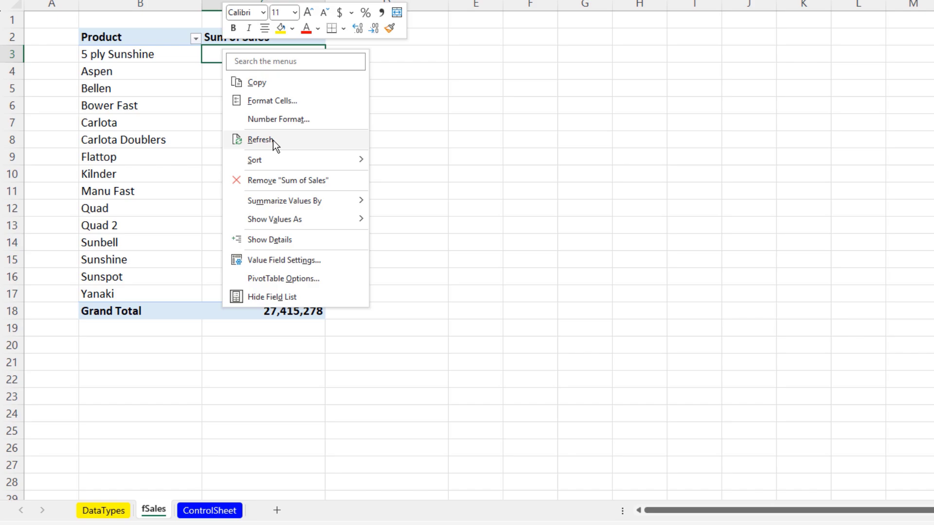
{"action": "left_click", "coordinate": [260, 140]}
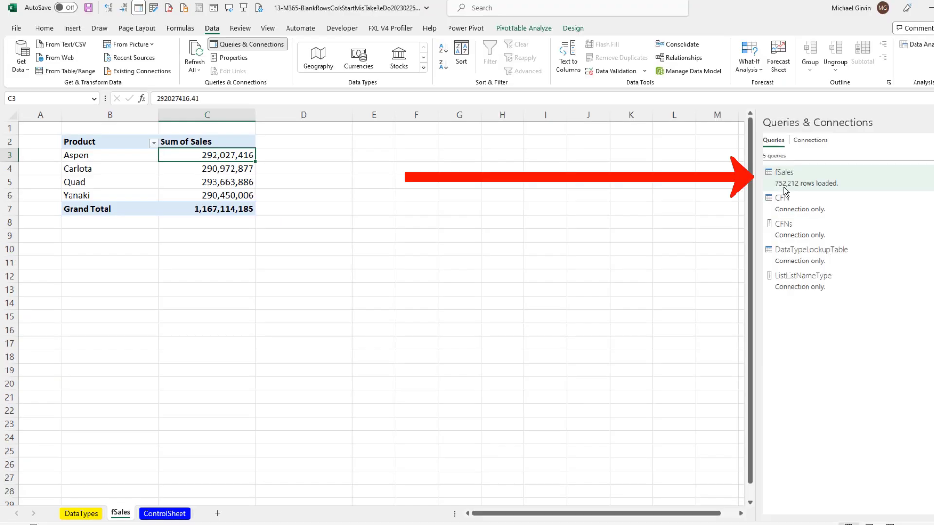
{"action": "left_click", "coordinate": [793, 177]}
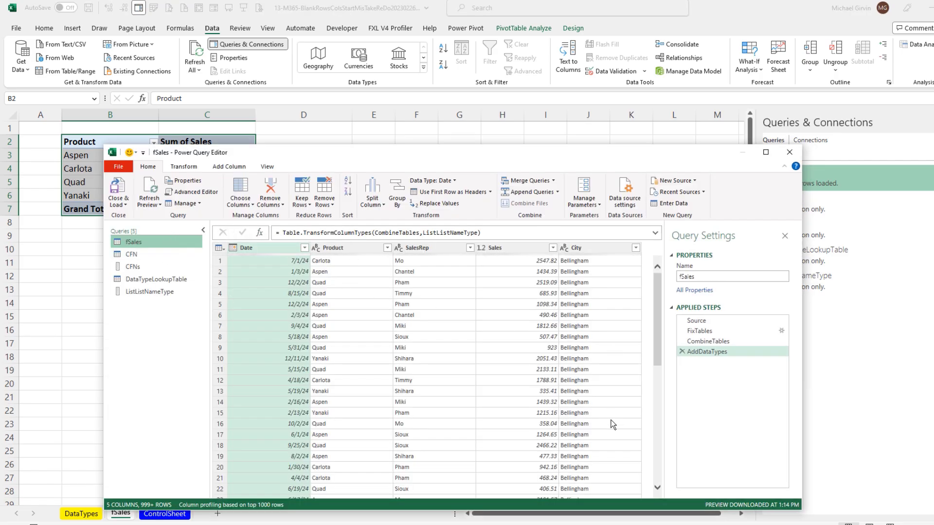
{"action": "left_click", "coordinate": [192, 192]}
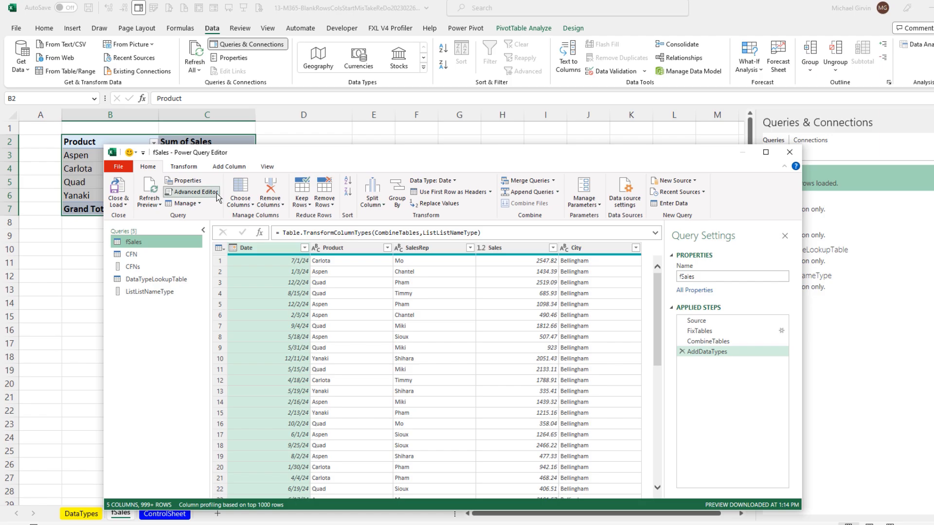